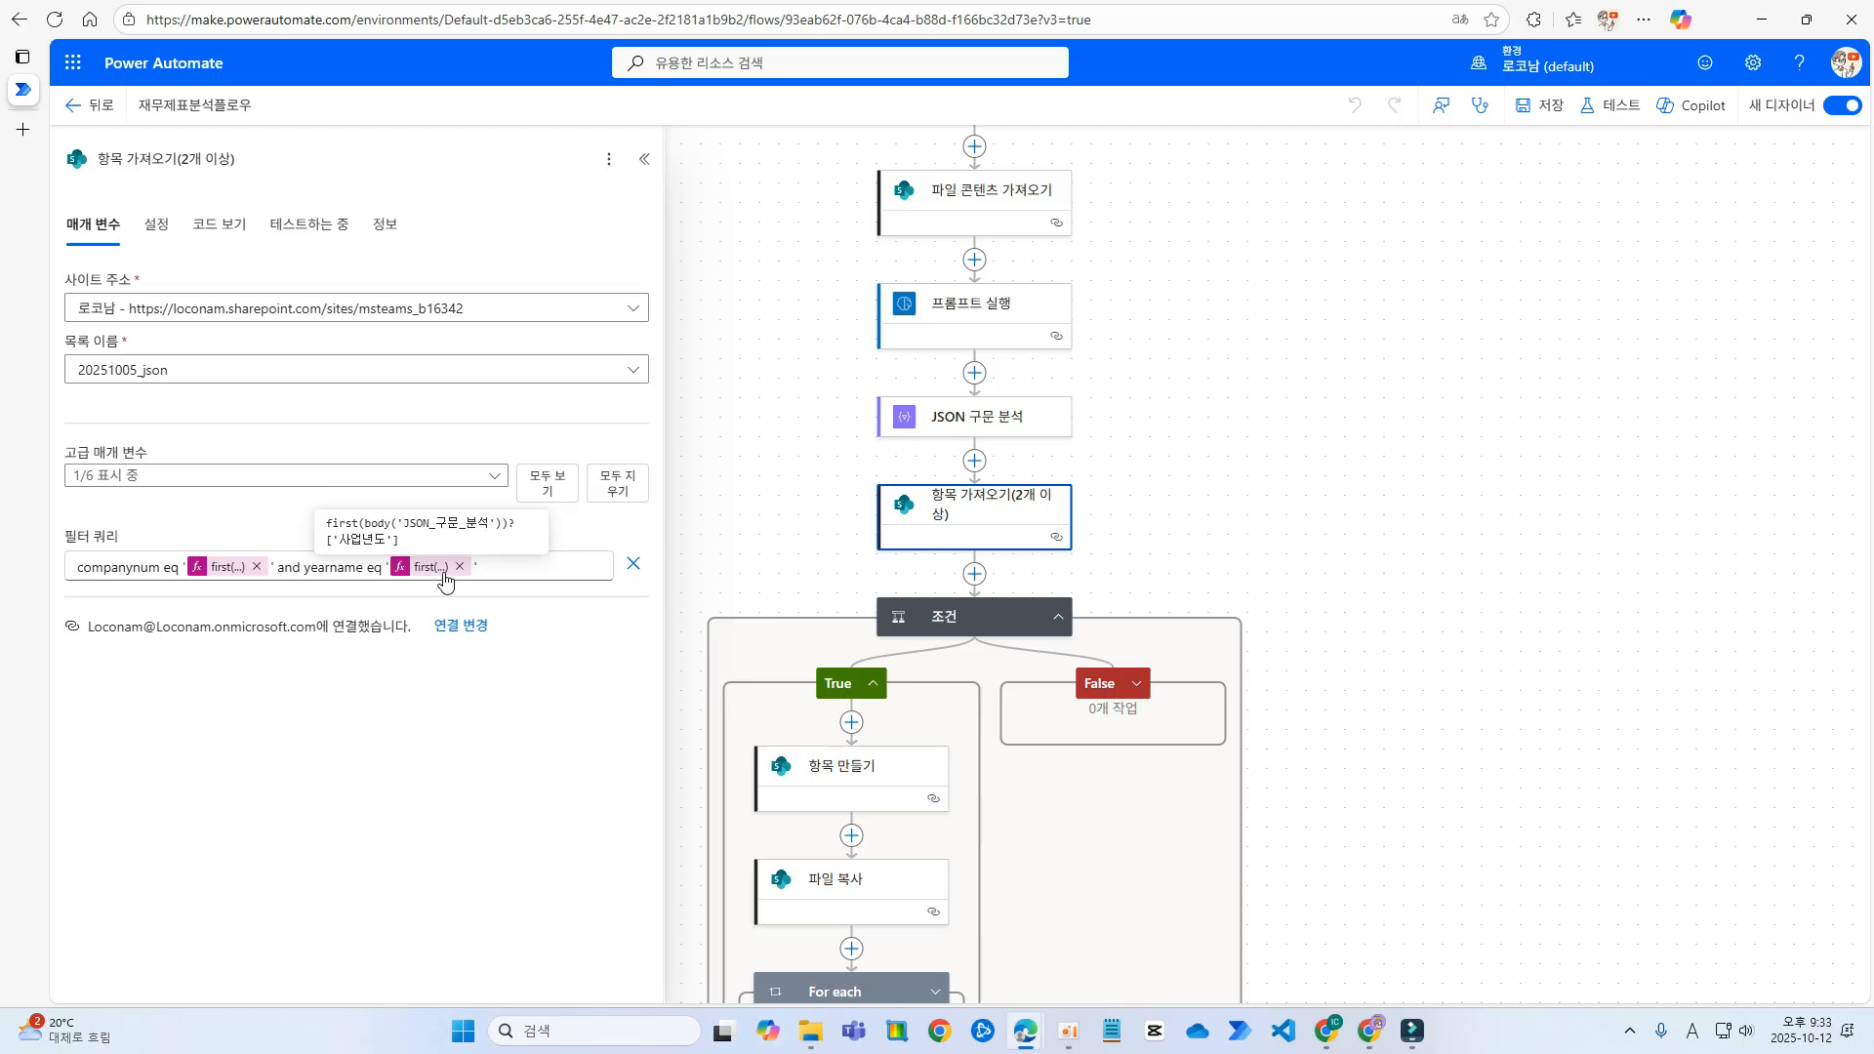
left_click(1326, 423)
left_click_drag(1327, 423, 1297, 471)
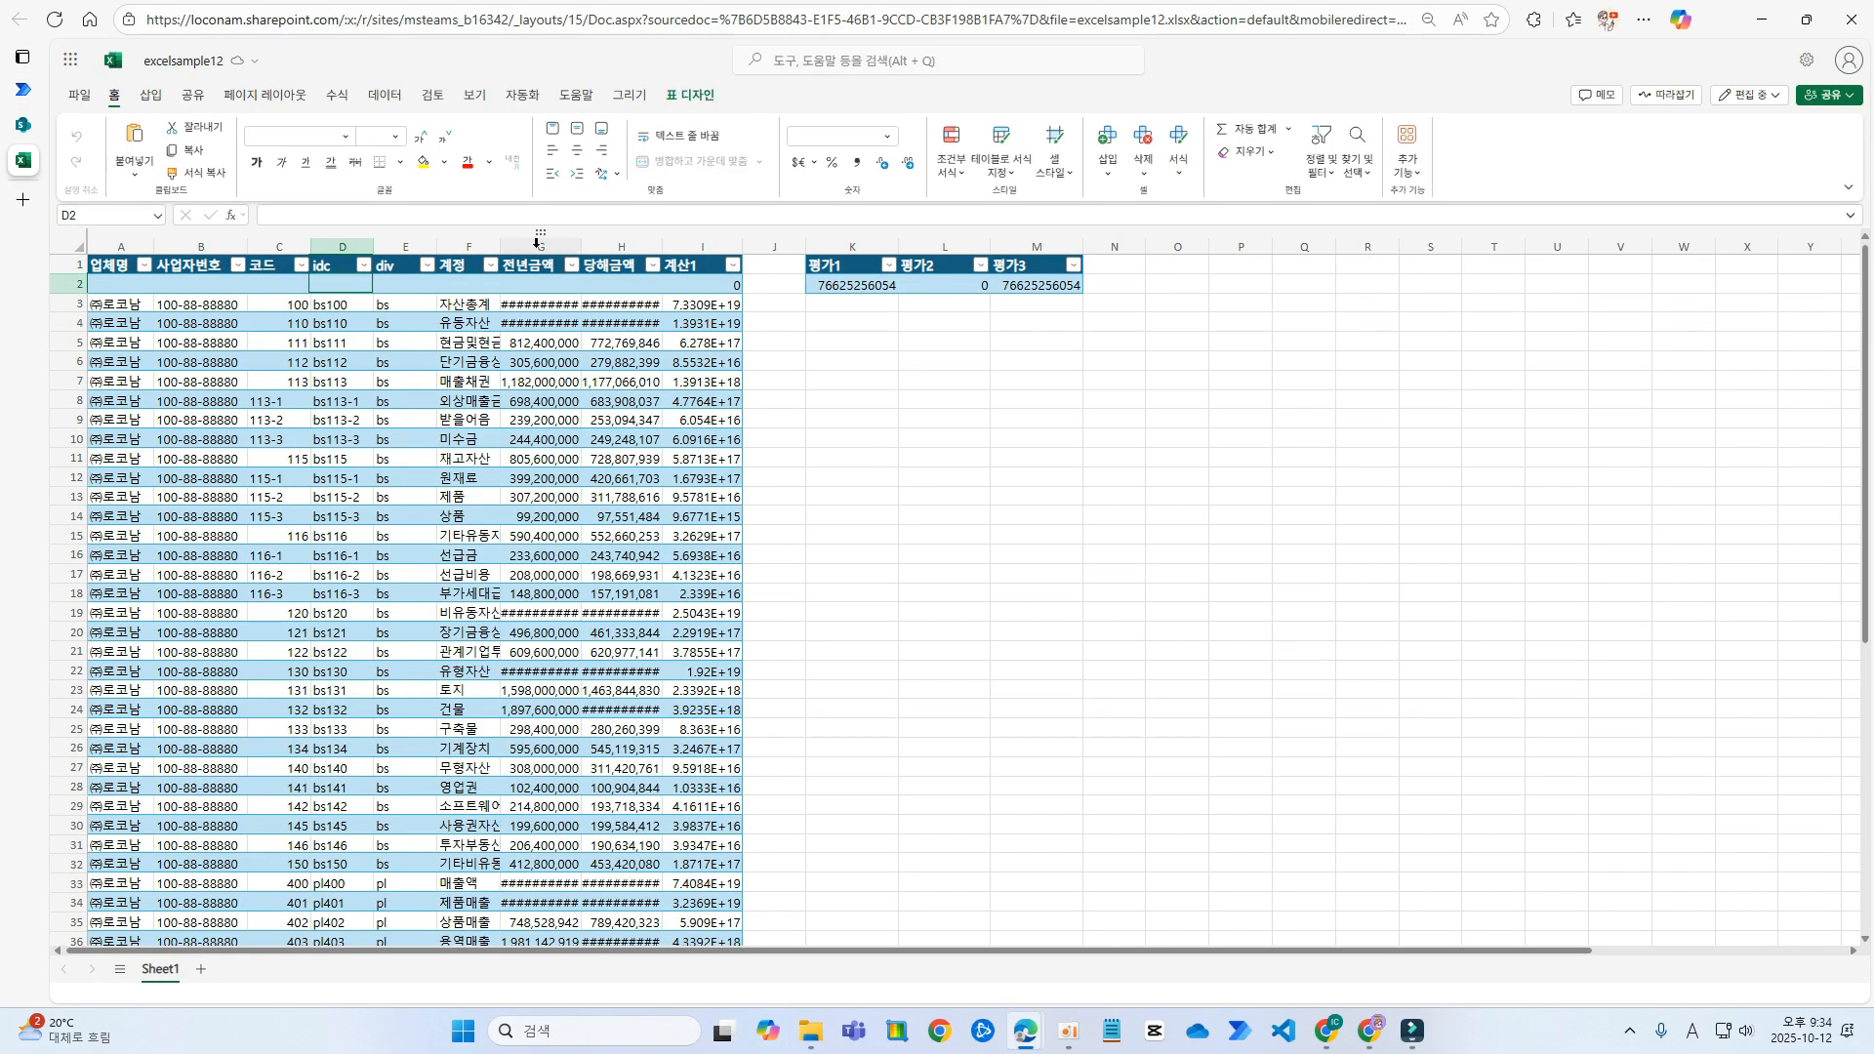
- Widen the 전년금액 and 당해금액 columns so their amounts fit, and select the first amounts under 전년금액
left_click_drag(540, 244, 680, 535)
left_click(609, 284)
left_click(825, 414)
left_click(535, 261)
left_click_drag(544, 308, 542, 375)
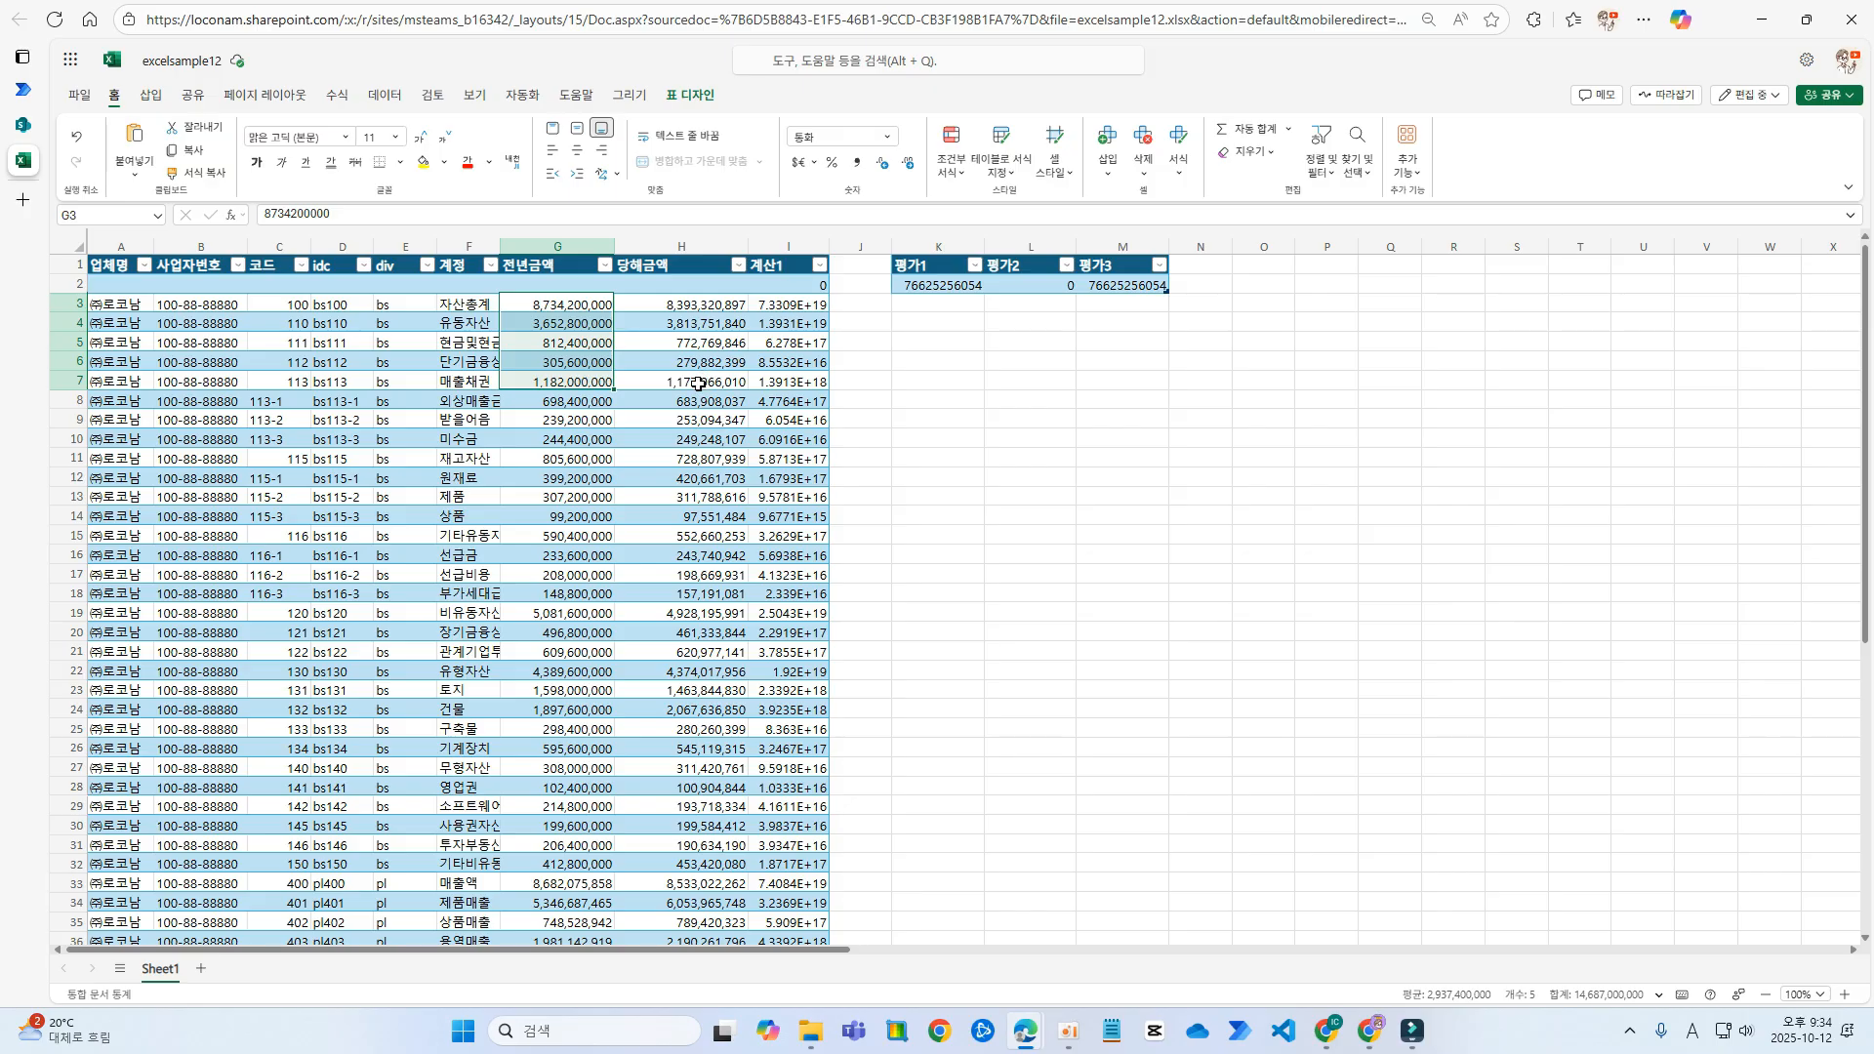
- Check the columns of the 20251005_json SharePoint list, and append "and thisyear eq '" to the filter query in the Power Automate flow
left_click(22, 125)
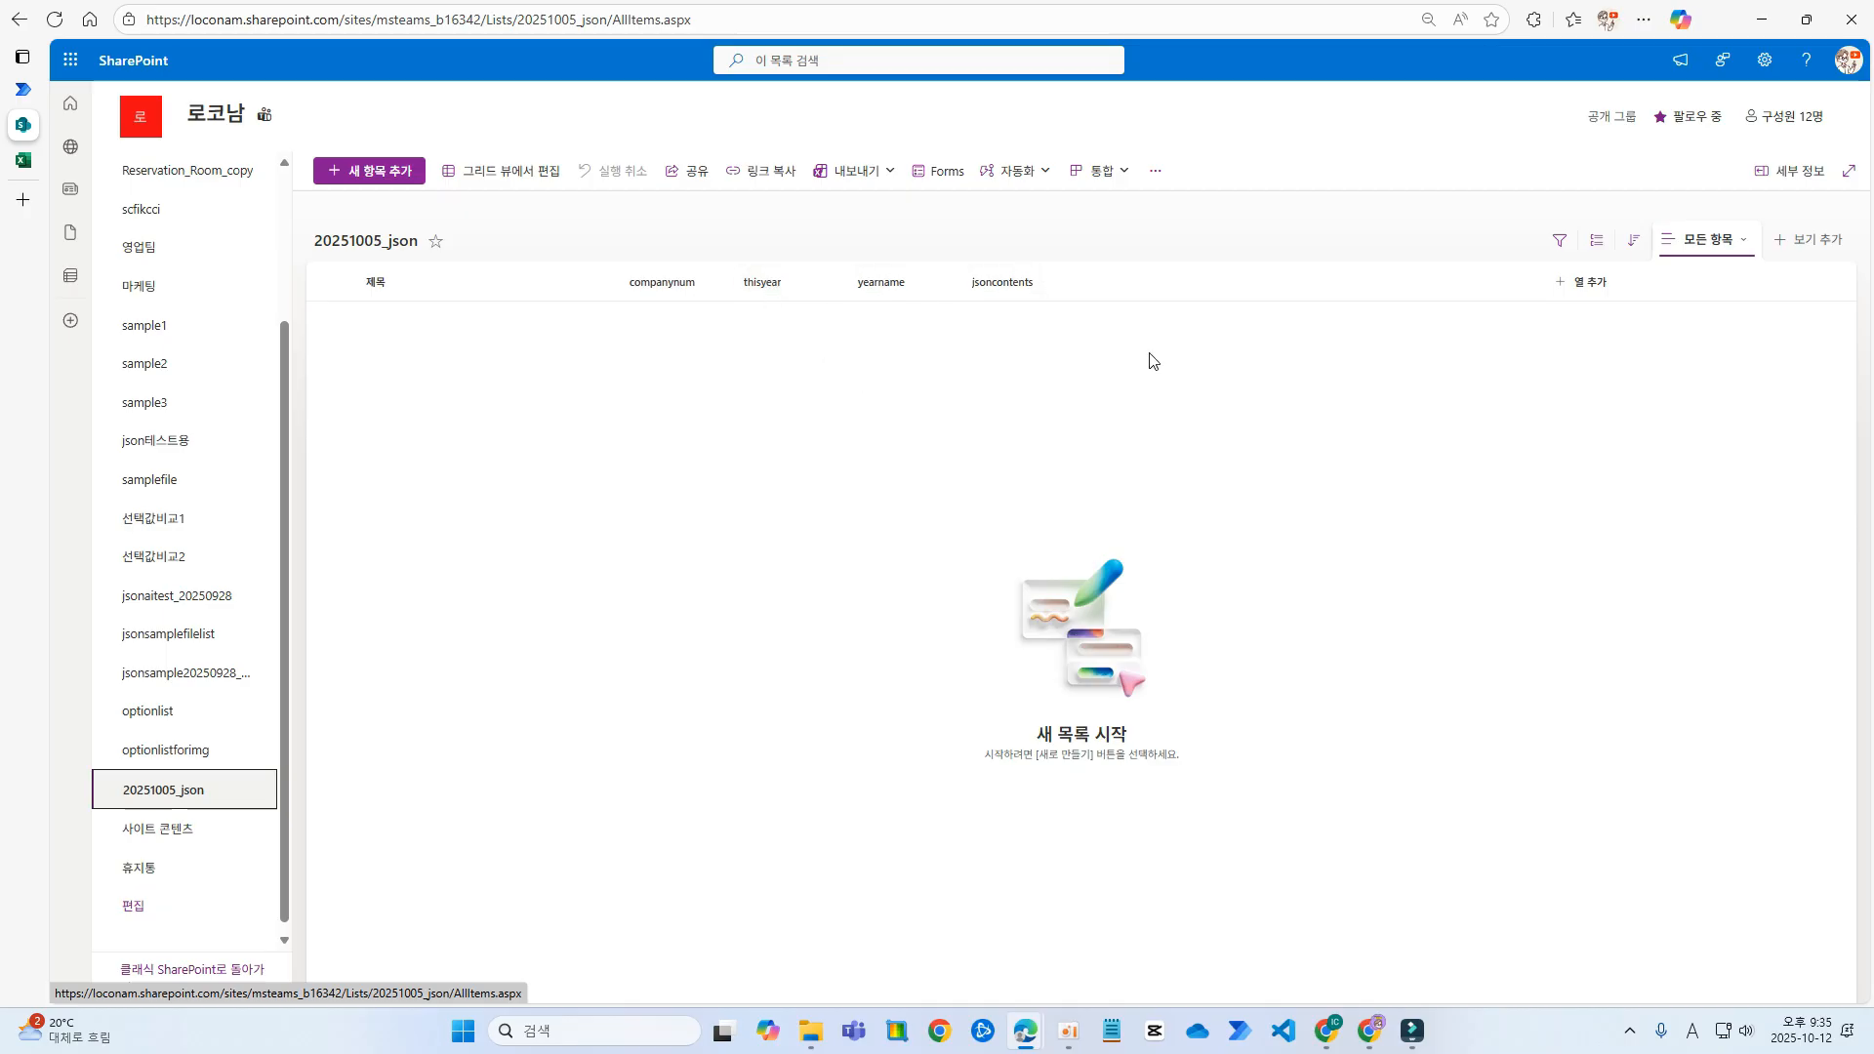
left_click(23, 89)
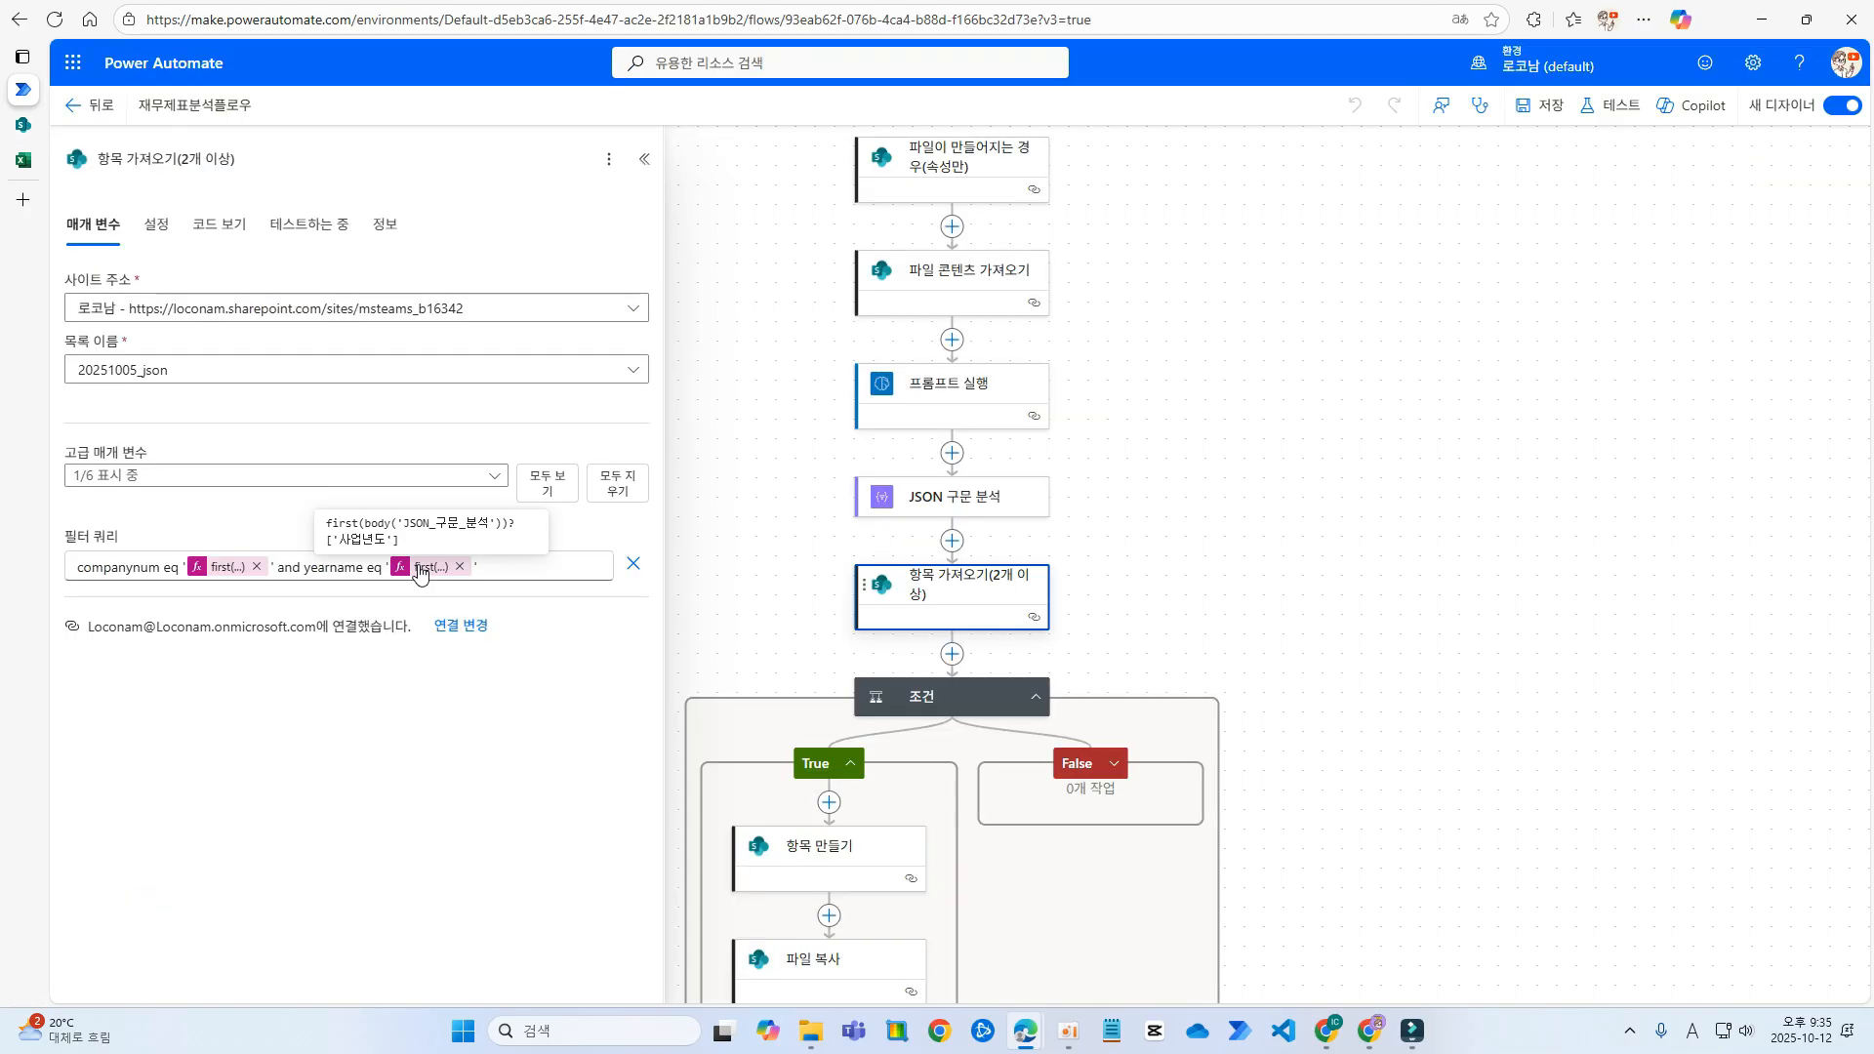
key("ctrl+2")
left_click(559, 567)
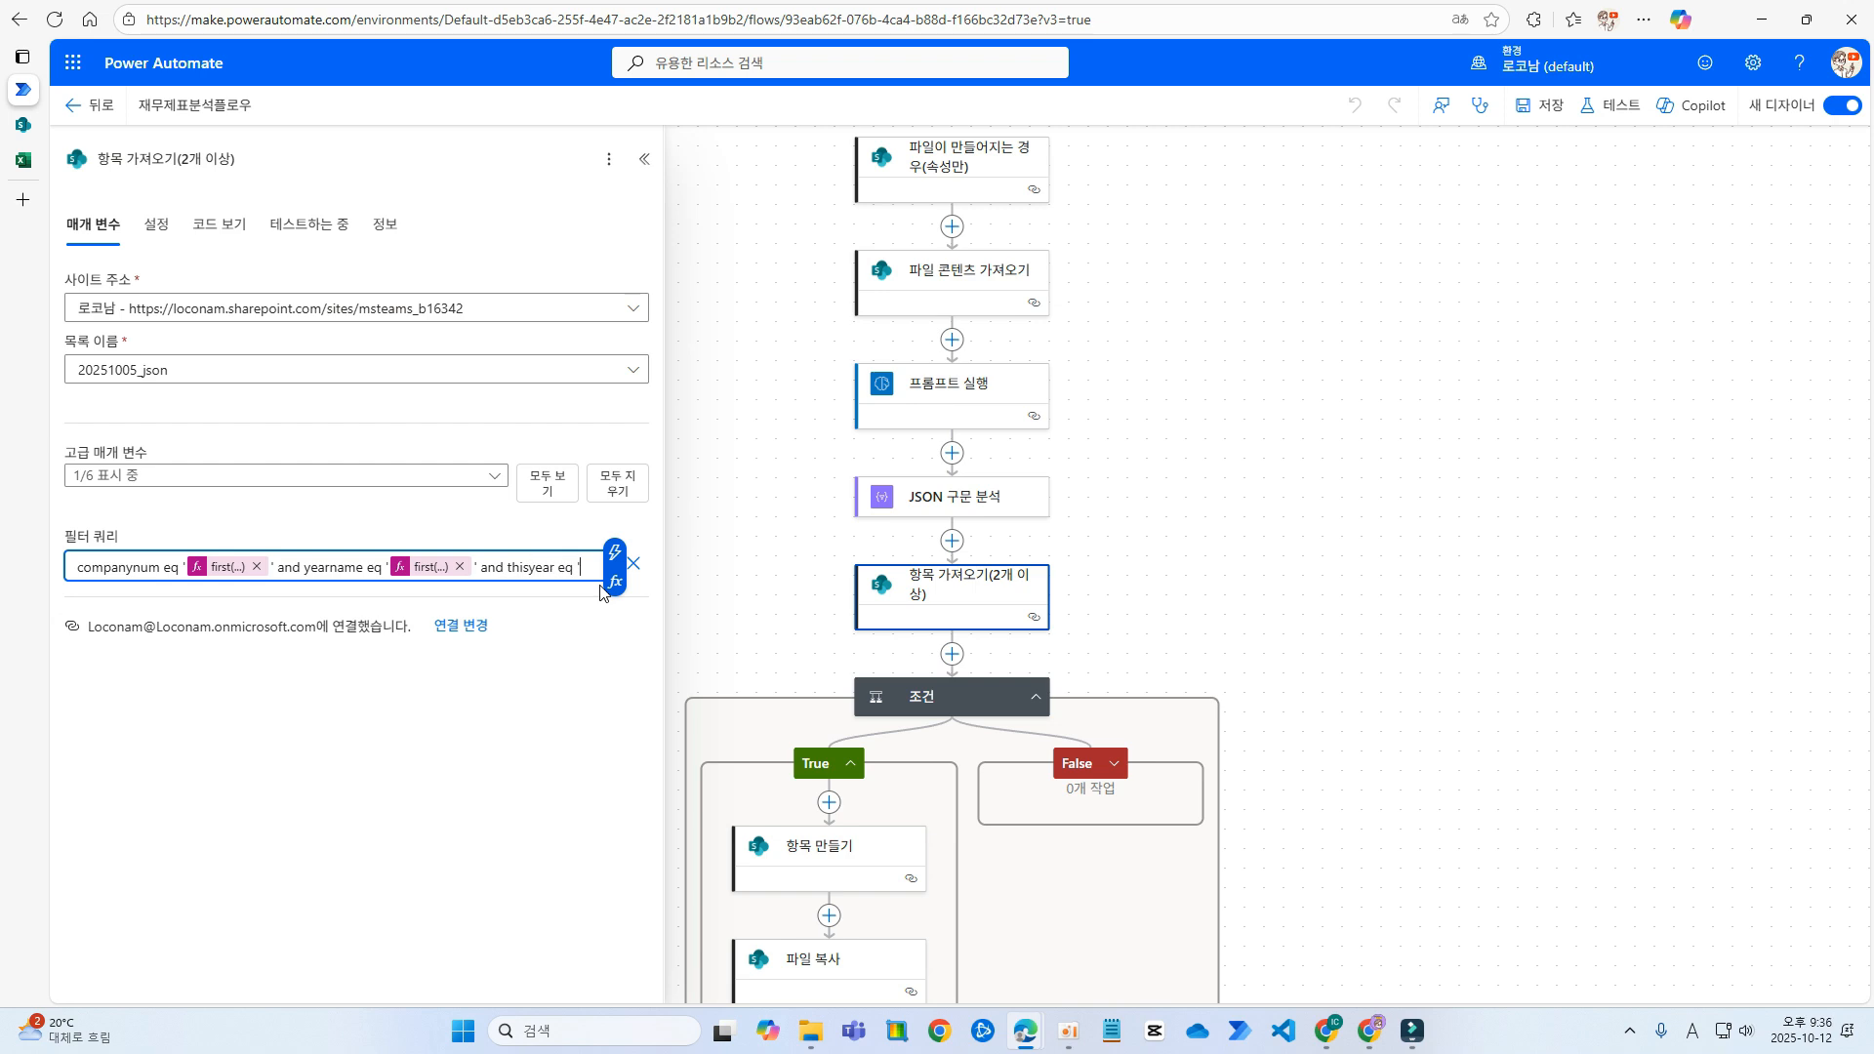
- Insert the expression formatDateTime(utcNow(),'yyyy') as the thisyear value in the filter query and save the flow
left_click(610, 583)
type("fo")
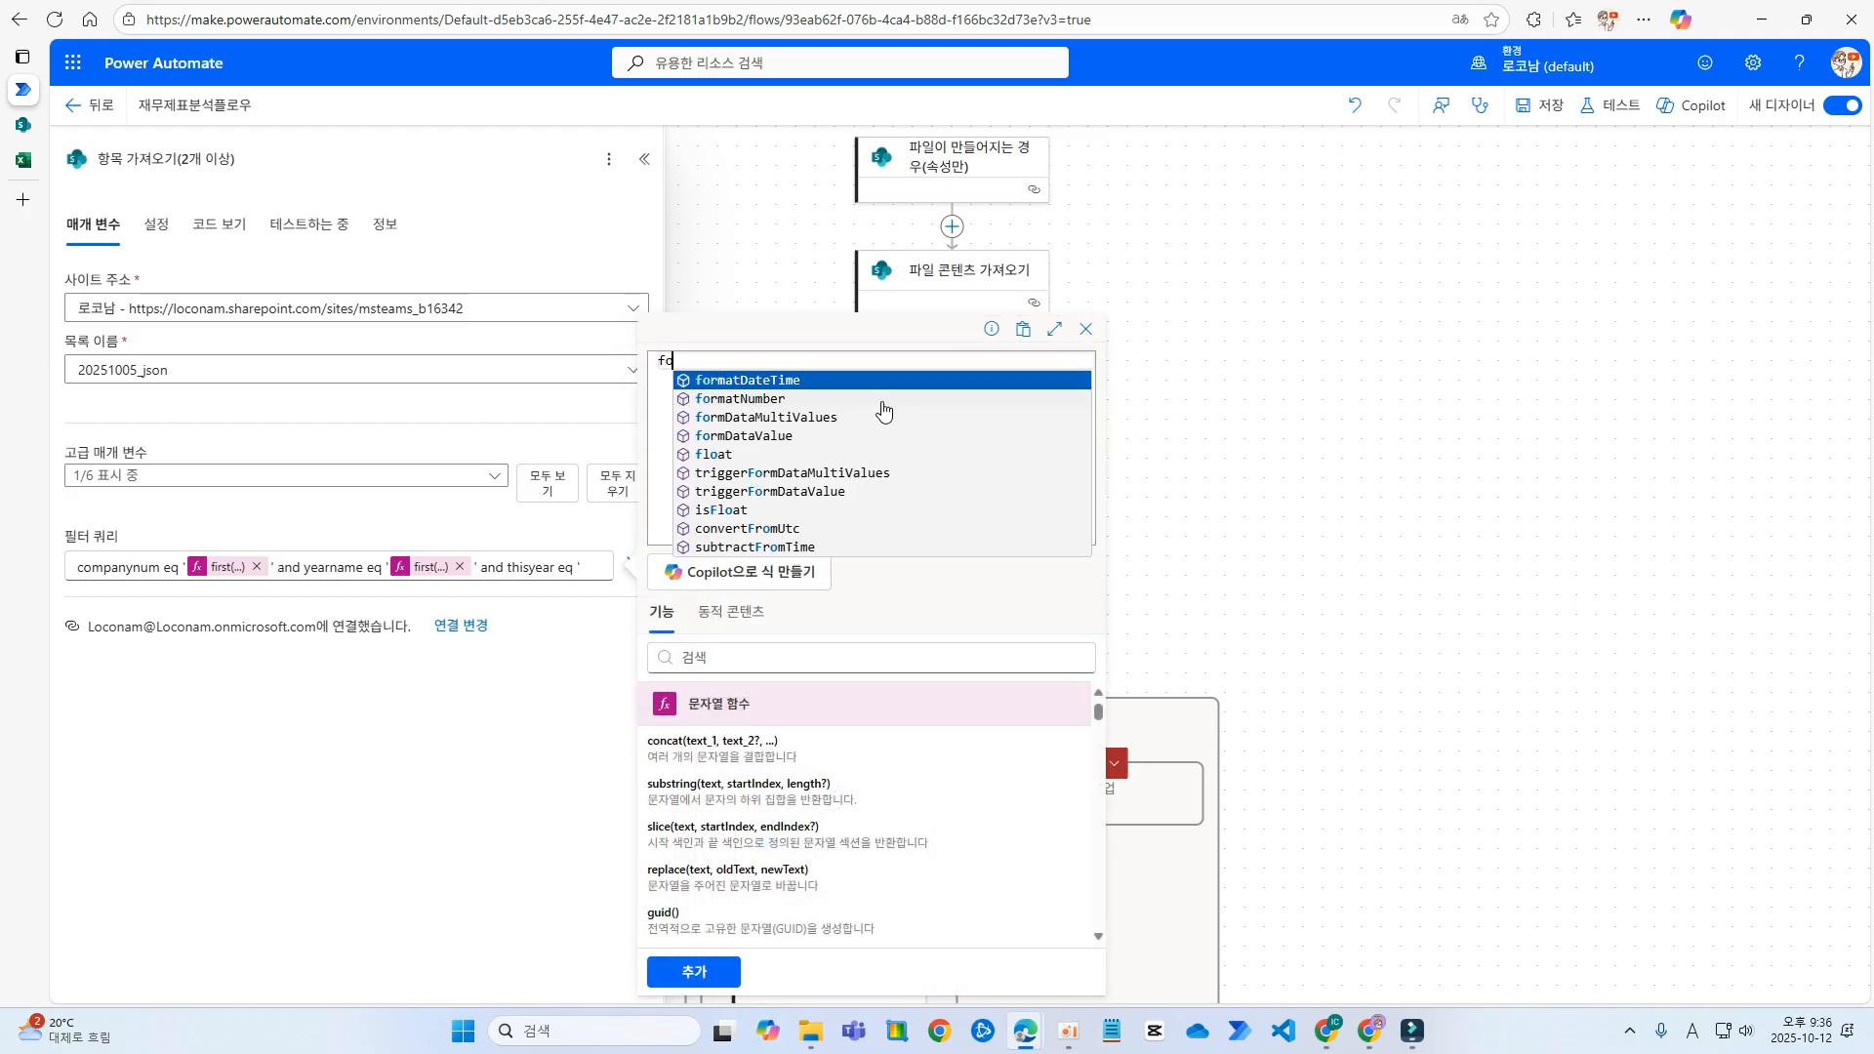
key("Return")
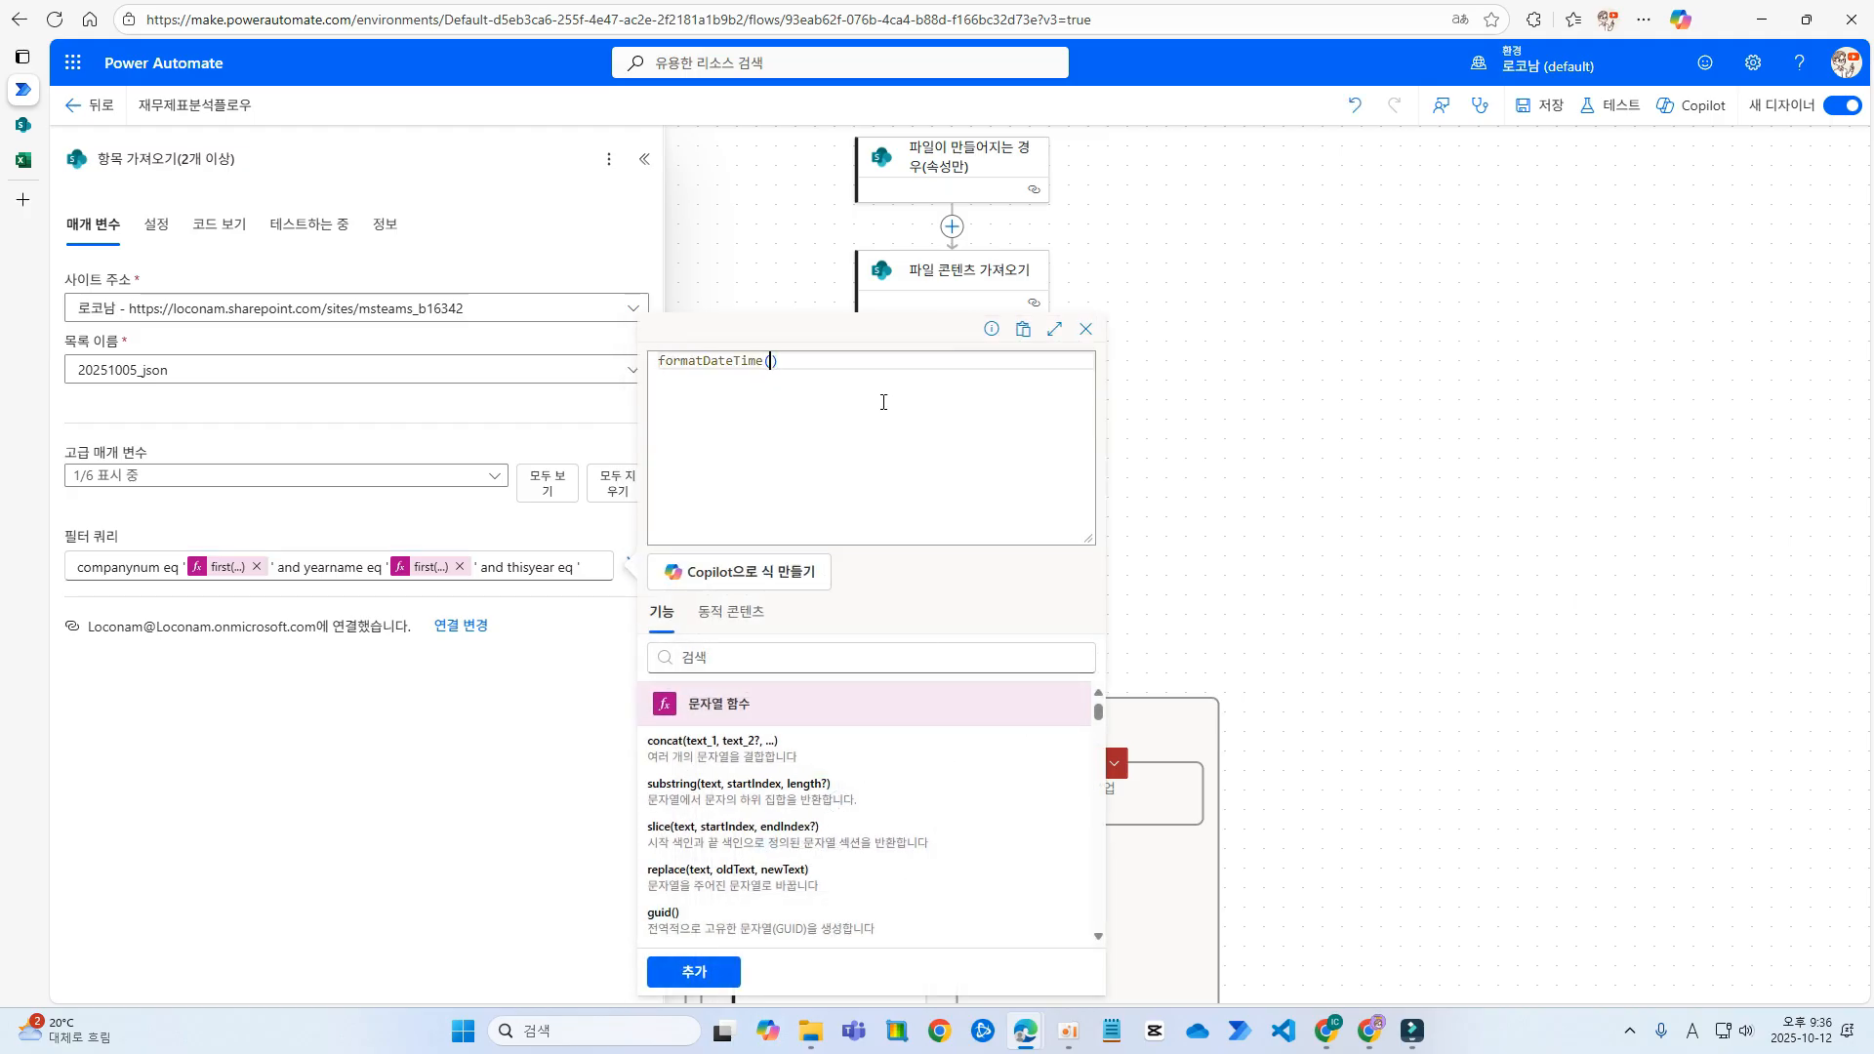
type("ut")
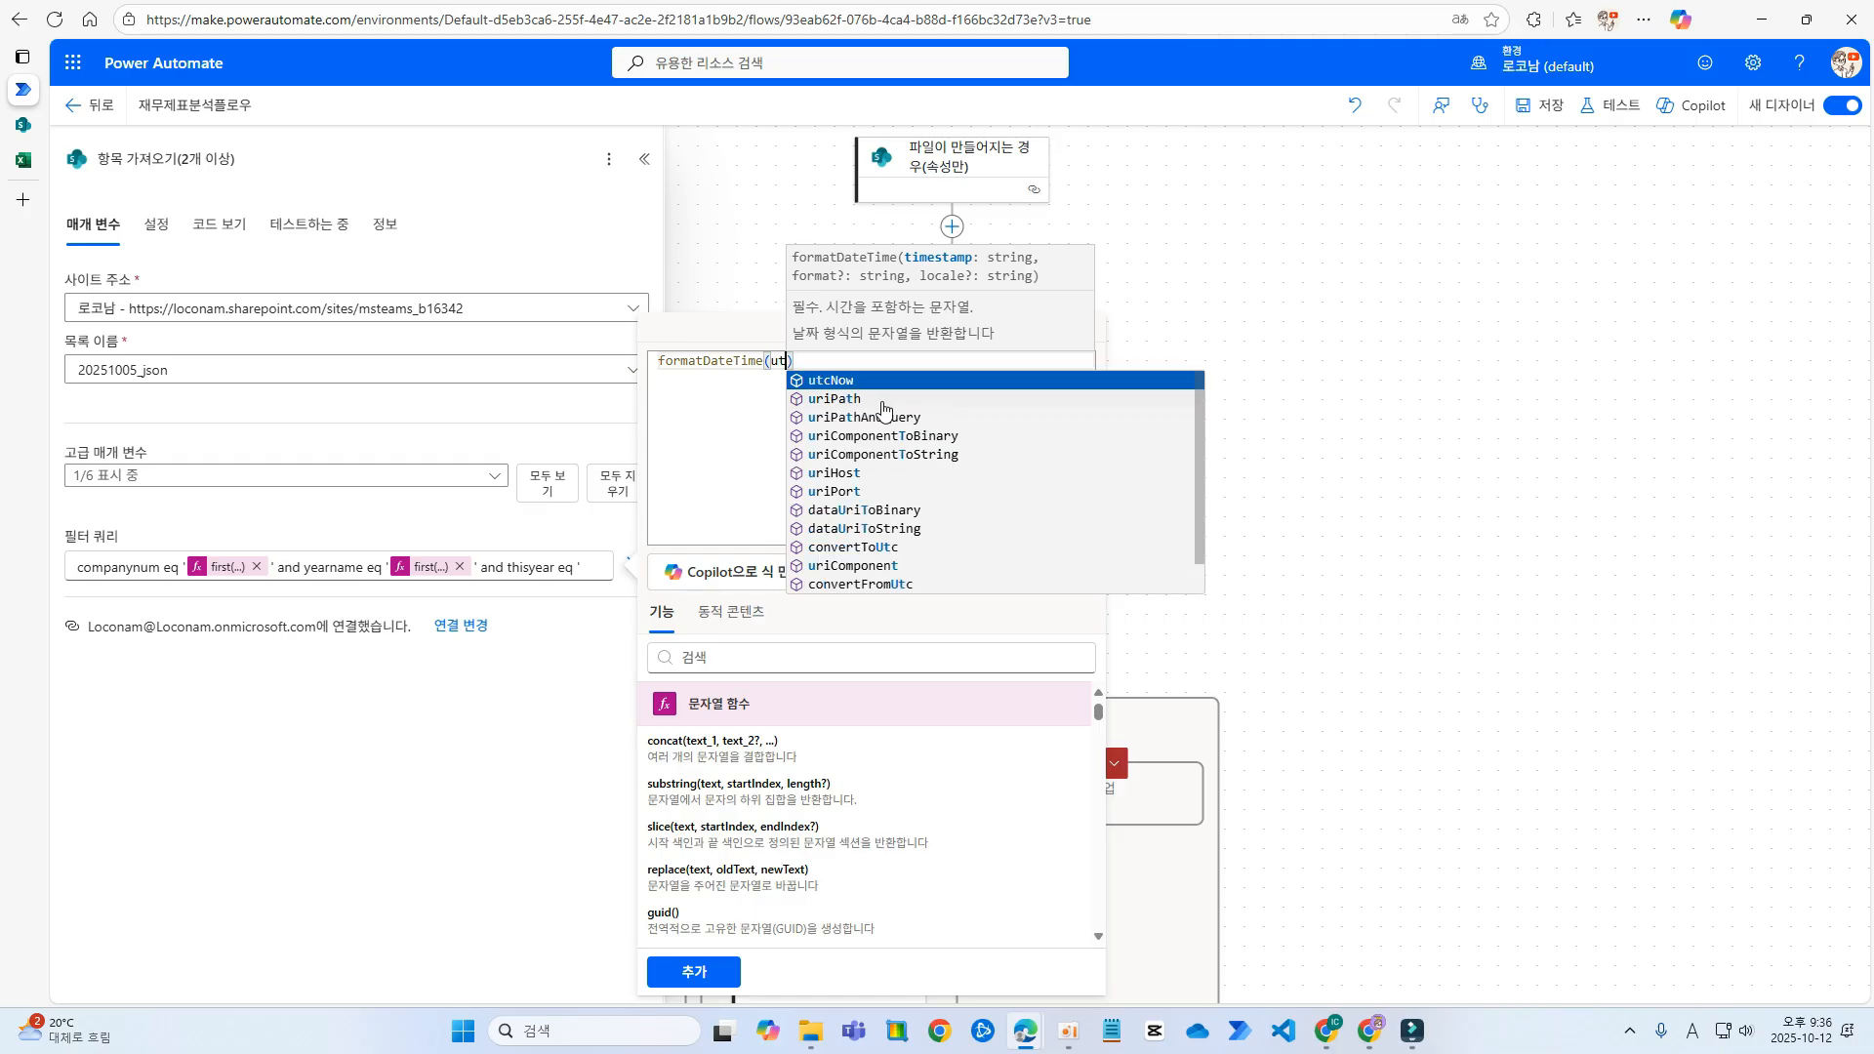
key("Return")
type(",'yyyy")
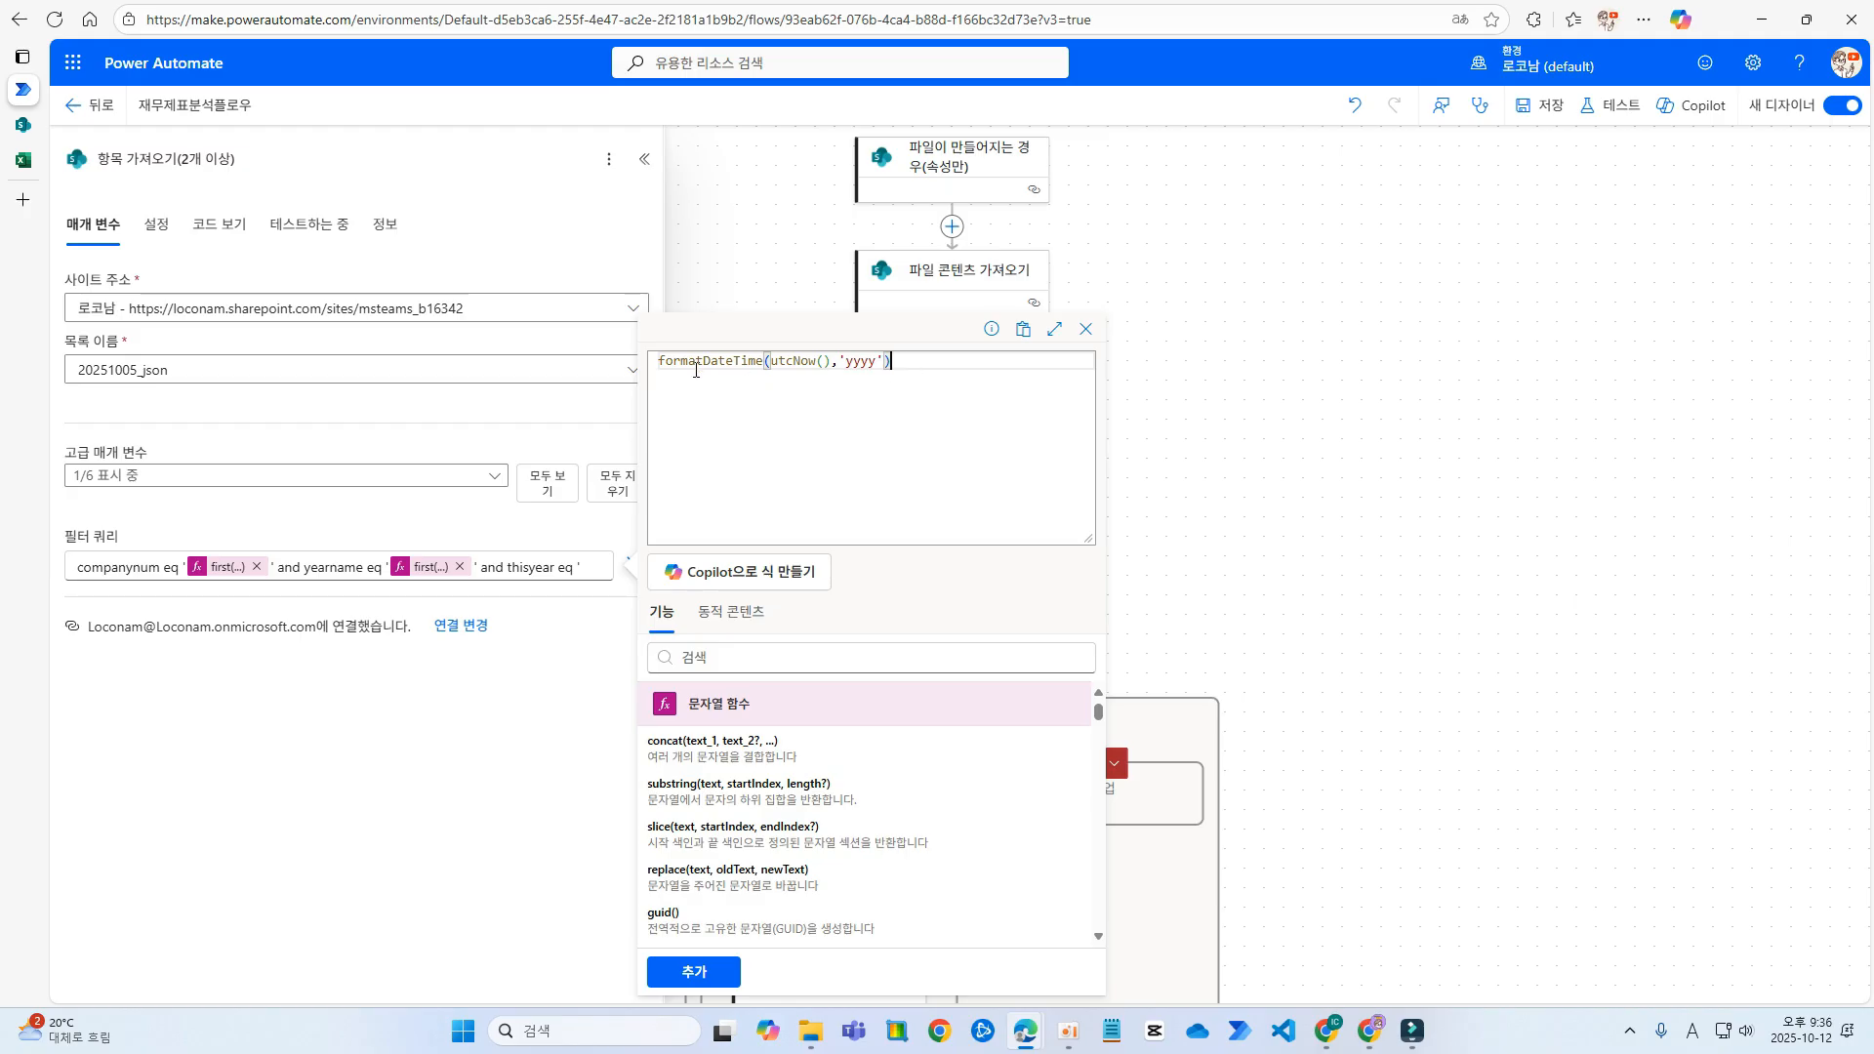
left_click(694, 972)
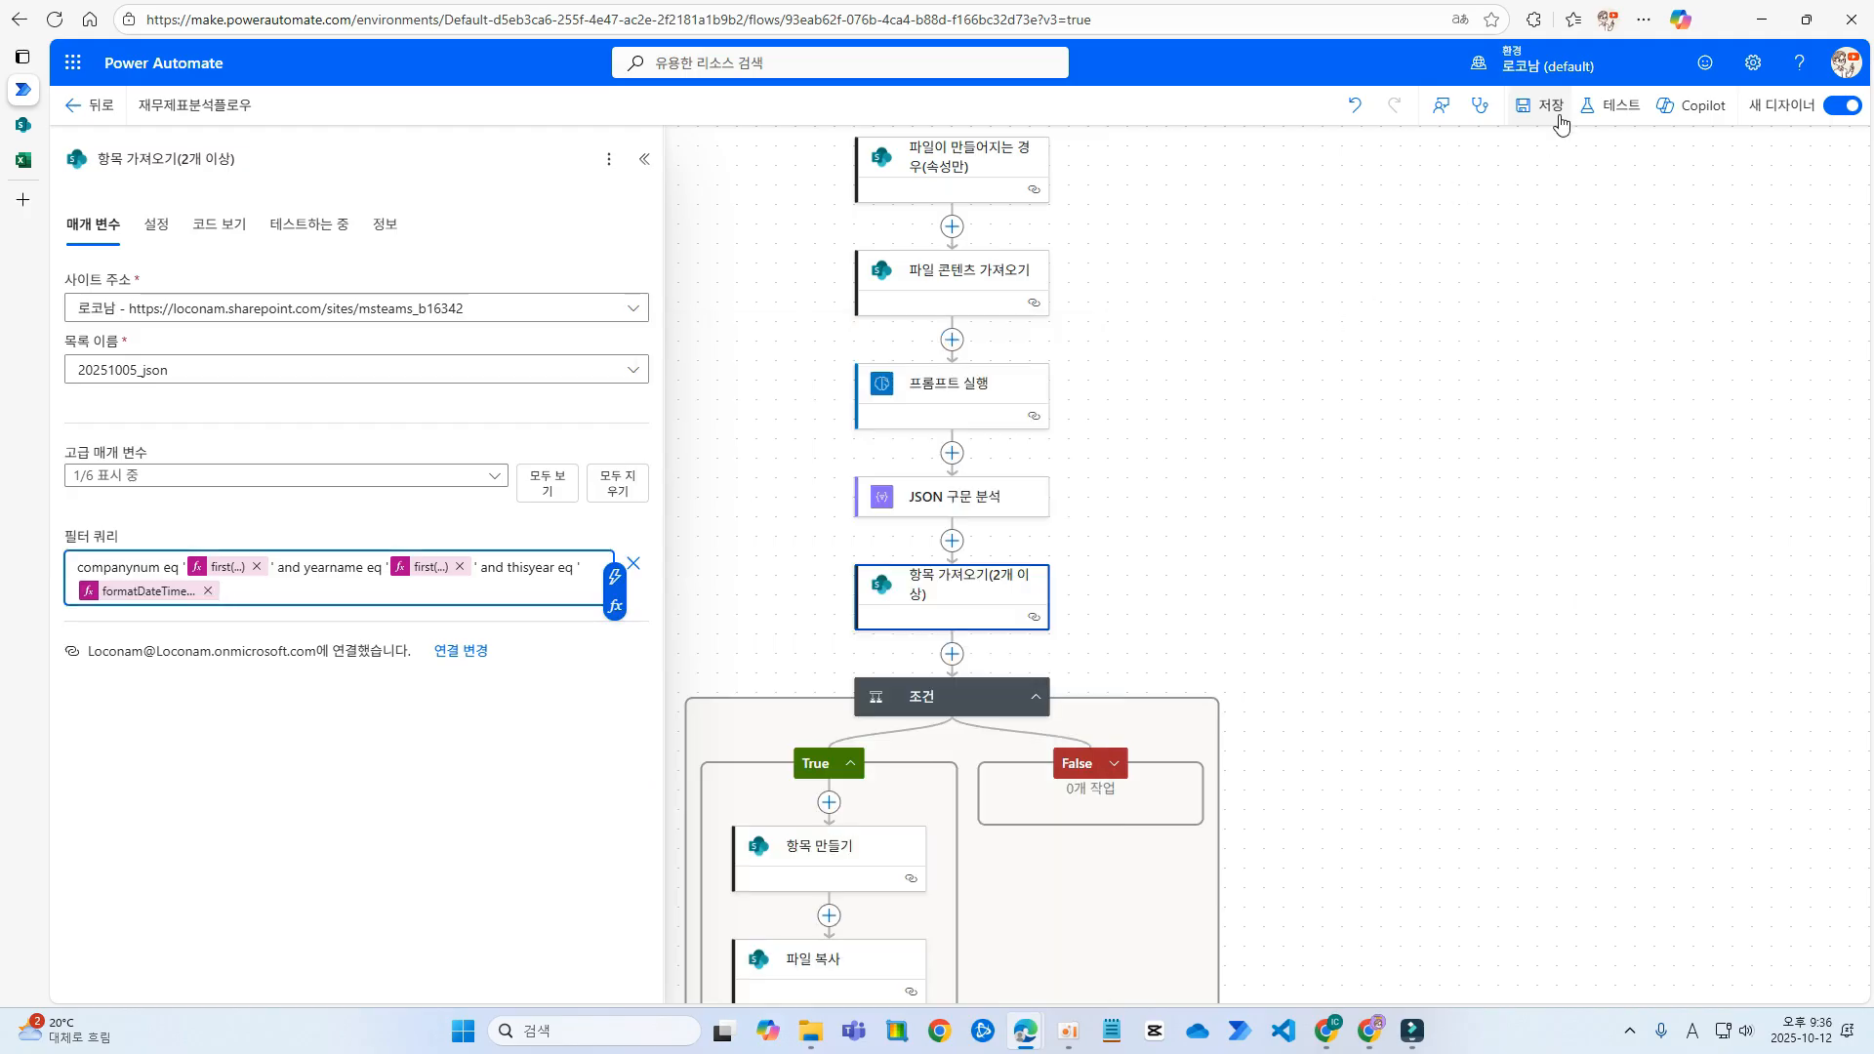
left_click(1559, 113)
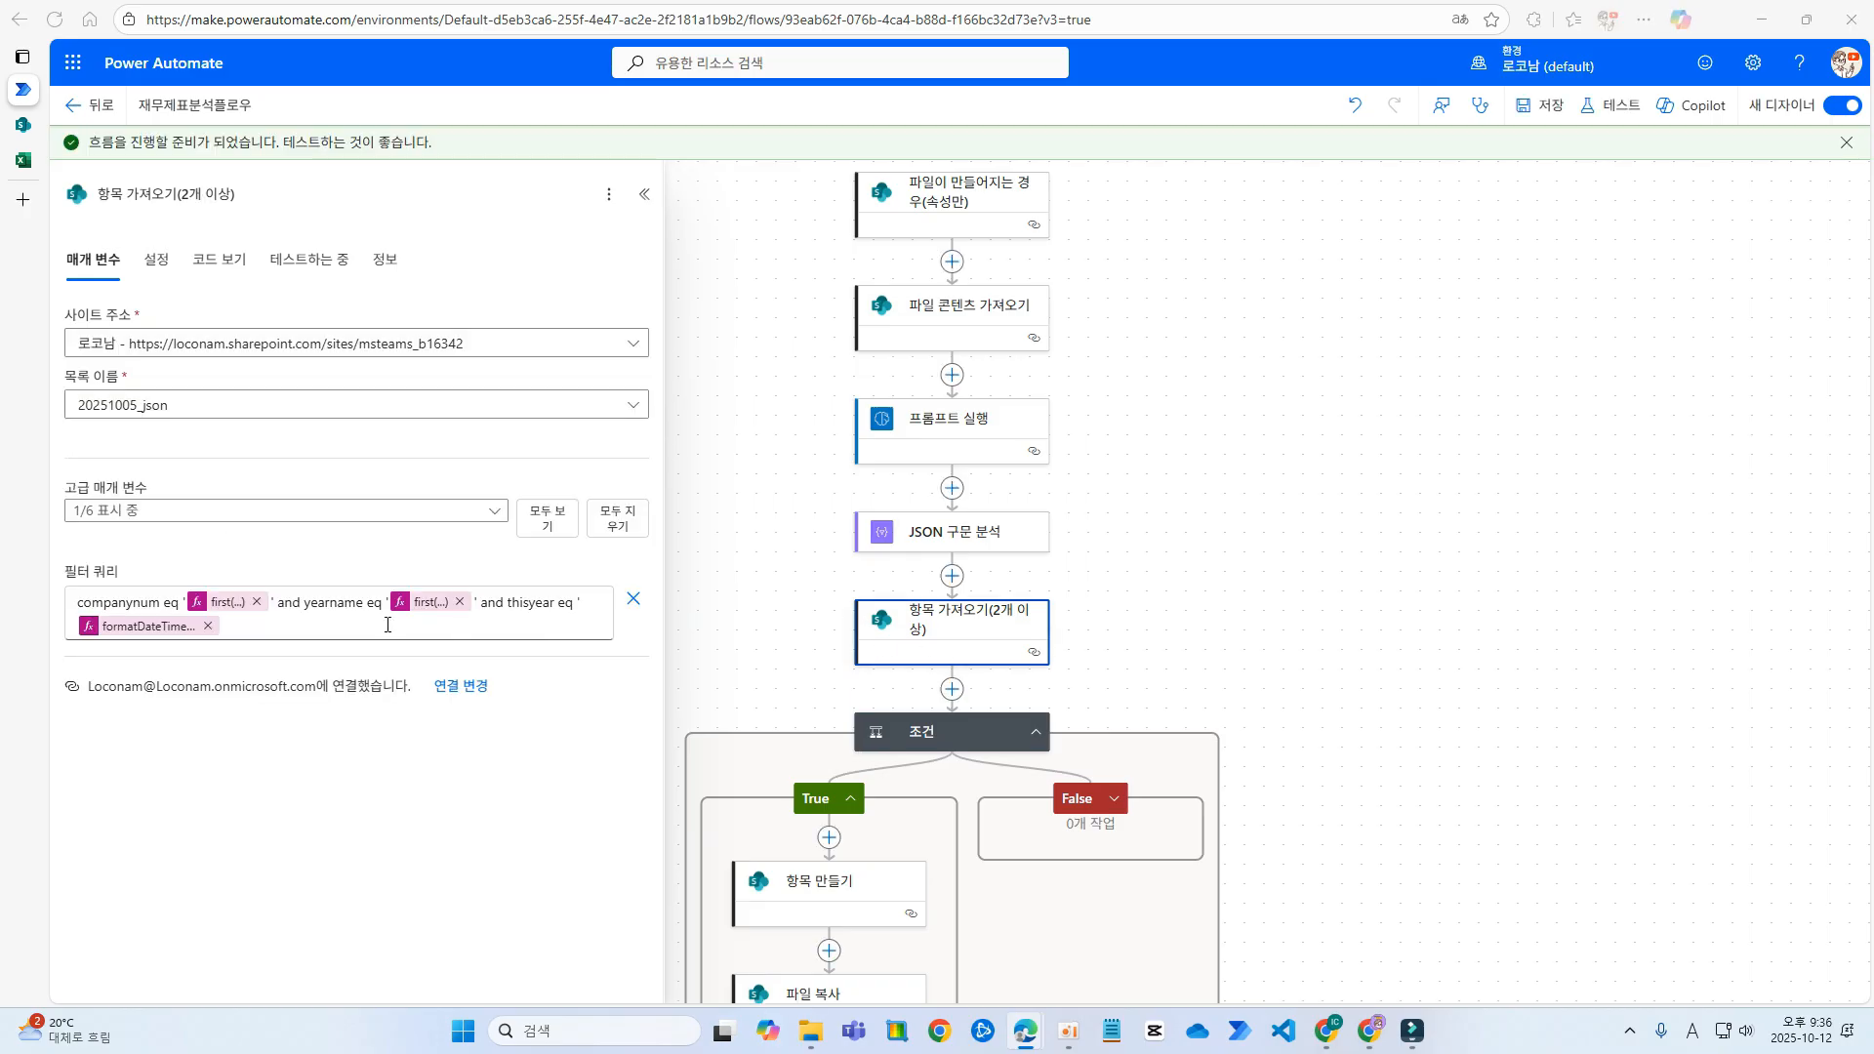
- Copy the formatDateTime expression from the filter query and add a 변수 초기화 action named thisyear after JSON 구문 분석
left_click(243, 627)
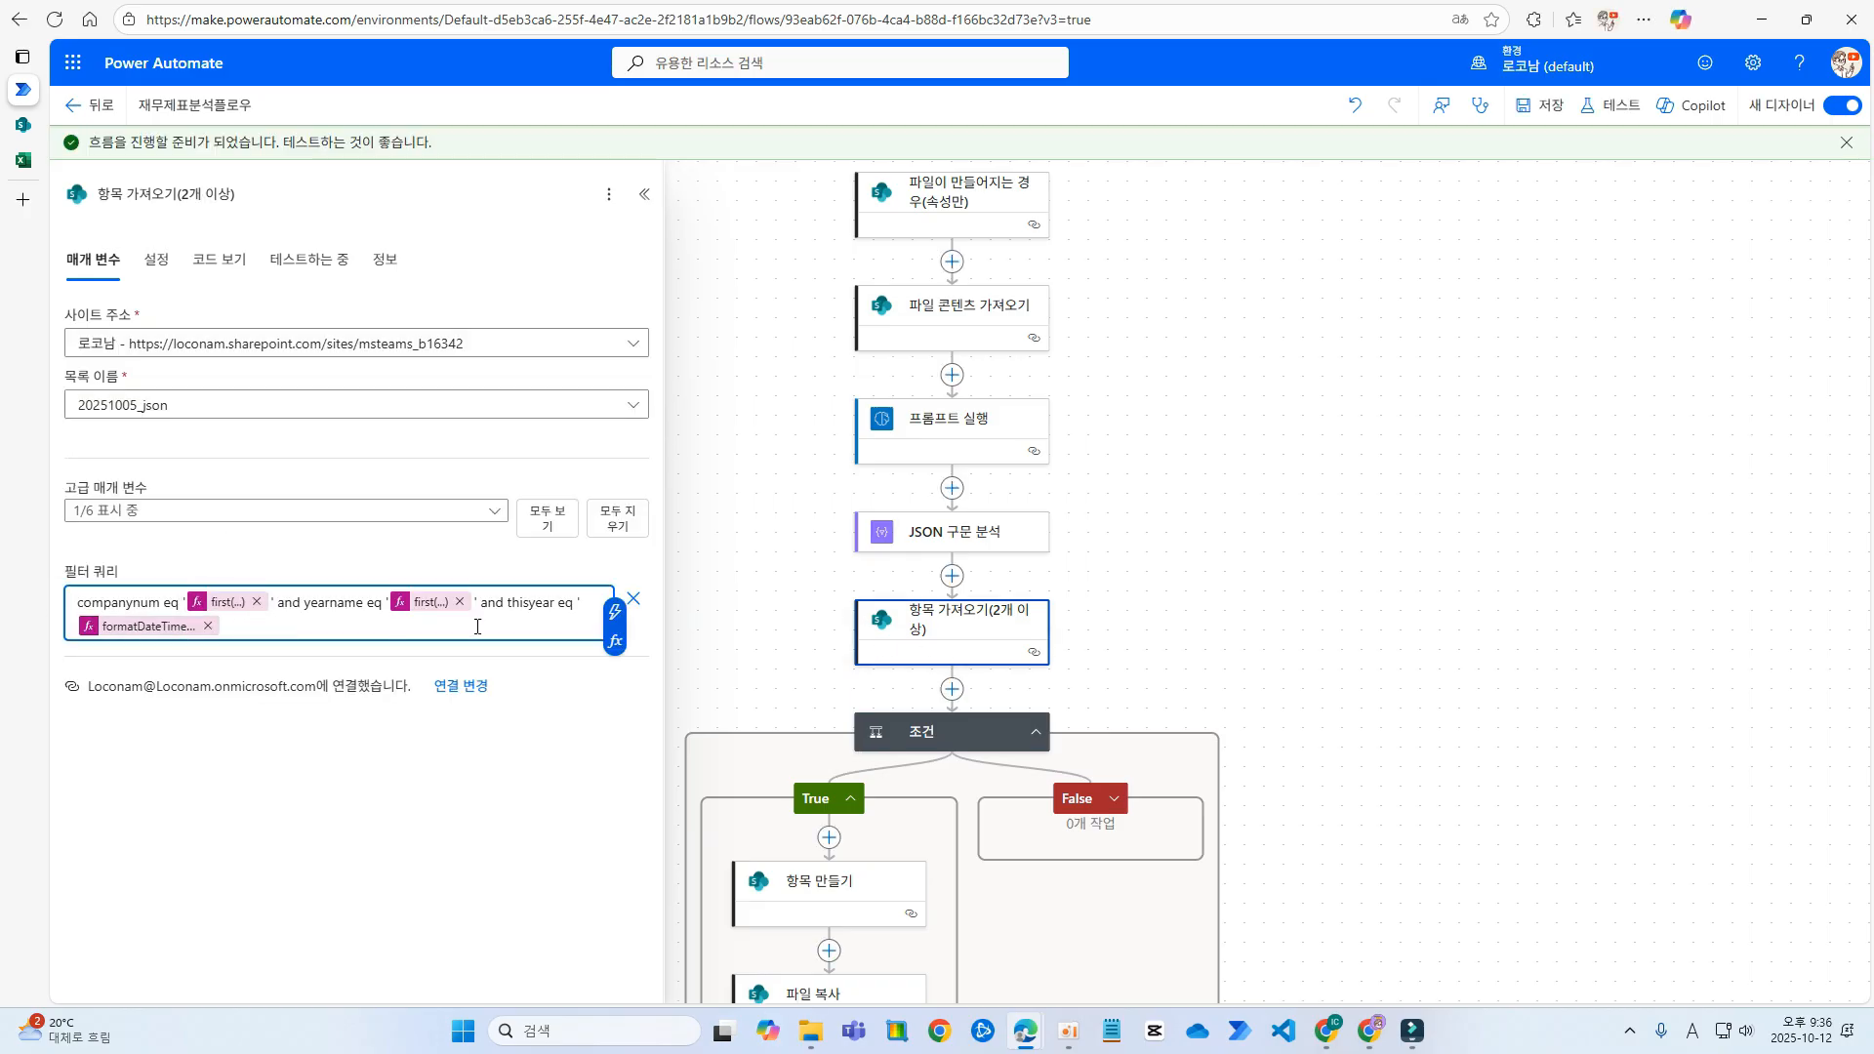
key("Left")
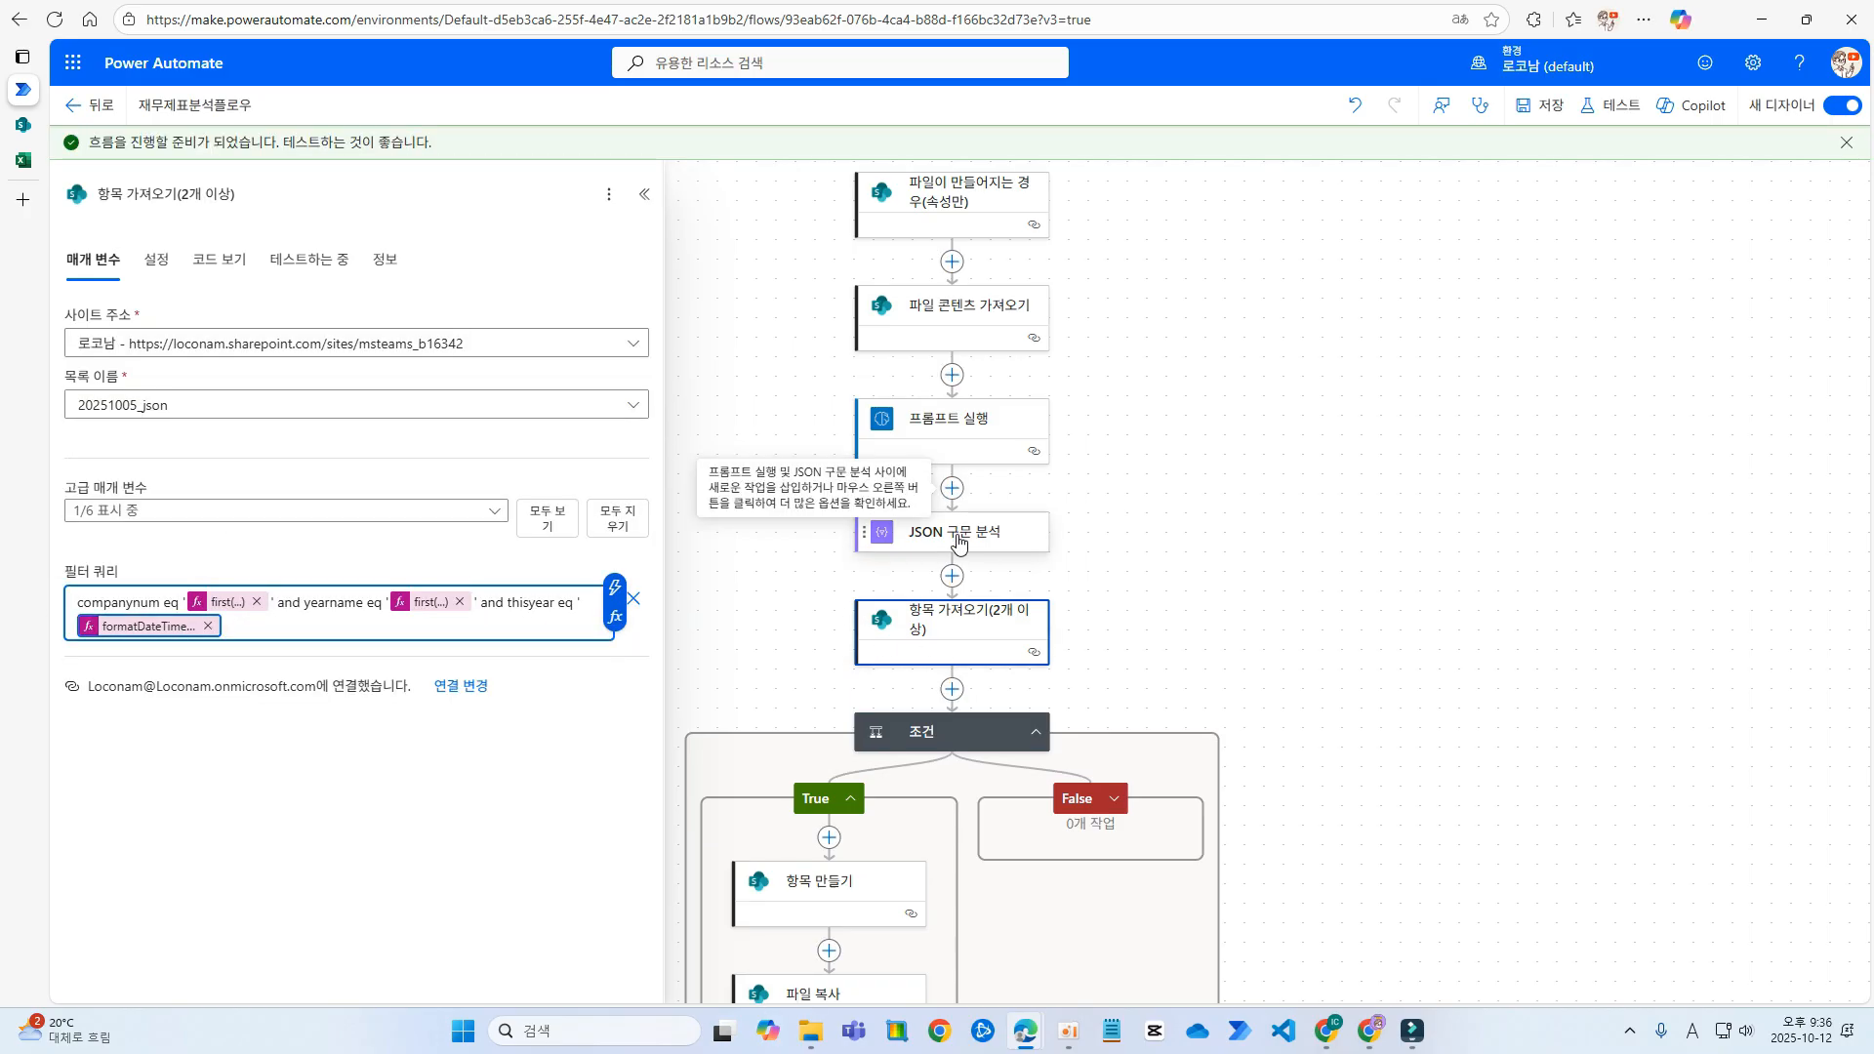
left_click(952, 576)
left_click(234, 369)
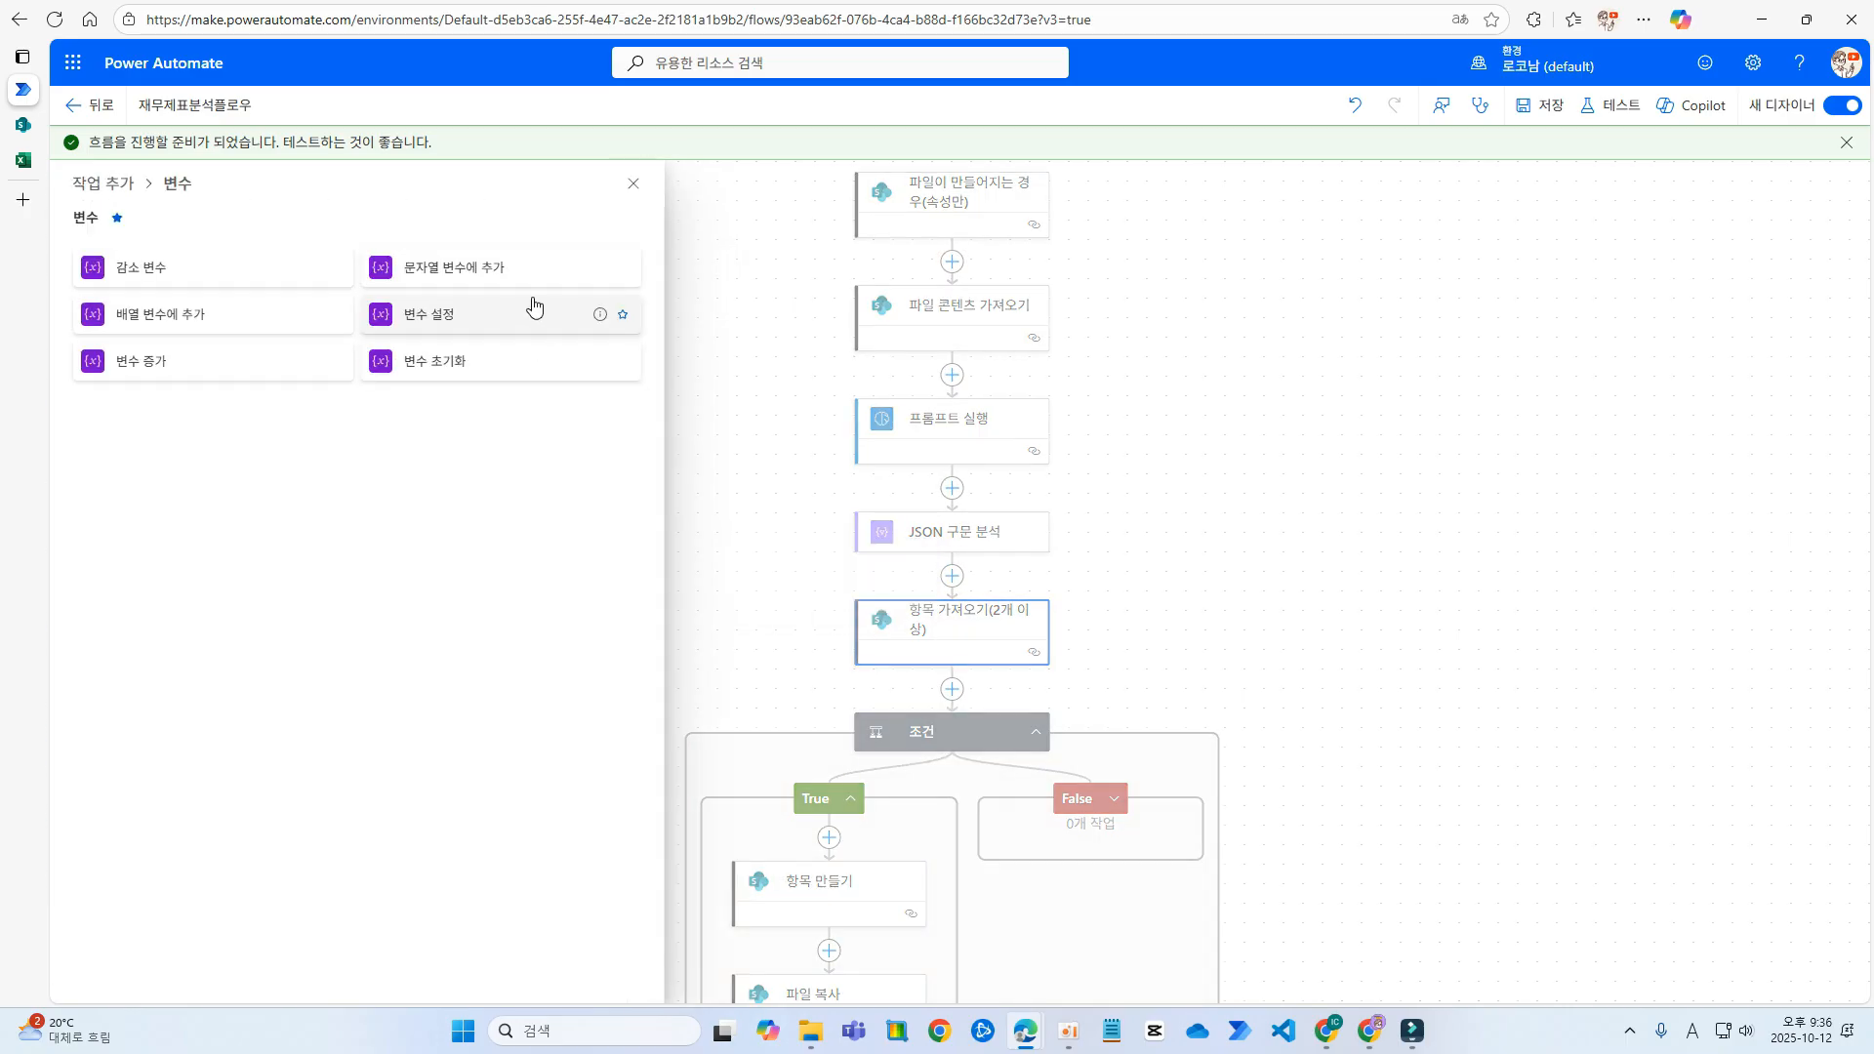
left_click(487, 360)
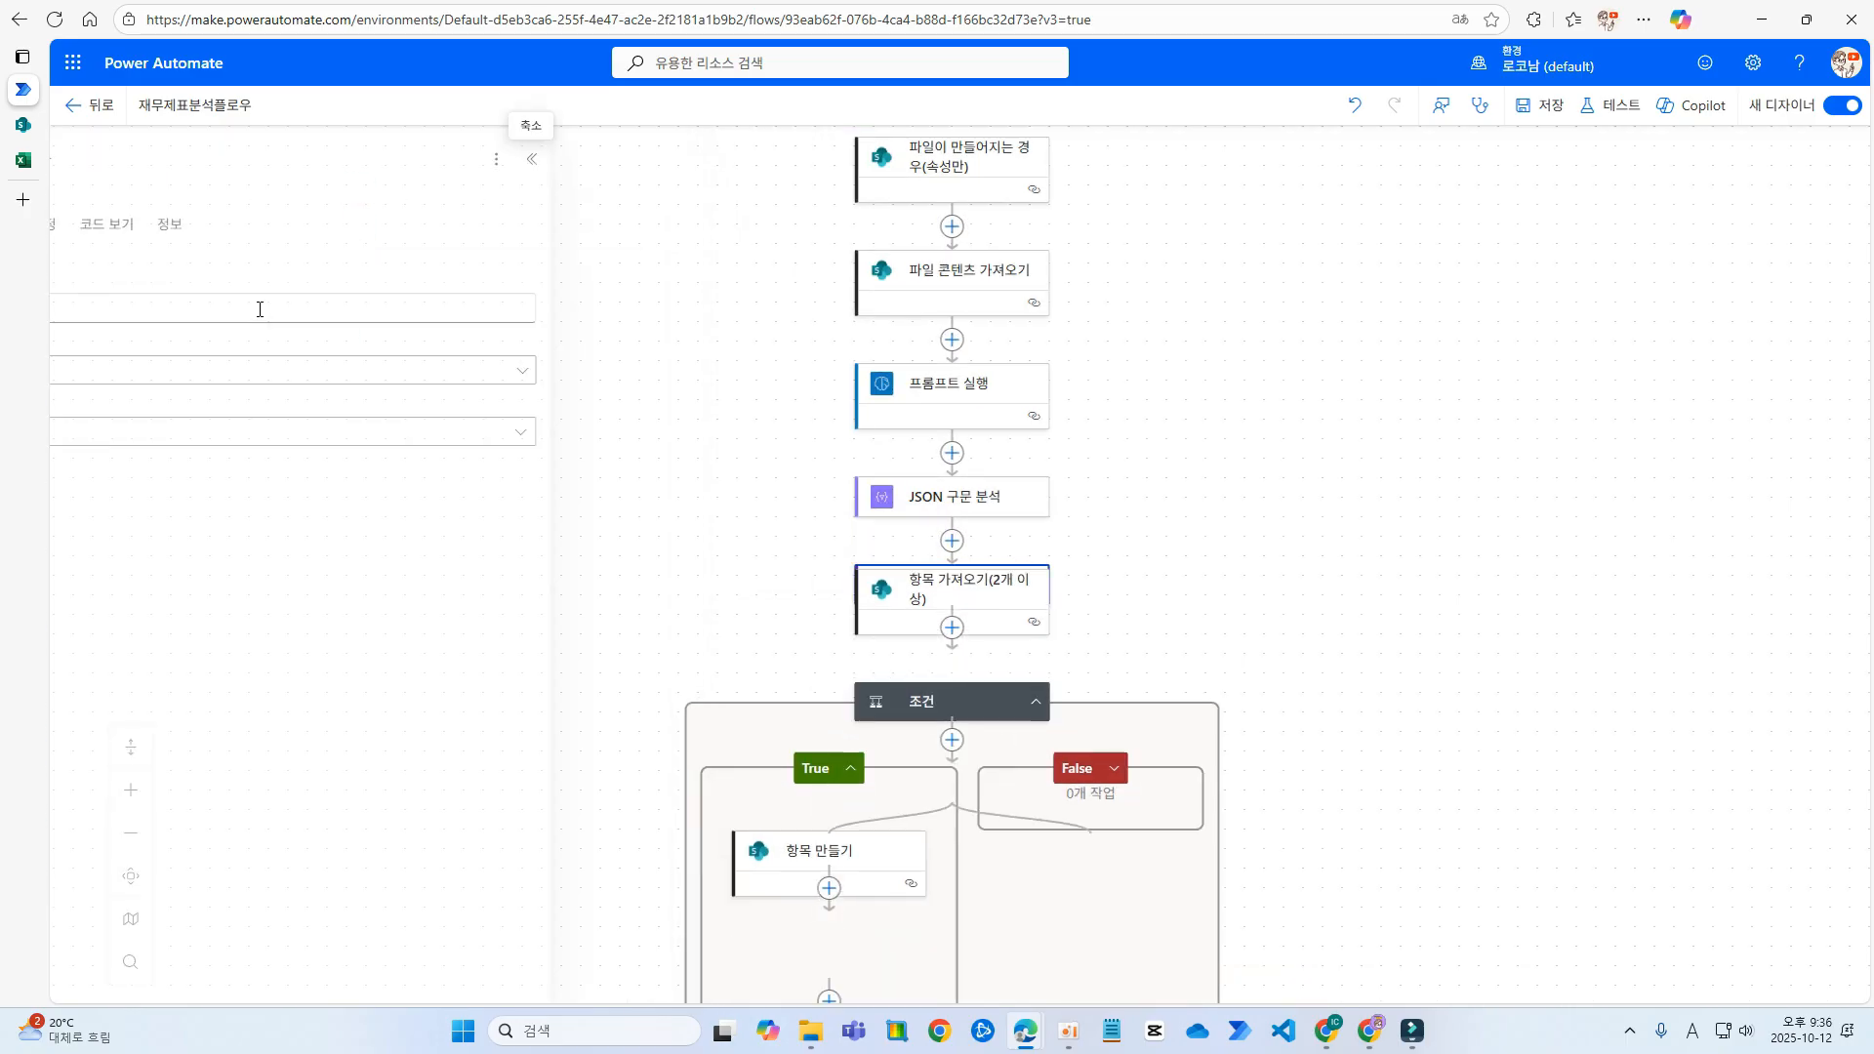
type("this")
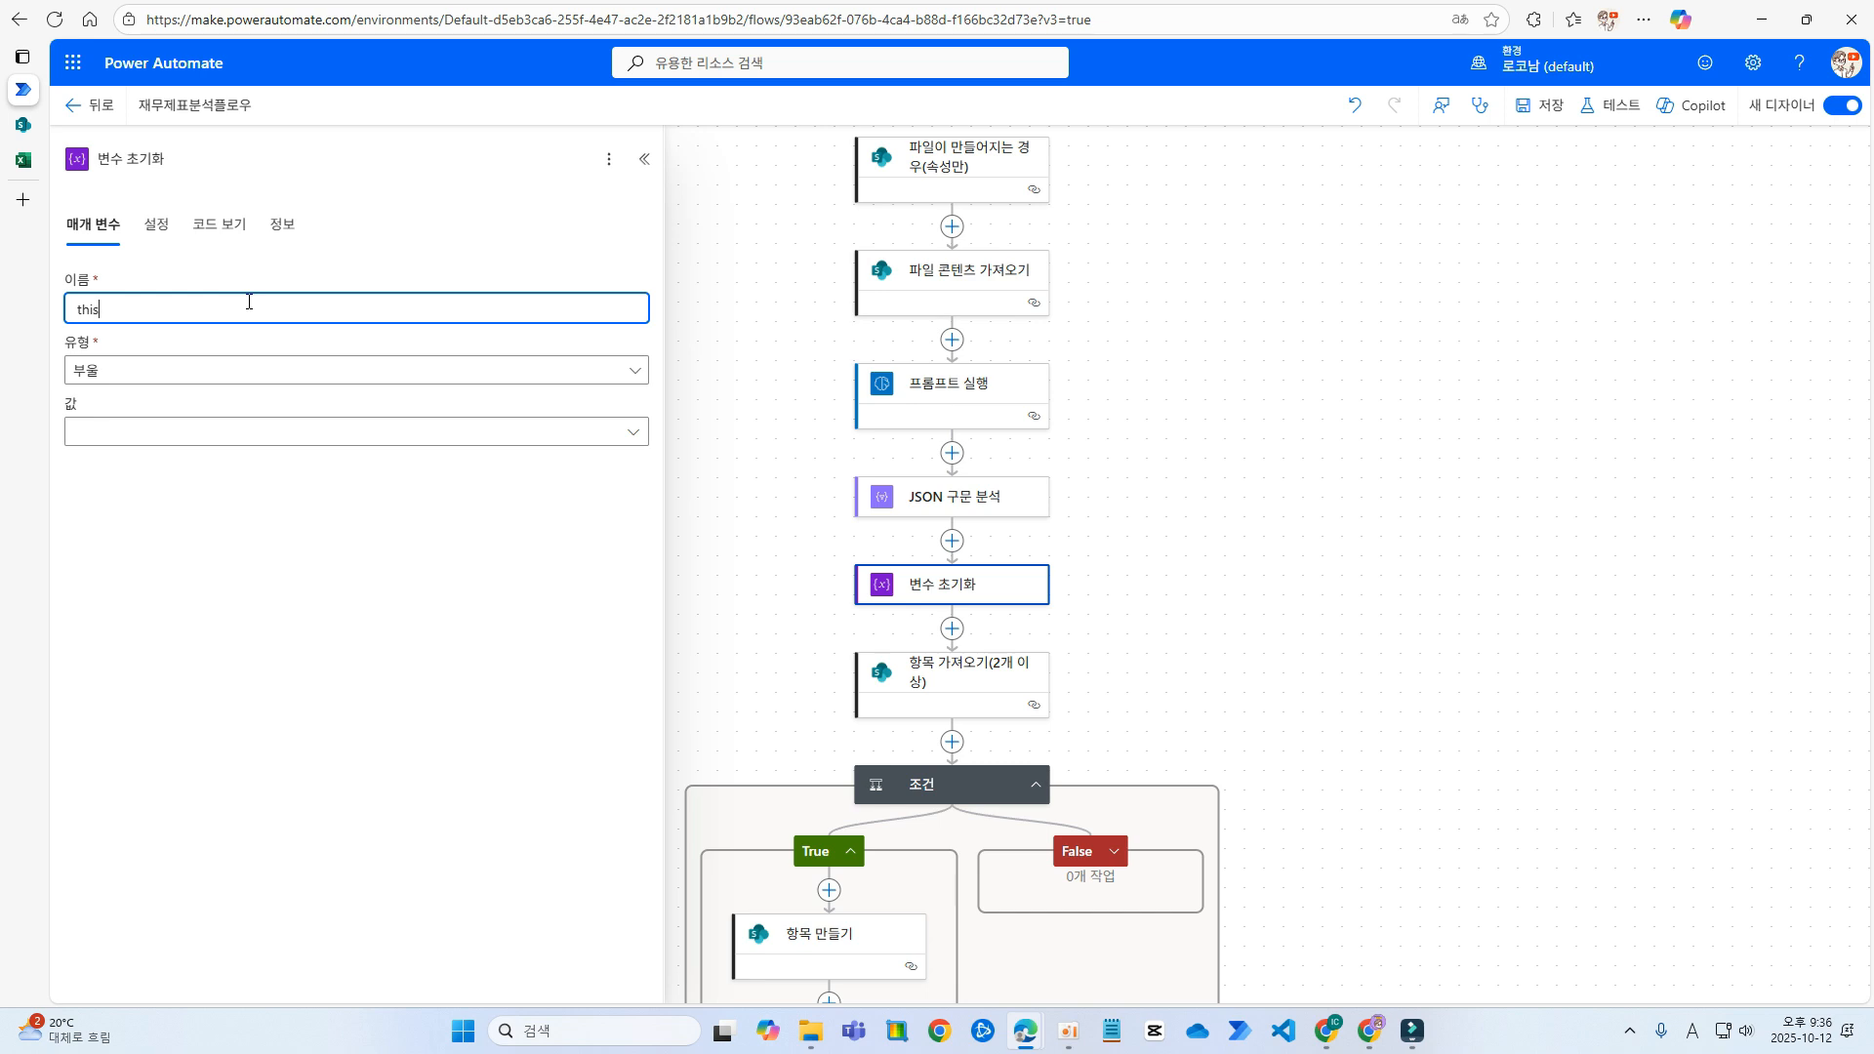
type("year")
- Set the thisyear variable's type to 문자열 and paste the copied formatDateTime expression as its value
left_click(159, 369)
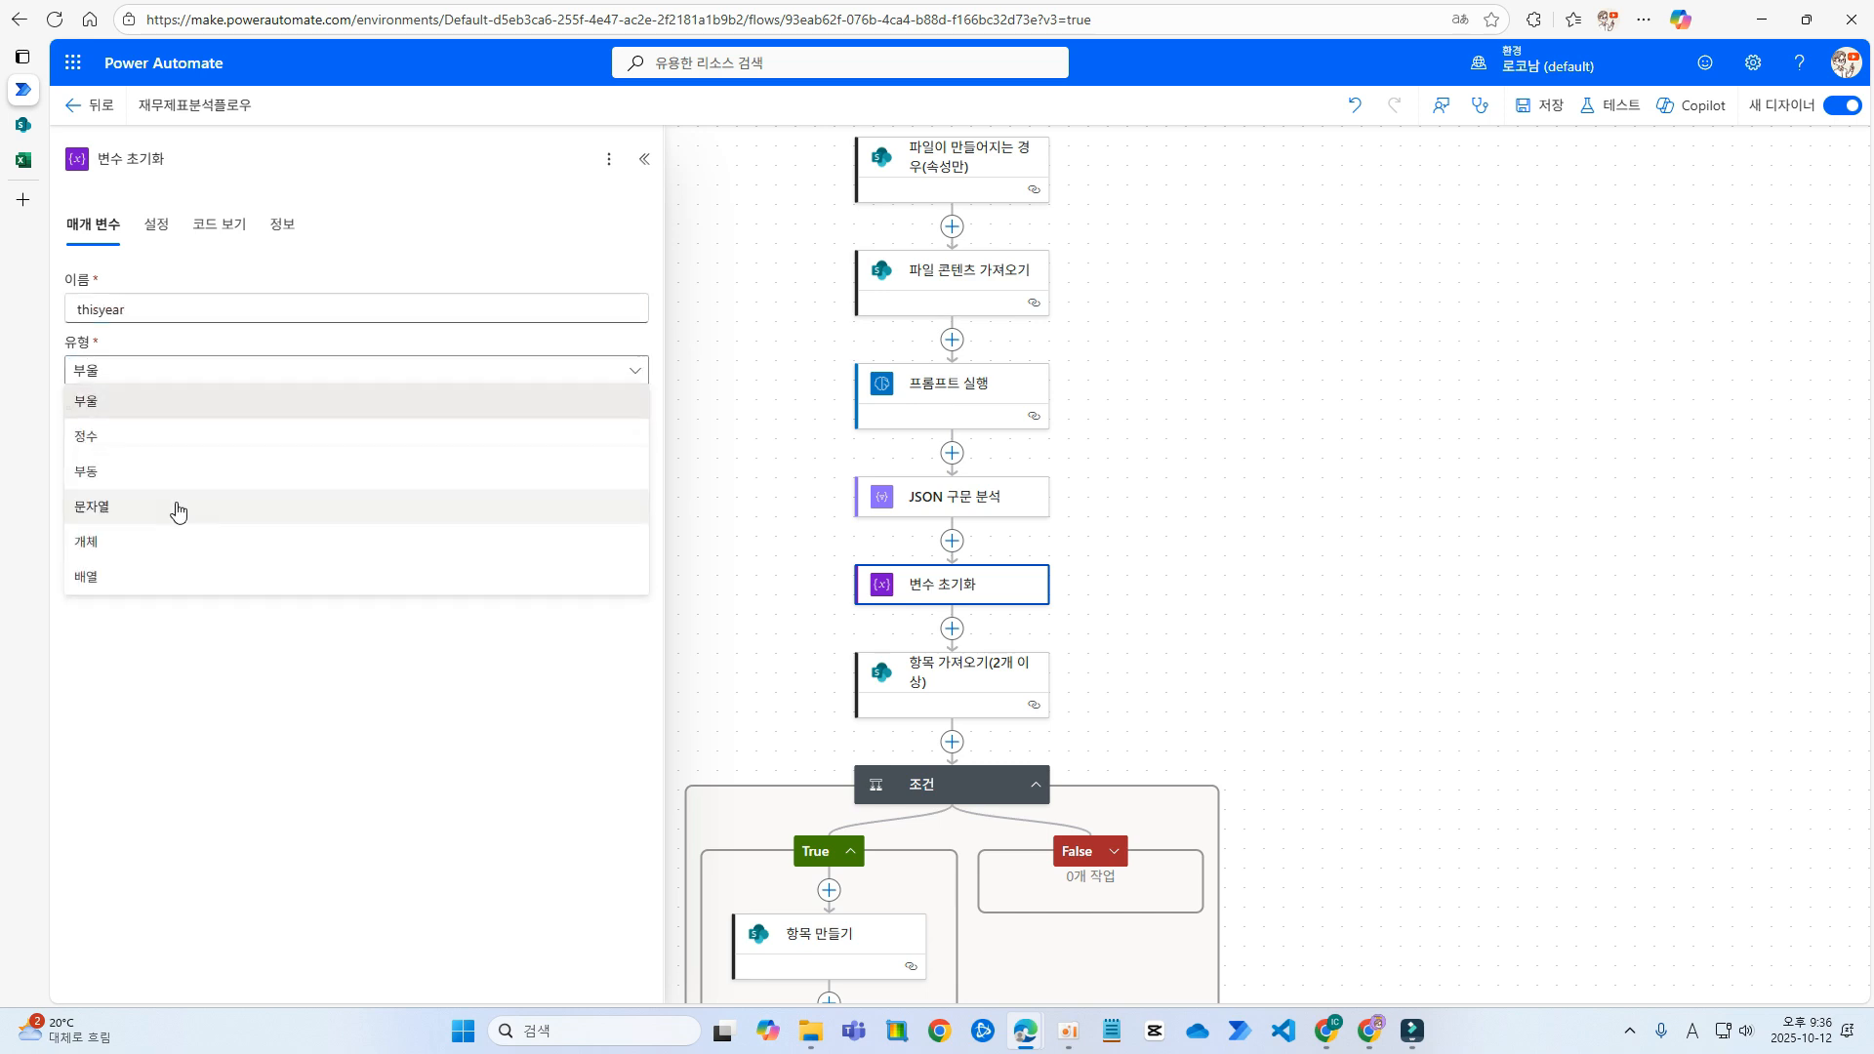
left_click(159, 512)
left_click(147, 423)
key("ctrl+v")
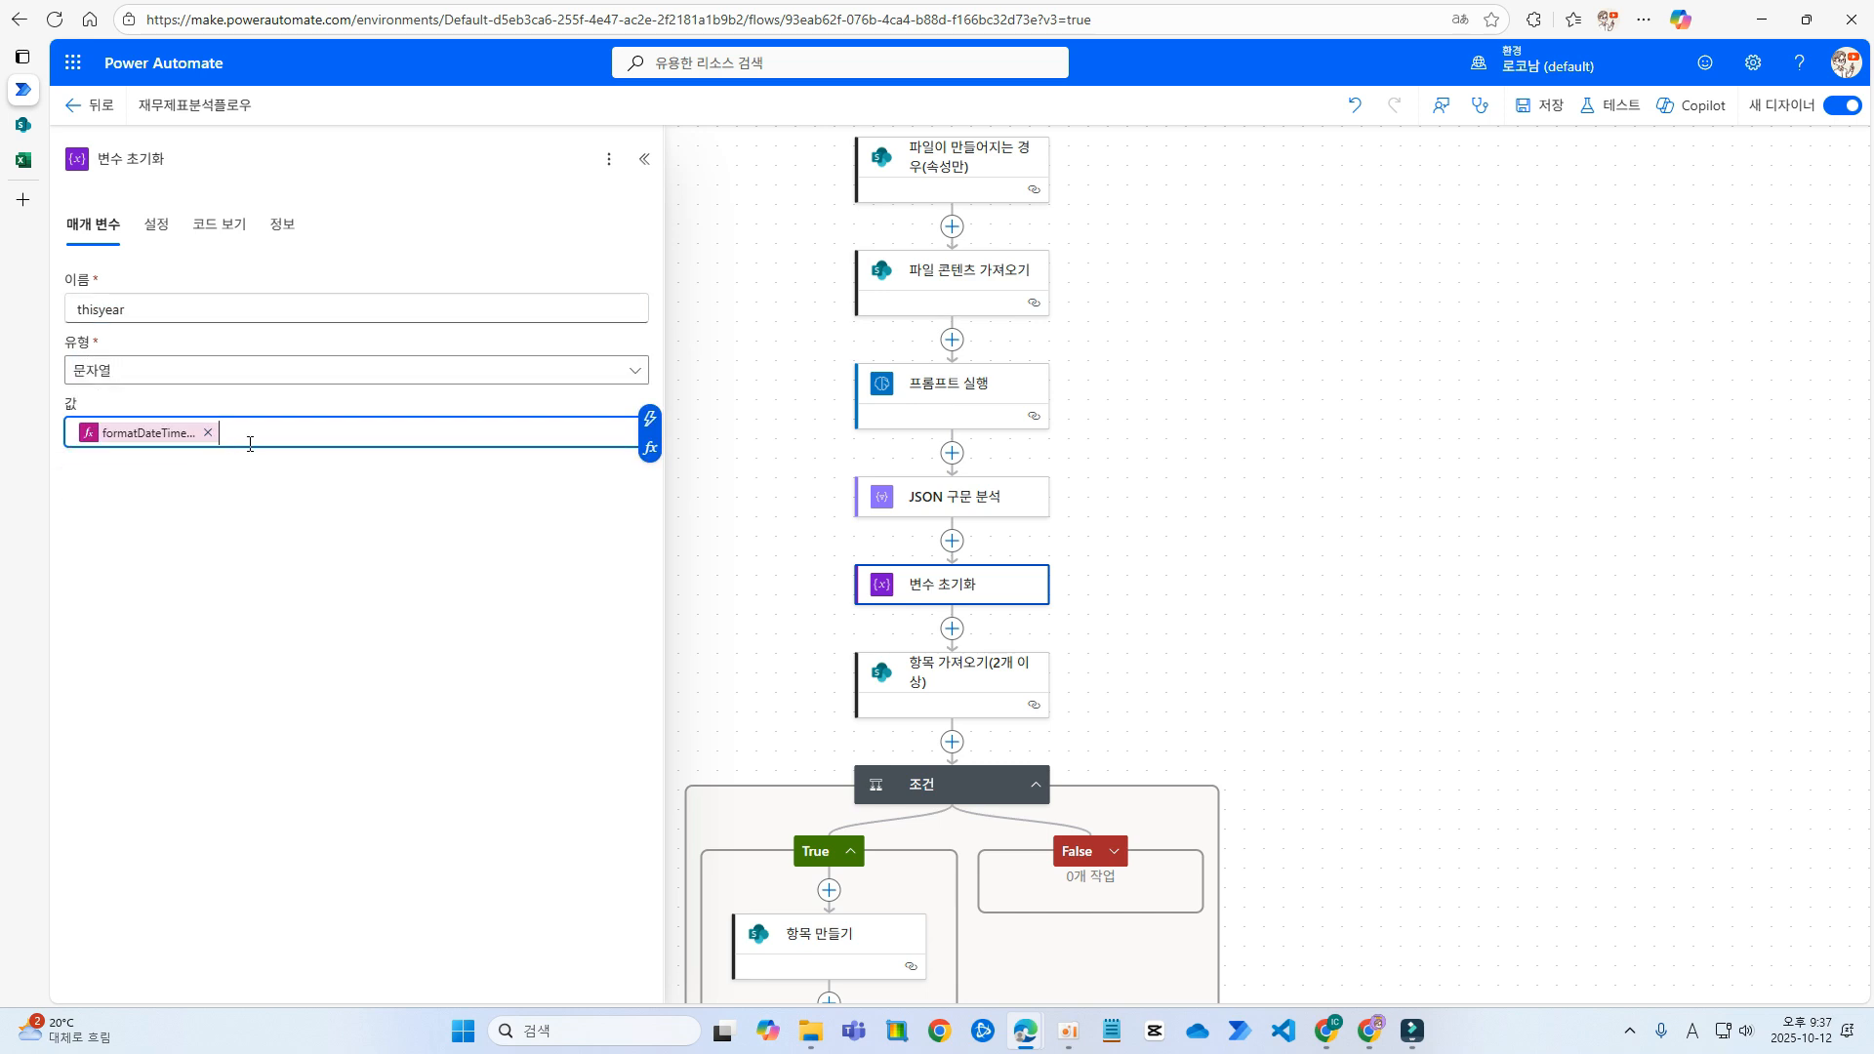
- Add a second 변수 초기화 action below the first, with the name lastyear and type 문자열
left_click(953, 628)
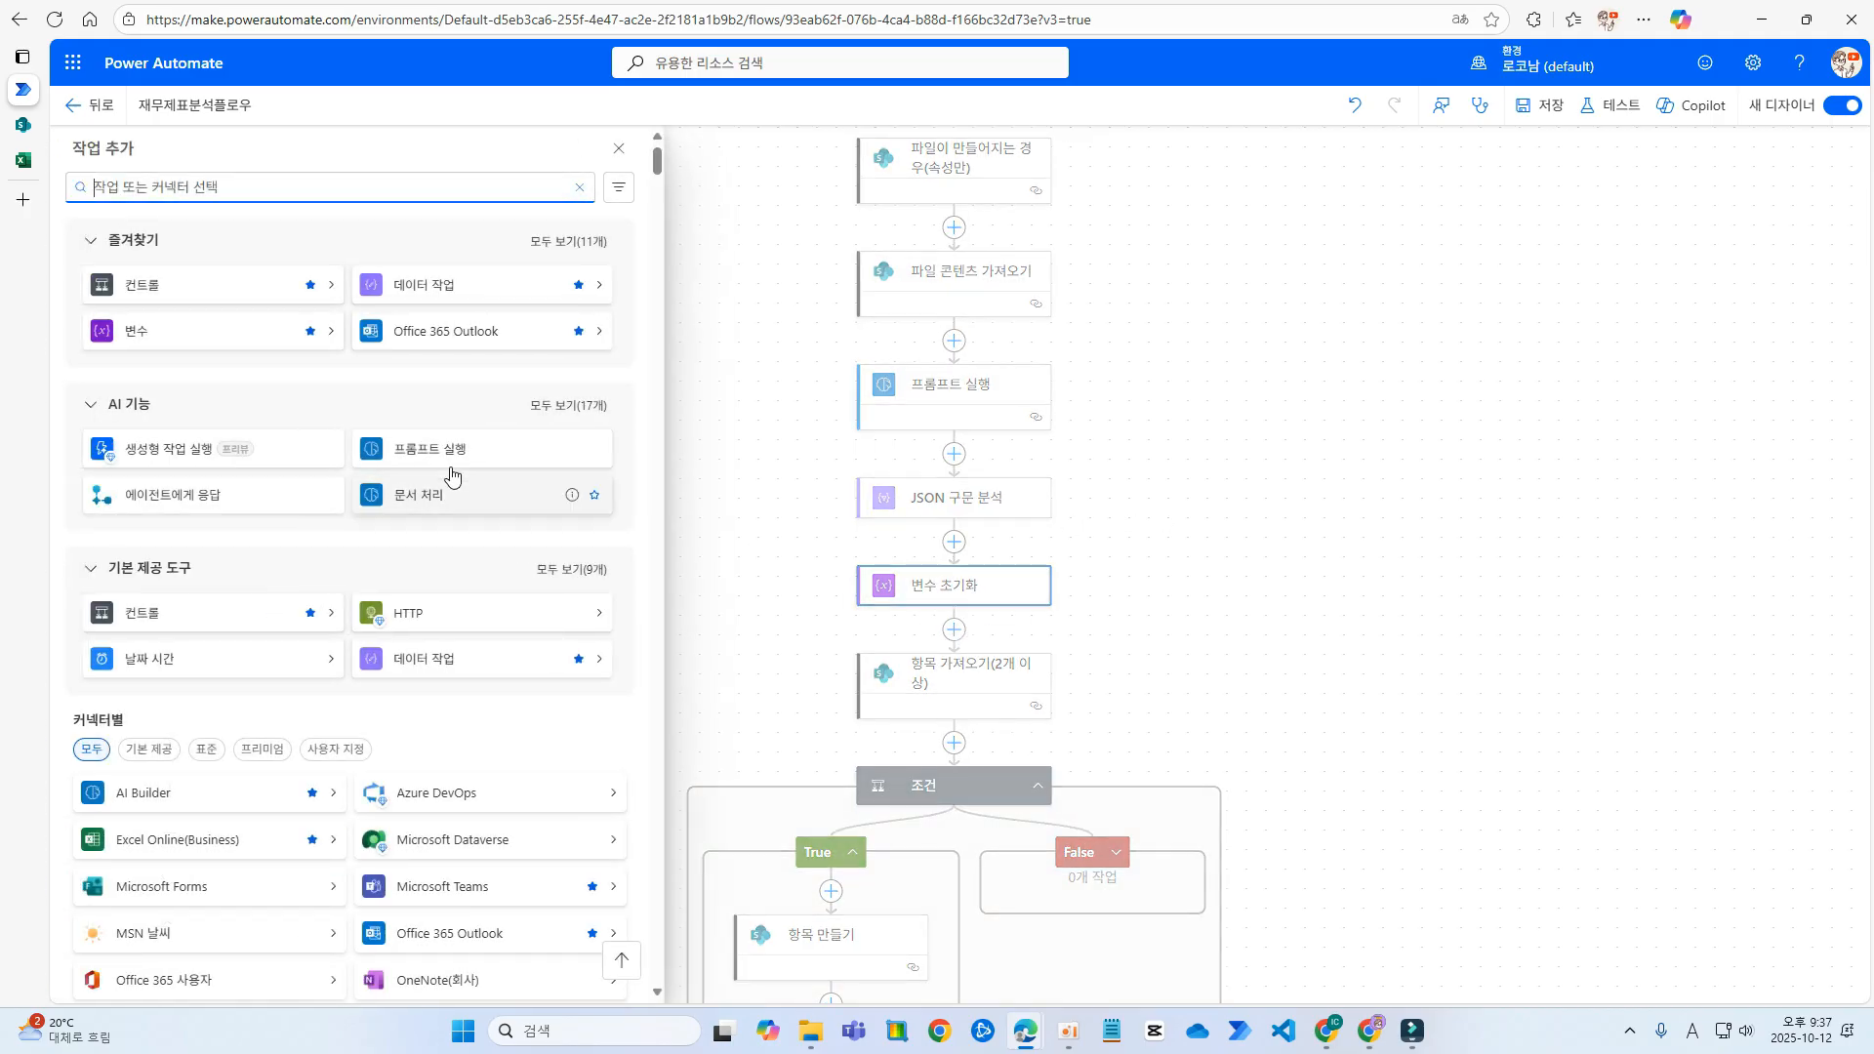
left_click(187, 344)
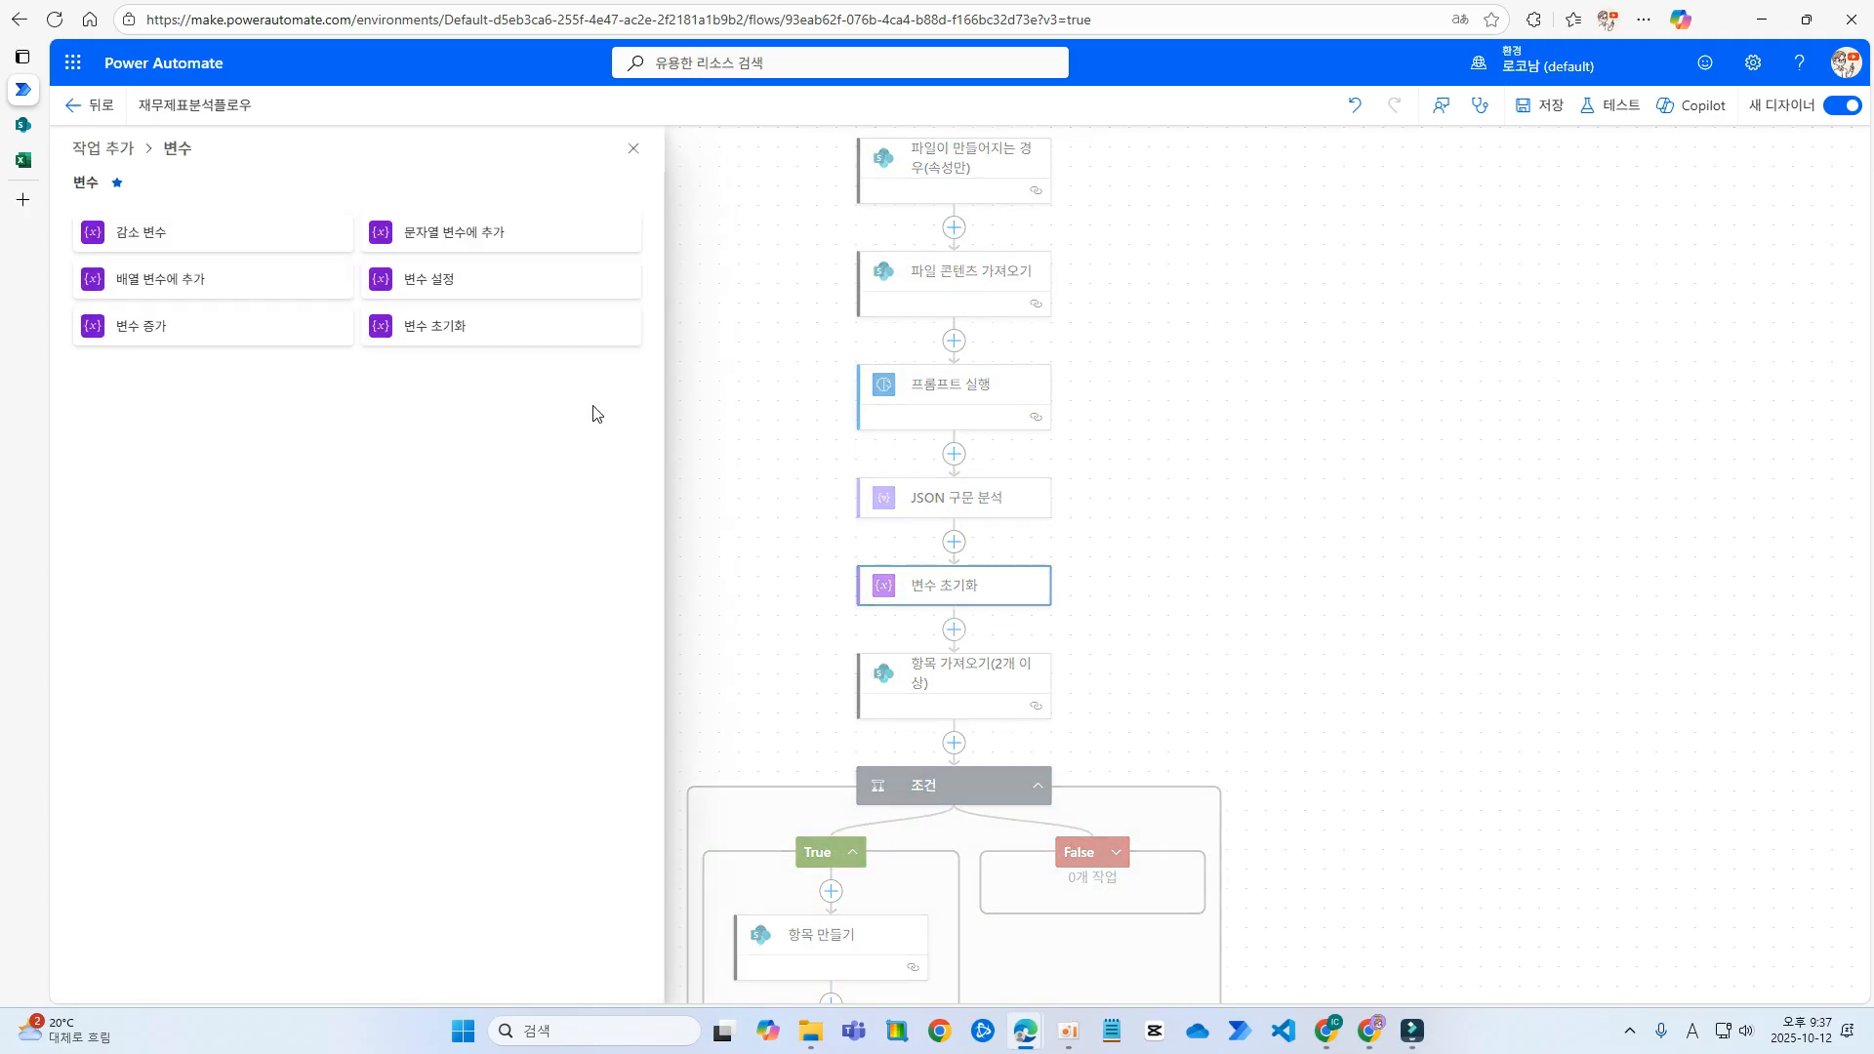
left_click(452, 331)
left_click(270, 311)
type("lastyear")
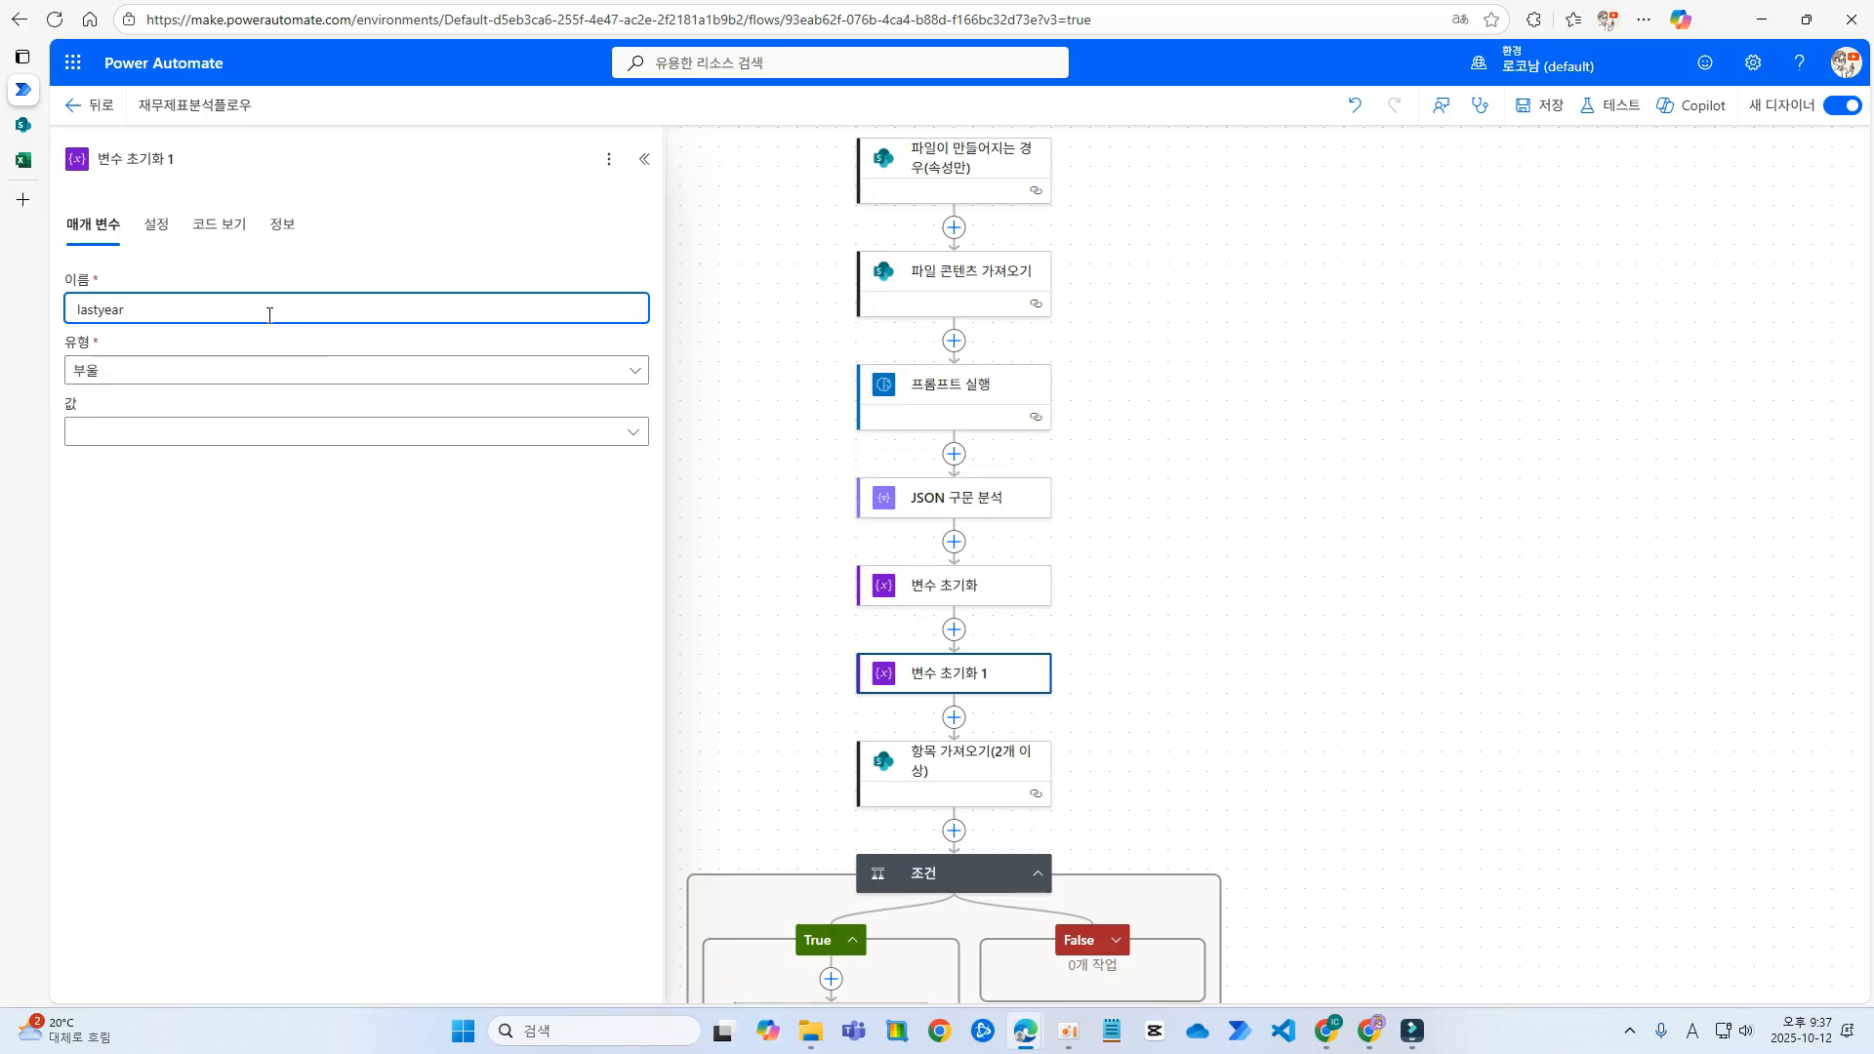
left_click(226, 366)
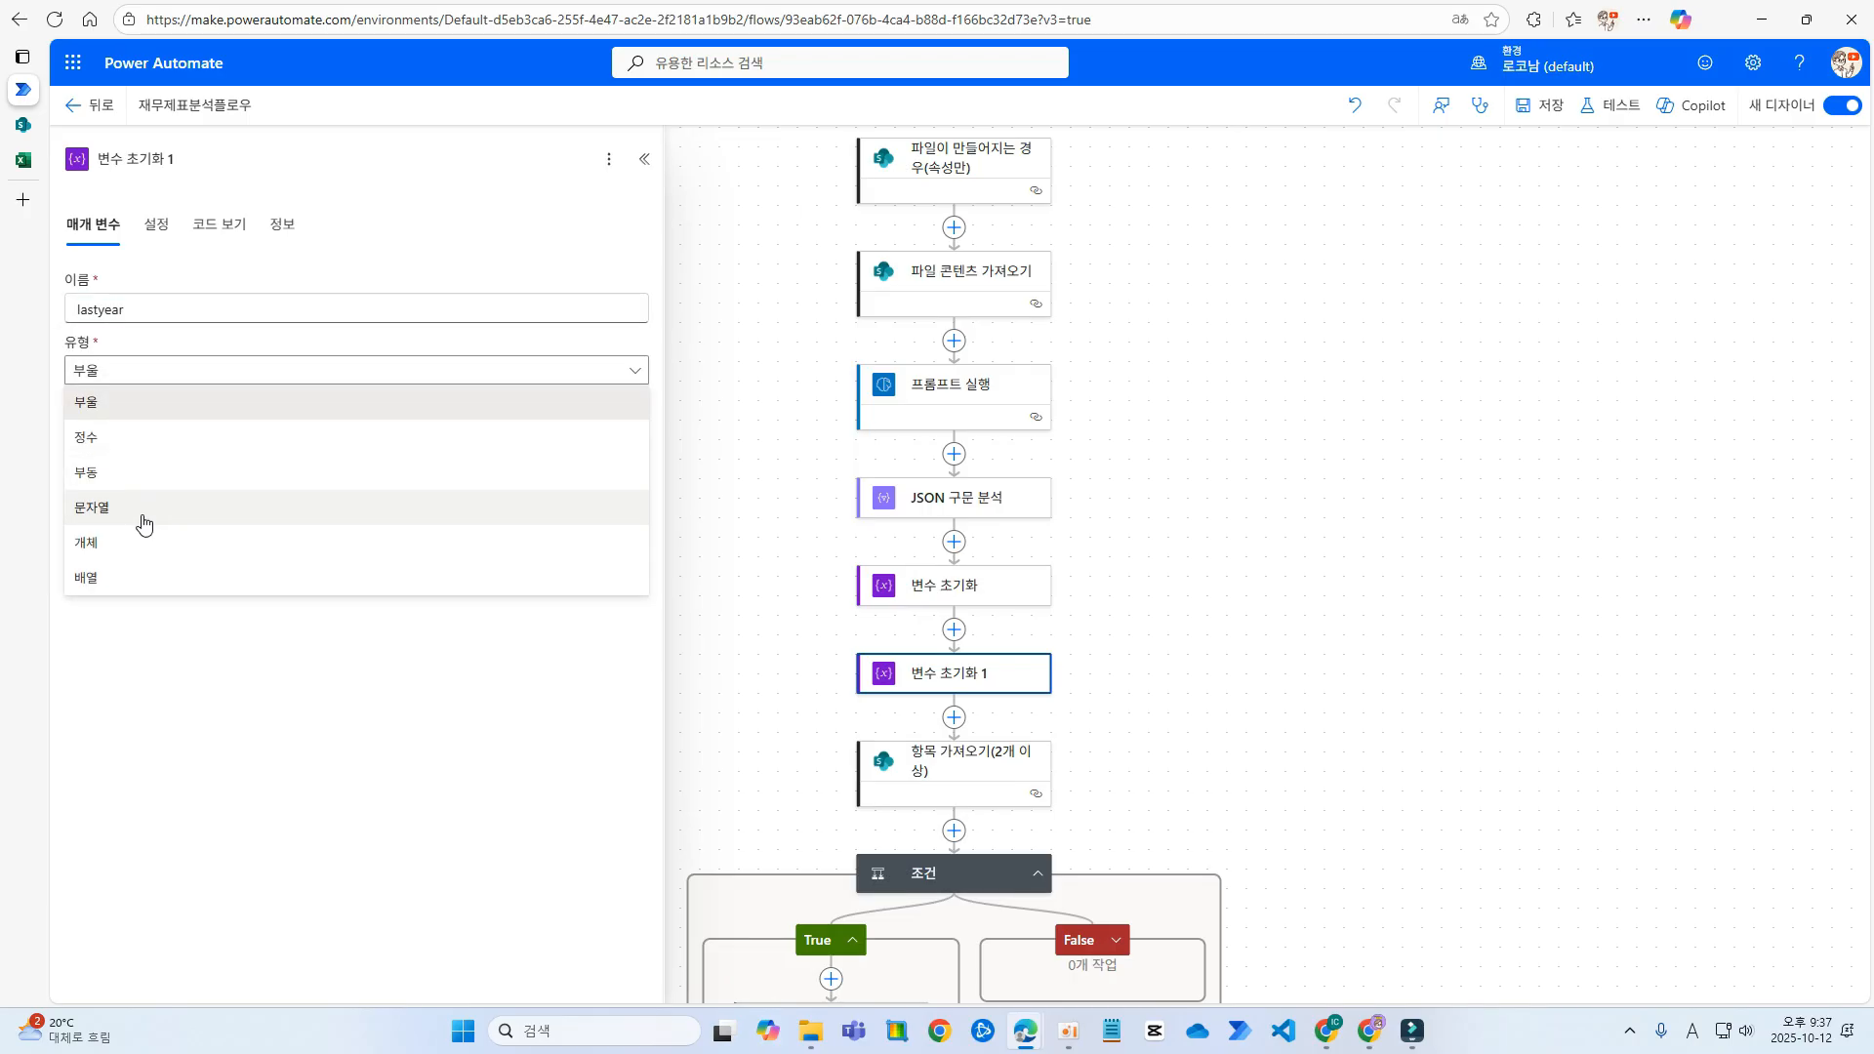
left_click(146, 524)
- Set the lastyear variable's value to the expression string(sub(int(formatDateTime(utcNow(),'yyyy')),1)) and save the flow
left_click(546, 433)
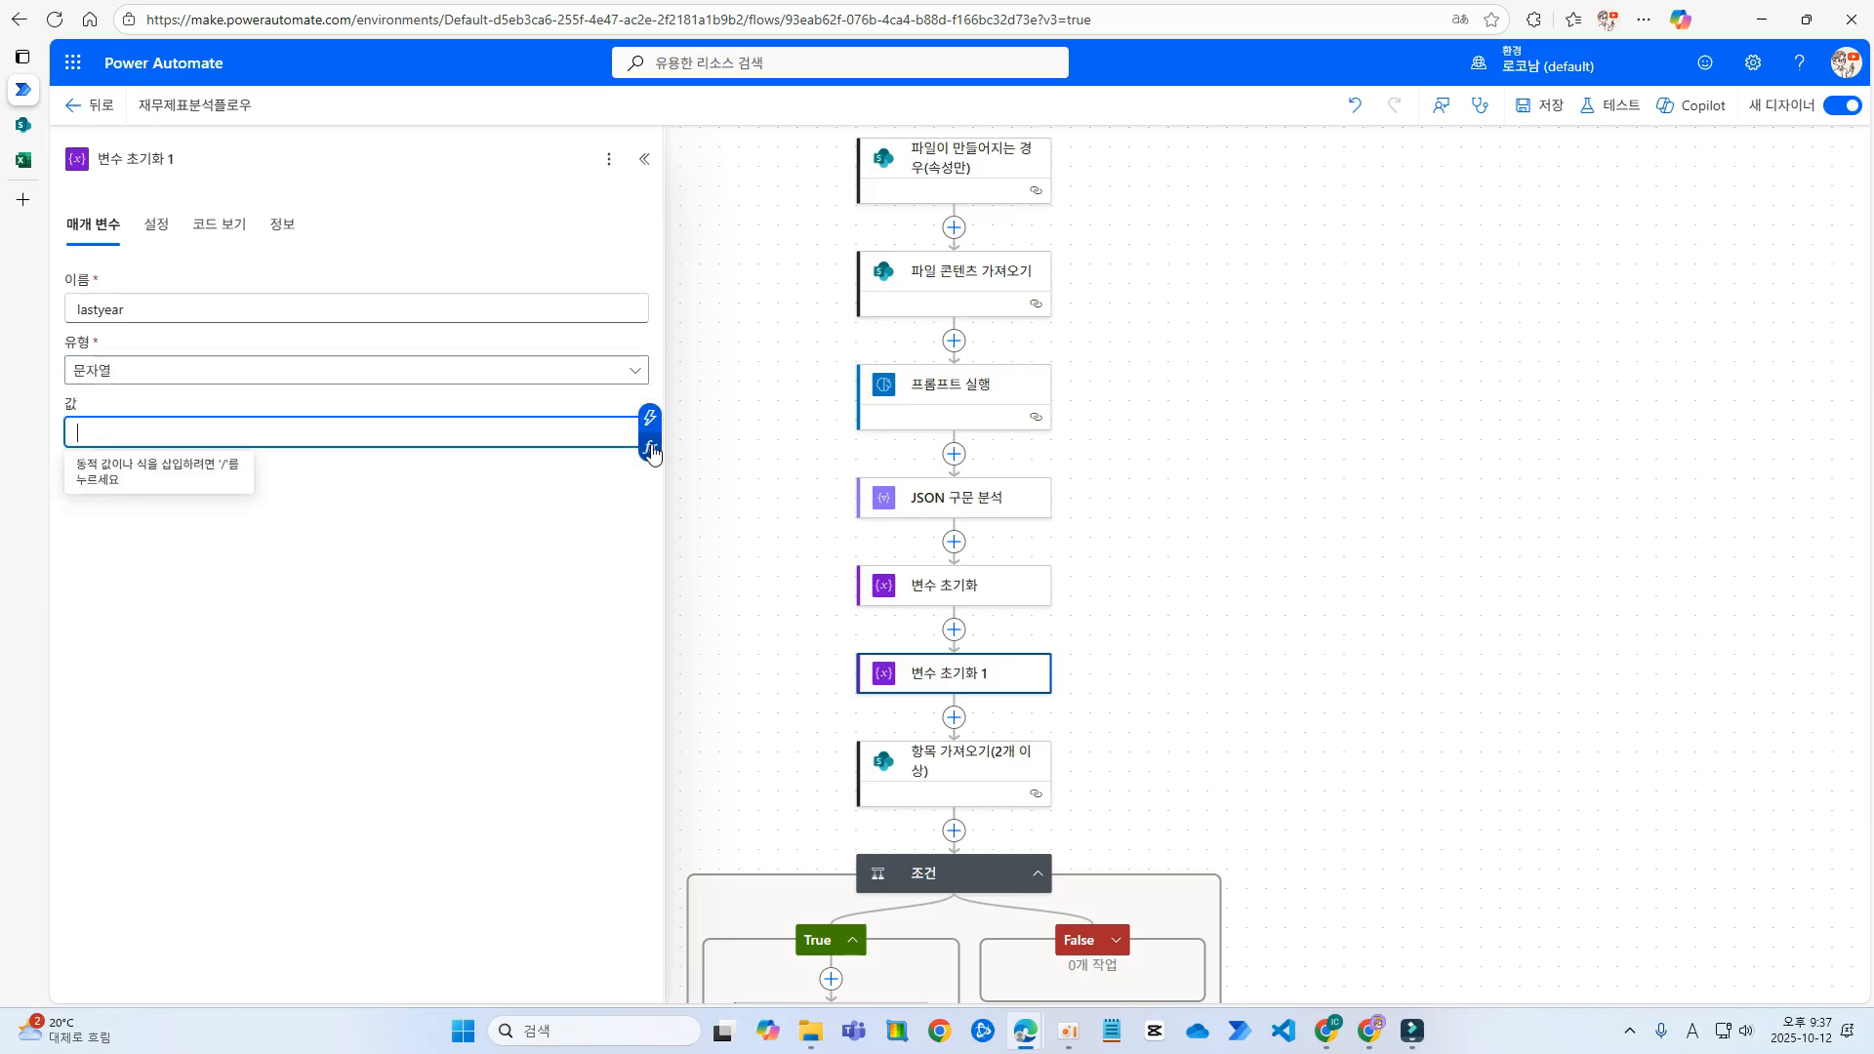
left_click(650, 448)
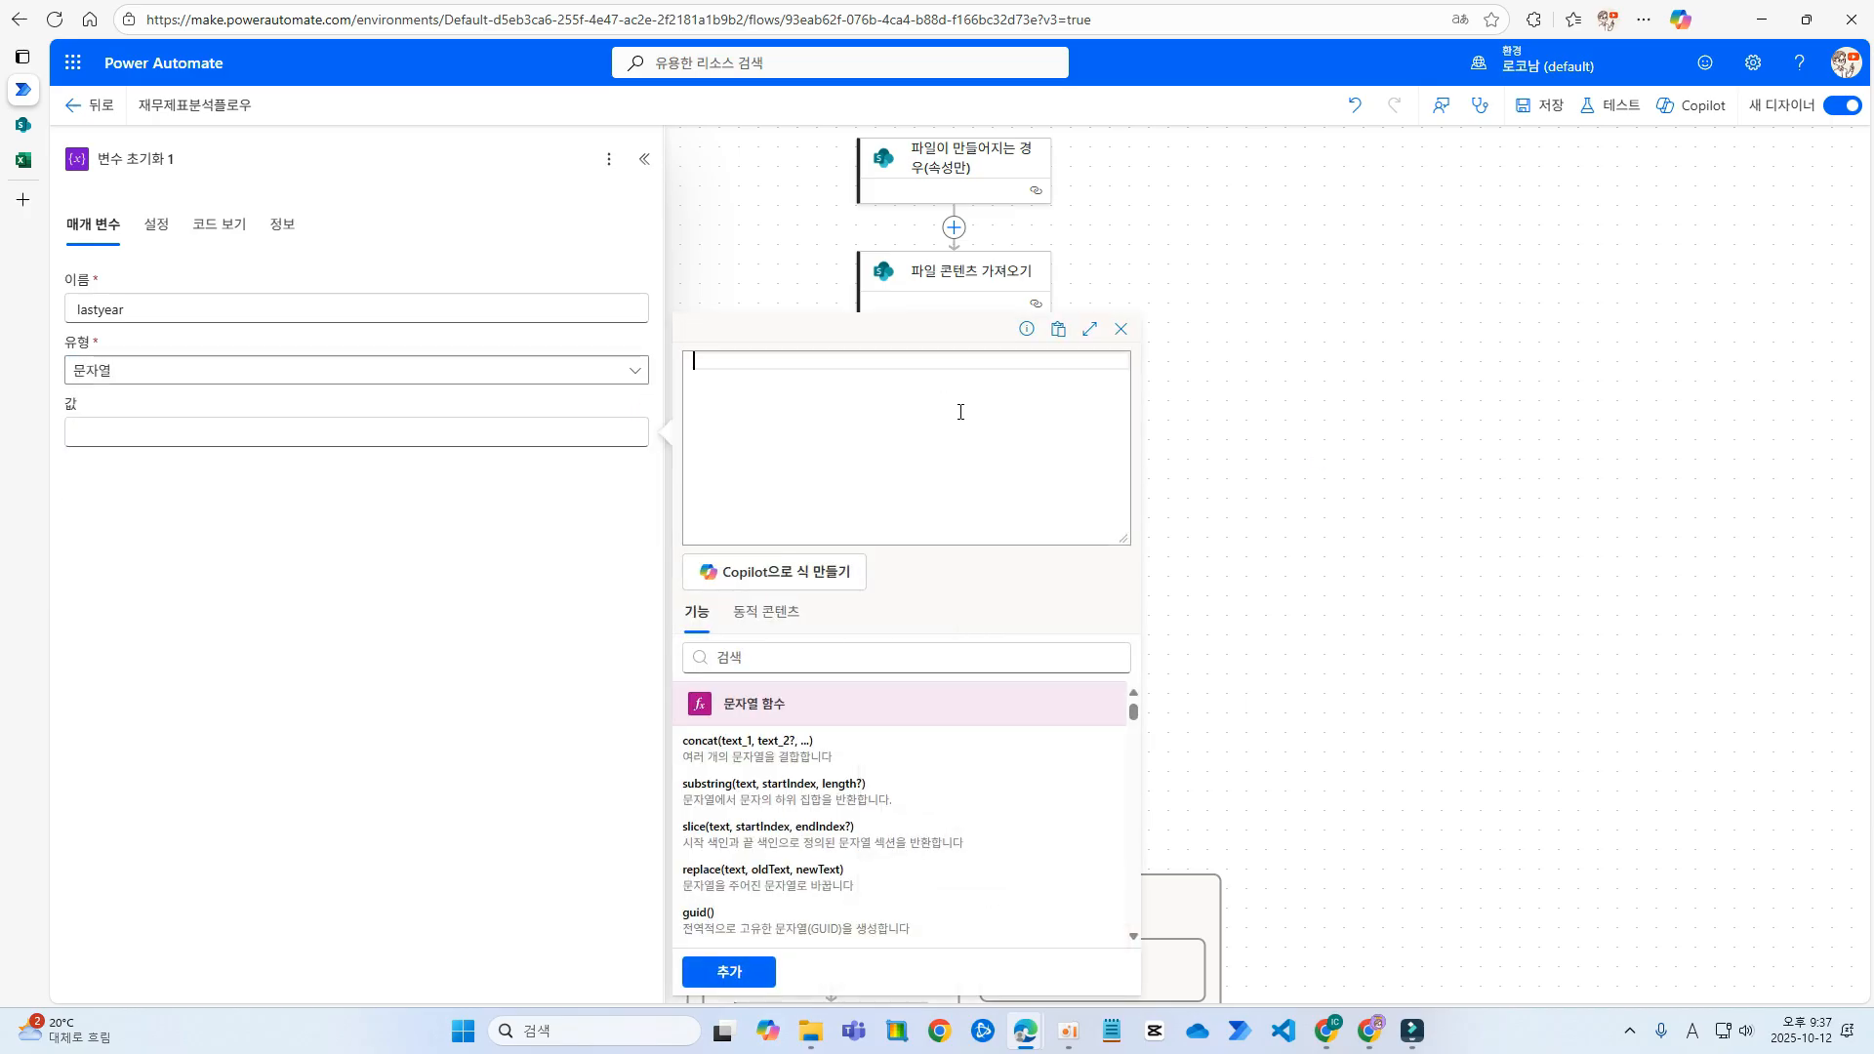
type("str")
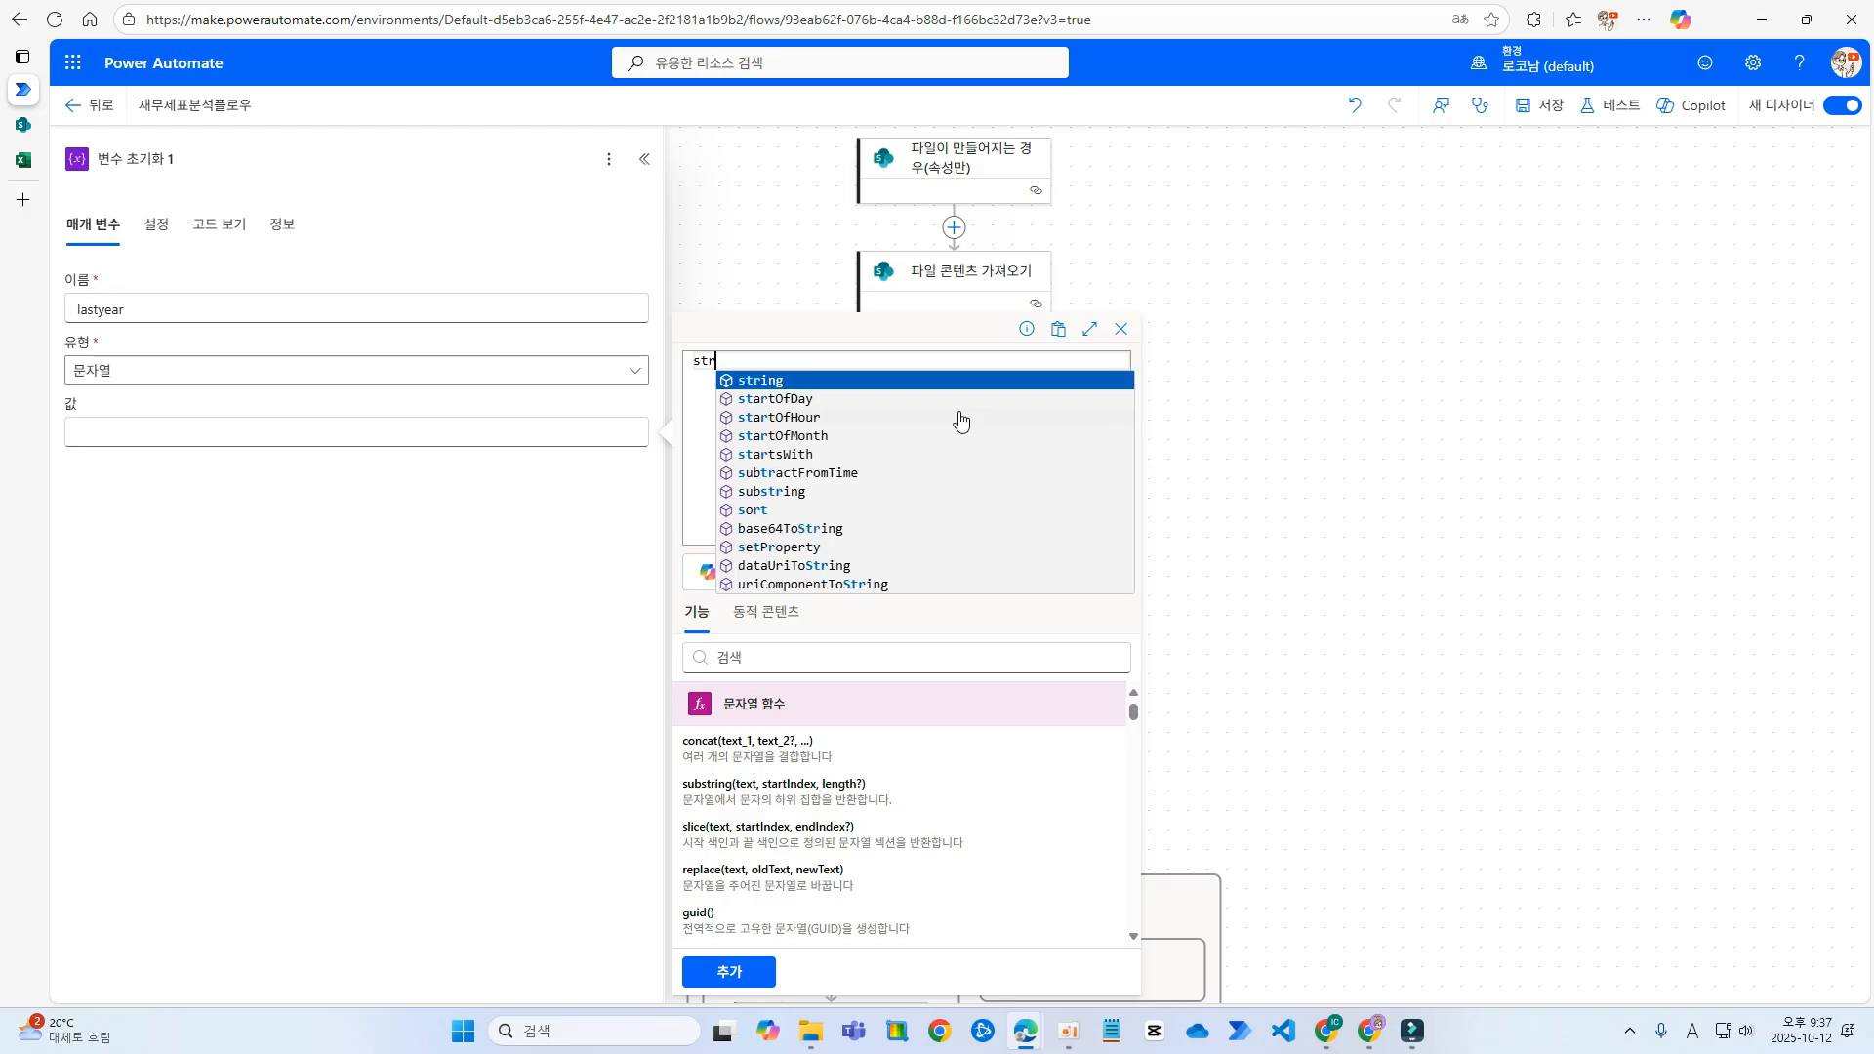
key("Return")
type("(sub(")
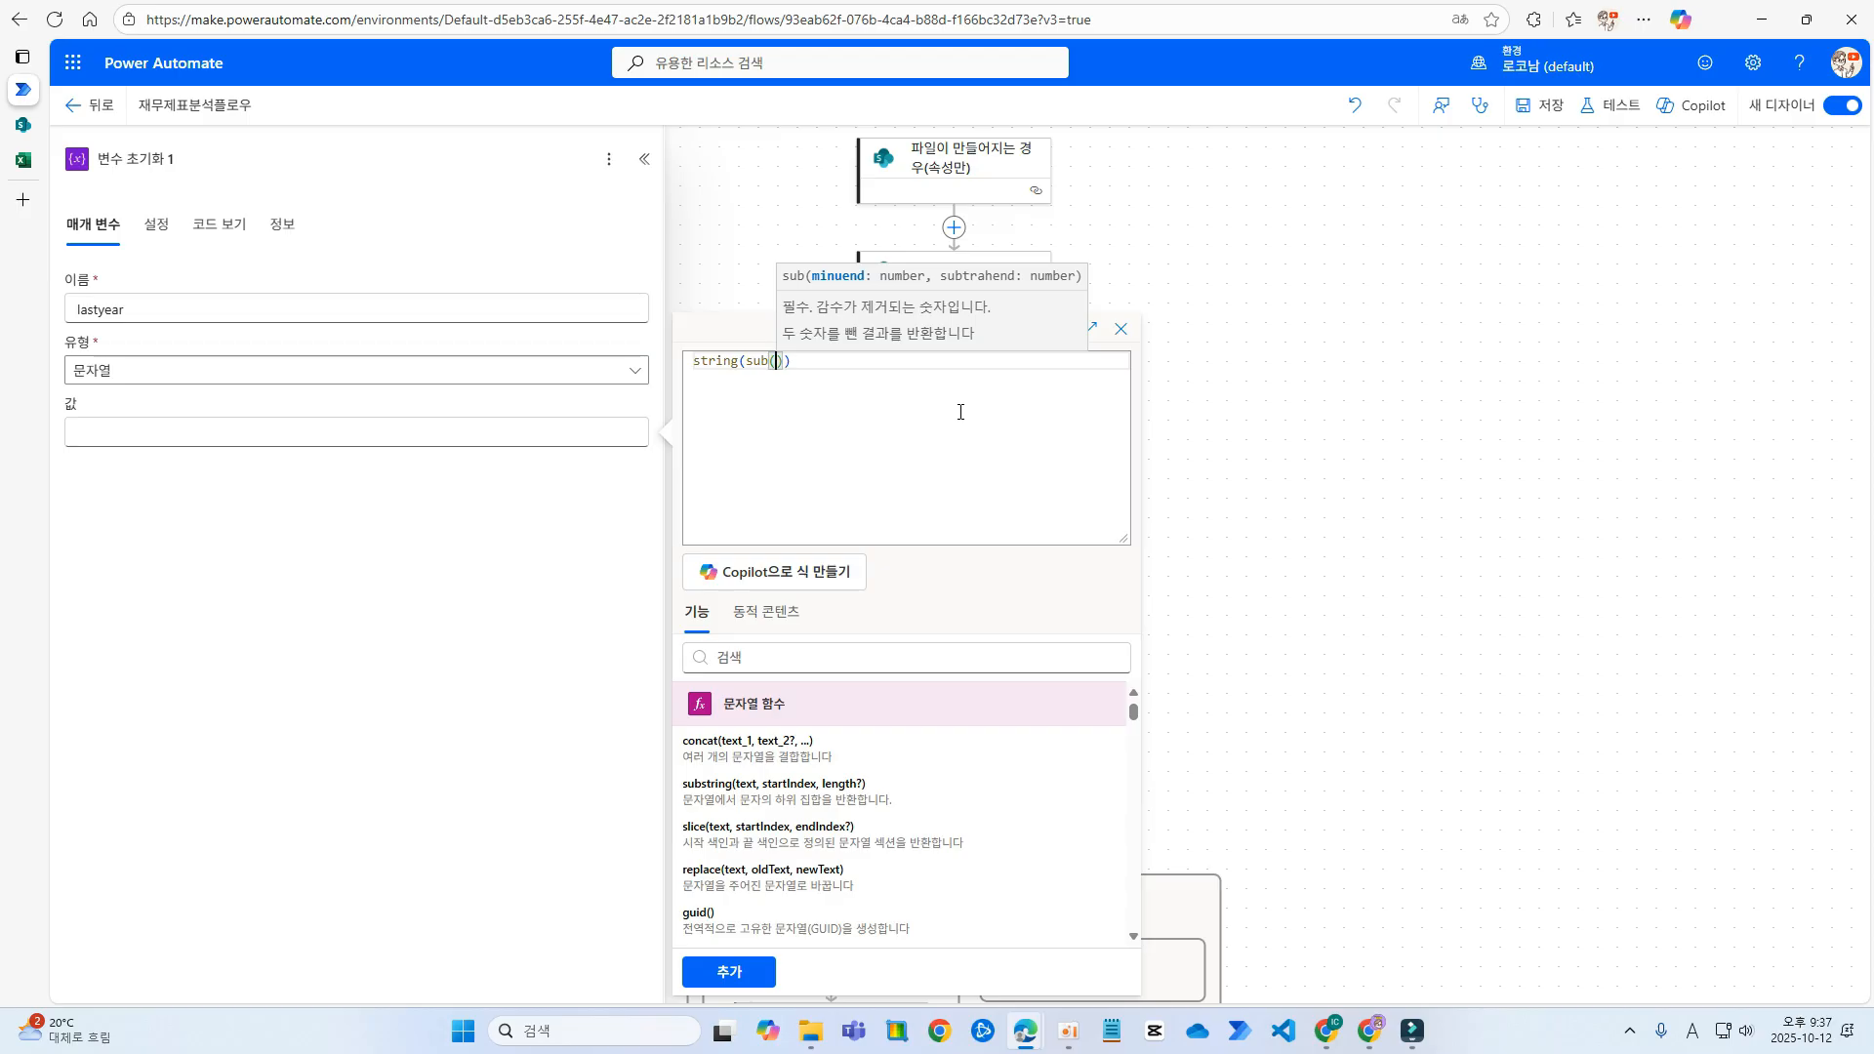
type("int(")
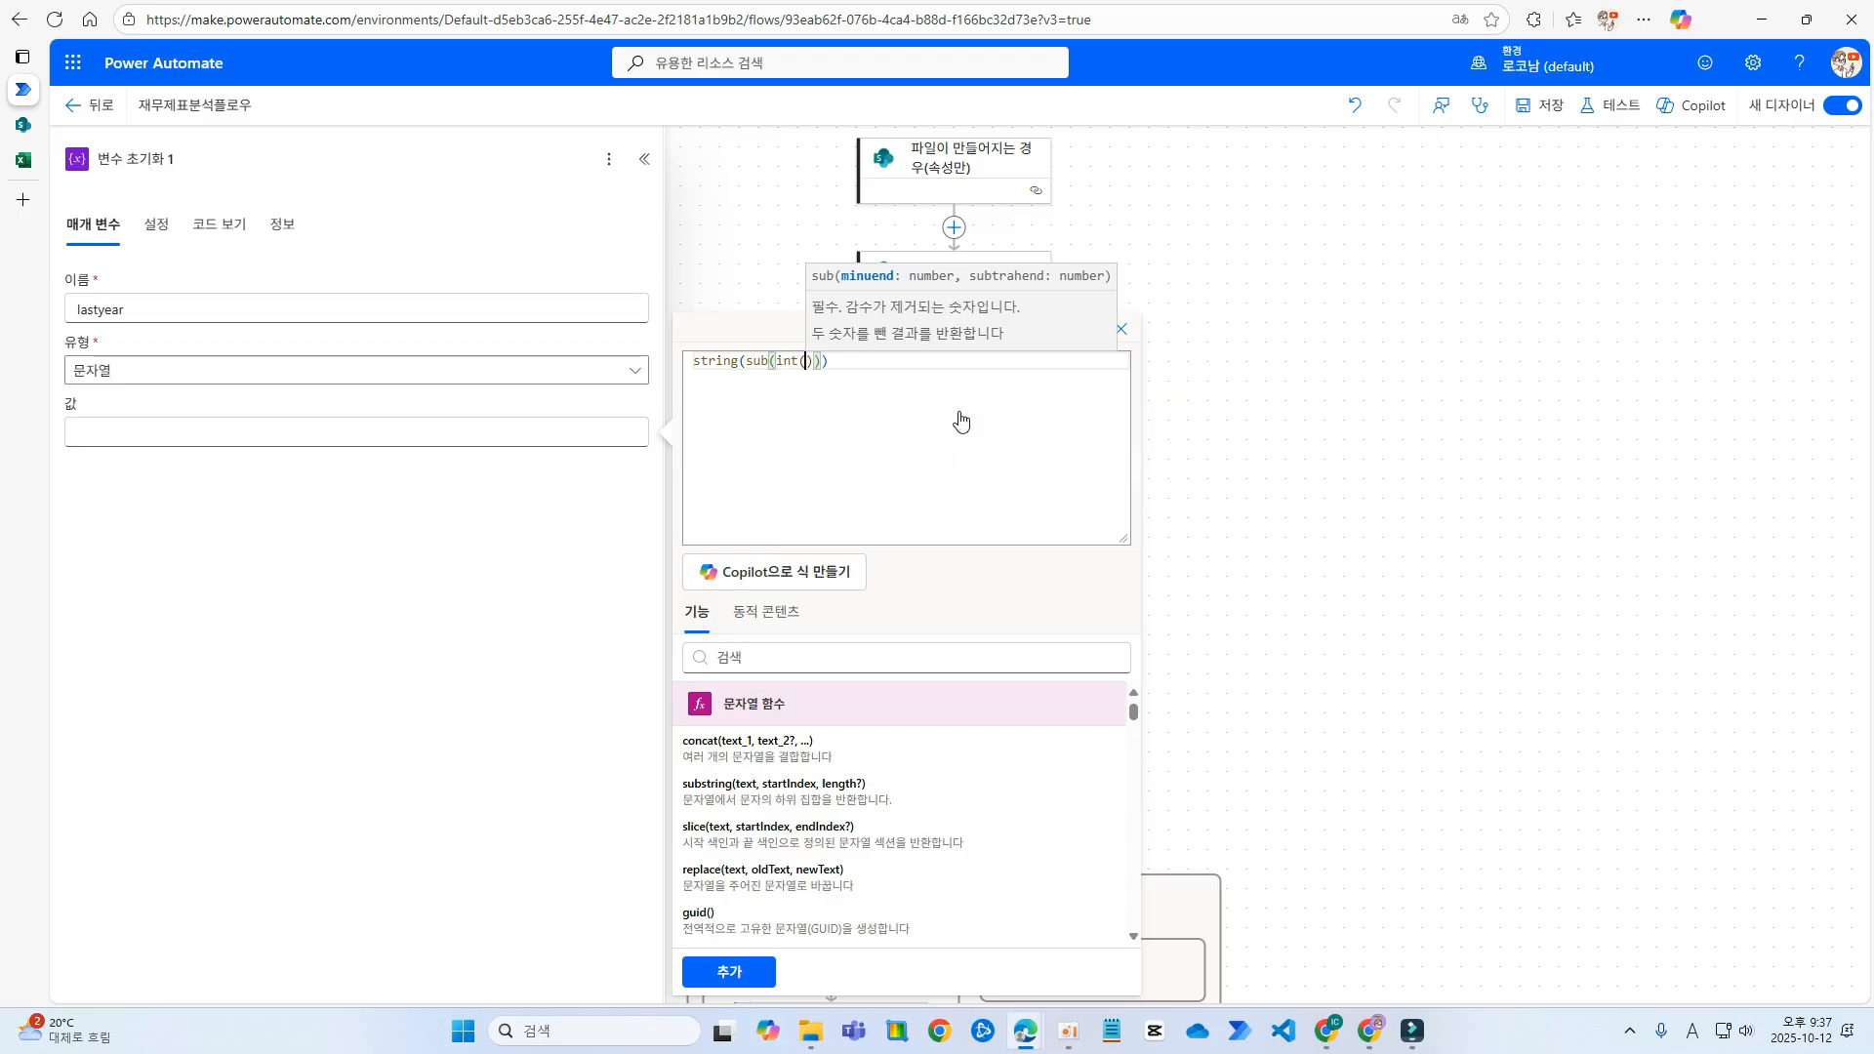
type("formatDateTime")
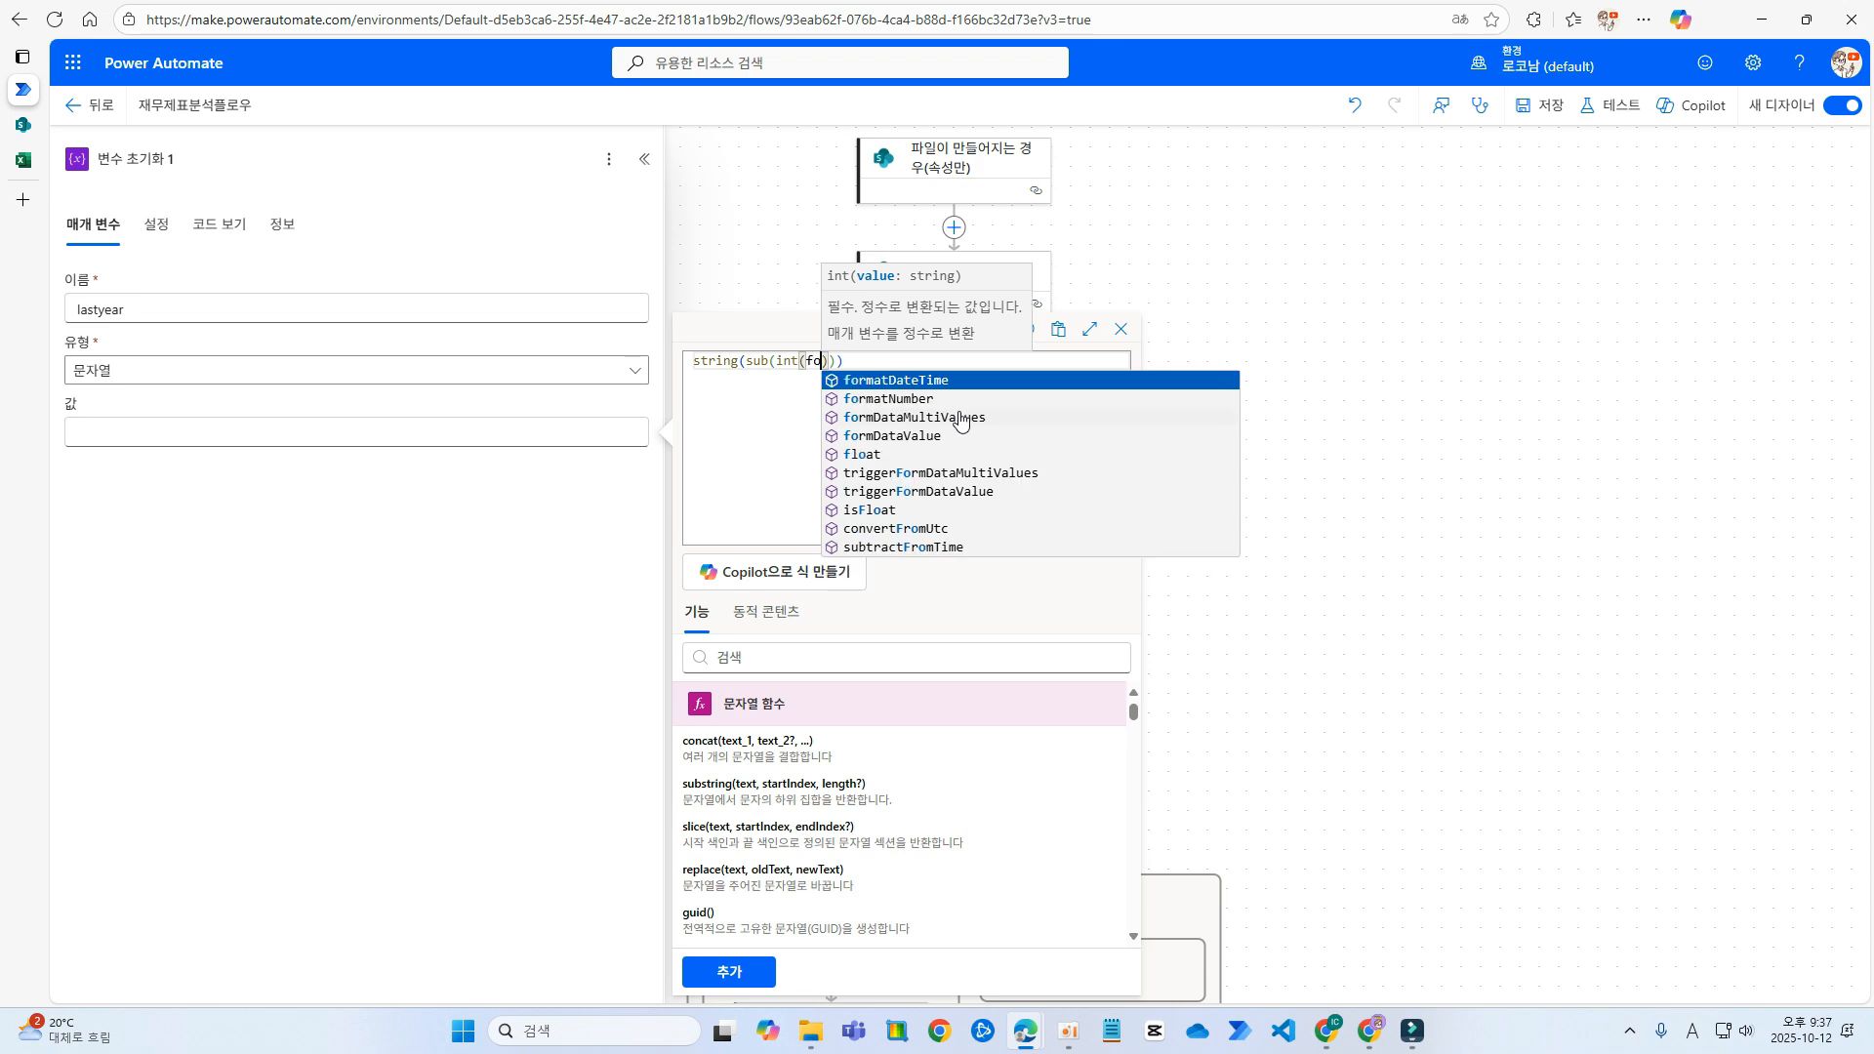
type("(ut")
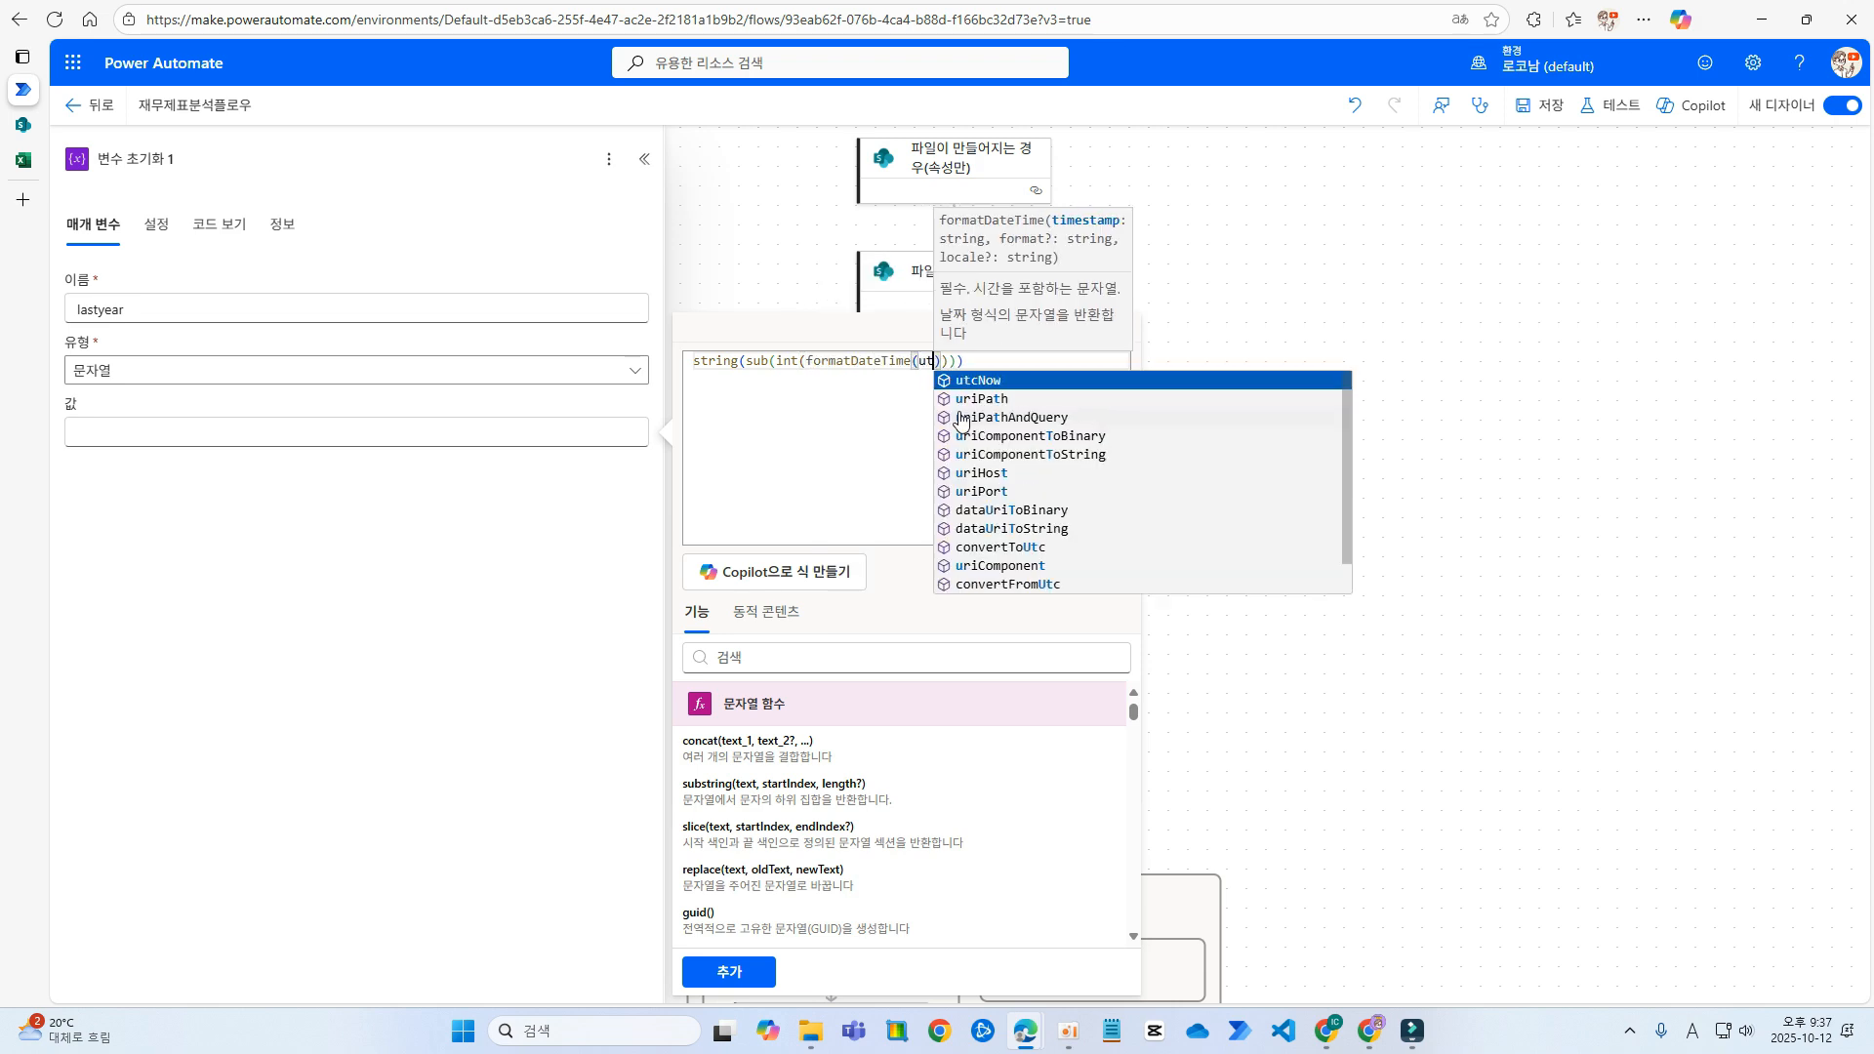
key("Return")
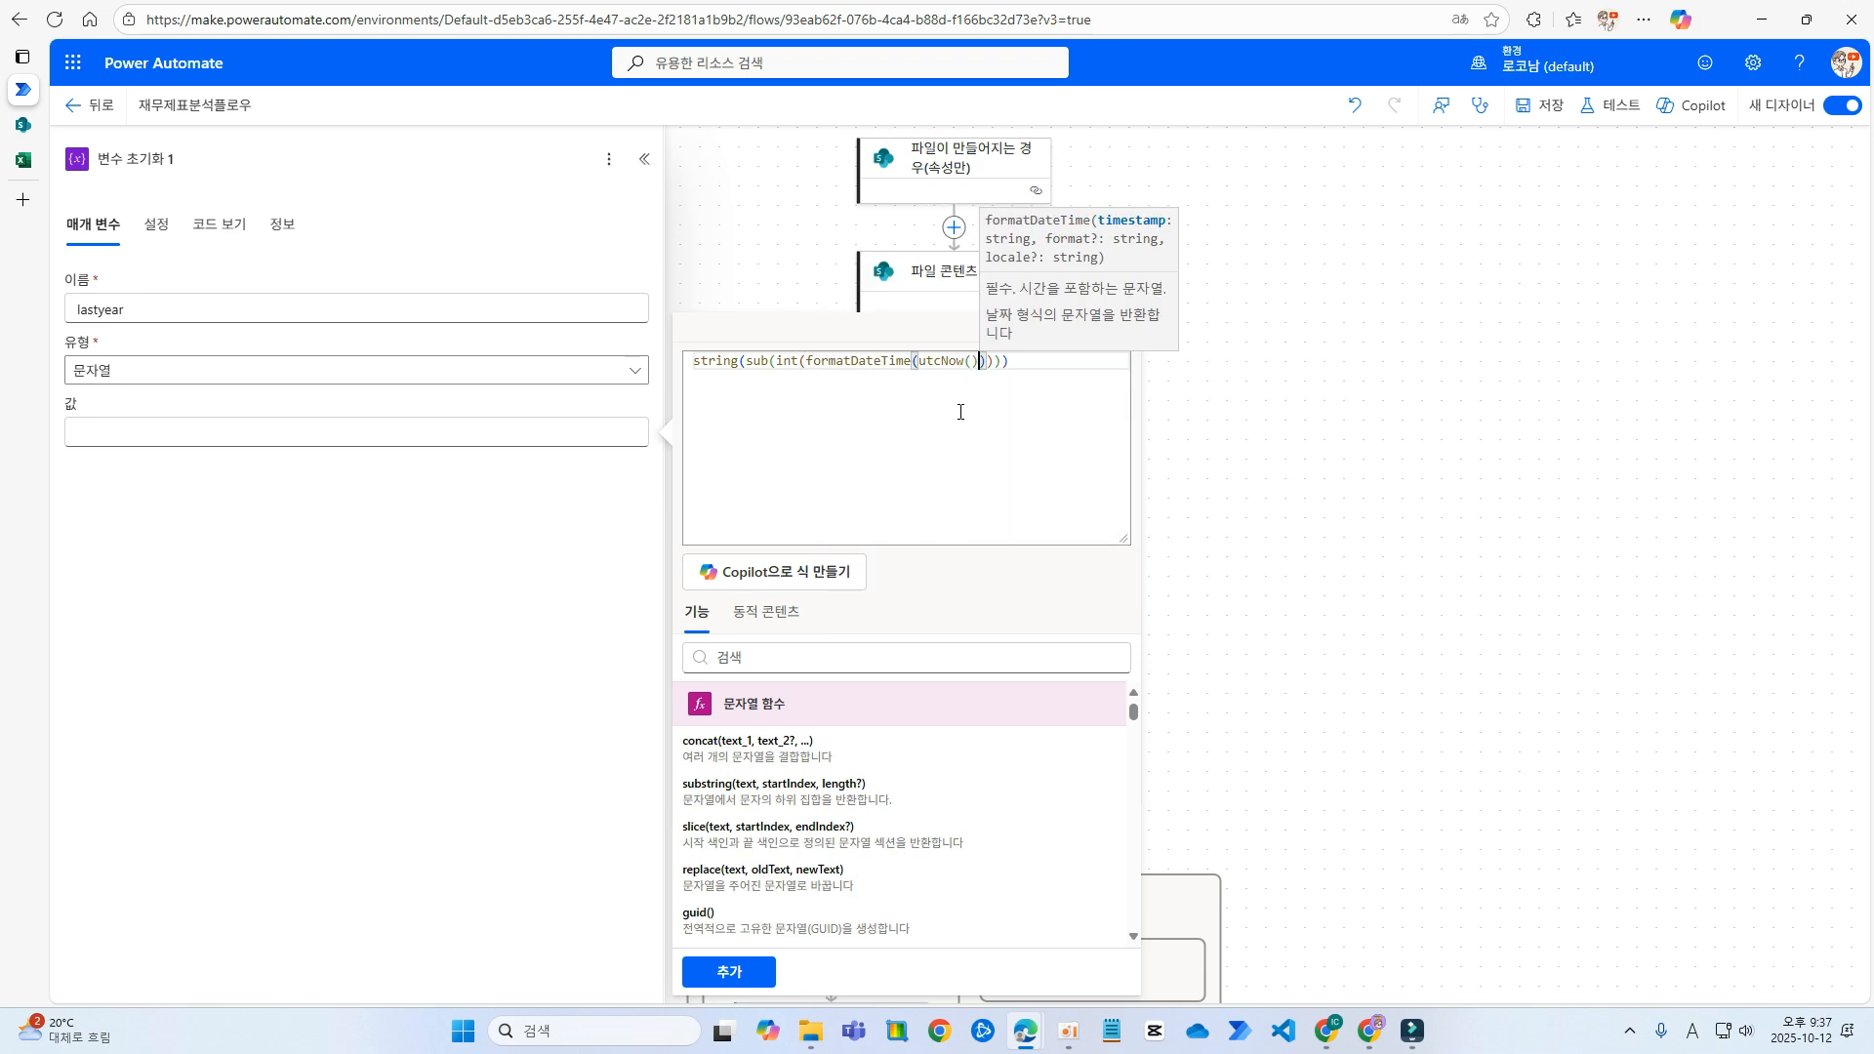
type(",'yyyy')),1")
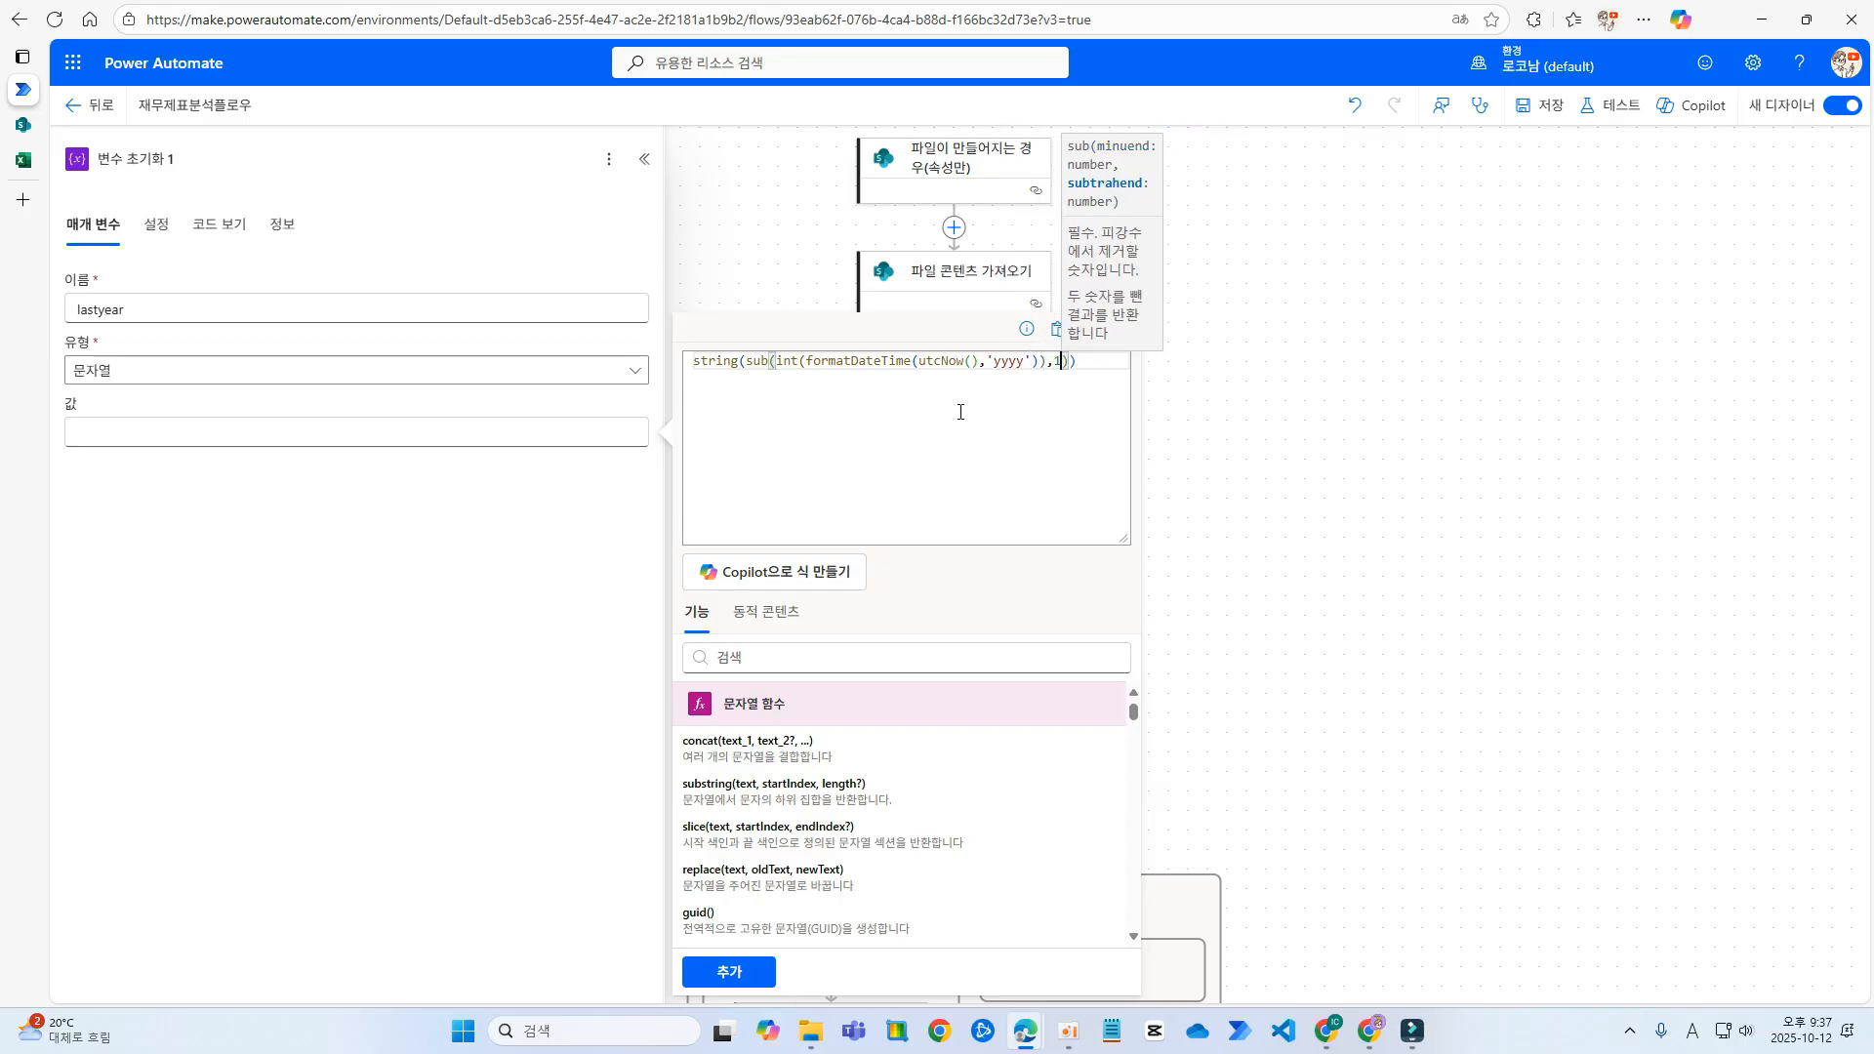
type("))")
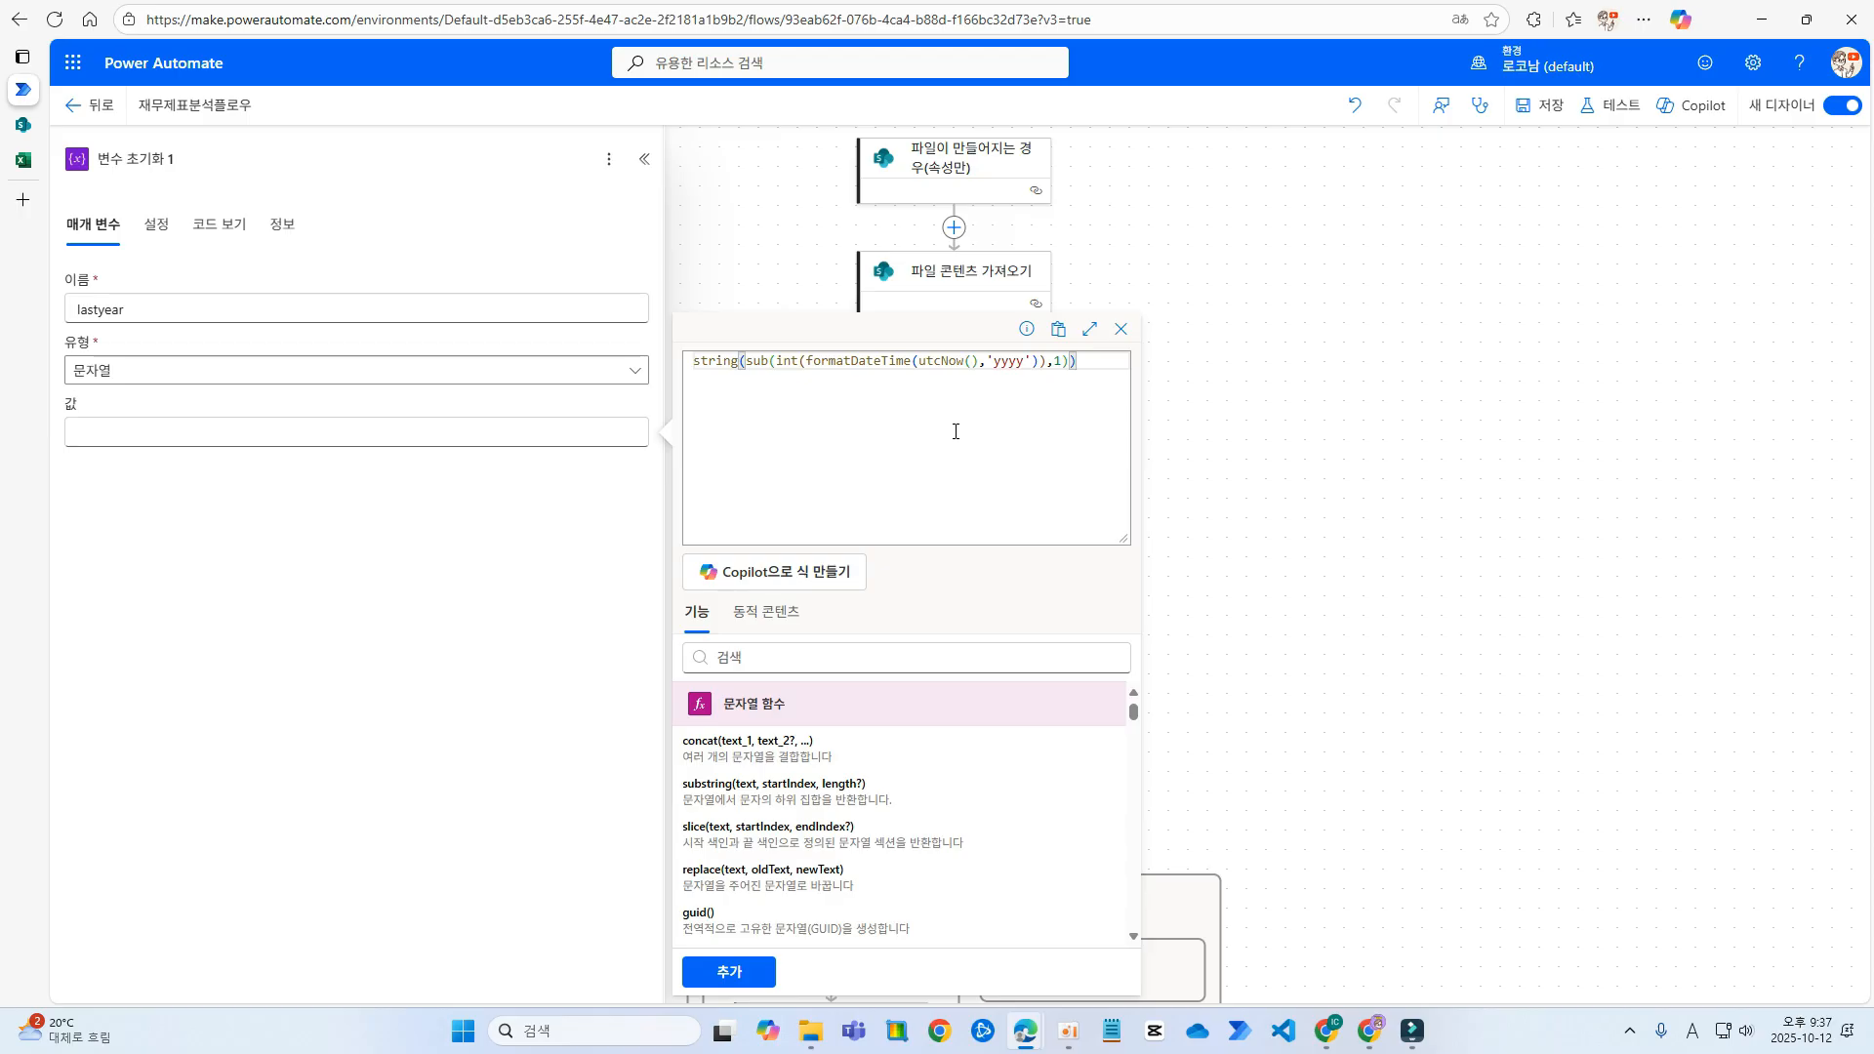
left_click(729, 971)
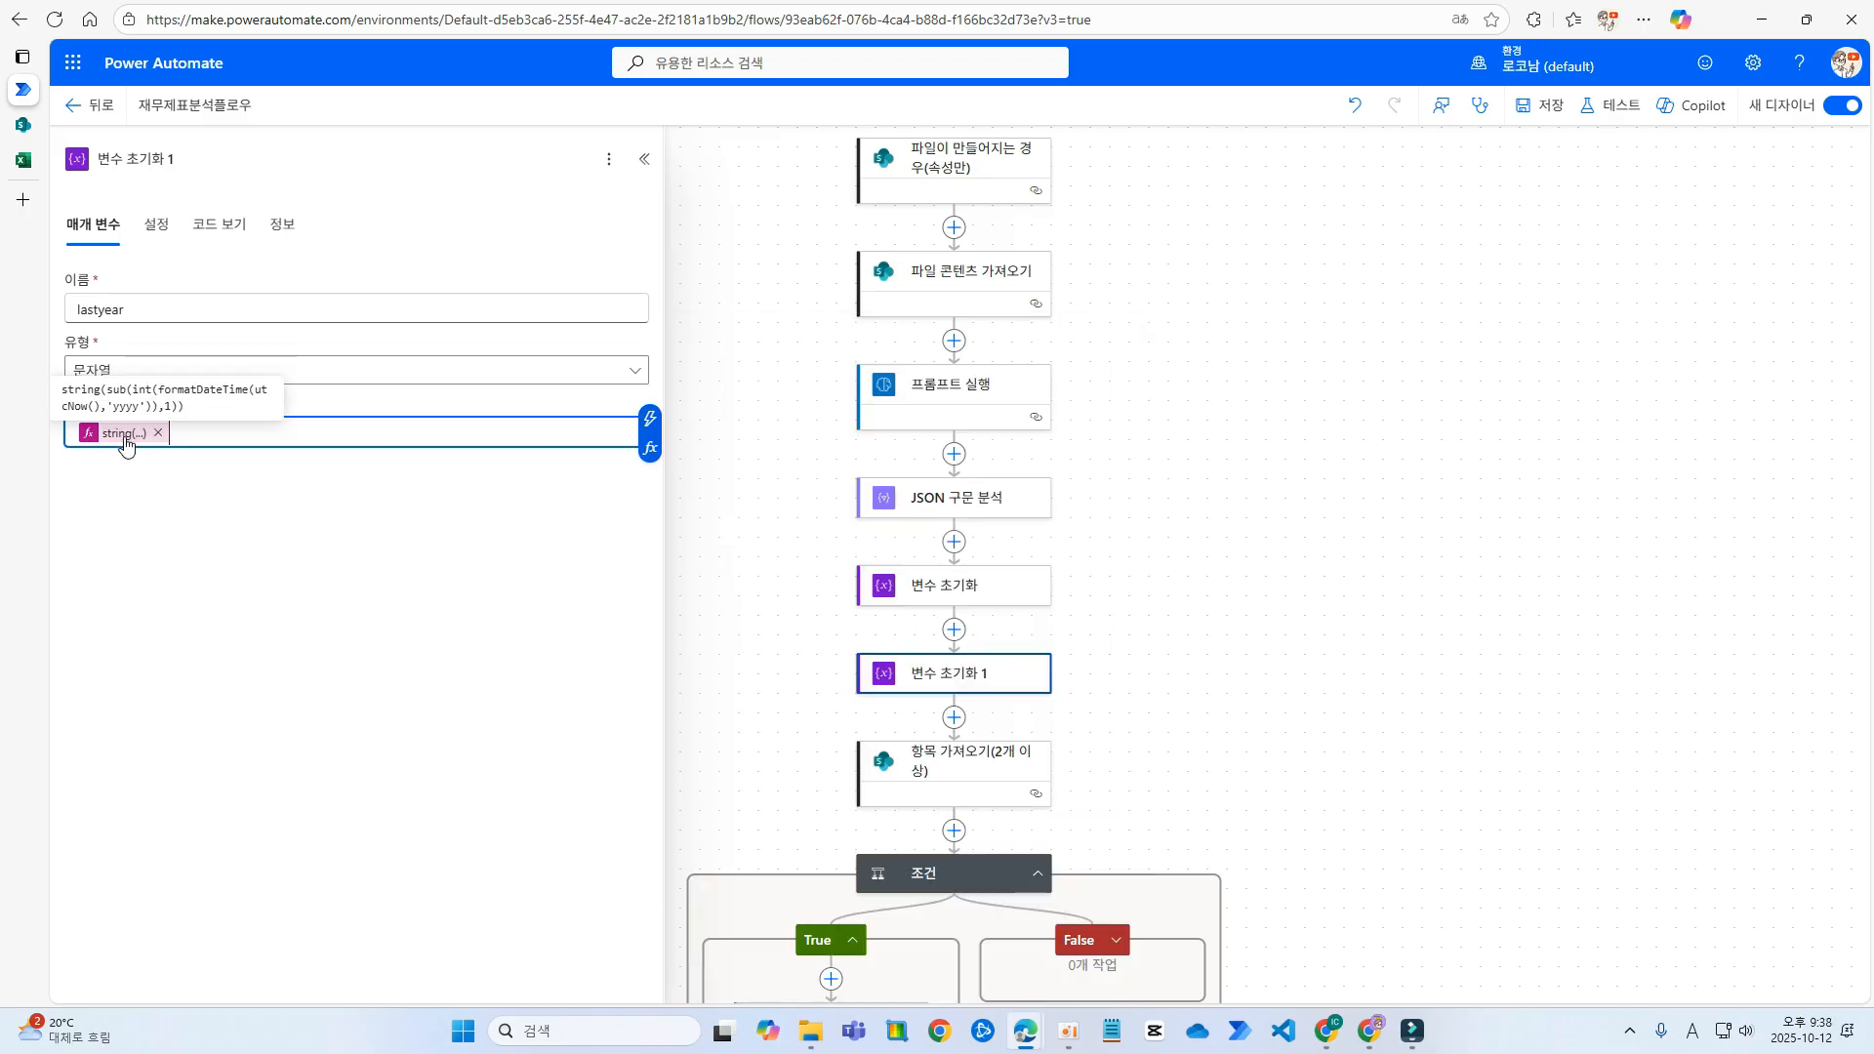
left_click(1542, 106)
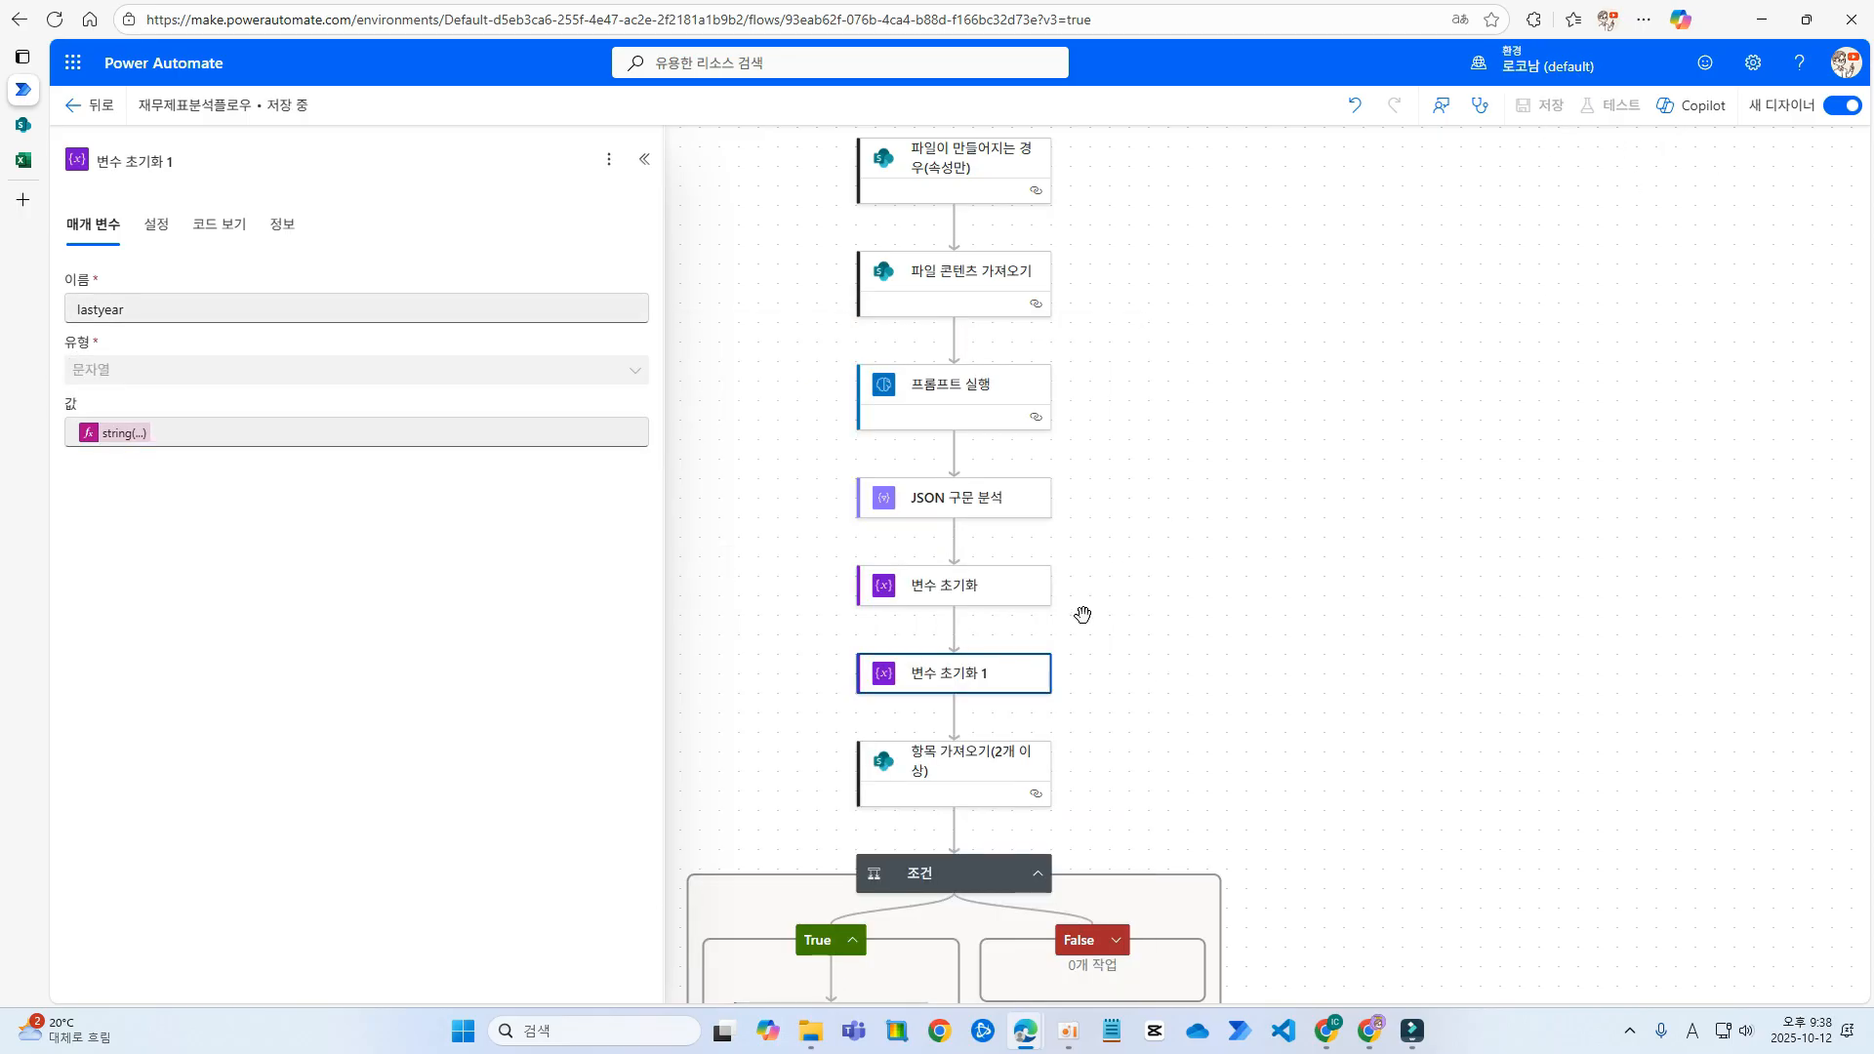
- Replace the formatDateTime expression in the 항목 가져오기(2개 이상) filter query with the thisyear variable and save the flow
left_click(964, 773)
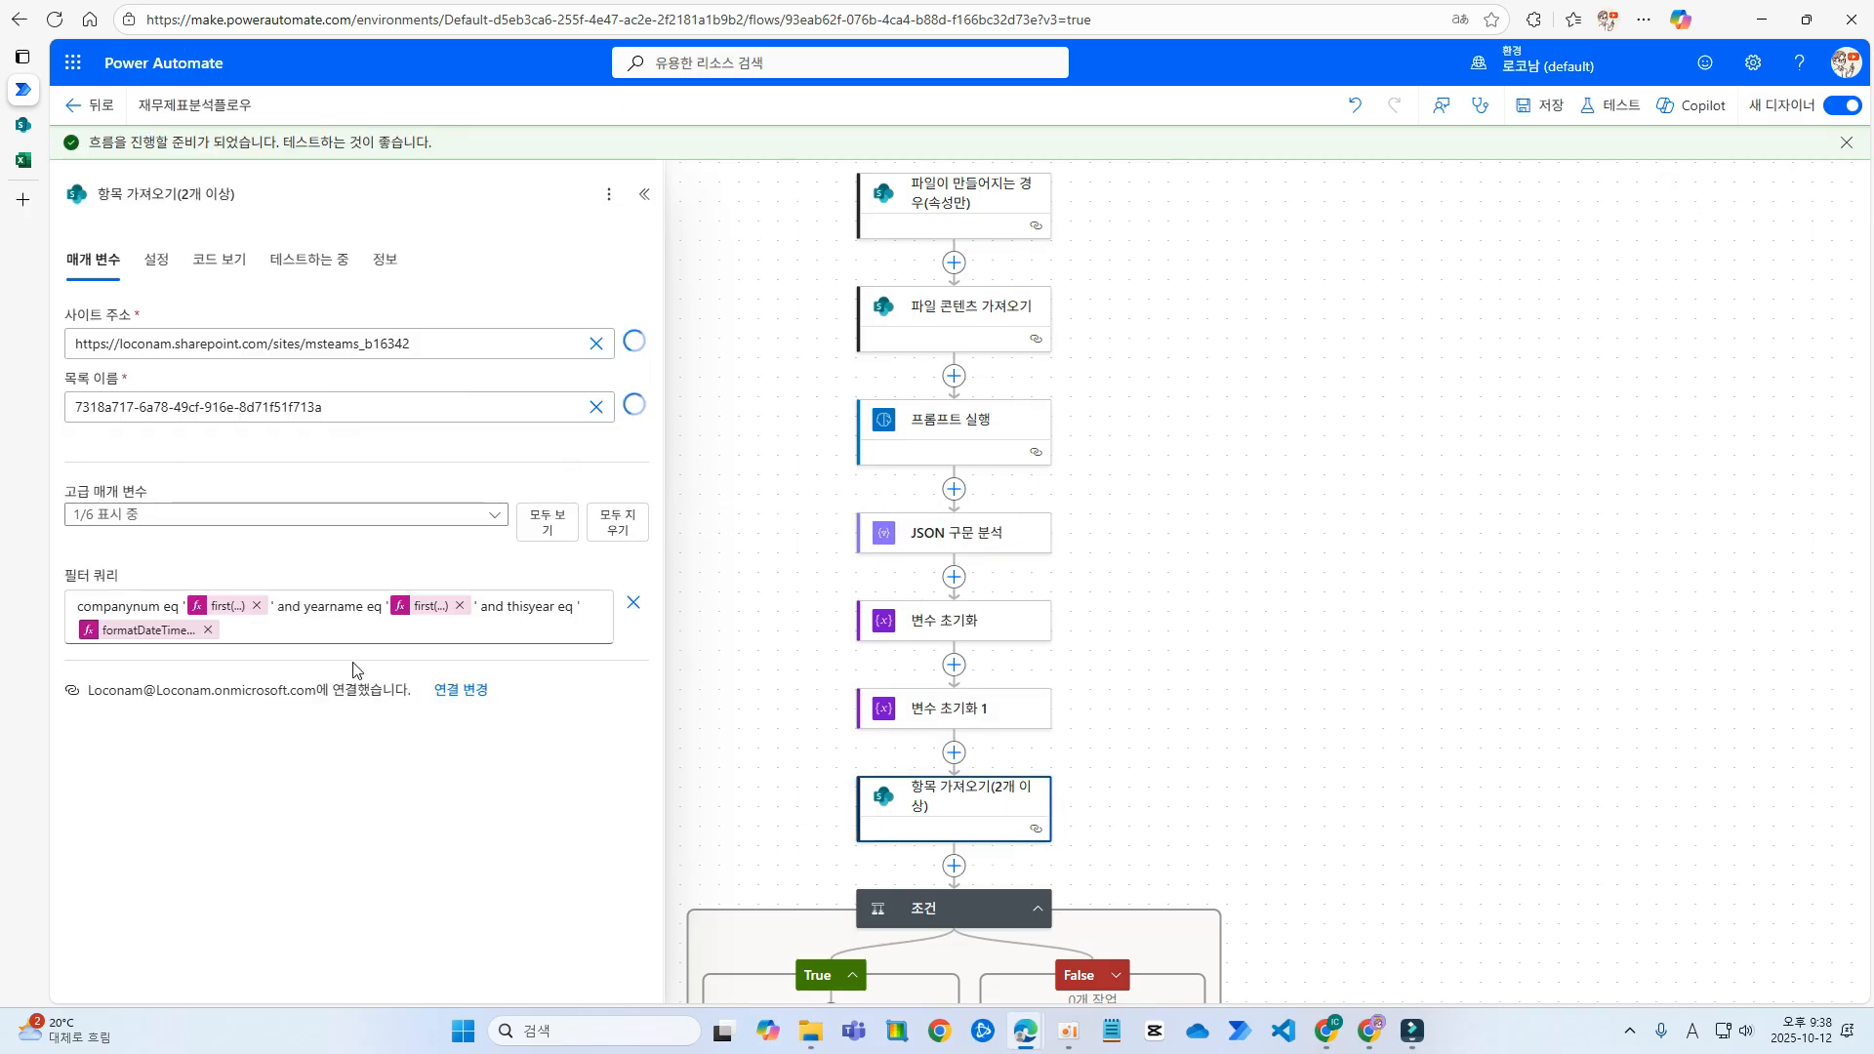
left_click(557, 612)
left_click(614, 592)
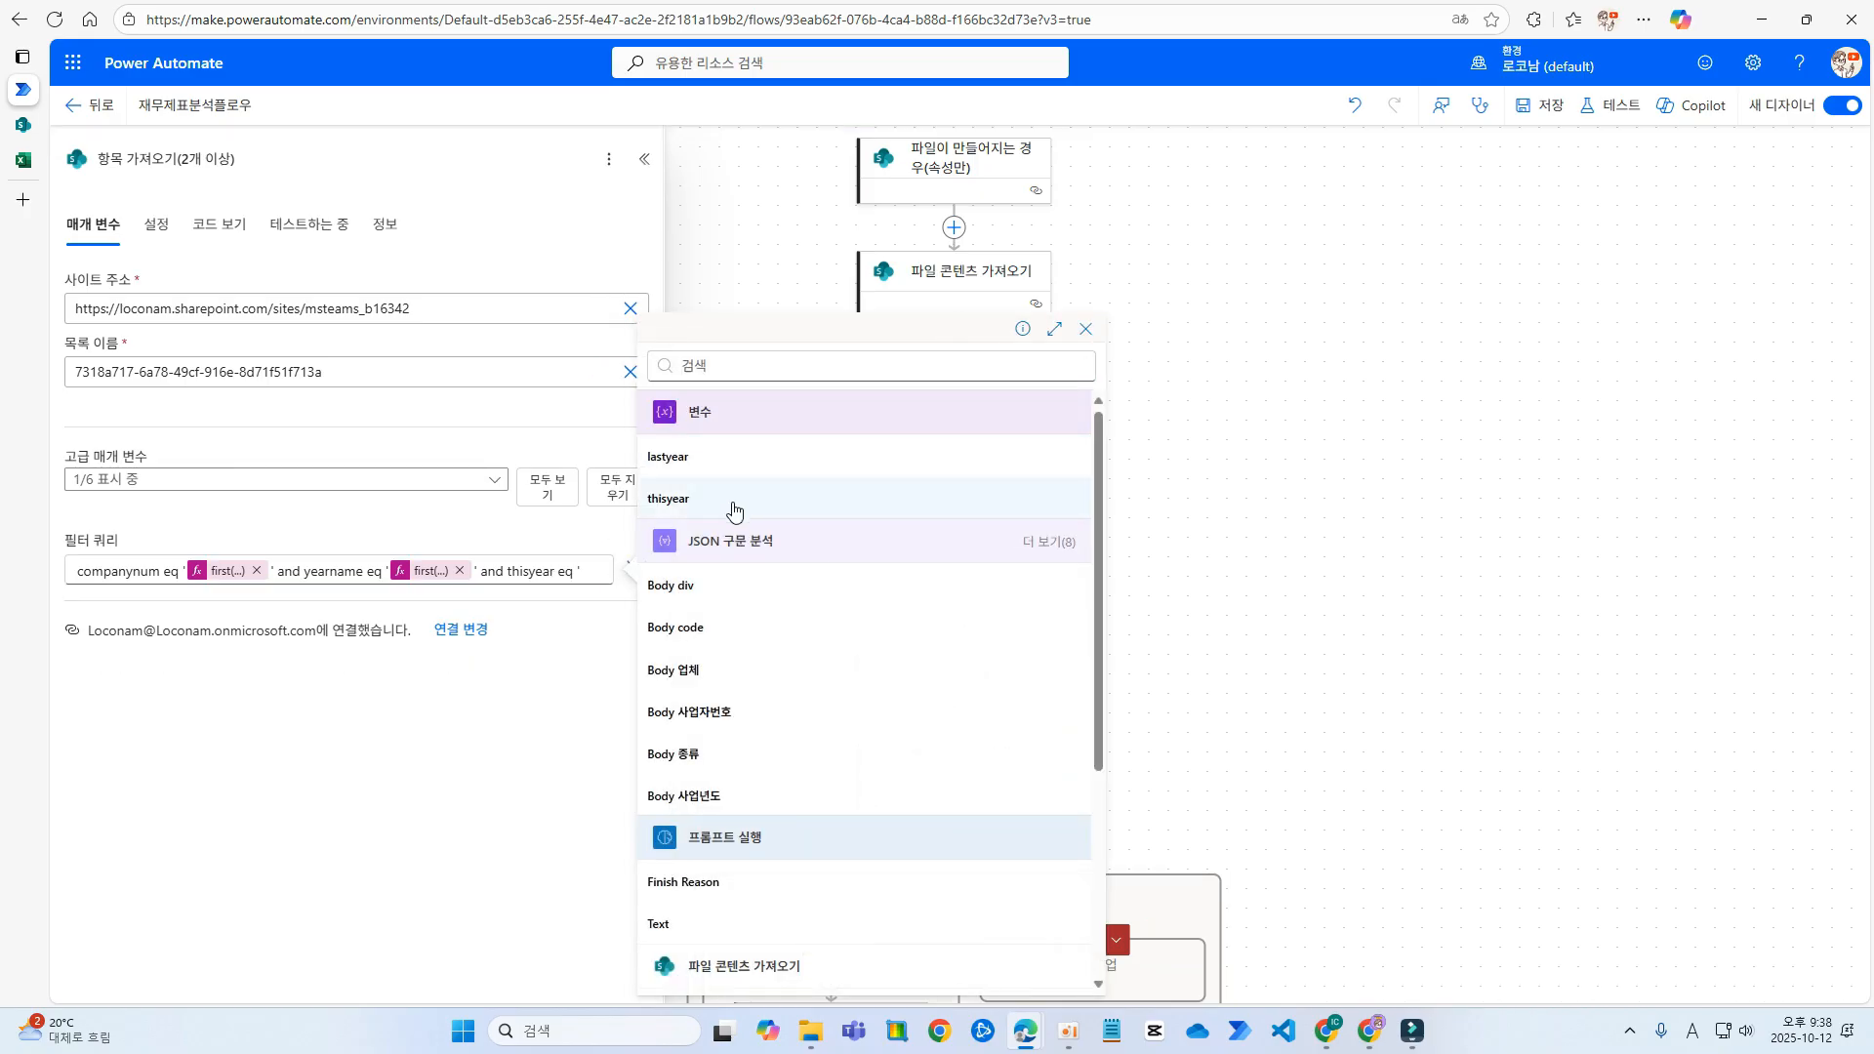
left_click(728, 500)
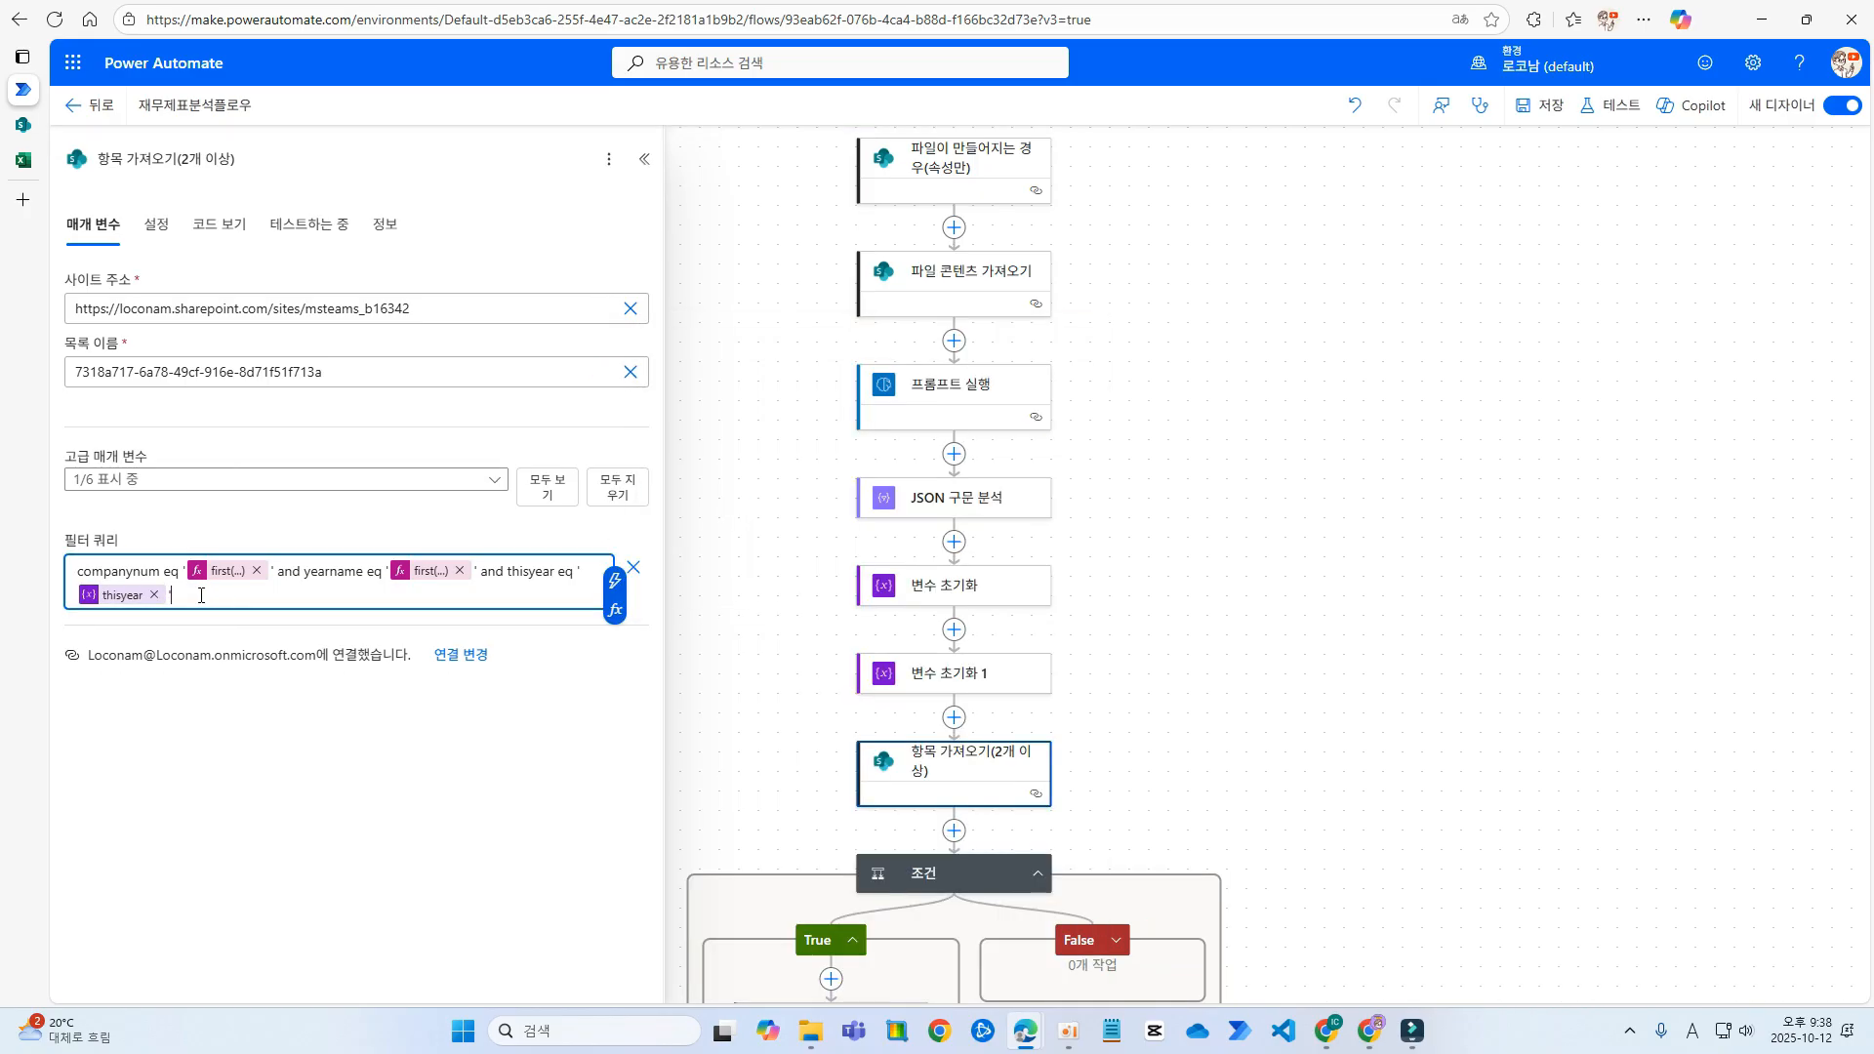
left_click(1531, 109)
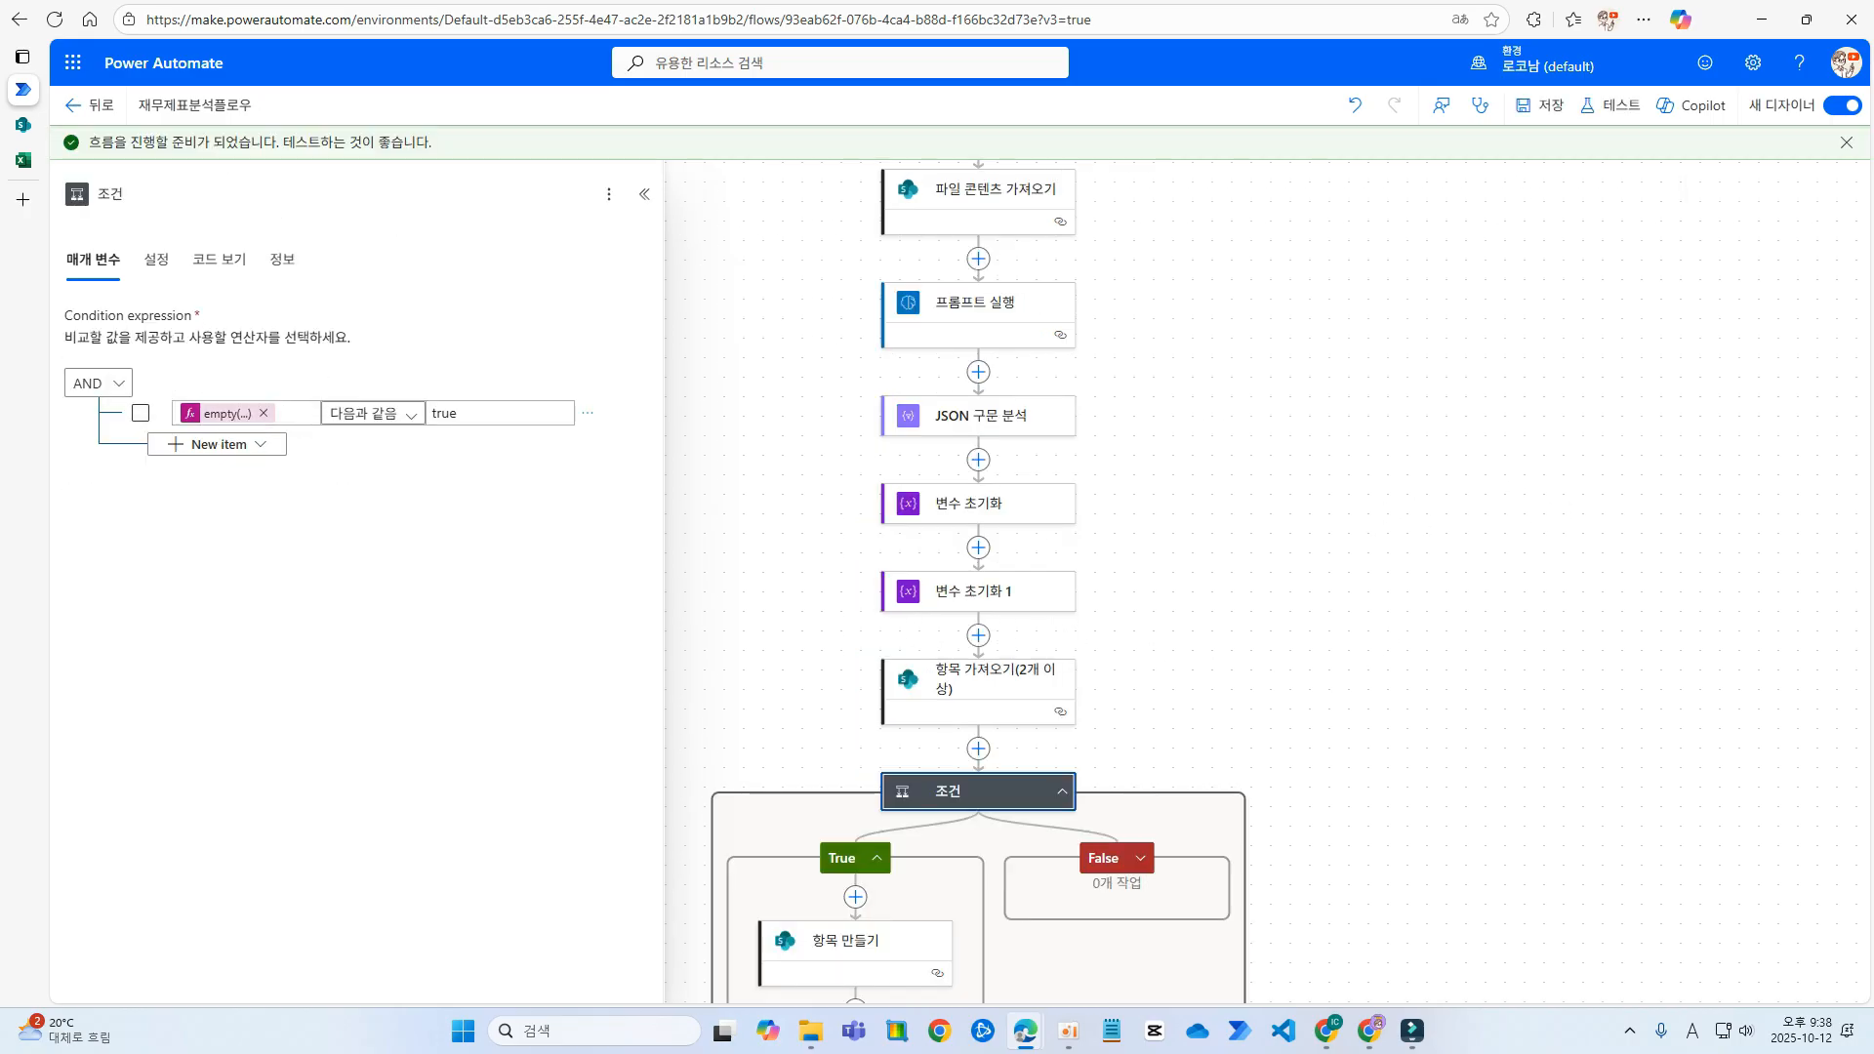
- Delete the 파일 복사 action and the For each loop from the condition's True branch
scroll(1071, 673, "down", 2)
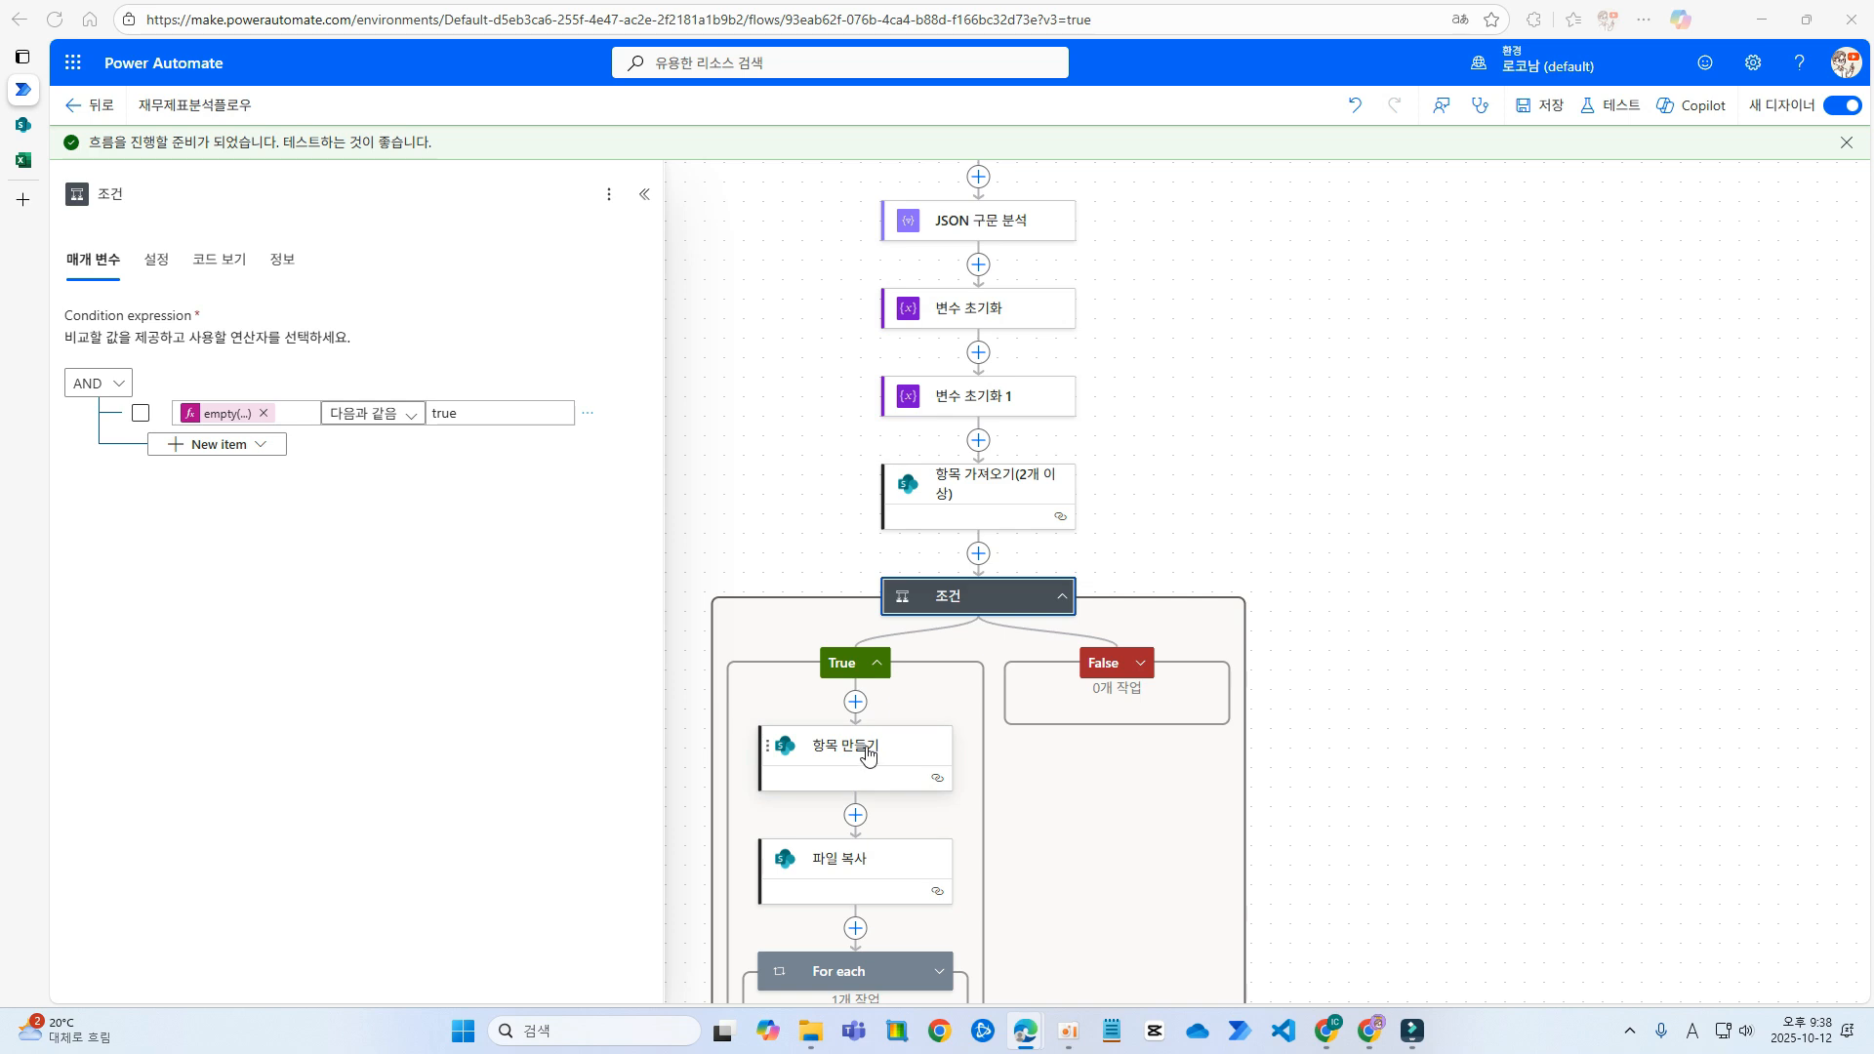
scroll(1083, 621, "down", 2)
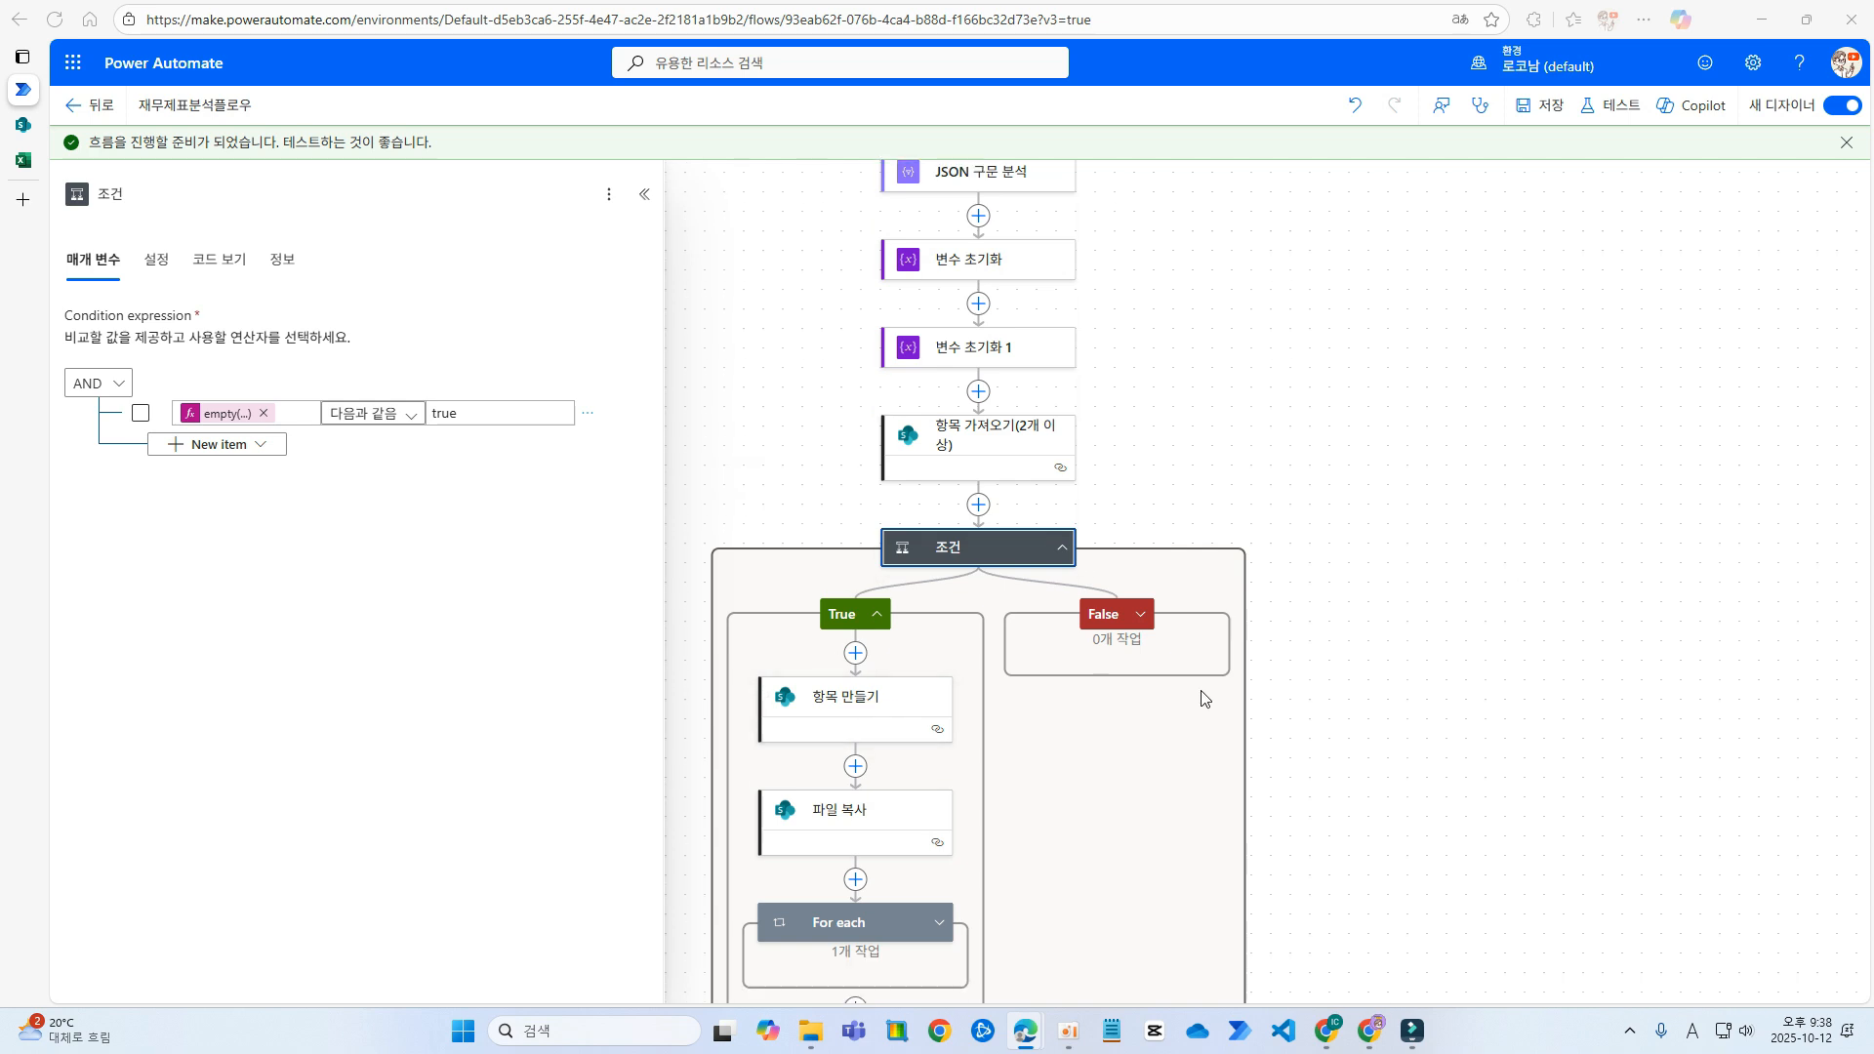
left_click(853, 722)
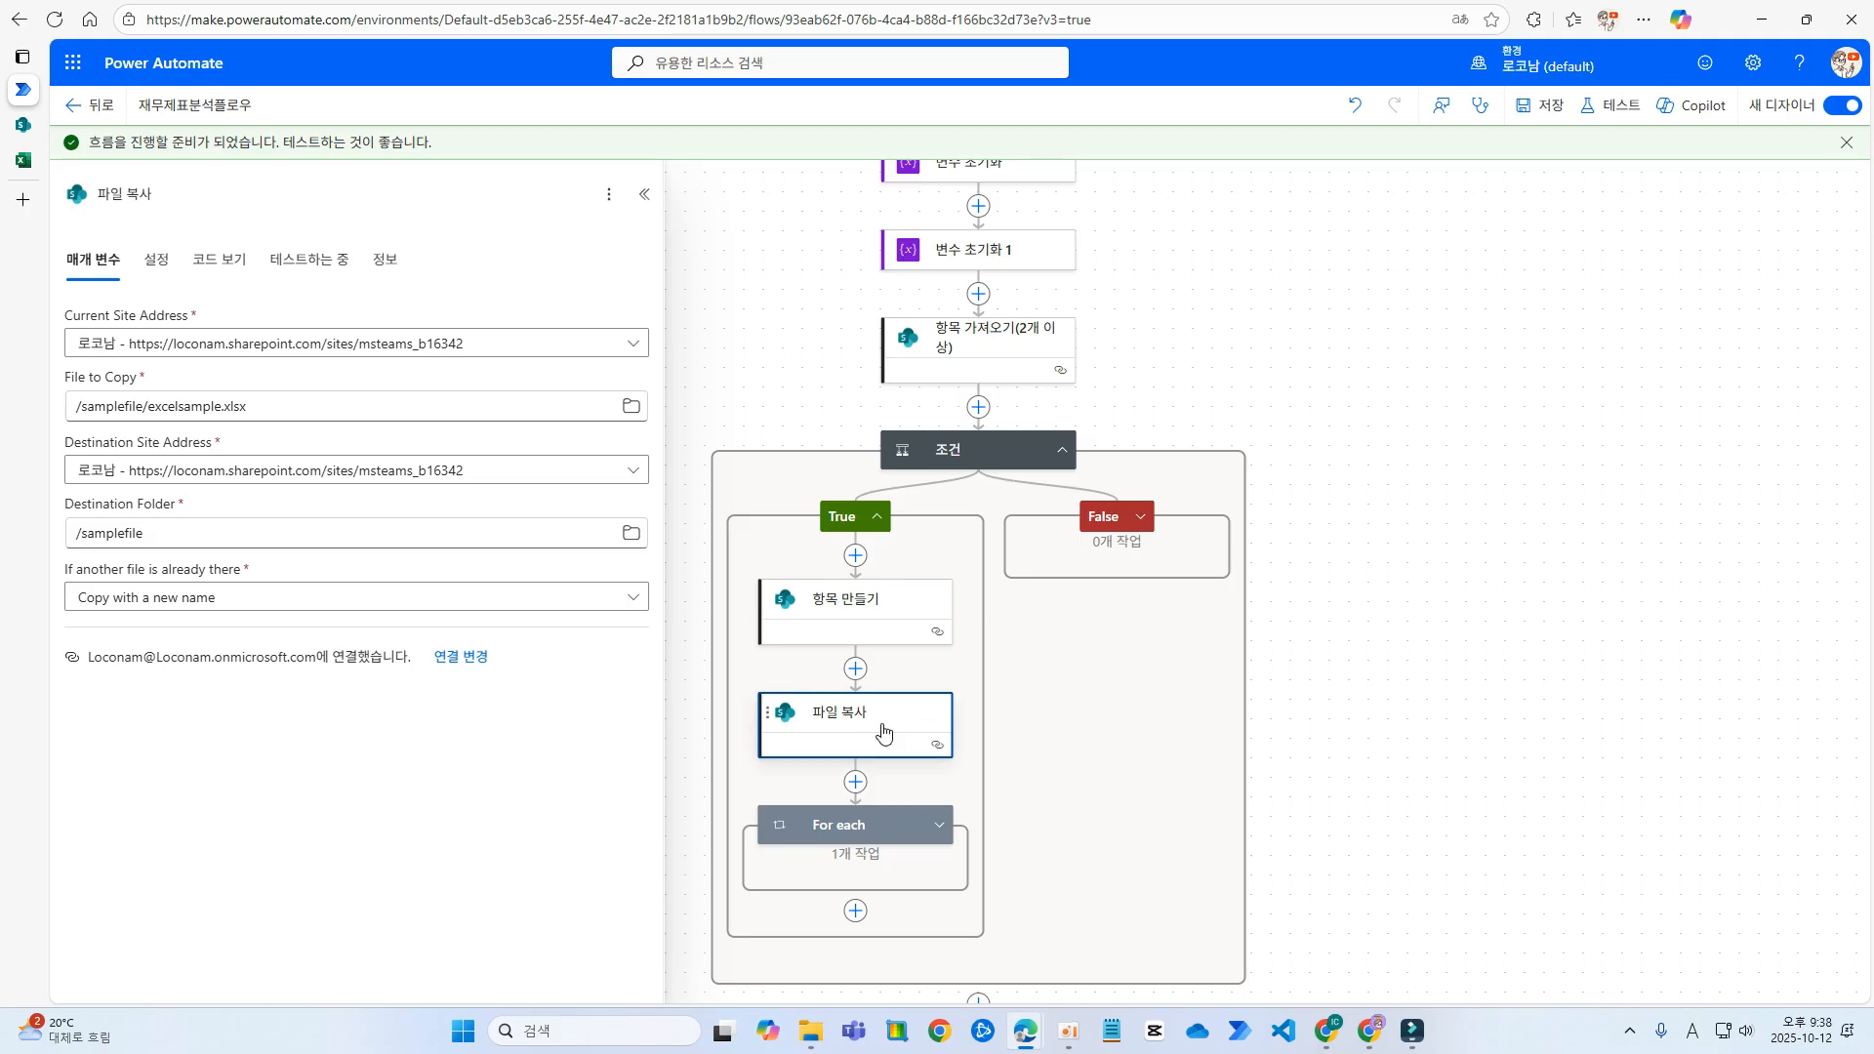
left_click(939, 824)
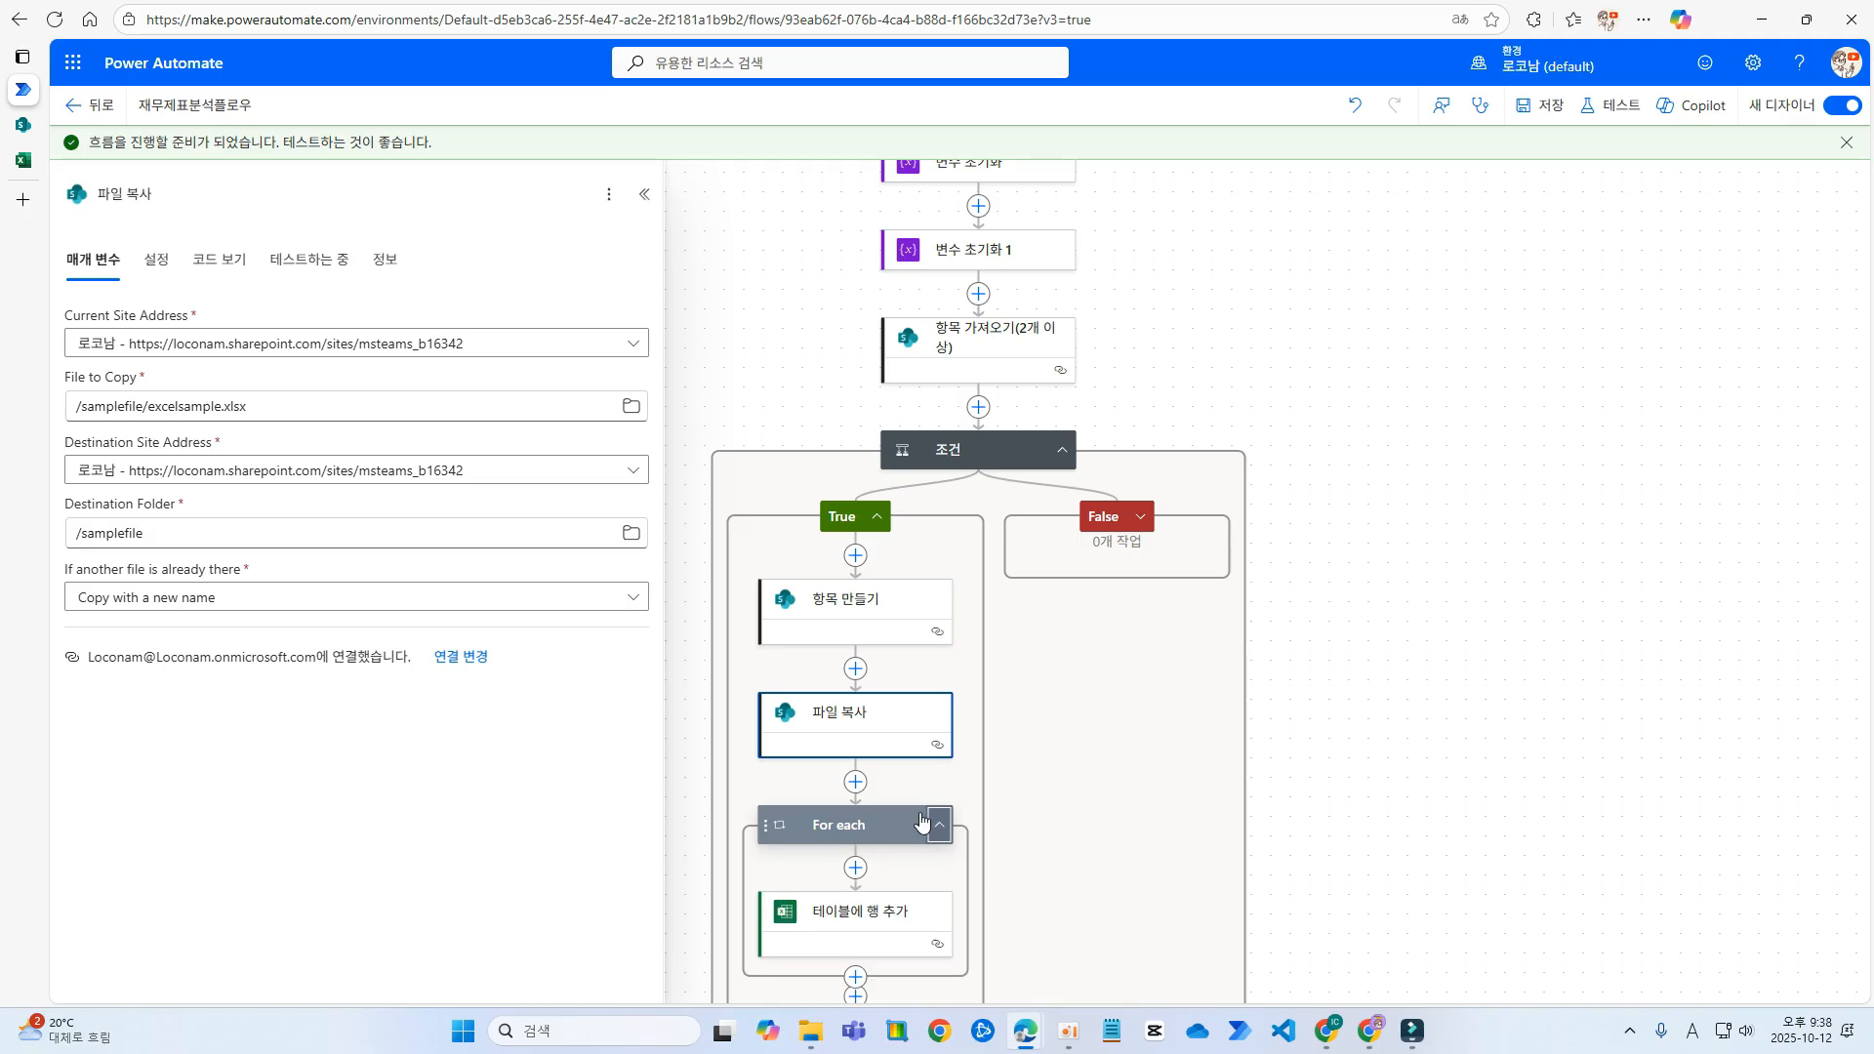
scroll(918, 780, "down", 1)
right_click(859, 621)
left_click(951, 644)
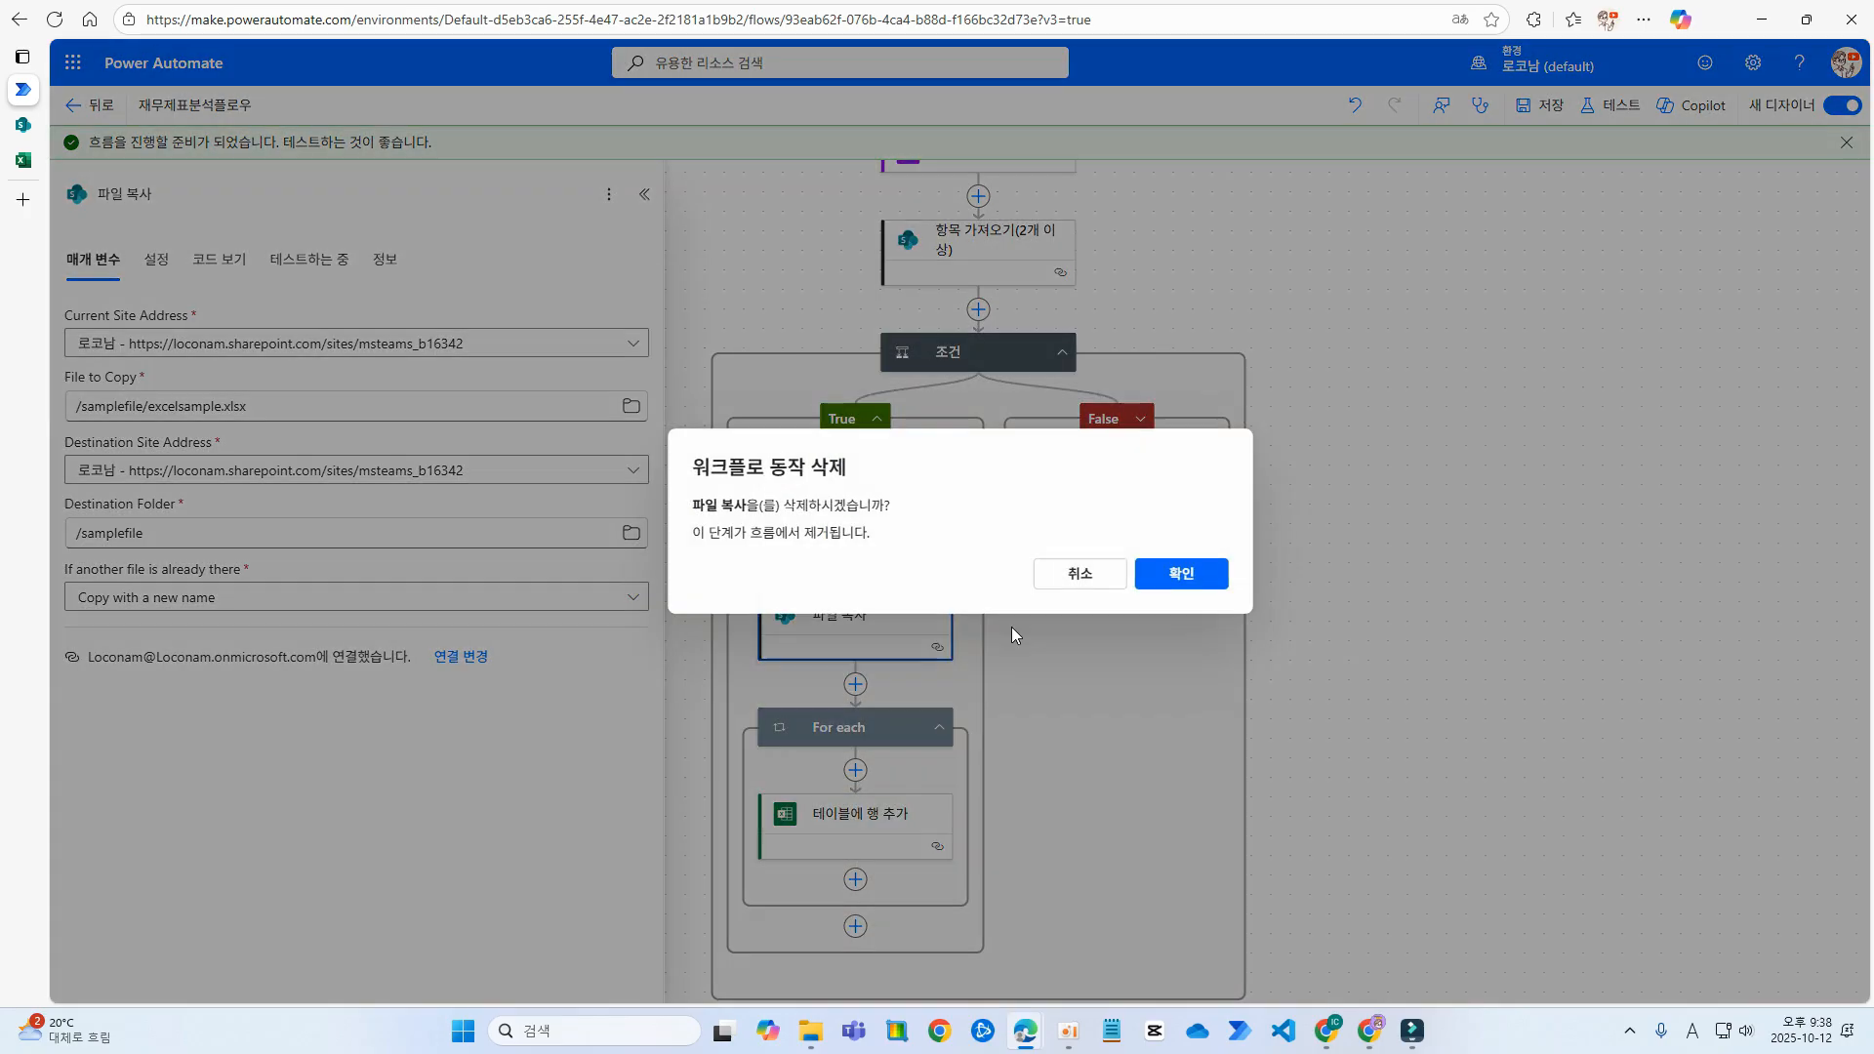
left_click(1184, 573)
right_click(894, 586)
left_click(941, 606)
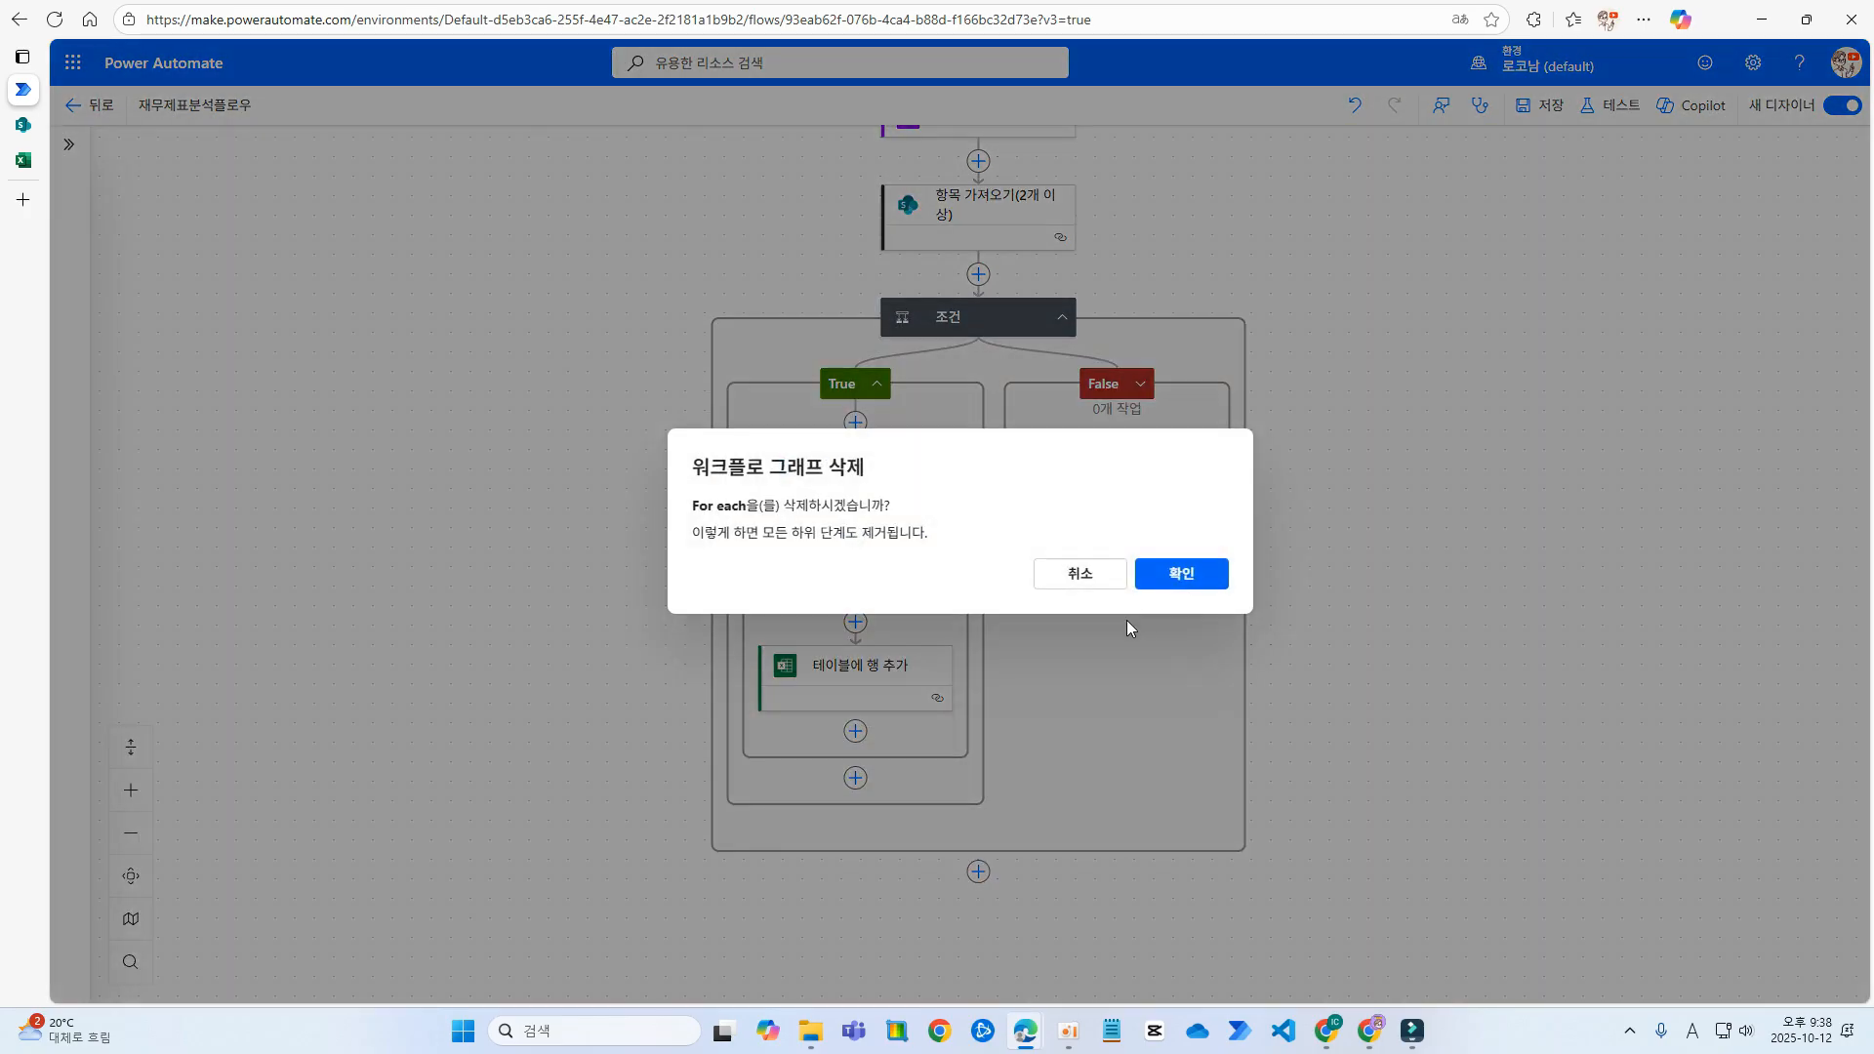
left_click(1180, 577)
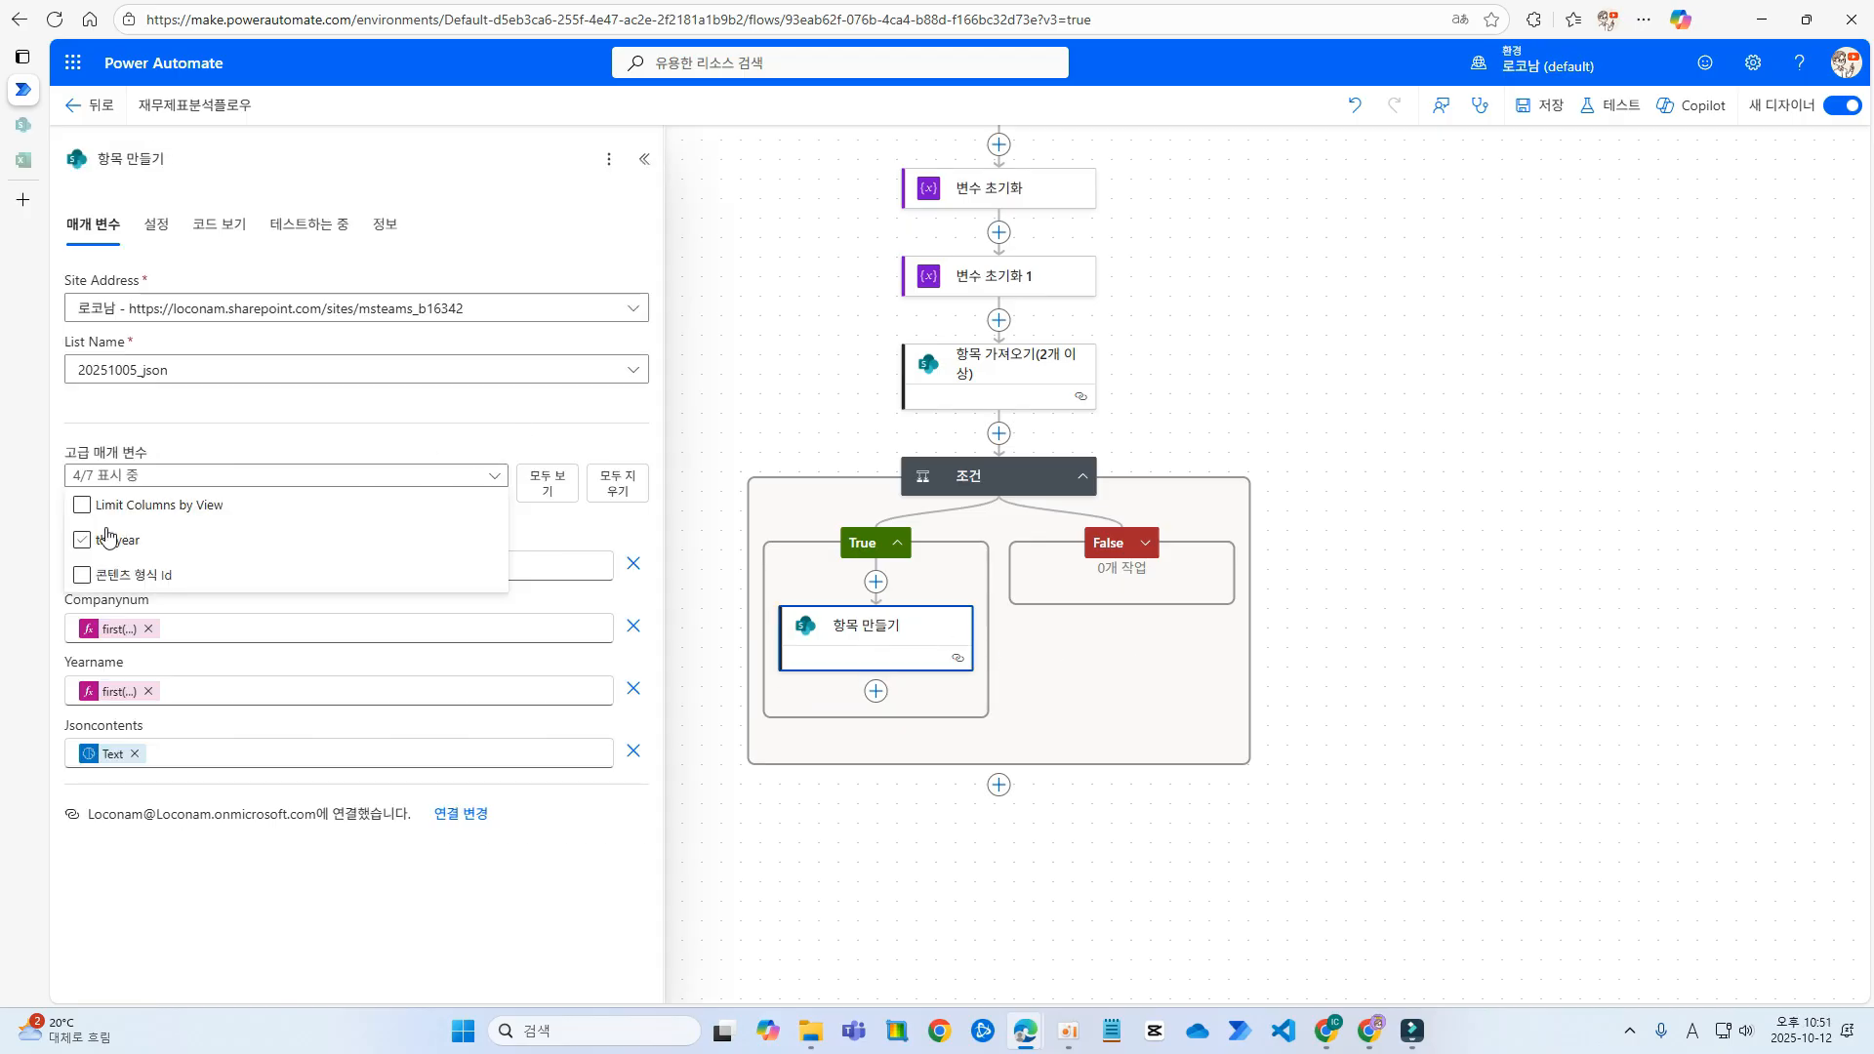
- Add the thisyear parameter to the 항목 만들기 action and fill it with the thisyear variable
left_click(125, 533)
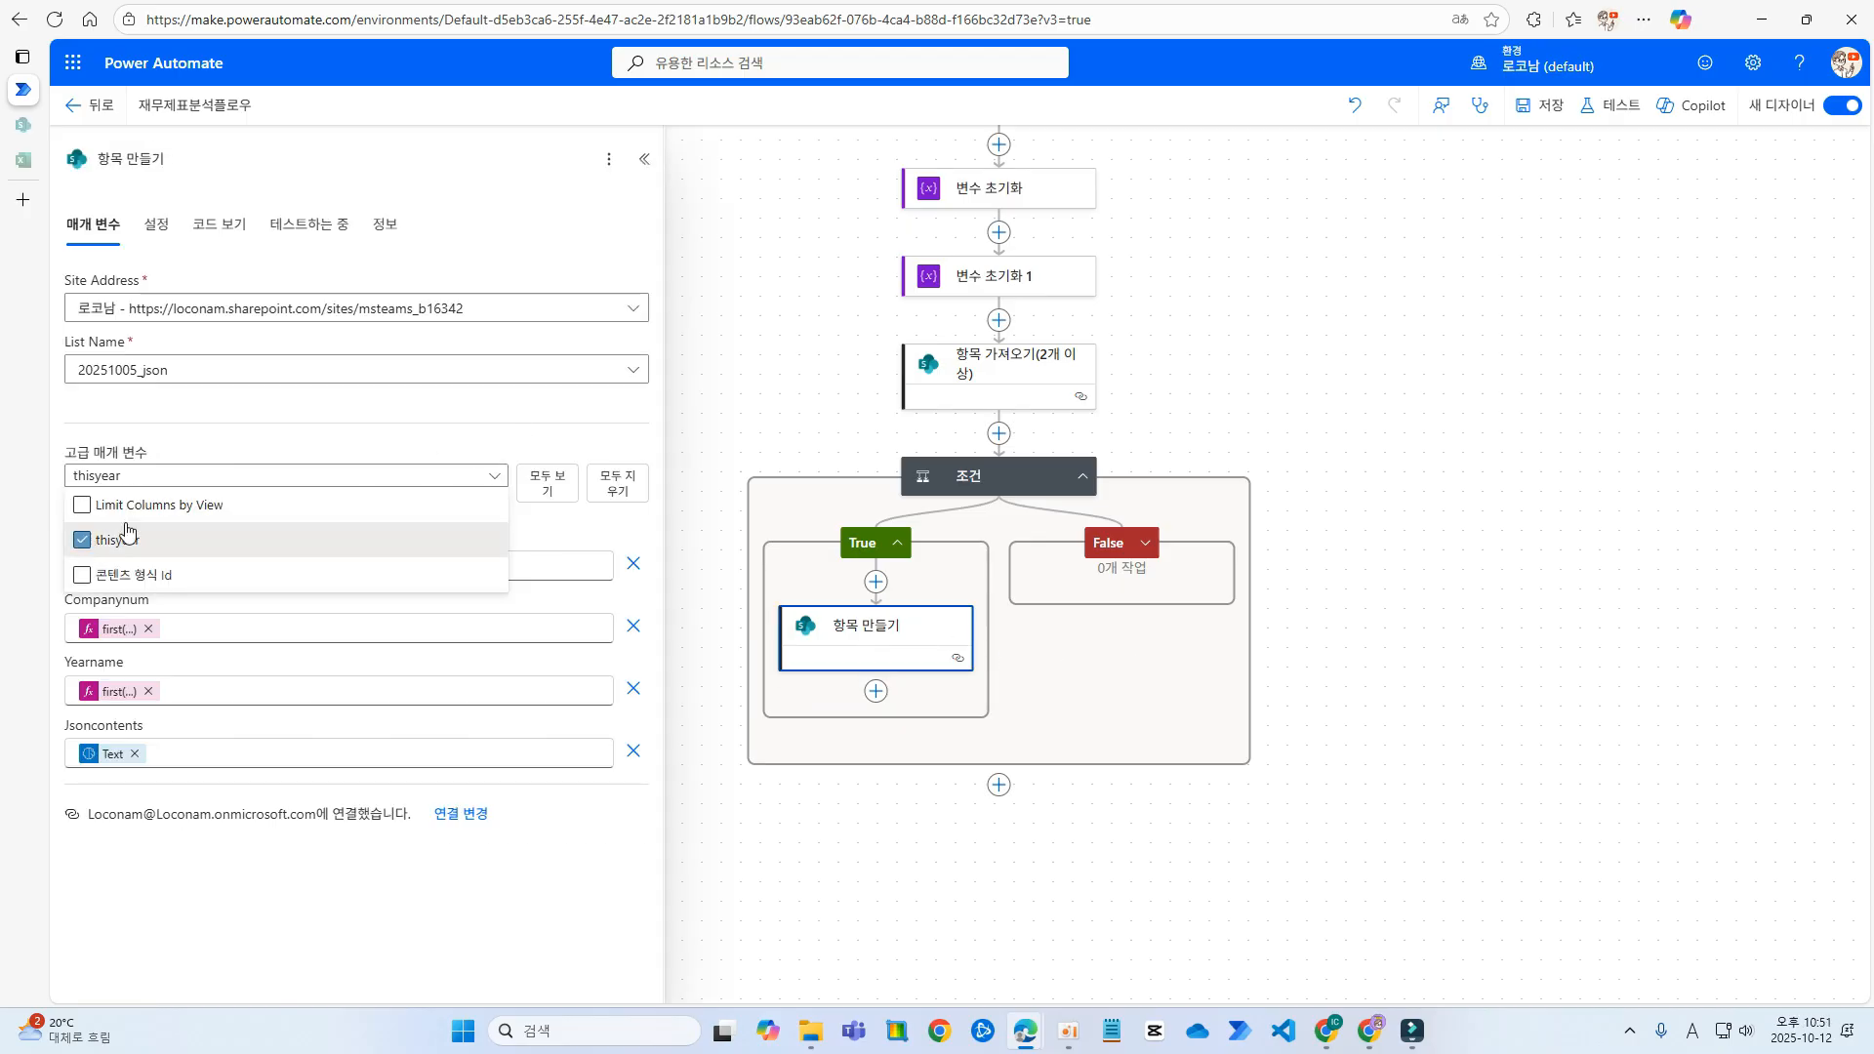
left_click(330, 441)
left_click(600, 690)
left_click(615, 677)
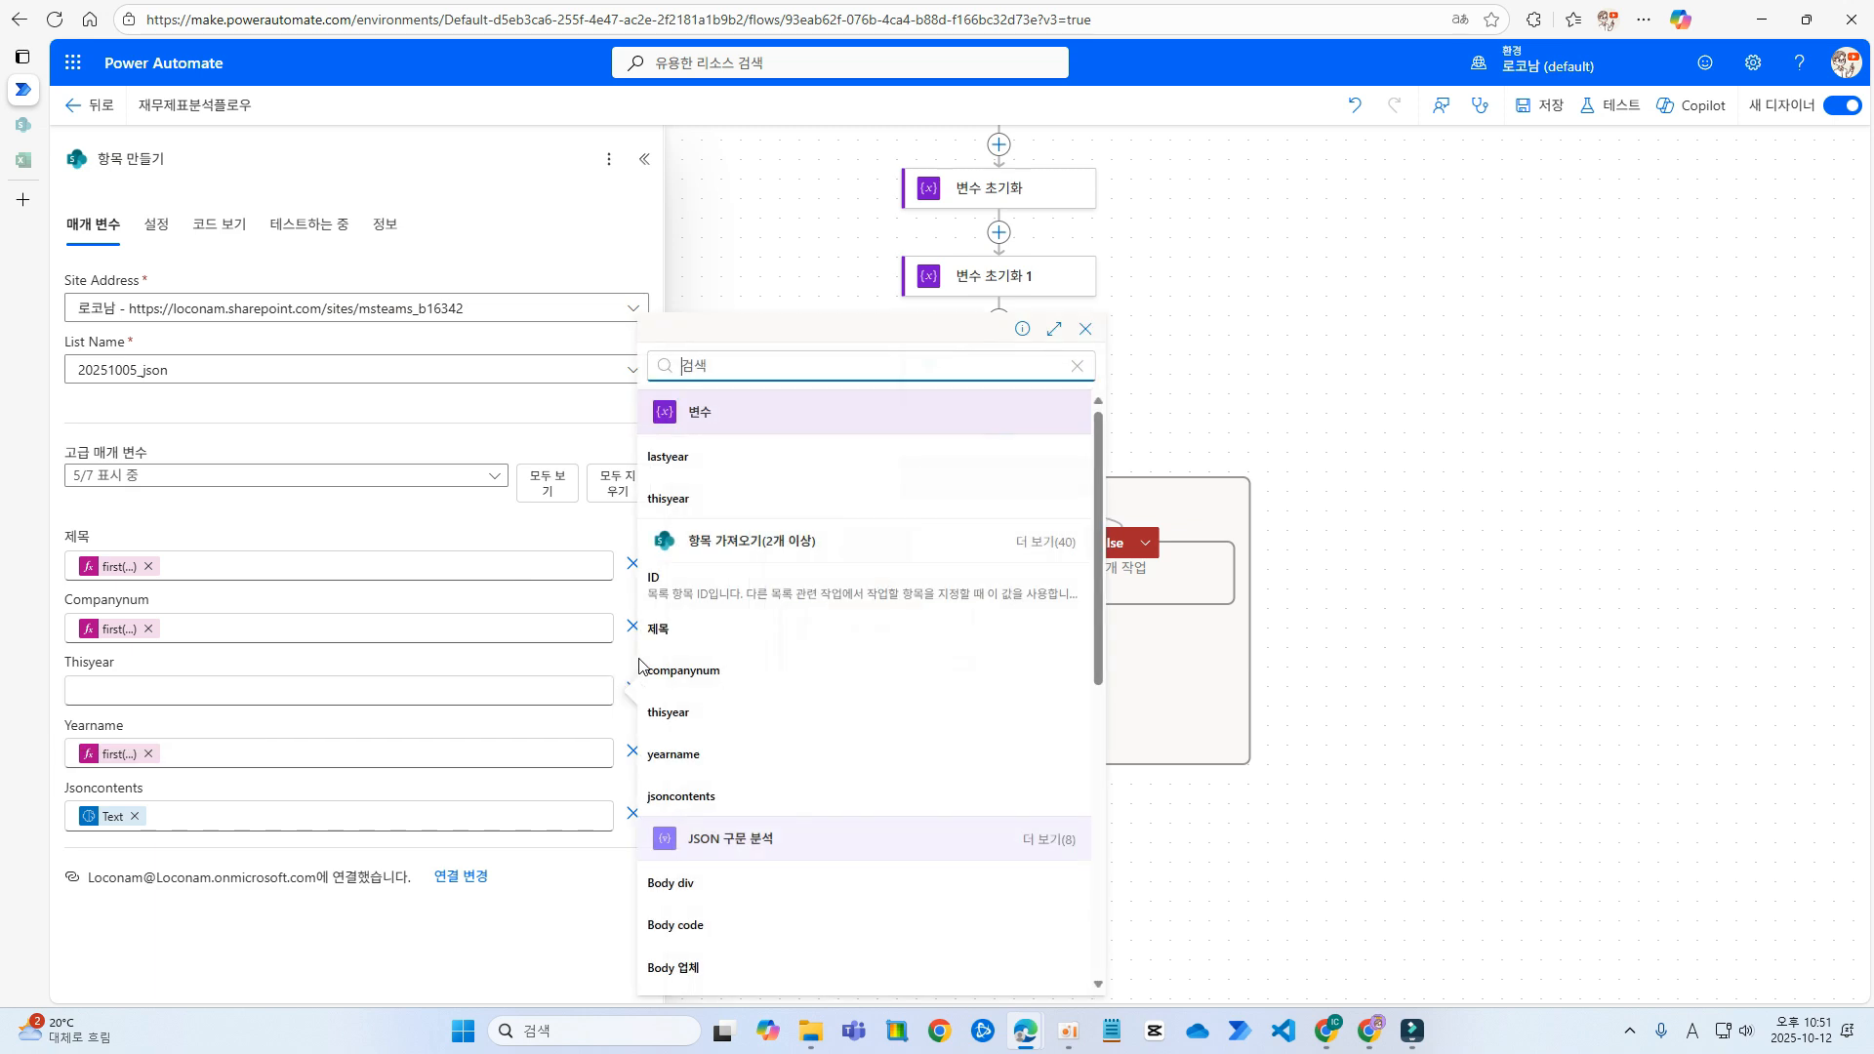
left_click(703, 444)
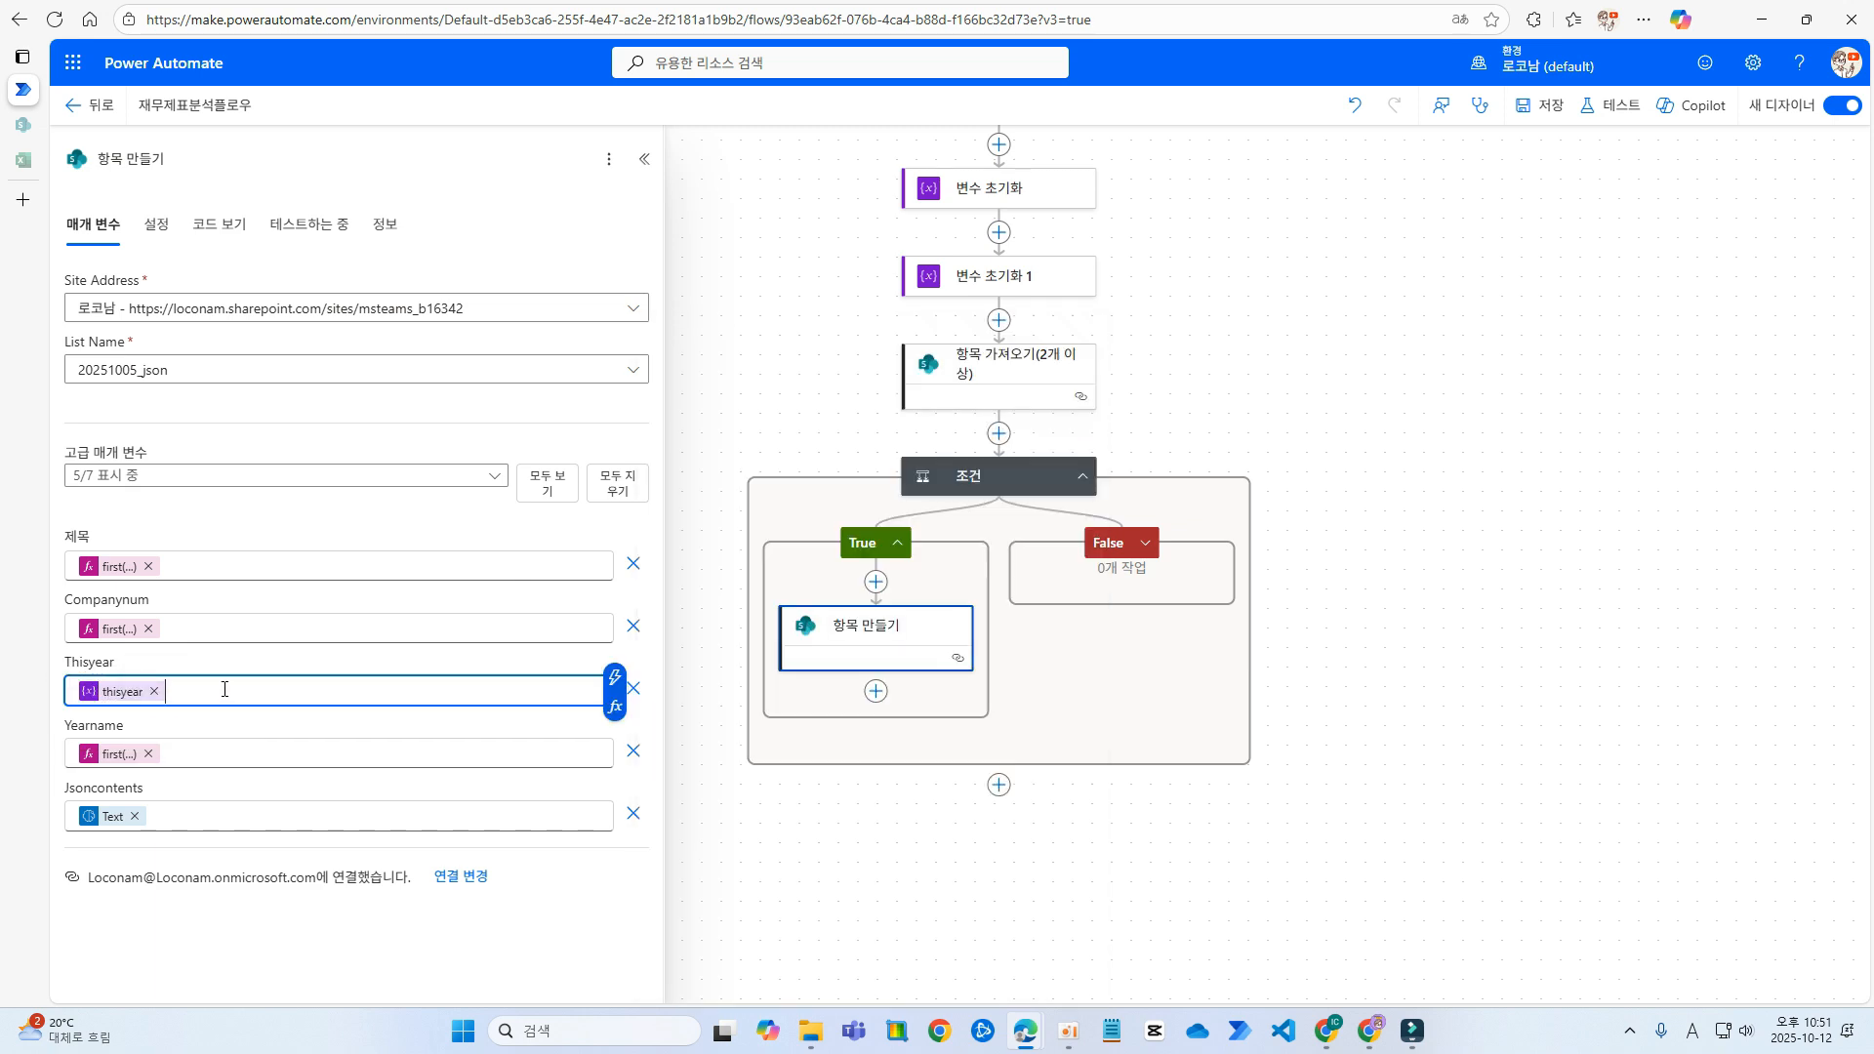
left_click(998, 785)
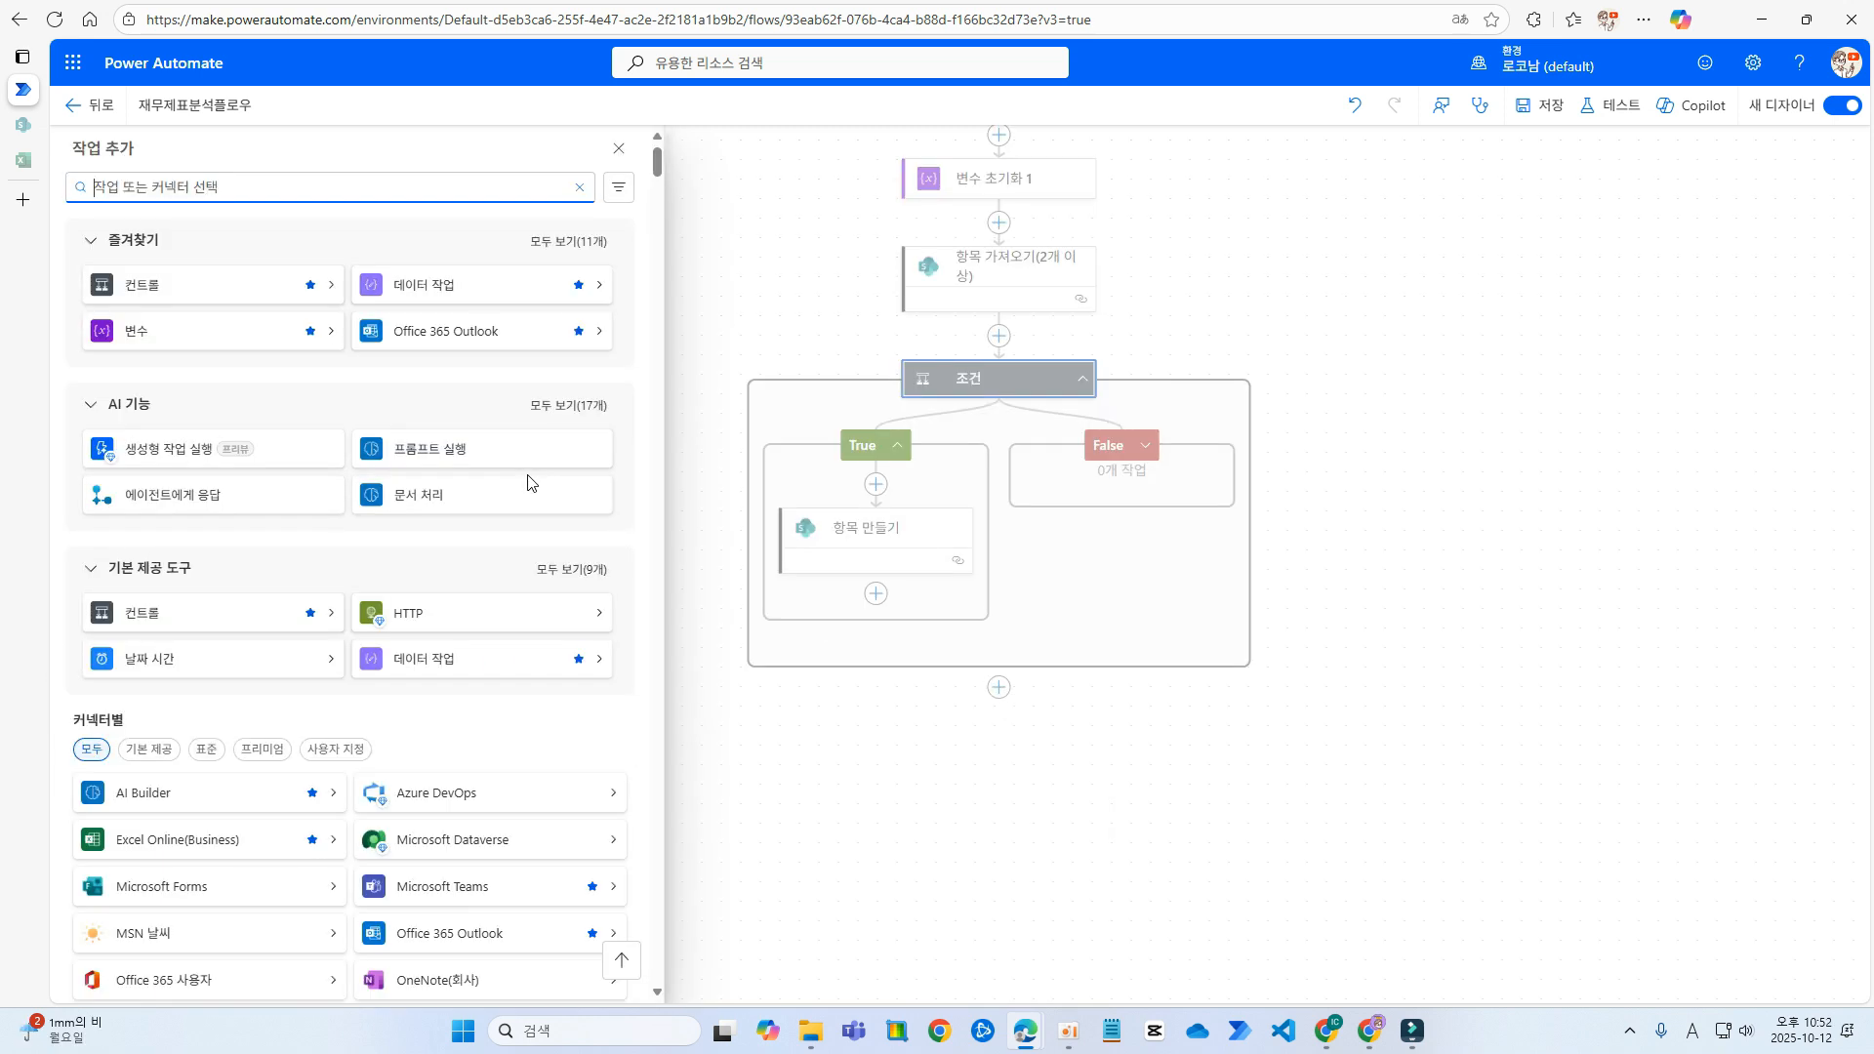
left_click(574, 244)
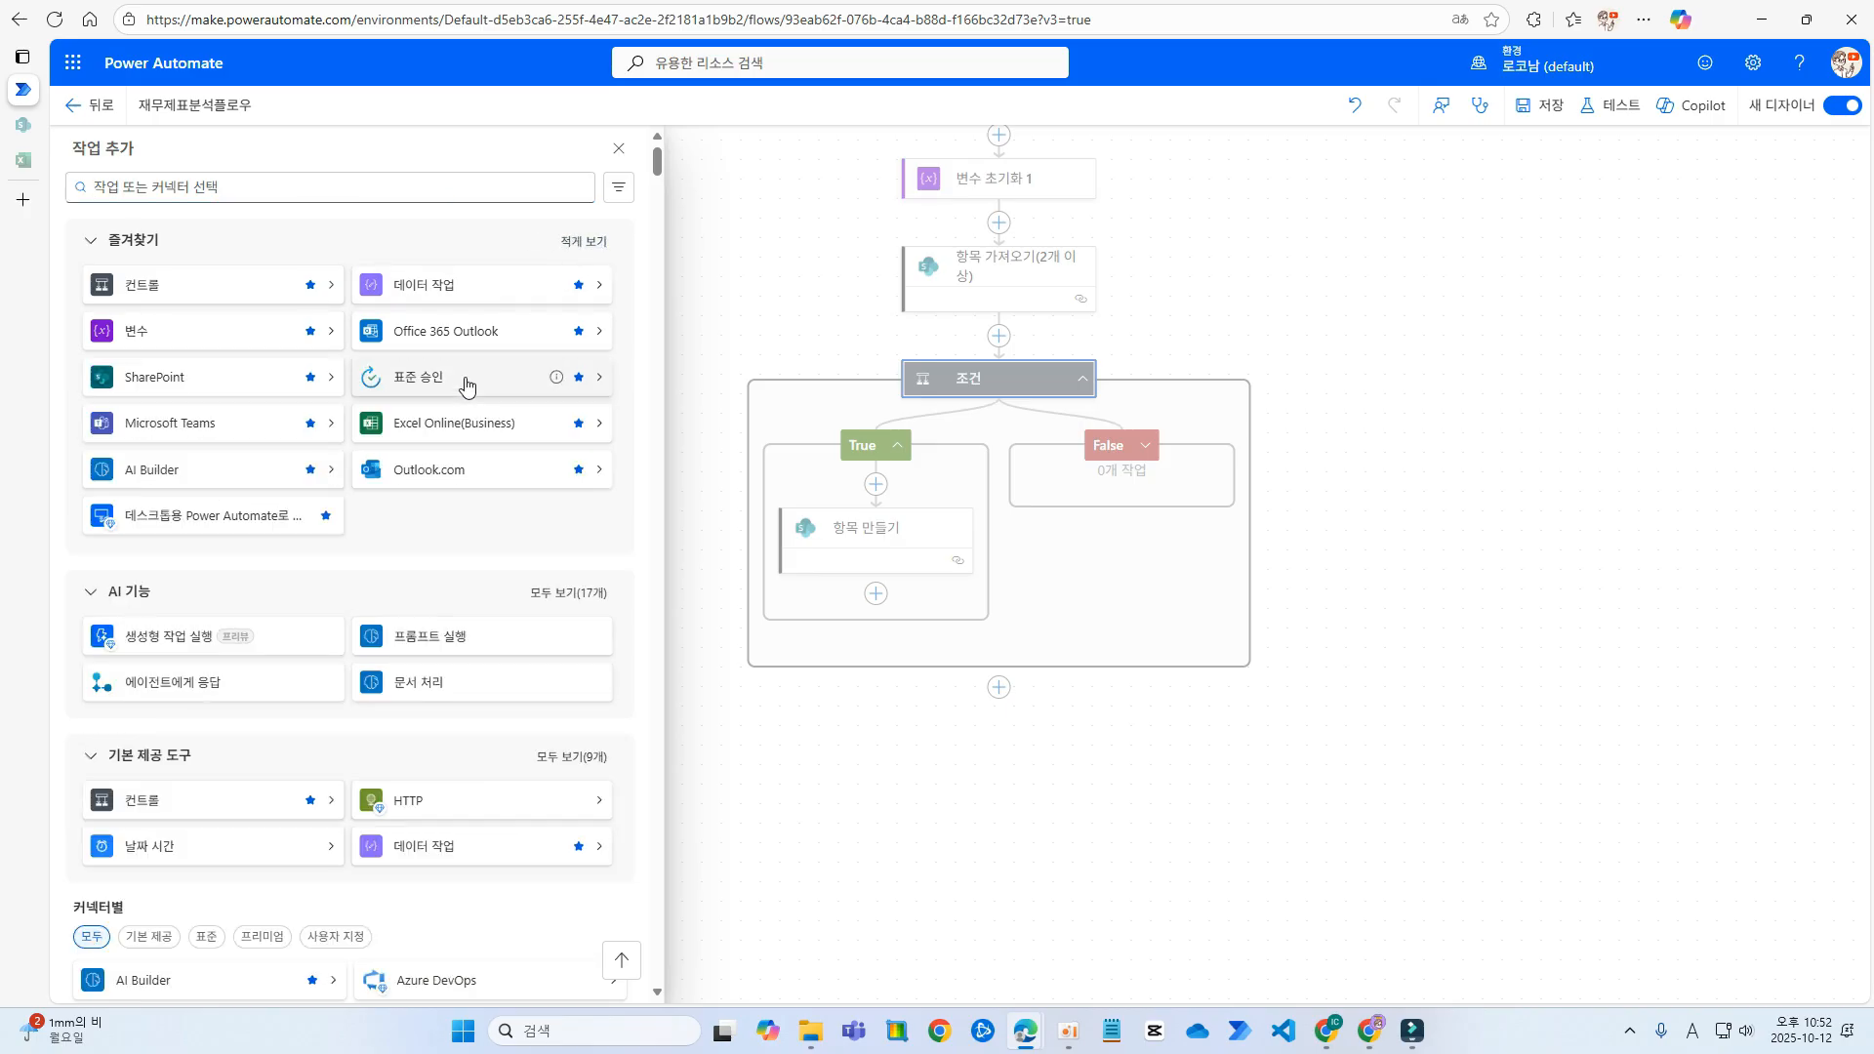
left_click(152, 401)
scroll(502, 782, "down", 1)
left_click(420, 699)
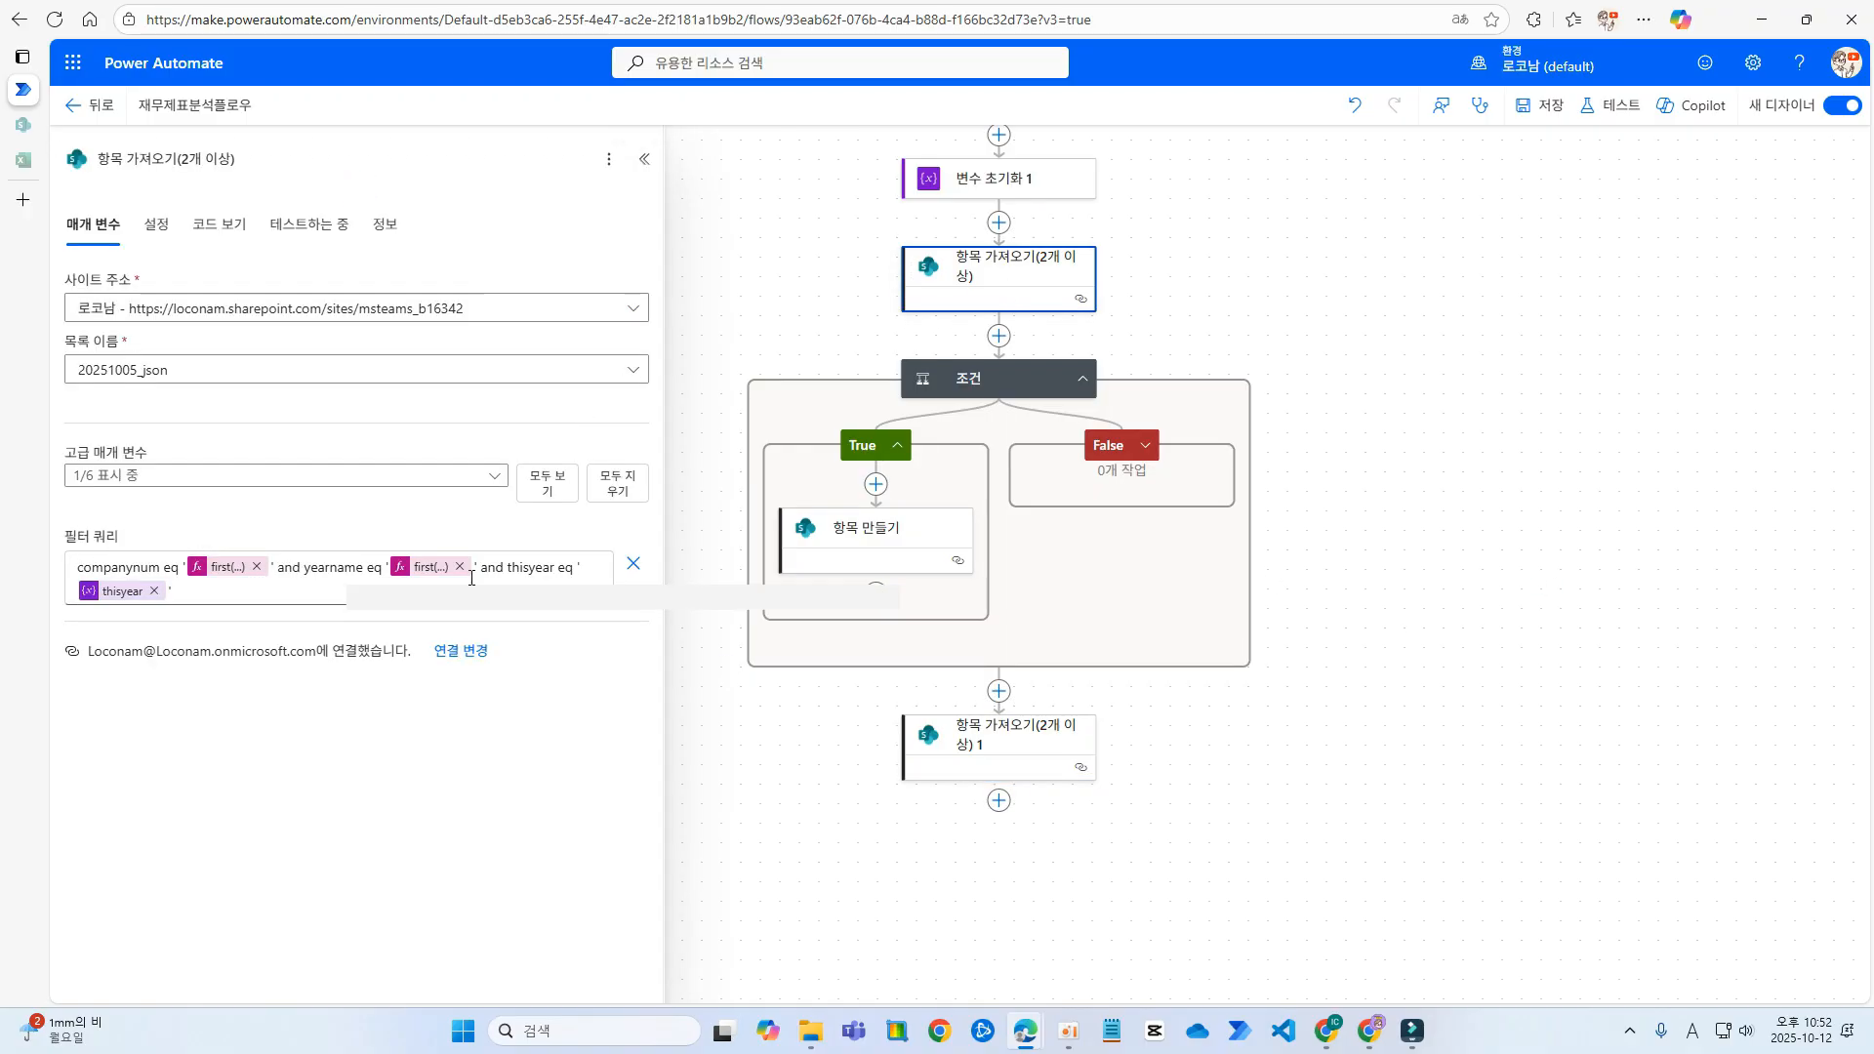
left_click_drag(459, 590, 78, 567)
left_click(1083, 747)
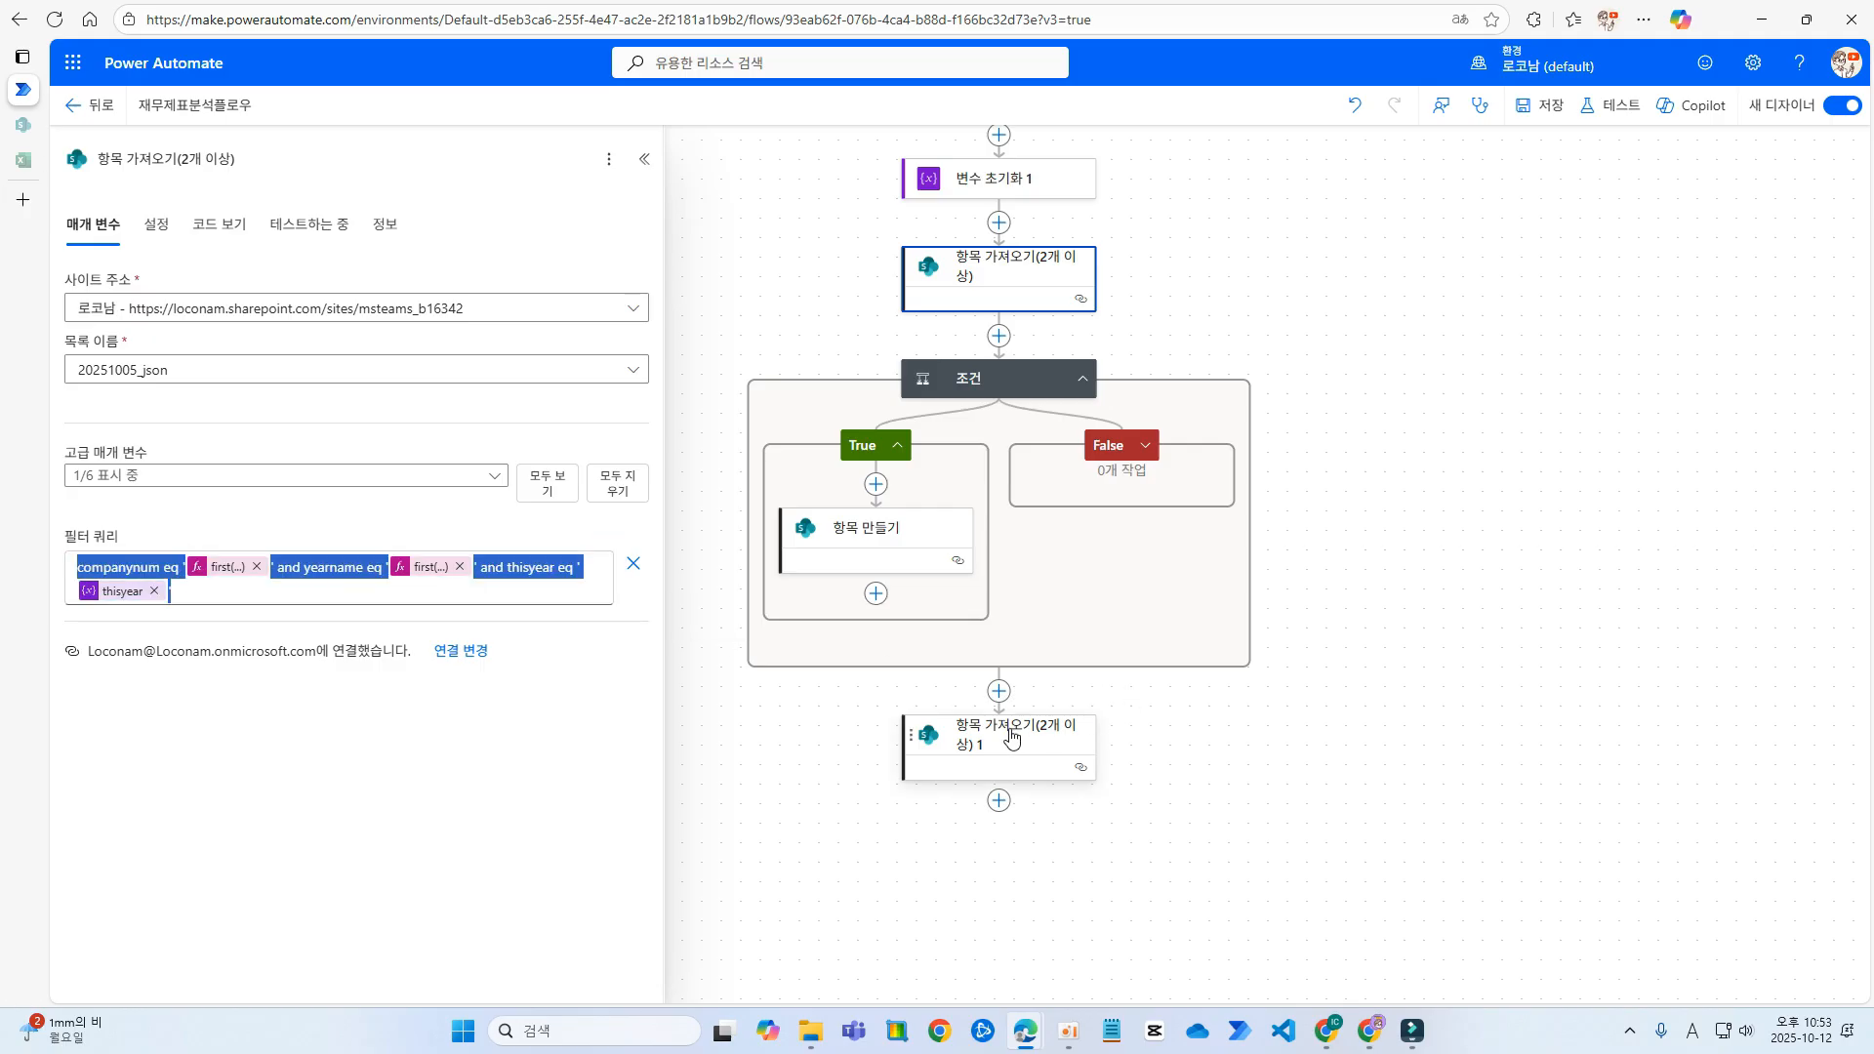
key("Delete")
left_click(1183, 575)
- Copy the 항목 가져오기(2개 이상) action and paste it below the condition
right_click(1025, 278)
left_click(1084, 328)
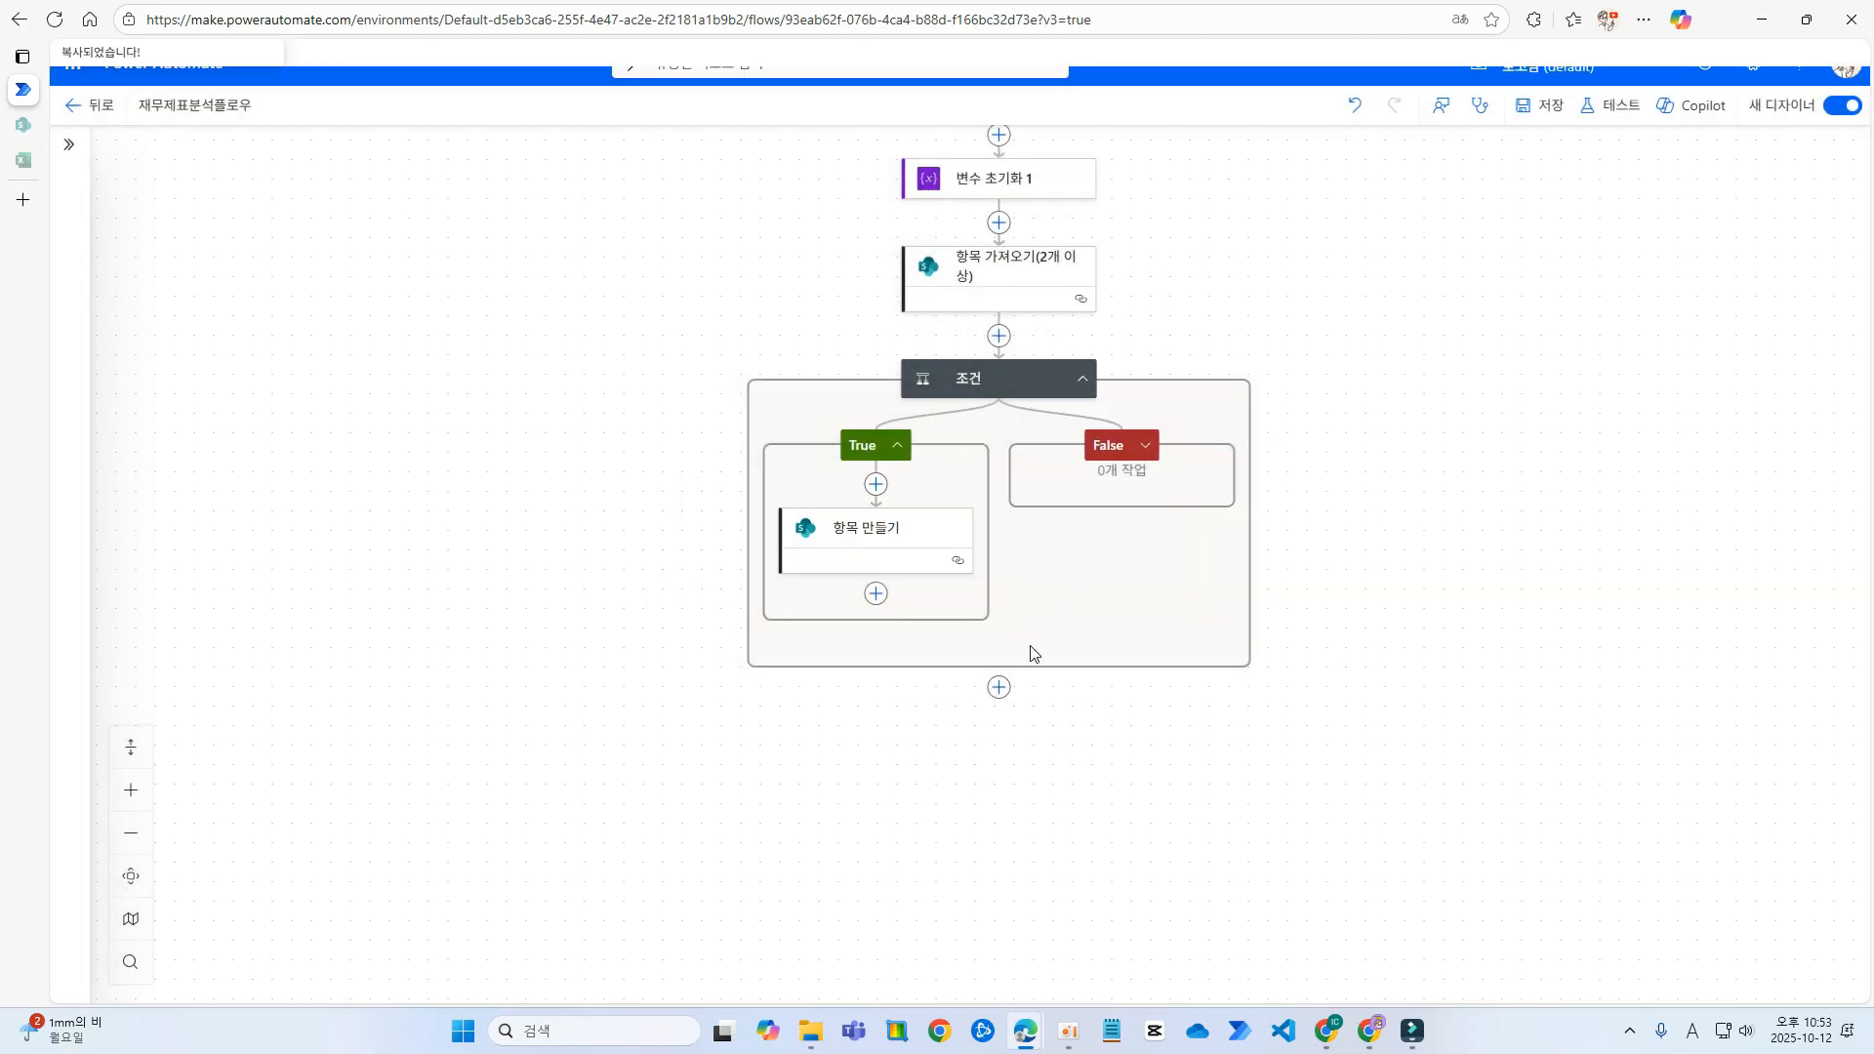
left_click(999, 688)
left_click(1118, 666)
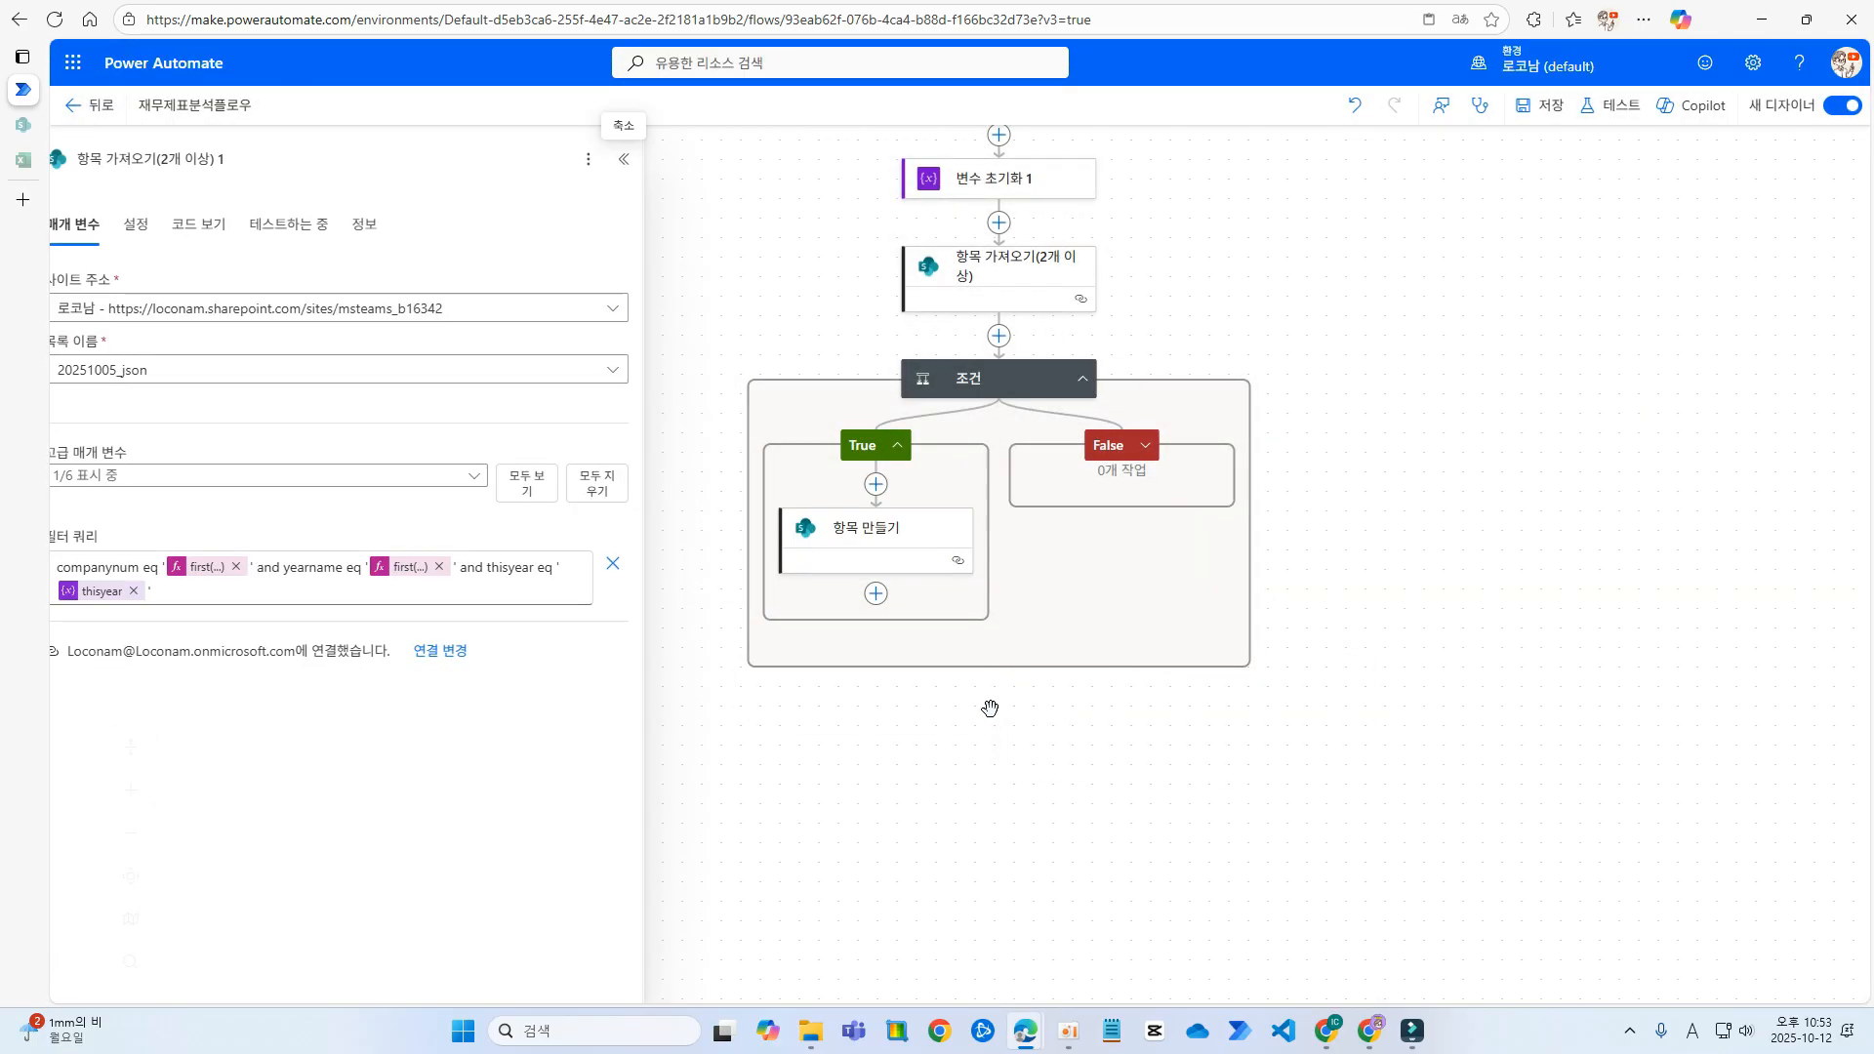
- Remove the yearname condition from the pasted action's filter query, keeping only the companynum and thisyear conditions
left_click_drag(310, 568, 503, 569)
key("BackSpace")
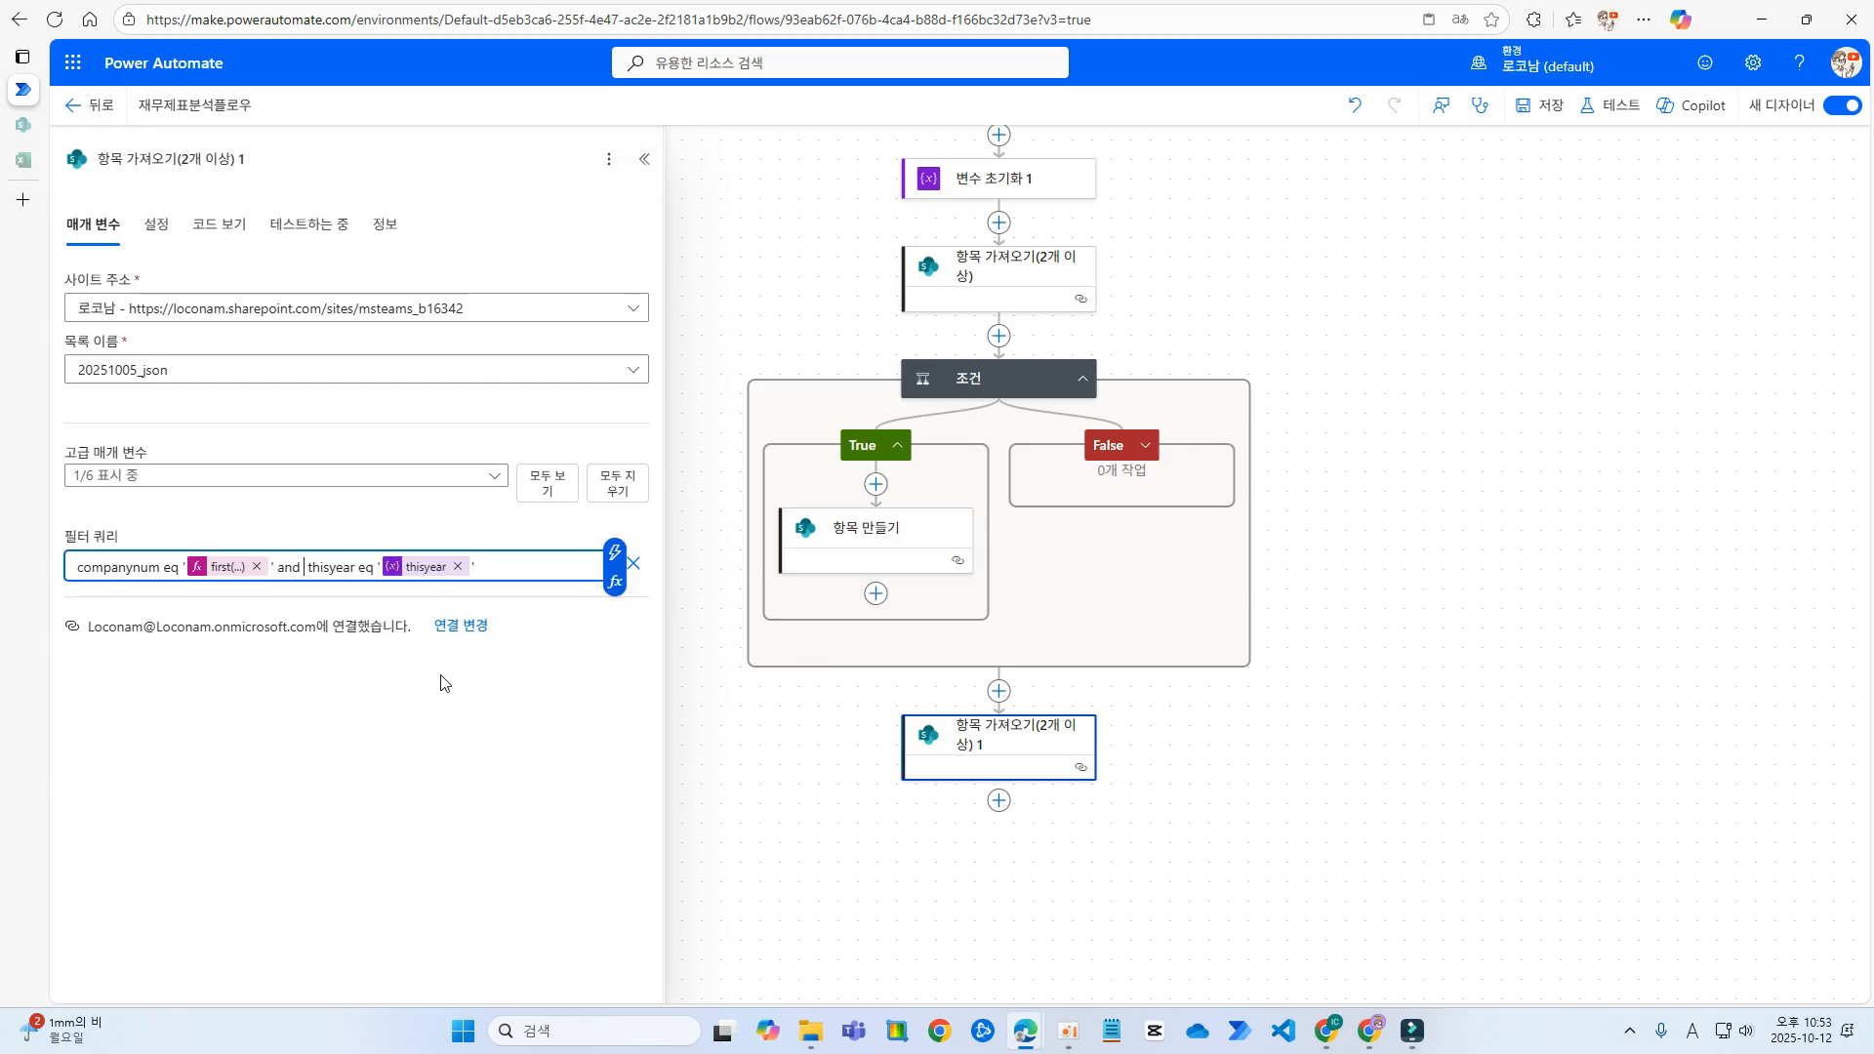
key("BackSpace")
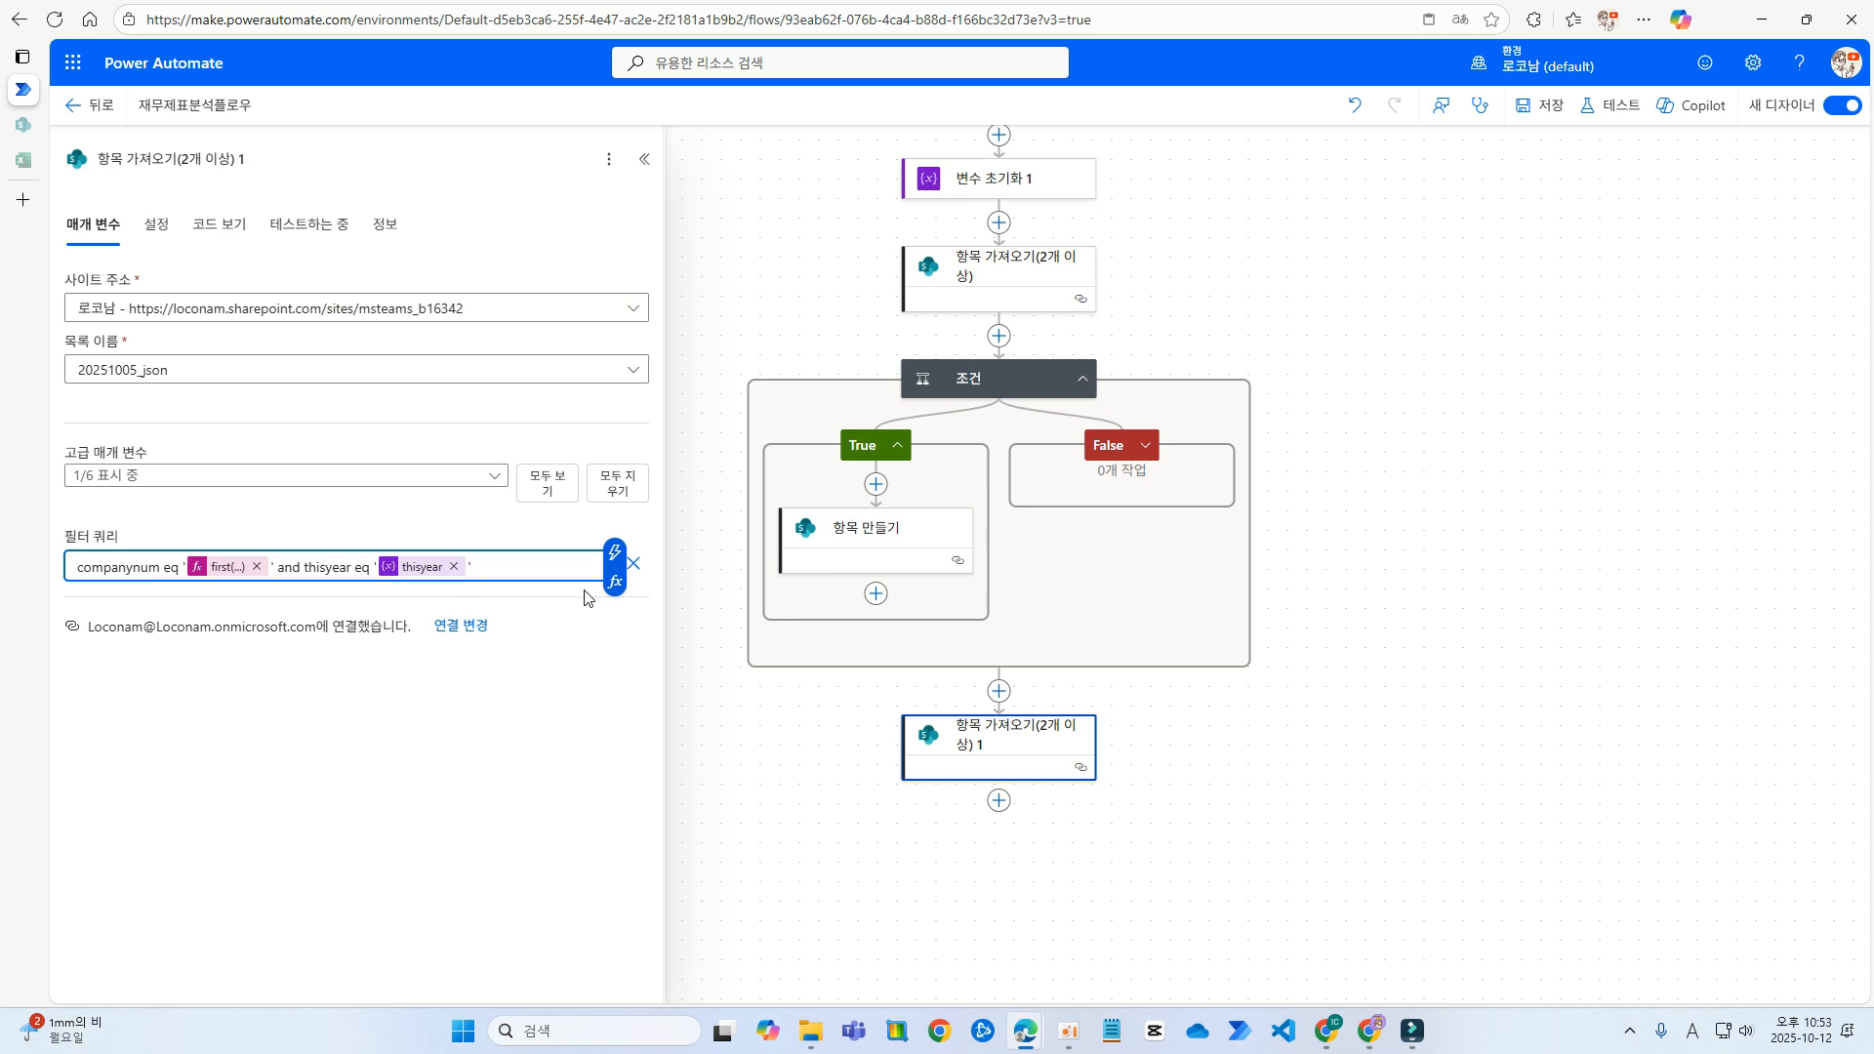
scroll(1261, 727, "down", 1)
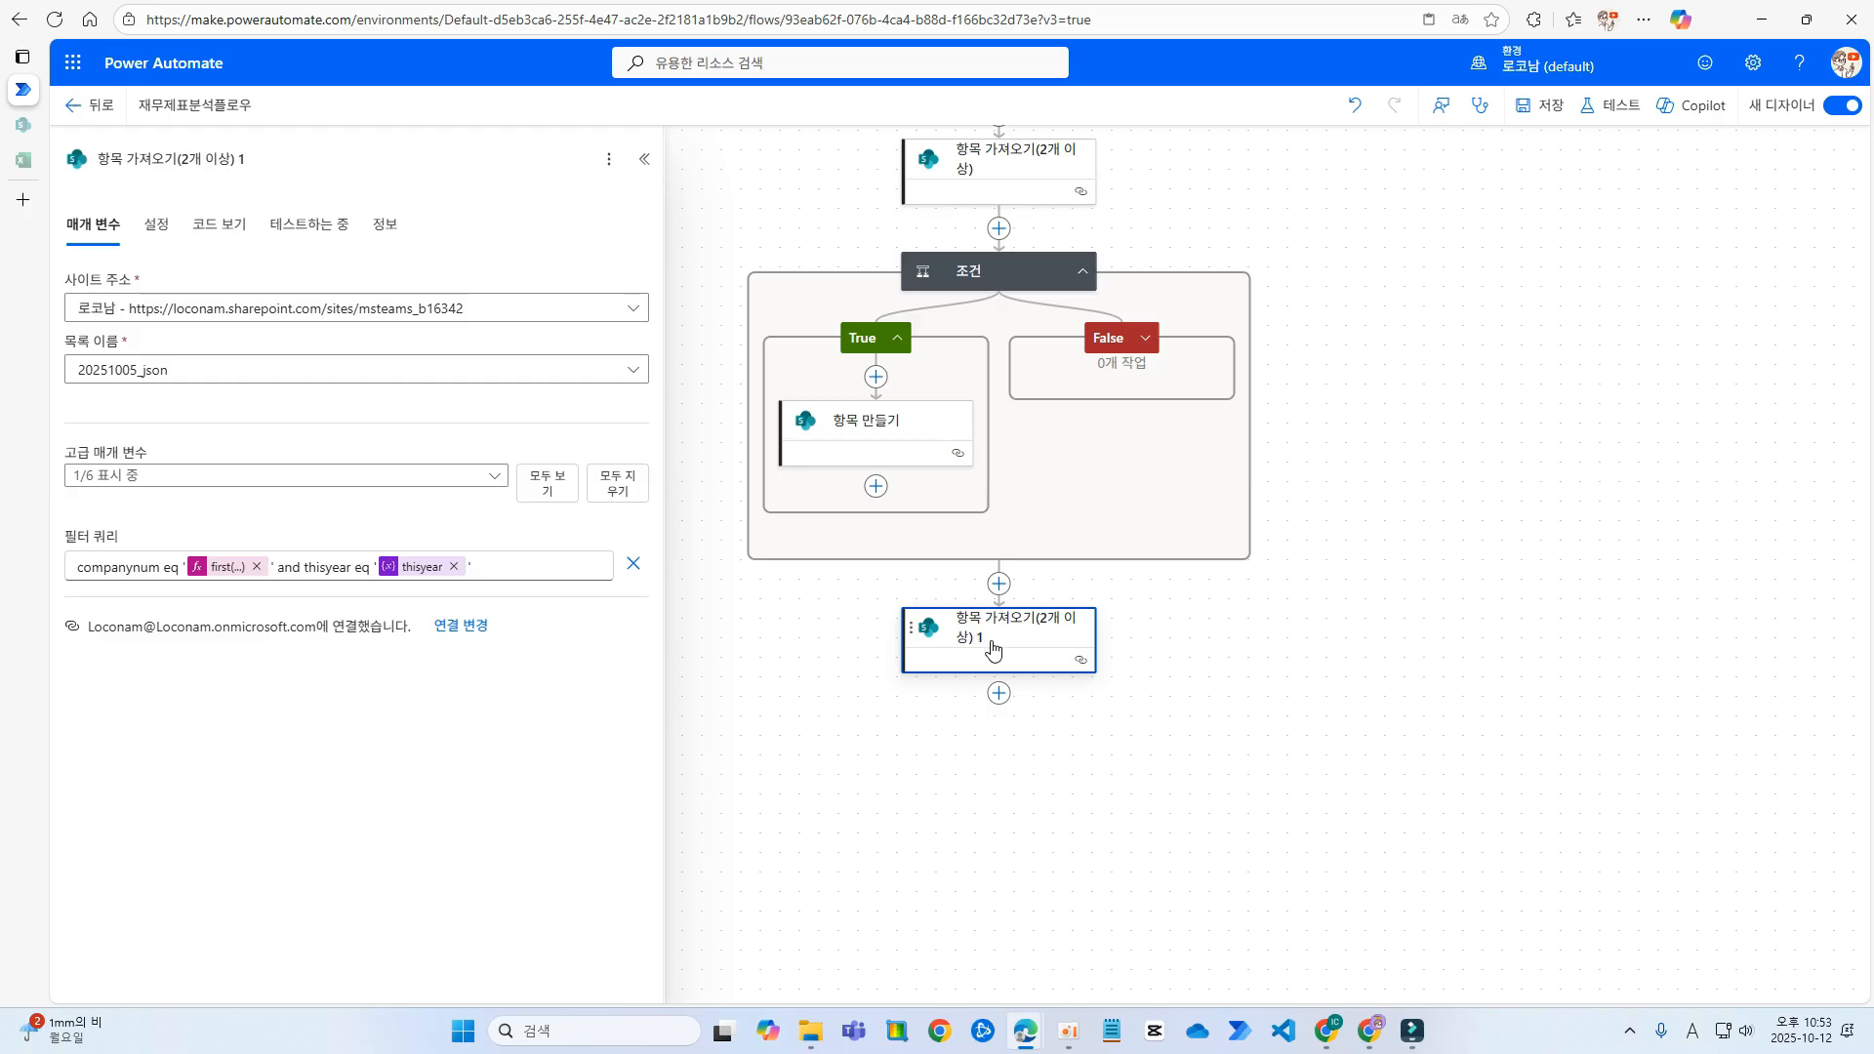
- Examine the 20251005_json list in SharePoint and the 전년금액 and 당해금액 columns in the excelsample12 workbook, and return to the flow
scroll(1042, 644, "up", 3)
left_click(21, 126)
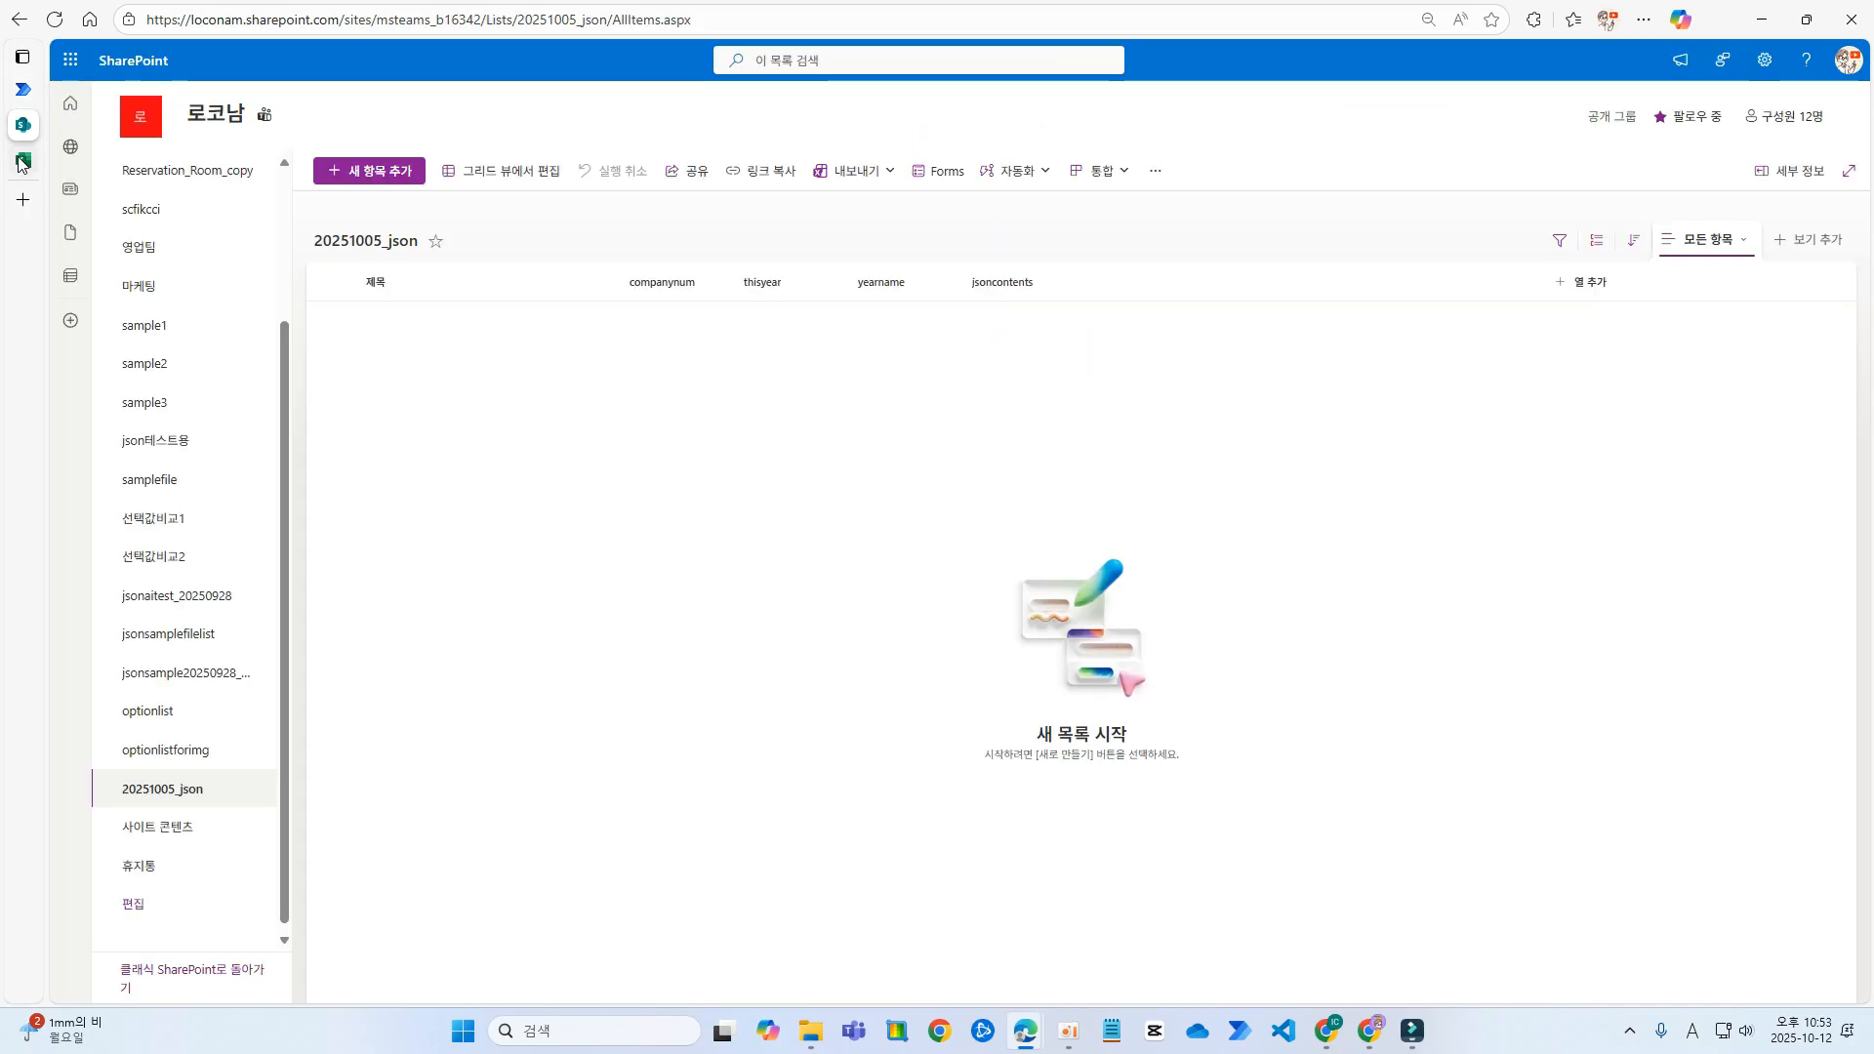
left_click(22, 161)
left_click(559, 265)
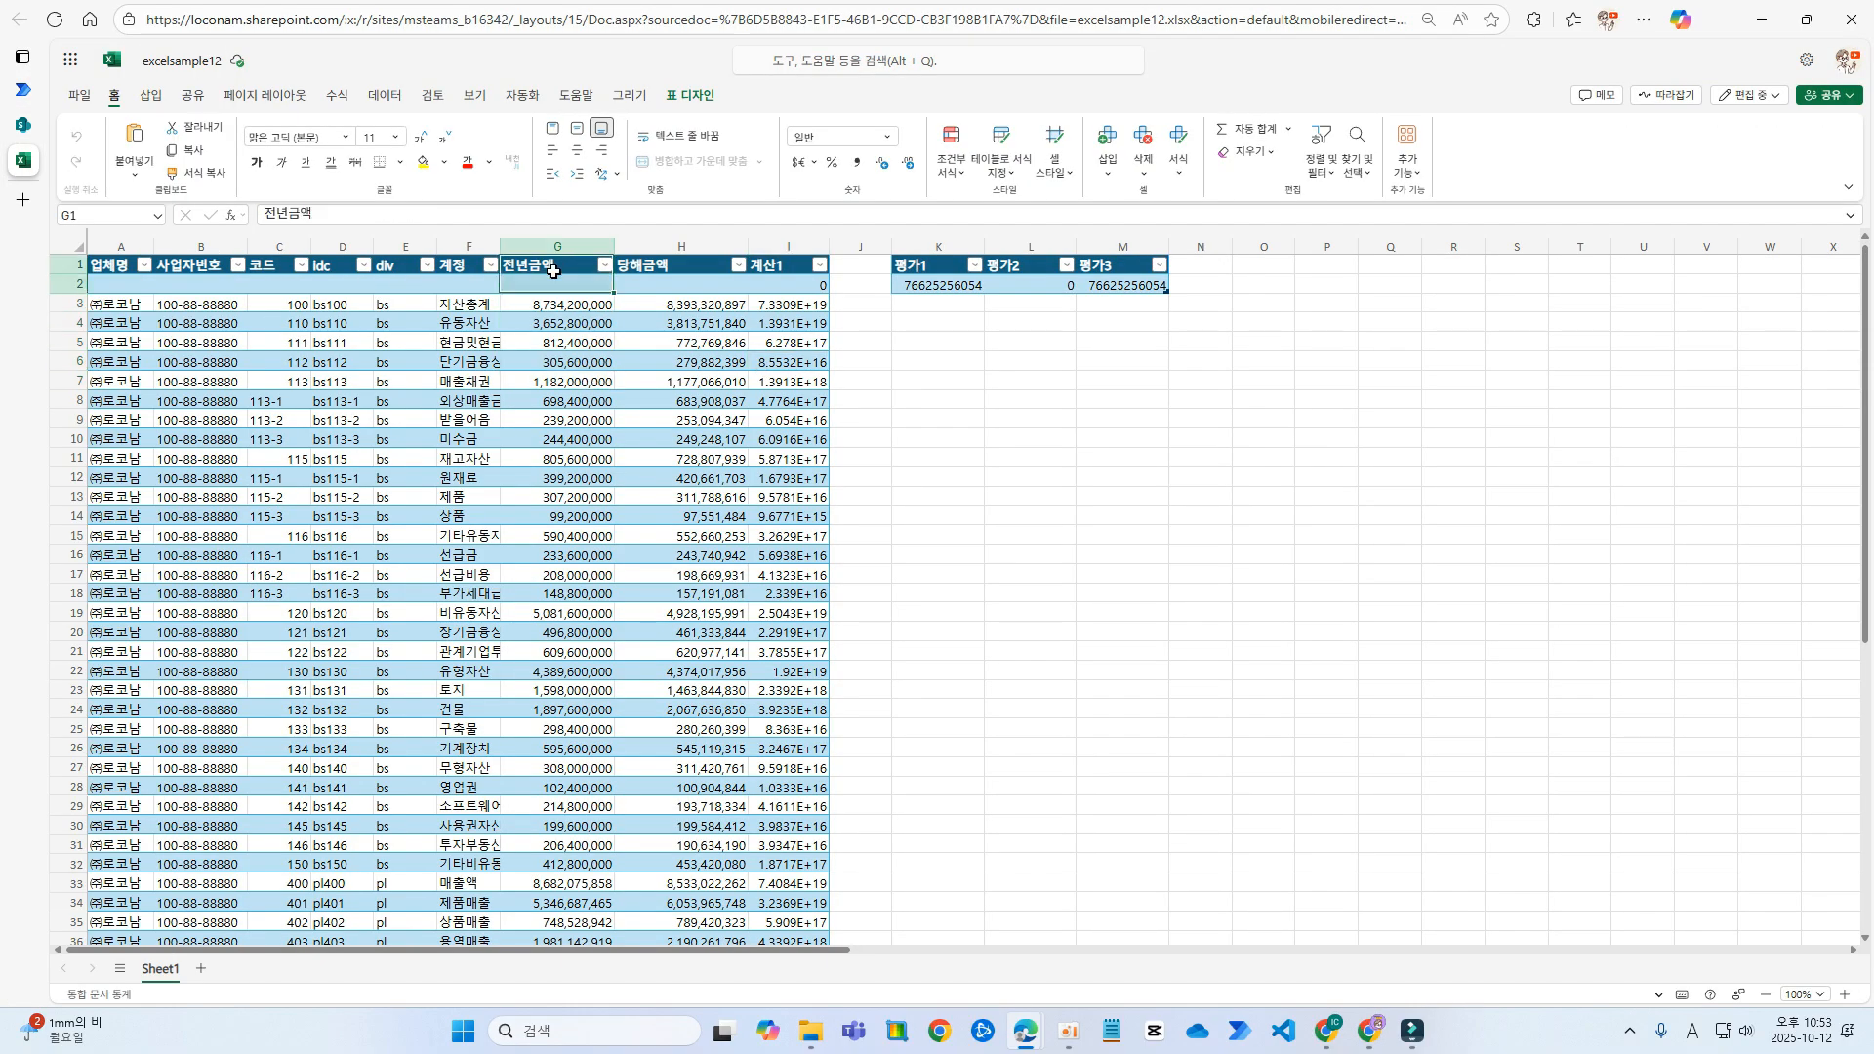
left_click(668, 265)
left_click_drag(668, 265, 664, 400)
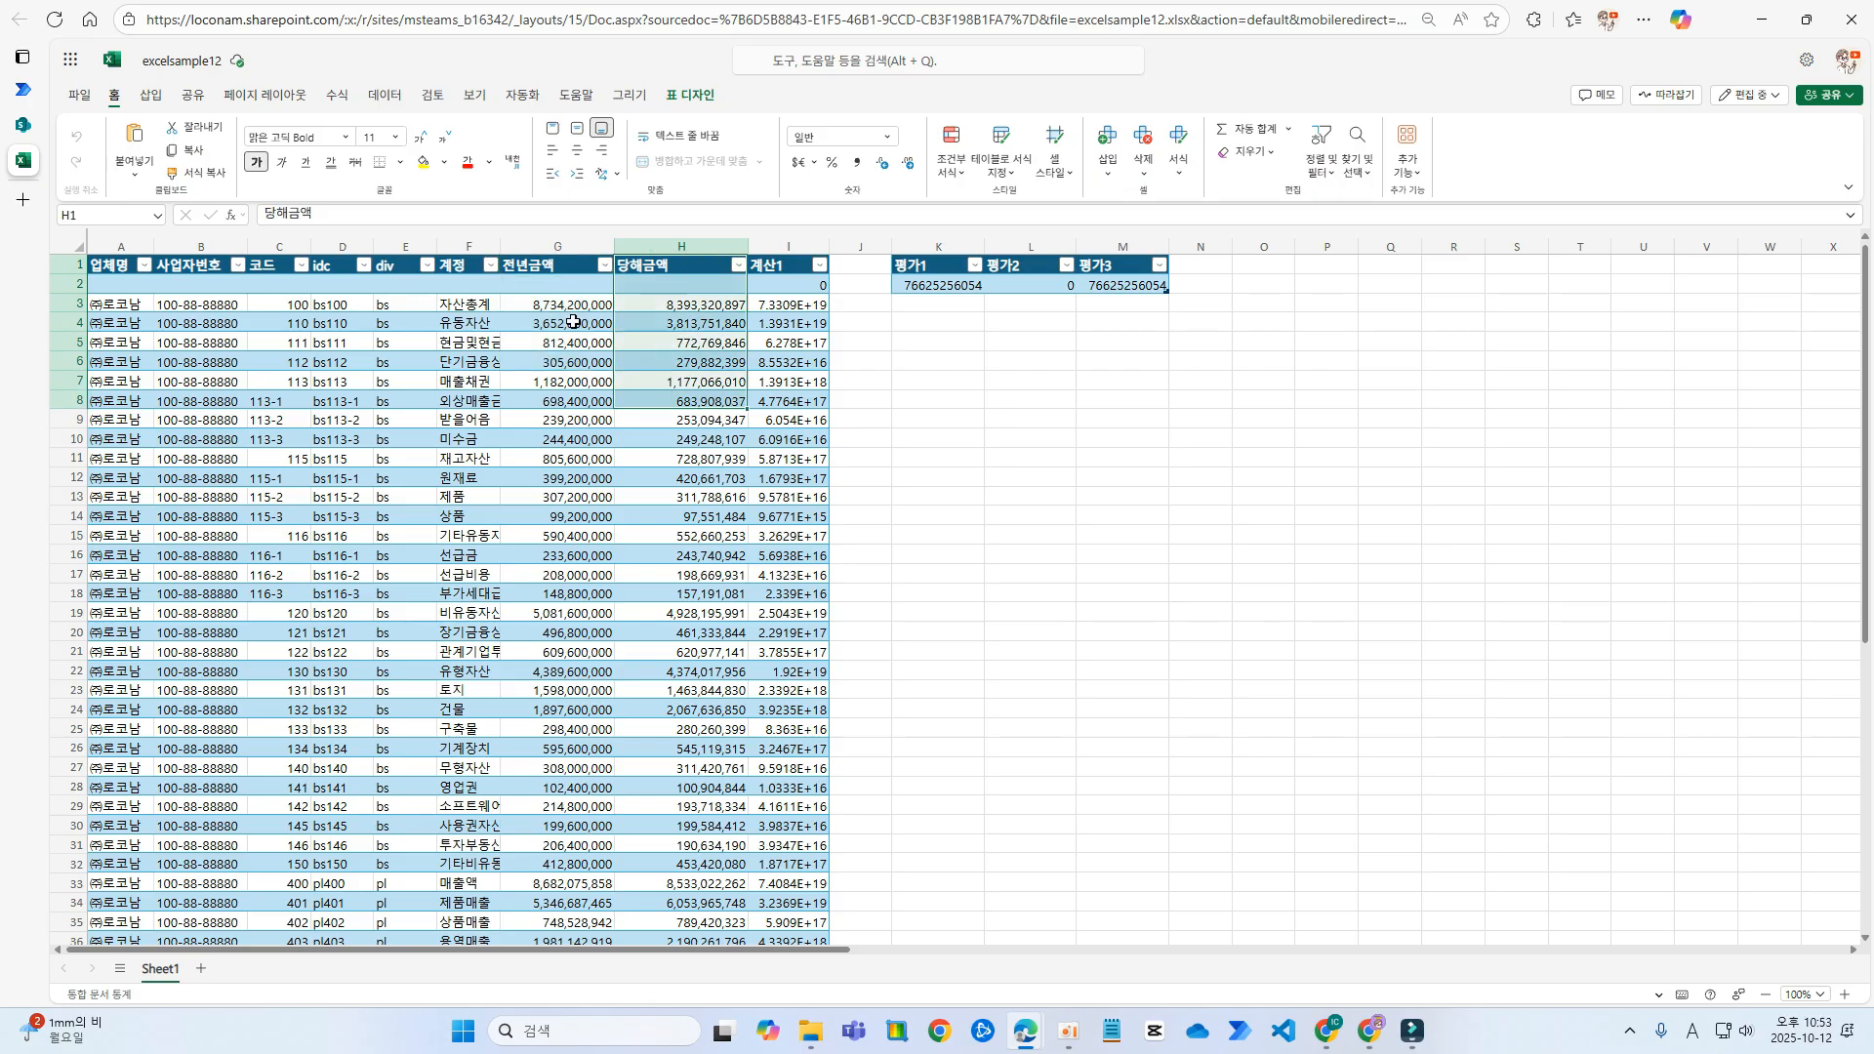
left_click(548, 306)
left_click(677, 304)
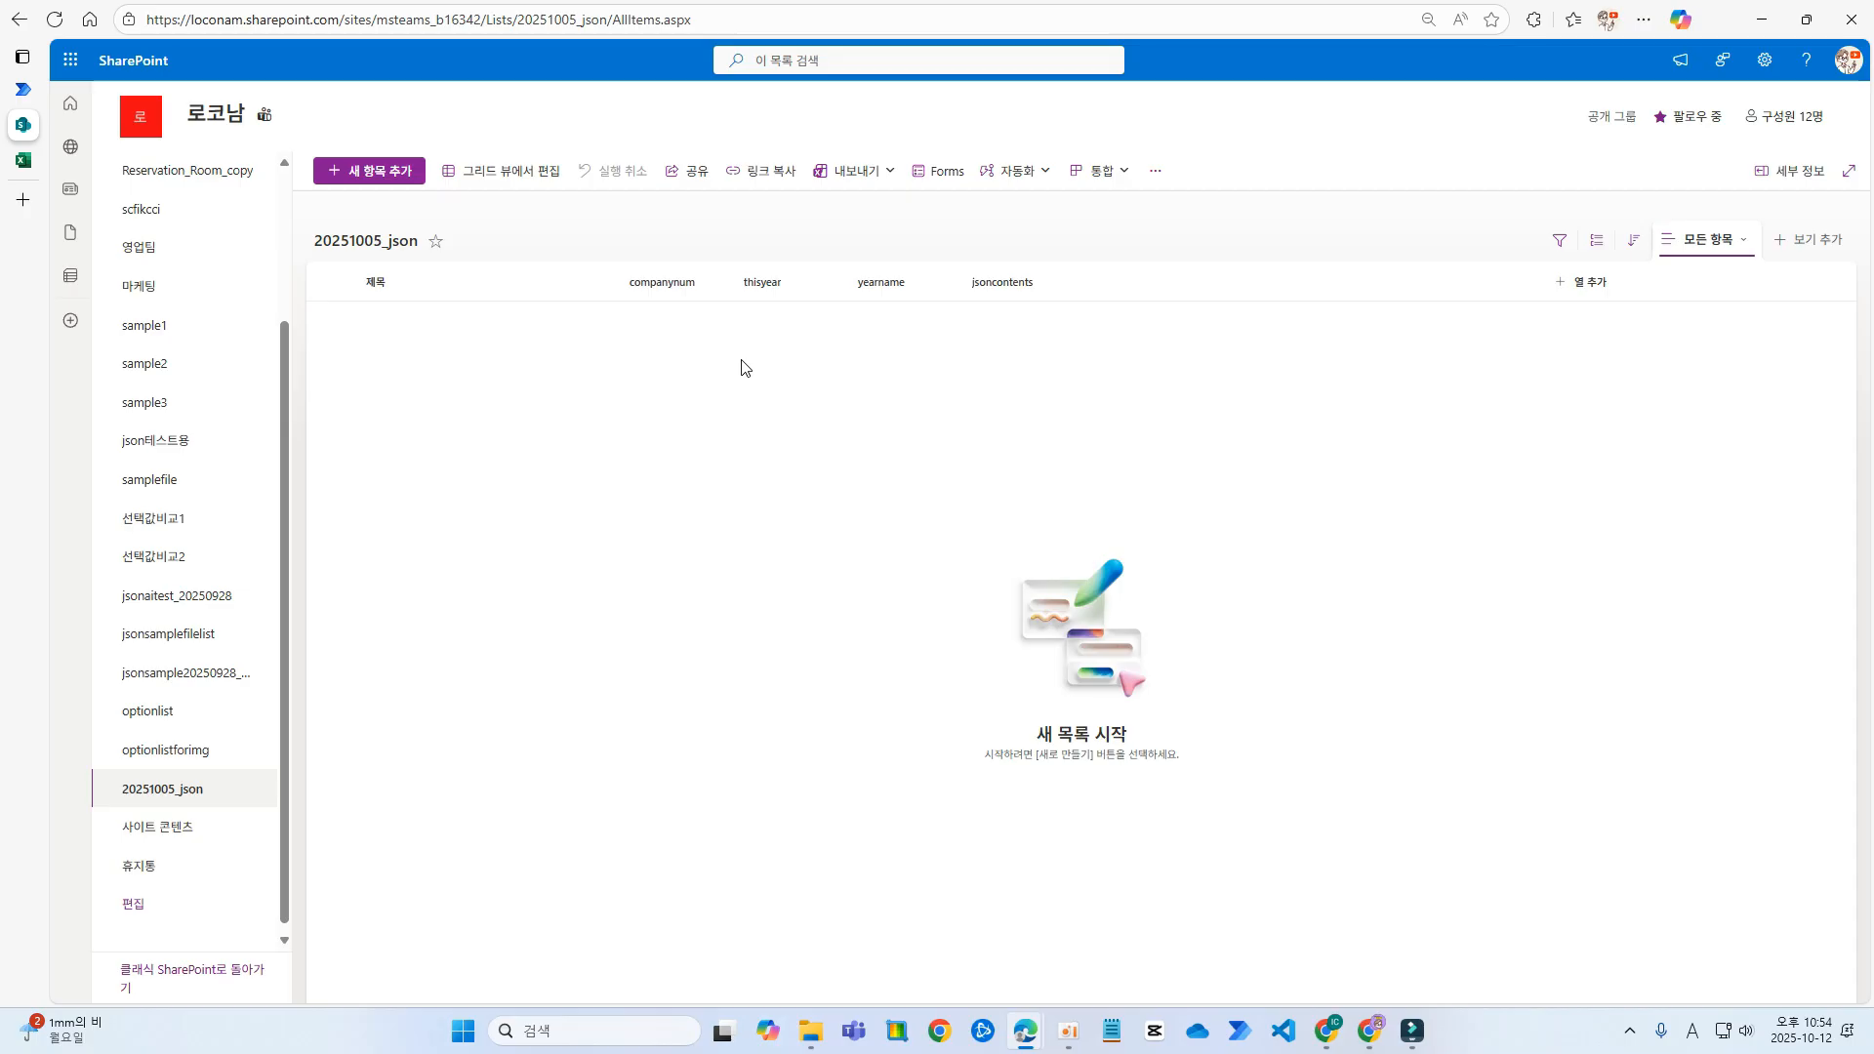
key("ctrl+shift+Tab")
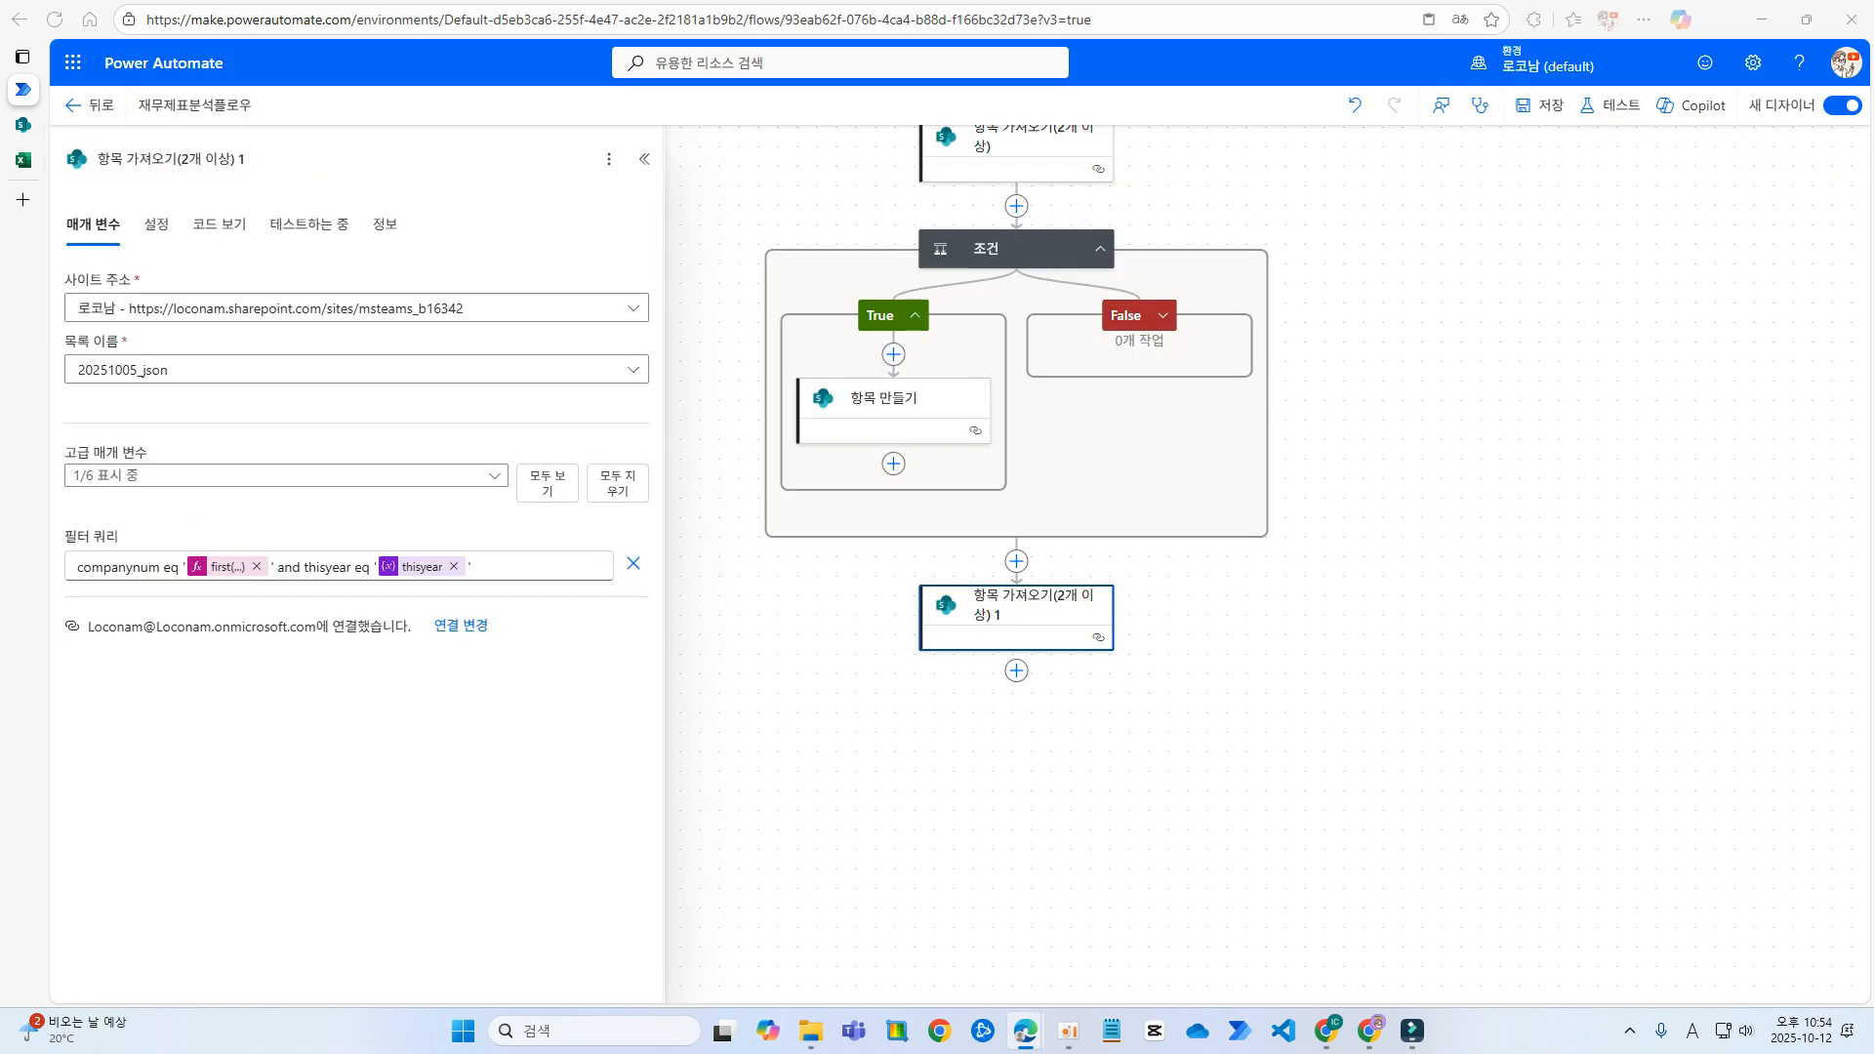
- Add a 조건 action below the 항목 가져오기(2개 이상) 1 action
left_click(1016, 670)
left_click(161, 298)
left_click(203, 239)
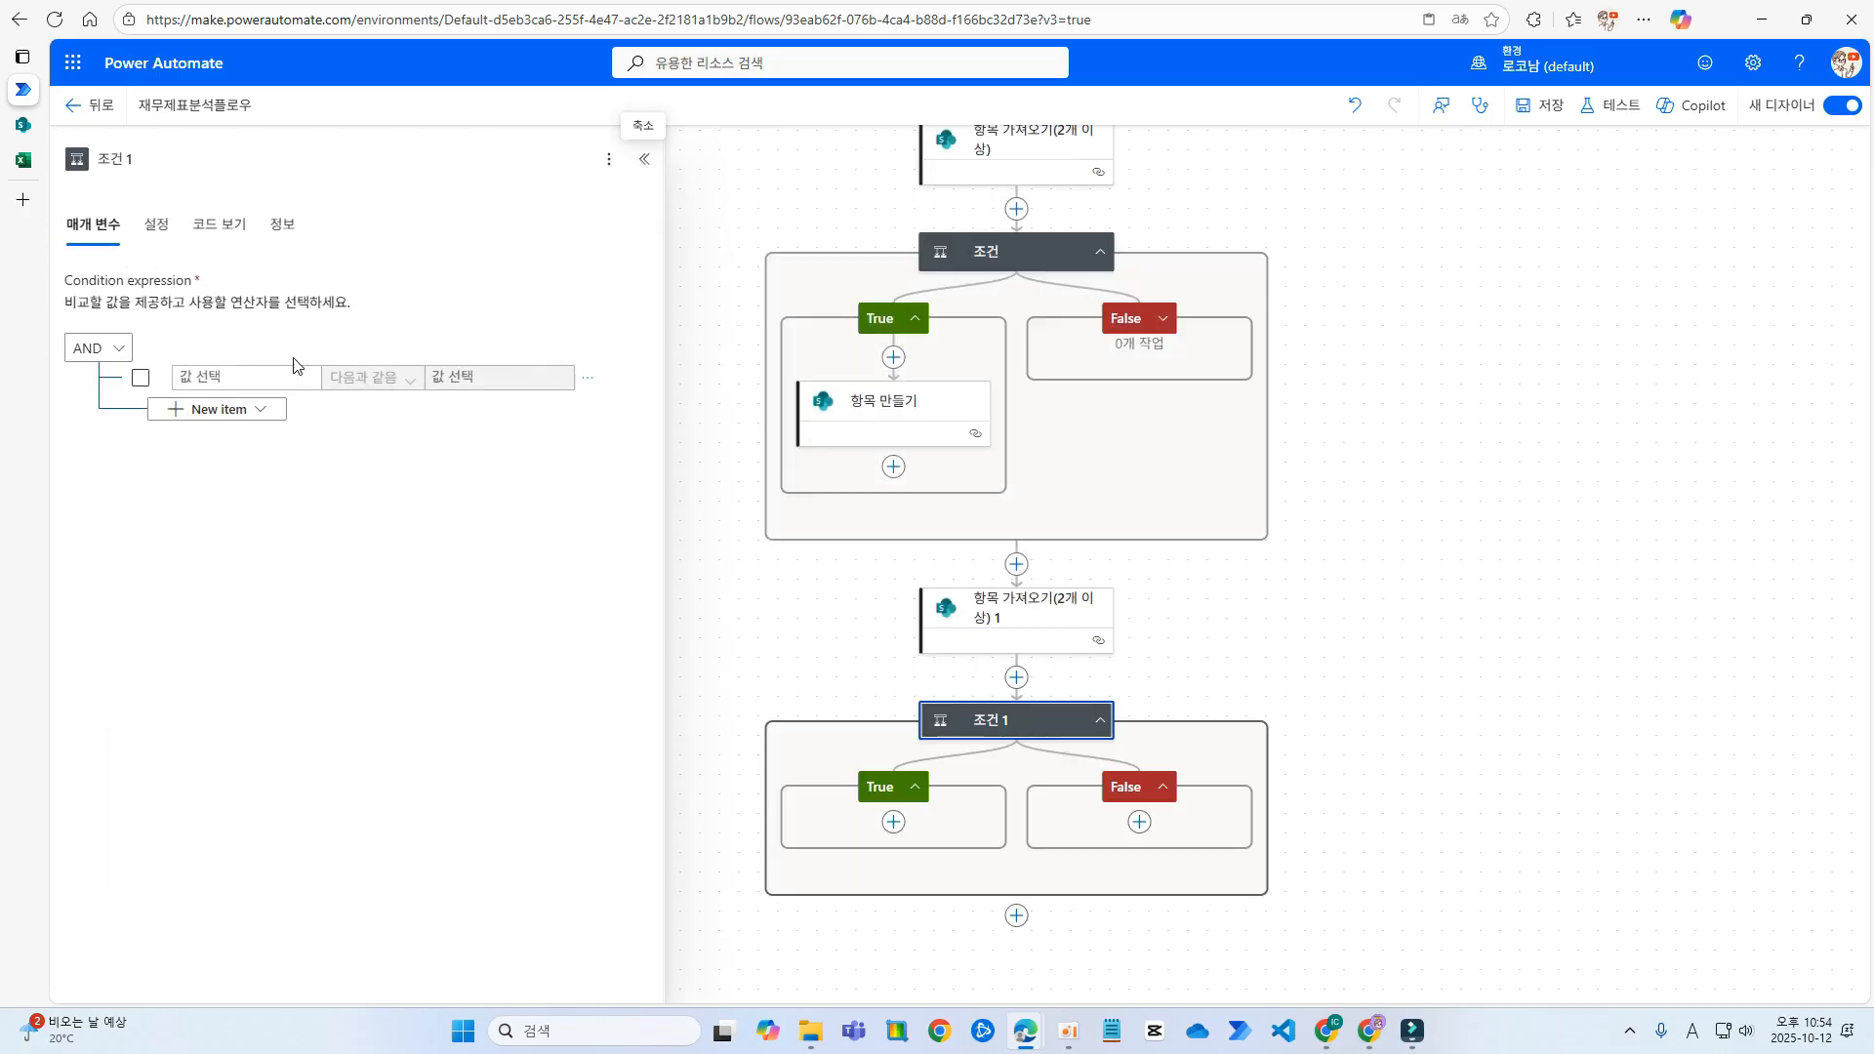
- Set the new condition to check that a length() expression on the body of 항목 가져오기(2개 이상) 1 equals 2
left_click(293, 375)
type("length")
key("Escape")
type("(")
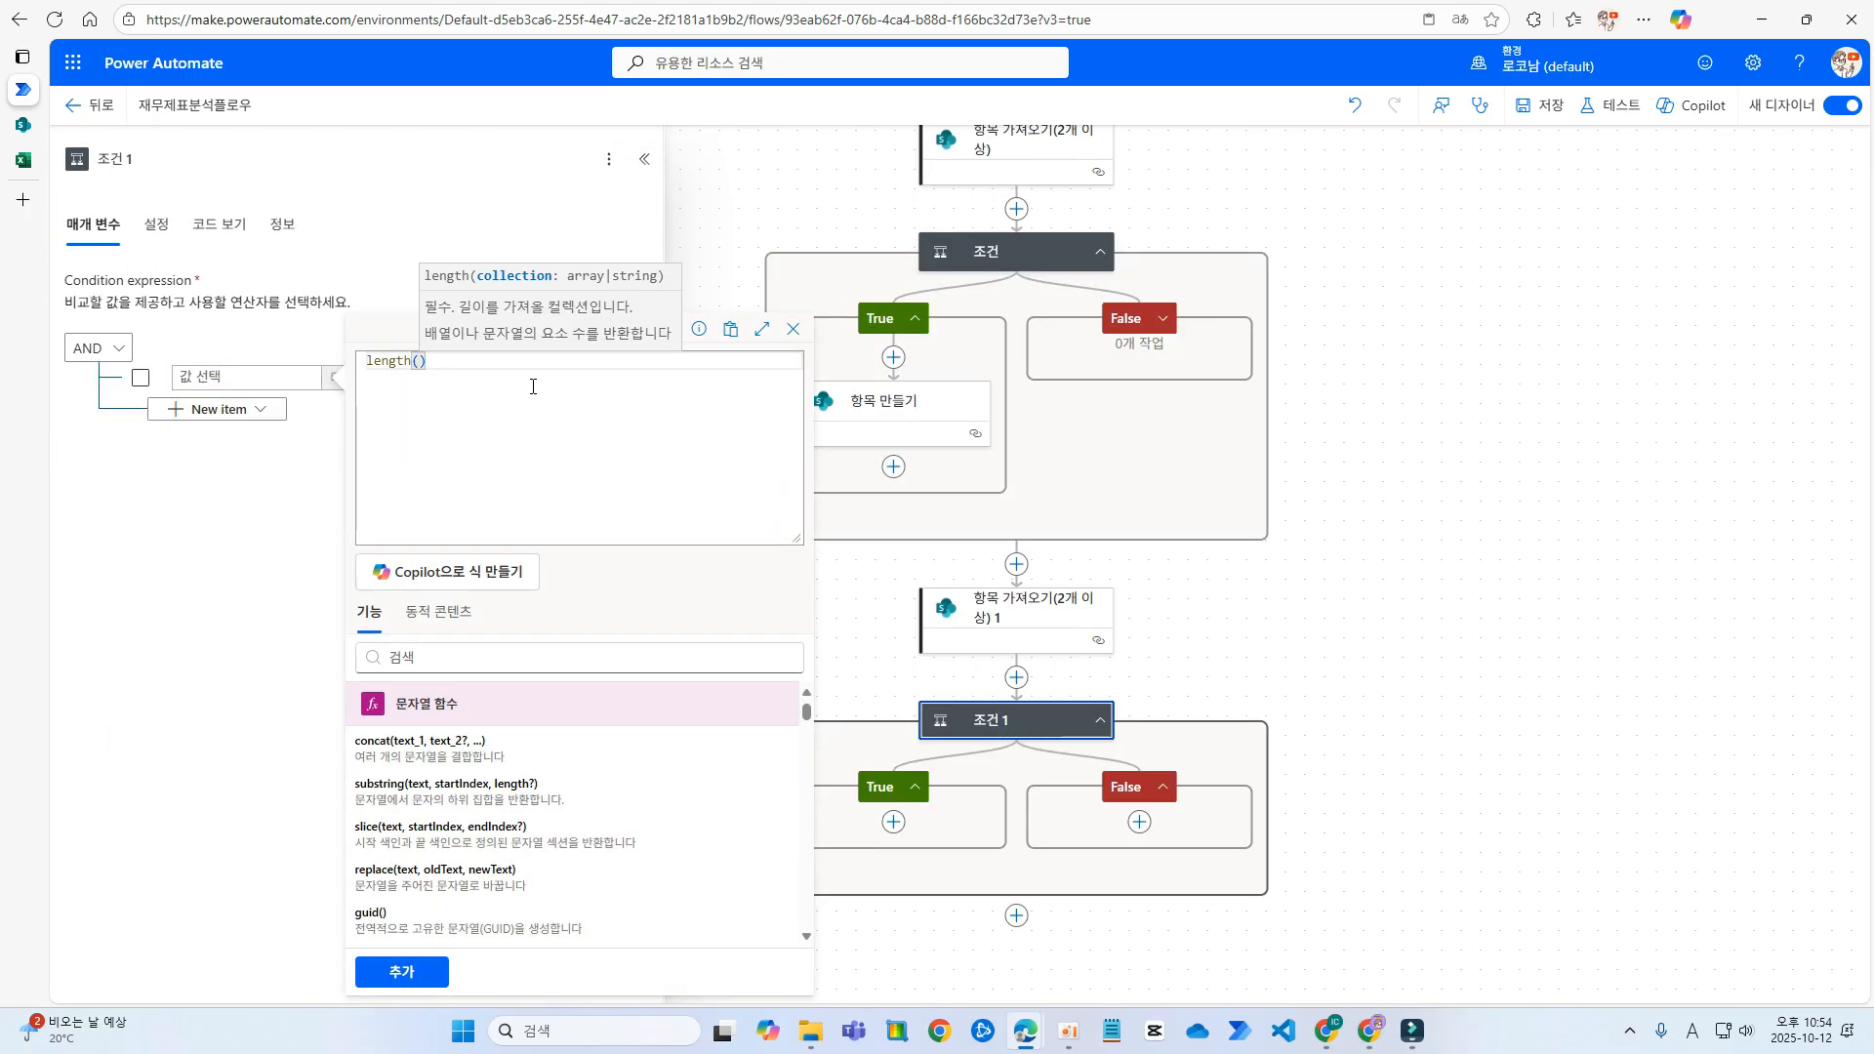
left_click(438, 611)
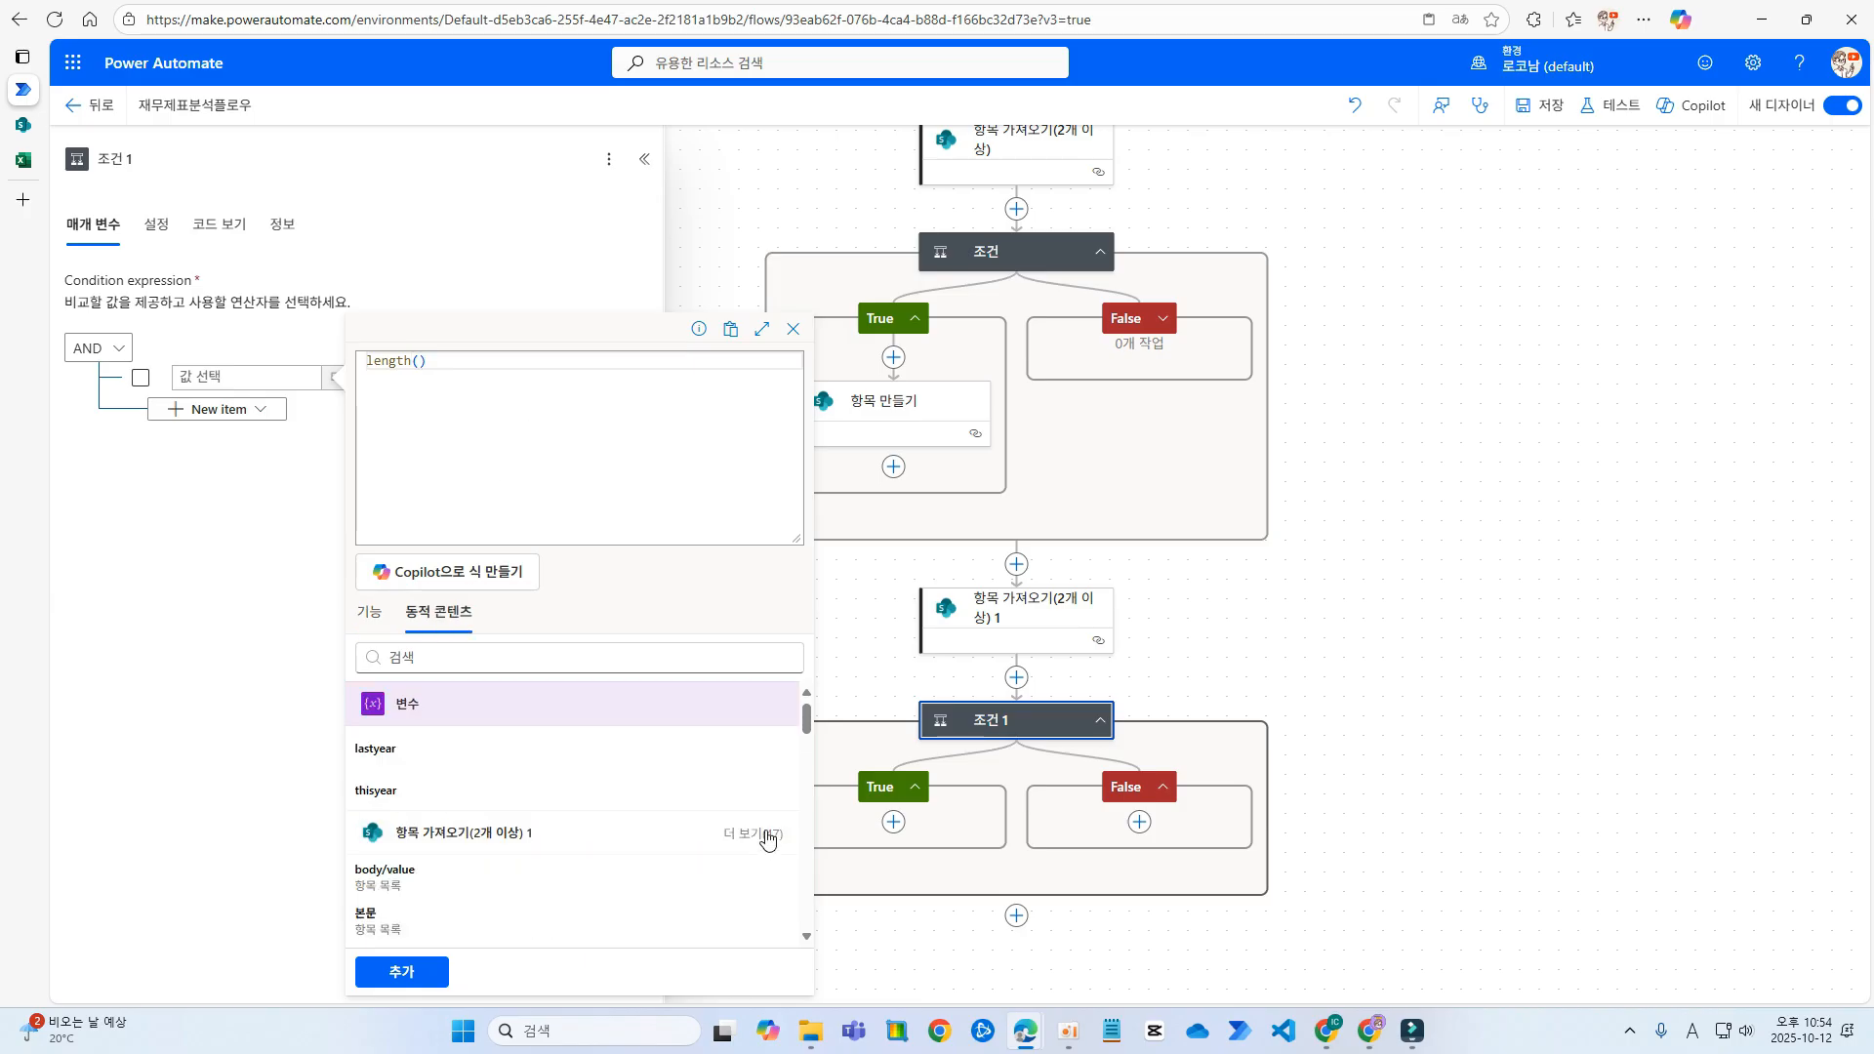
left_click(538, 906)
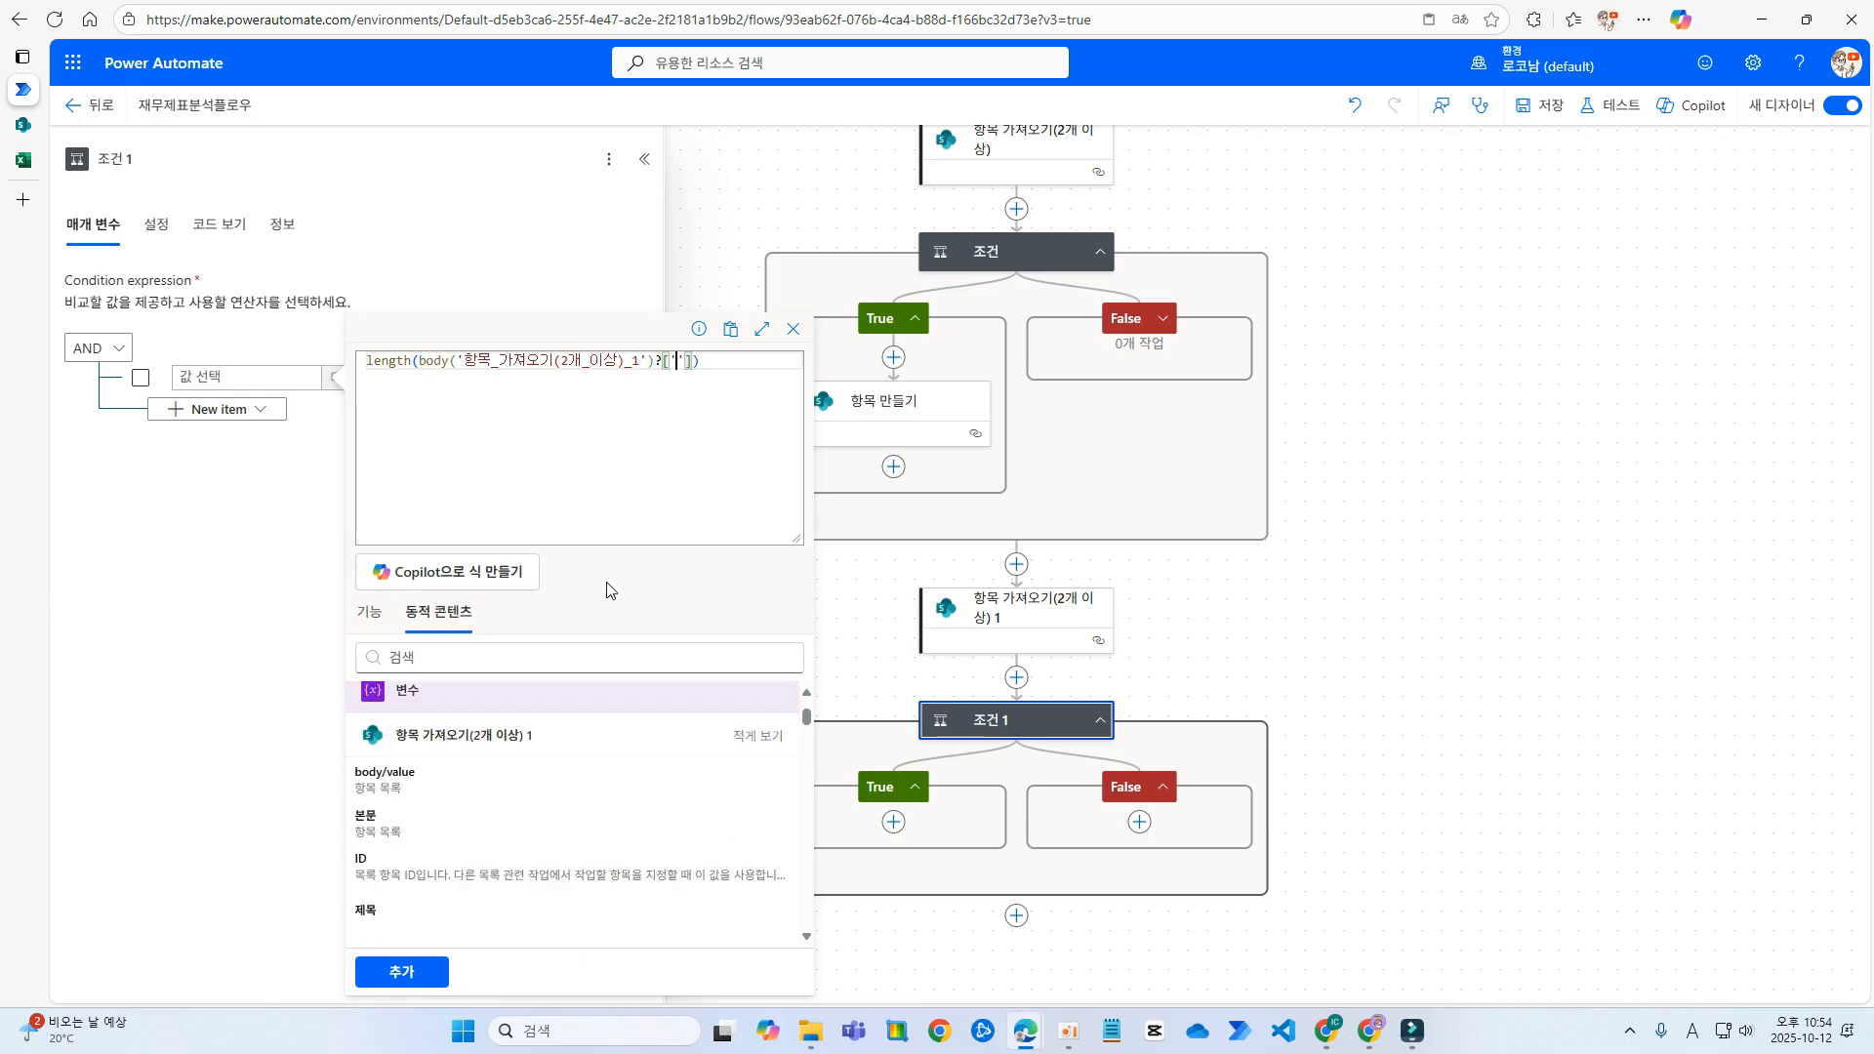
left_click(760, 414)
left_click(401, 971)
left_click(472, 380)
type("2")
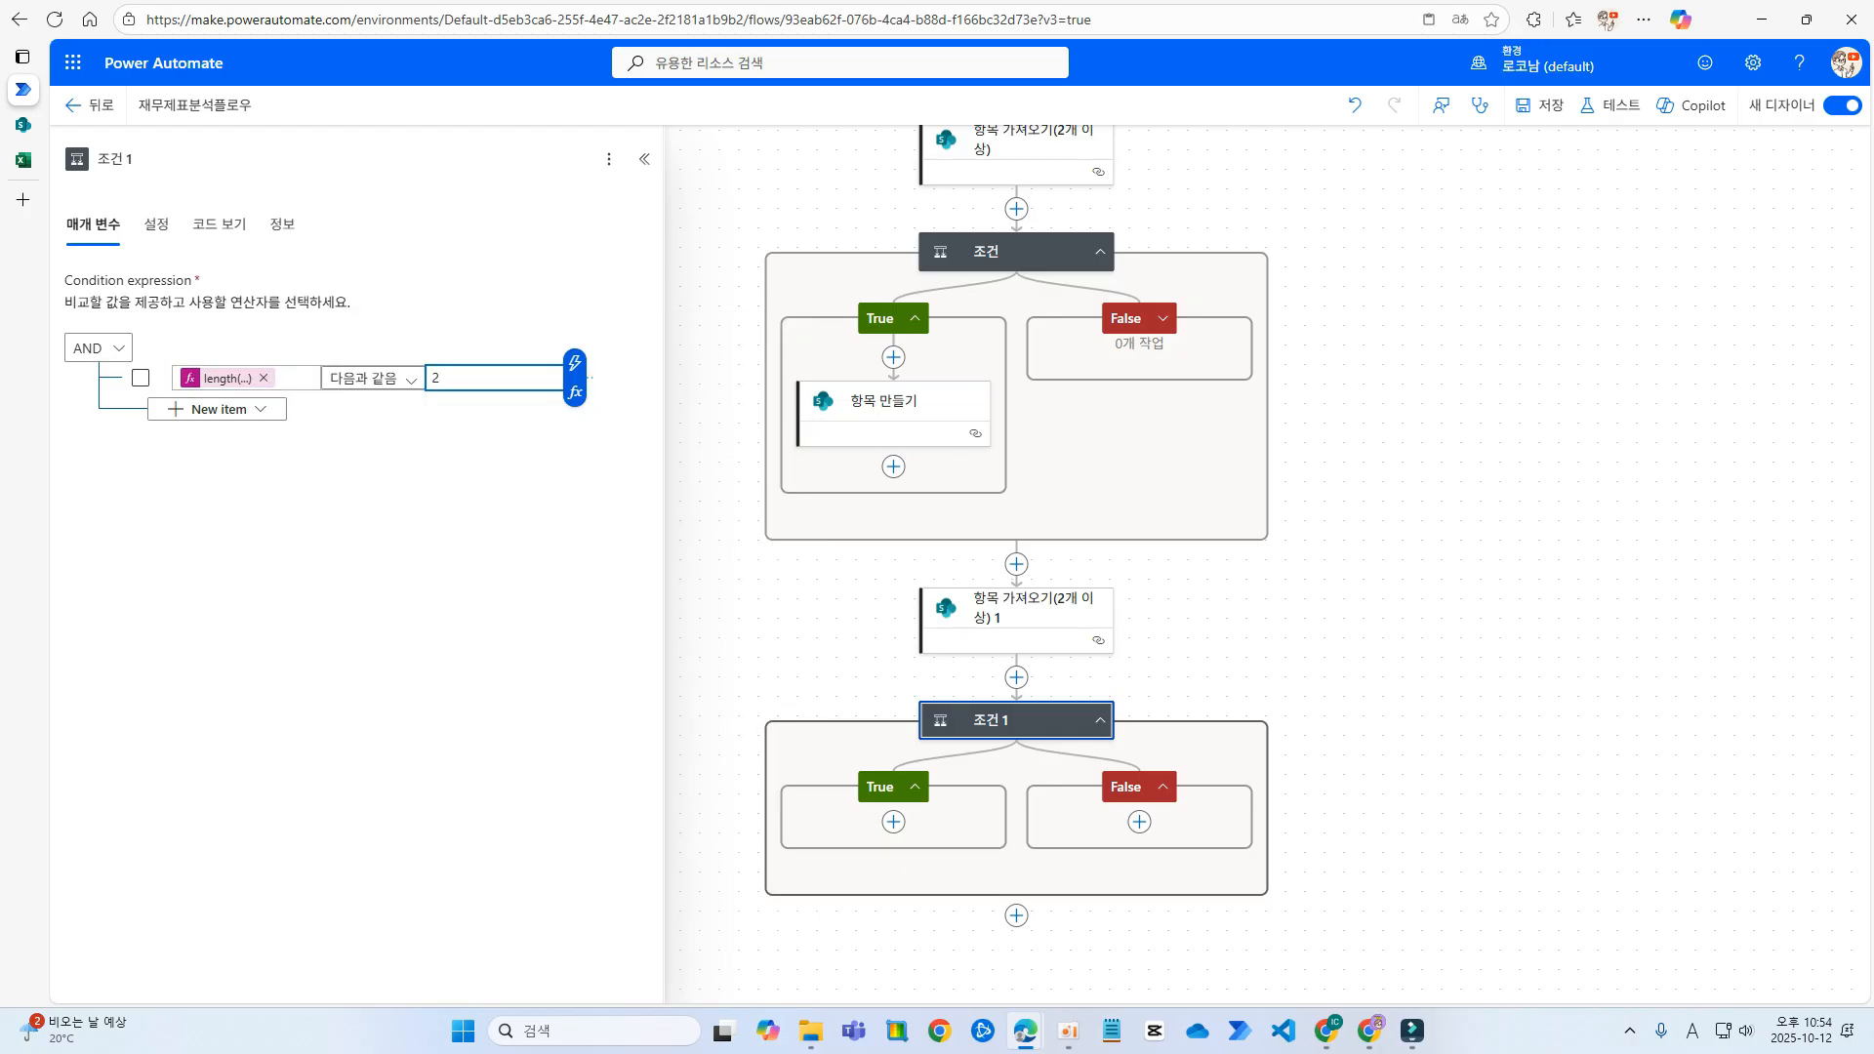
left_click(986, 720)
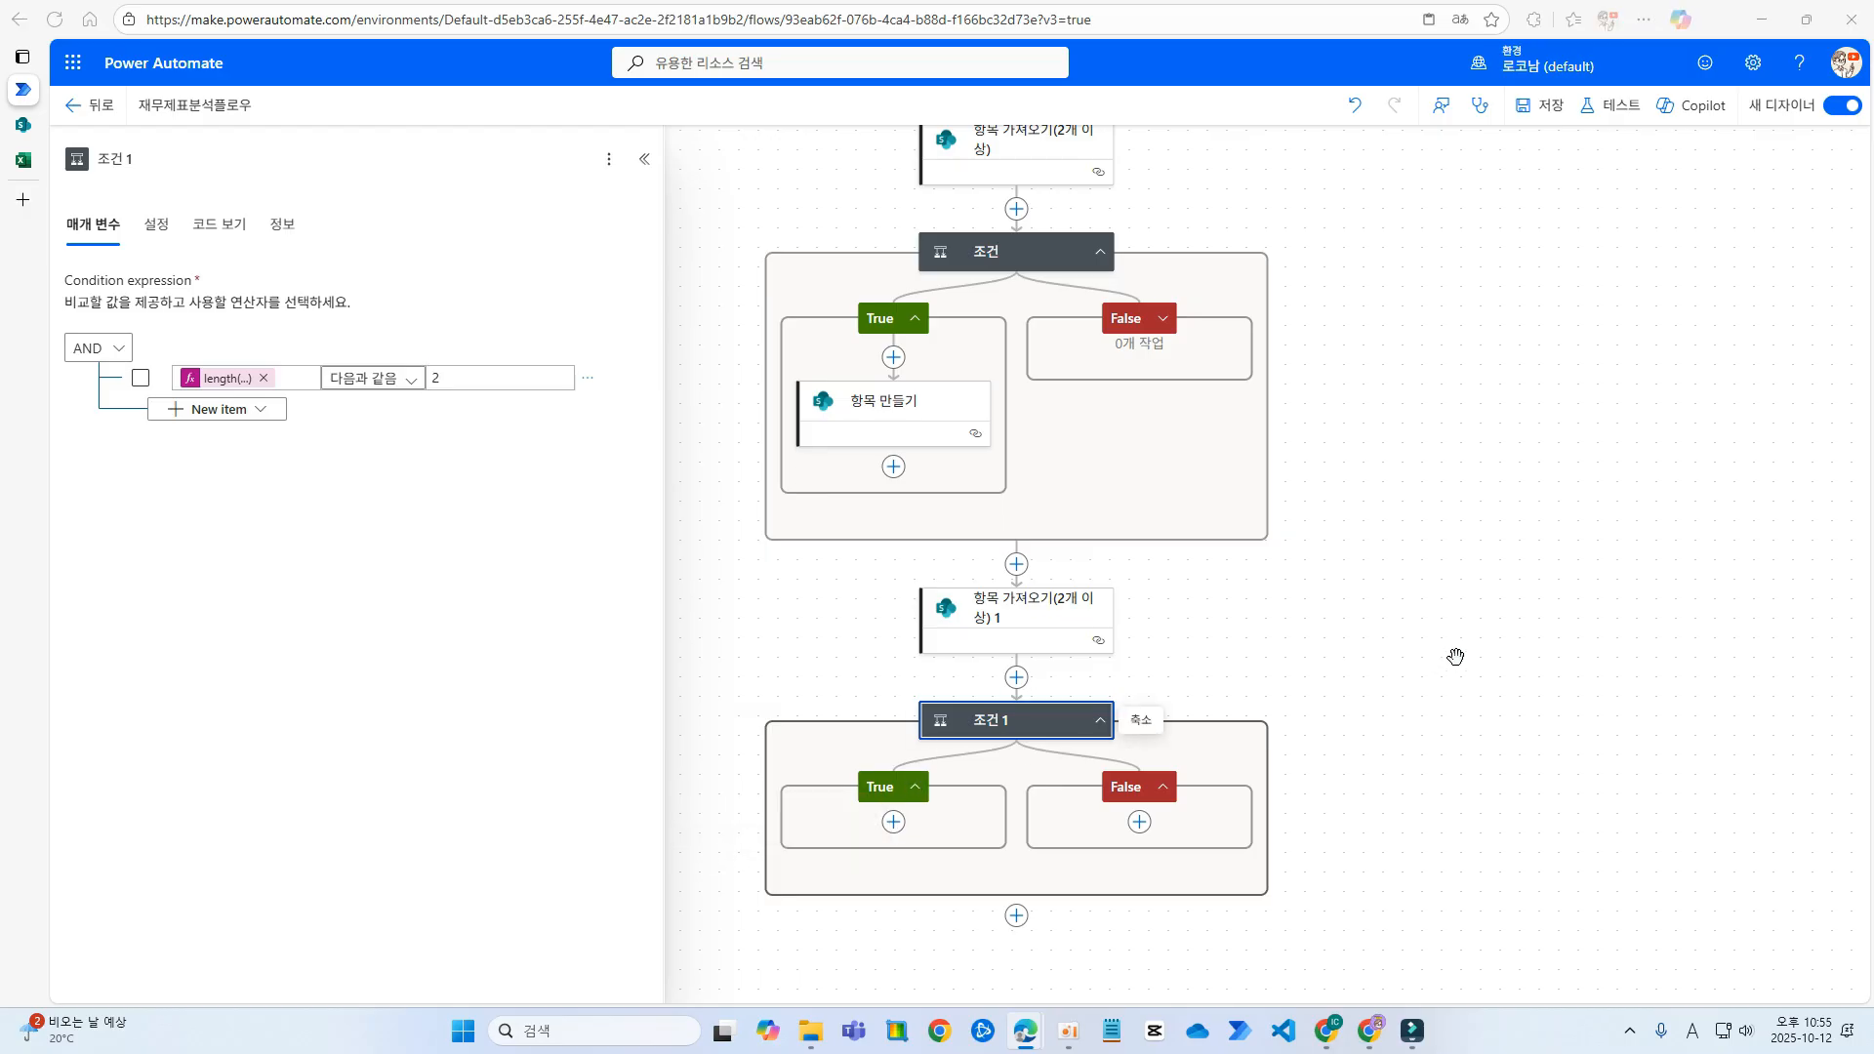
scroll(1454, 657, "down", 2)
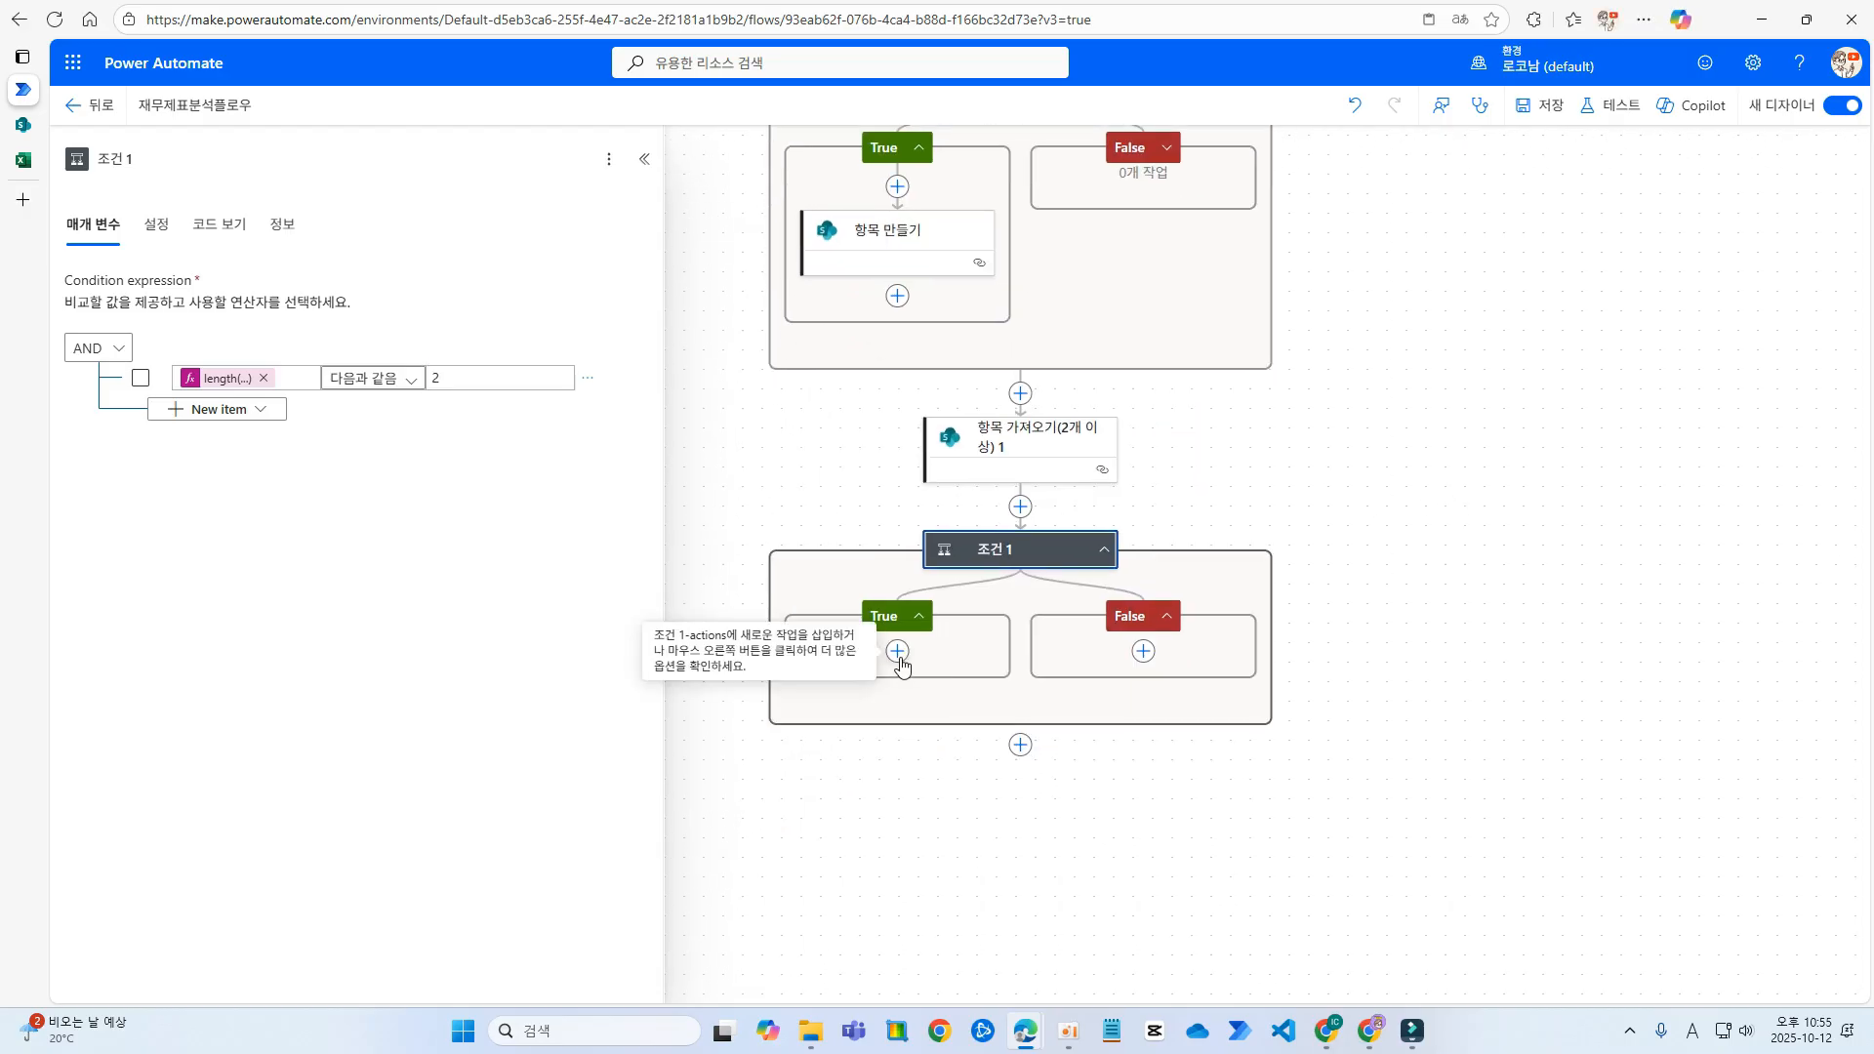
- Add a SharePoint 파일 복사 action to 조건 1's True branch, copying /samplefile/excelsample.xlsx from the 로코남 site
left_click(897, 651)
left_click(203, 382)
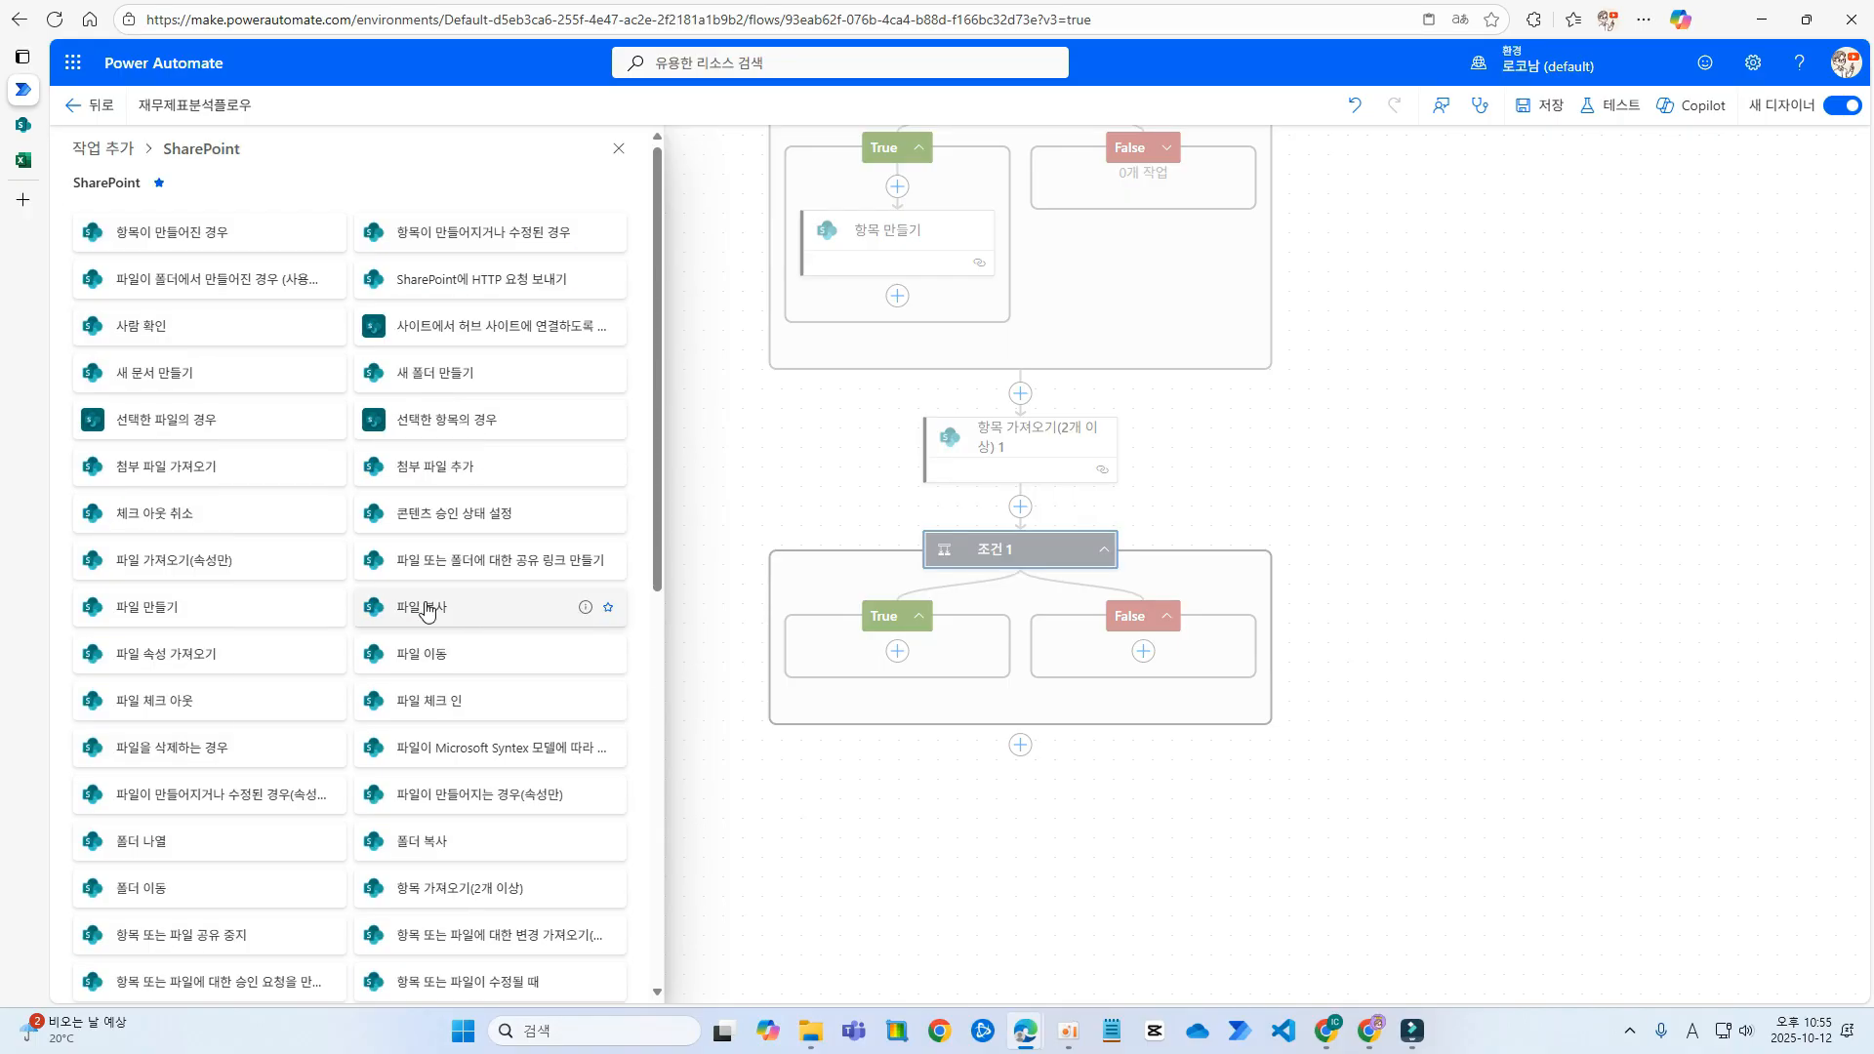
left_click(426, 607)
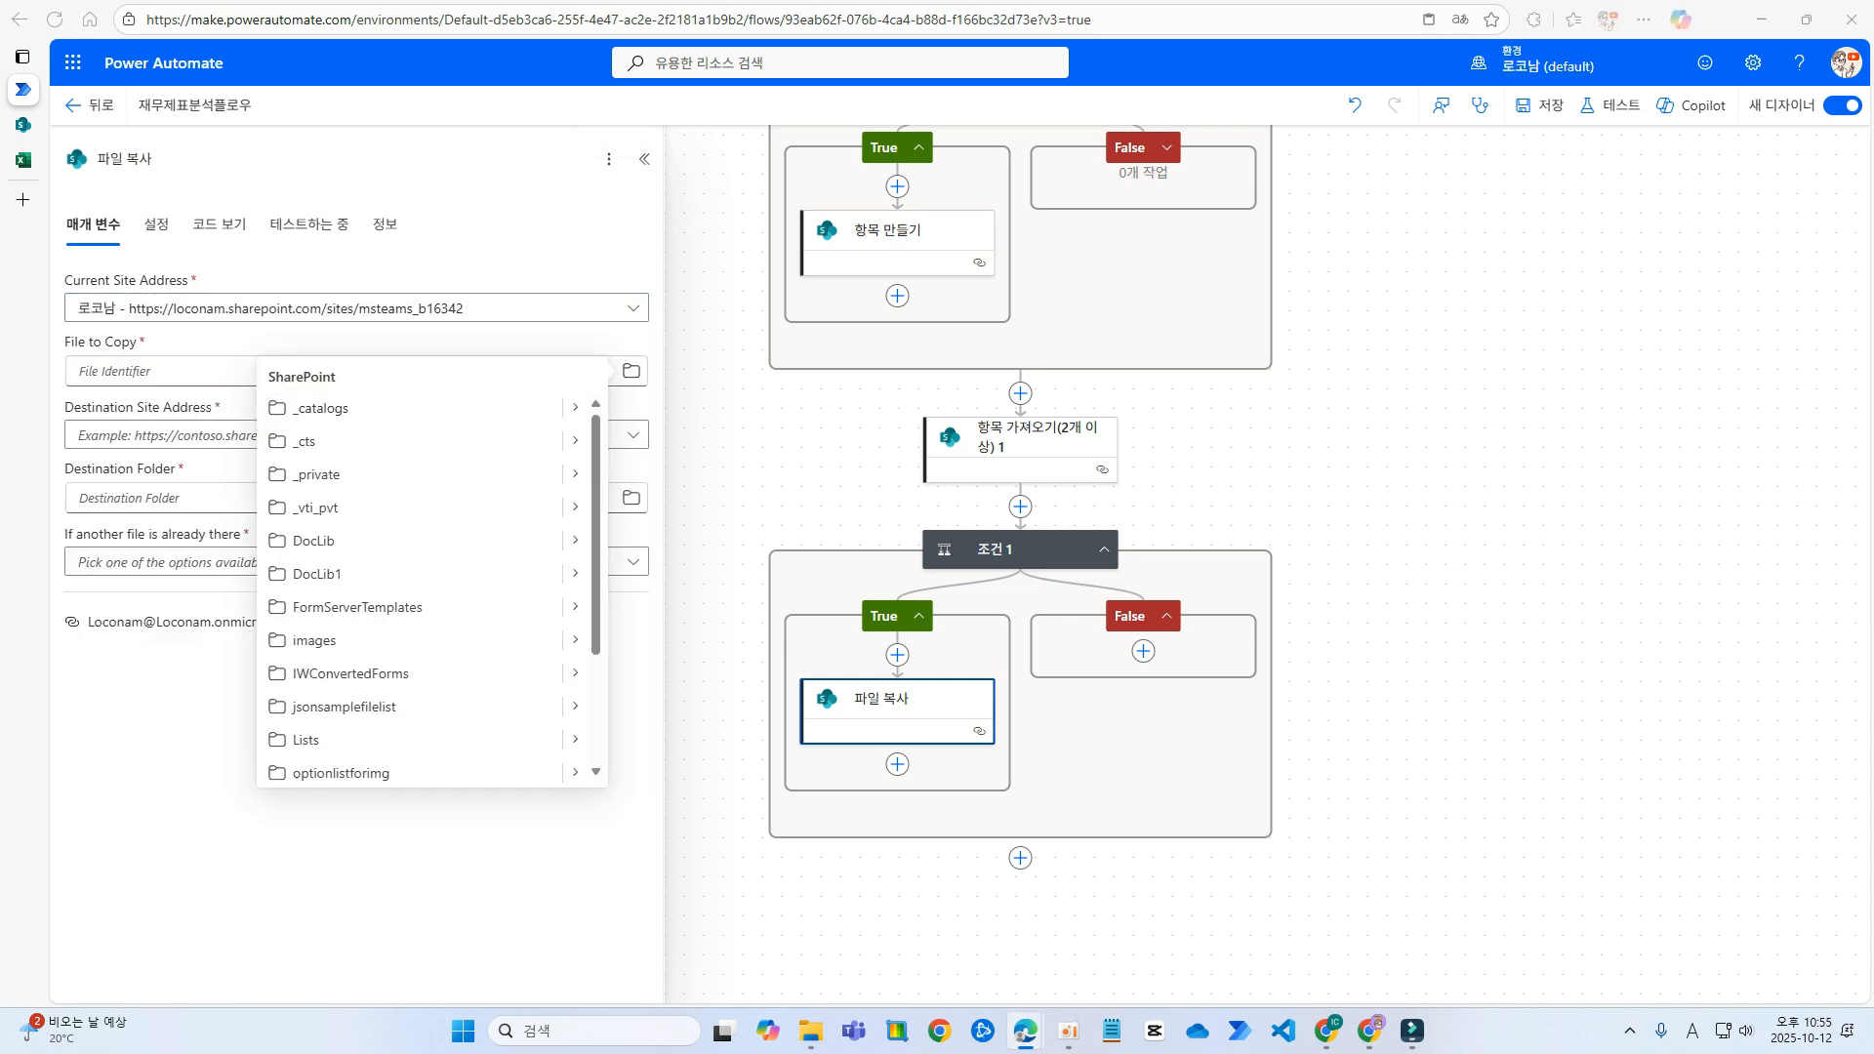
scroll(352, 644, "down", 3)
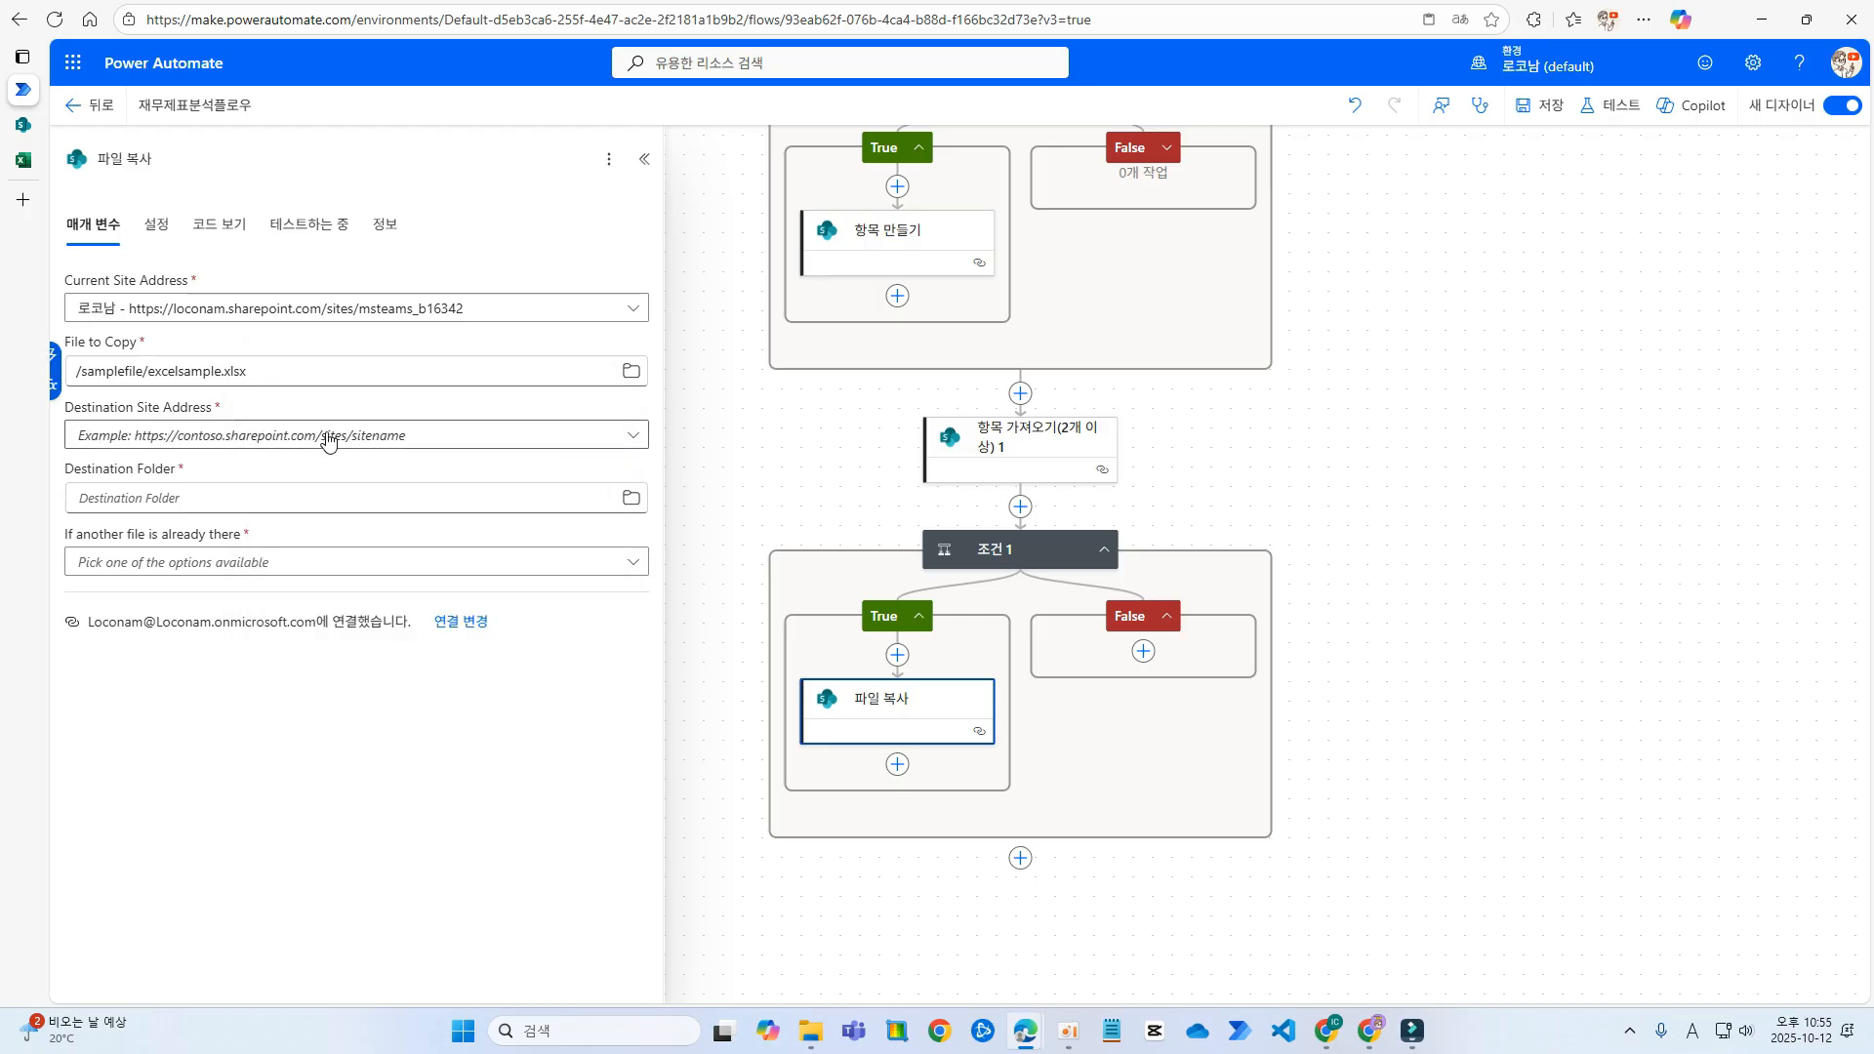
- Set the copy destination to the 로코남 site's /samplefile folder with Copy with a new name for existing files, and save the flow
left_click(356, 441)
left_click(234, 648)
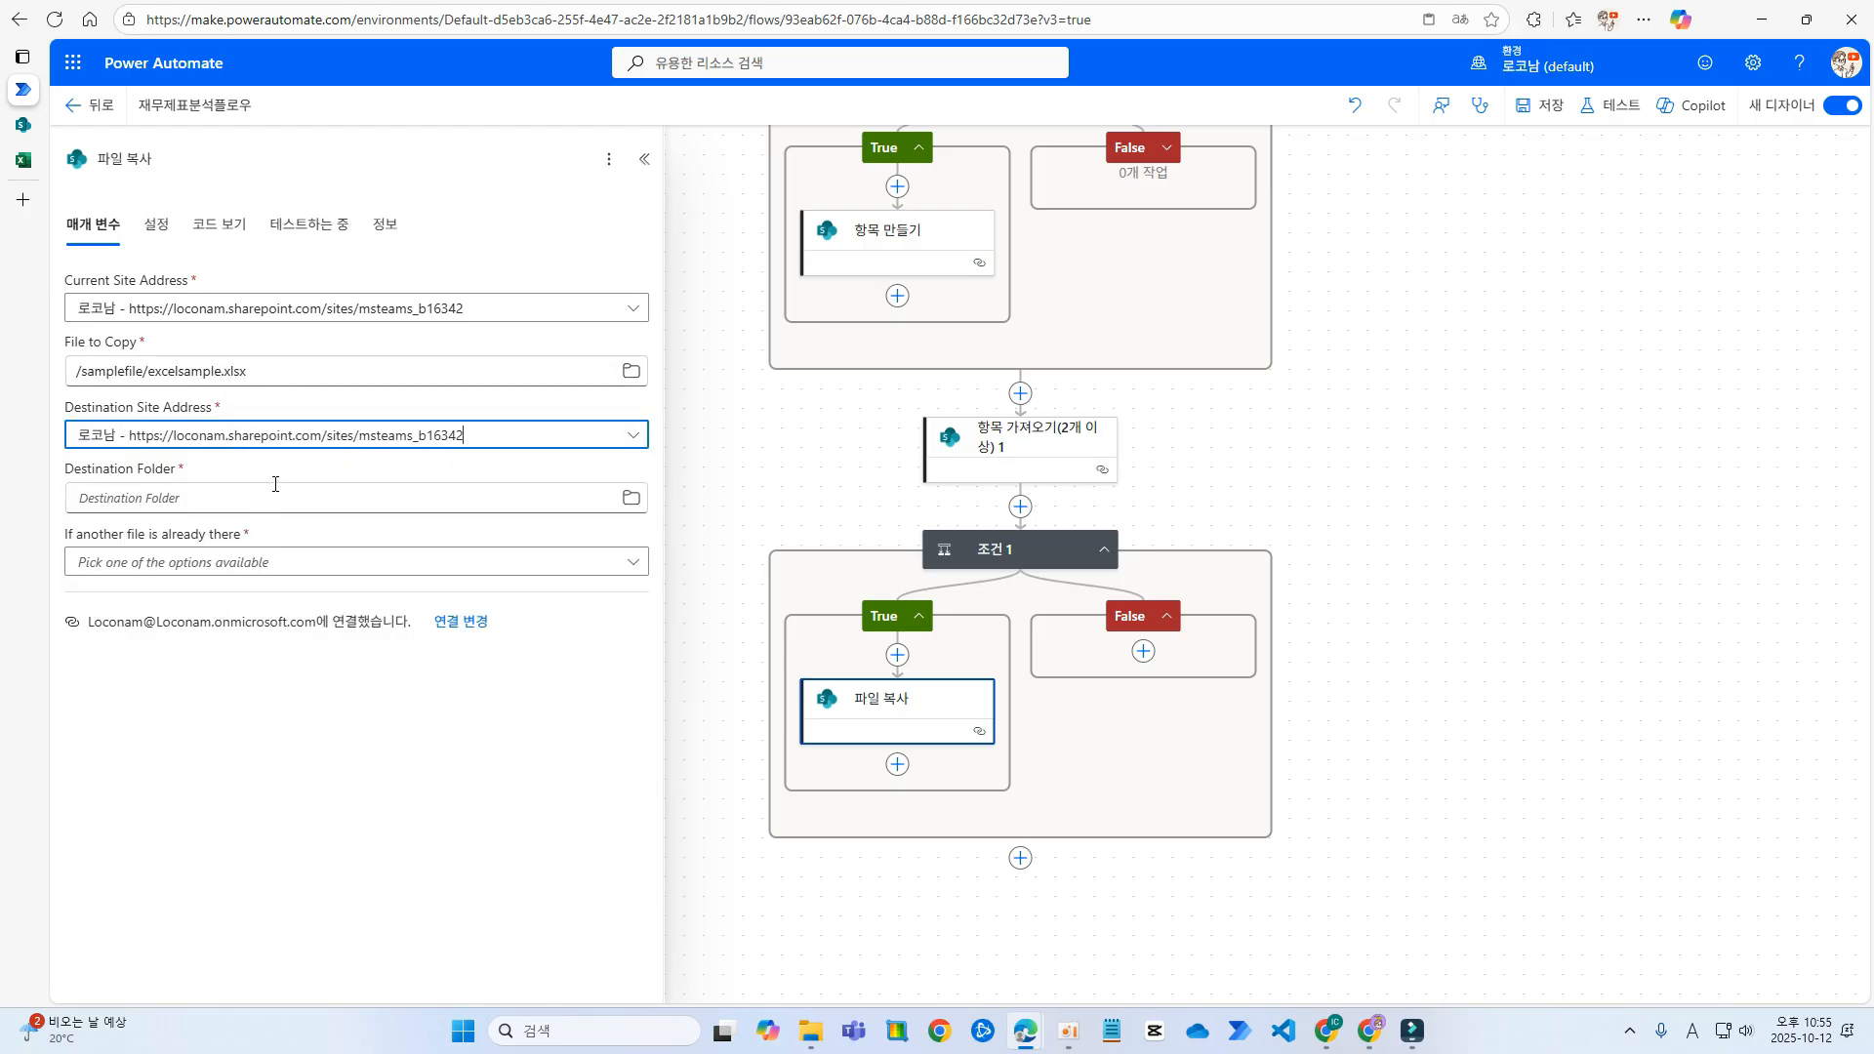
left_click(419, 500)
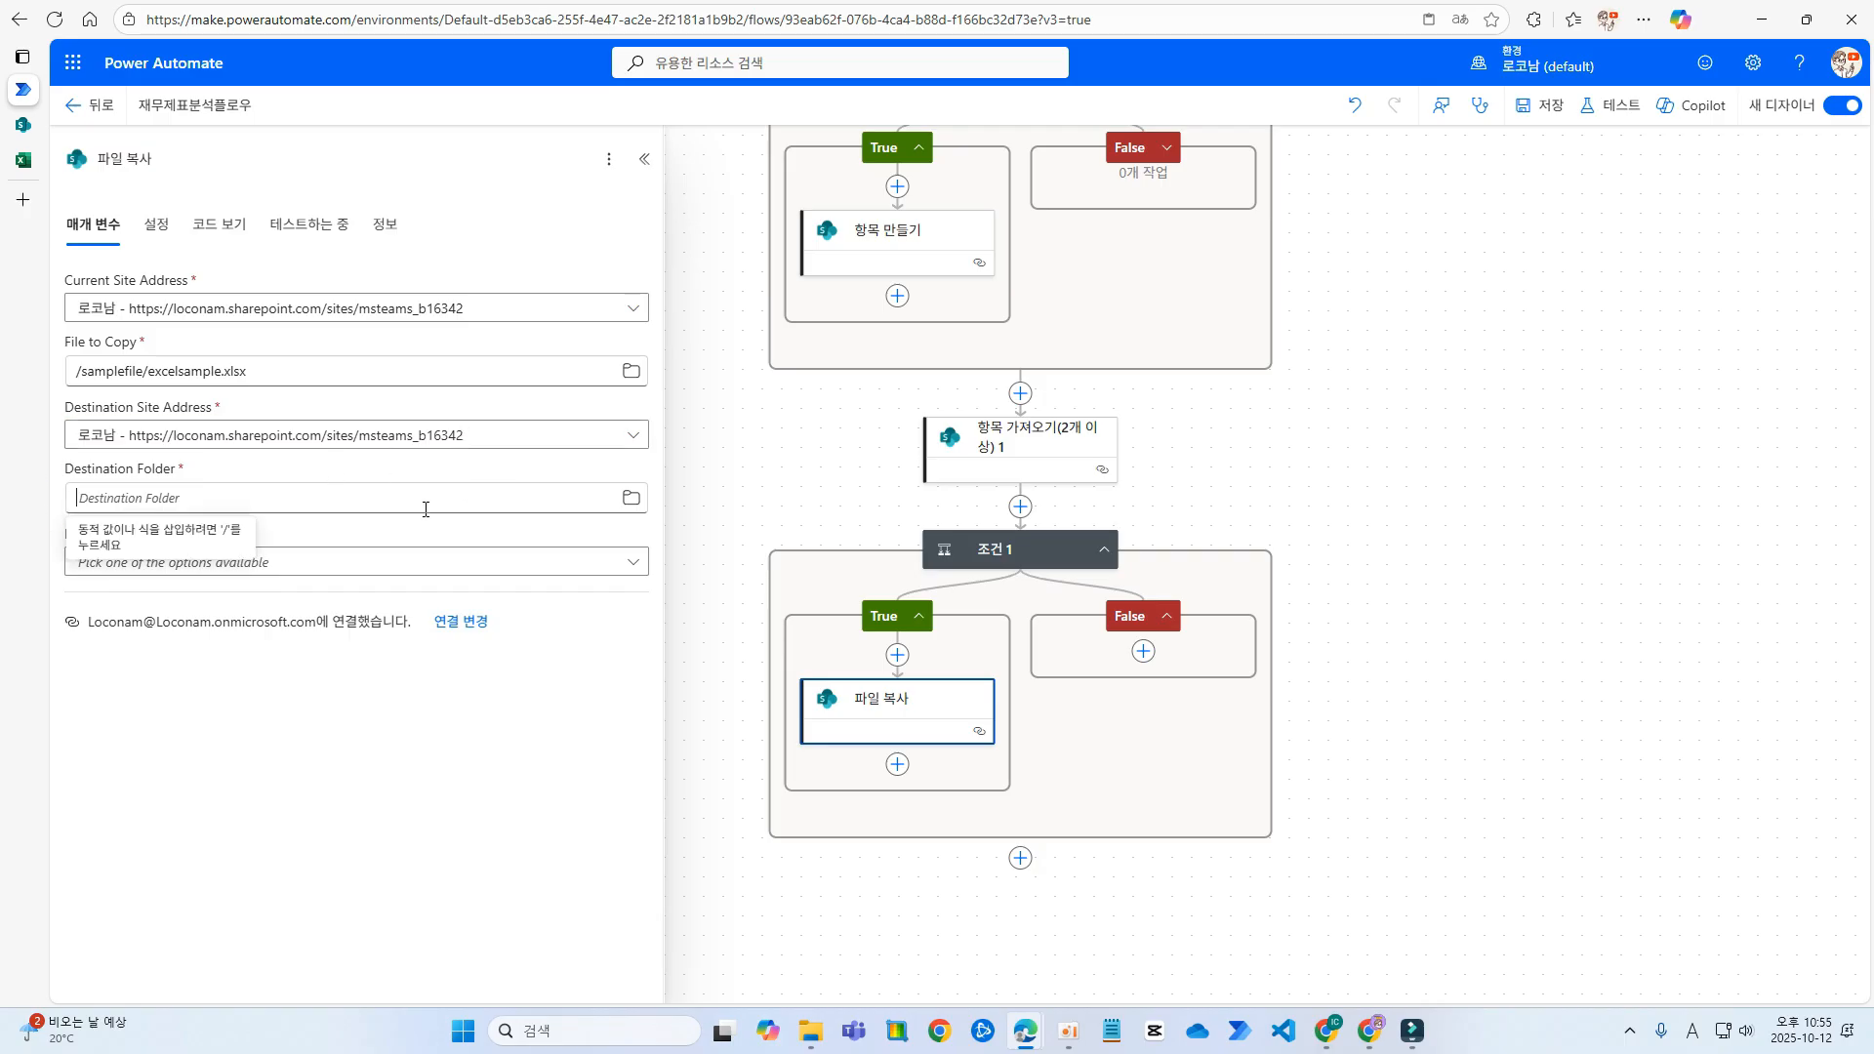
left_click(630, 498)
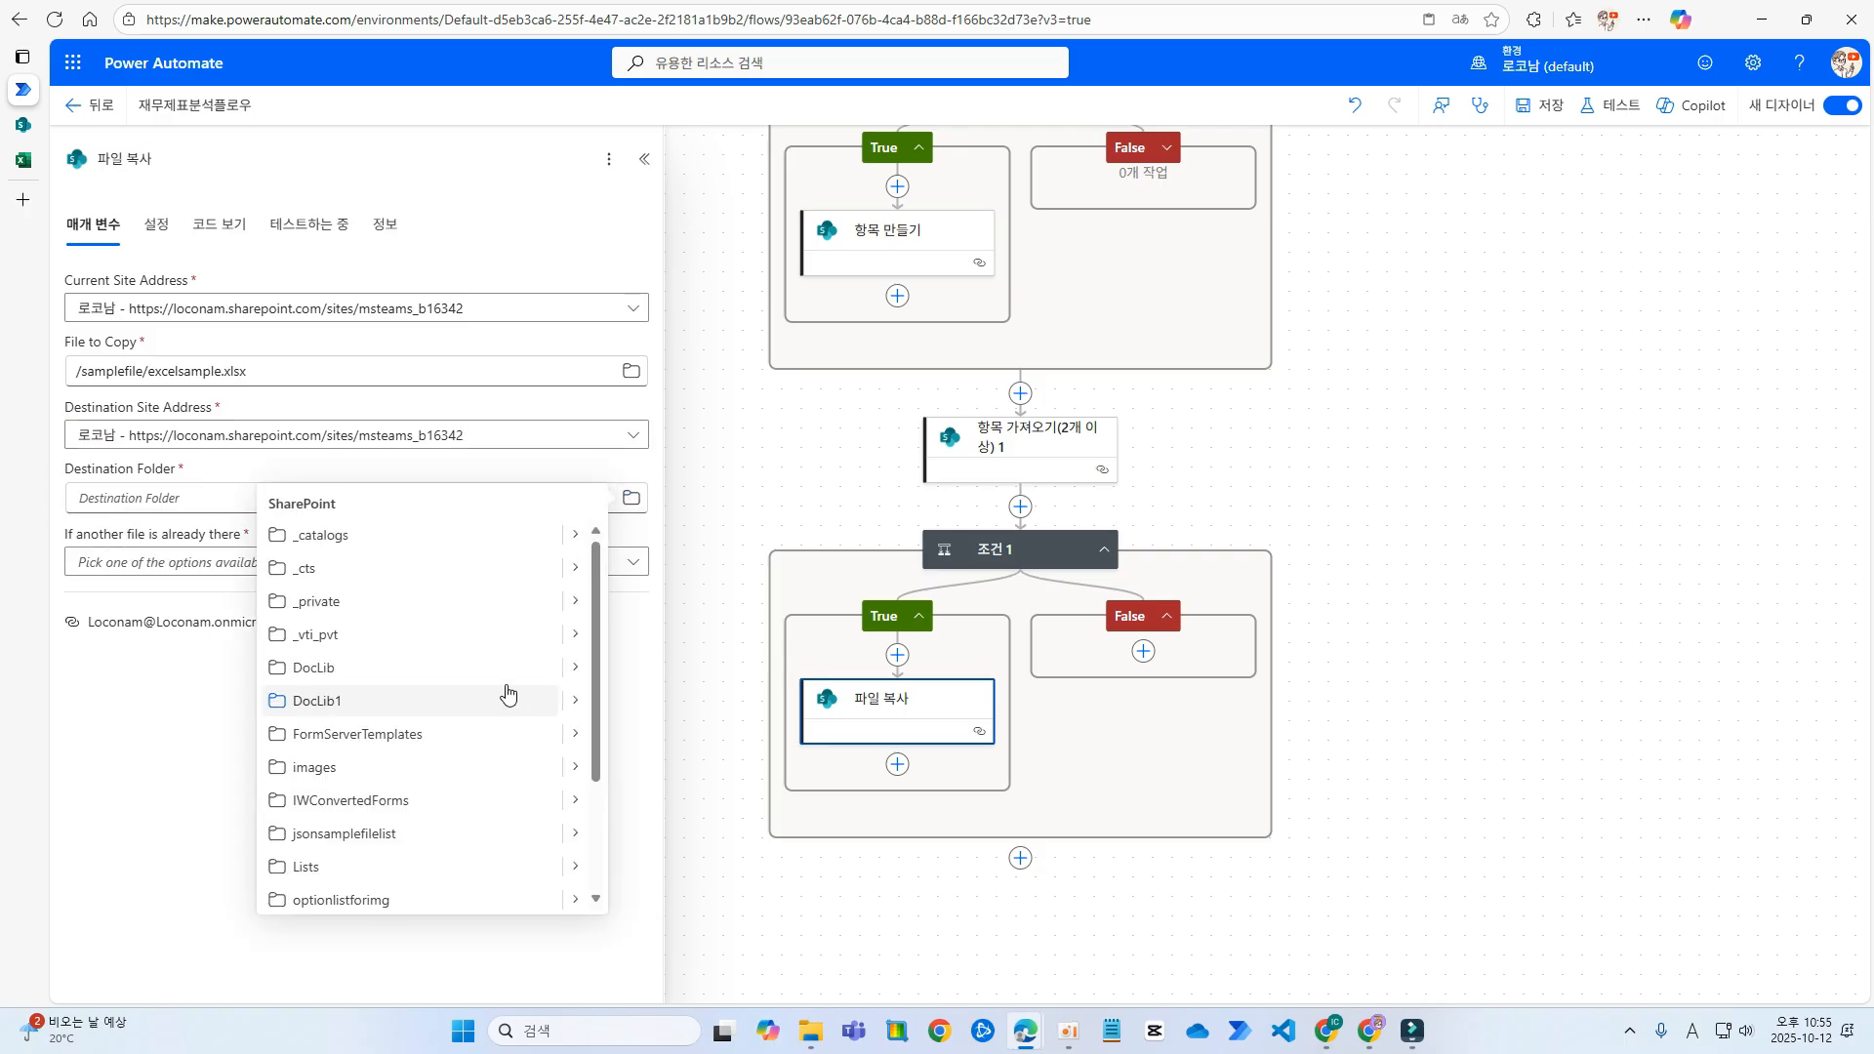
left_click(472, 828)
left_click(156, 562)
left_click(200, 598)
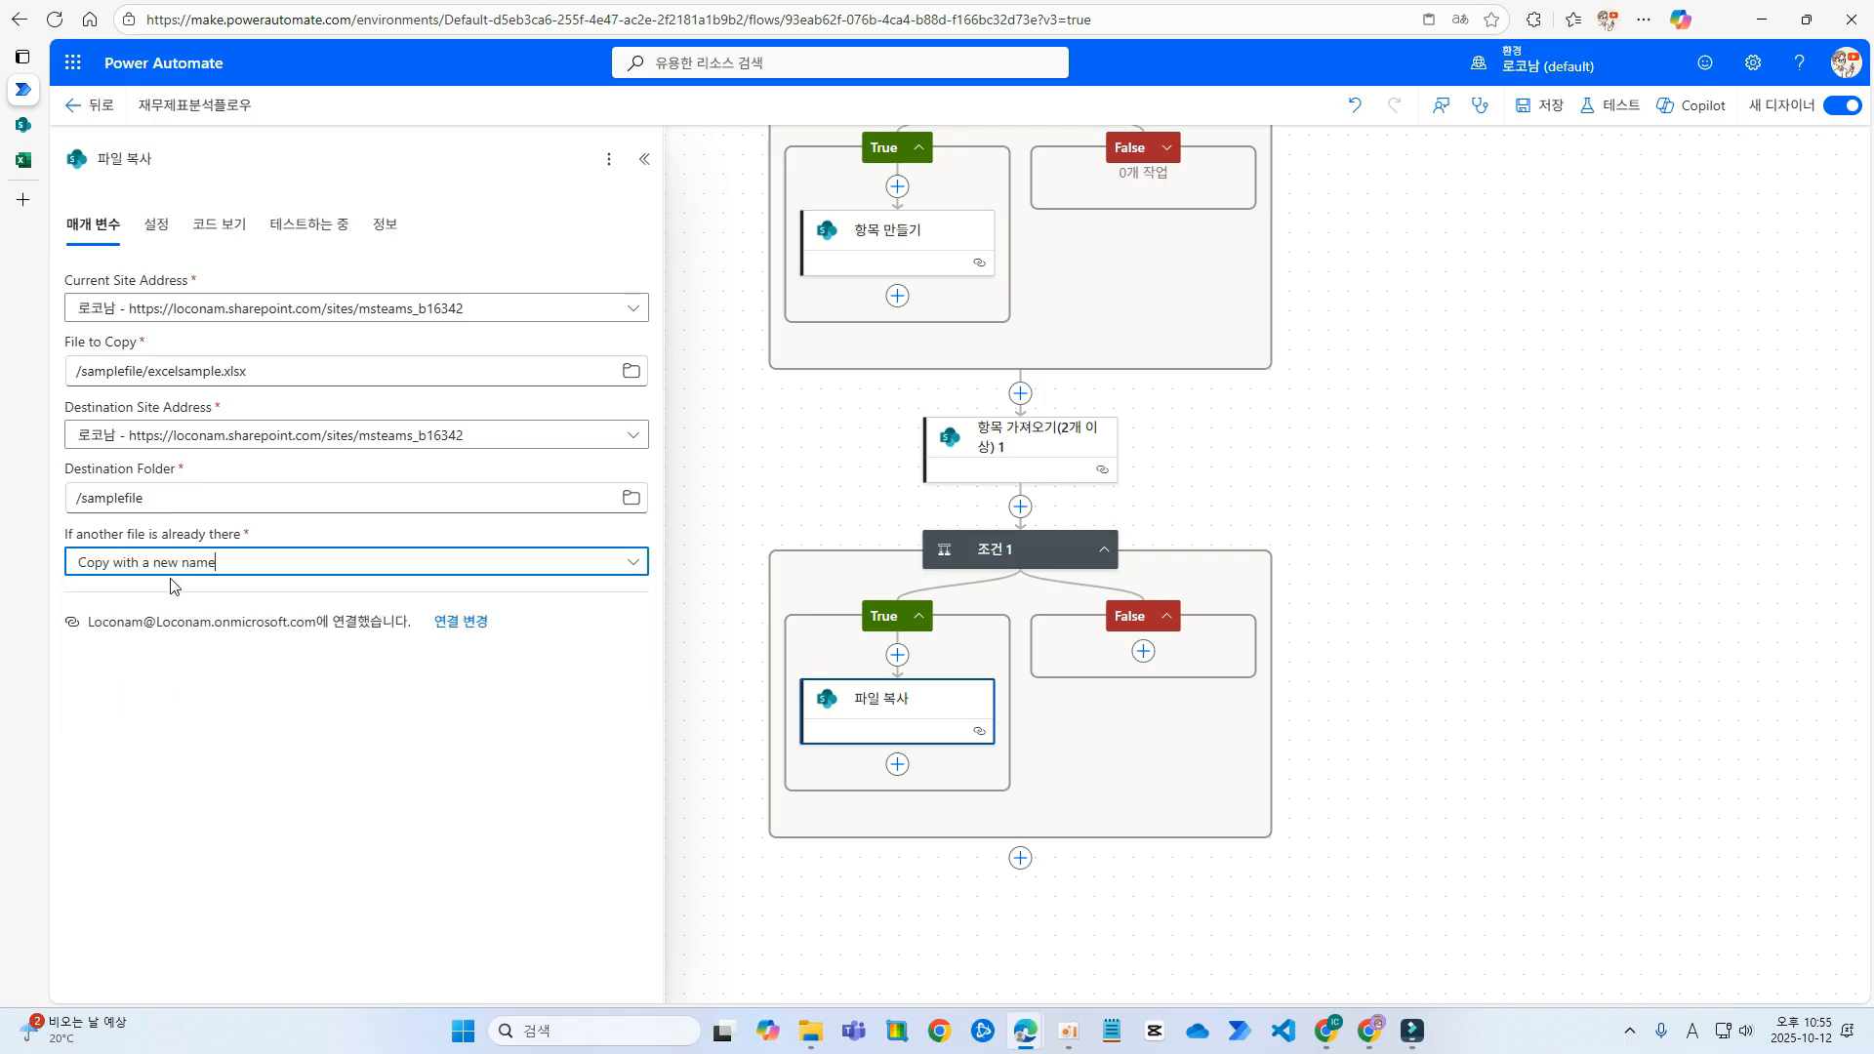
left_click(1525, 110)
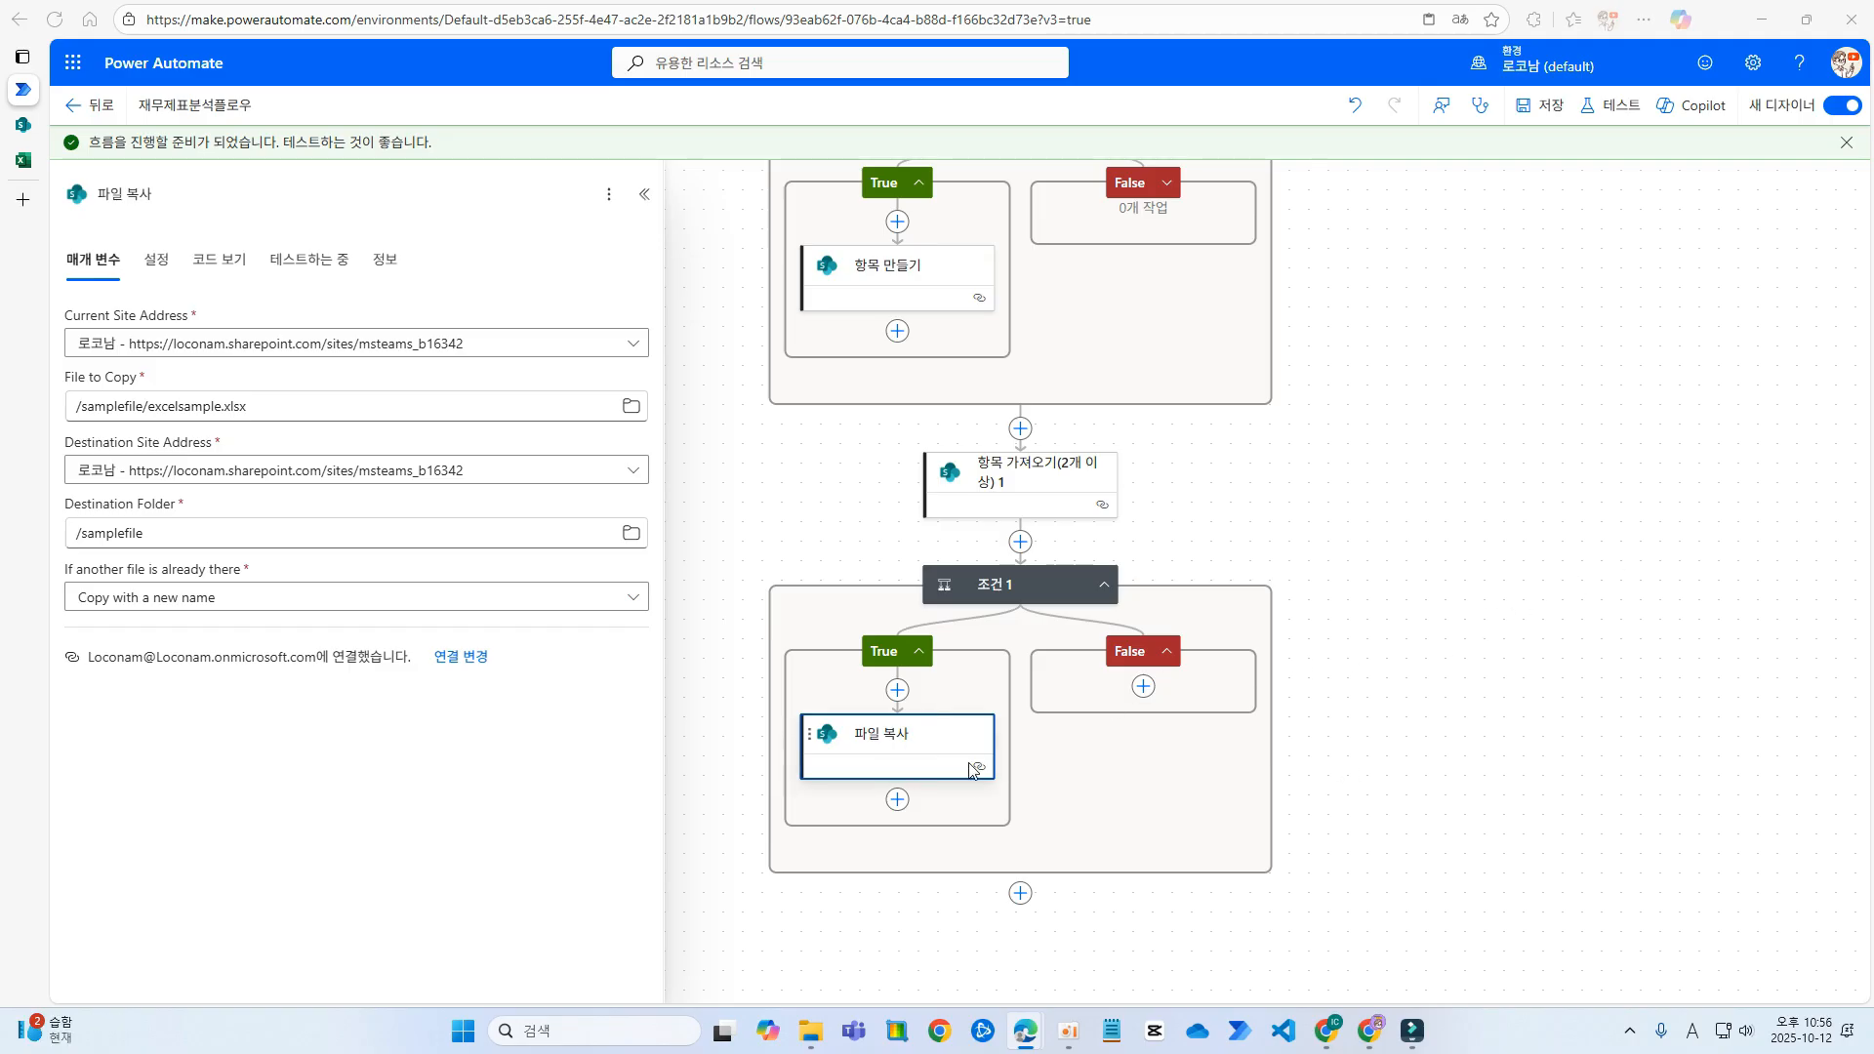
- Add a JSON 구문 분석 action below 파일 복사 in the True branch of 조건 1
scroll(1468, 594, "up", 3)
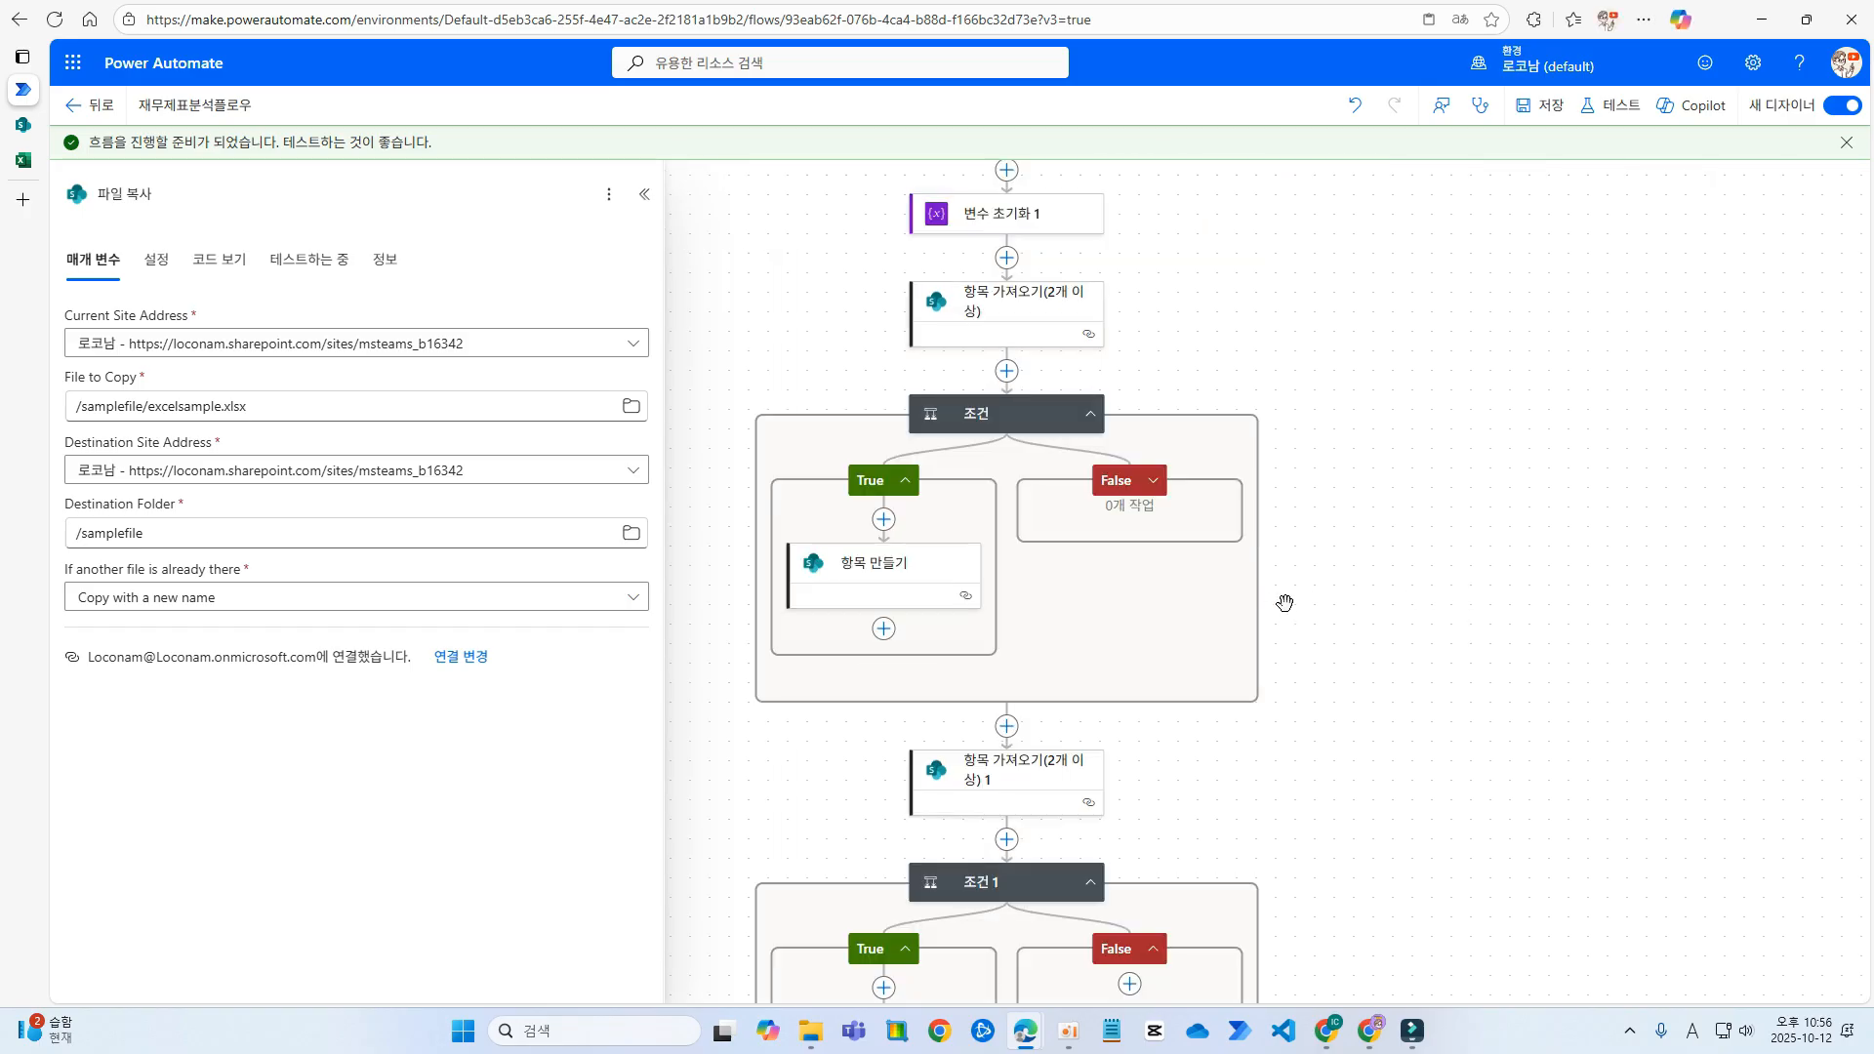
scroll(1469, 493, "down", 3)
scroll(1121, 368, "up", 3)
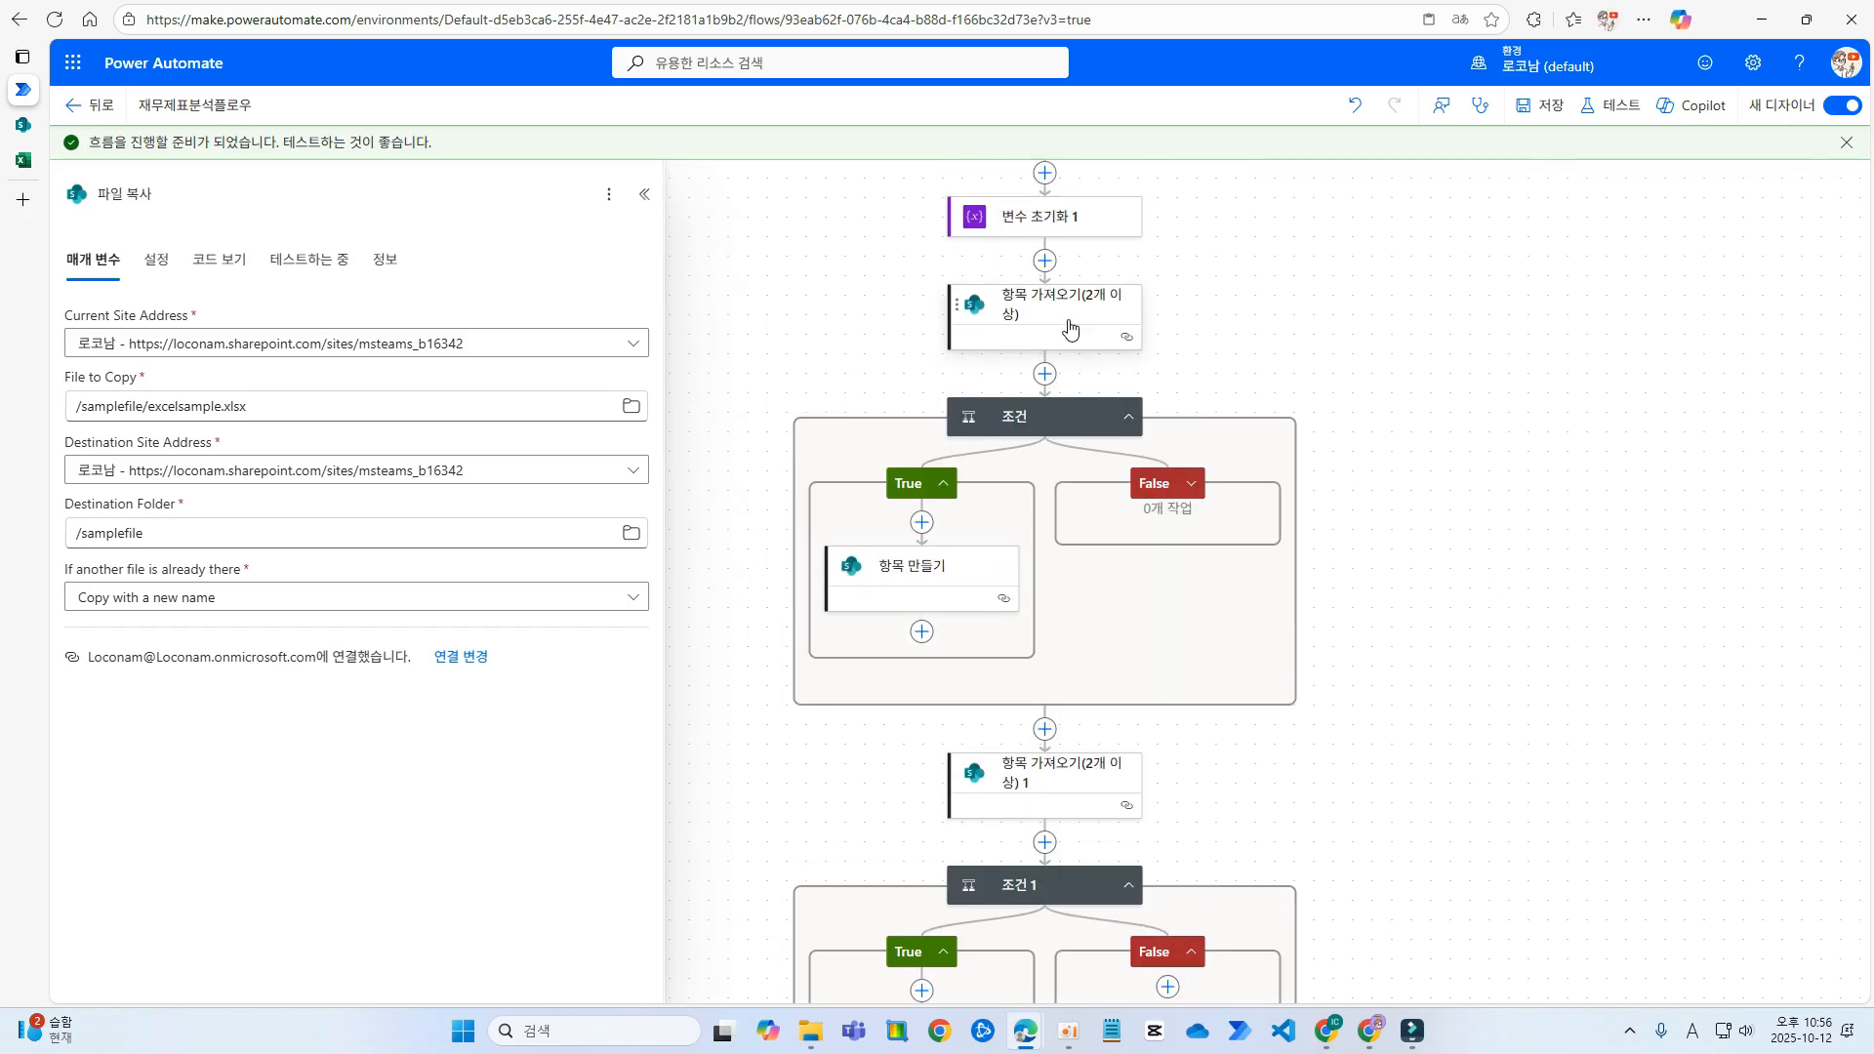
scroll(1415, 585, "up", 1)
scroll(1481, 605, "down", 3)
scroll(1483, 582, "down", 3)
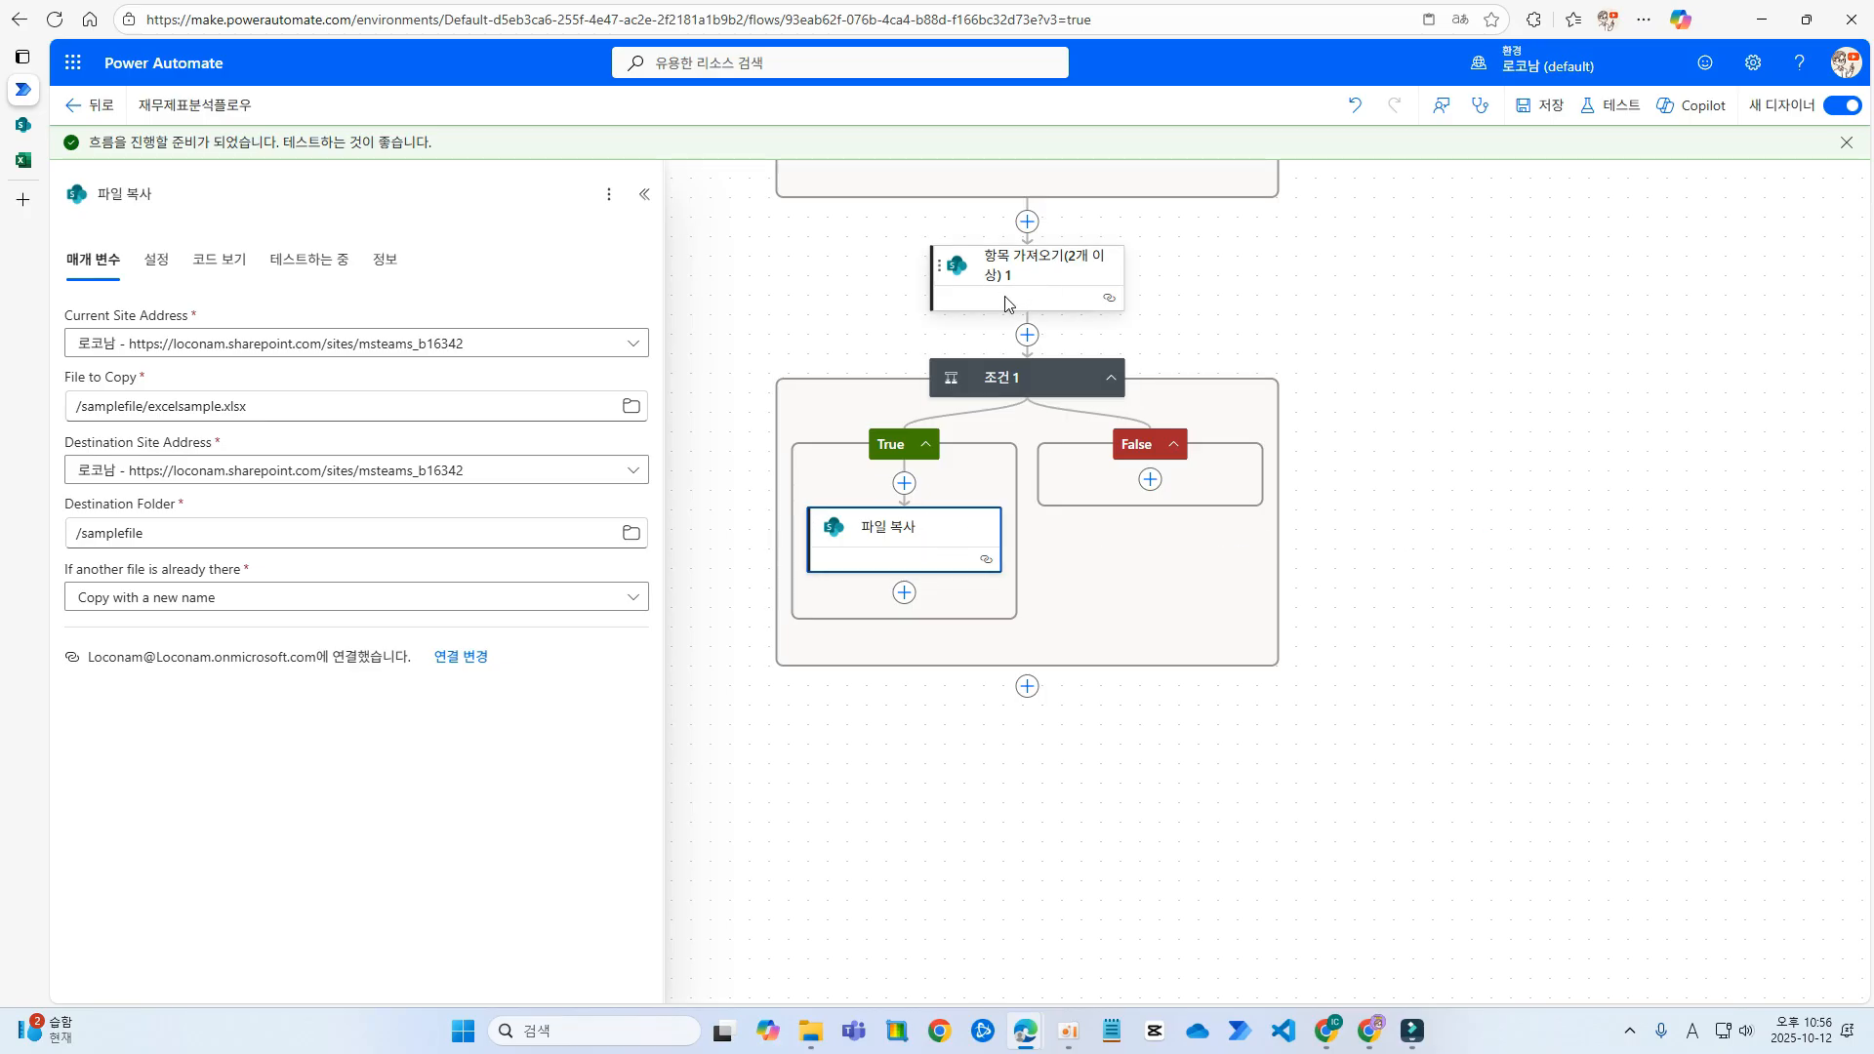
left_click(904, 592)
left_click(398, 322)
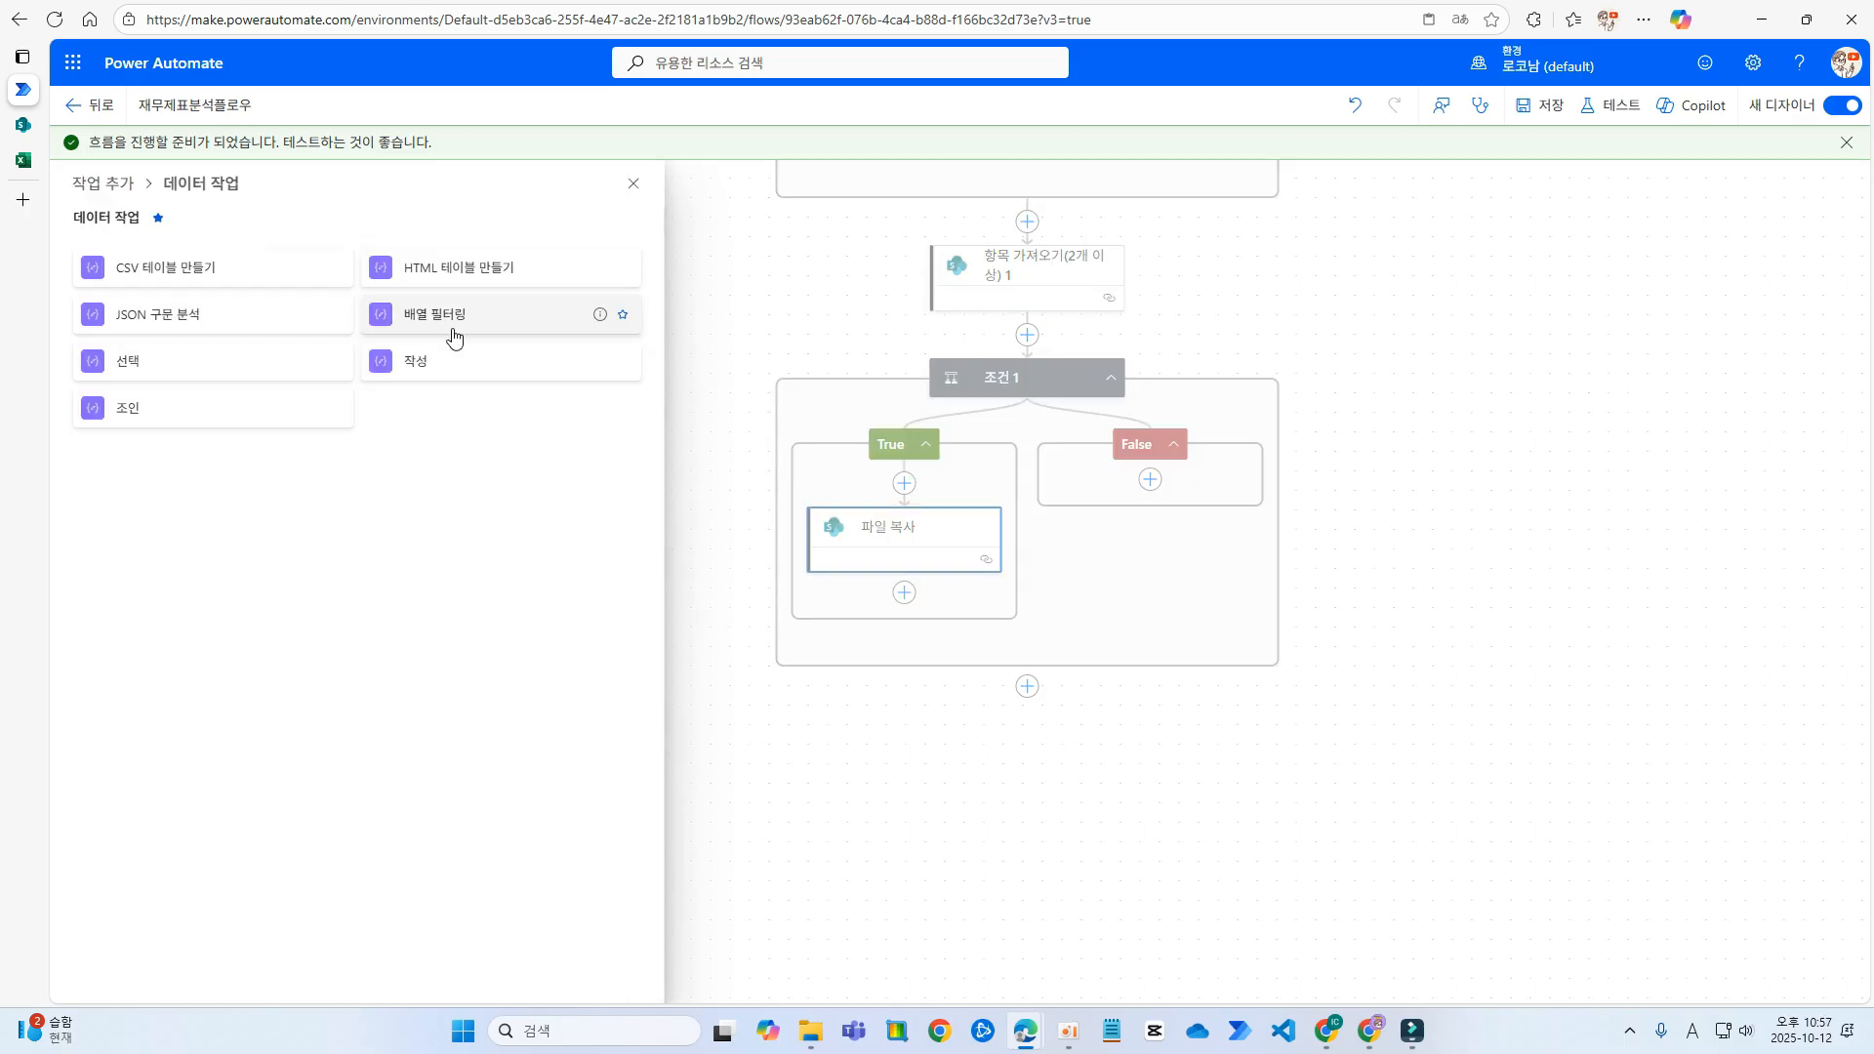
left_click(127, 314)
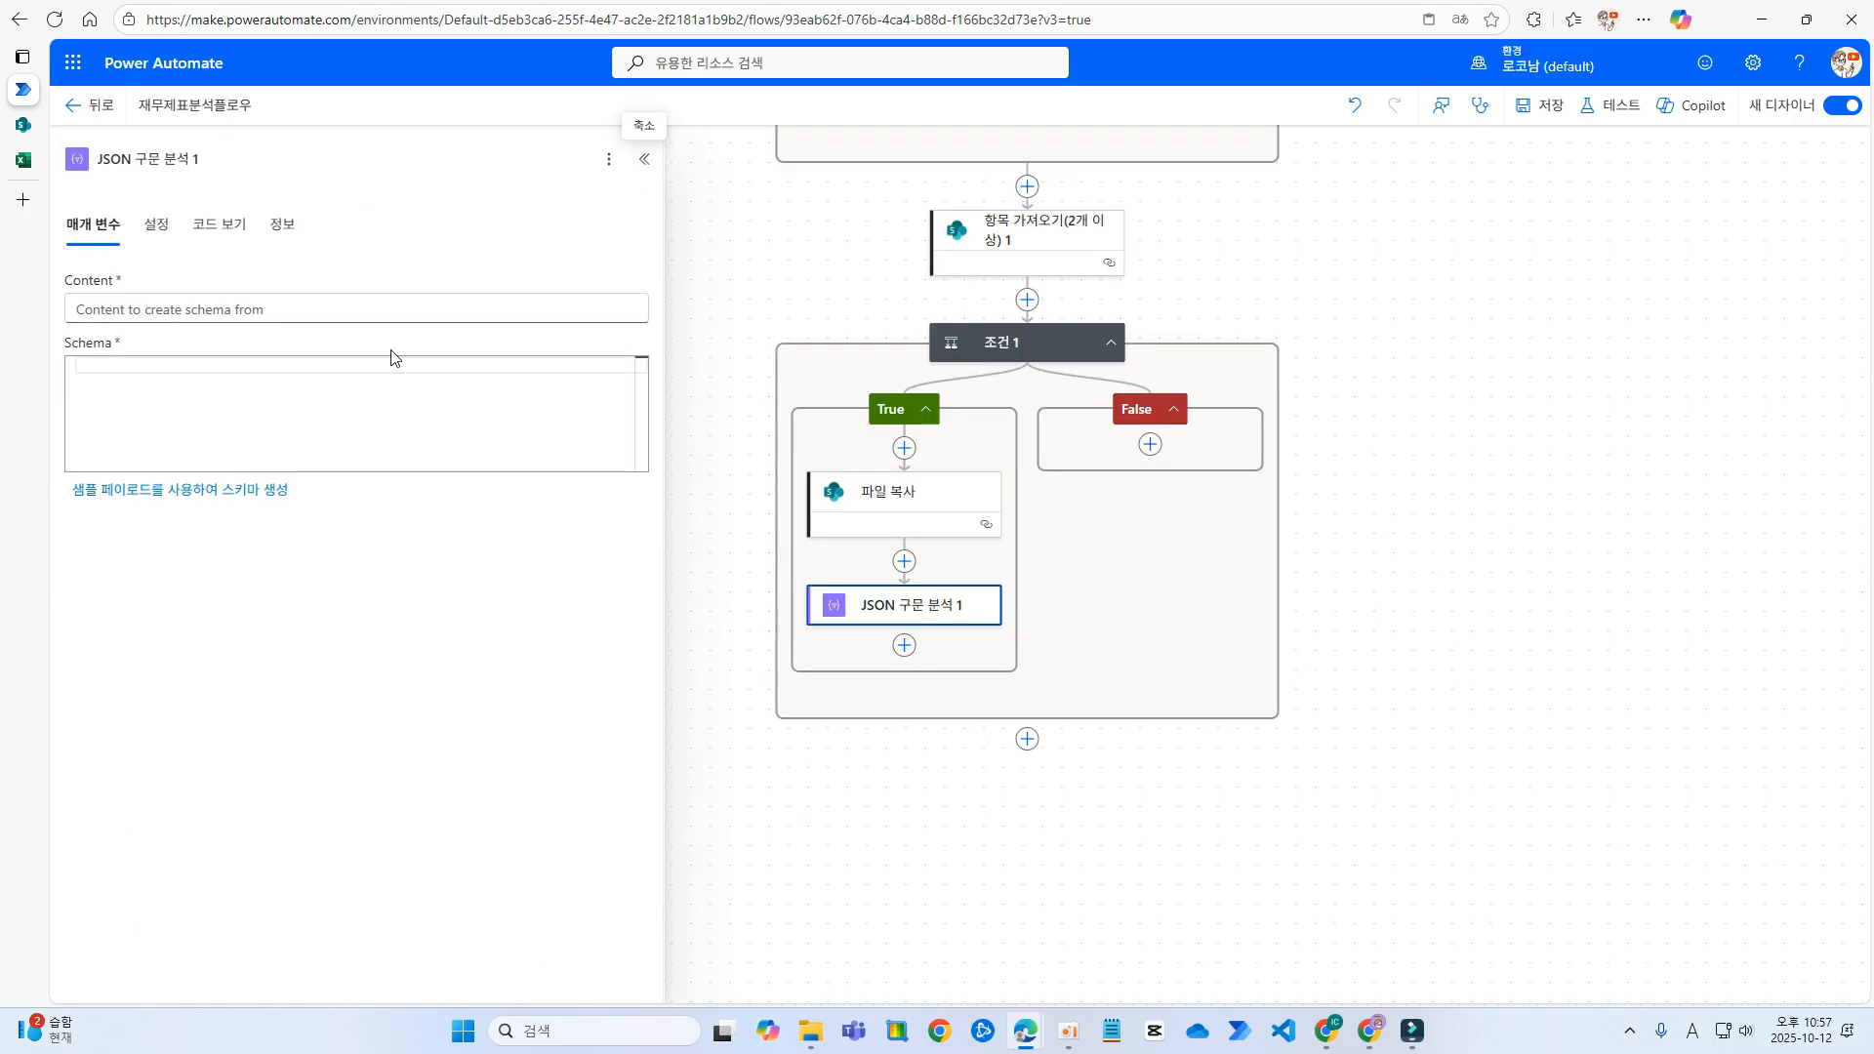
- Start the action's Content expression with first() around the body/value of 항목 가져오기(2개 이상) 1
left_click(304, 301)
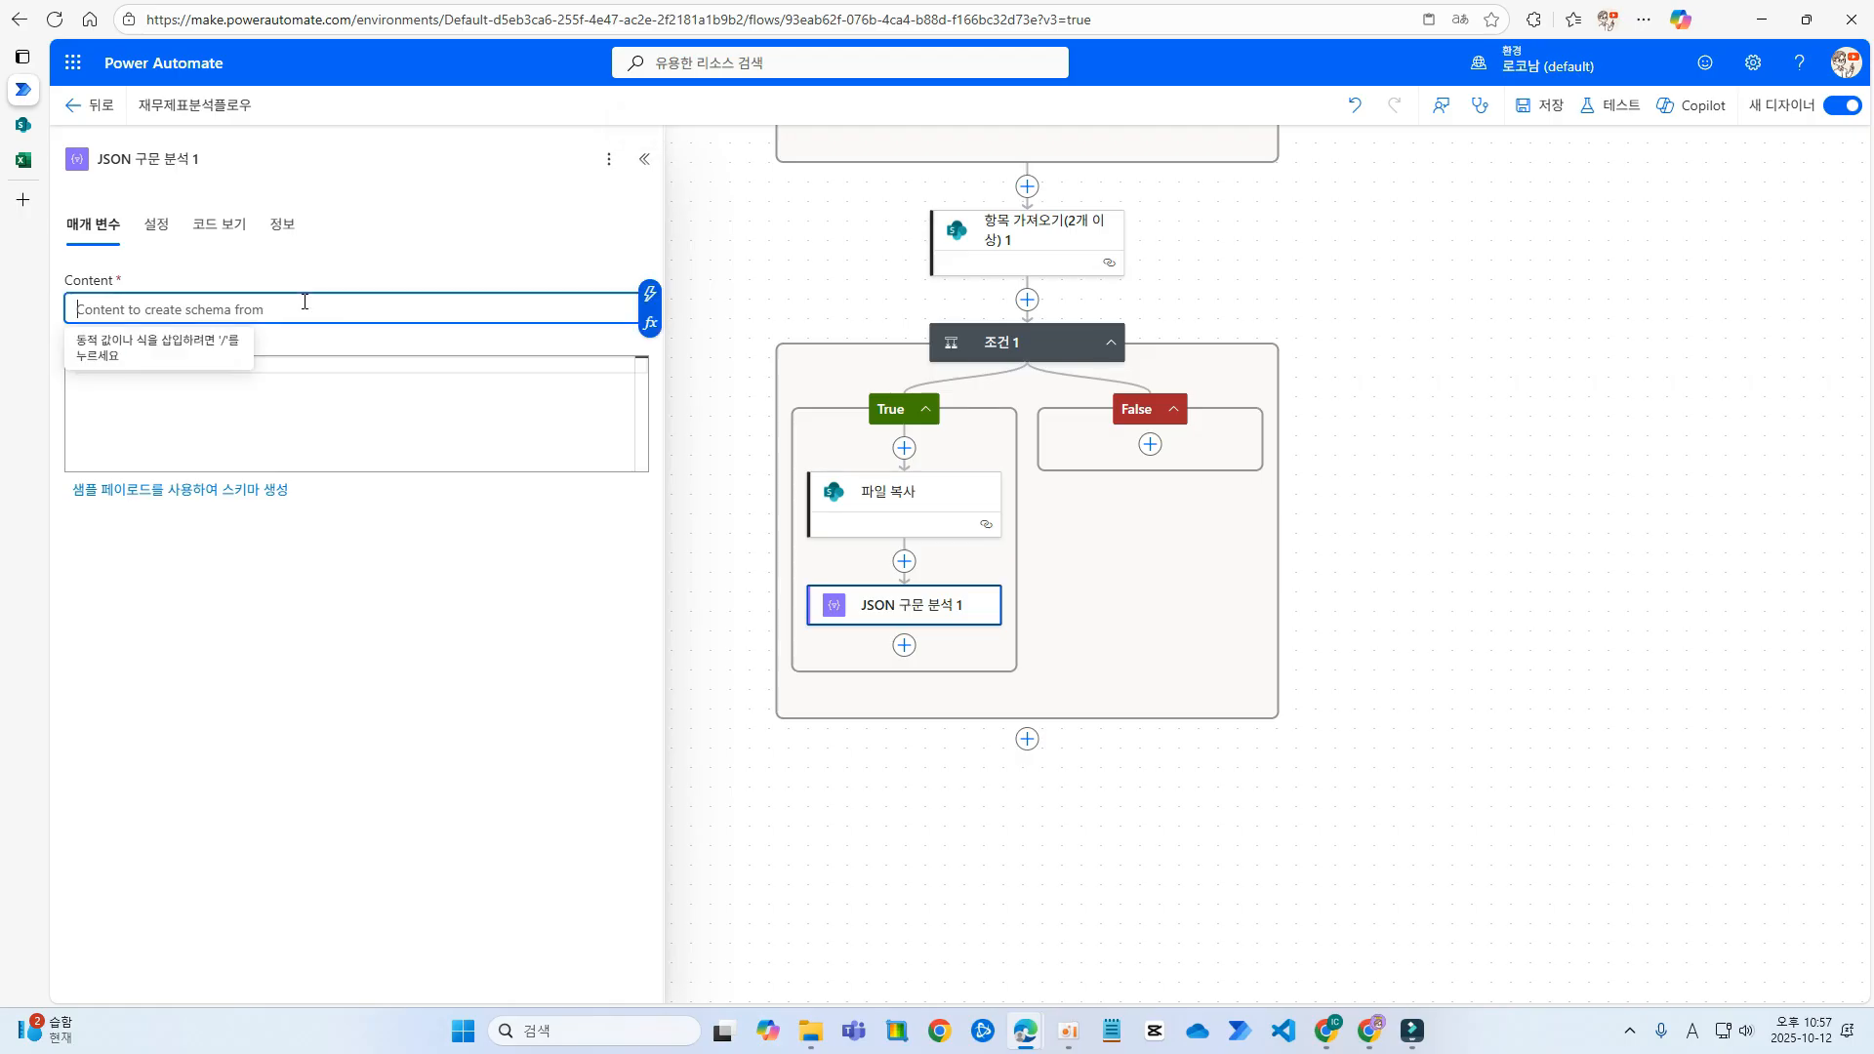
left_click(650, 323)
type("fi")
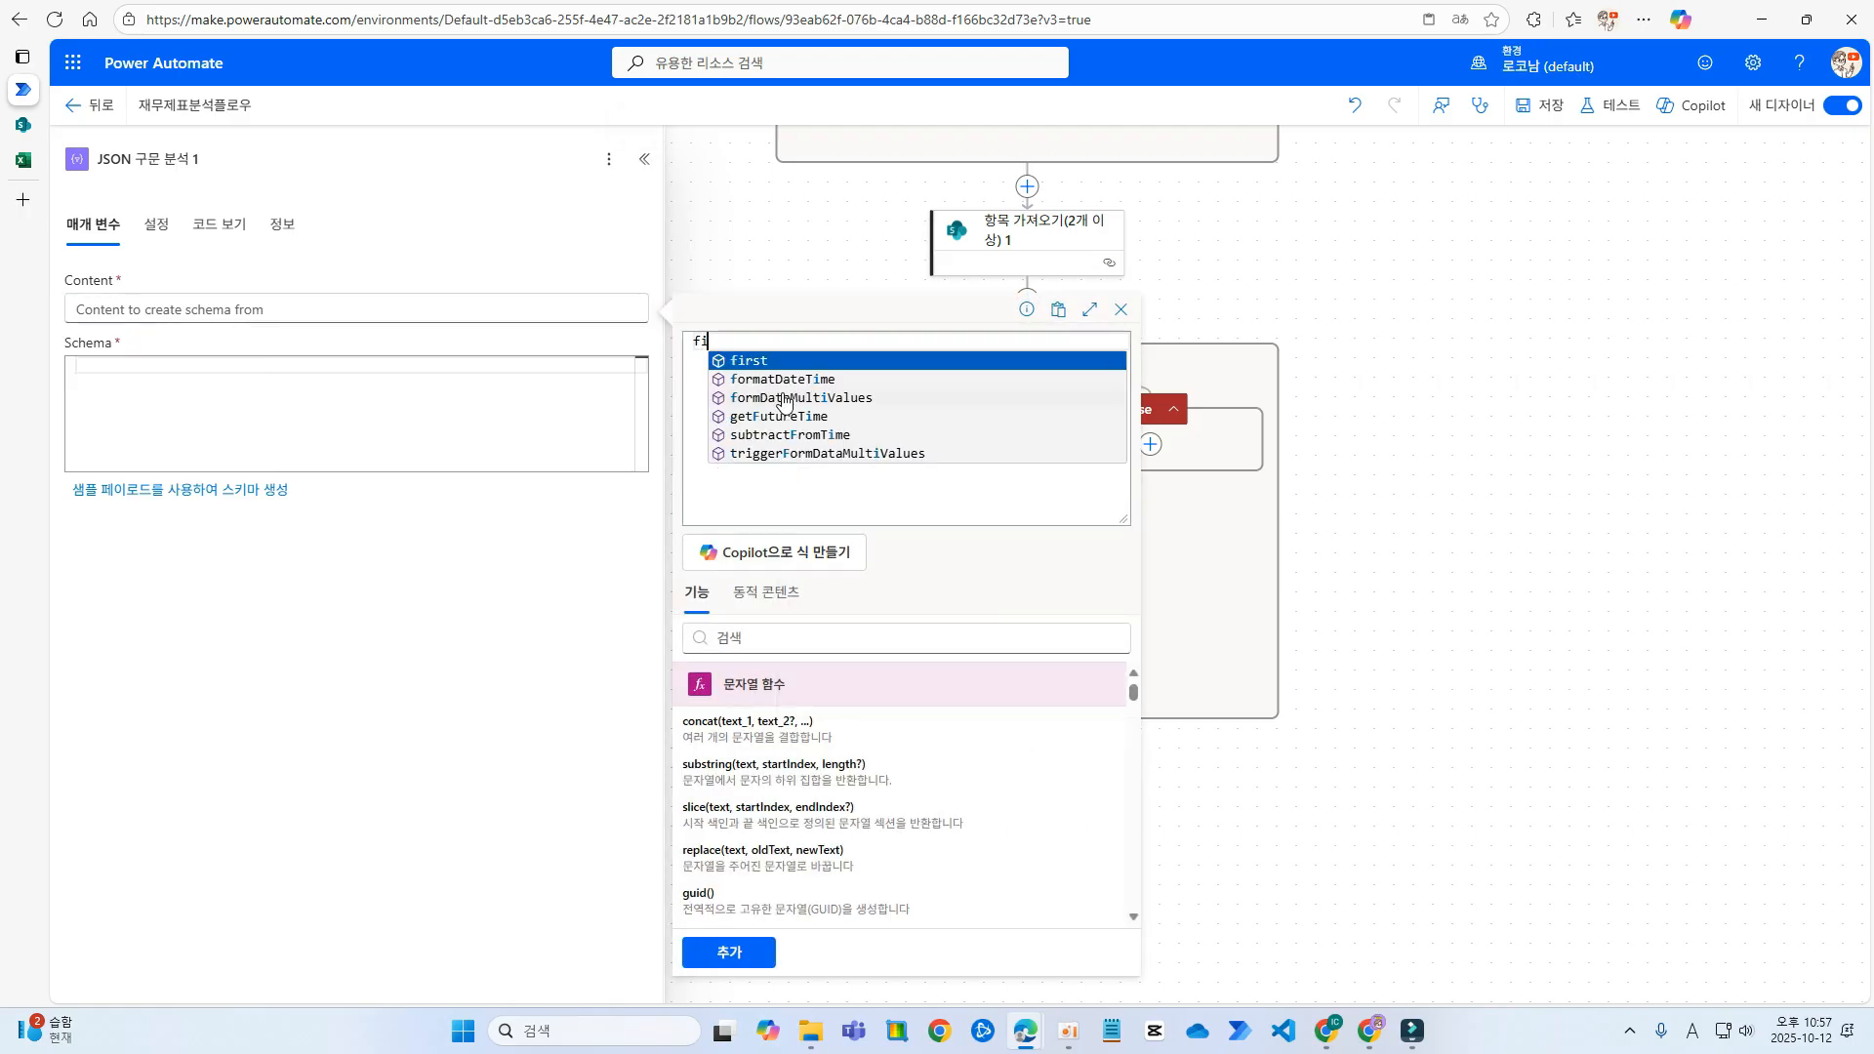
key("Return")
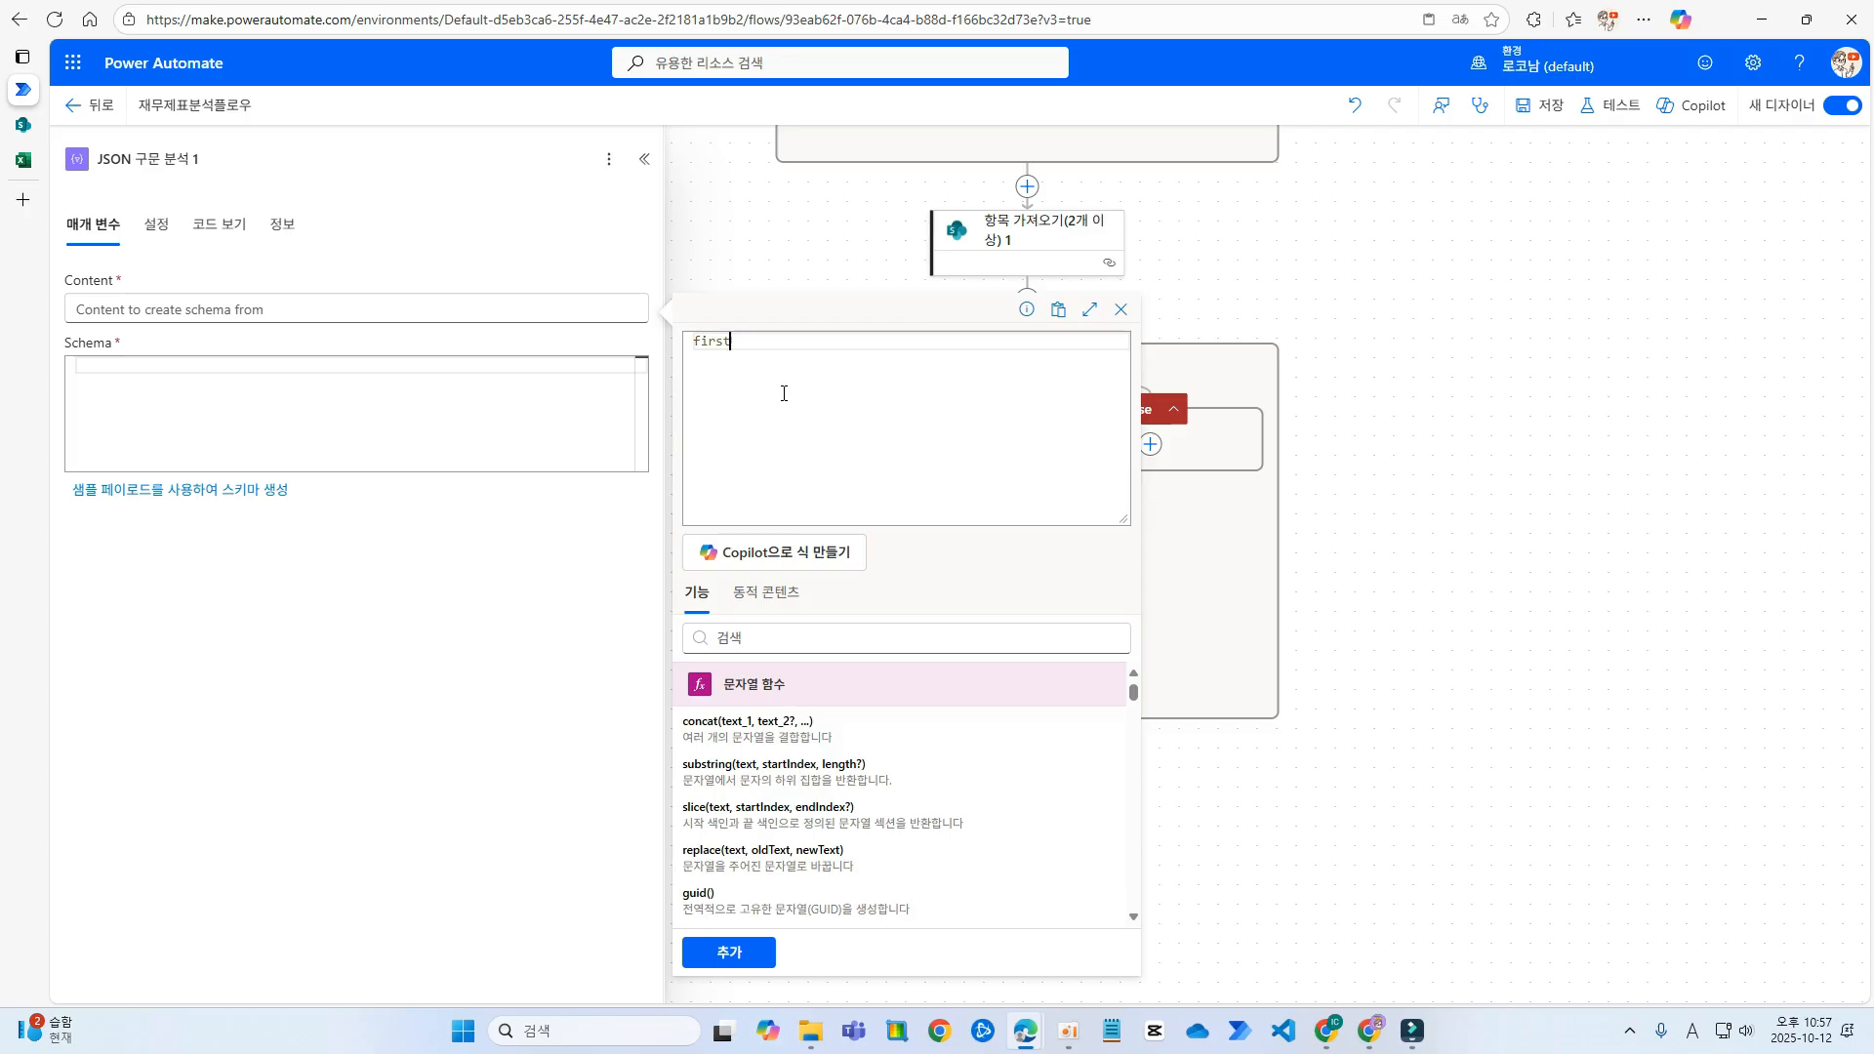
type("(")
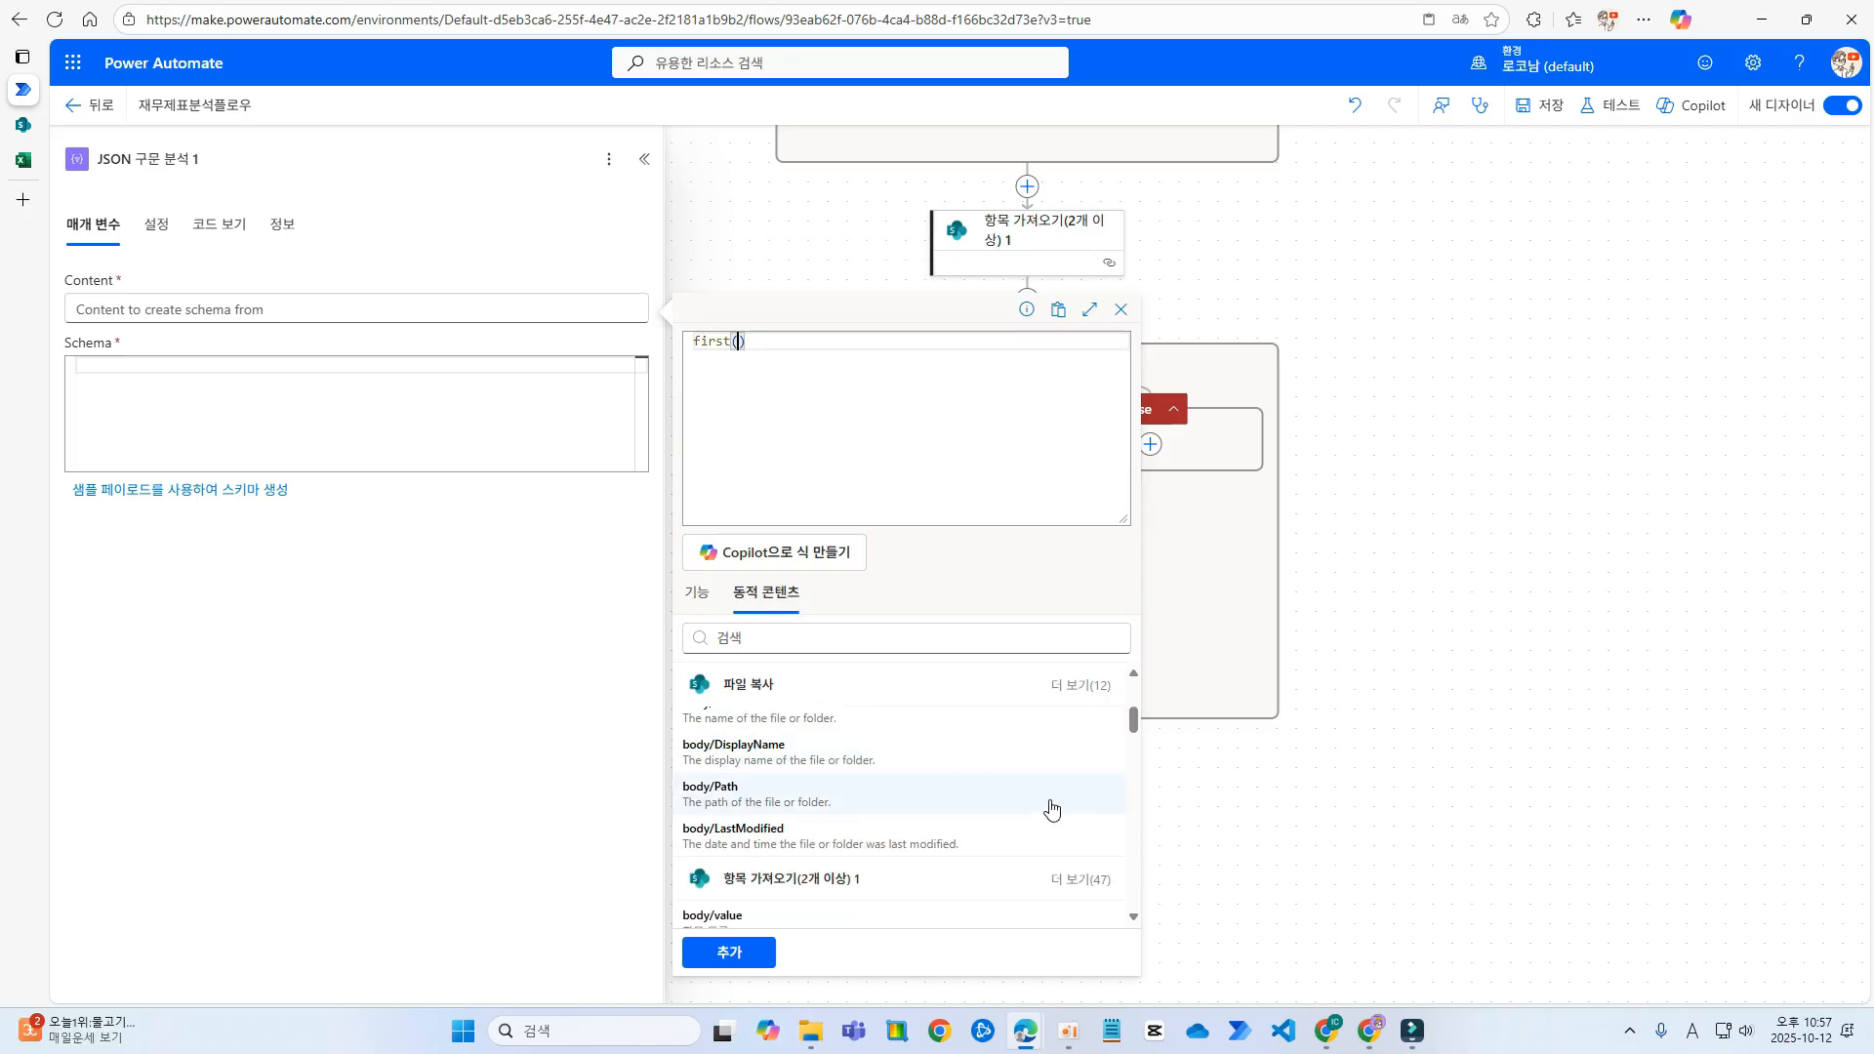
scroll(1052, 812, "down", 1)
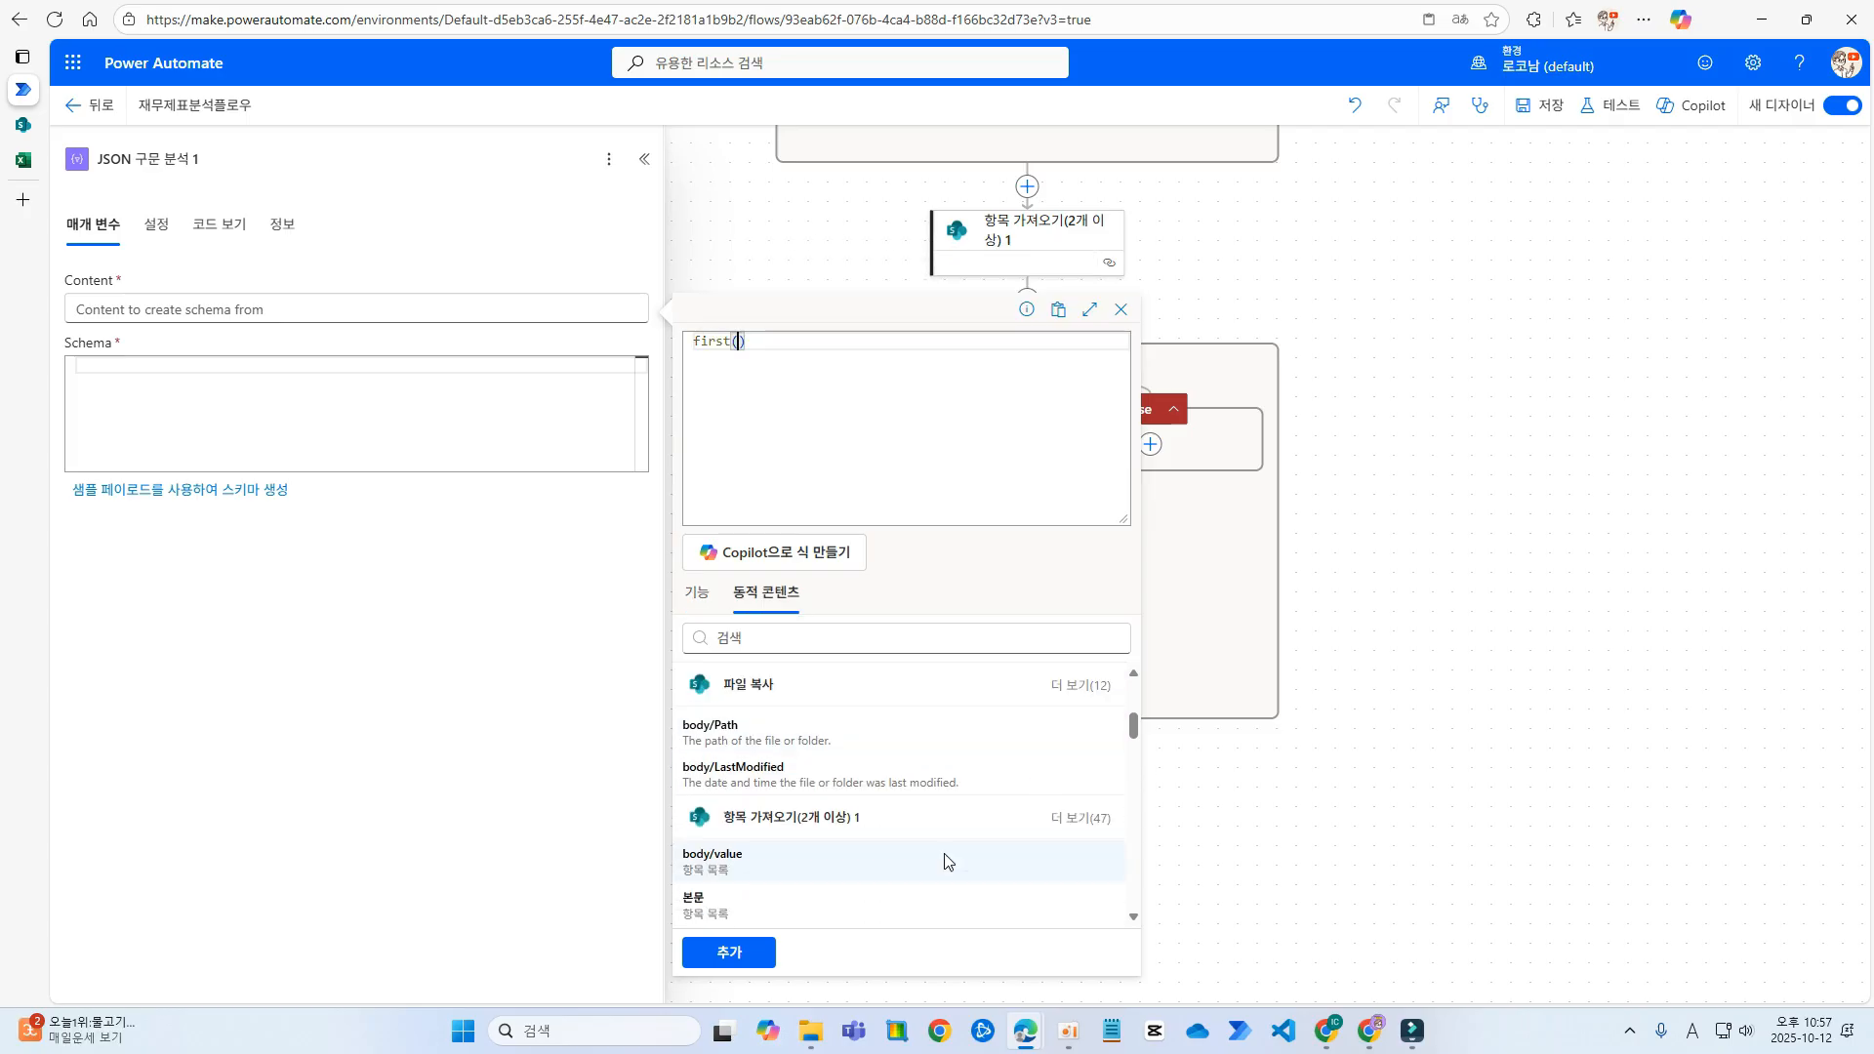
left_click(853, 908)
key("ctrl+z")
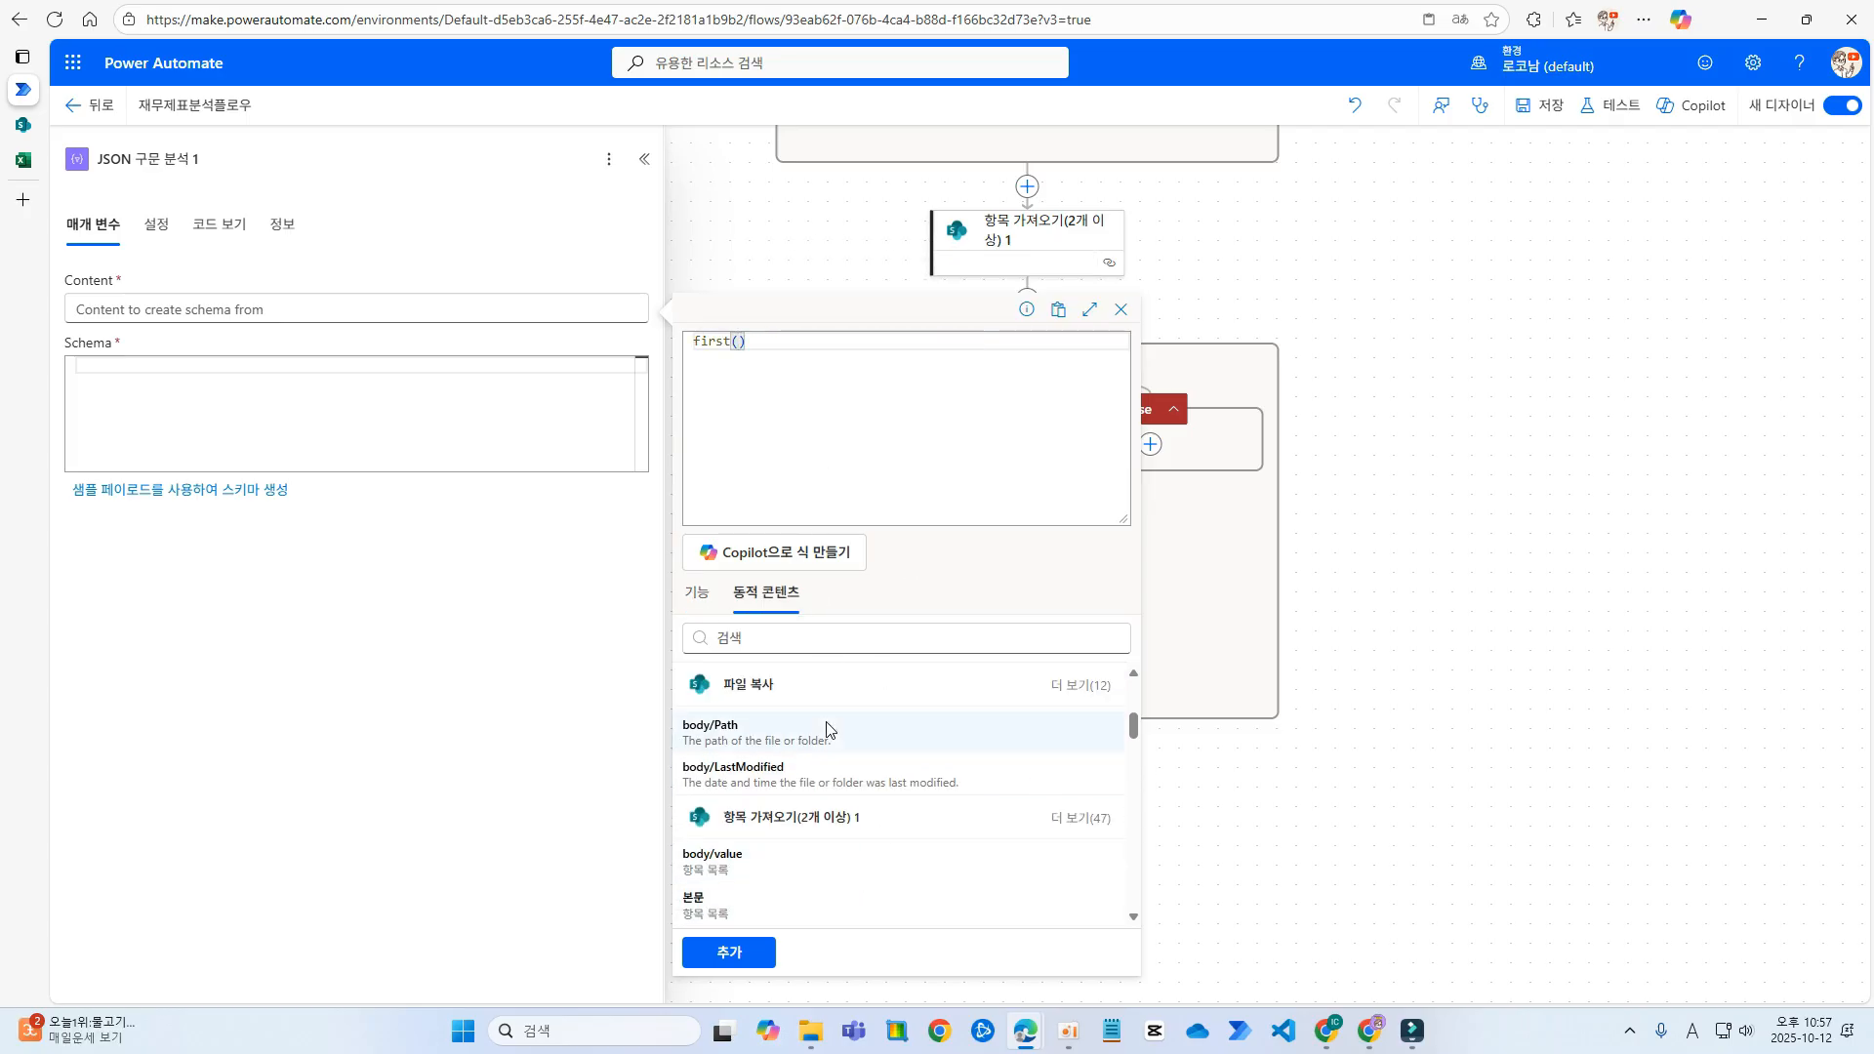
left_click(744, 880)
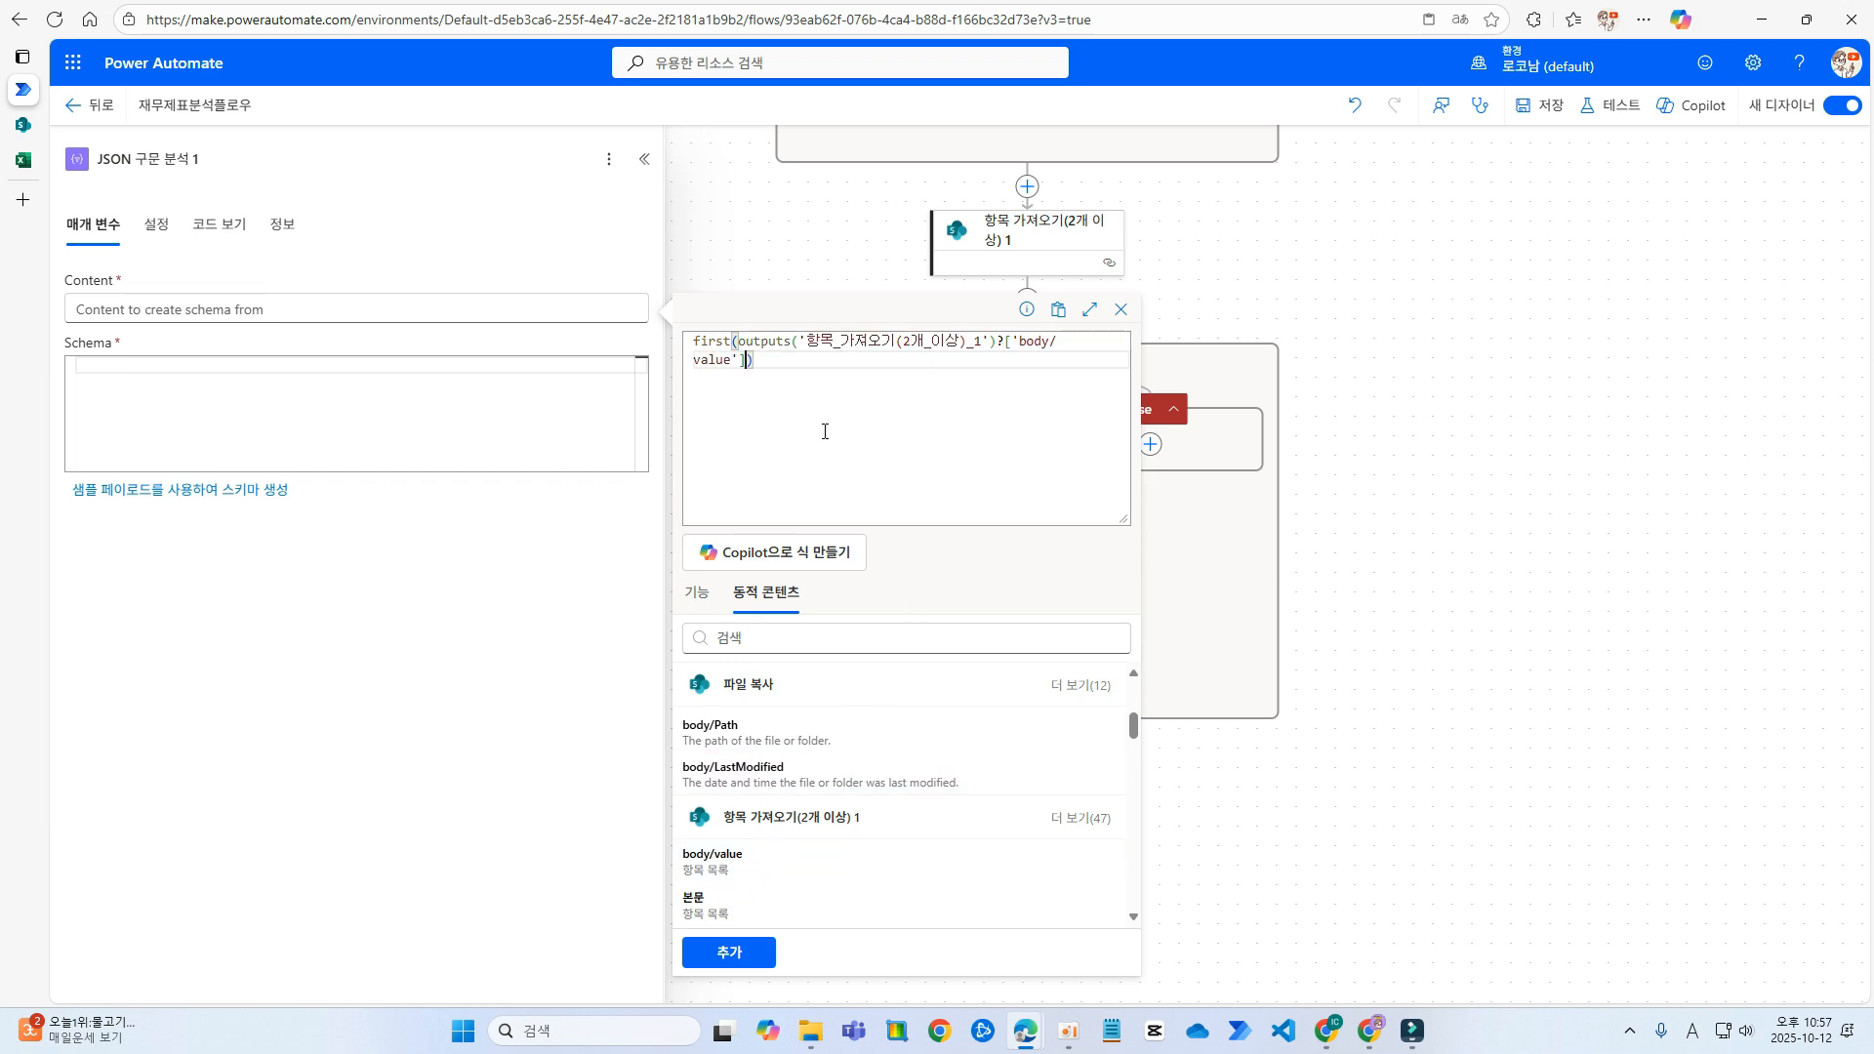
- Complete the Content expression with ?['jsoncontents'], checking the column name in the SharePoint list, and insert it
type("?")
left_click(23, 124)
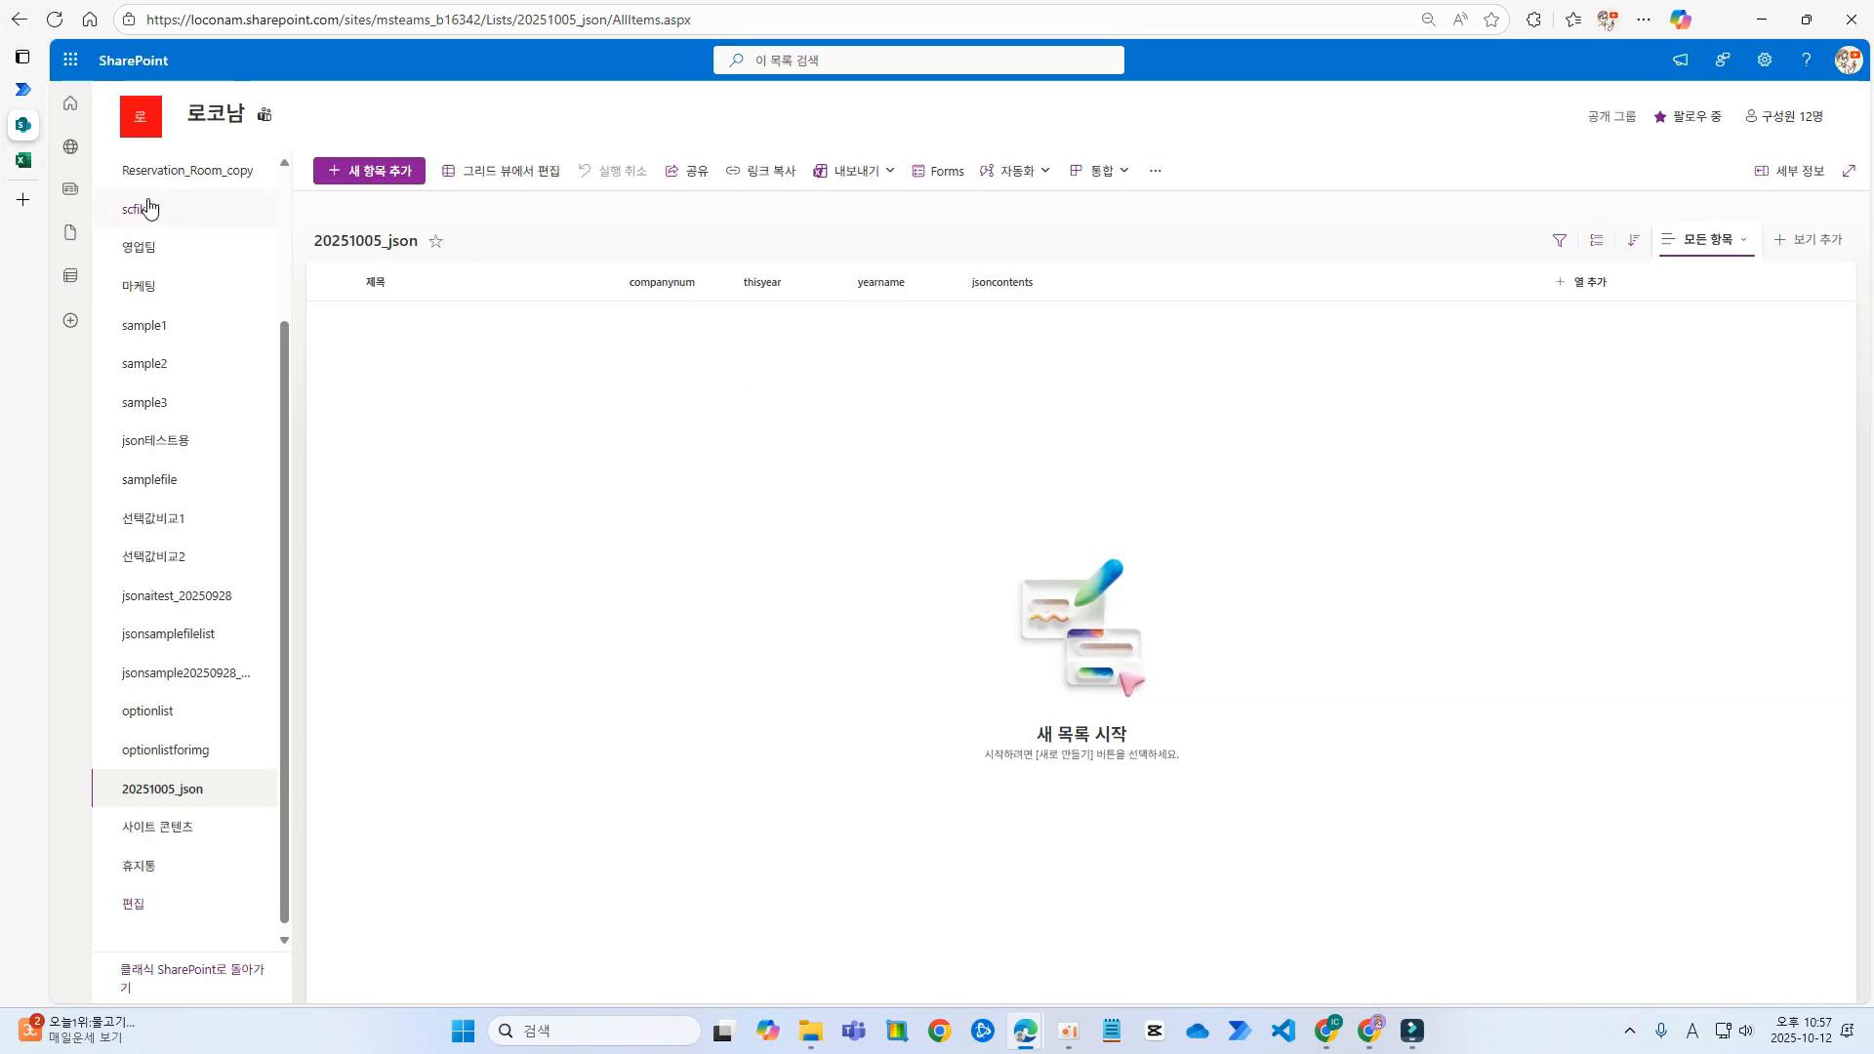
left_click(22, 89)
type("['json")
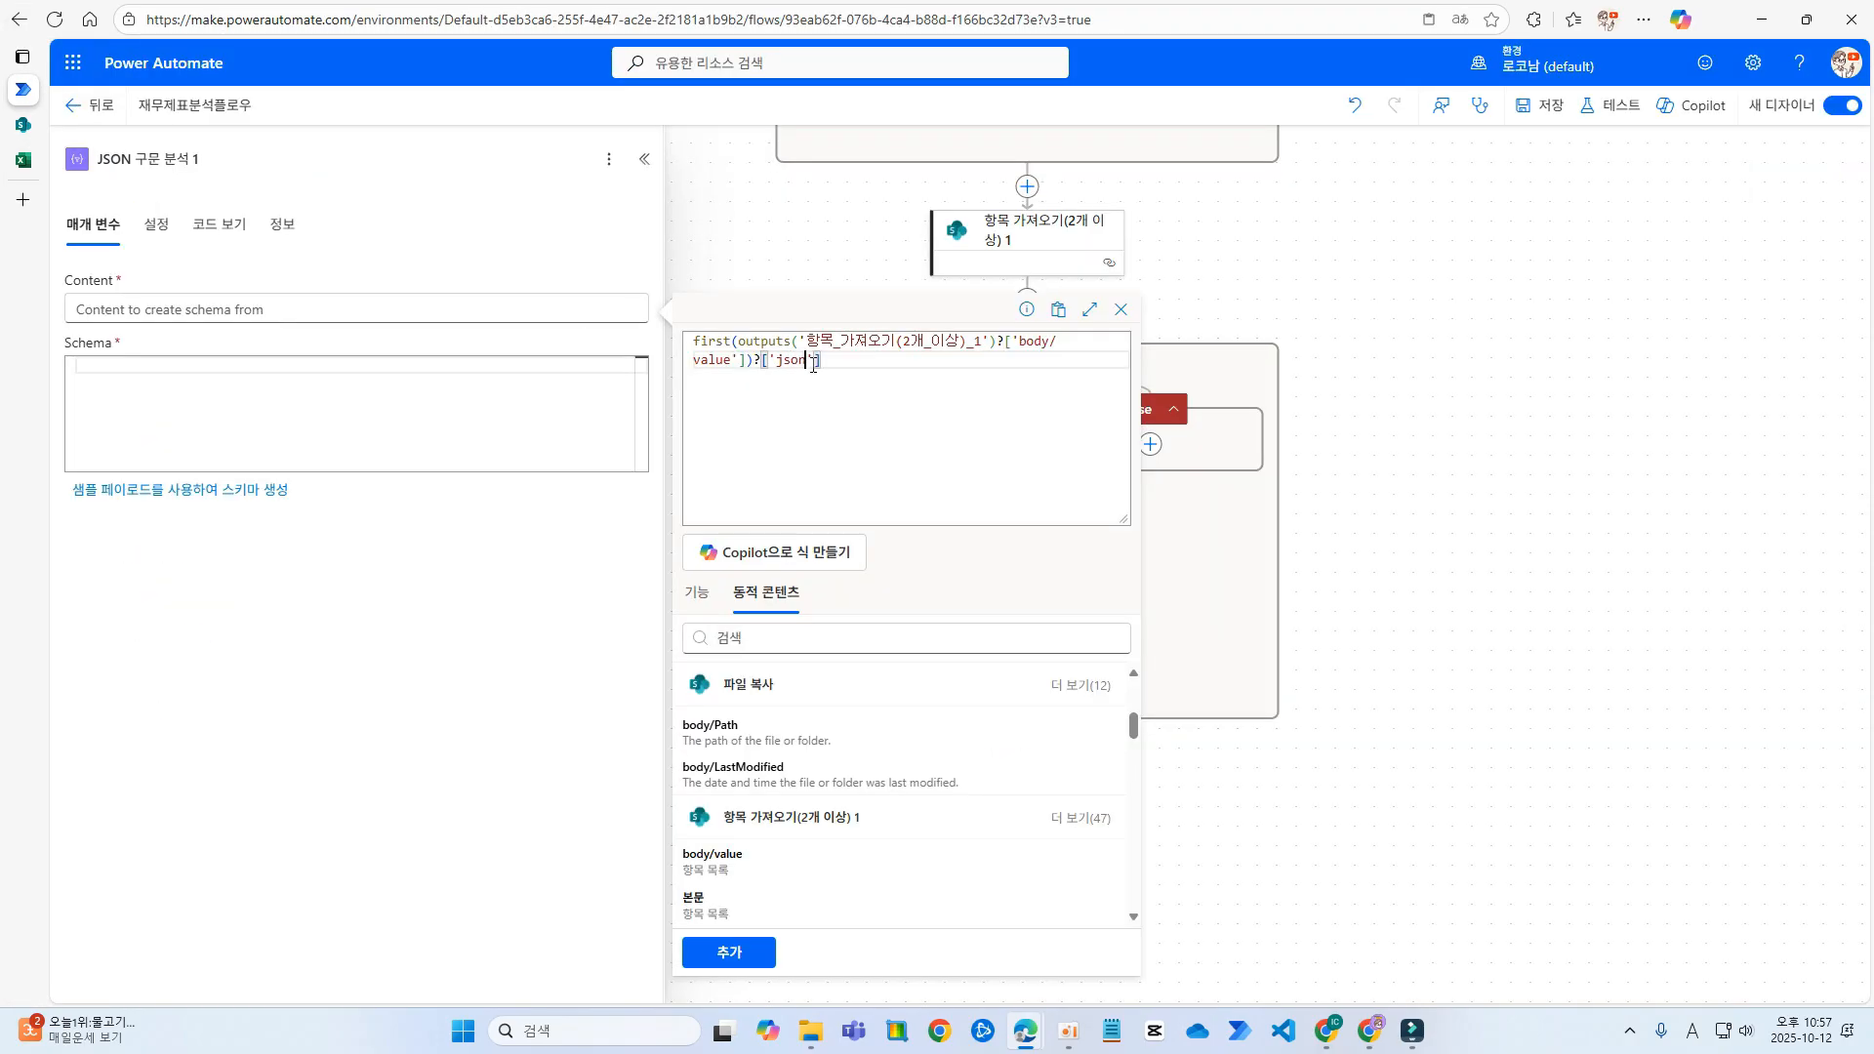
type("contents")
left_click(730, 952)
- Copy the schema from the earlier JSON 구문 분석 action into JSON 구문 분석 1 and save the flow
left_click(265, 384)
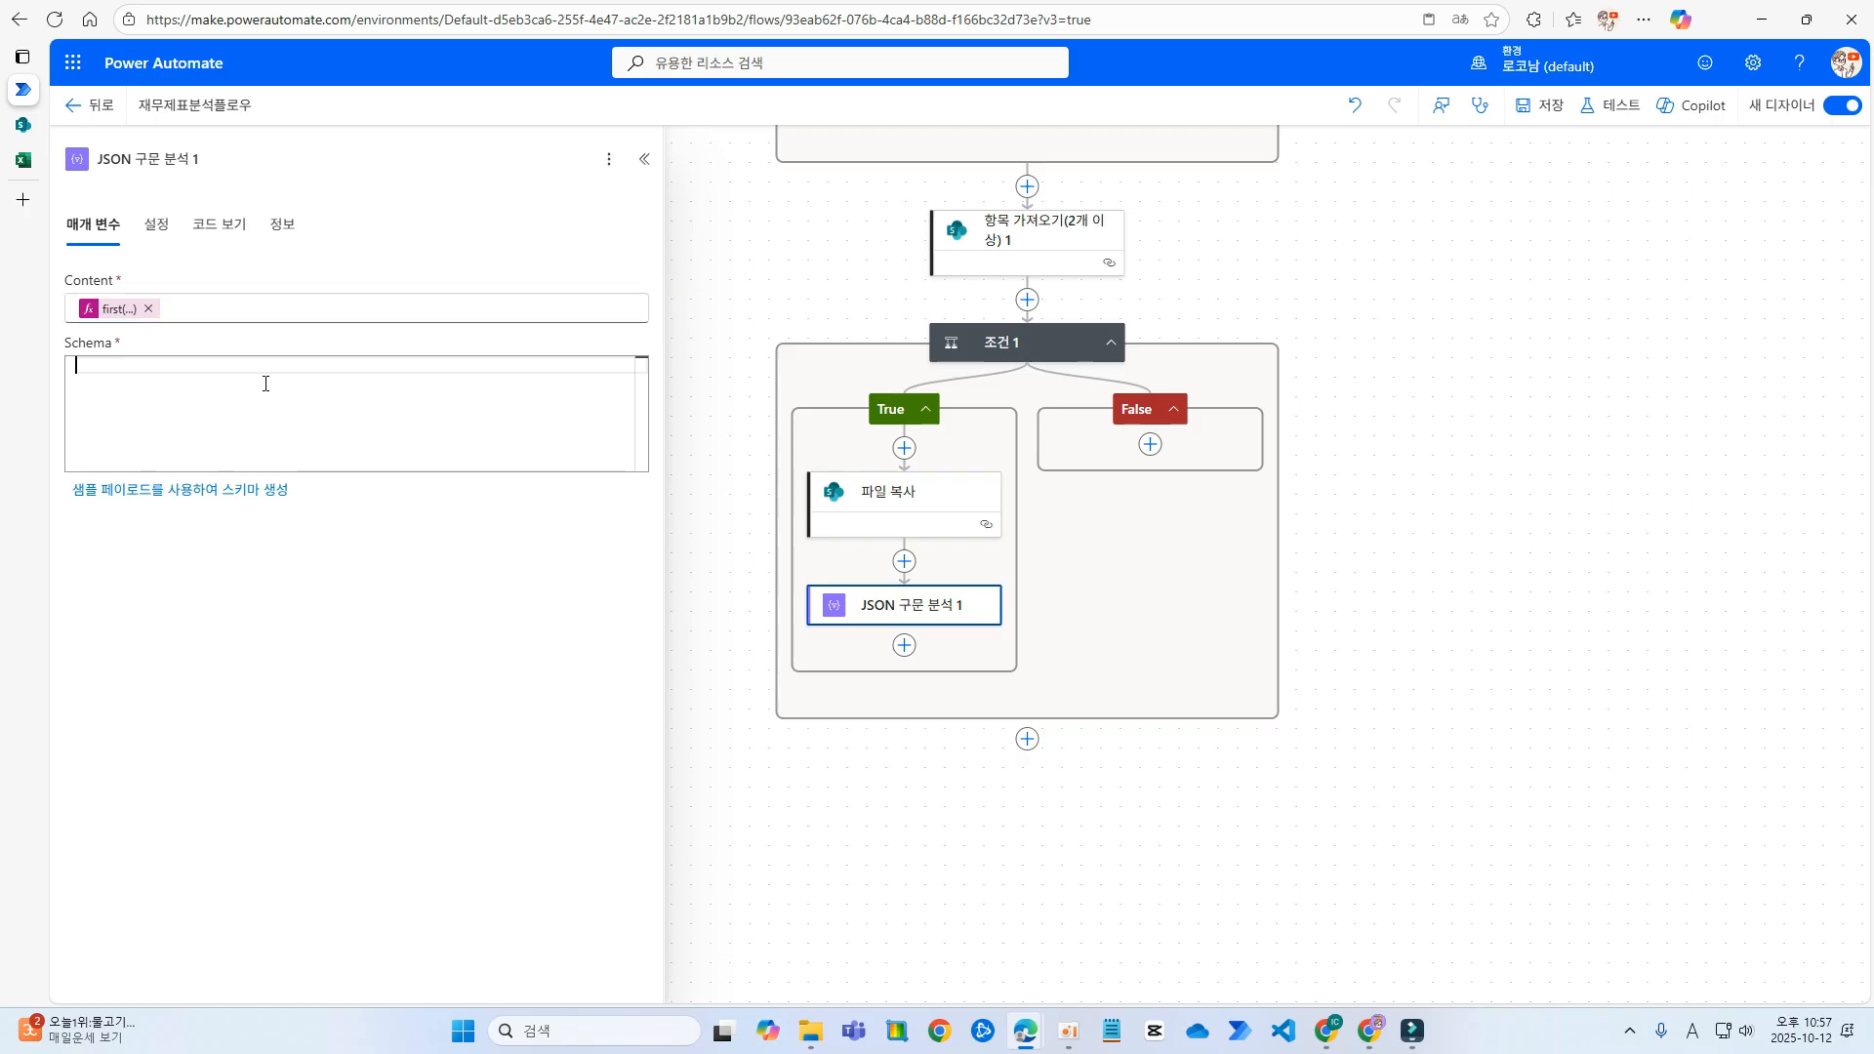
left_click(1352, 338)
scroll(1405, 312, "up", 7)
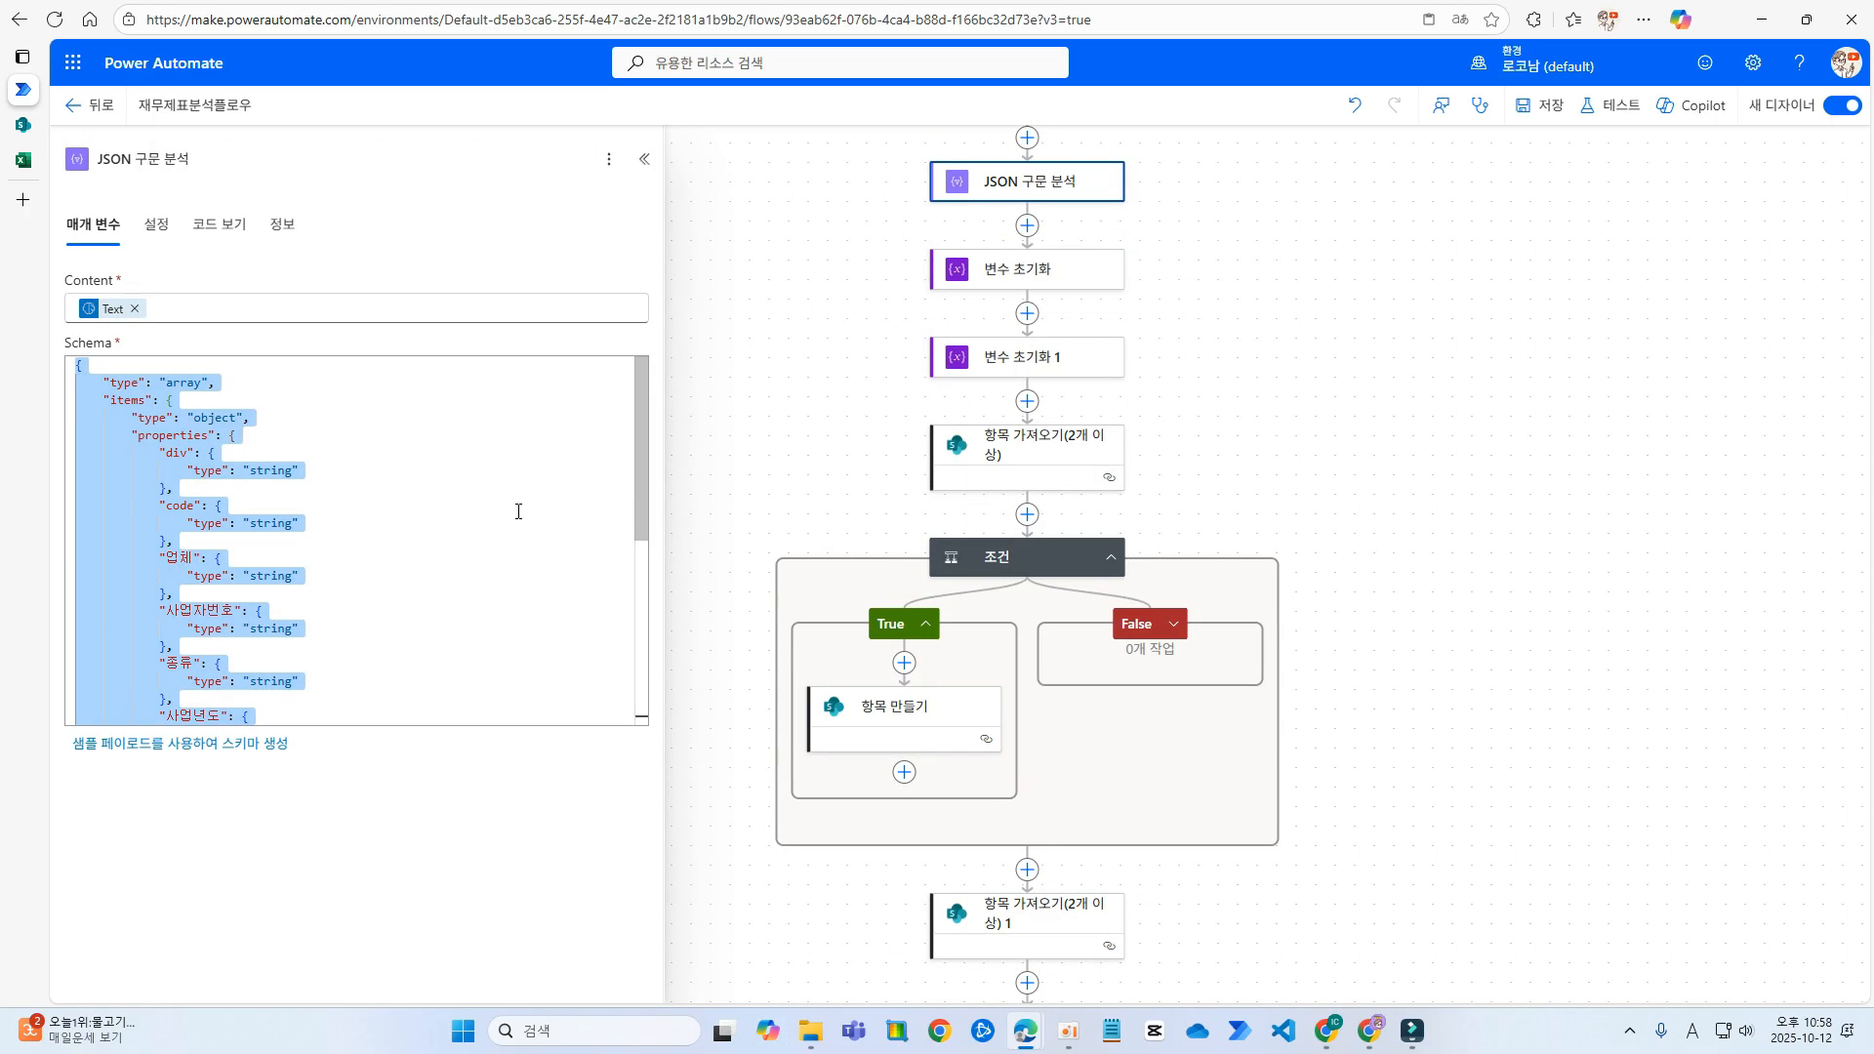
scroll(494, 530, "down", 1)
left_click(1483, 542)
scroll(1402, 582, "down", 5)
left_click(908, 803)
left_click(228, 424)
key("ctrl+v")
left_click(1542, 104)
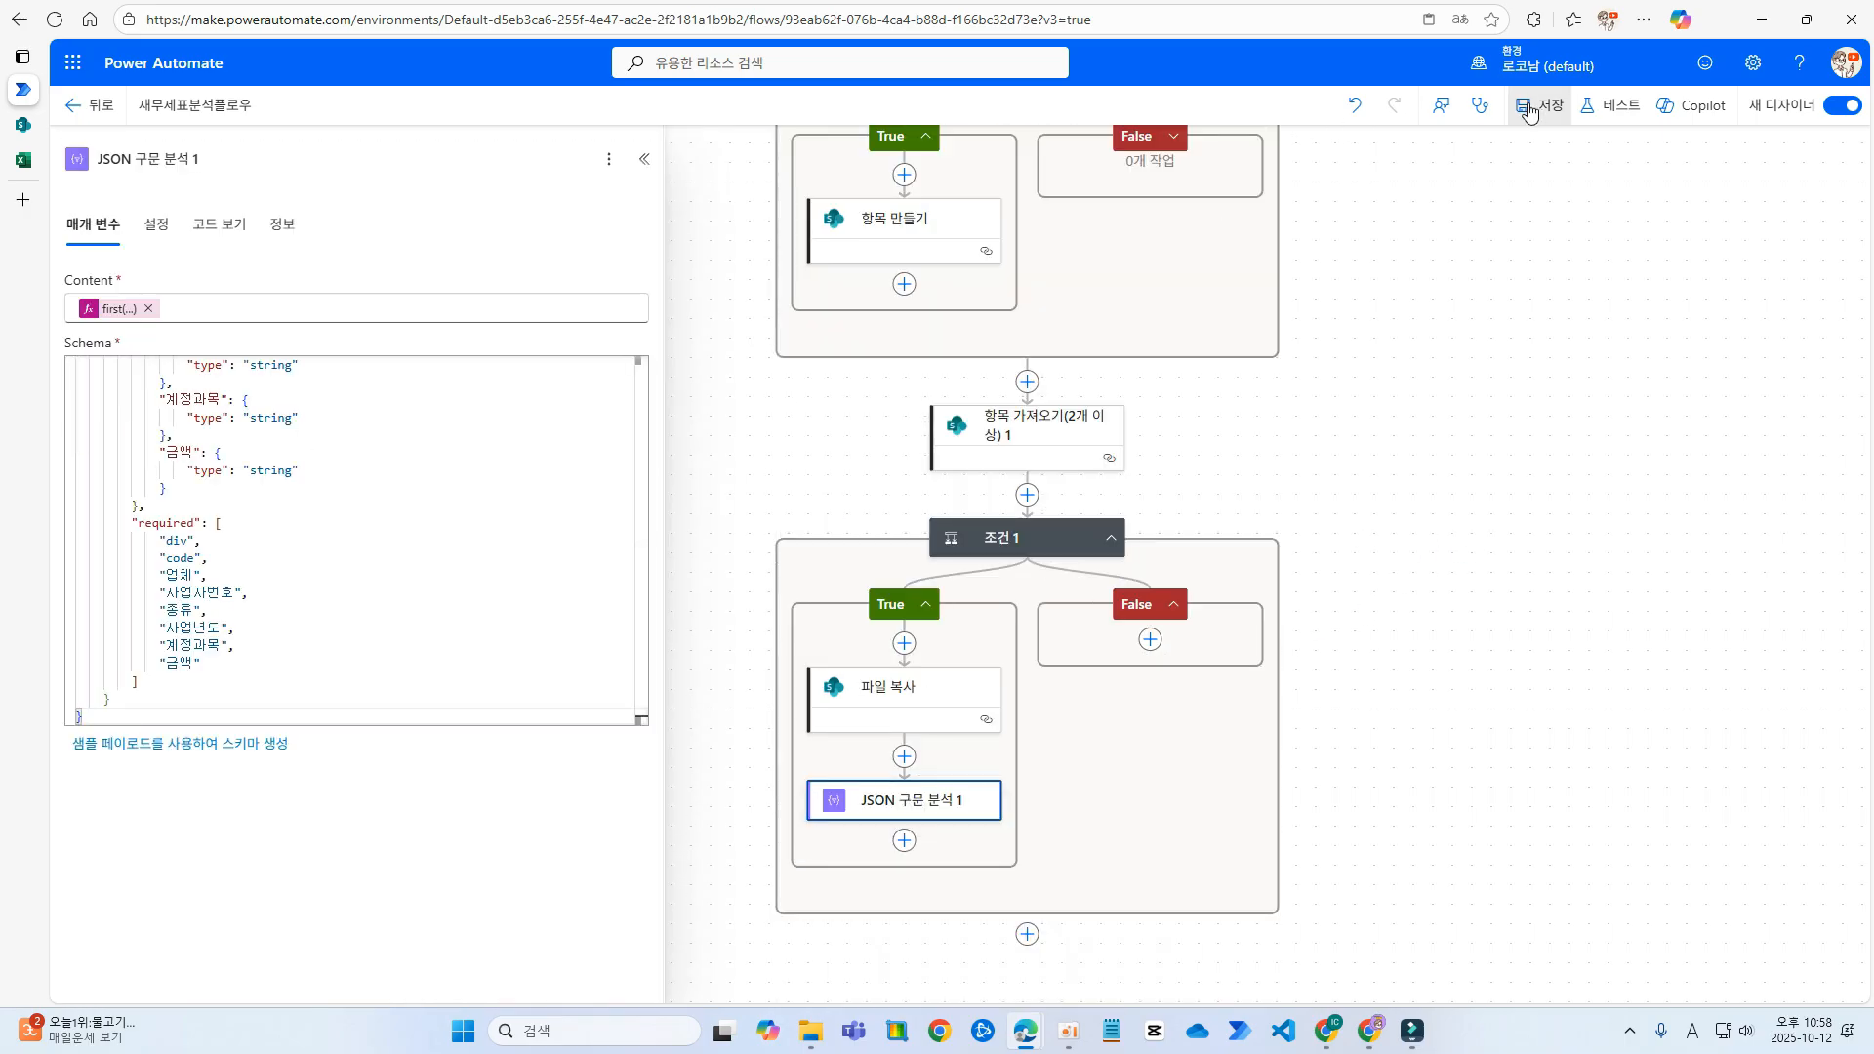
- Rename the JSON 구문 분석 1 action as 1stJsonParse
mouse_move(5, 179)
type("1stjso")
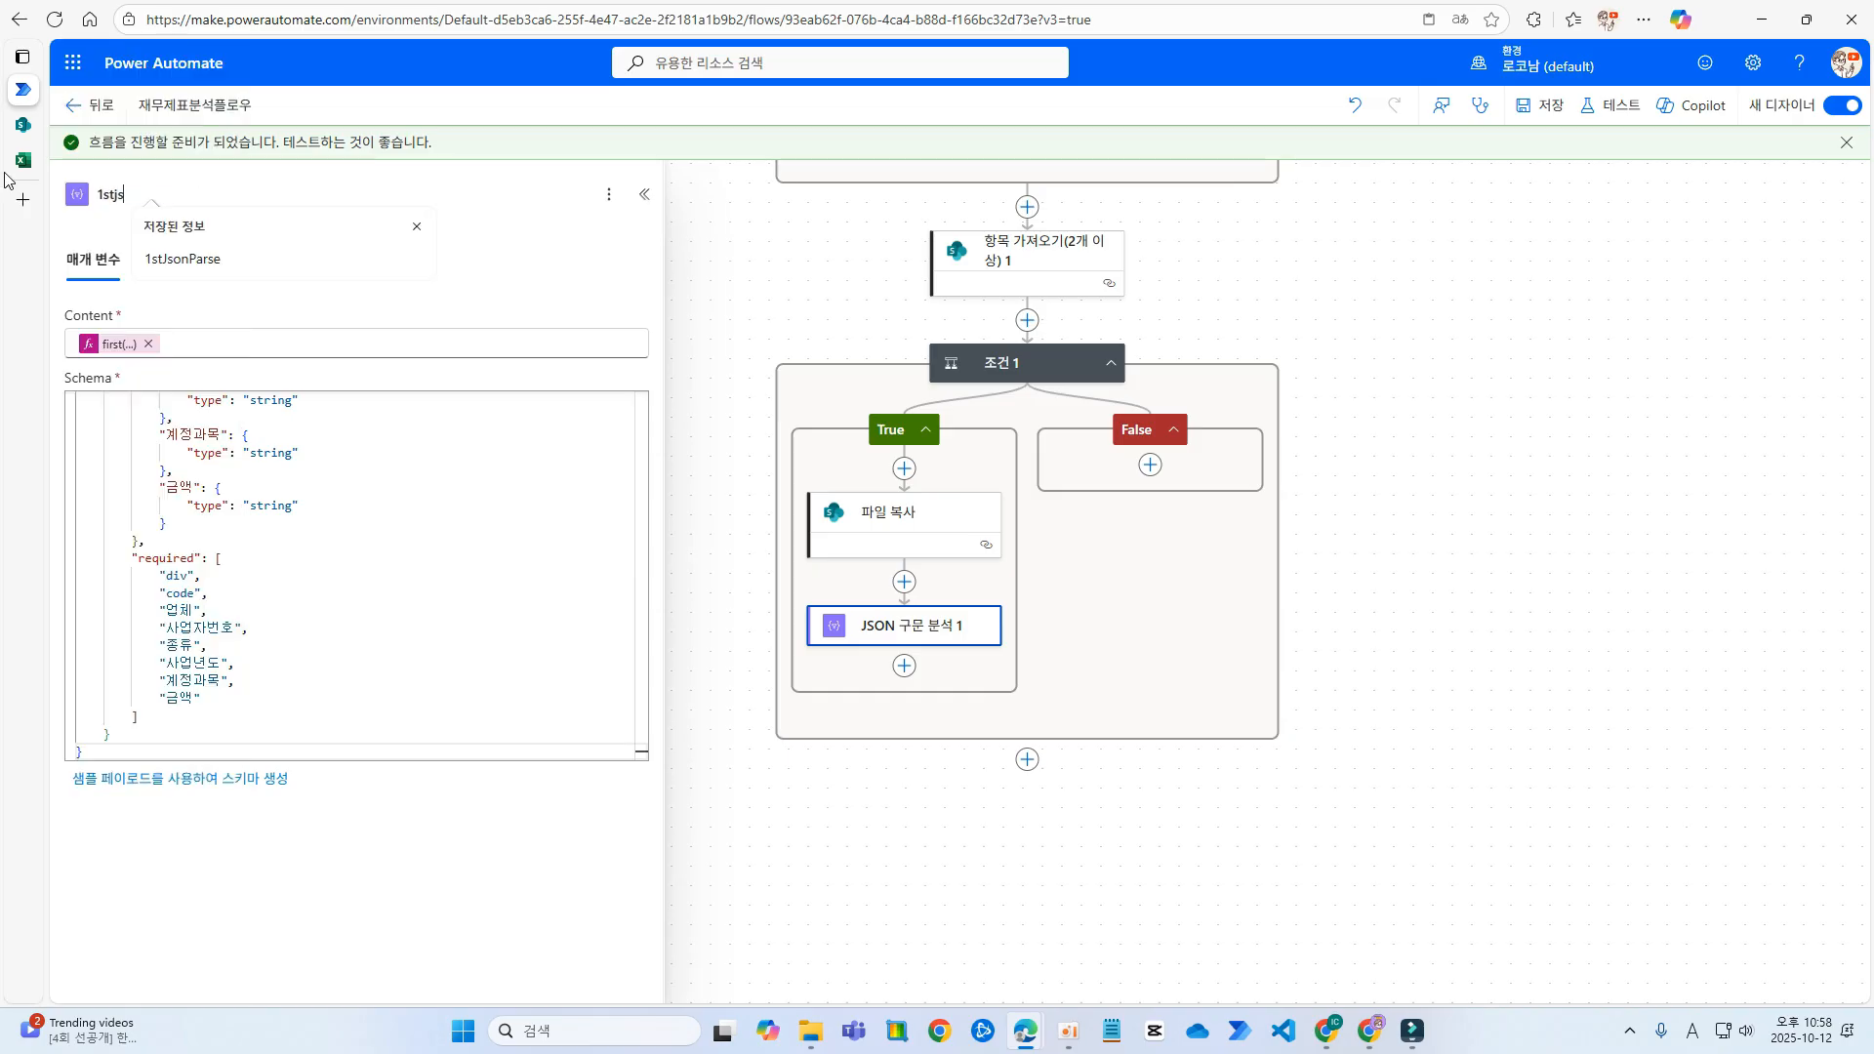
key("BackSpace")
key("BackSpace")
type("Json")
key("Tab")
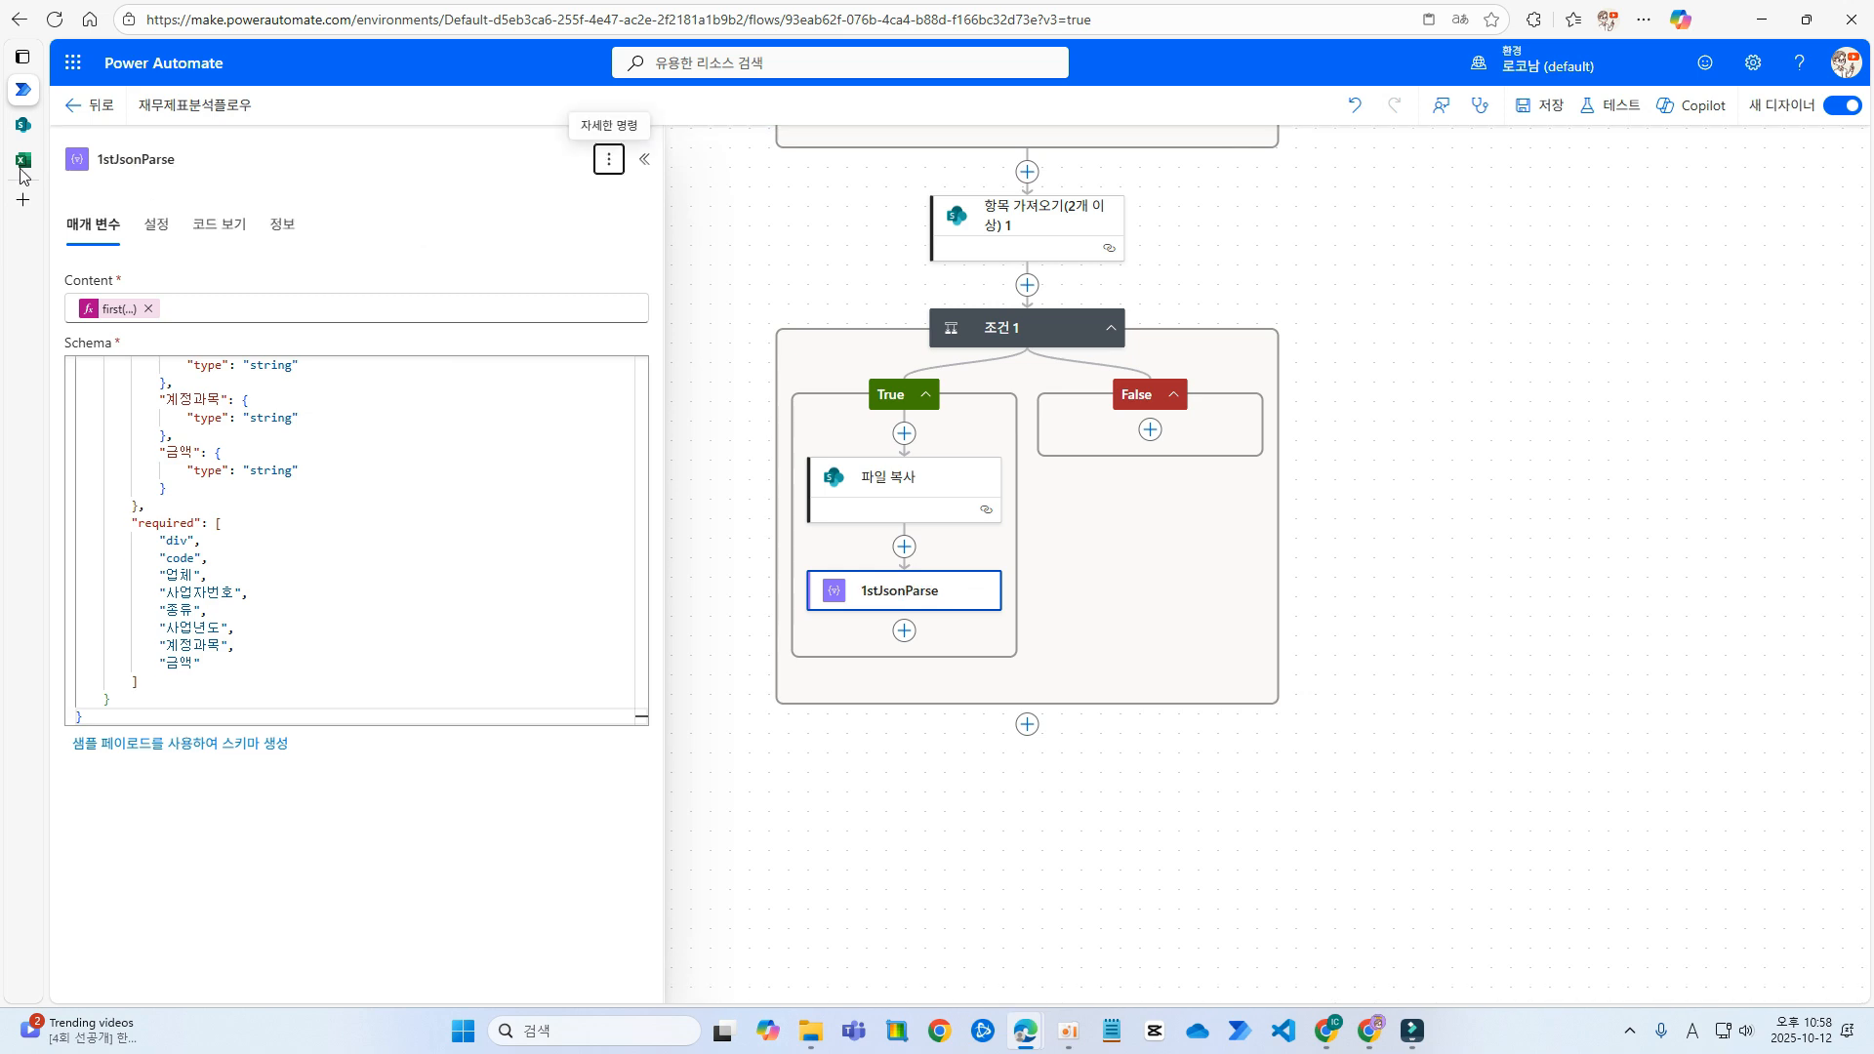
left_click(1499, 669)
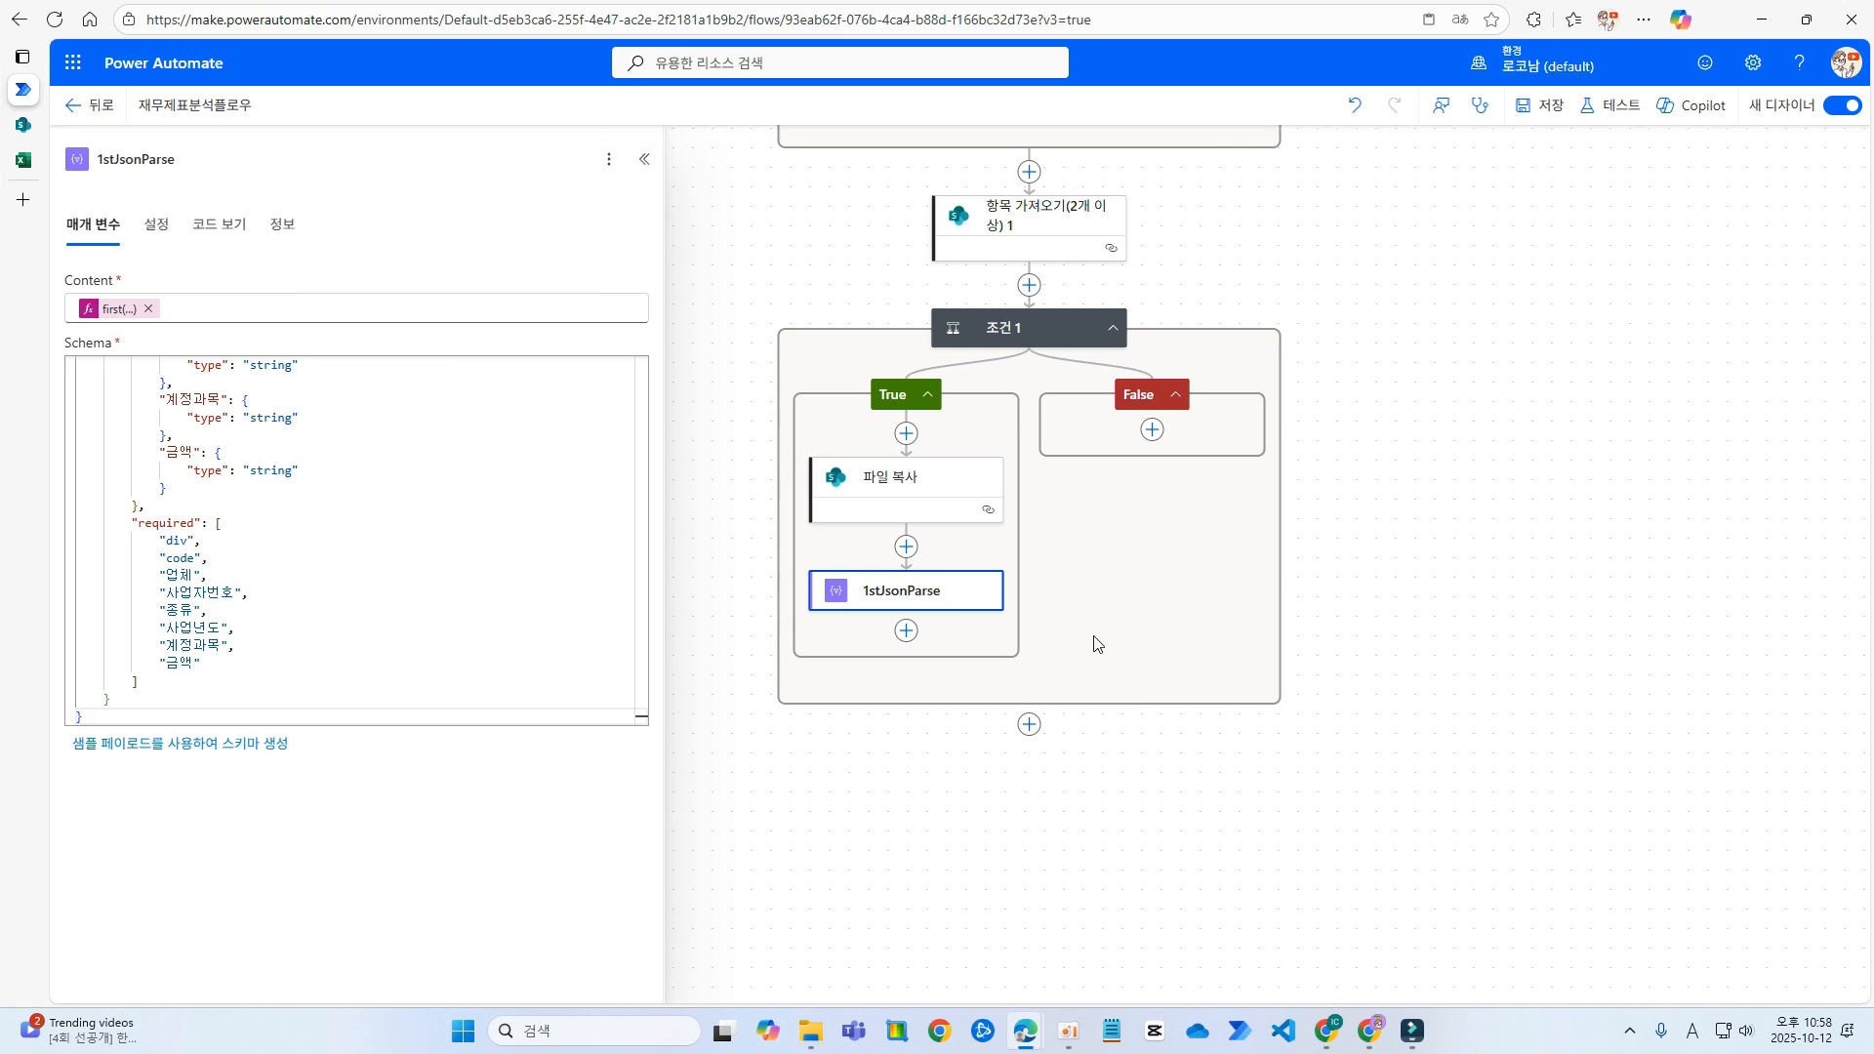
- Copy the 1stJsonParse action and paste the duplicate directly below it
right_click(951, 595)
left_click(992, 648)
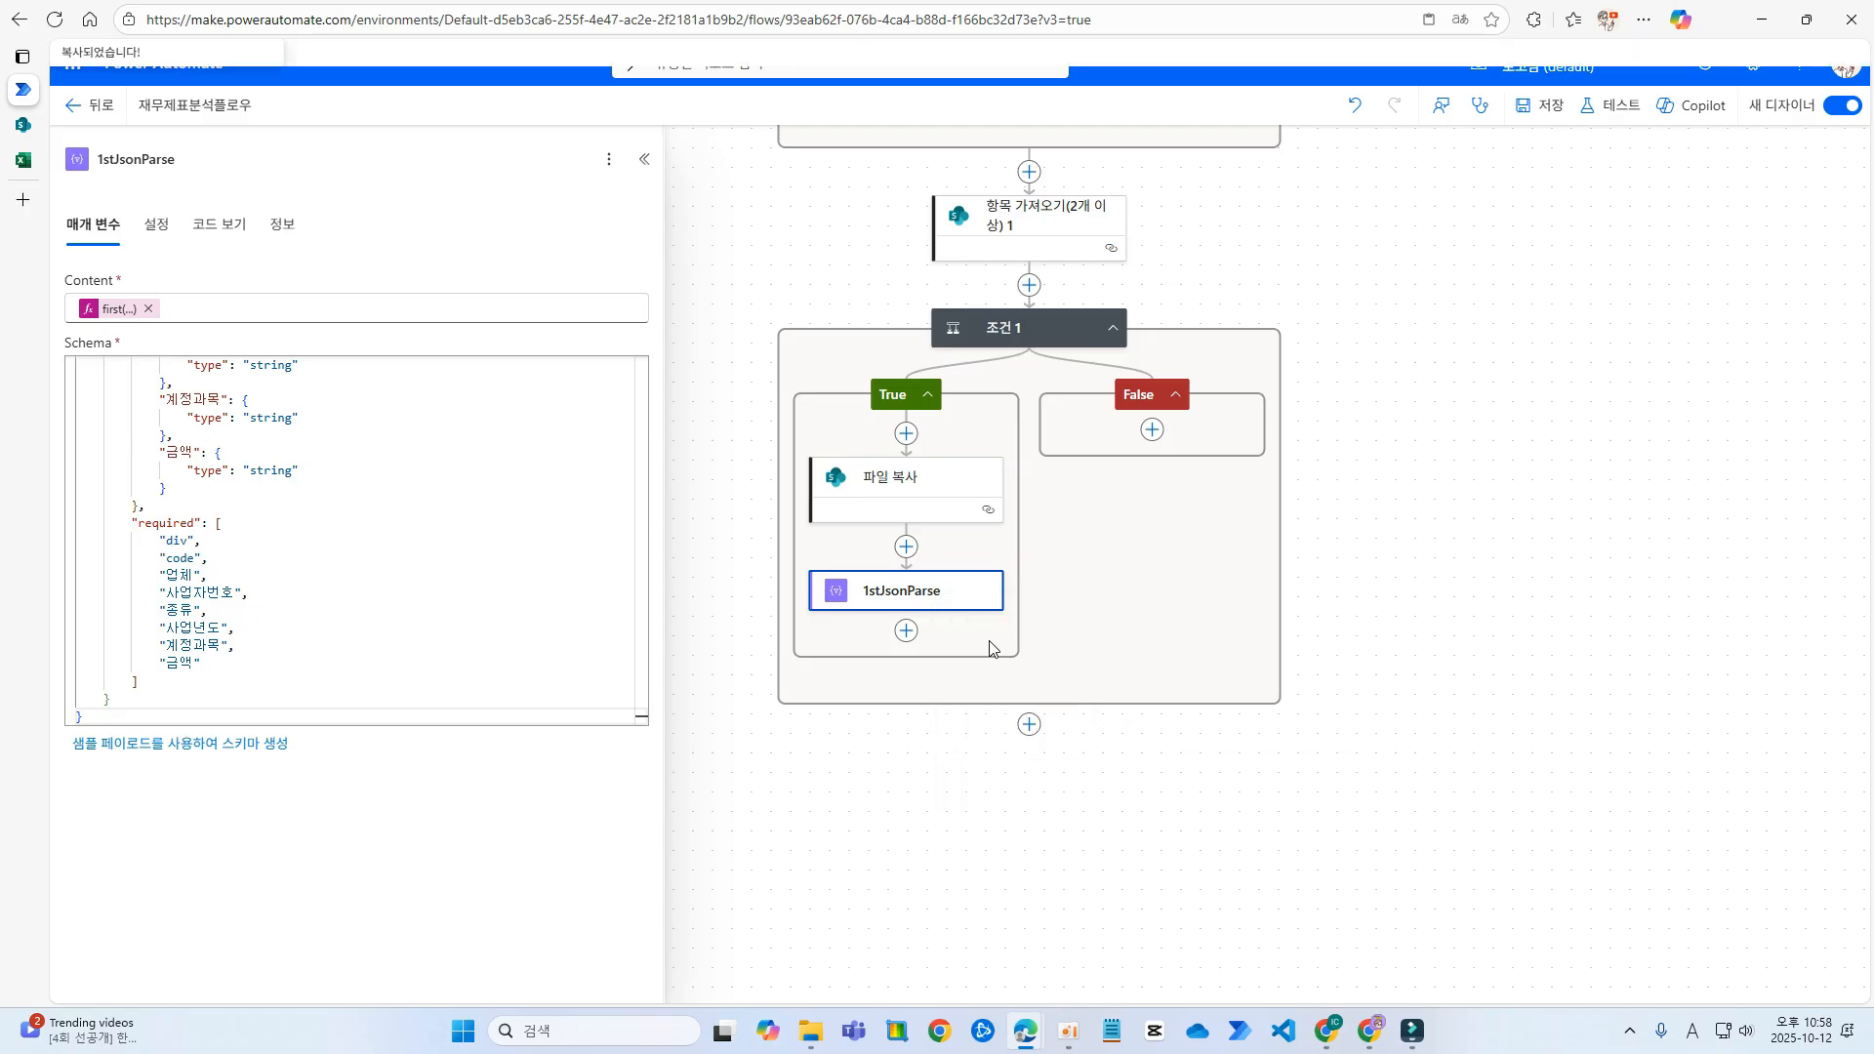
left_click(906, 630)
left_click(1074, 612)
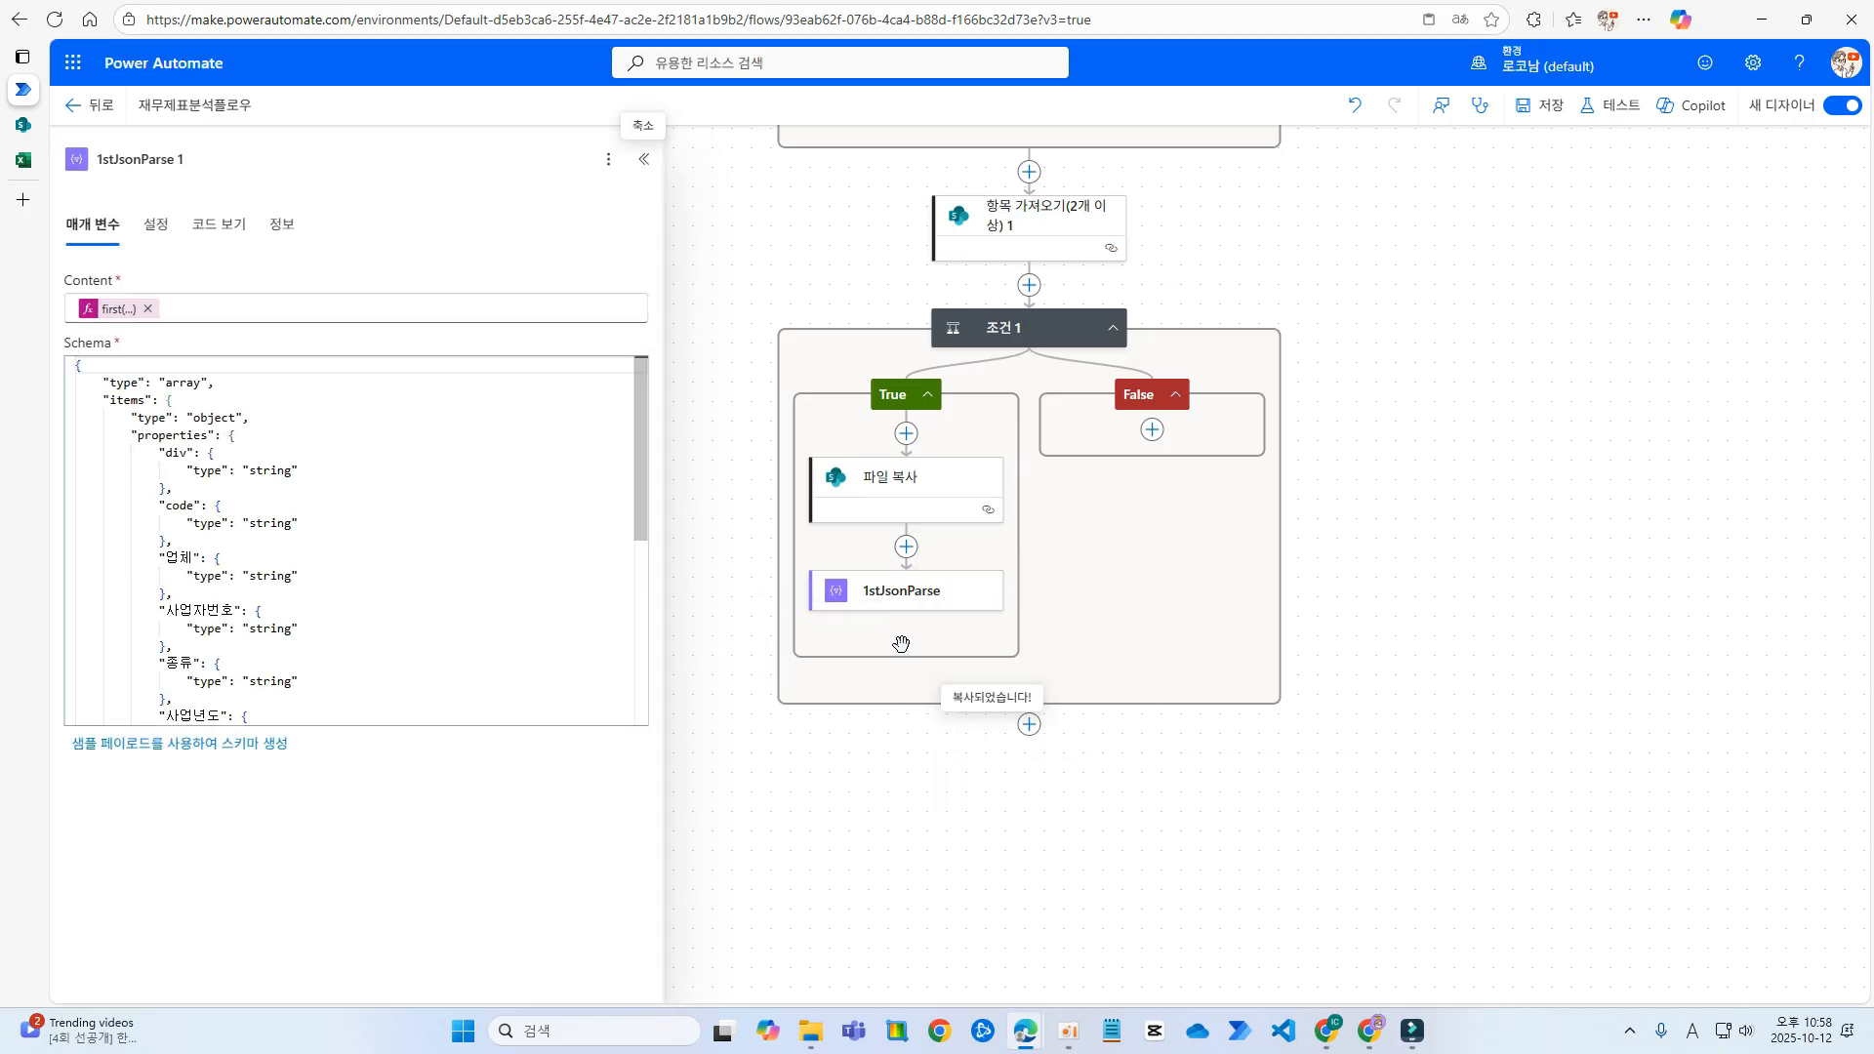
- Rename the pasted parse action as 2ndJsonParse
left_click(104, 159)
key("BackSpace")
type("2nd")
key("Delete")
key("Delete")
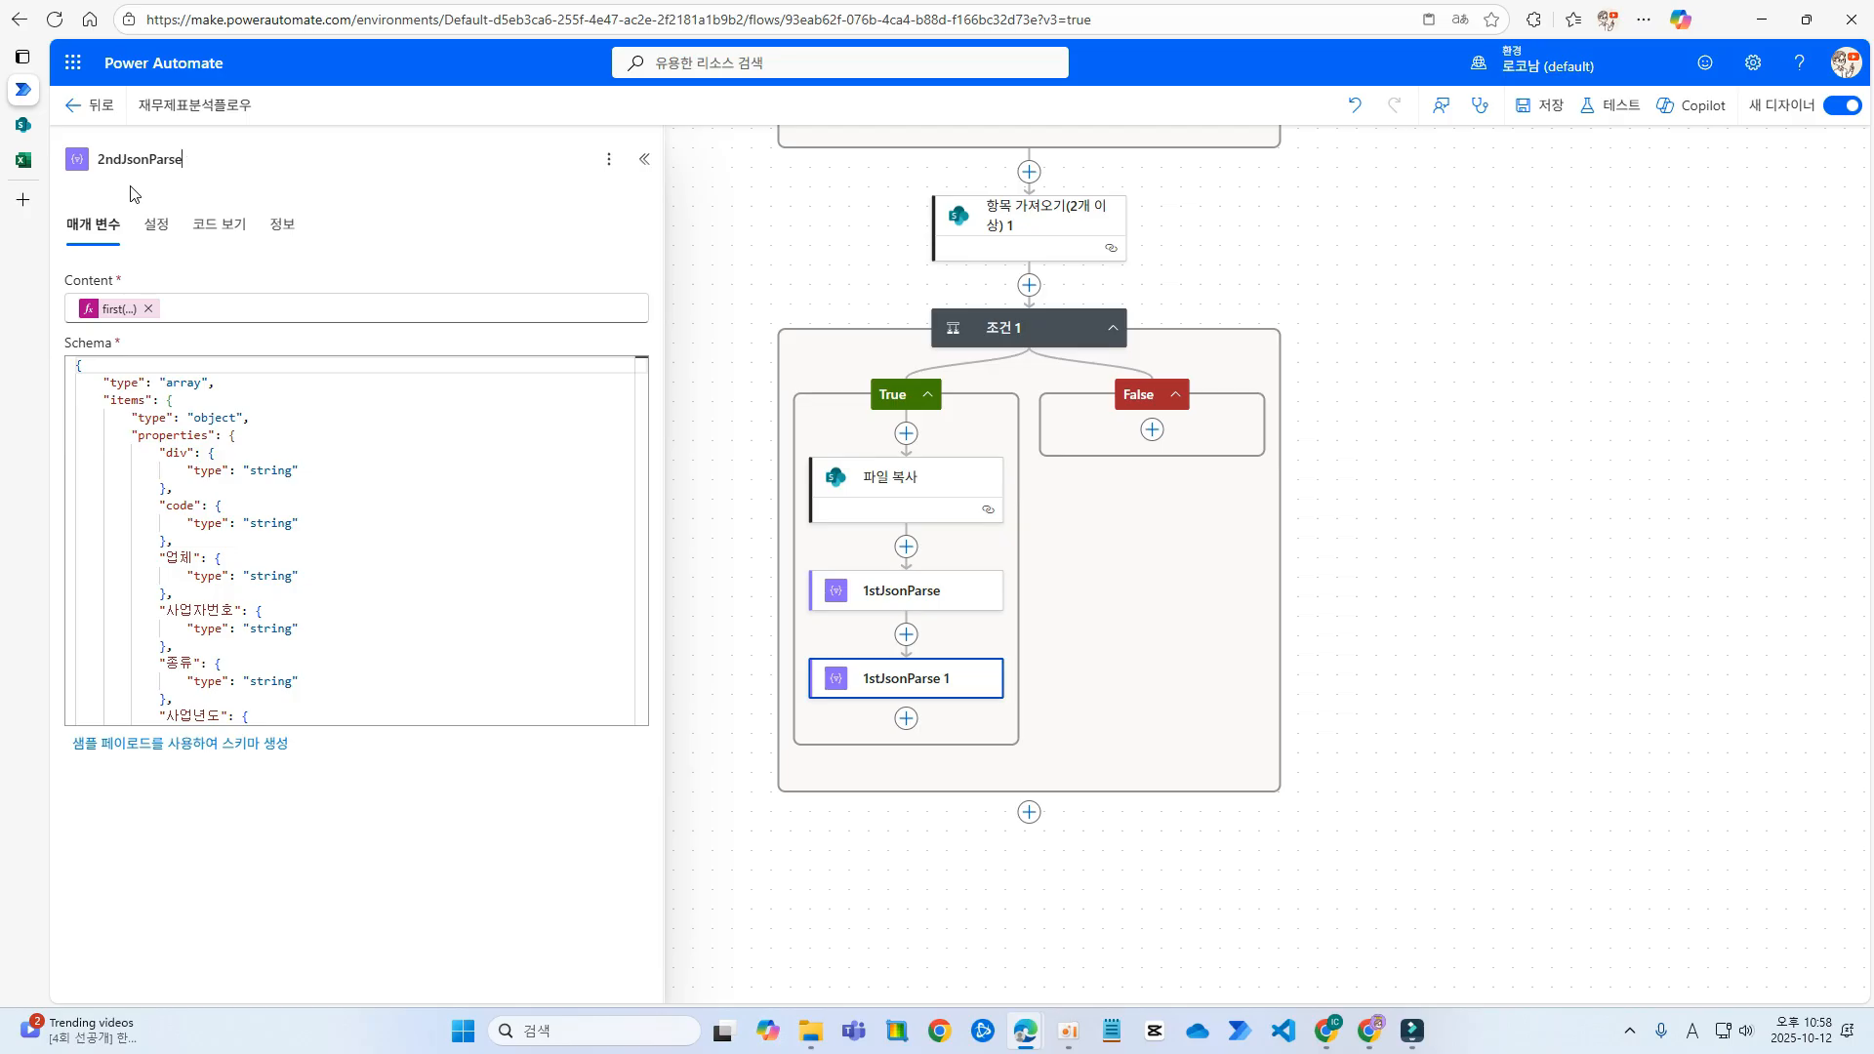
- Replace first with last in the Content expression of 2ndJsonParse and update it
left_click(99, 310)
double_click(712, 341)
type("last(outputs('항목_가져오기(2개_이상)_1')?['body/")
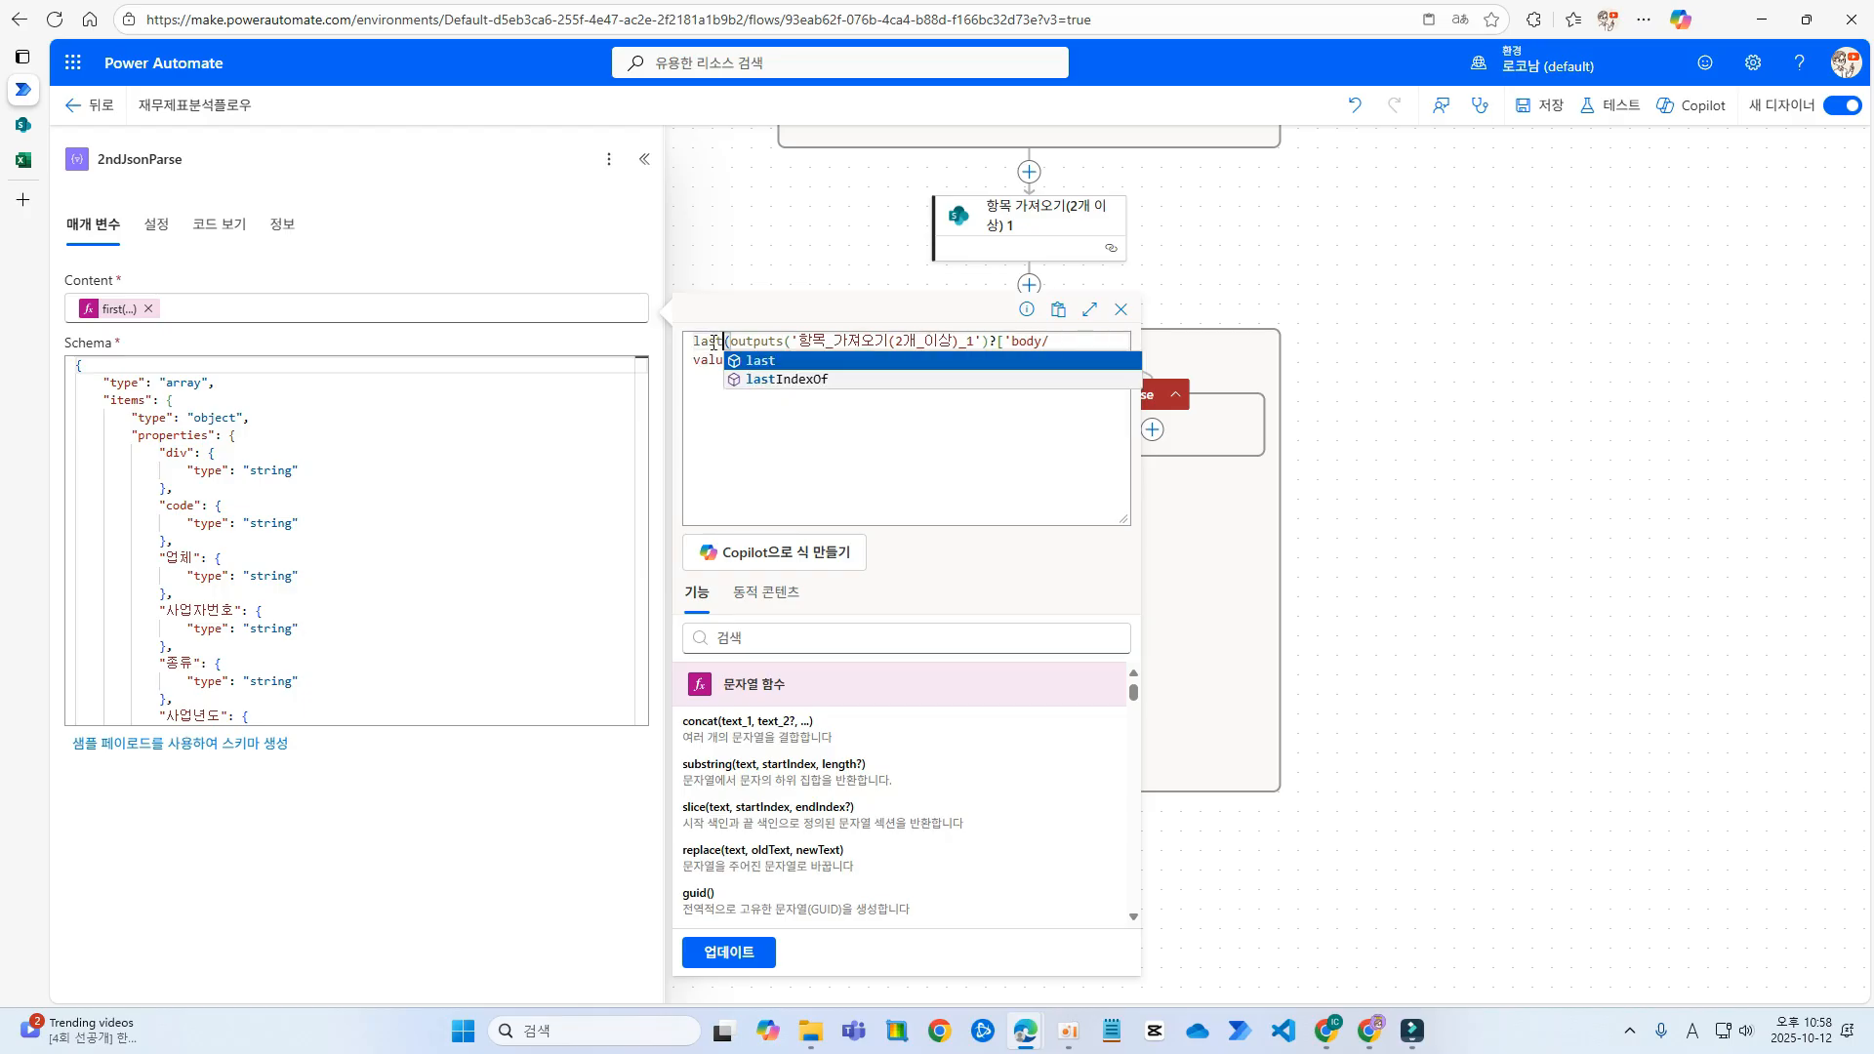
key("Escape")
left_click(730, 954)
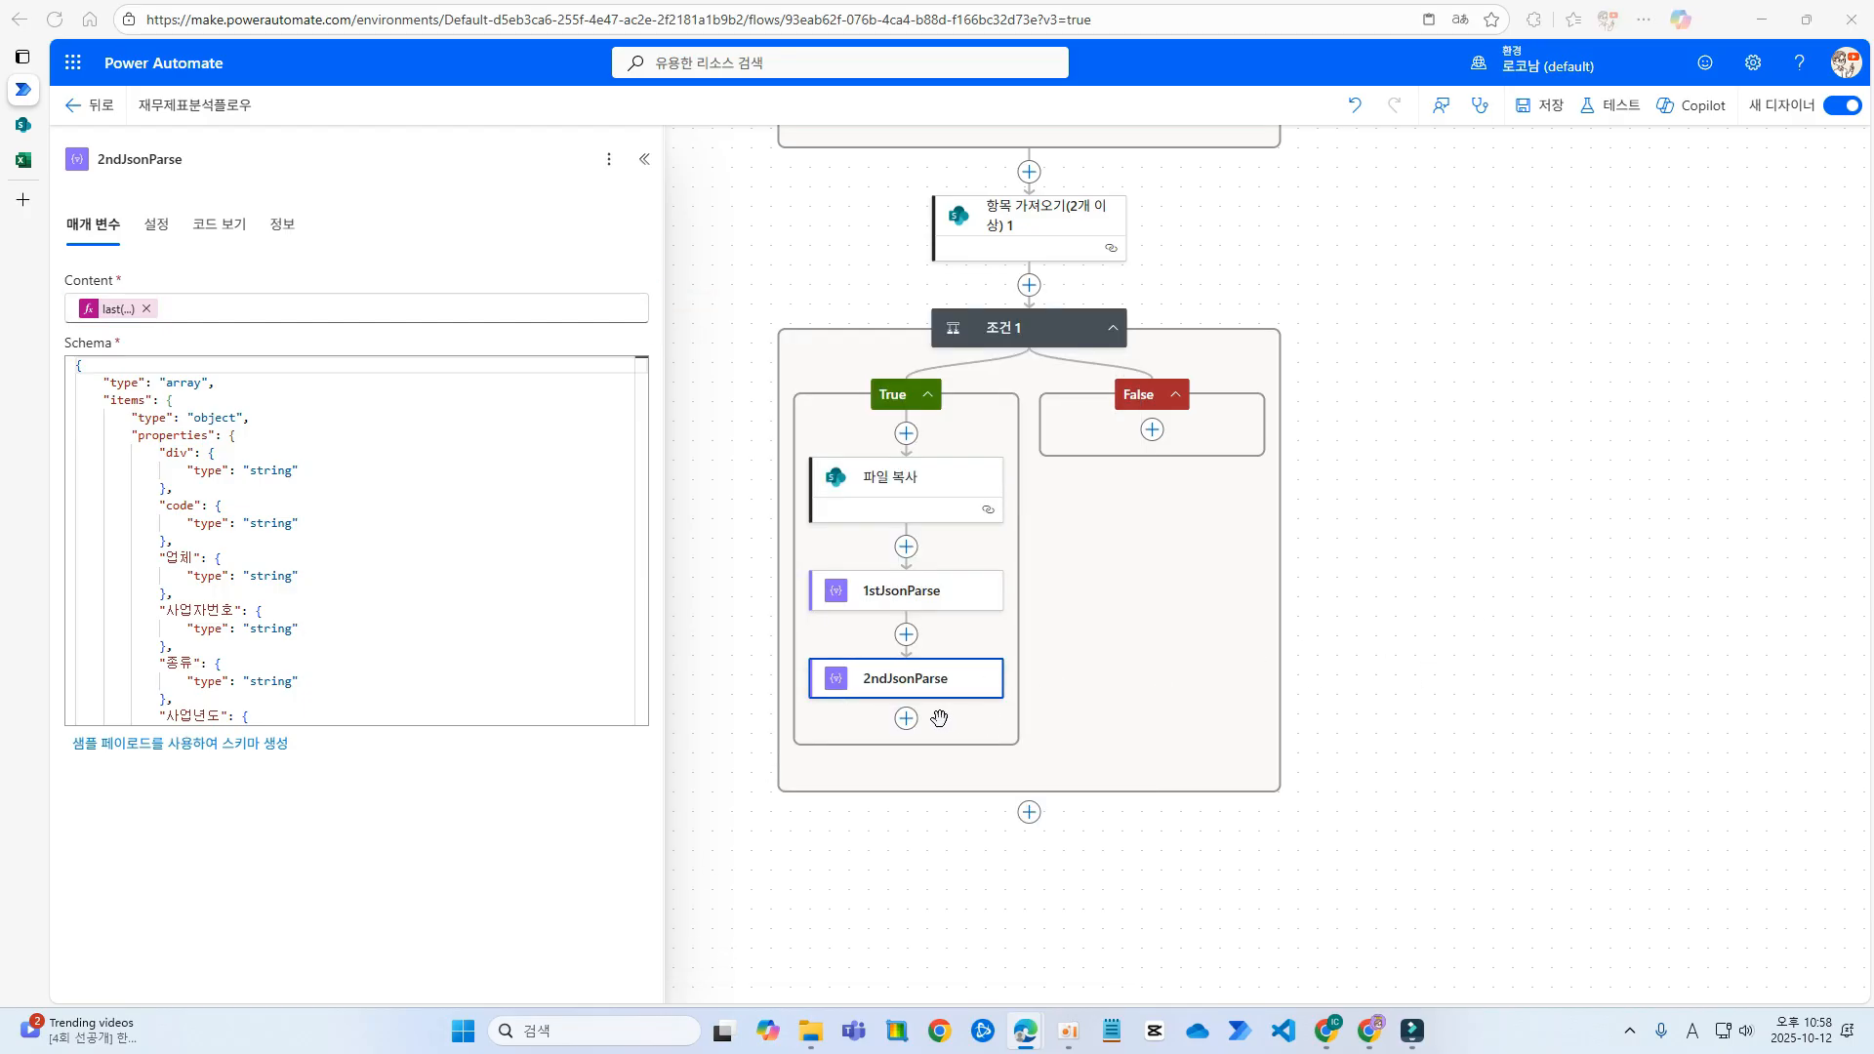
- Add an Excel 테이블에 행 추가 action below 2ndJsonParse
left_click(905, 717)
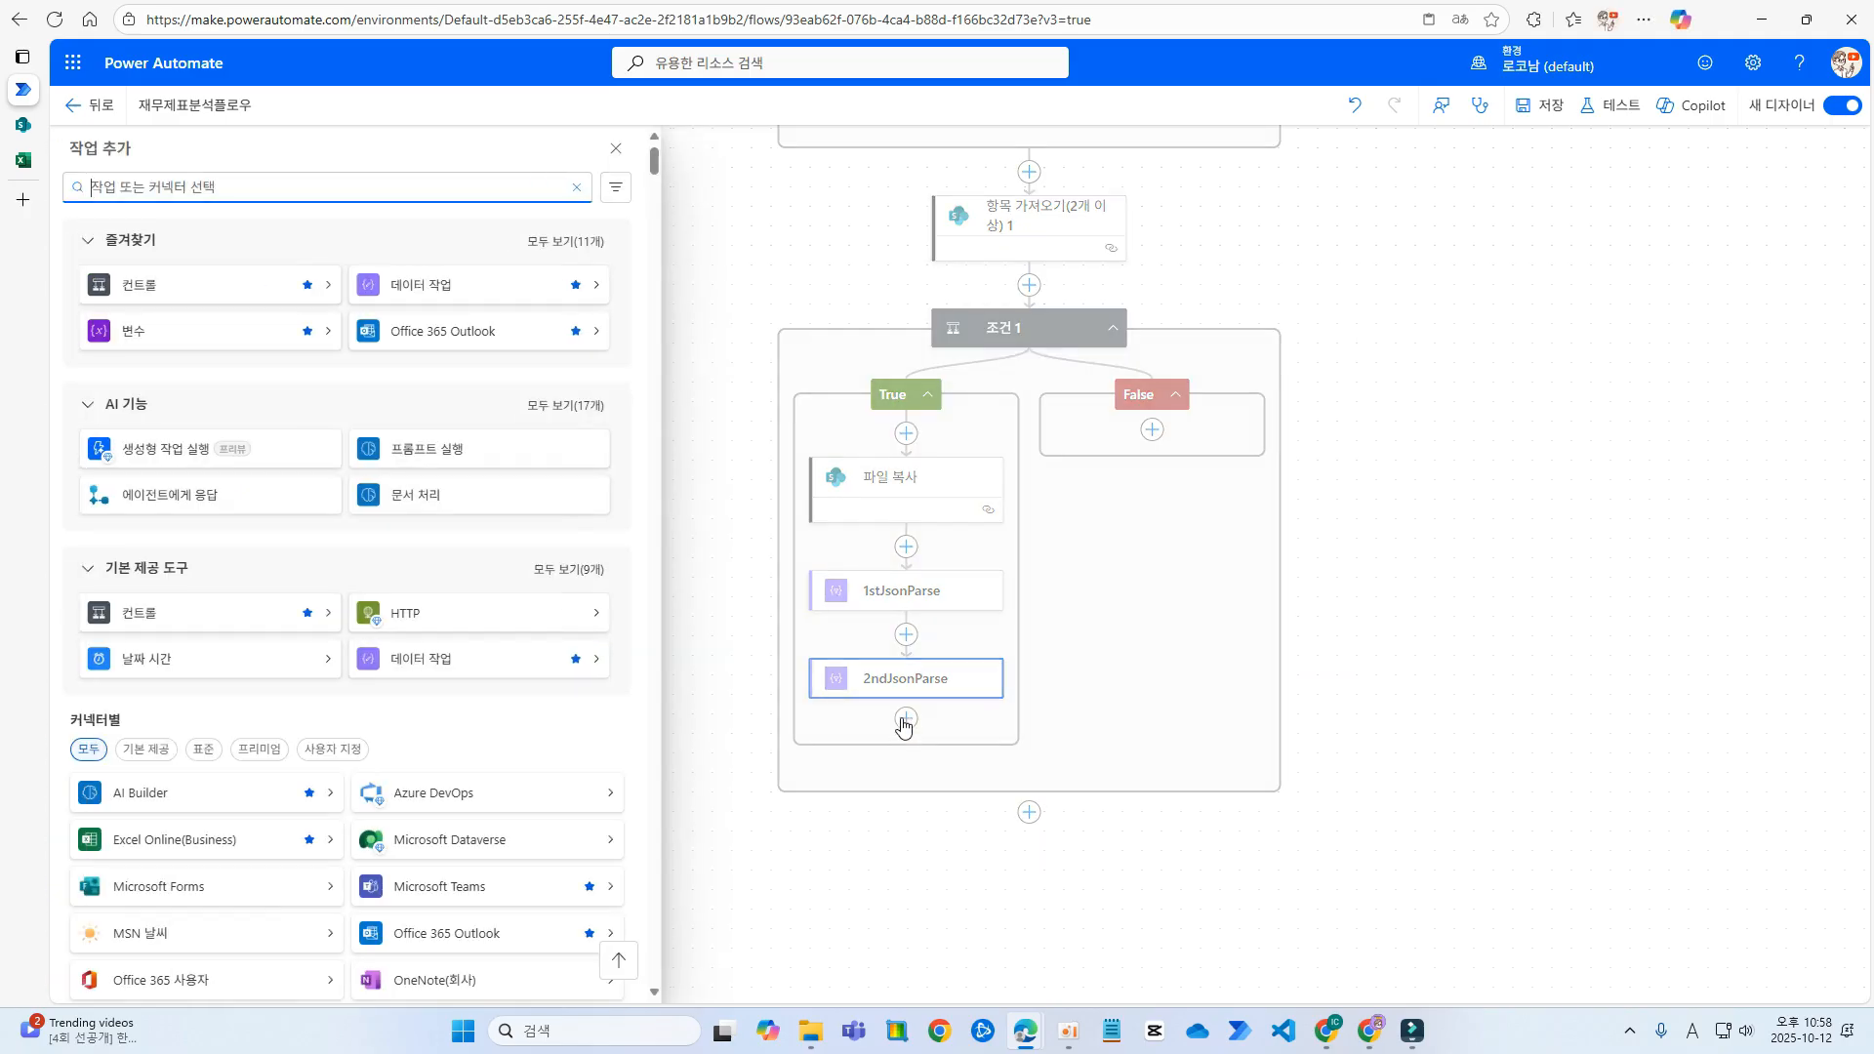
left_click(574, 244)
left_click(436, 430)
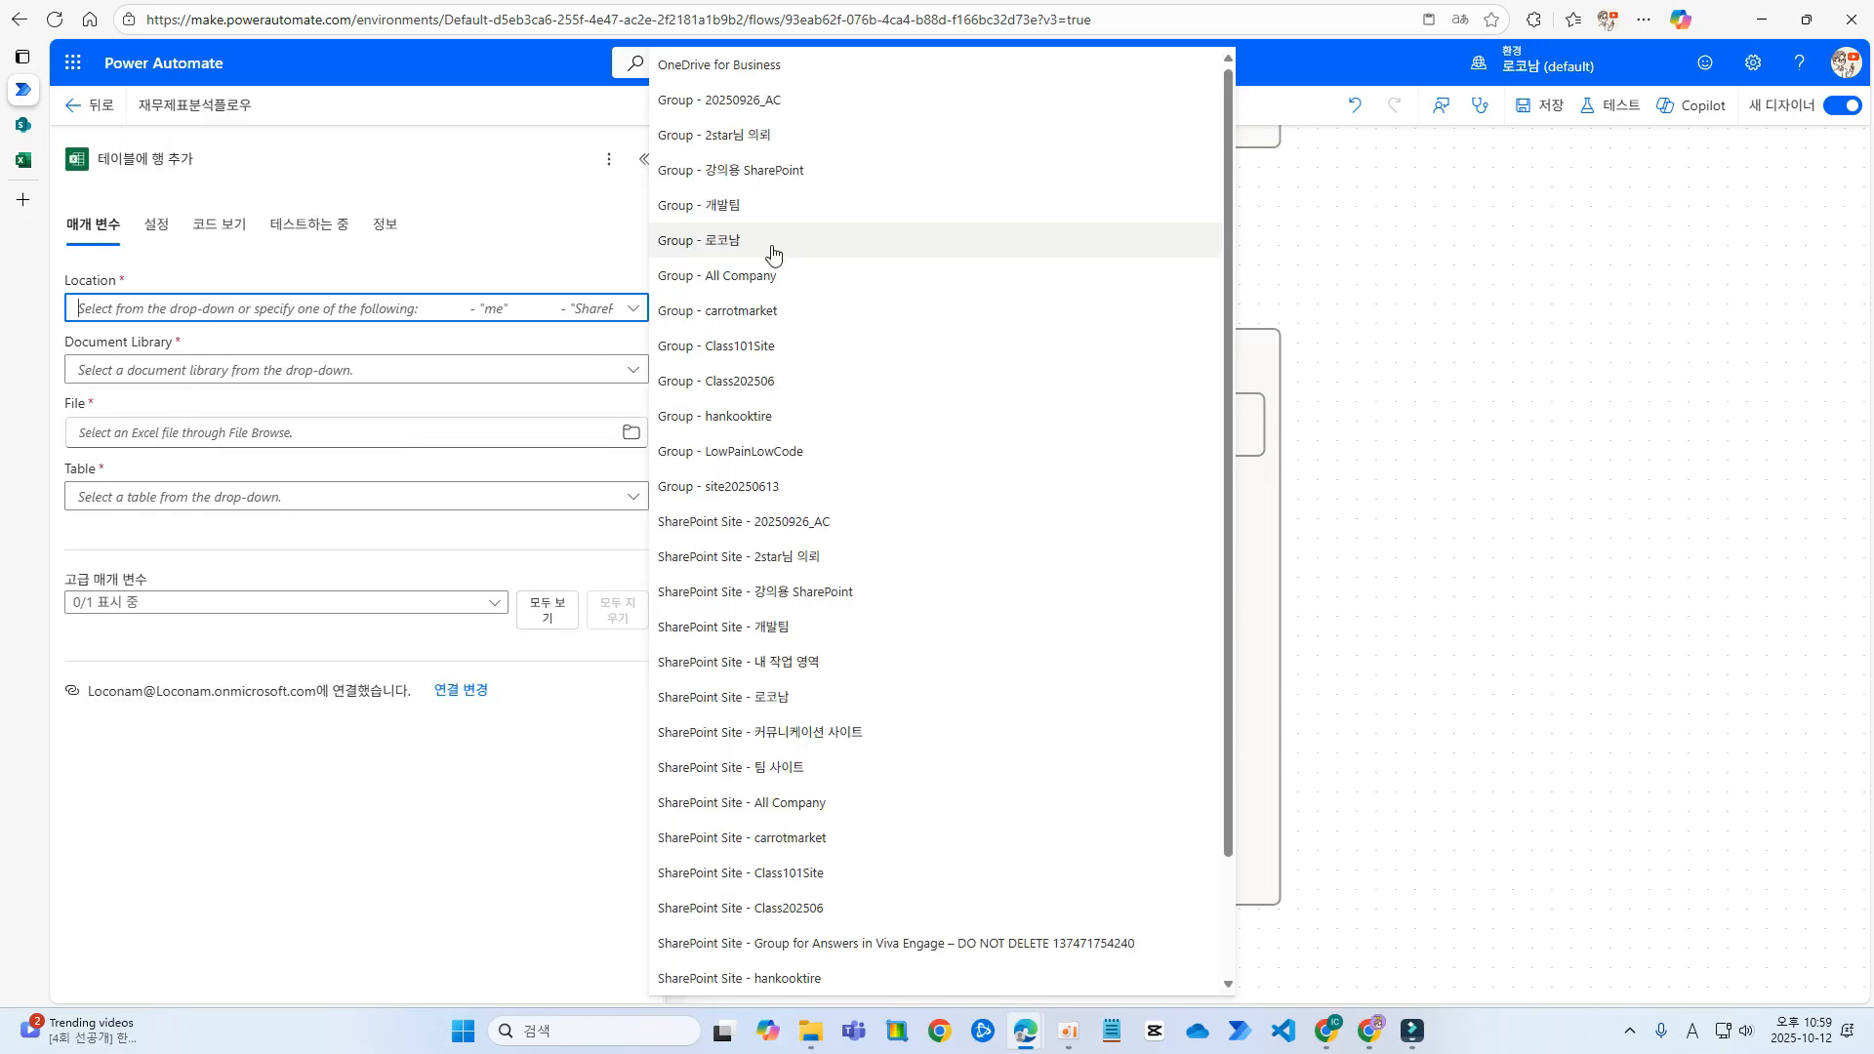
- Set the row action's Location to SharePoint Site - 로코남 and its Document Library to samplefile
left_click(771, 242)
left_click(195, 369)
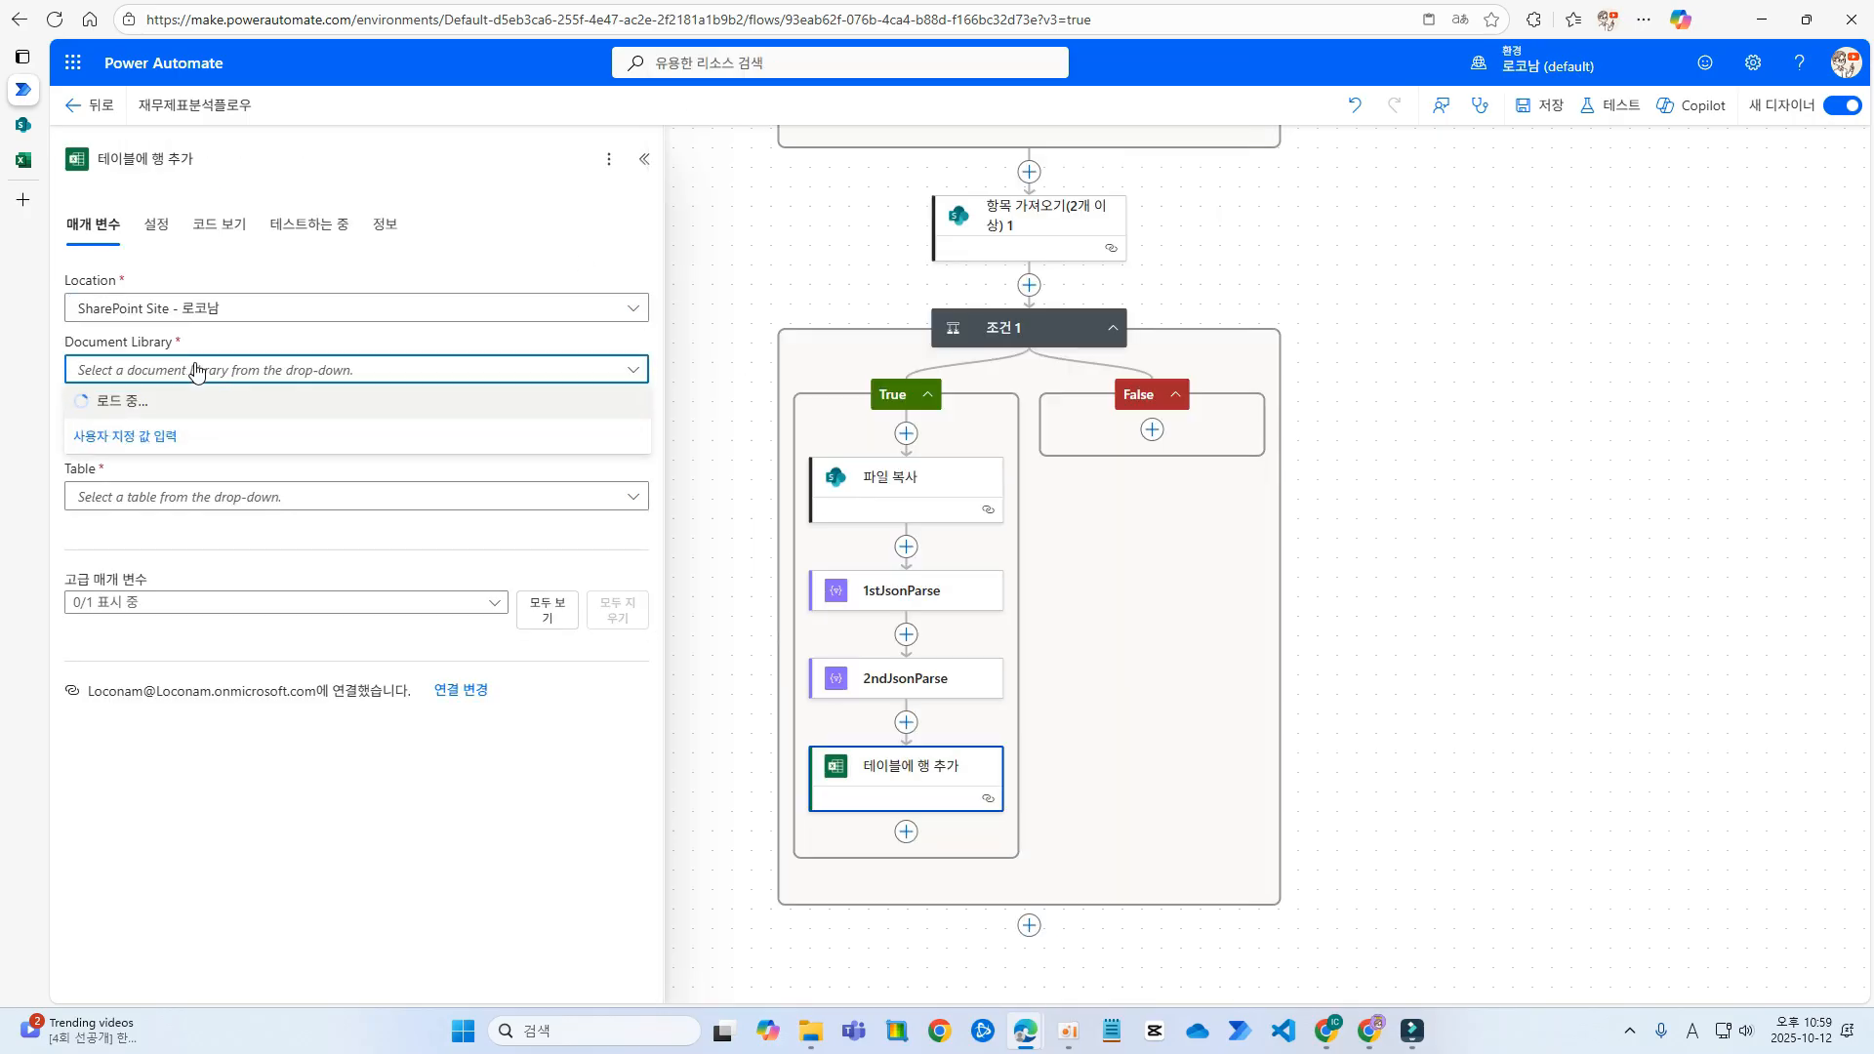
left_click(125, 574)
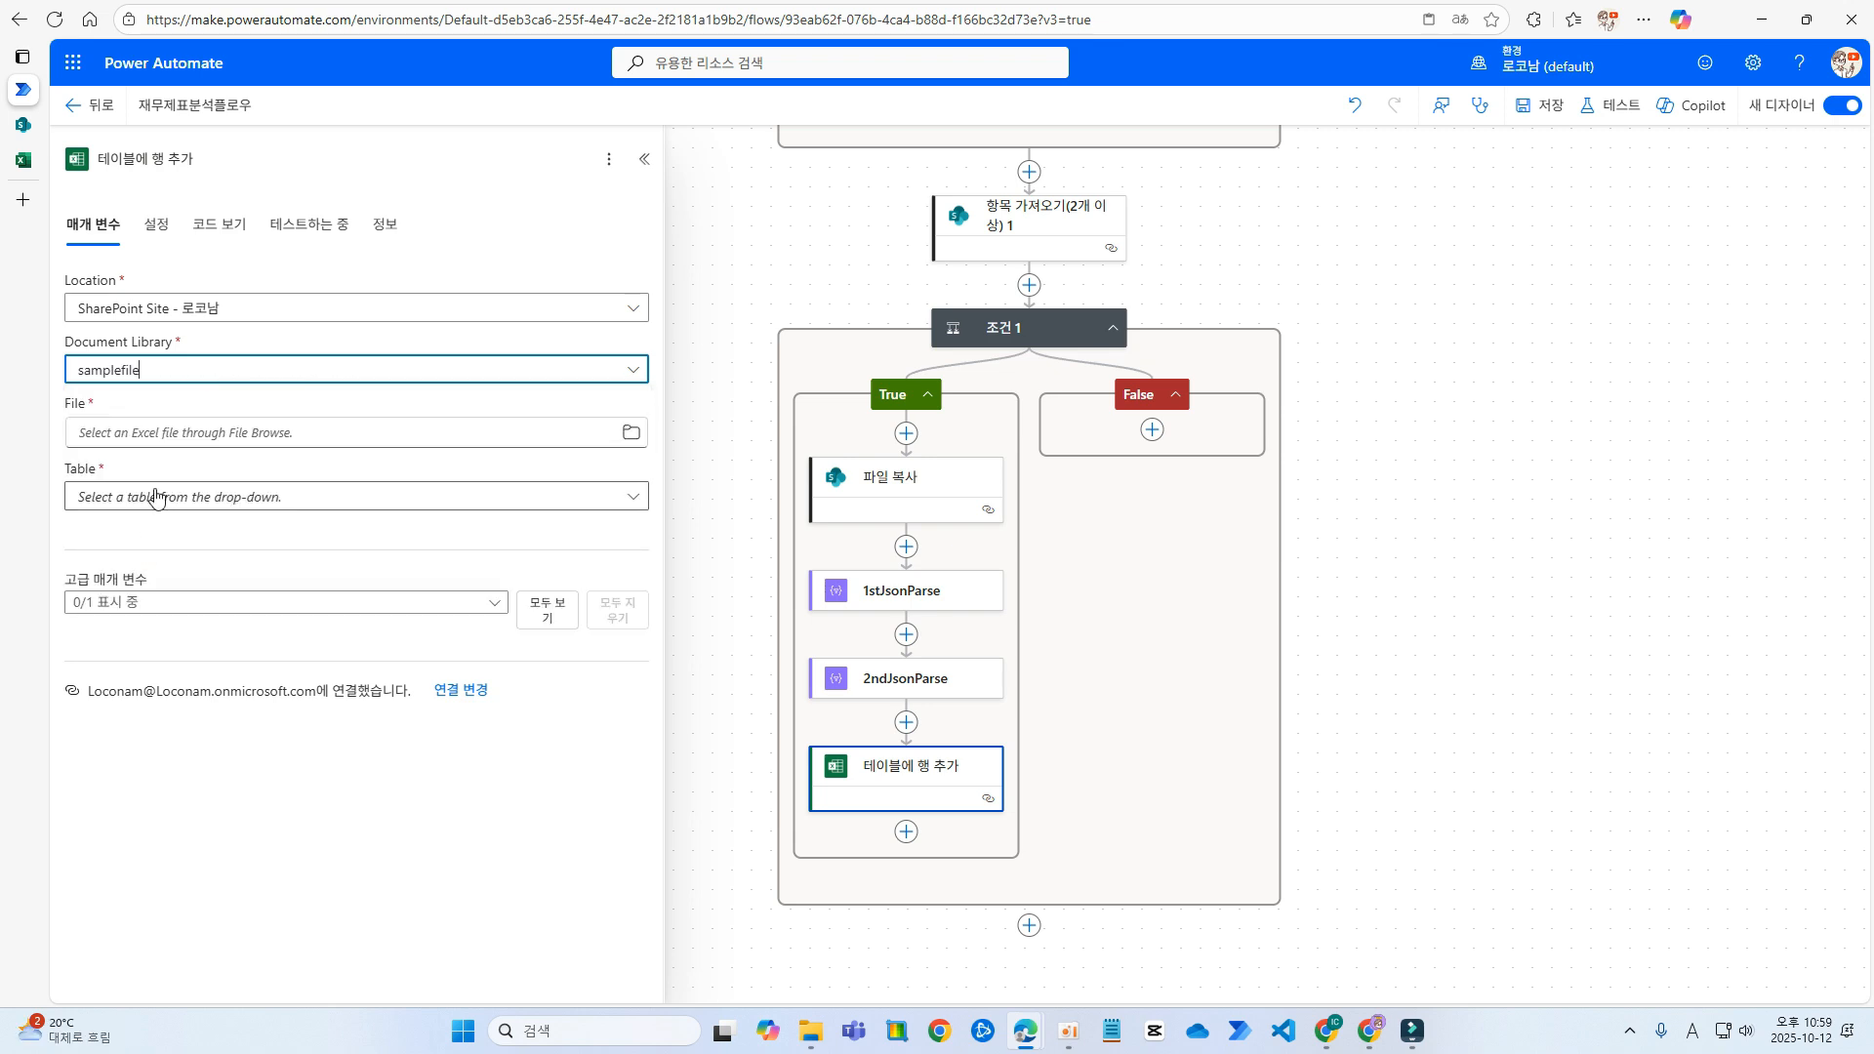
- Set File to the body/Id output of 파일 복사 and enter maintable as the Table
left_click(192, 435)
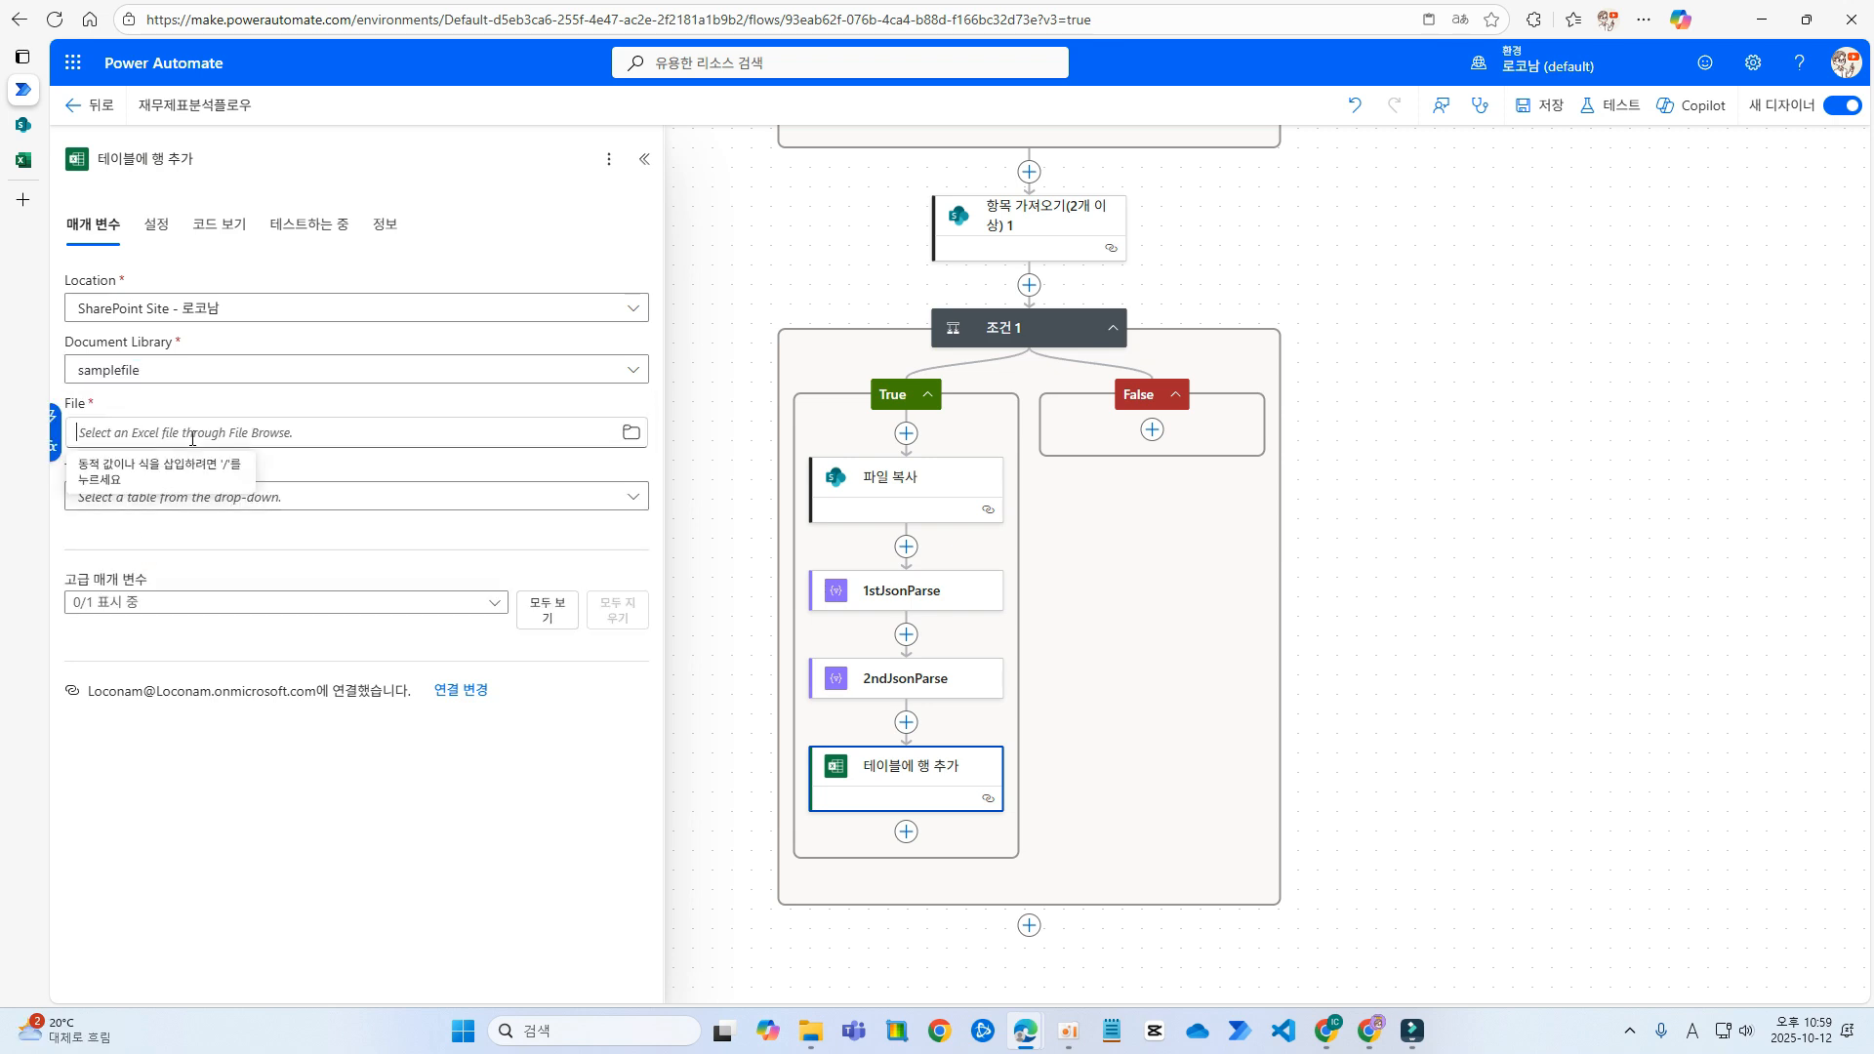
left_click(49, 416)
scroll(914, 666, "down", 5)
scroll(830, 625, "down", 2)
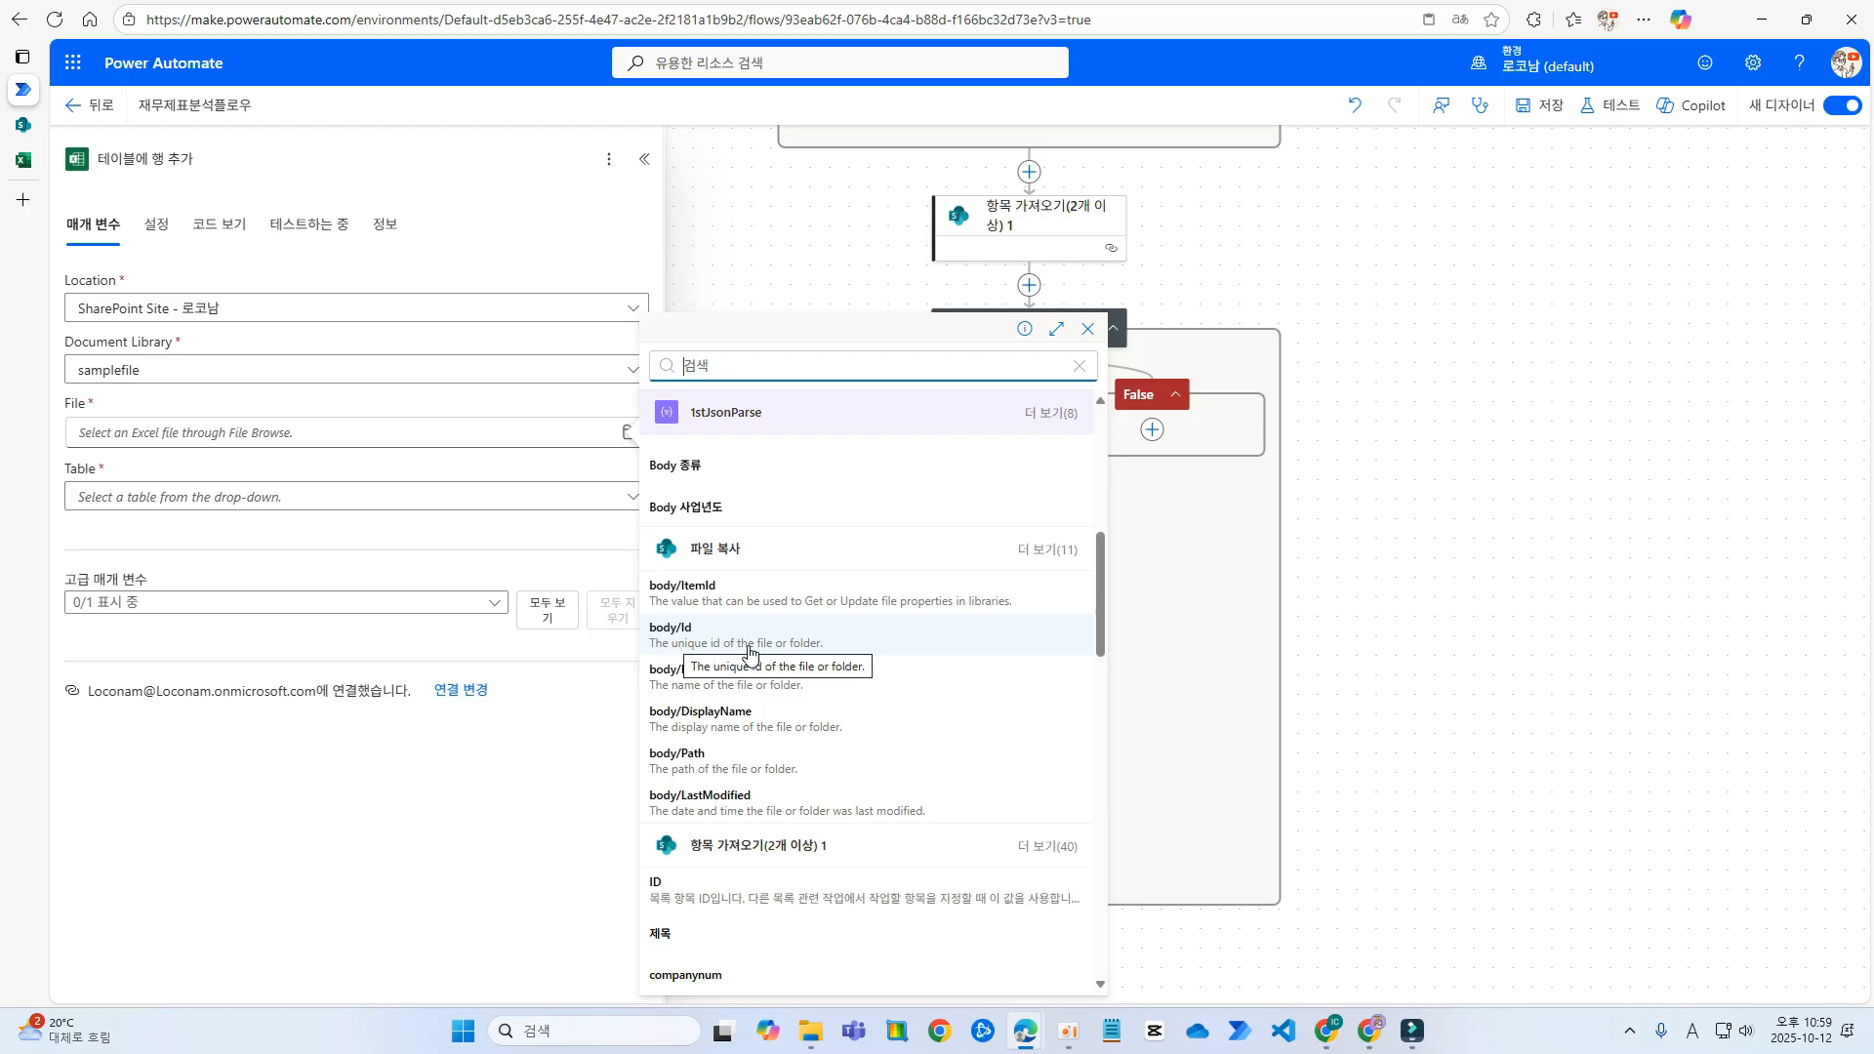
left_click(787, 640)
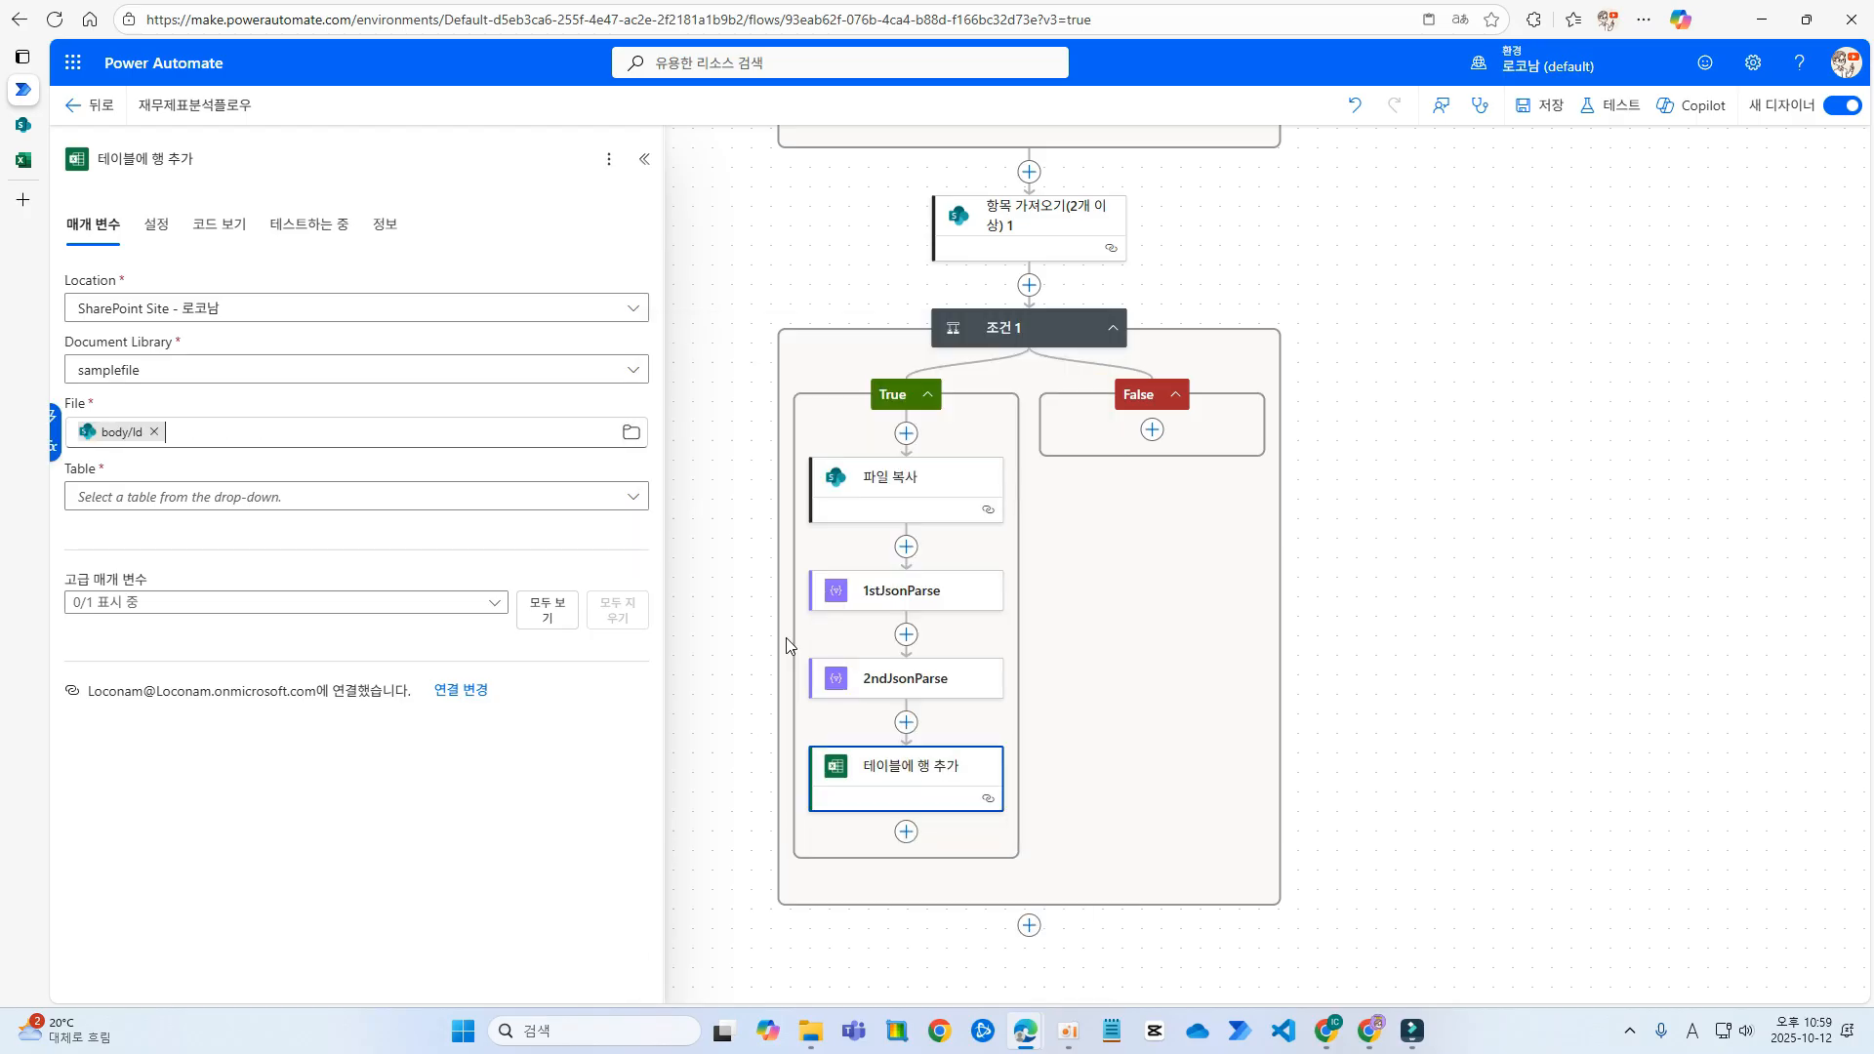
left_click(232, 503)
type("maintable")
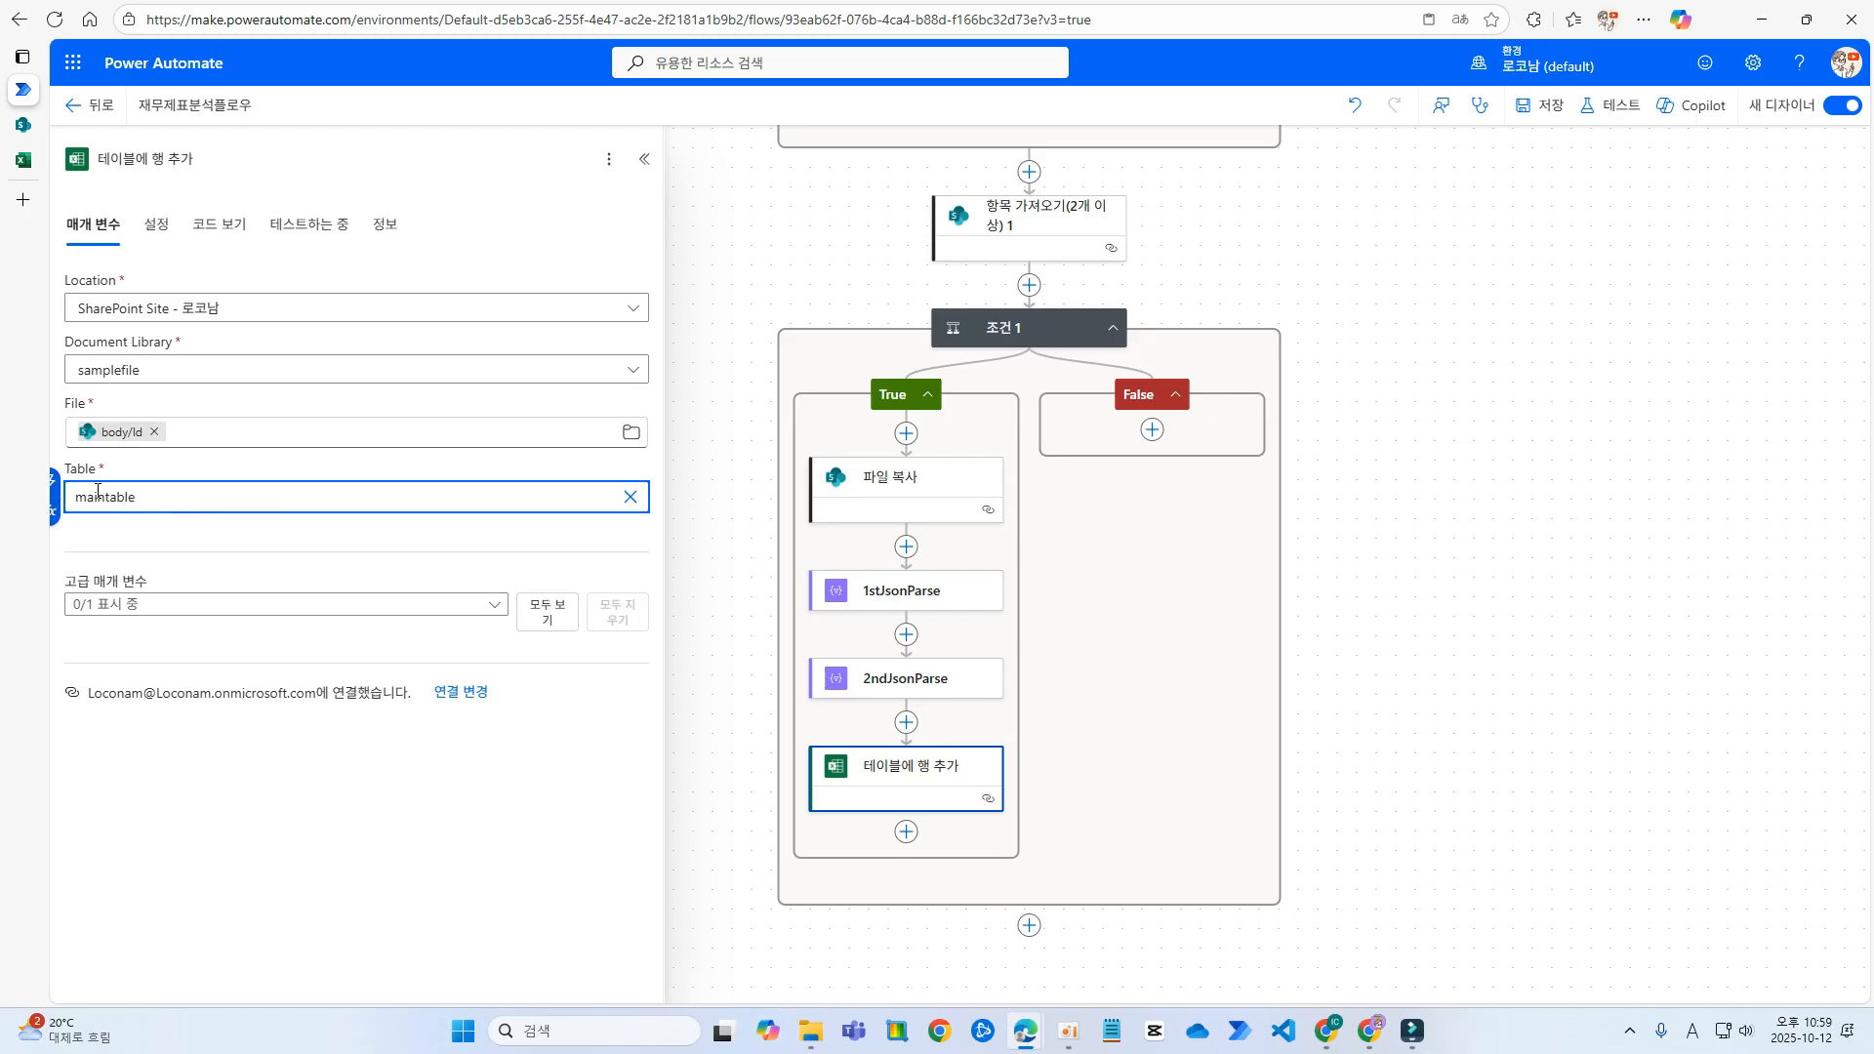
- Start the Row JSON with an opening brace and a "업체명" key on its own line
left_click(636, 561)
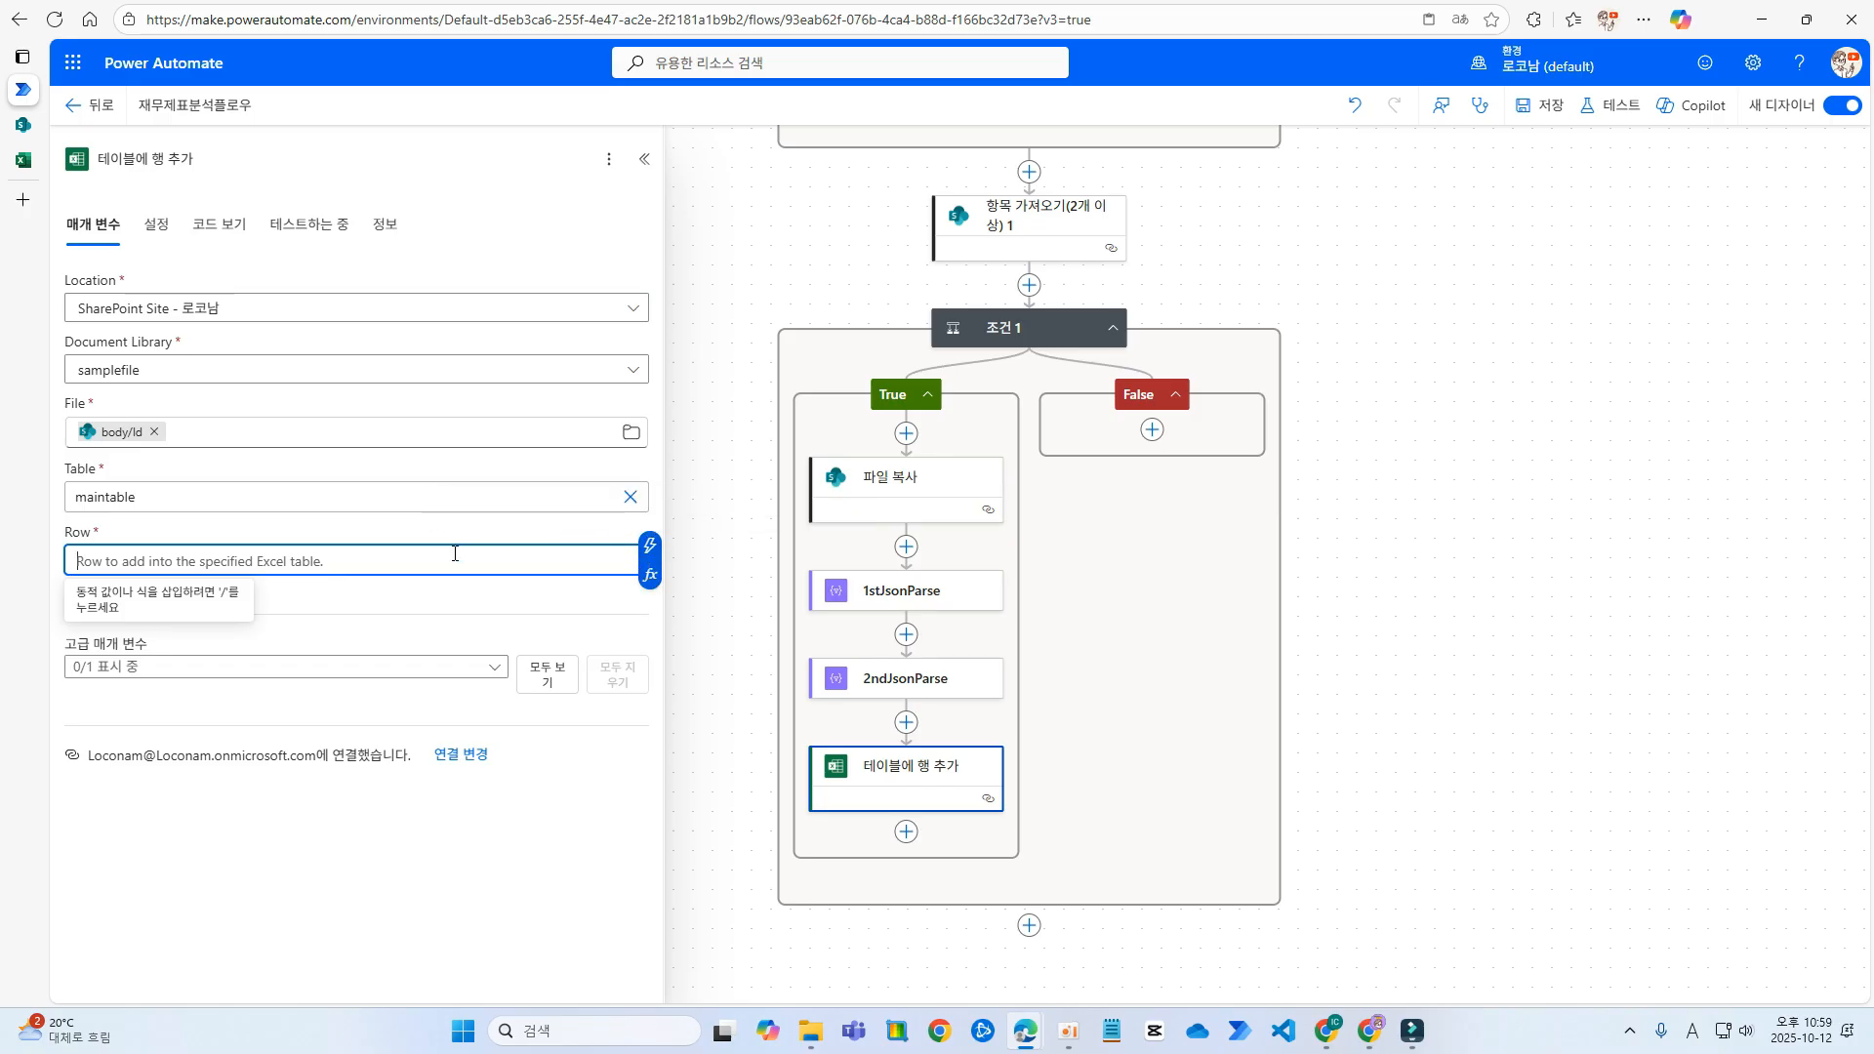
type("{")
key("Return")
type("\"djq")
key("BackSpace")
key("BackSpace")
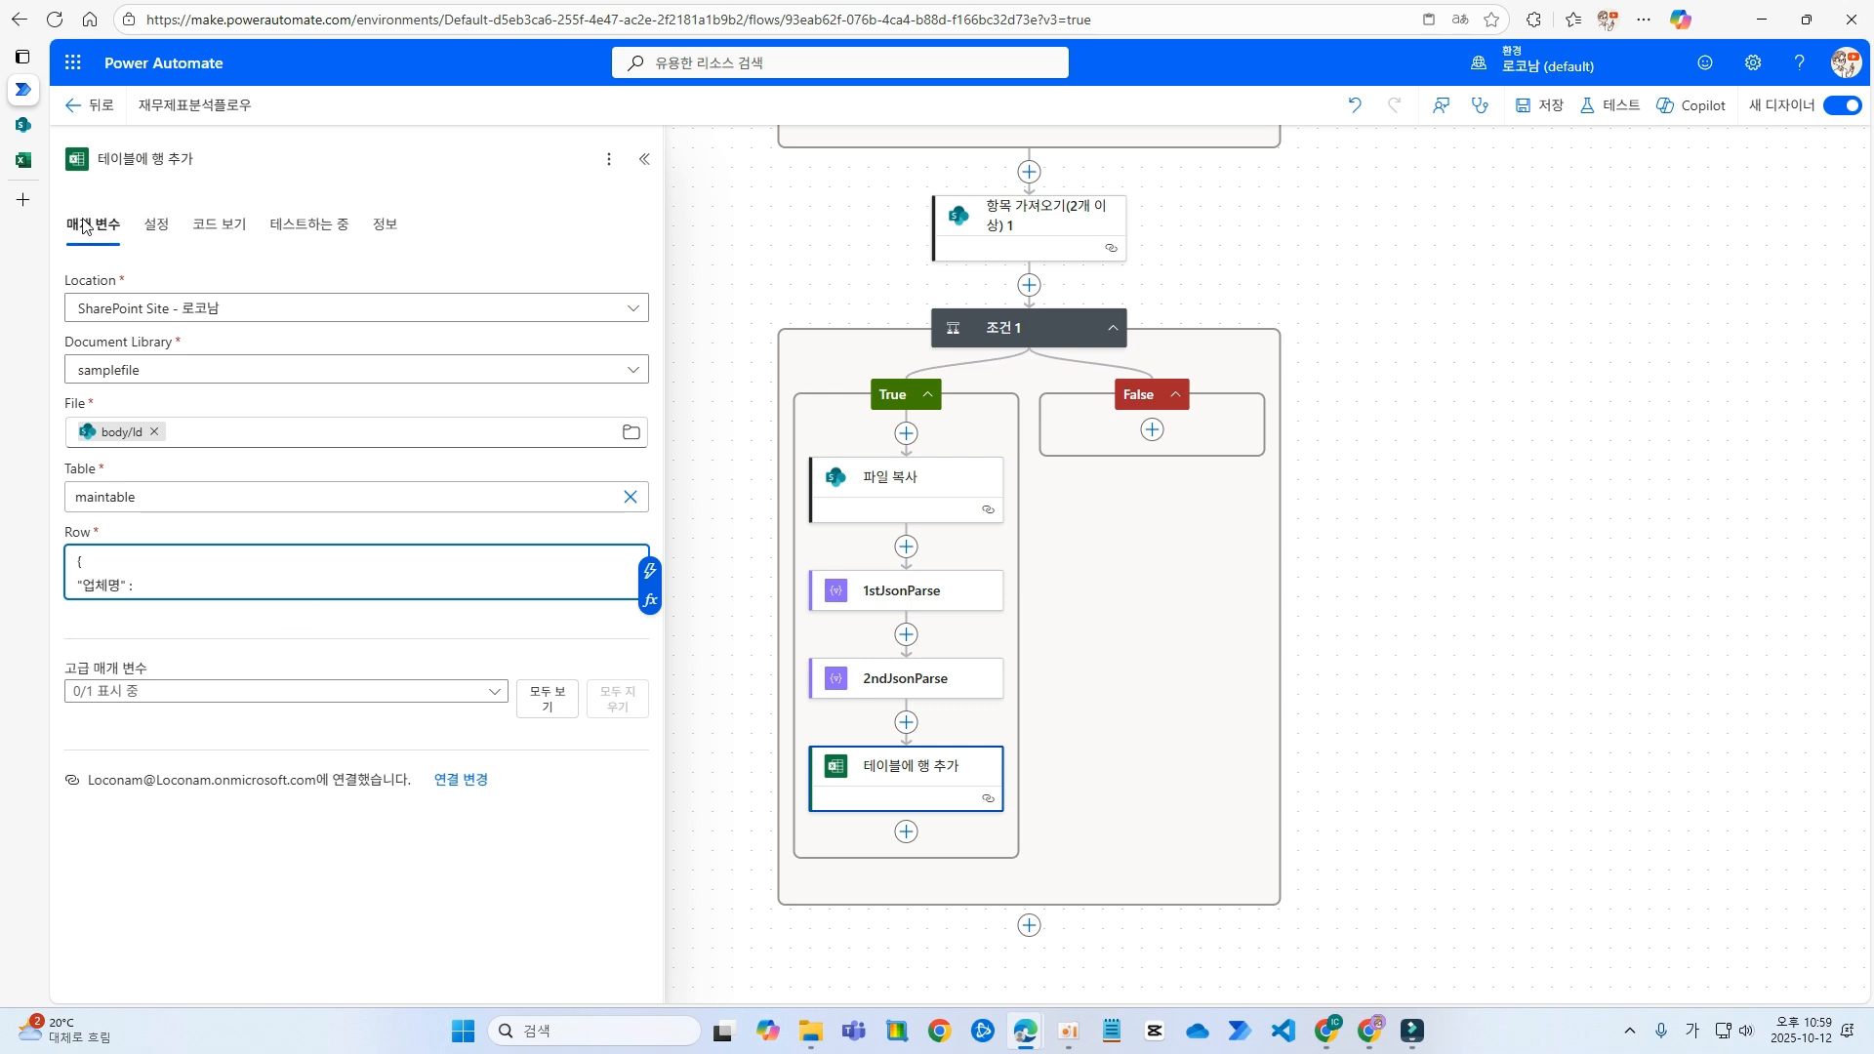
- Check the table's column headers in excelsample12.xlsx and insert Body 업체 from 1stJsonParse as the 업체명 value
left_click(23, 159)
left_click(115, 269)
key("Right")
key("Right")
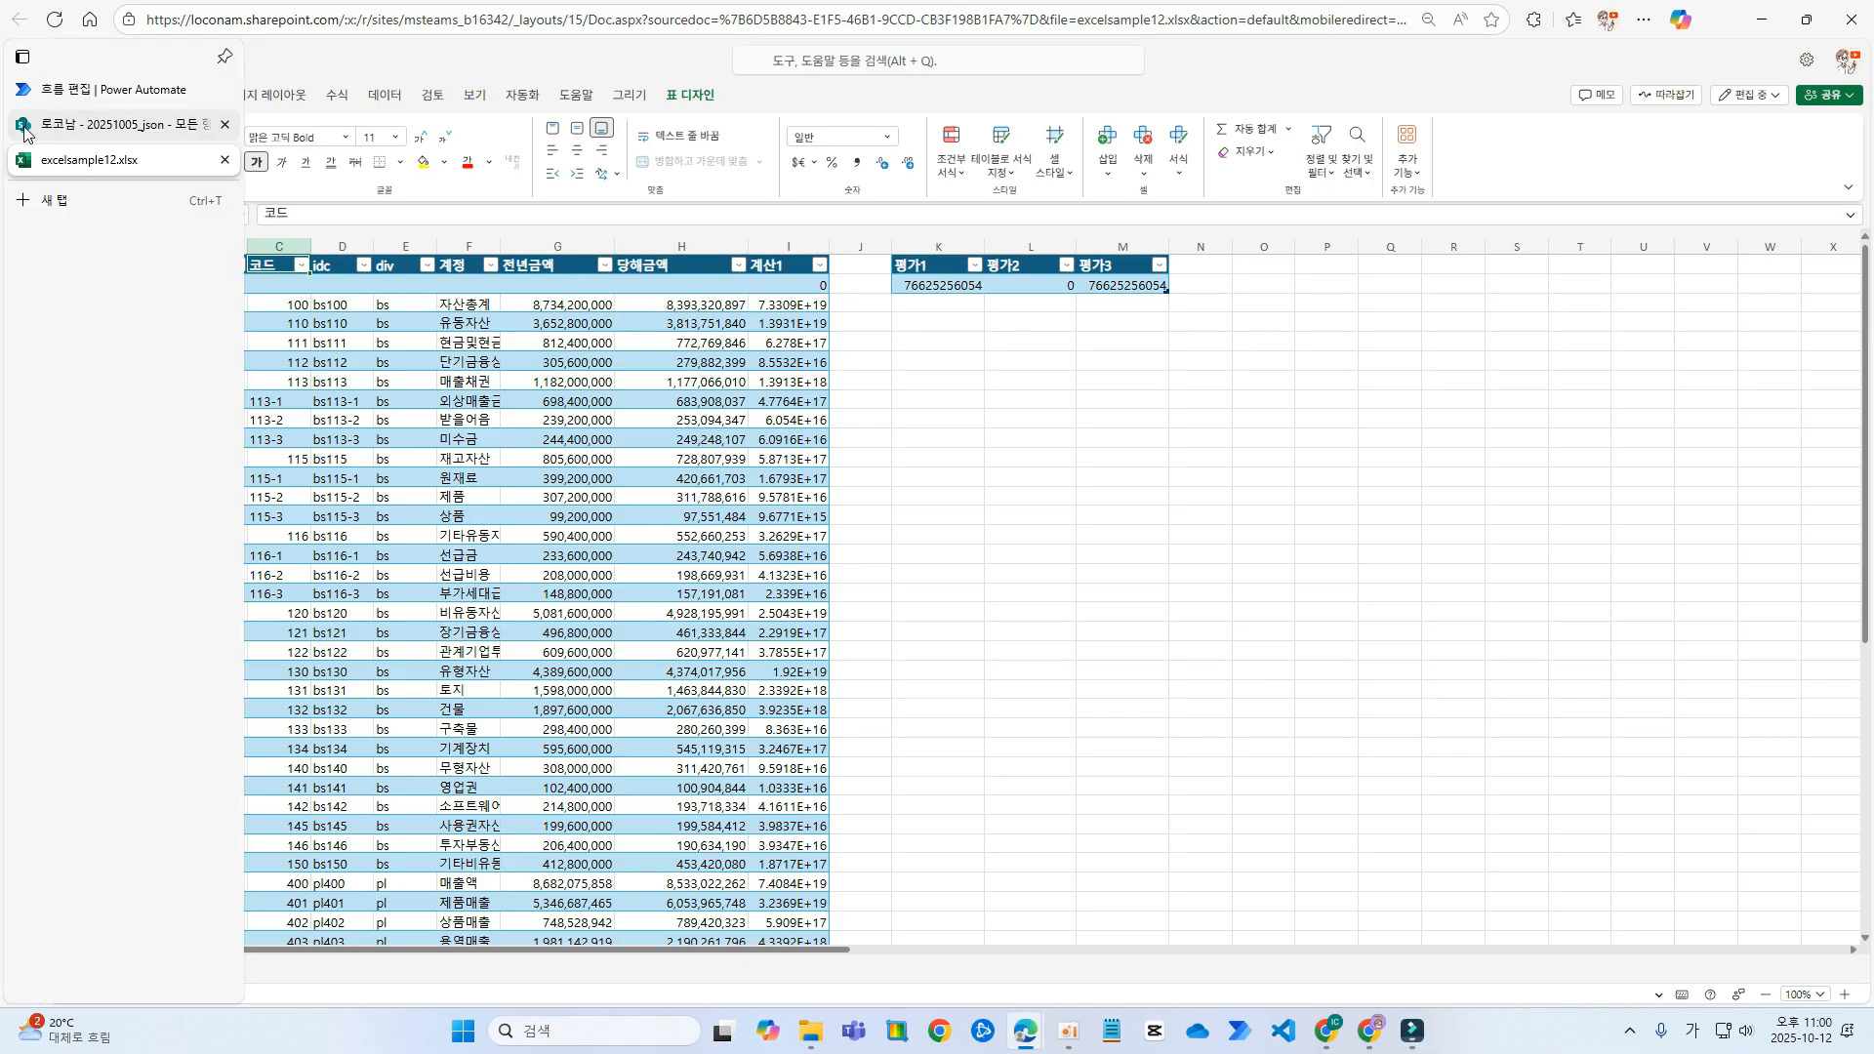
left_click(108, 93)
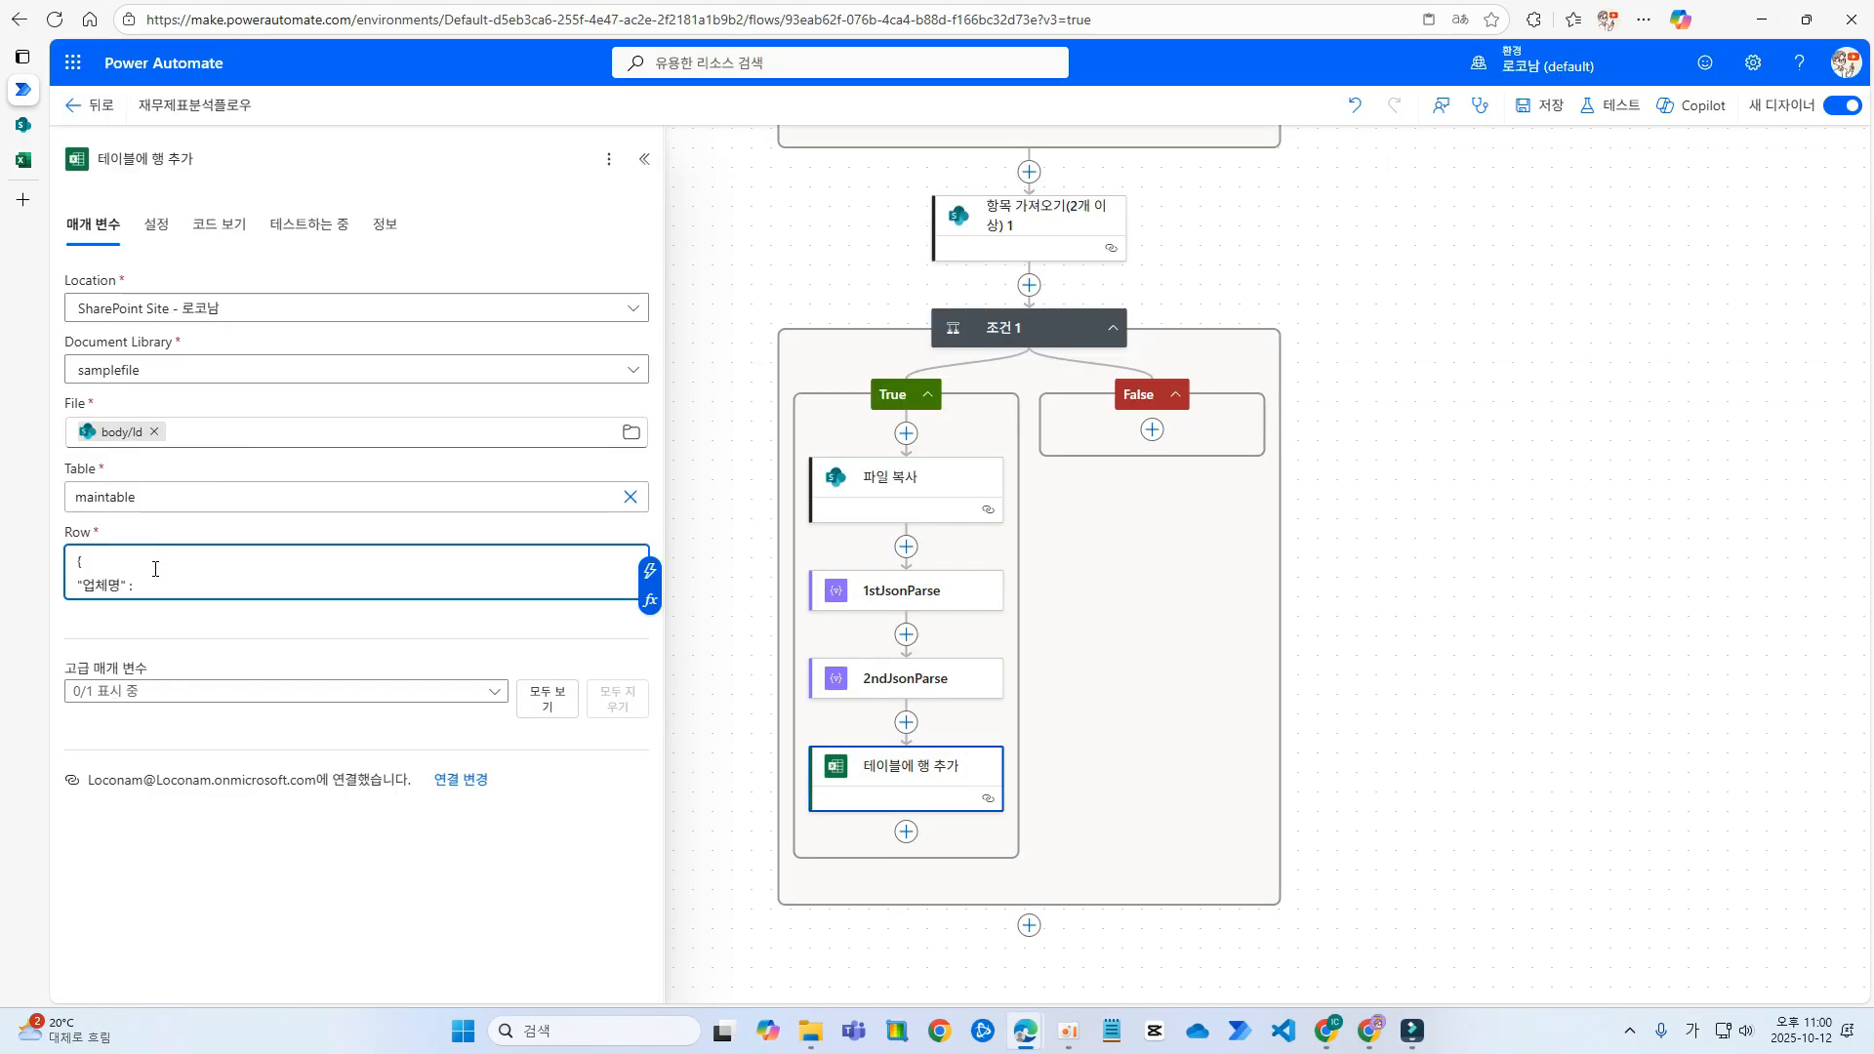
left_click(650, 571)
scroll(966, 771, "down", 2)
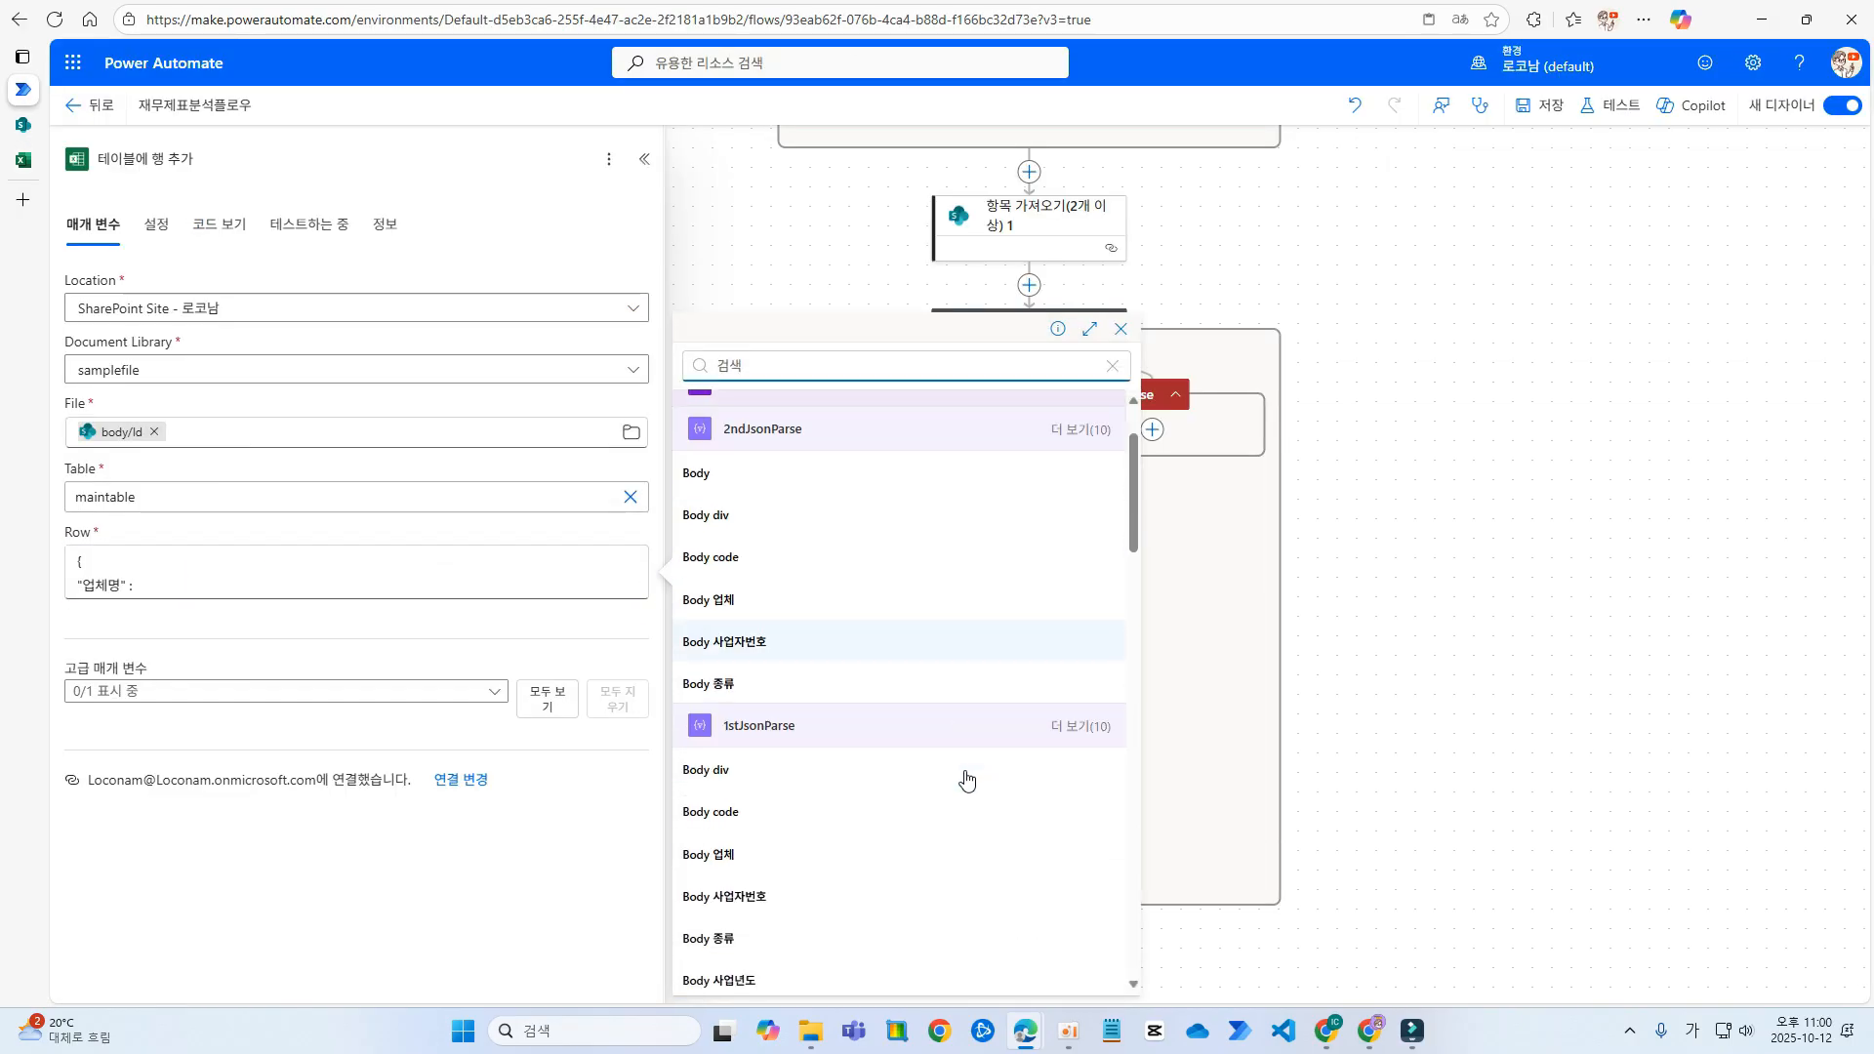
left_click(695, 768)
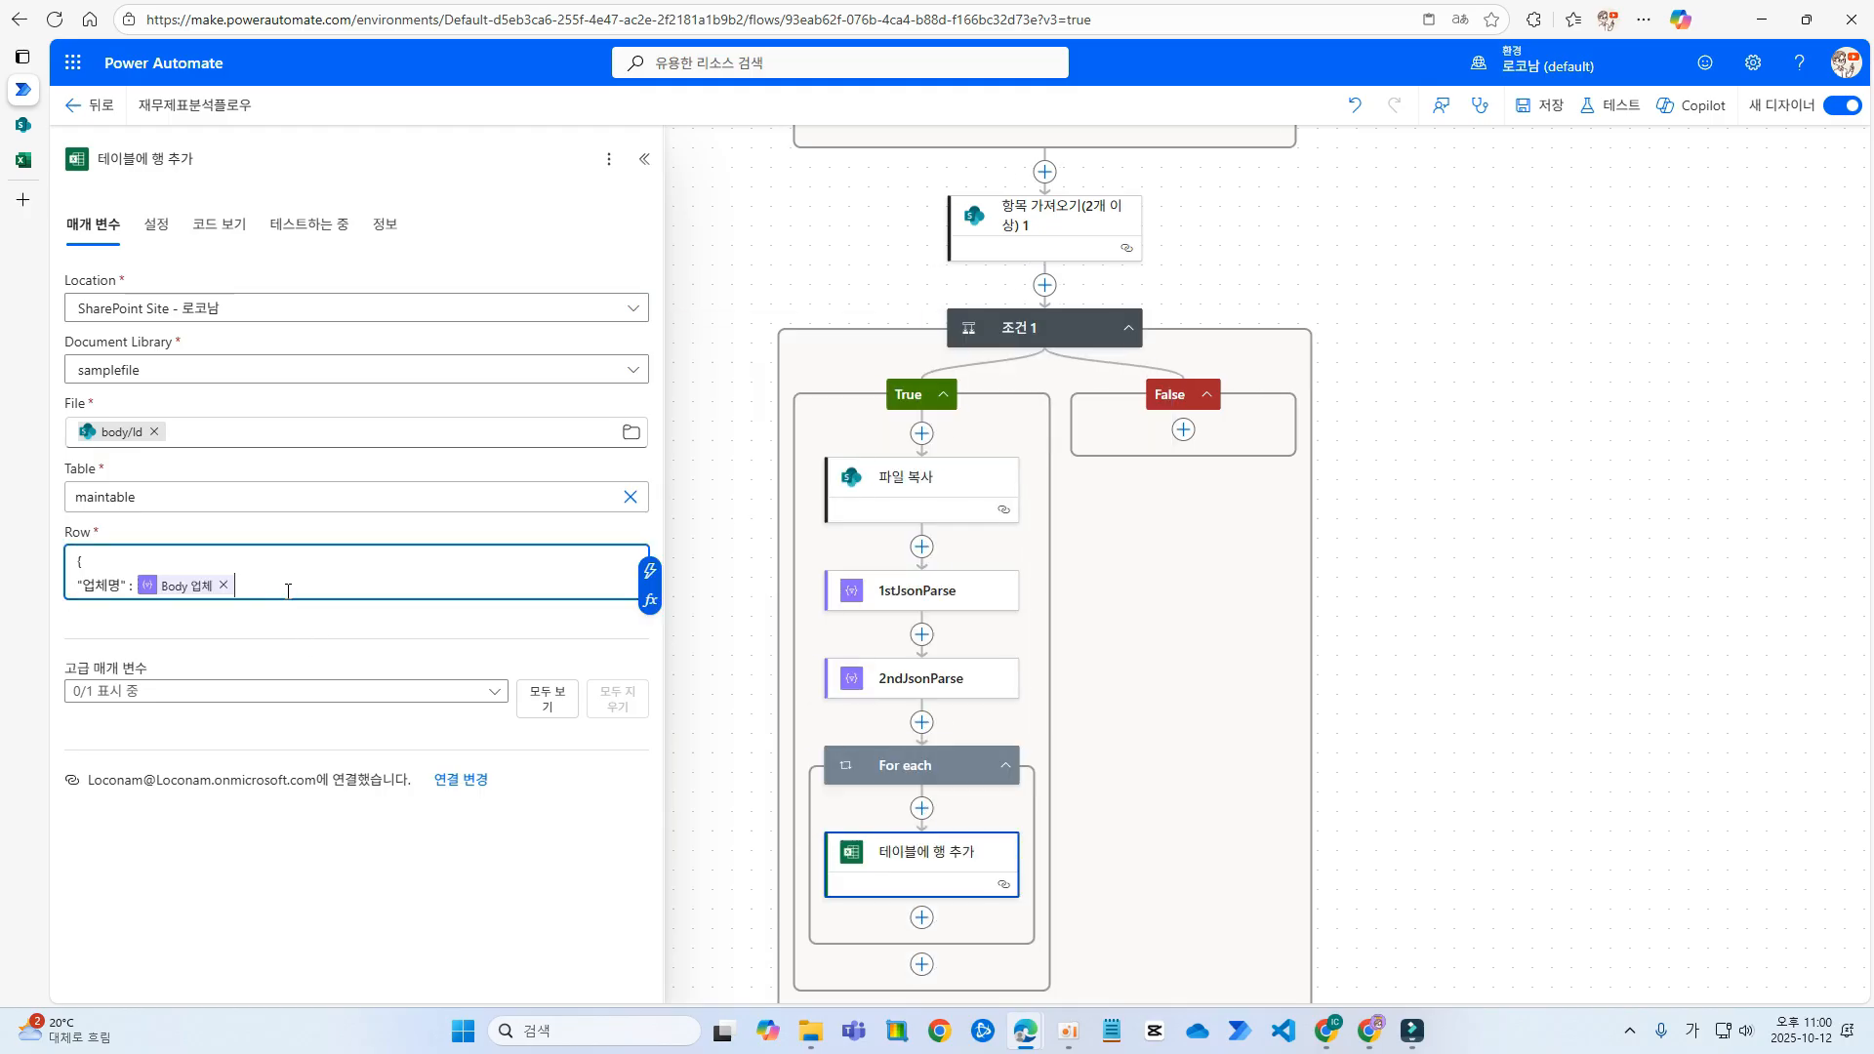
- Add a "사업자번호" line to the Row JSON with Body 사업자번호 from 1stJsonParse as its value
type(",")
key("Return")
type("\"")
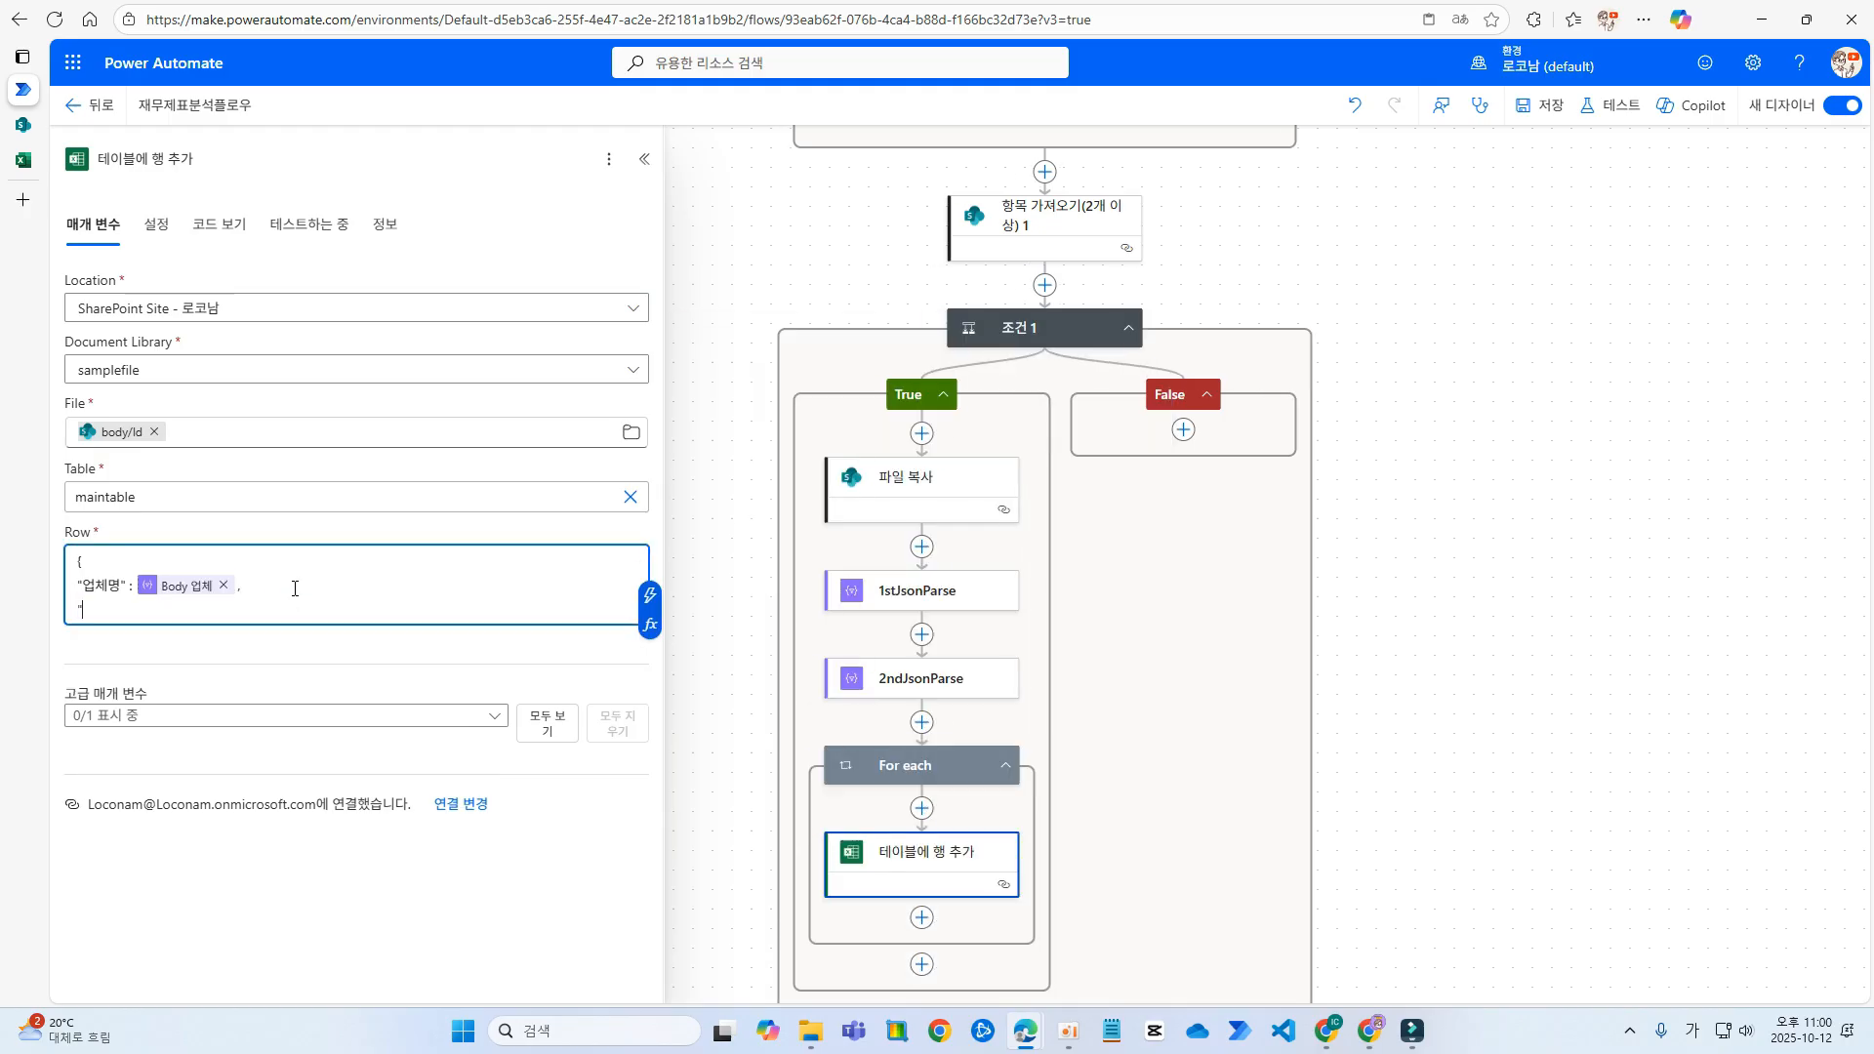
type("사업자번호\"")
type(":")
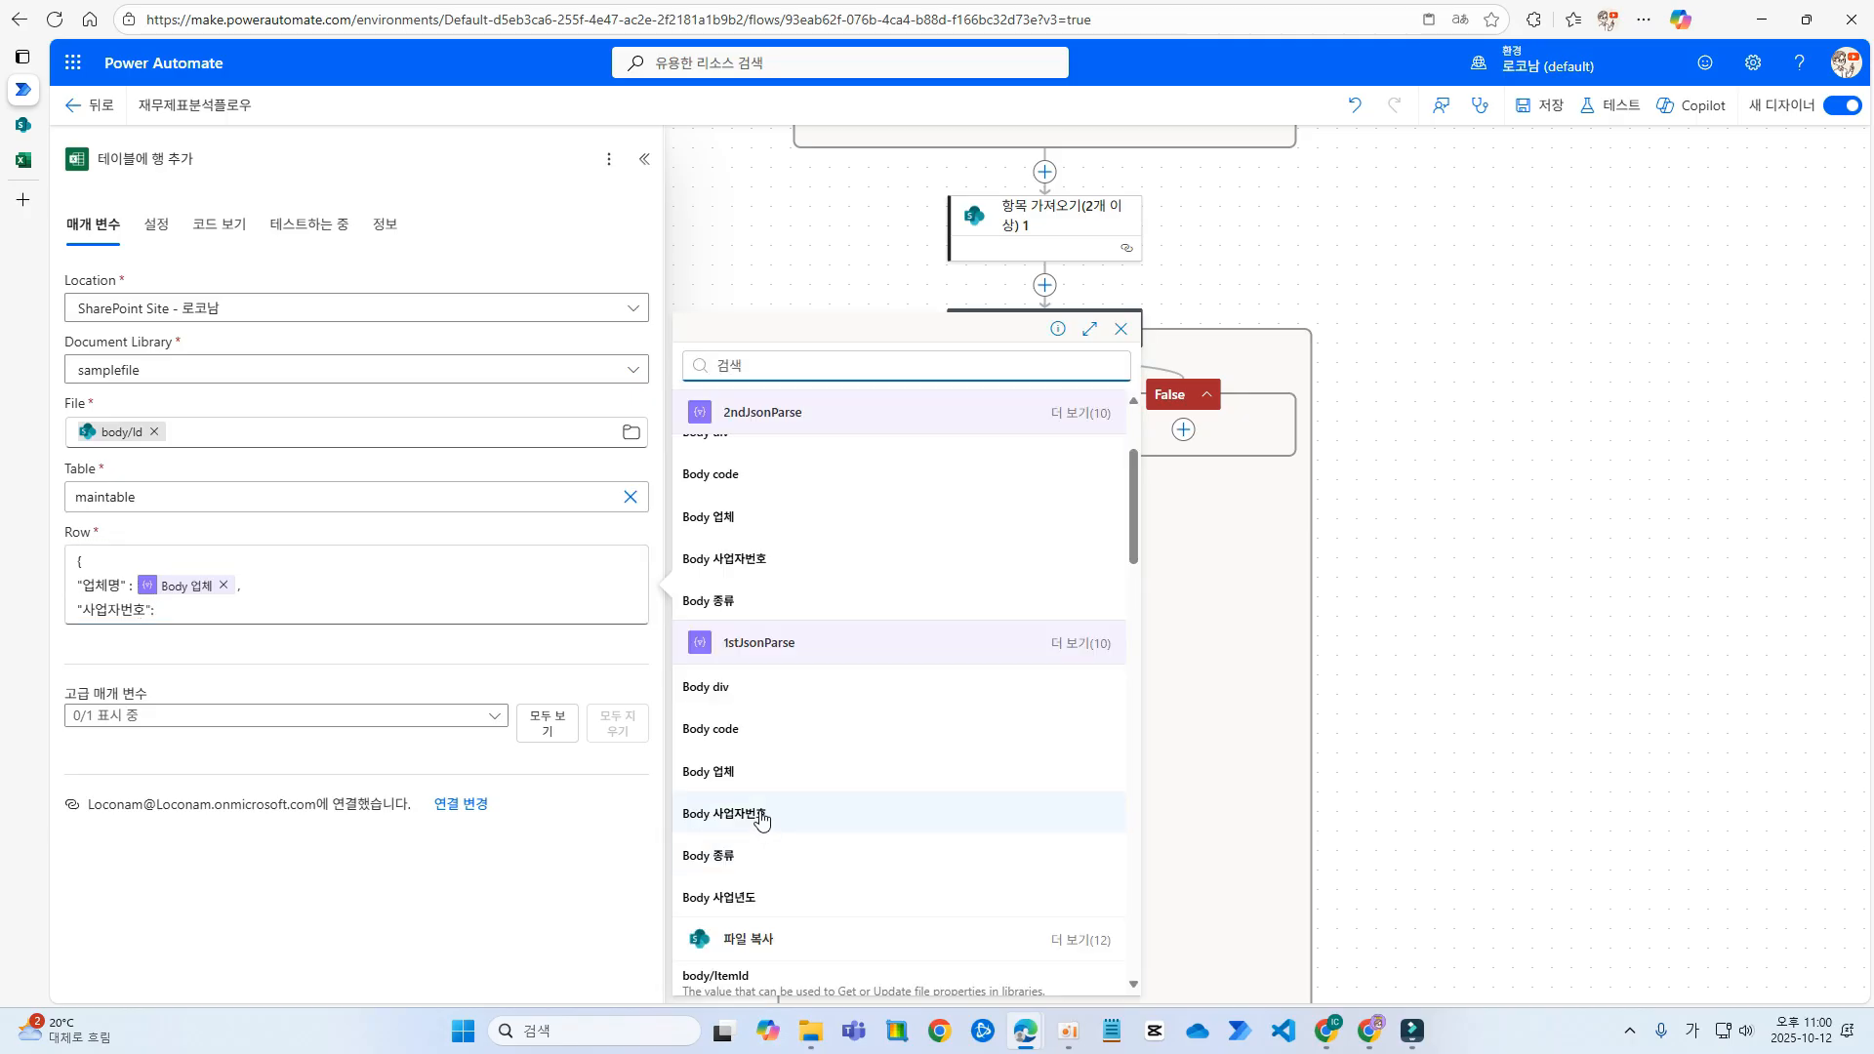
left_click(758, 813)
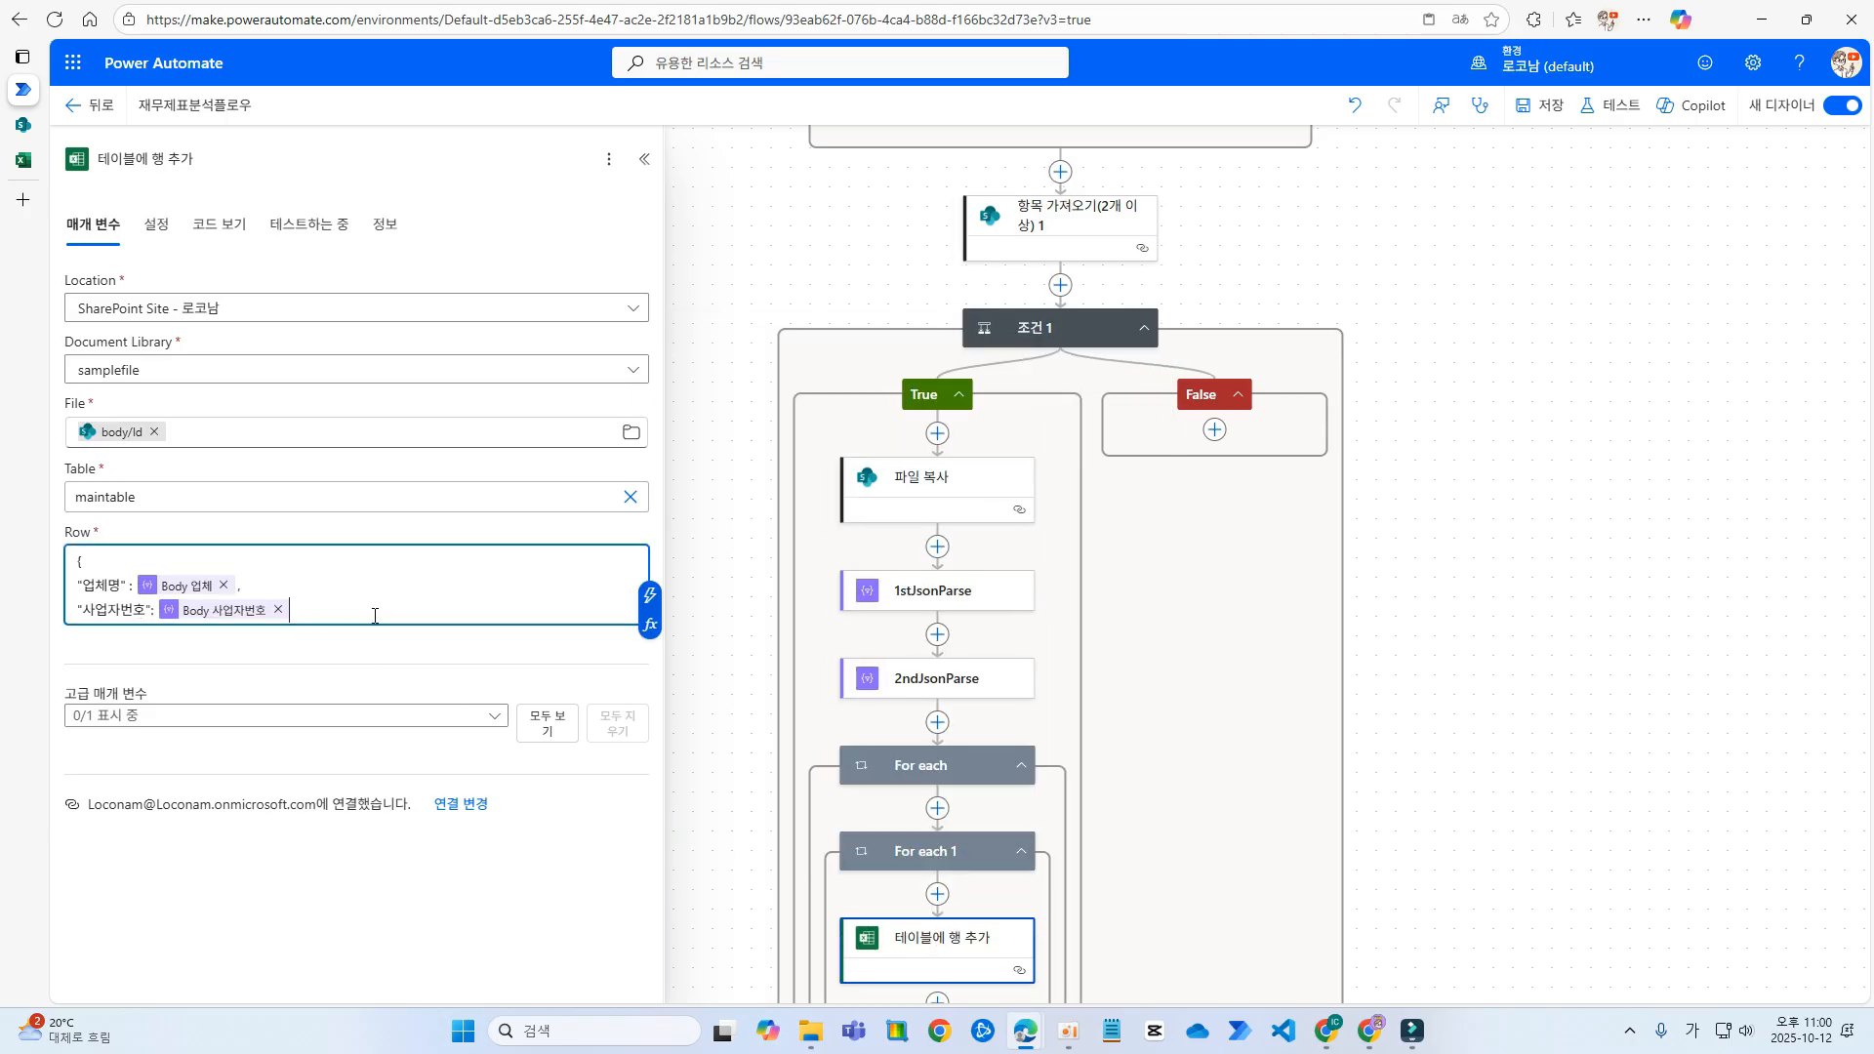
- Move 테이블에 행 추가 out of For each 1 directly into For each, and delete the empty For each 1
left_click_drag(943, 935, 937, 808)
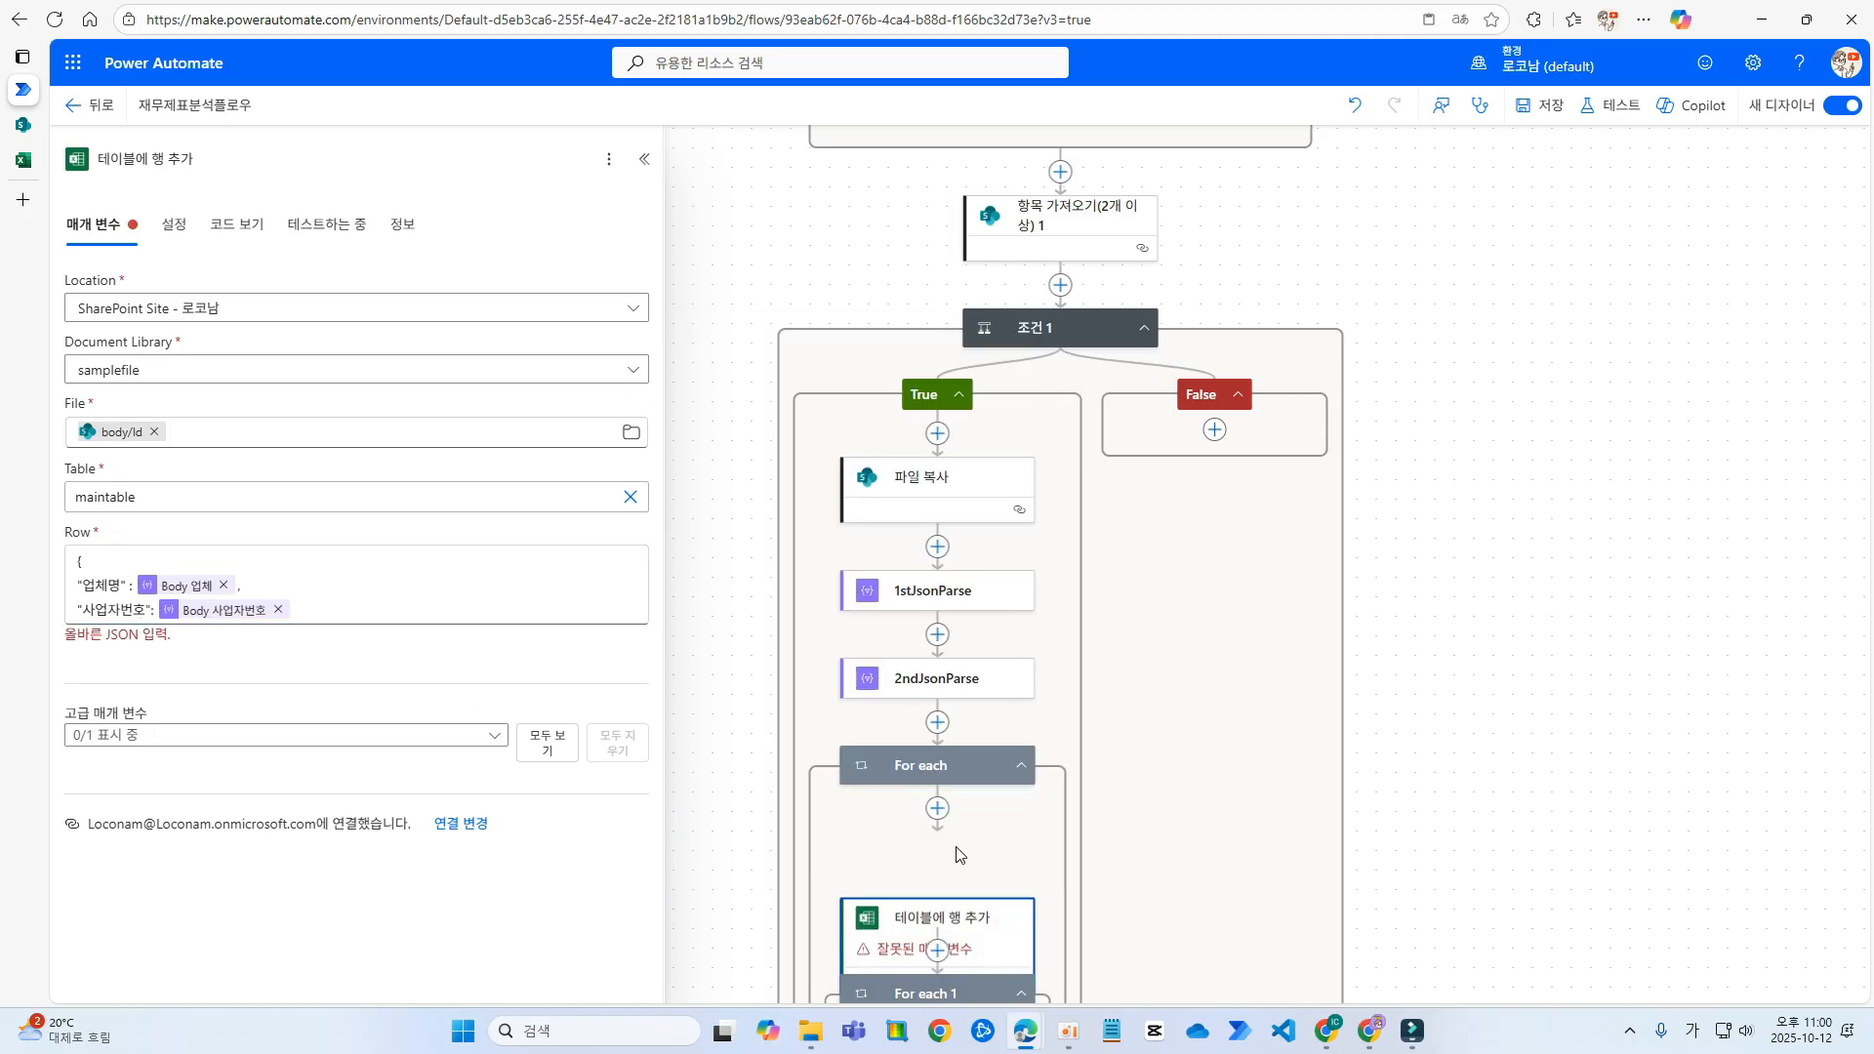
scroll(986, 969, "down", 1)
right_click(950, 887)
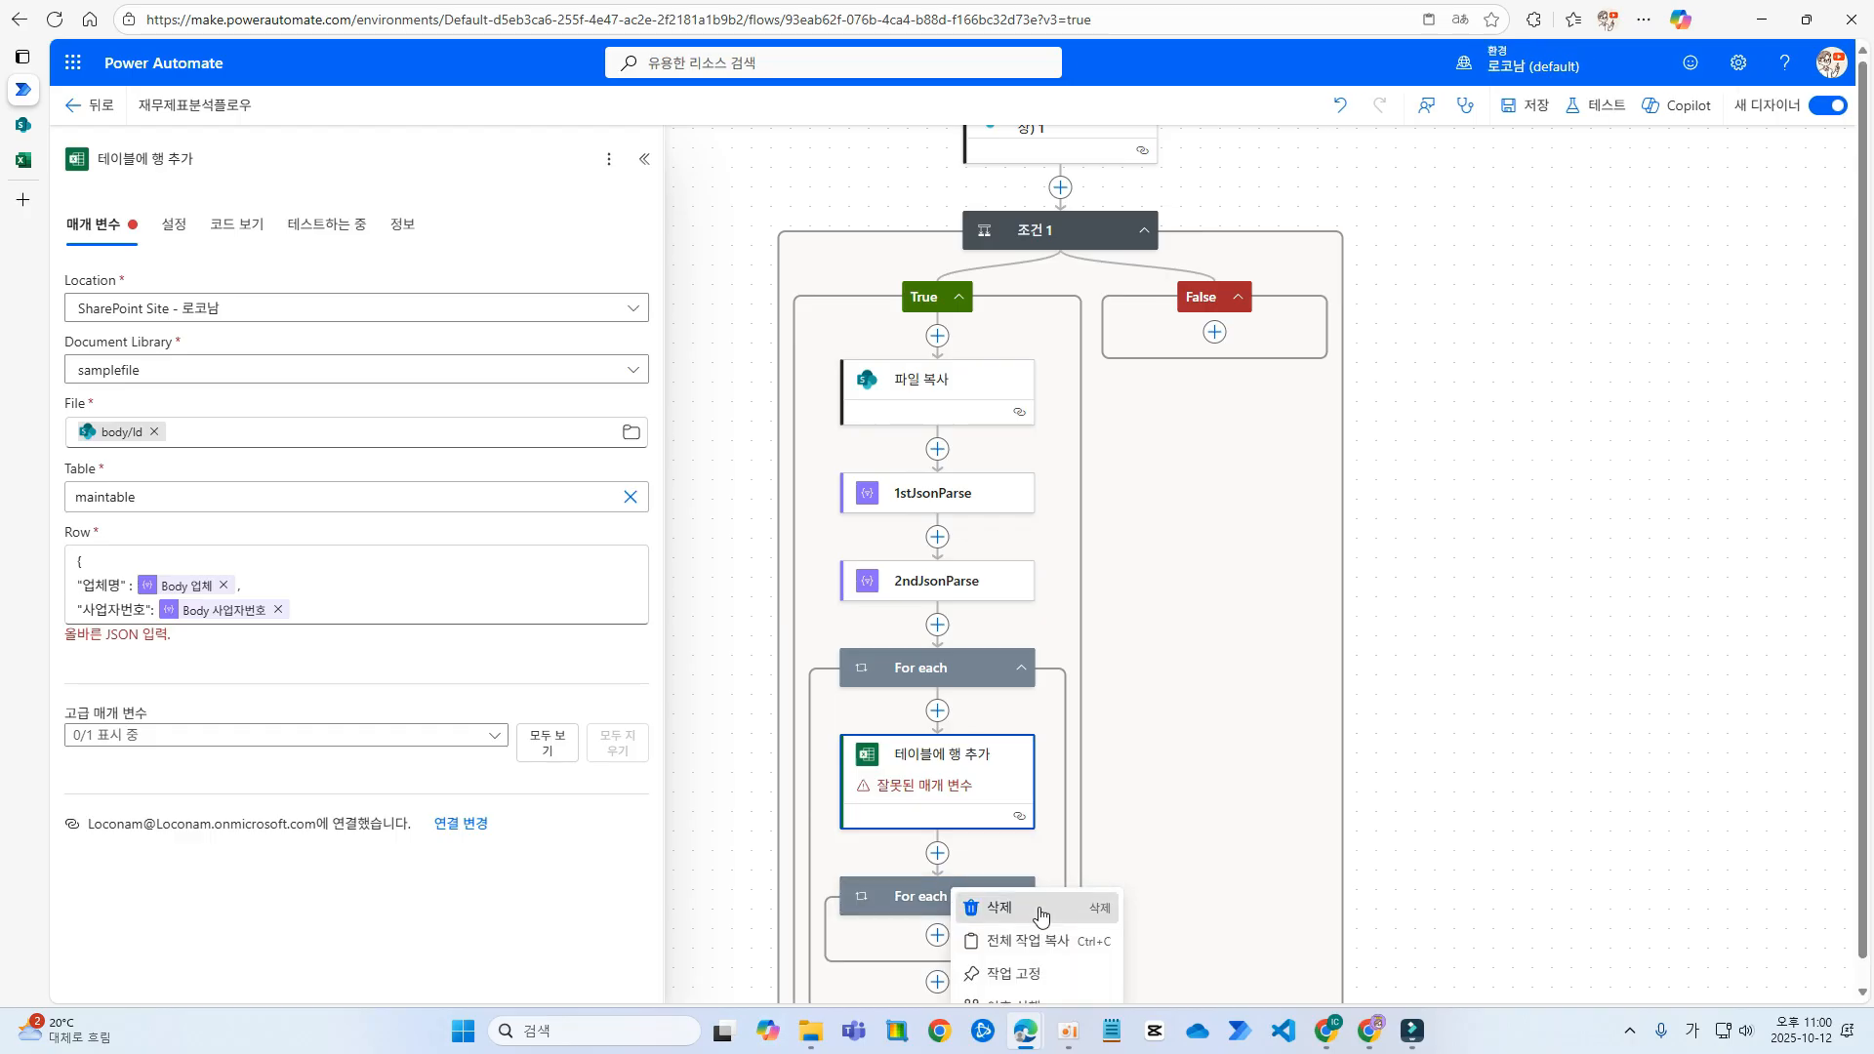
left_click(981, 893)
key("Return")
- Replace the 사업자번호 value with a copy of the Body 업체 token and its comma
left_click(303, 611)
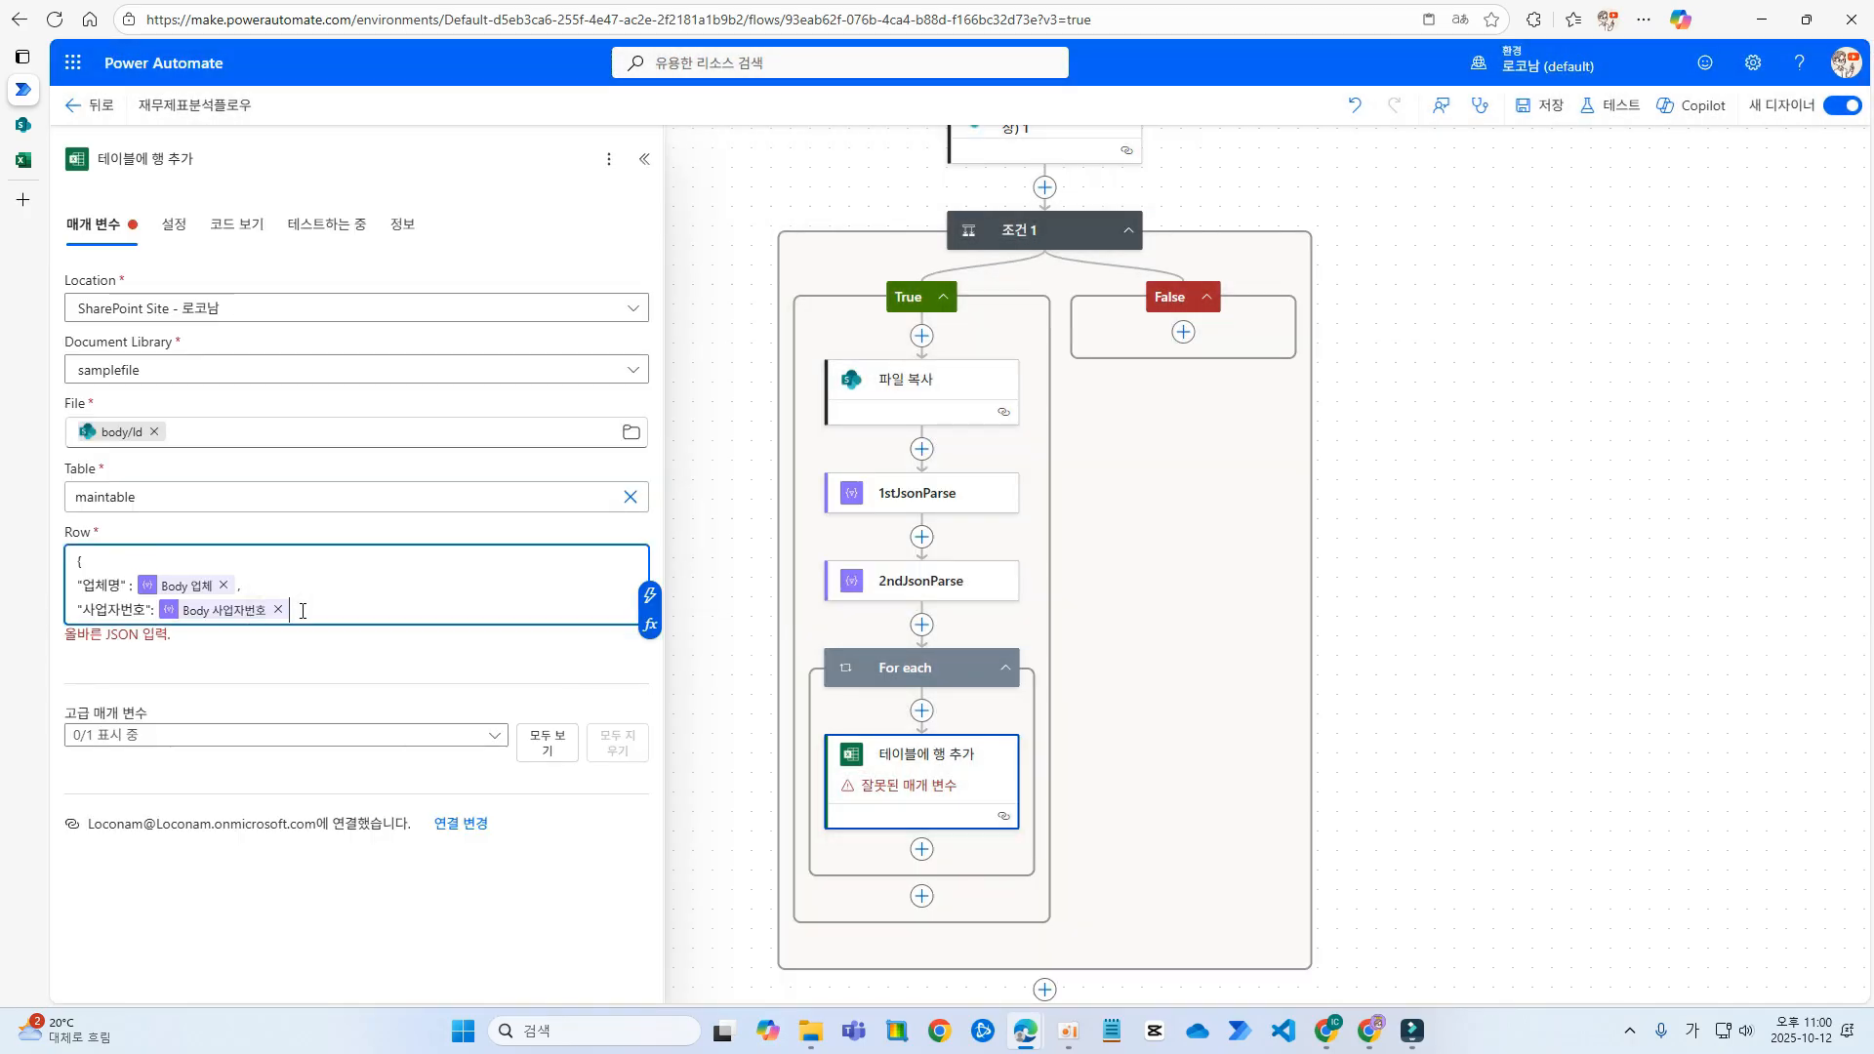
key("BackSpace")
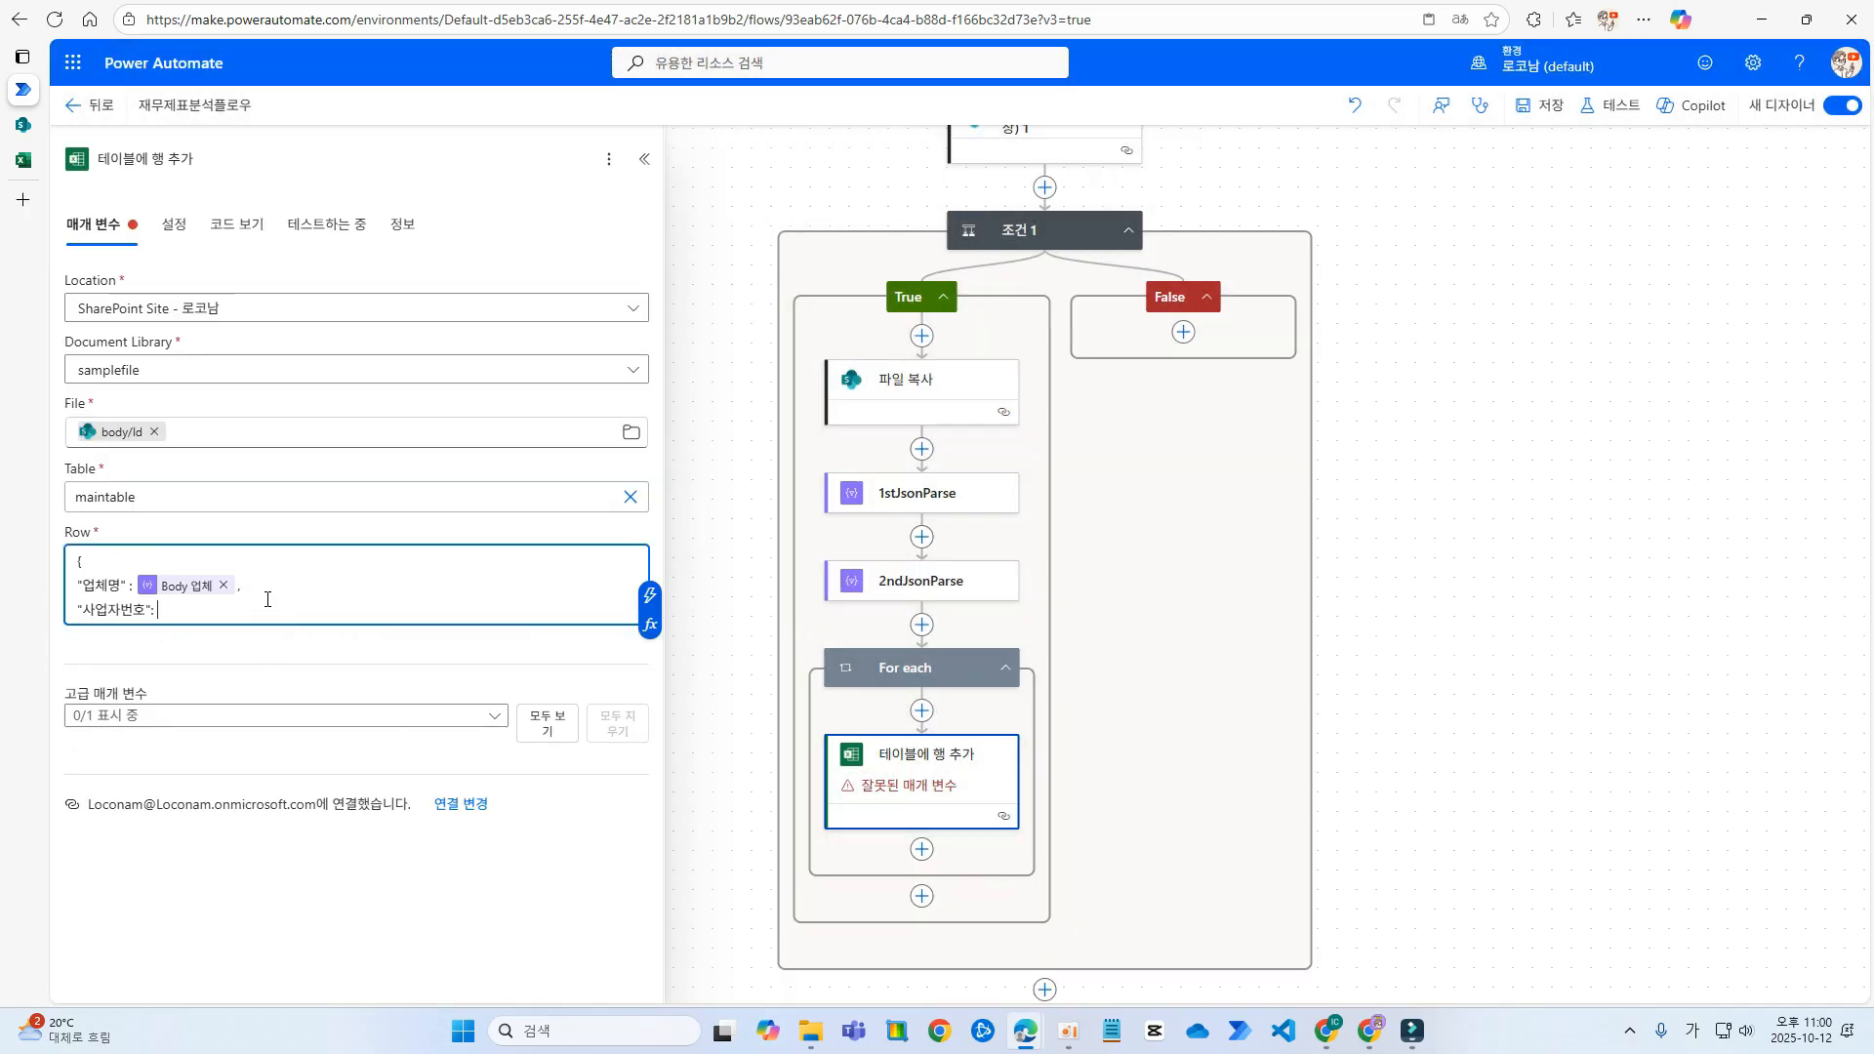
left_click(159, 583)
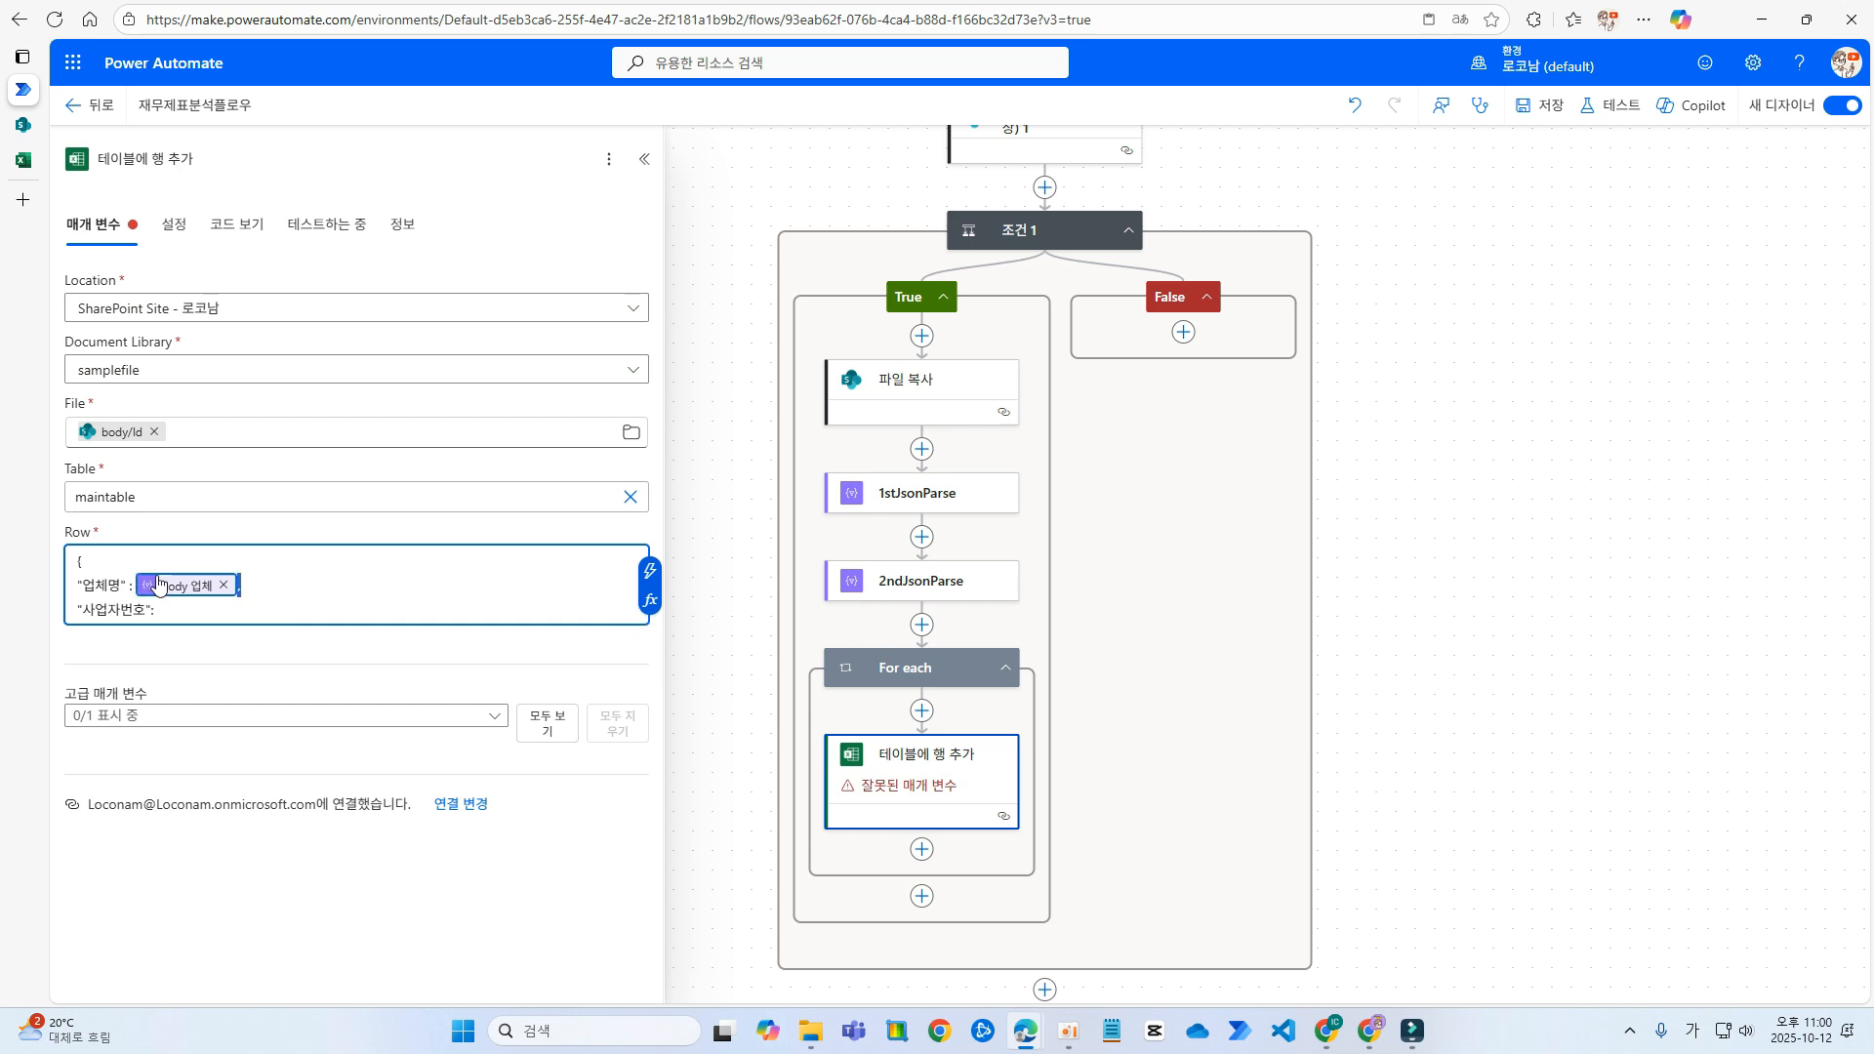
key("ctrl+c")
left_click(196, 612)
key("ctrl+v")
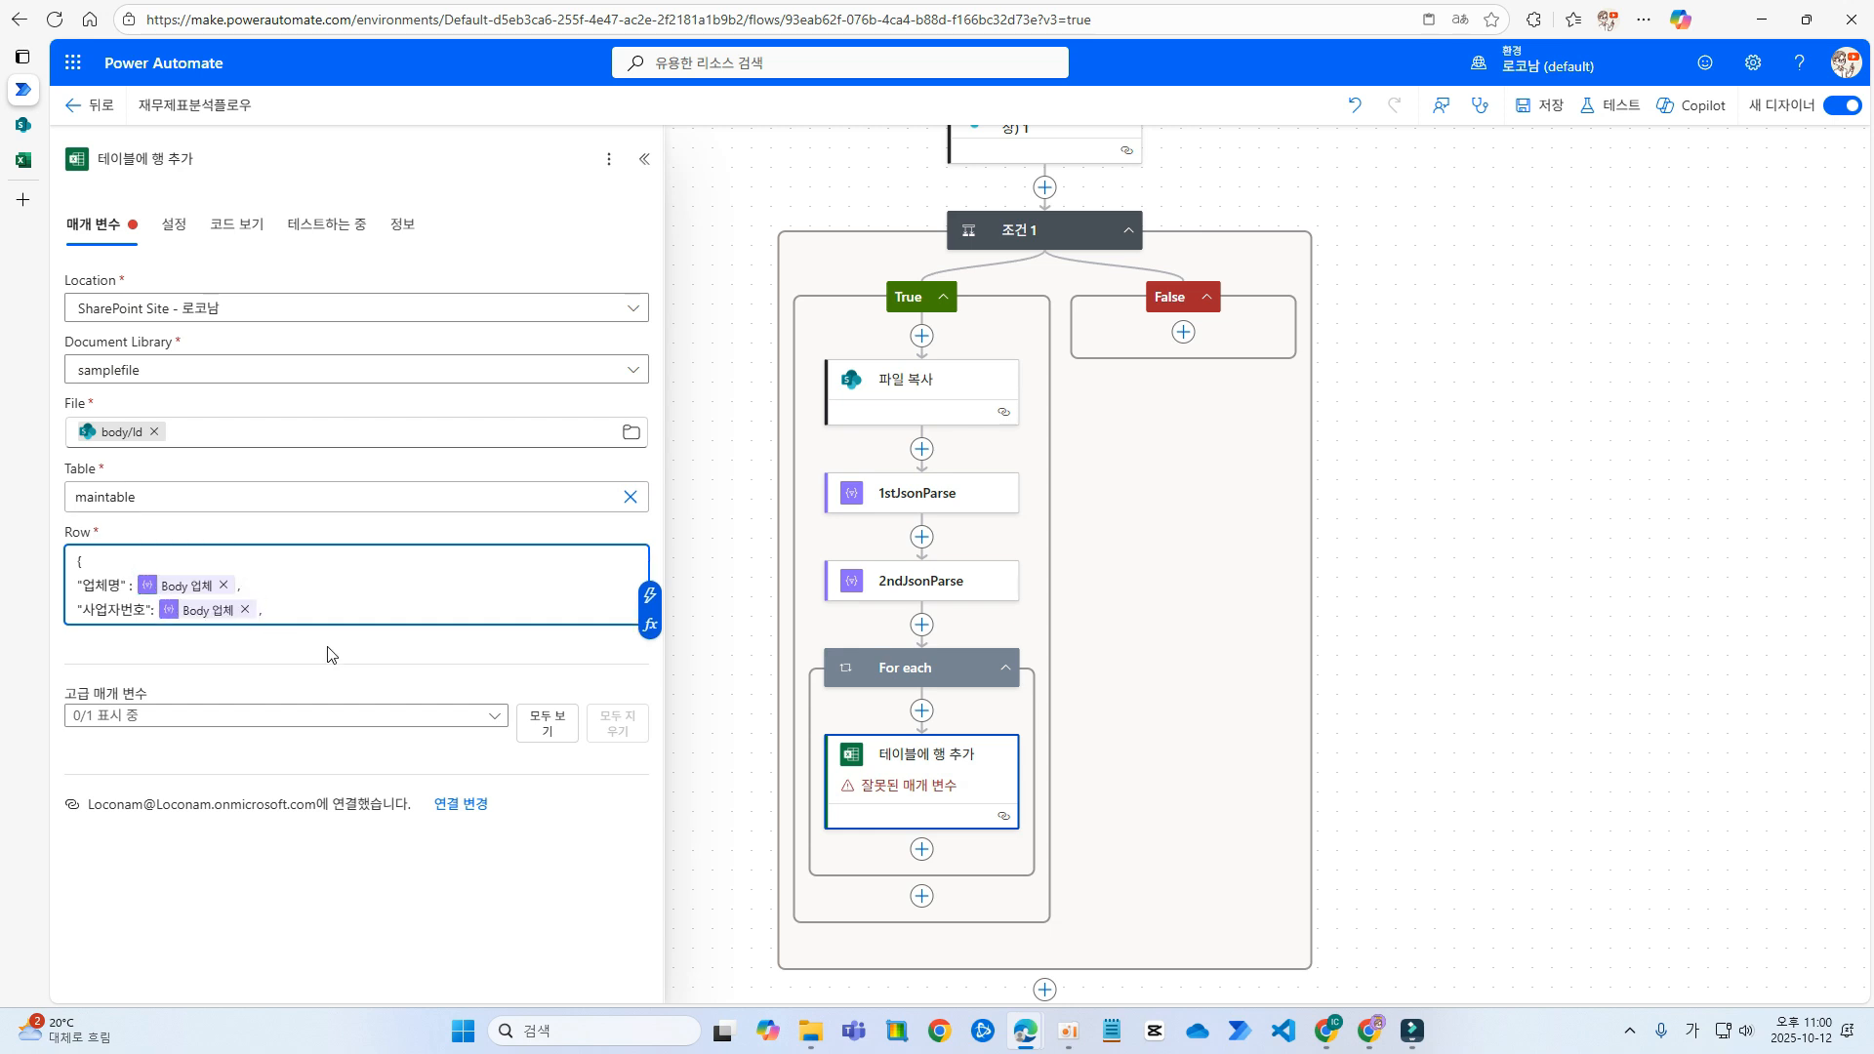
- Add "코드" and "div" lines to the Row JSON, each with the copied Body 업체 token as placeholder value
key("Return")
type("\"")
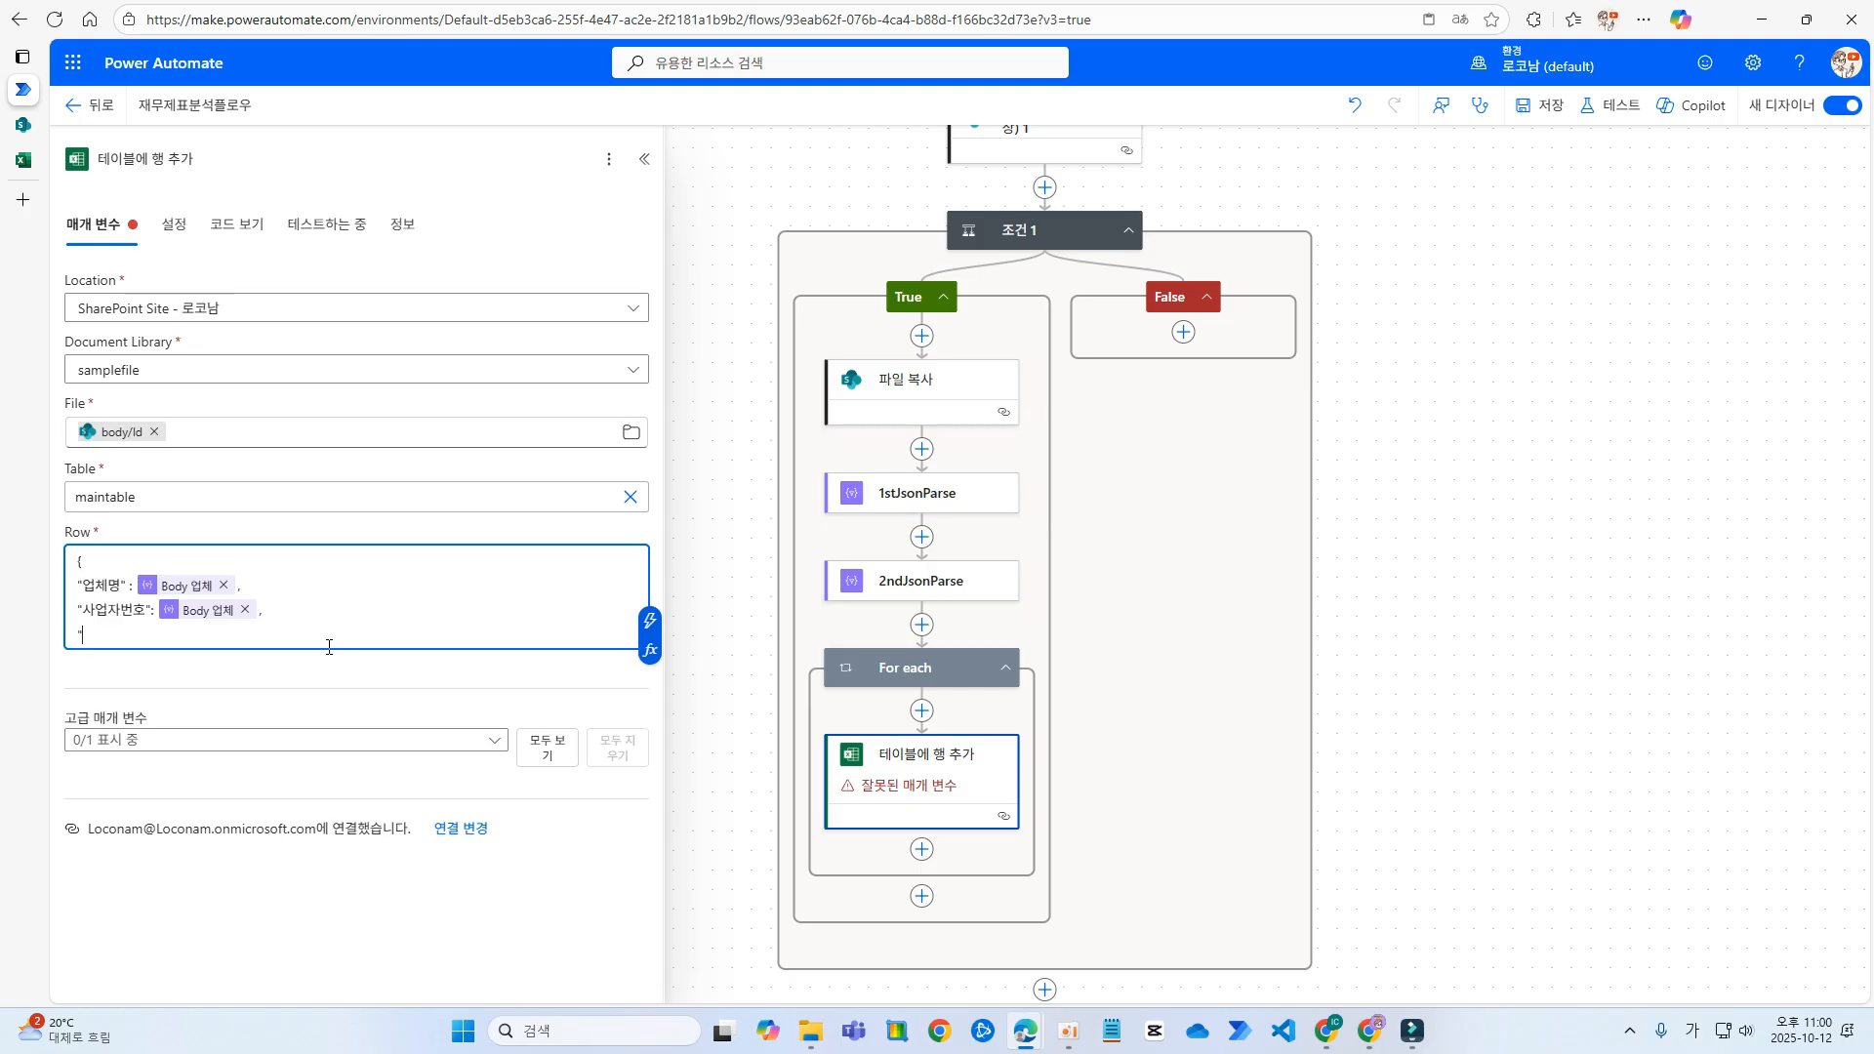
type("코드\" :")
key("ctrl+v")
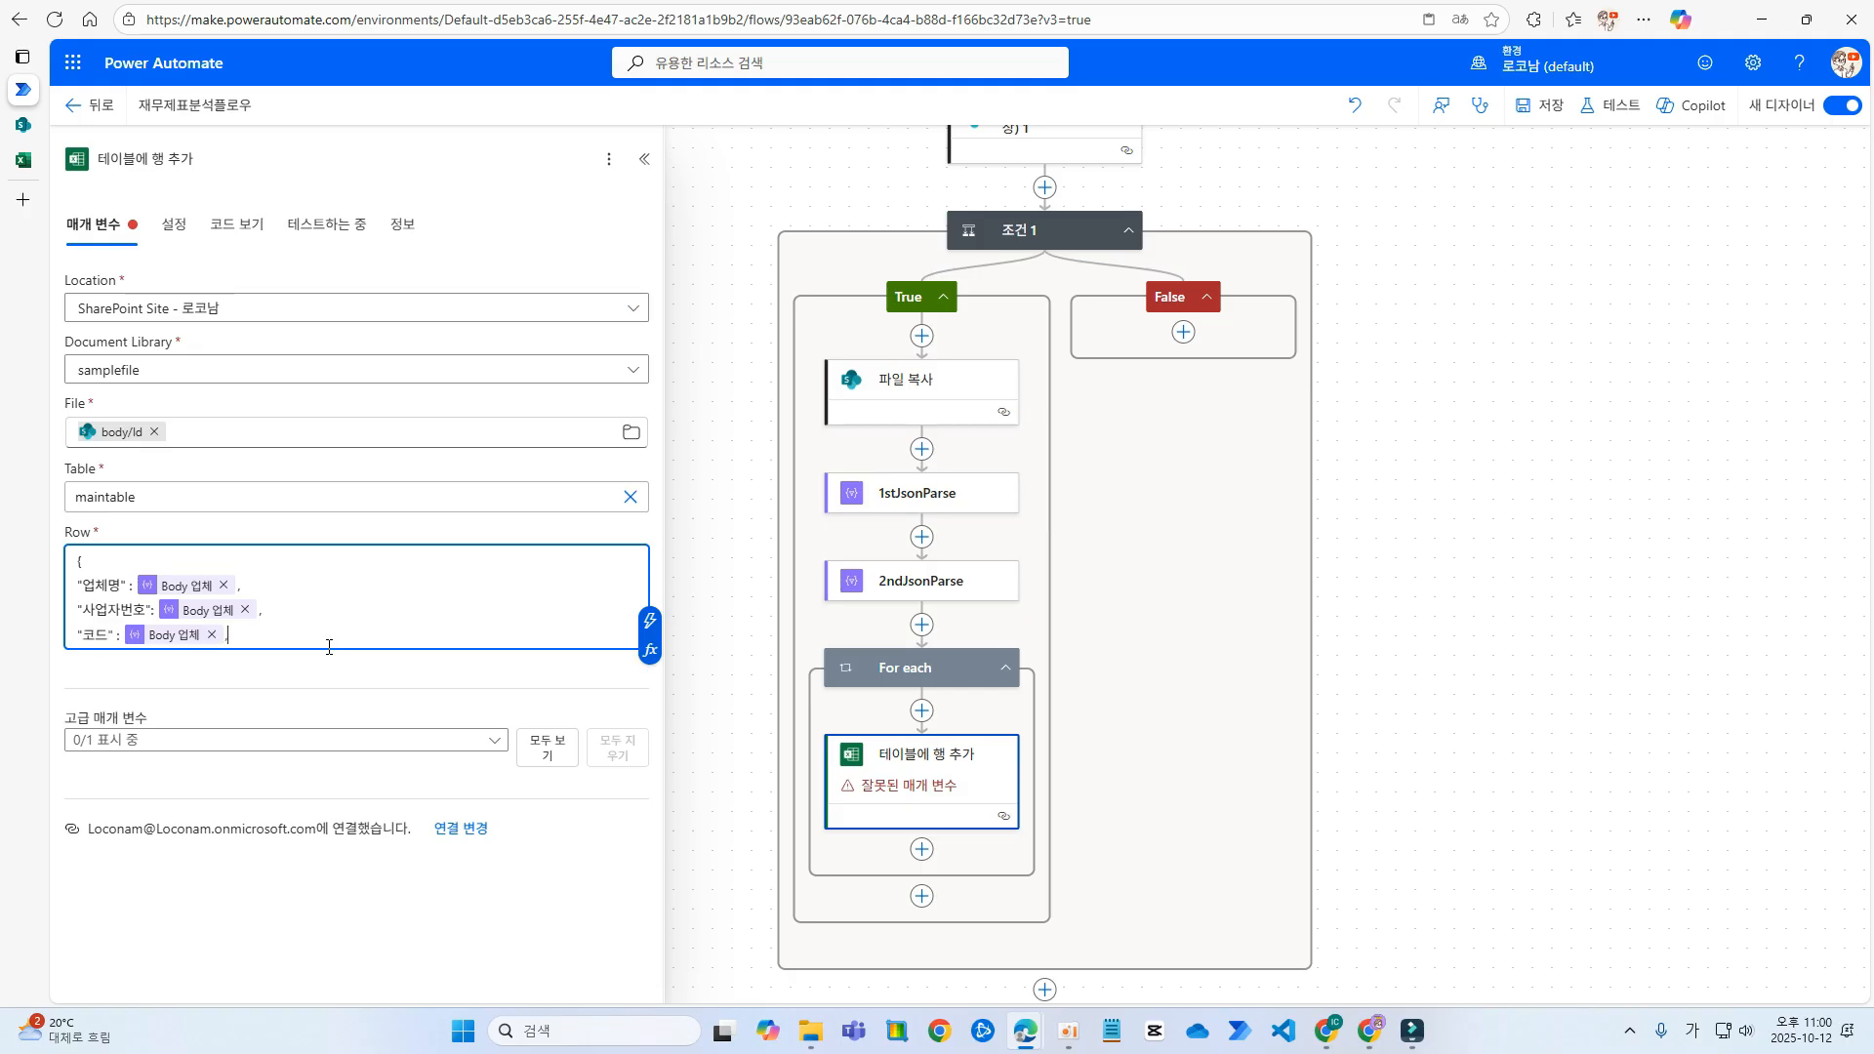
key("Return")
type("\"div")
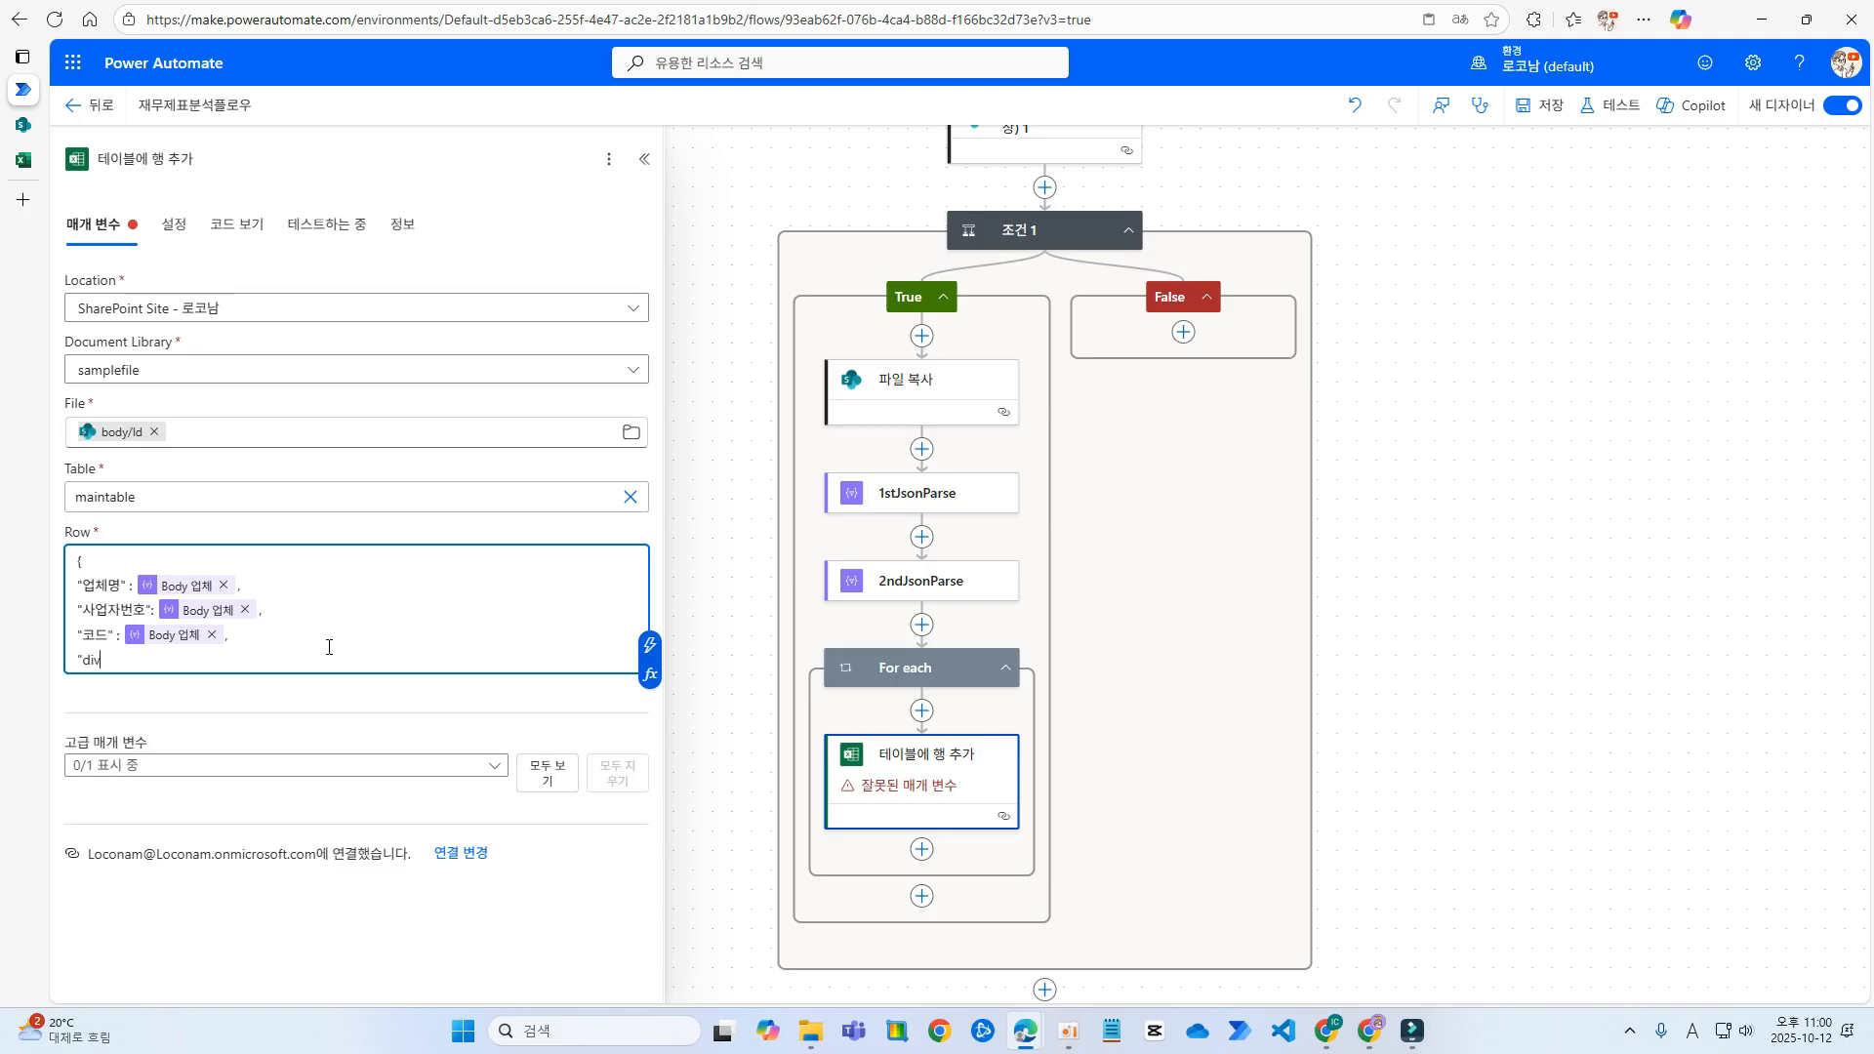
type("\" :")
key("ctrl+v")
- Add a "계정" line to the Row JSON with the copied Body 업체 token and comma
key("Return")
type("\"")
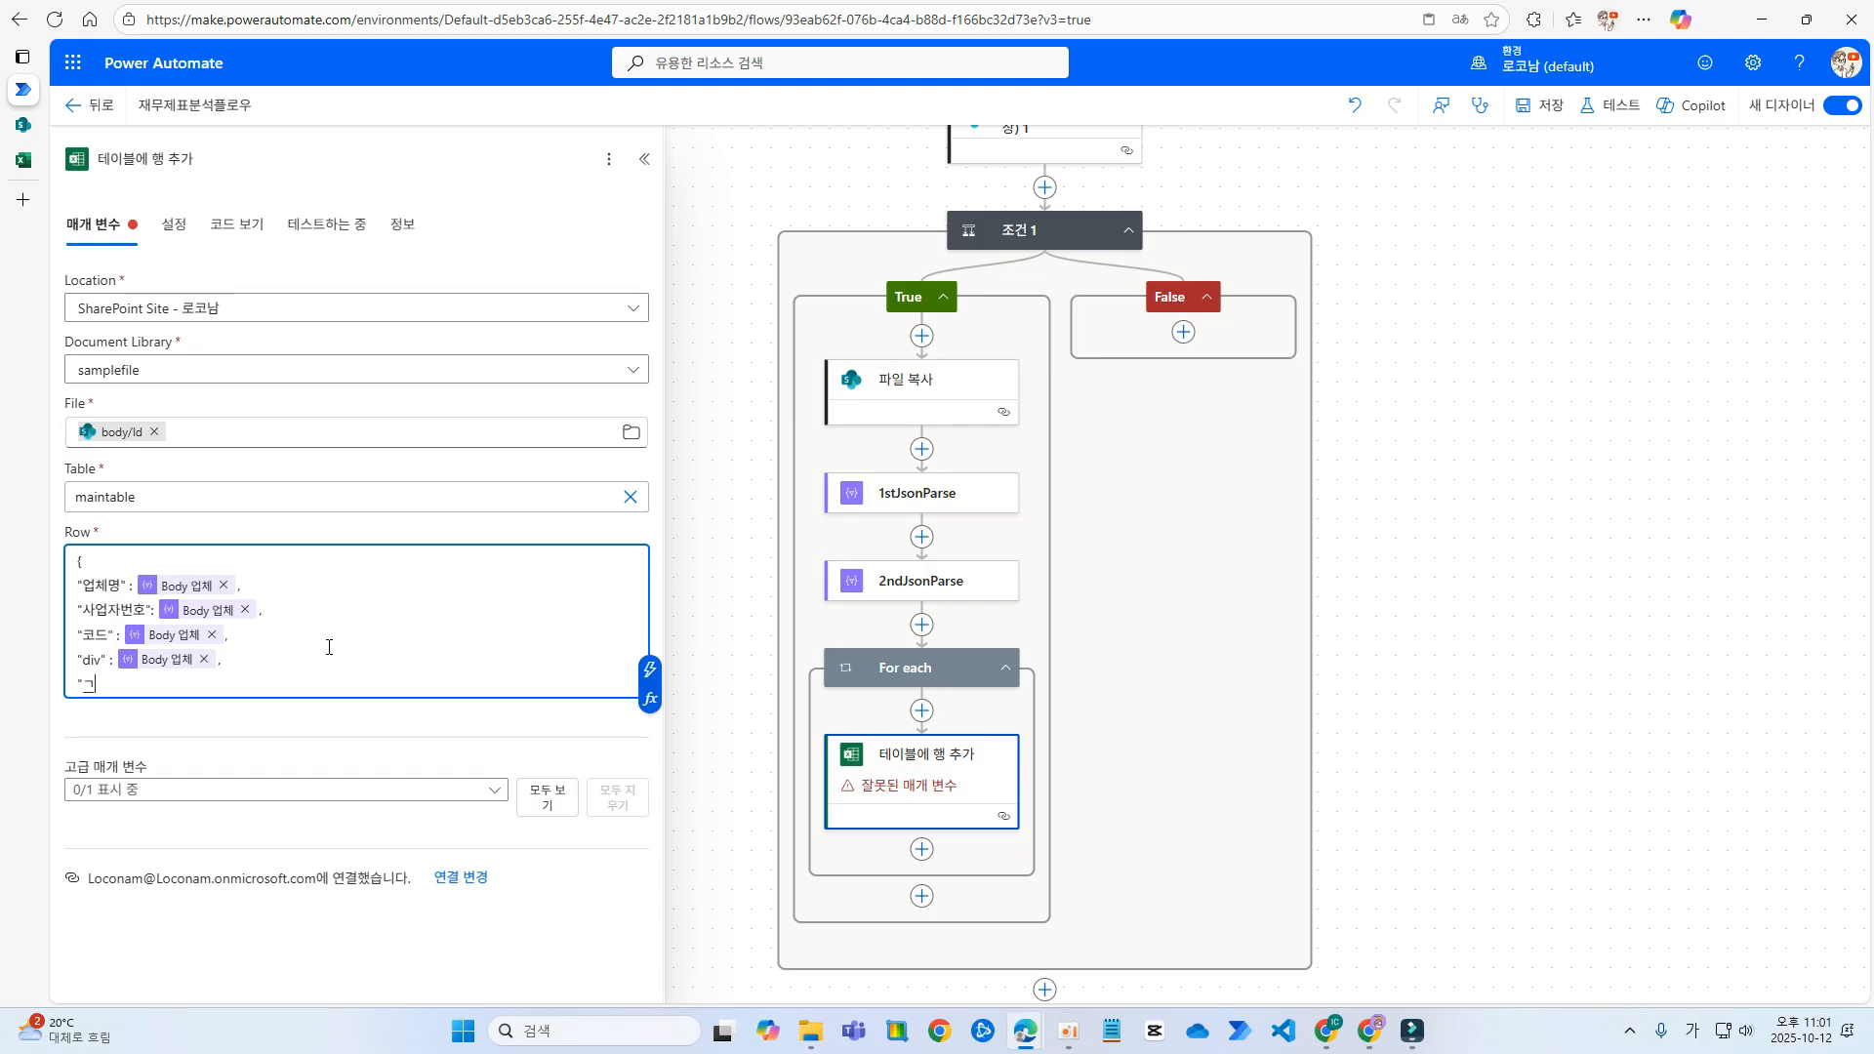
type("계정\" :")
key("ctrl+v")
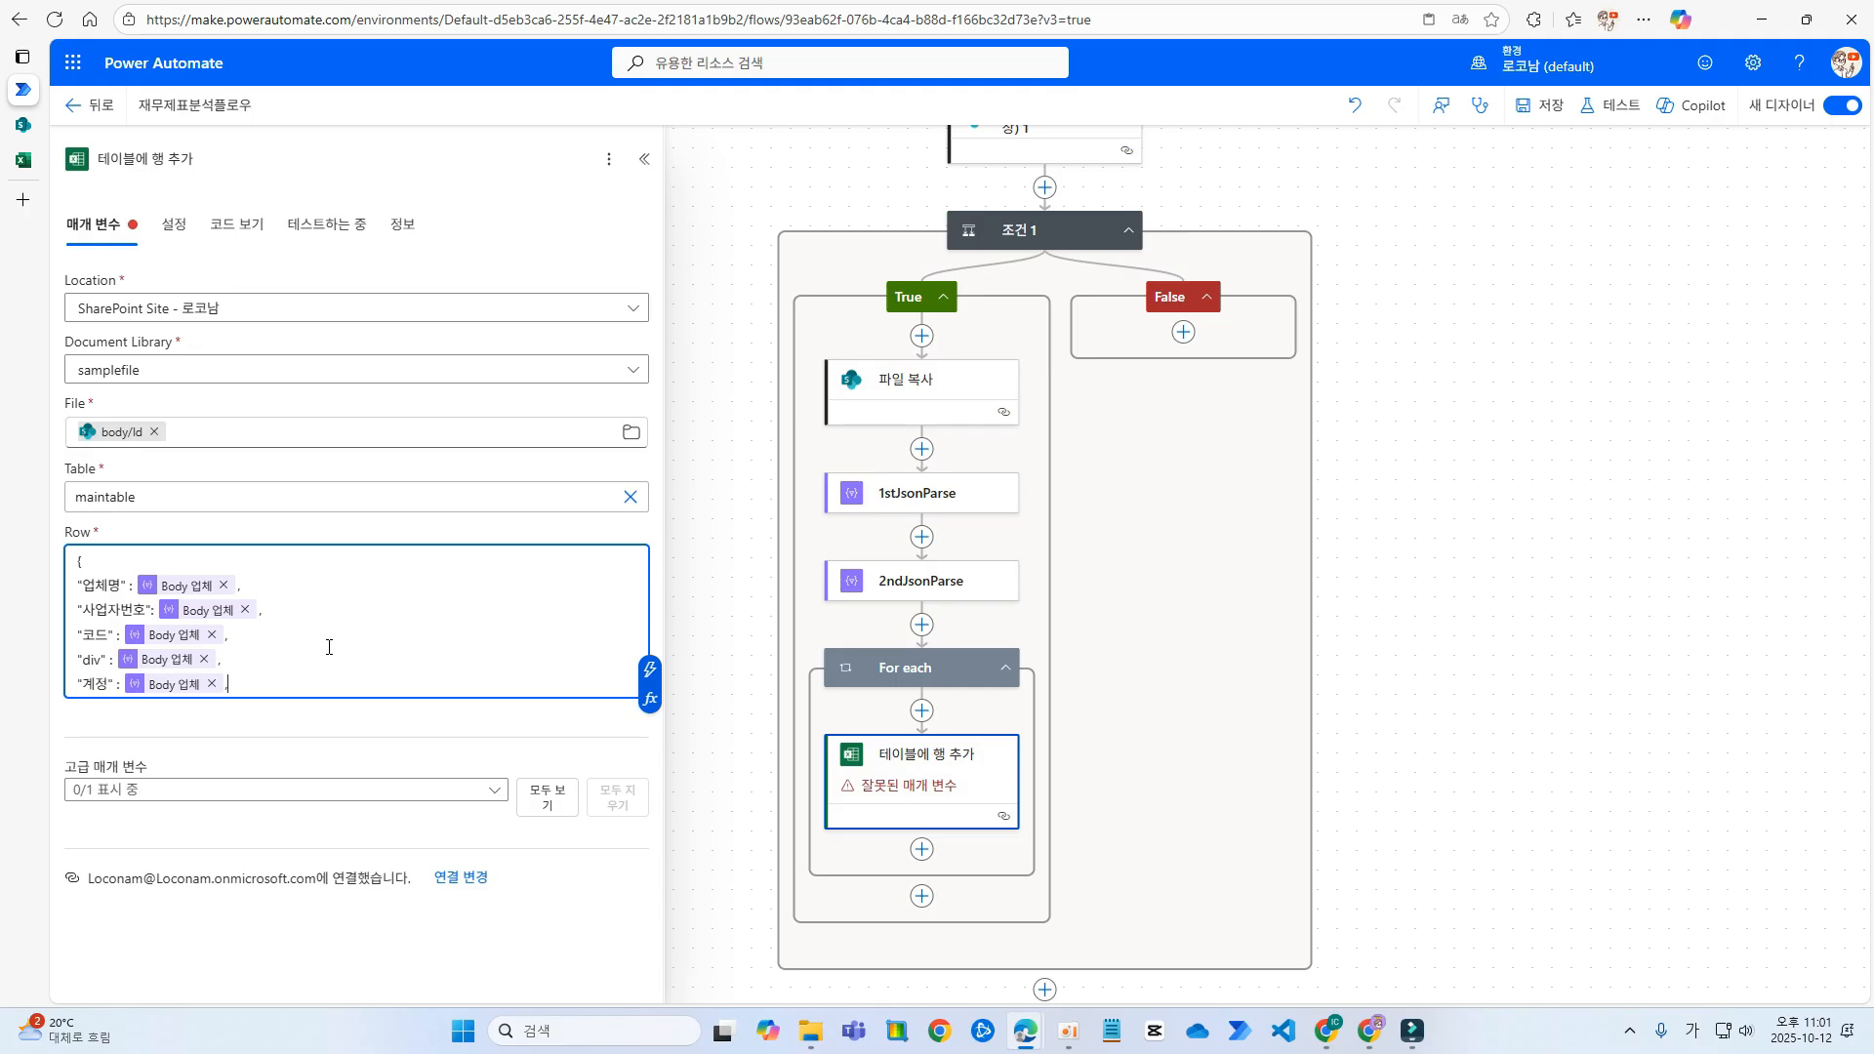
- Add an "idc" key to the Row JSON and start its concat expression with the copied item()['업체'] reference
key("Return")
type("\"")
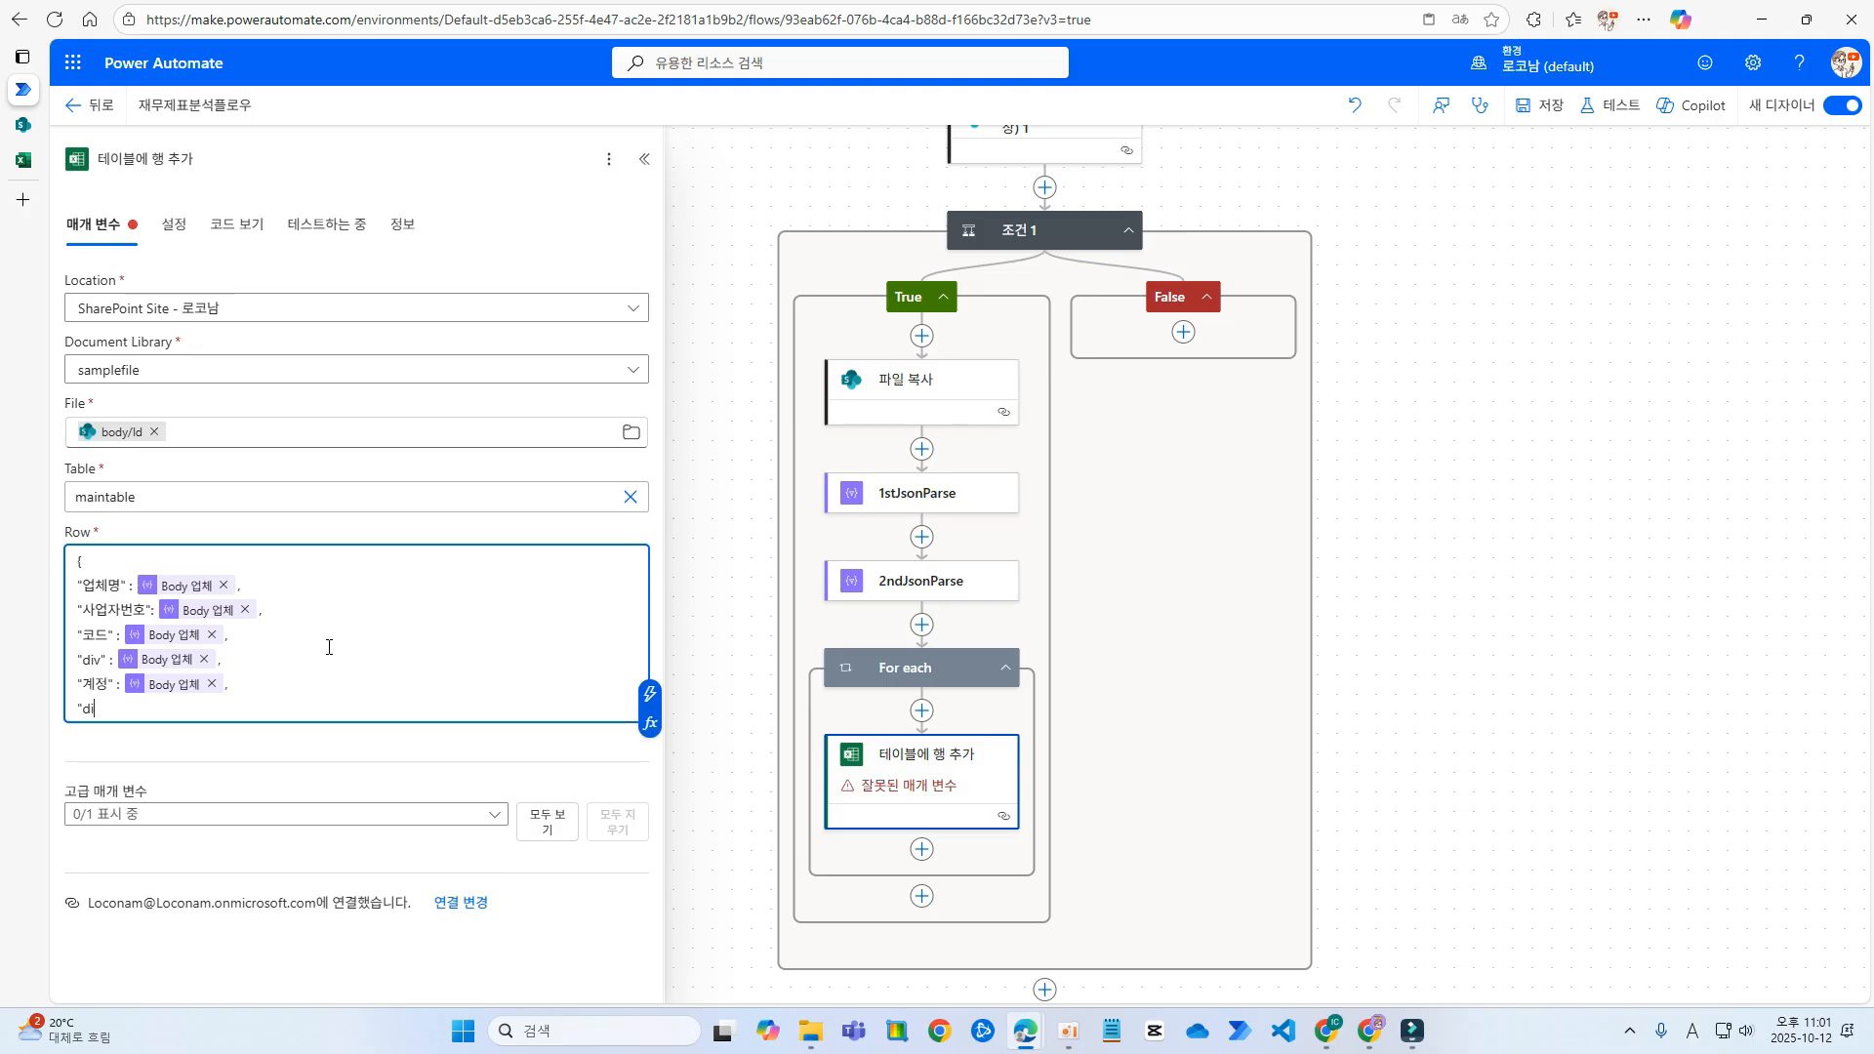
type("idc\":")
left_click(649, 722)
type("co")
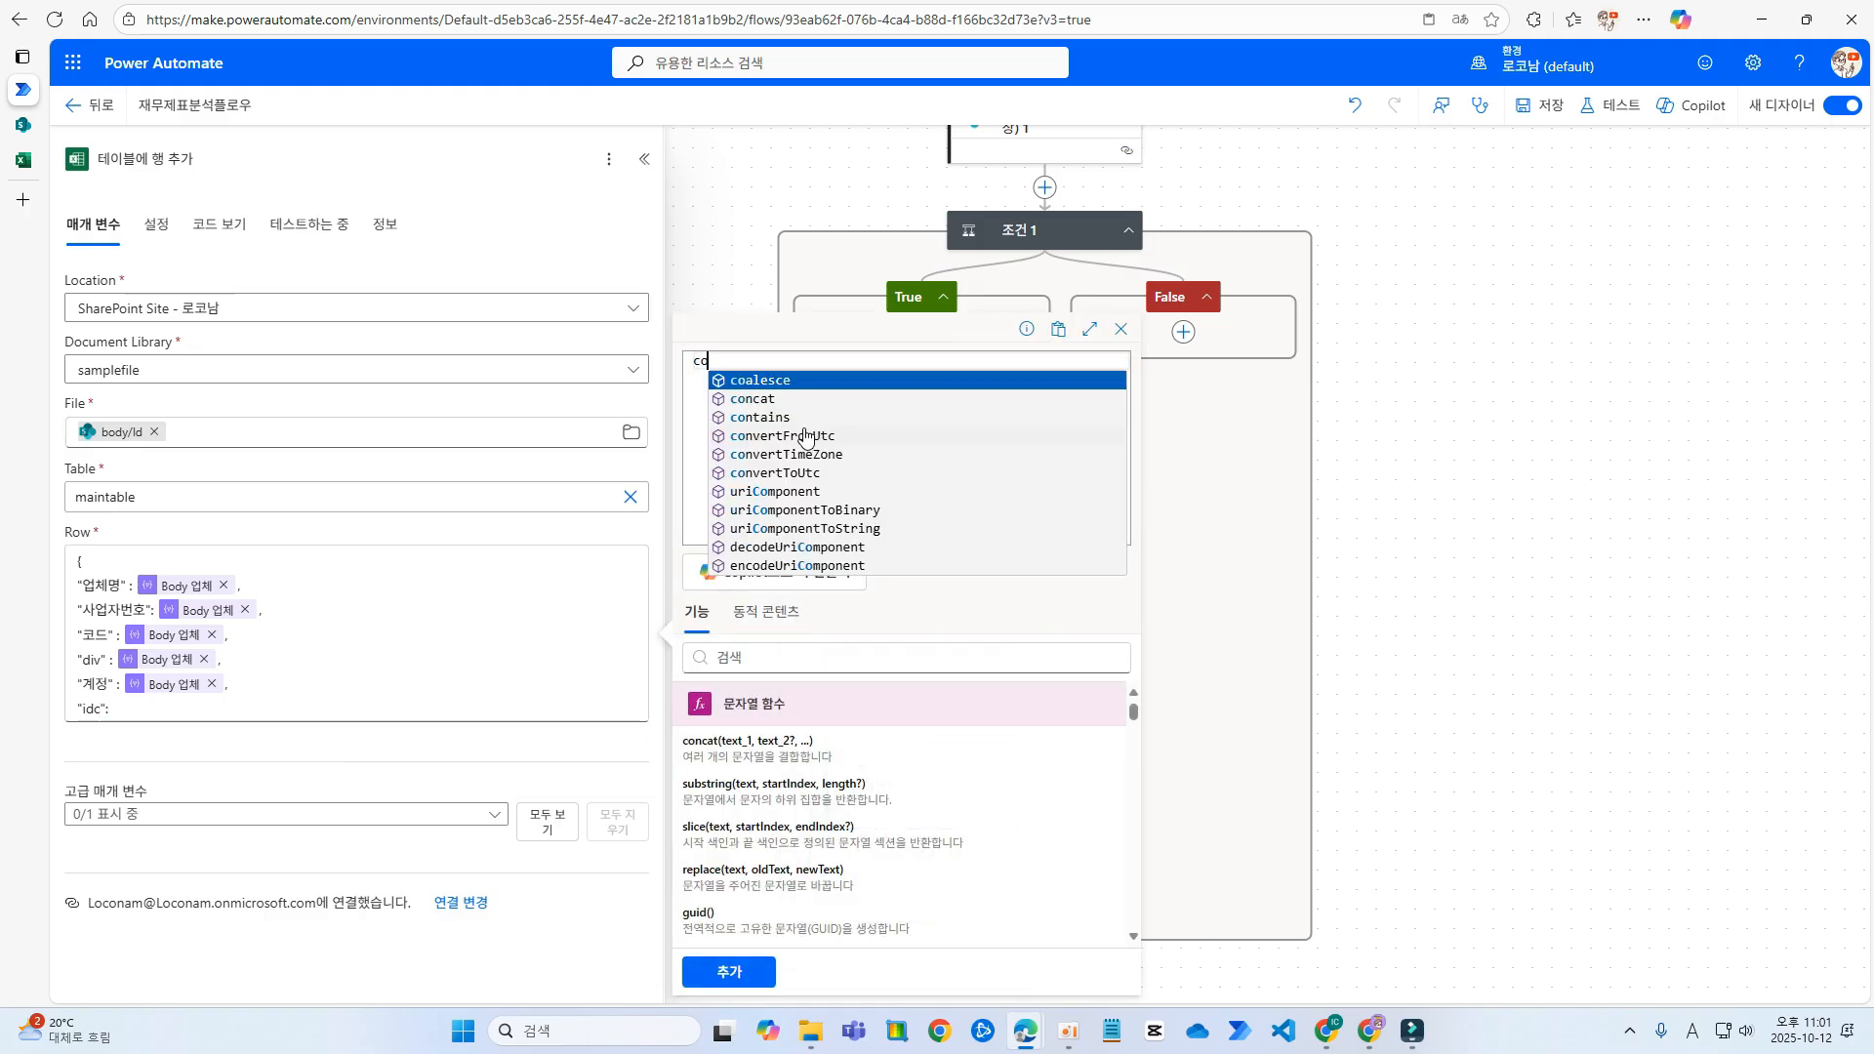
type("ncat(")
key("ctrl+v")
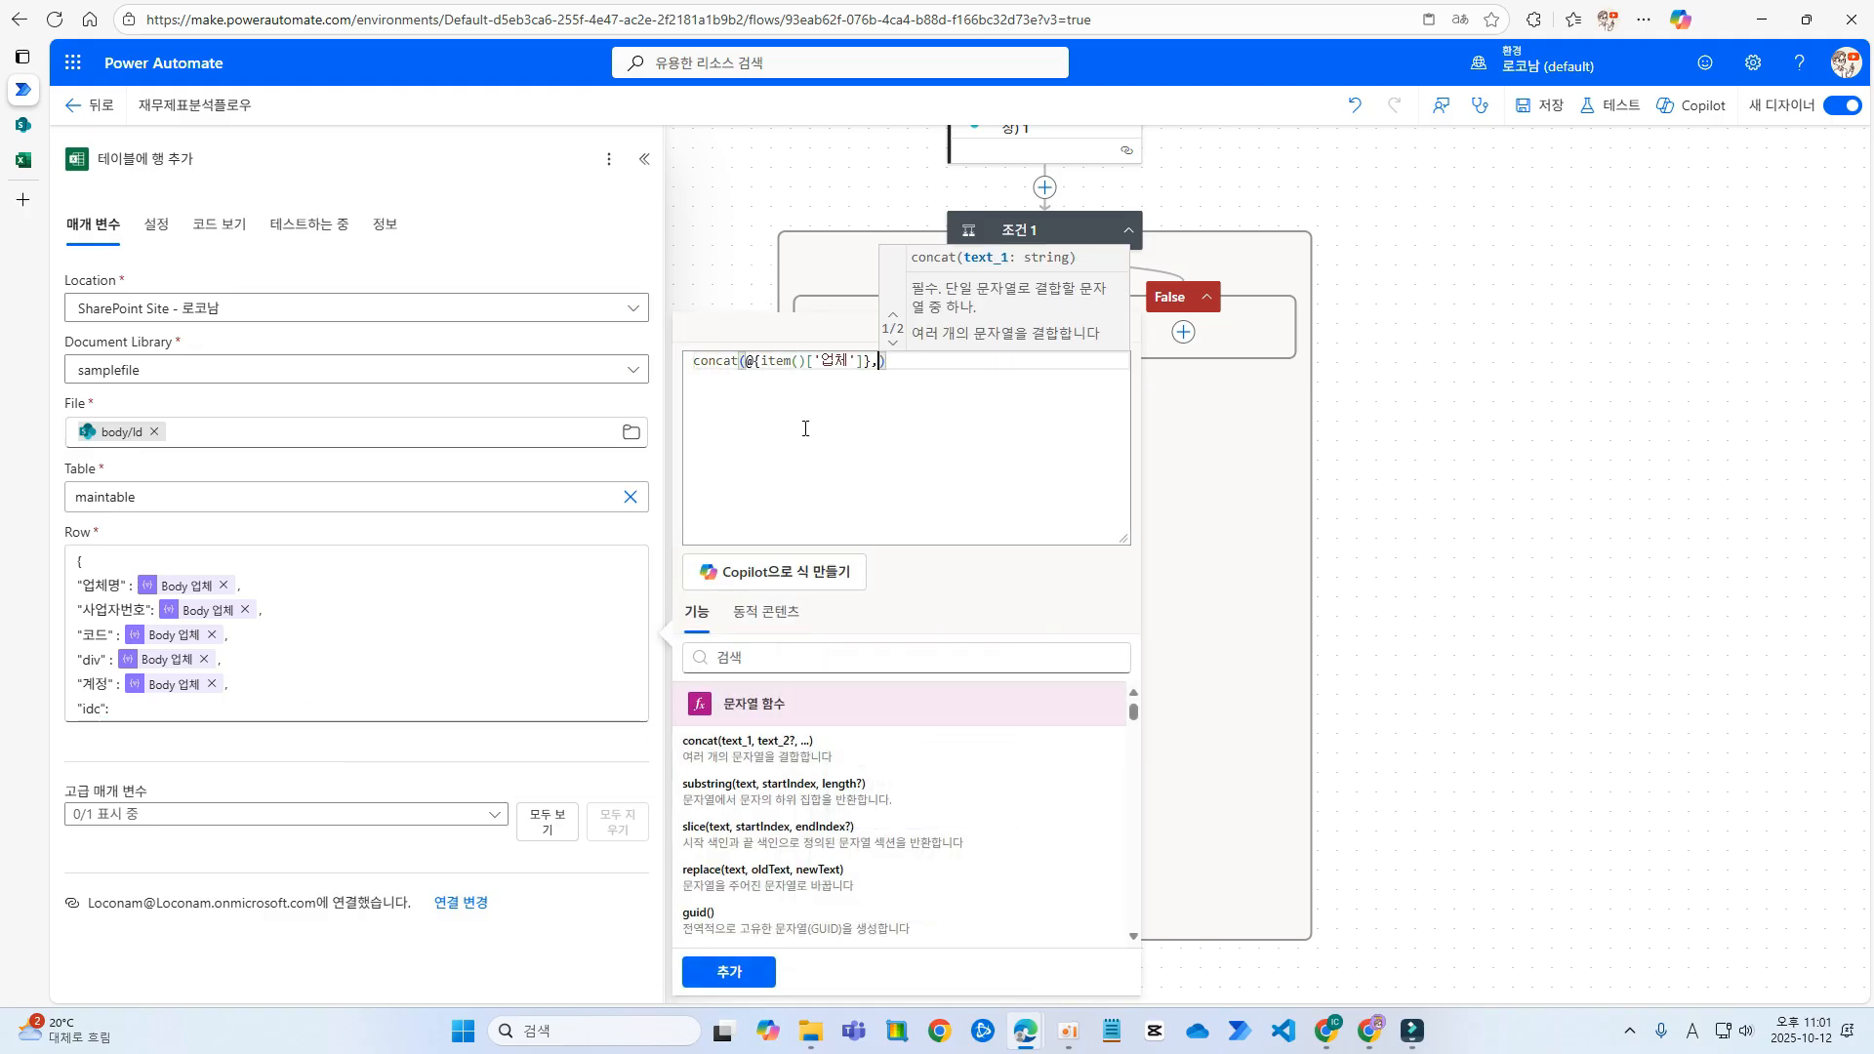
- Change the first concat argument to item()['div'] and strip the surrounding @{ } from it
double_click(836, 361)
type("d")
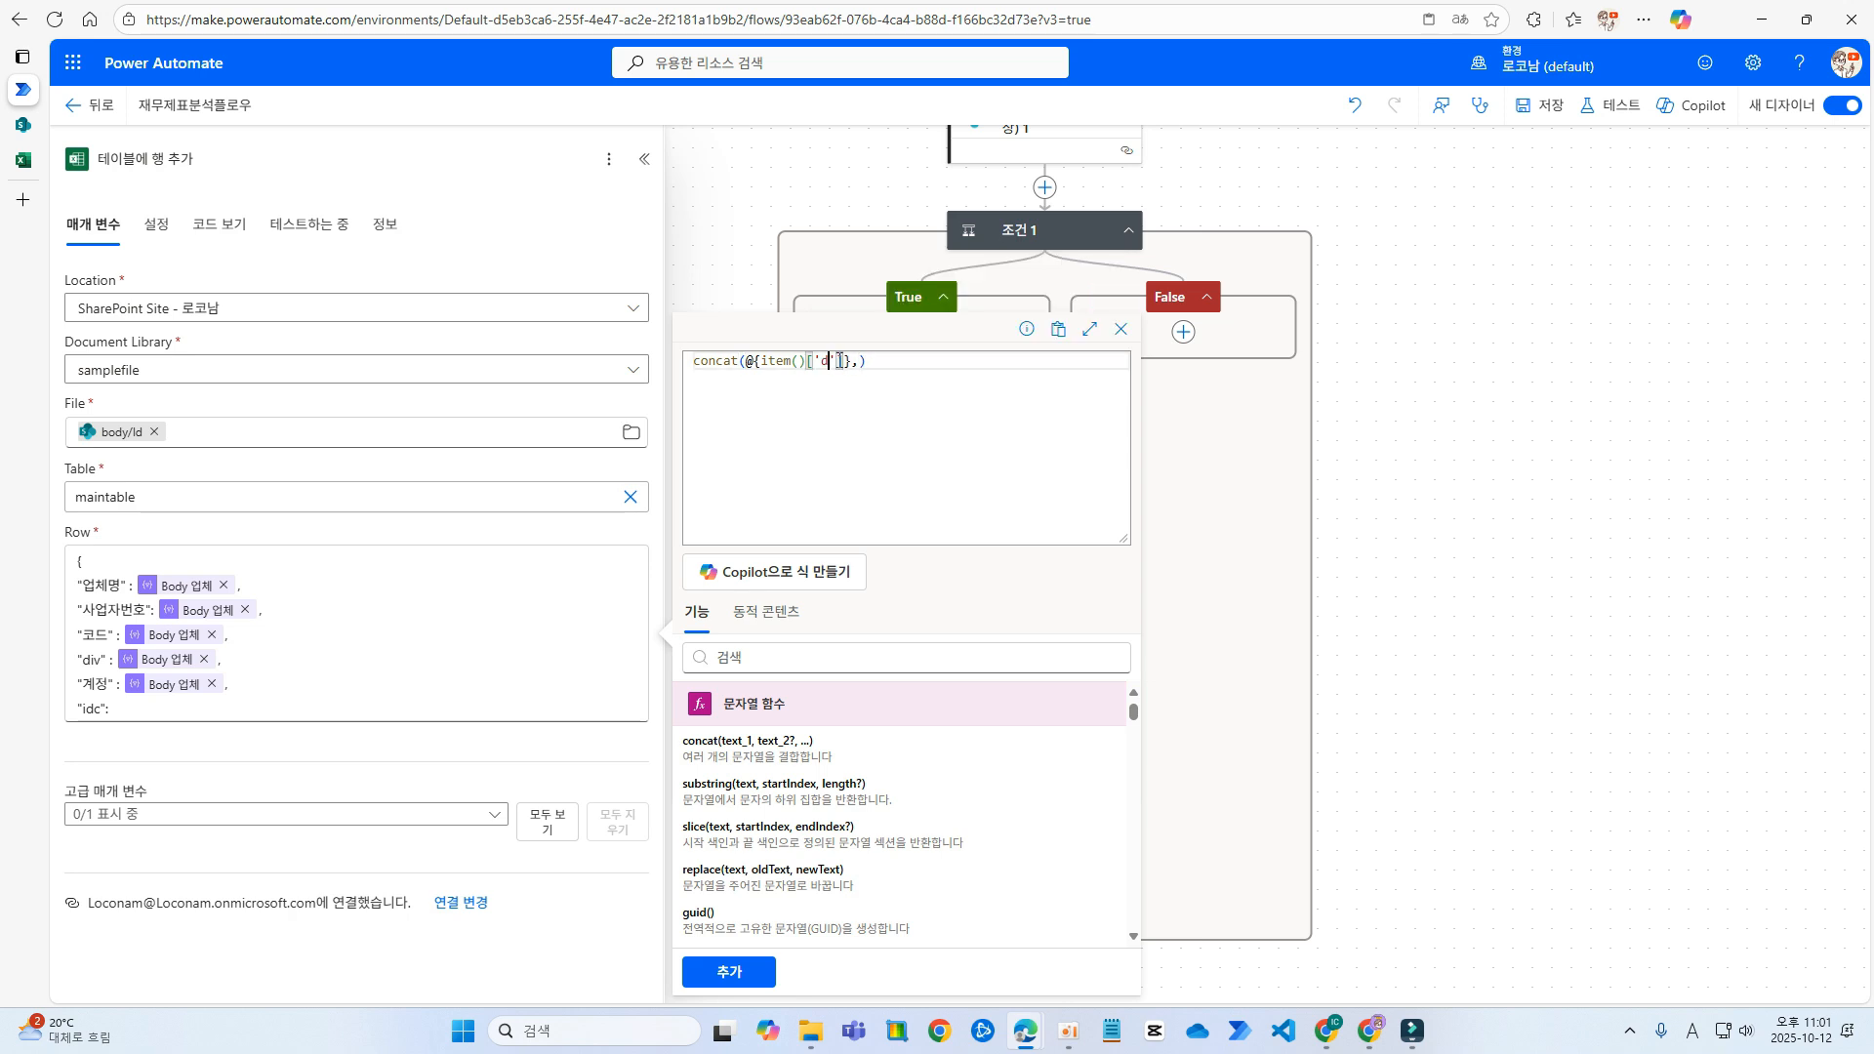
type("iv")
key("Delete")
key("Left")
key("Left")
key("Left")
key("Left")
key("Left")
key("Left")
key("Left")
key("Left")
key("Left")
key("Left")
key("Left")
key("Left")
key("Left")
key("BackSpace")
key("BackSpace")
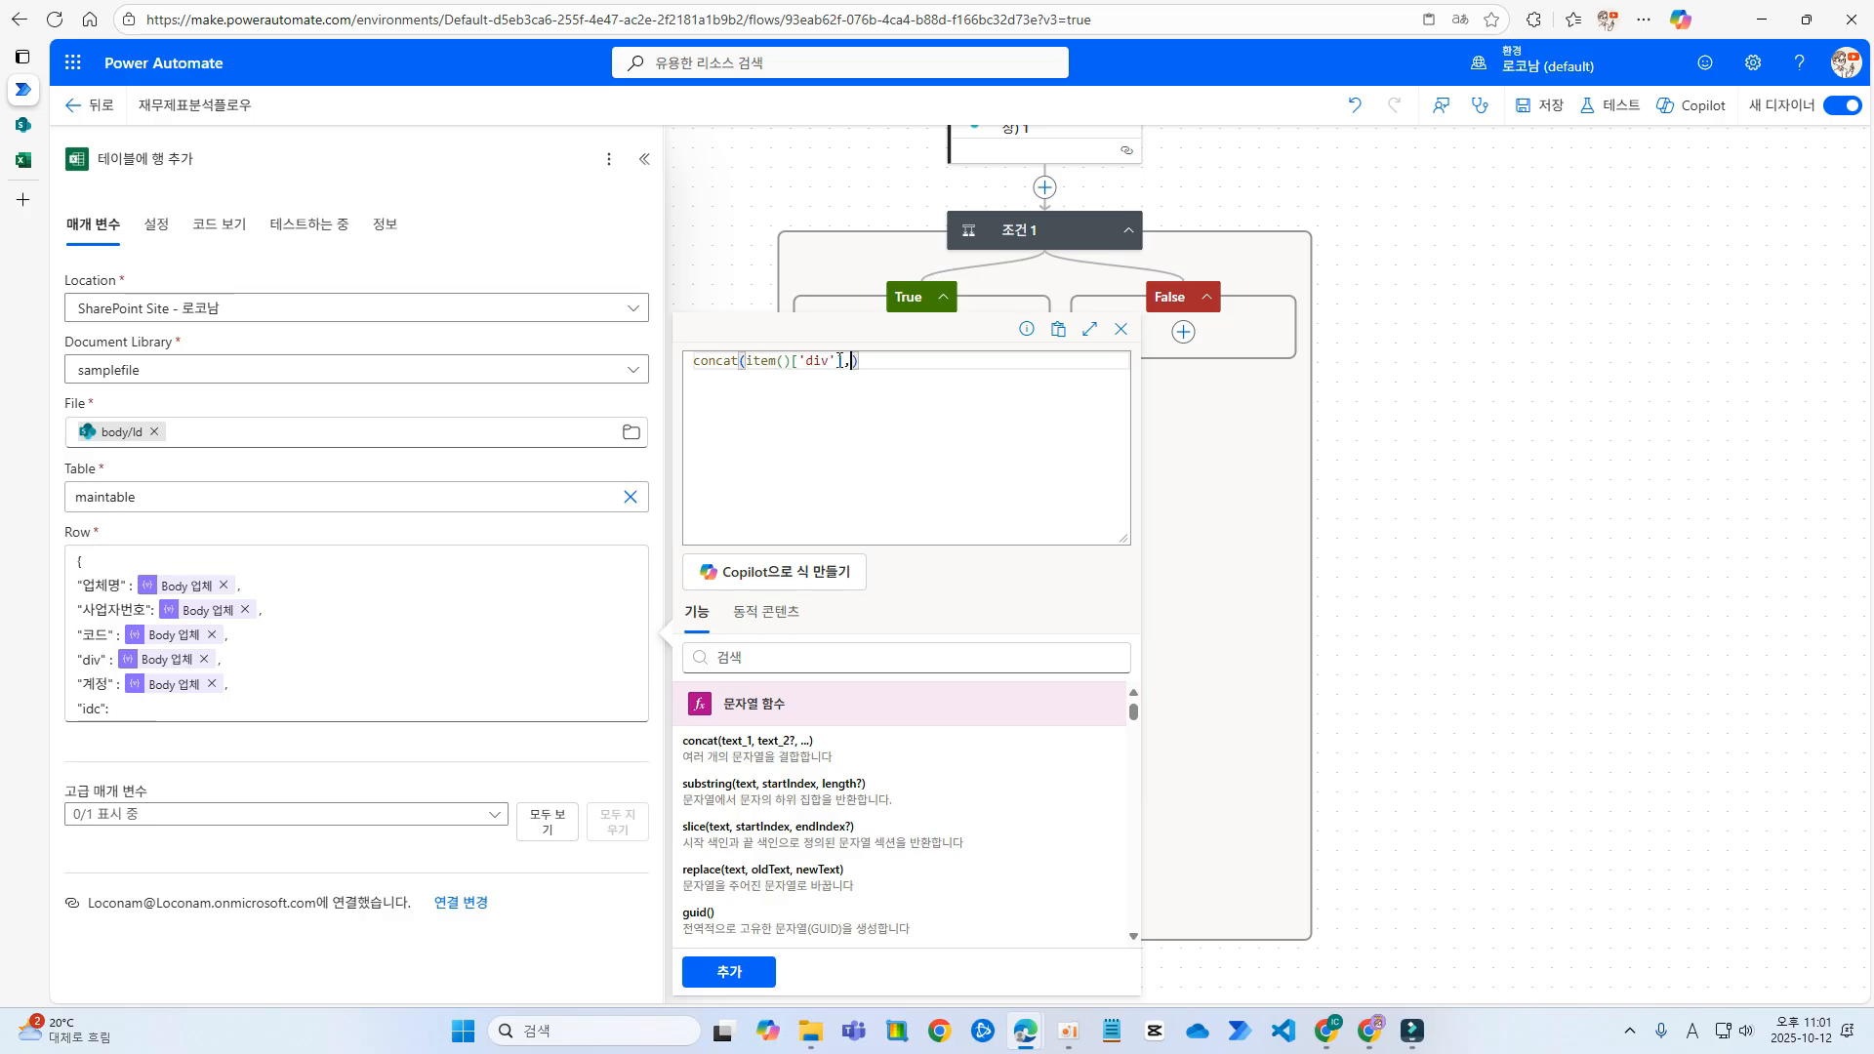
- Add item()['코드'] as the second concat argument and insert the expression as the idc value
key("ctrl+v")
key("BackSpace")
key("BackSpace")
key("Left")
key("Left")
key("BackSpace")
key("BackSpace")
type("zh")
key("BackSpace")
key("BackSpace")
key("Hangul")
type("코드")
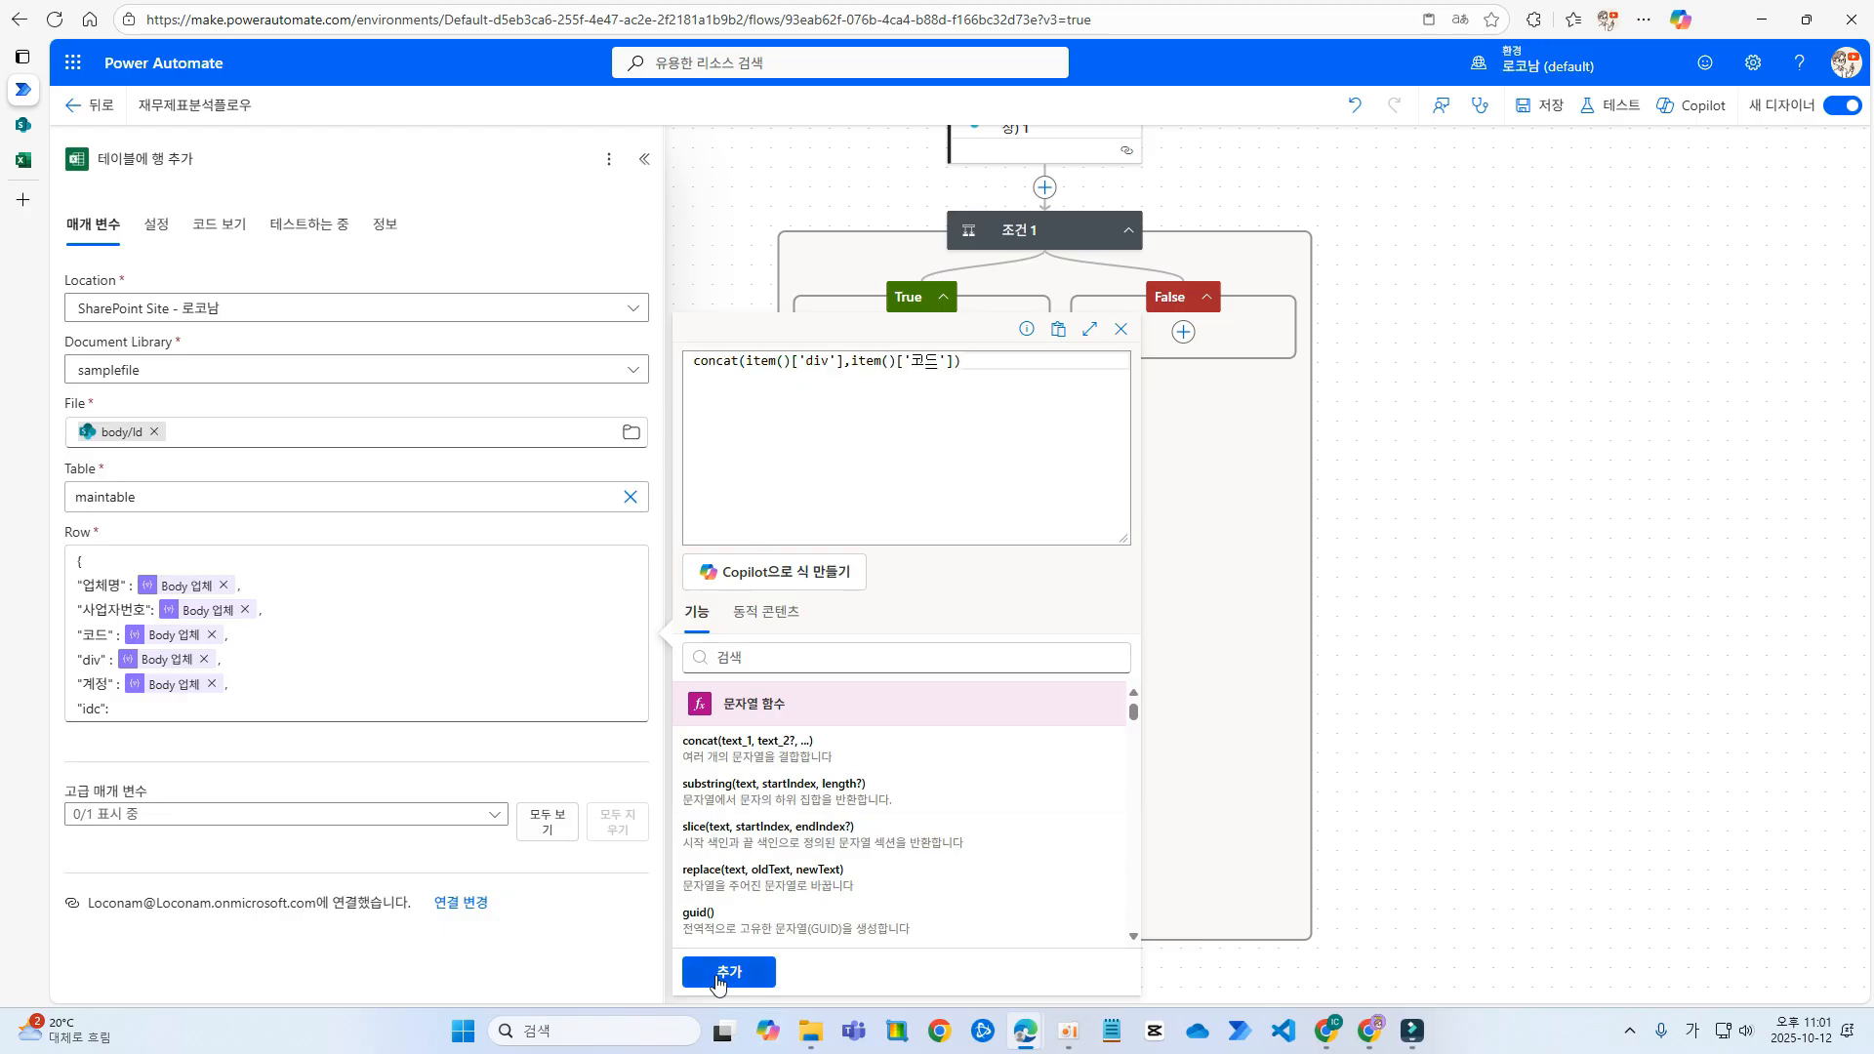
left_click(719, 979)
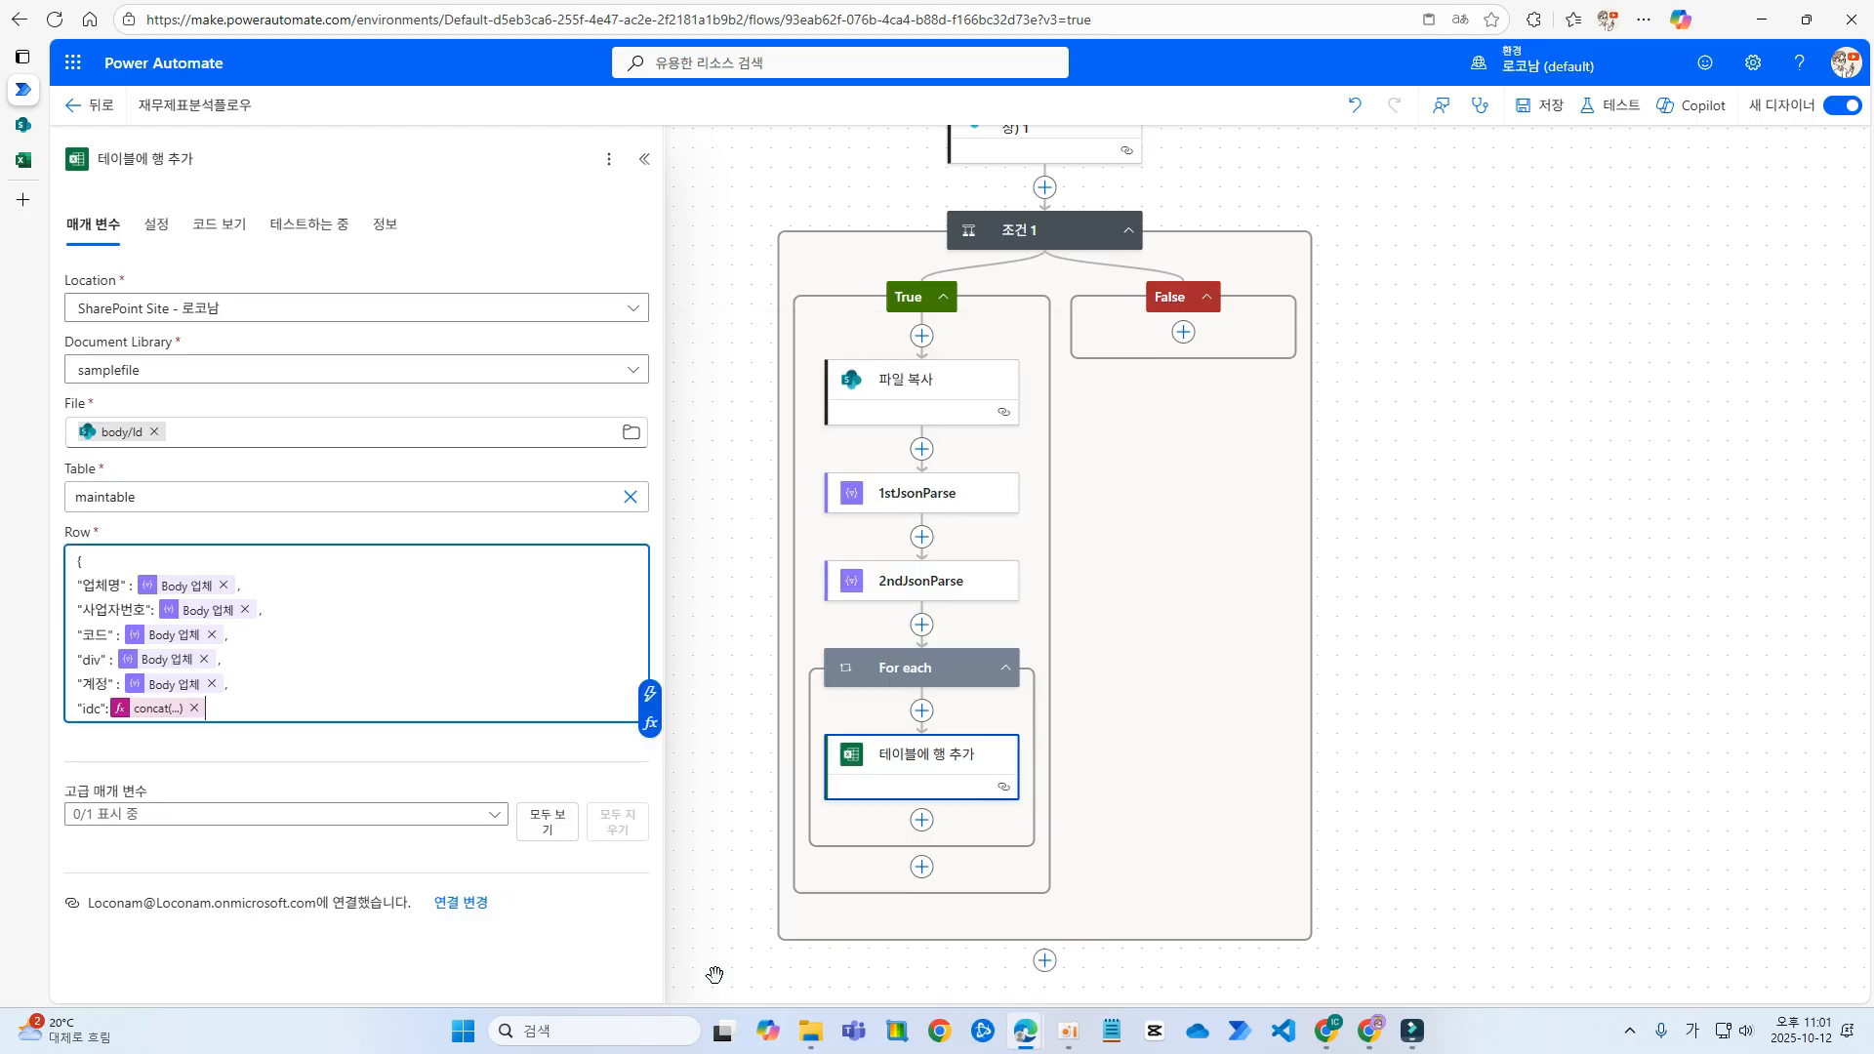
- Remove the Body 업체 token from the "사업자번호" line and paste the copied item()['업체'] reference as an expression, deleting its opening brace
left_click(234, 615)
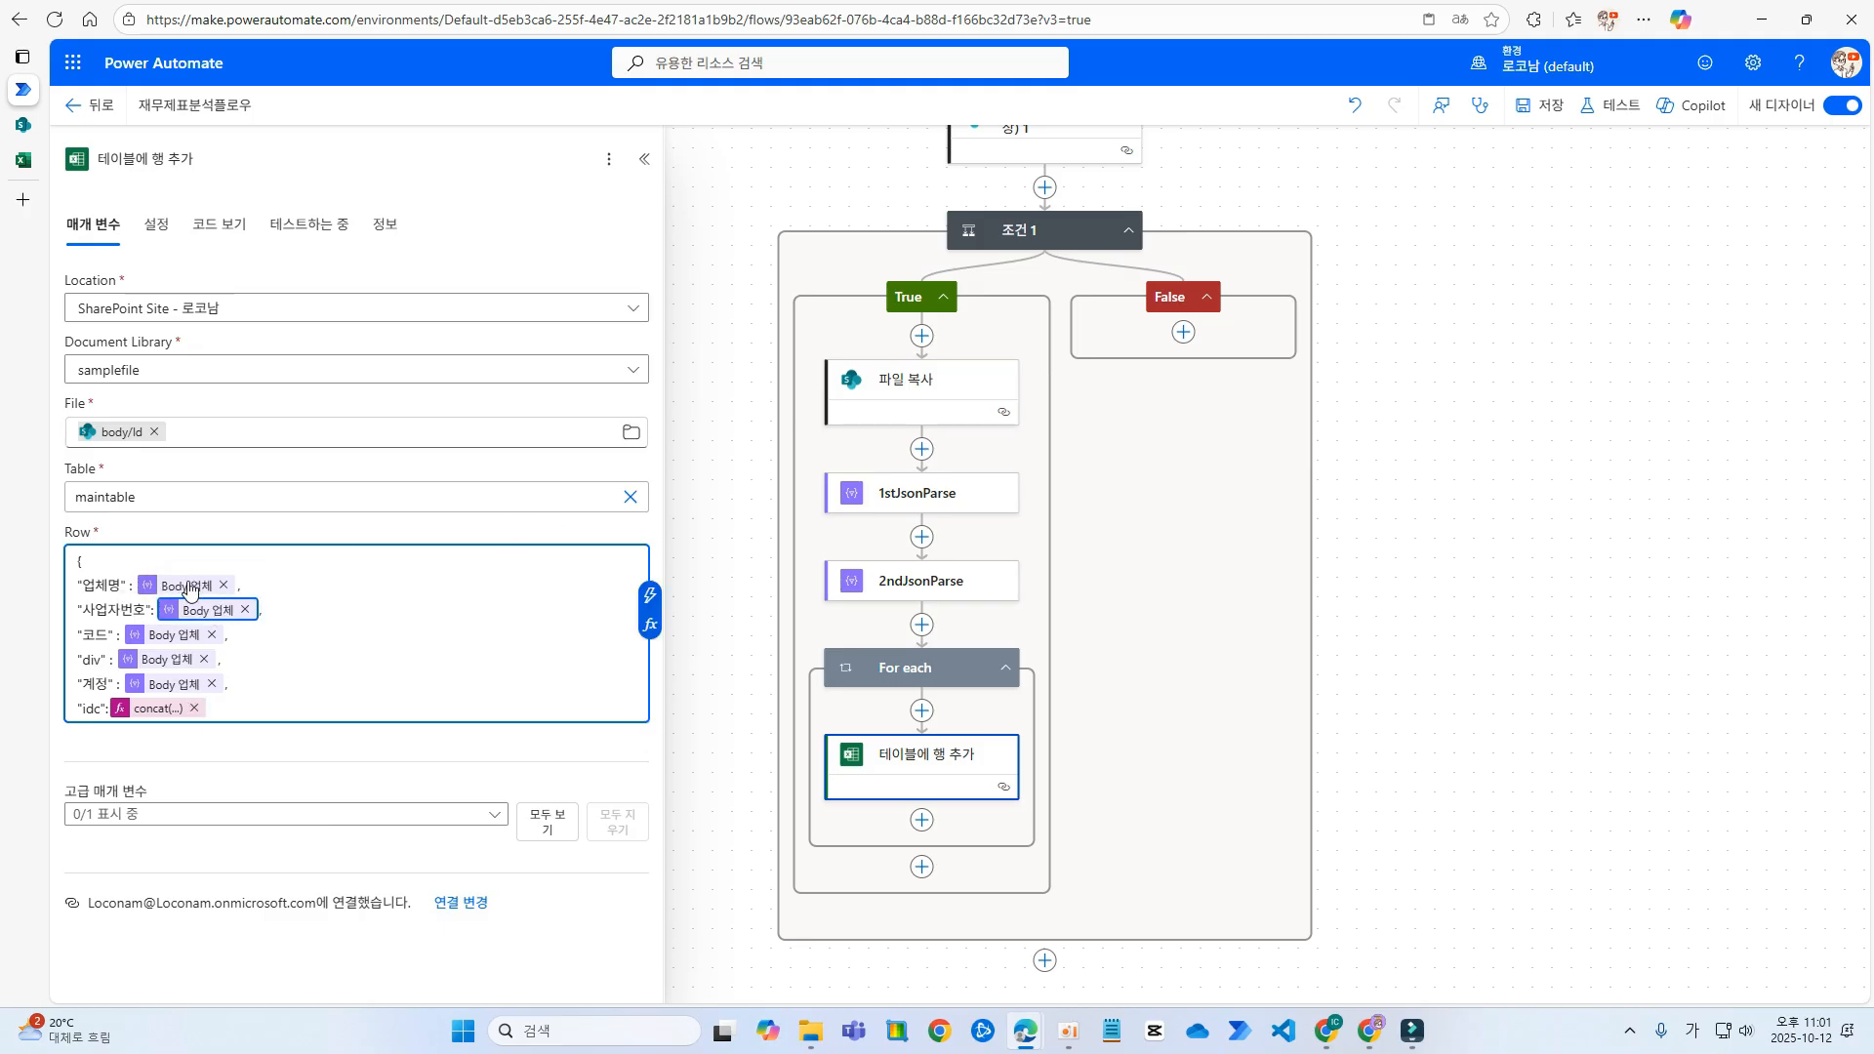
left_click(244, 611)
left_click(650, 625)
key("ctrl+v")
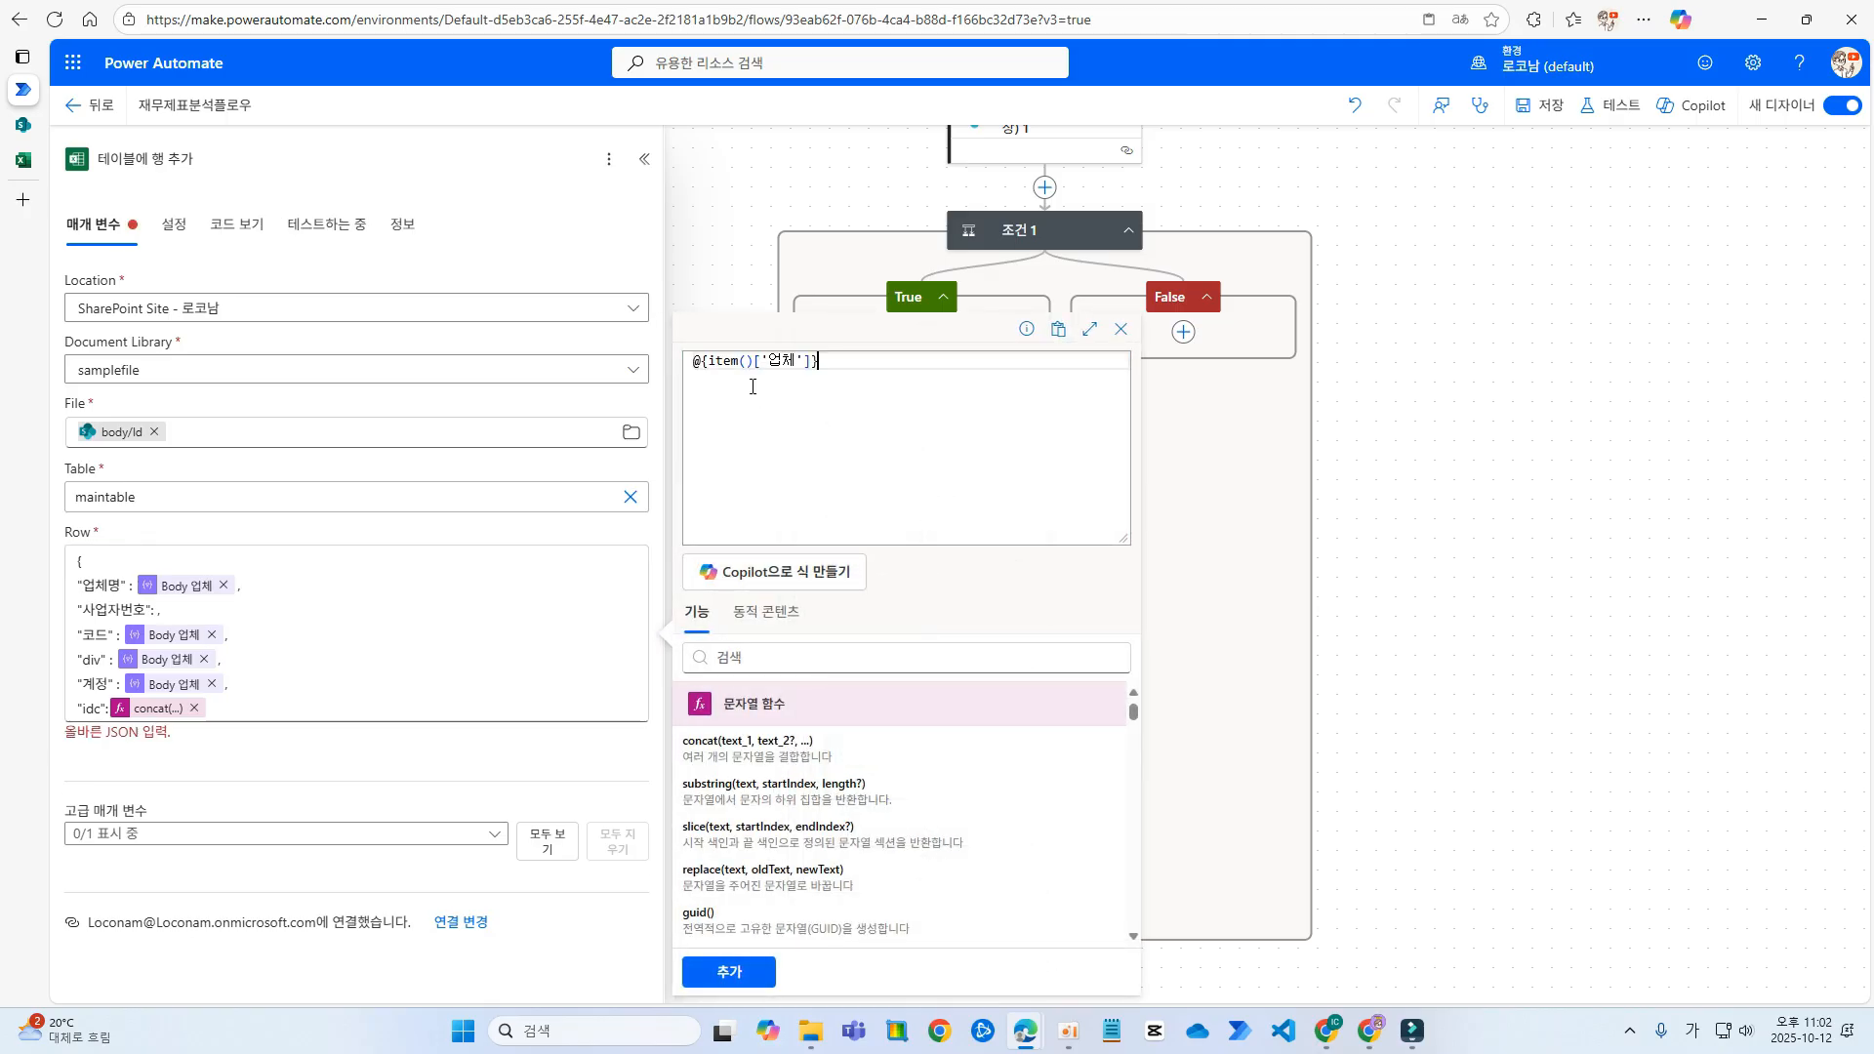
left_click(710, 357)
key("BackSpace")
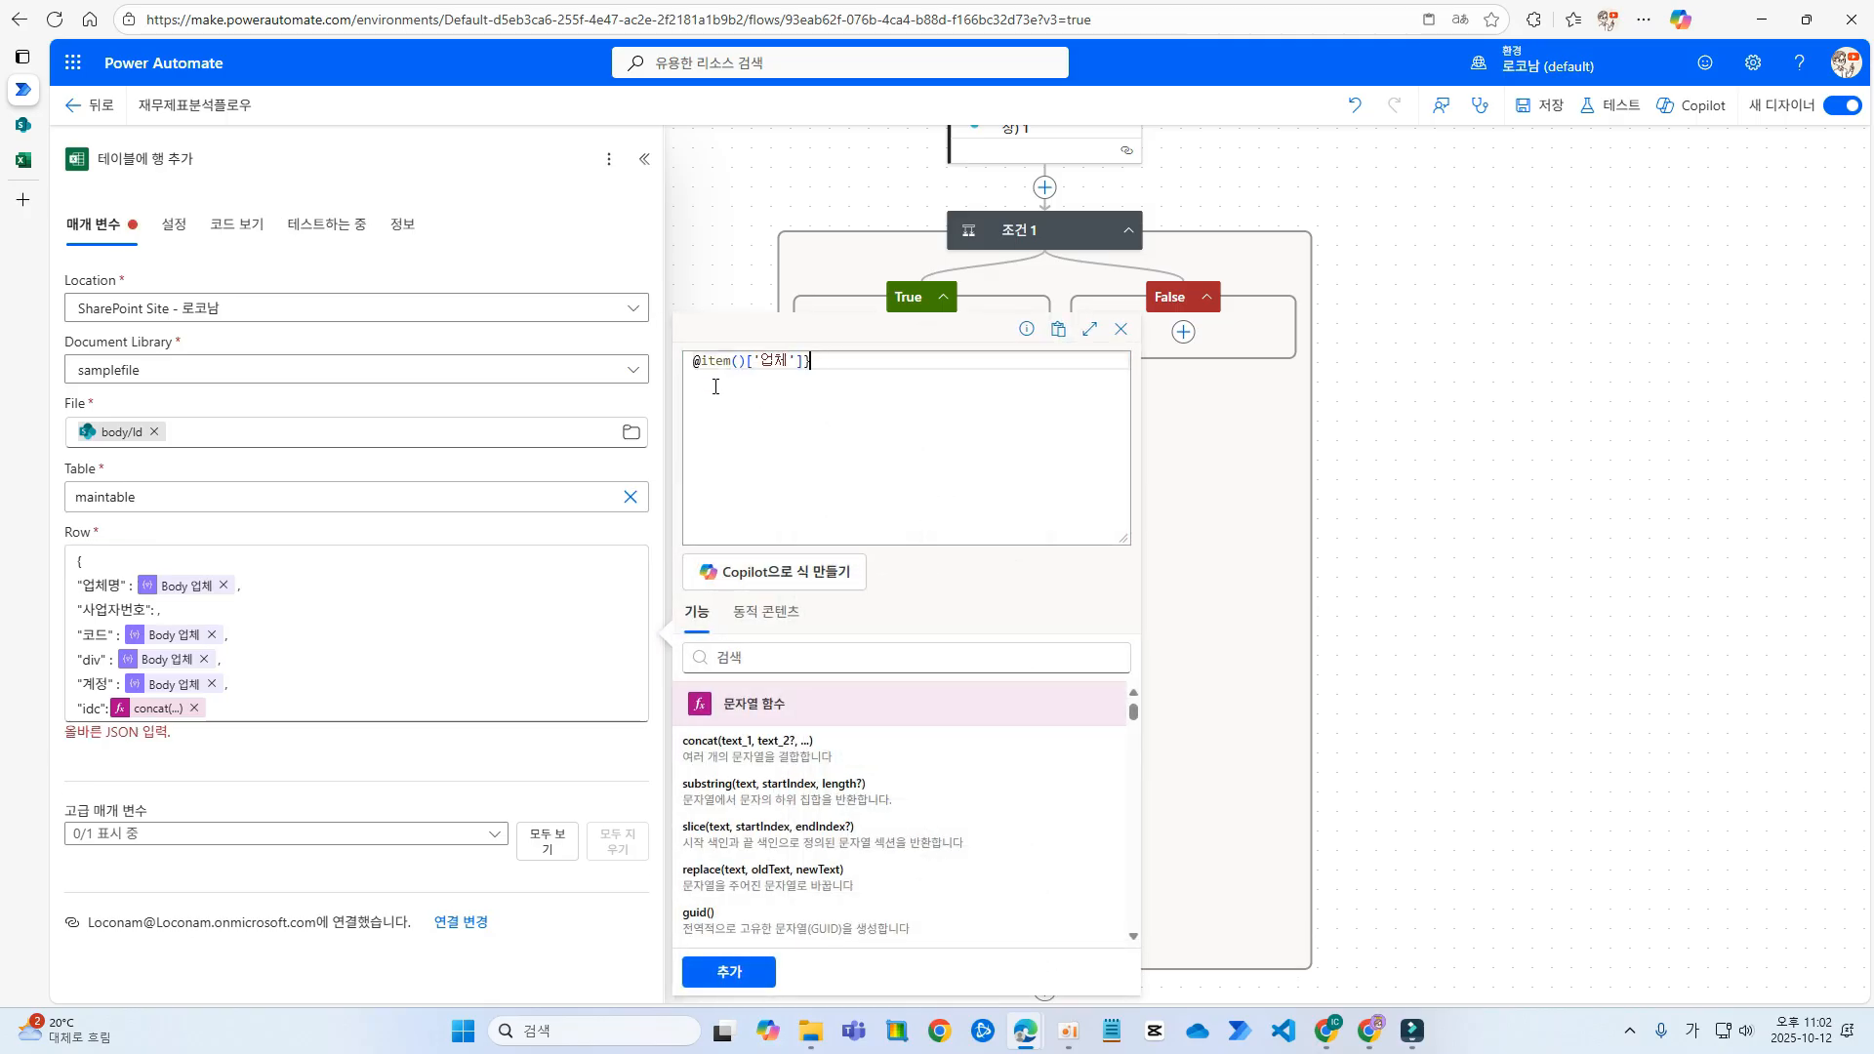
- Change the expression to item()['사업자번호'] without the surrounding @{ } and insert it as the "사업자번호" value
key("Left")
key("Left")
key("Left")
key("Right")
key("BackSpace")
key("BackSpace")
type("사ㅓㅂ자")
key("BackSpace")
key("BackSpace")
key("BackSpace")
type("업자번")
type("회")
key("BackSpace")
key("ctrl+a")
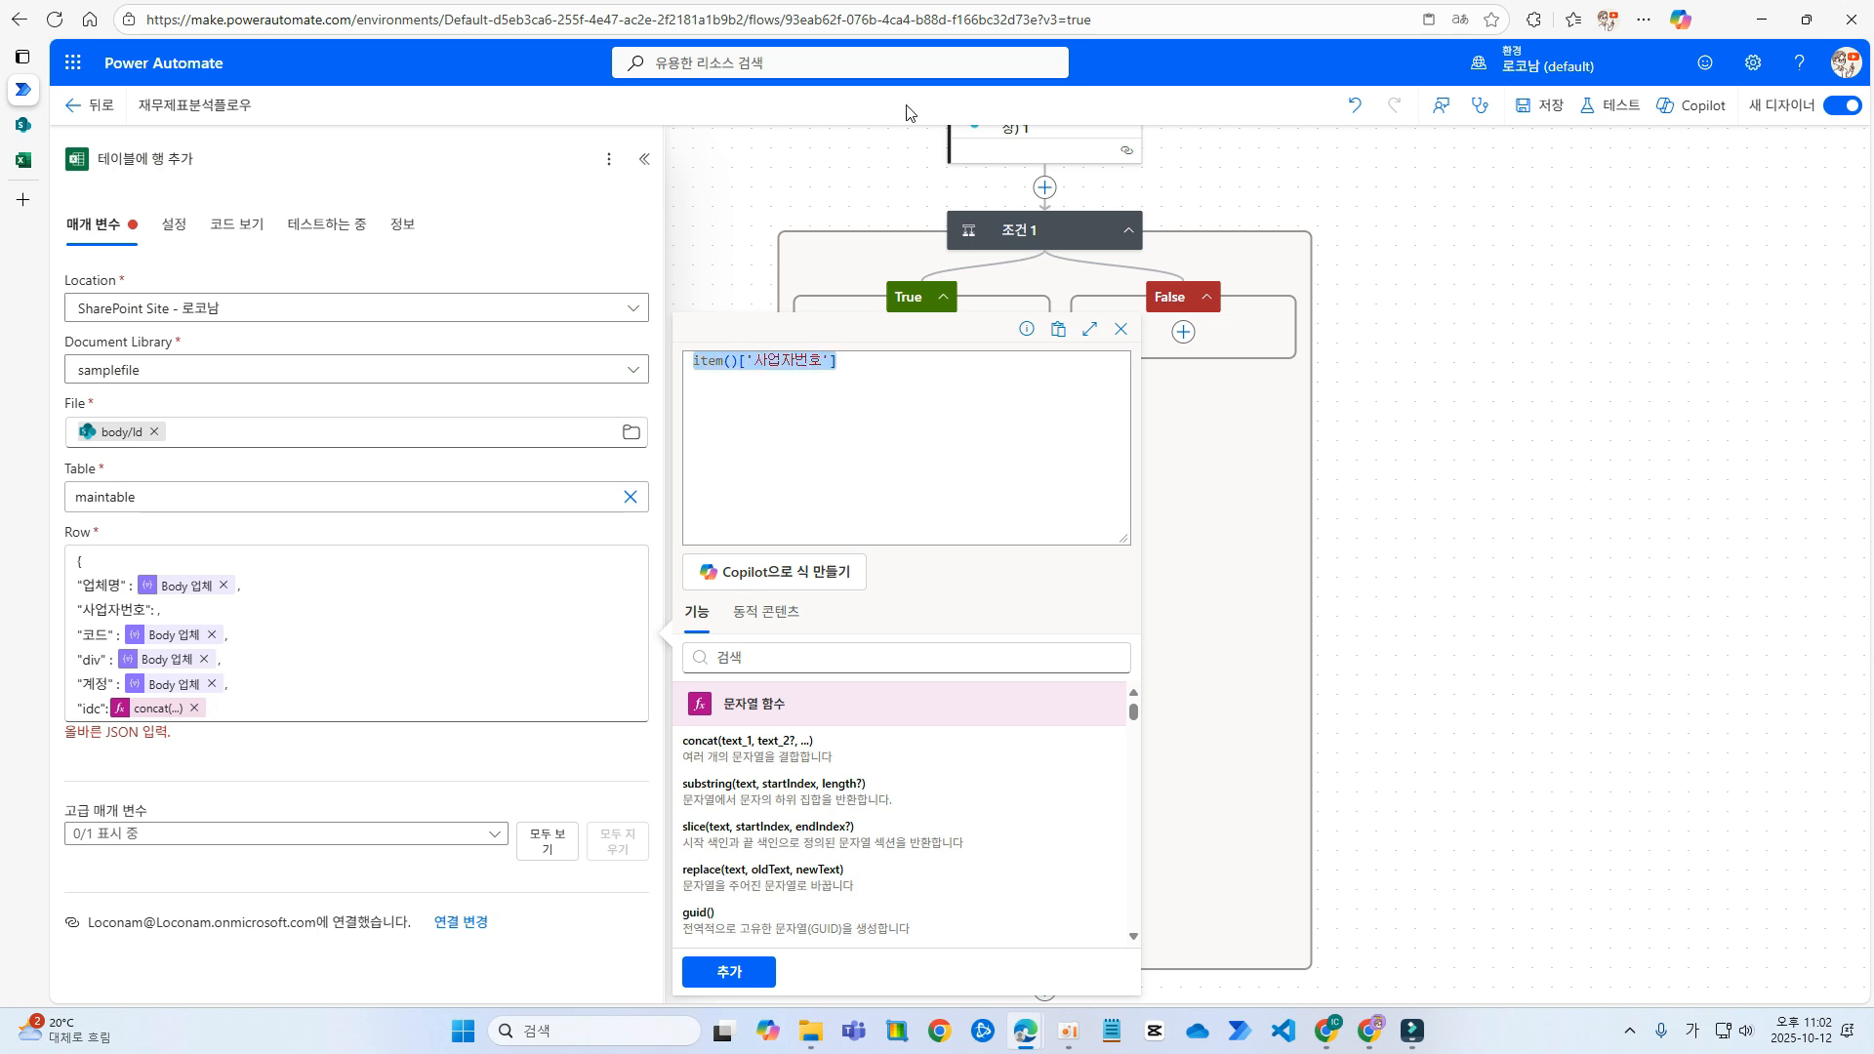
left_click(737, 972)
- Replace the Body 업체 token in the "코드" line with the expression item()['code']
left_click(215, 636)
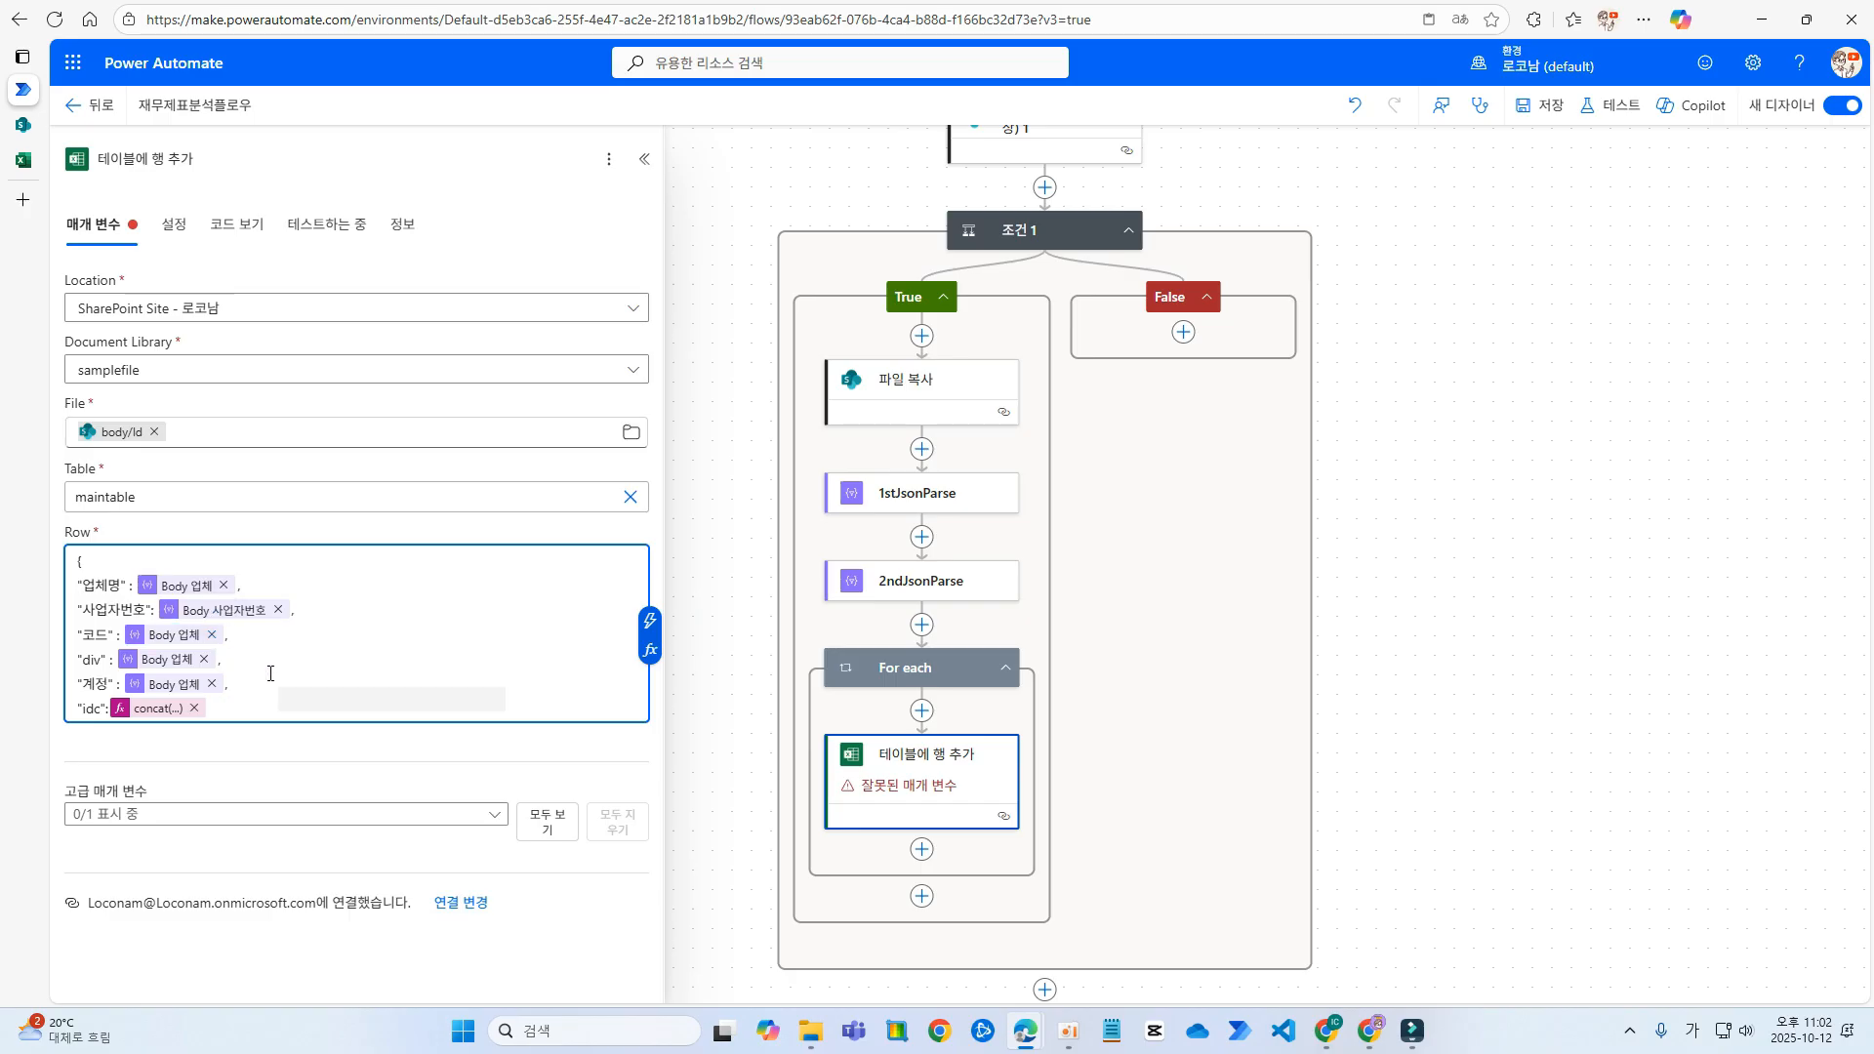
left_click(650, 651)
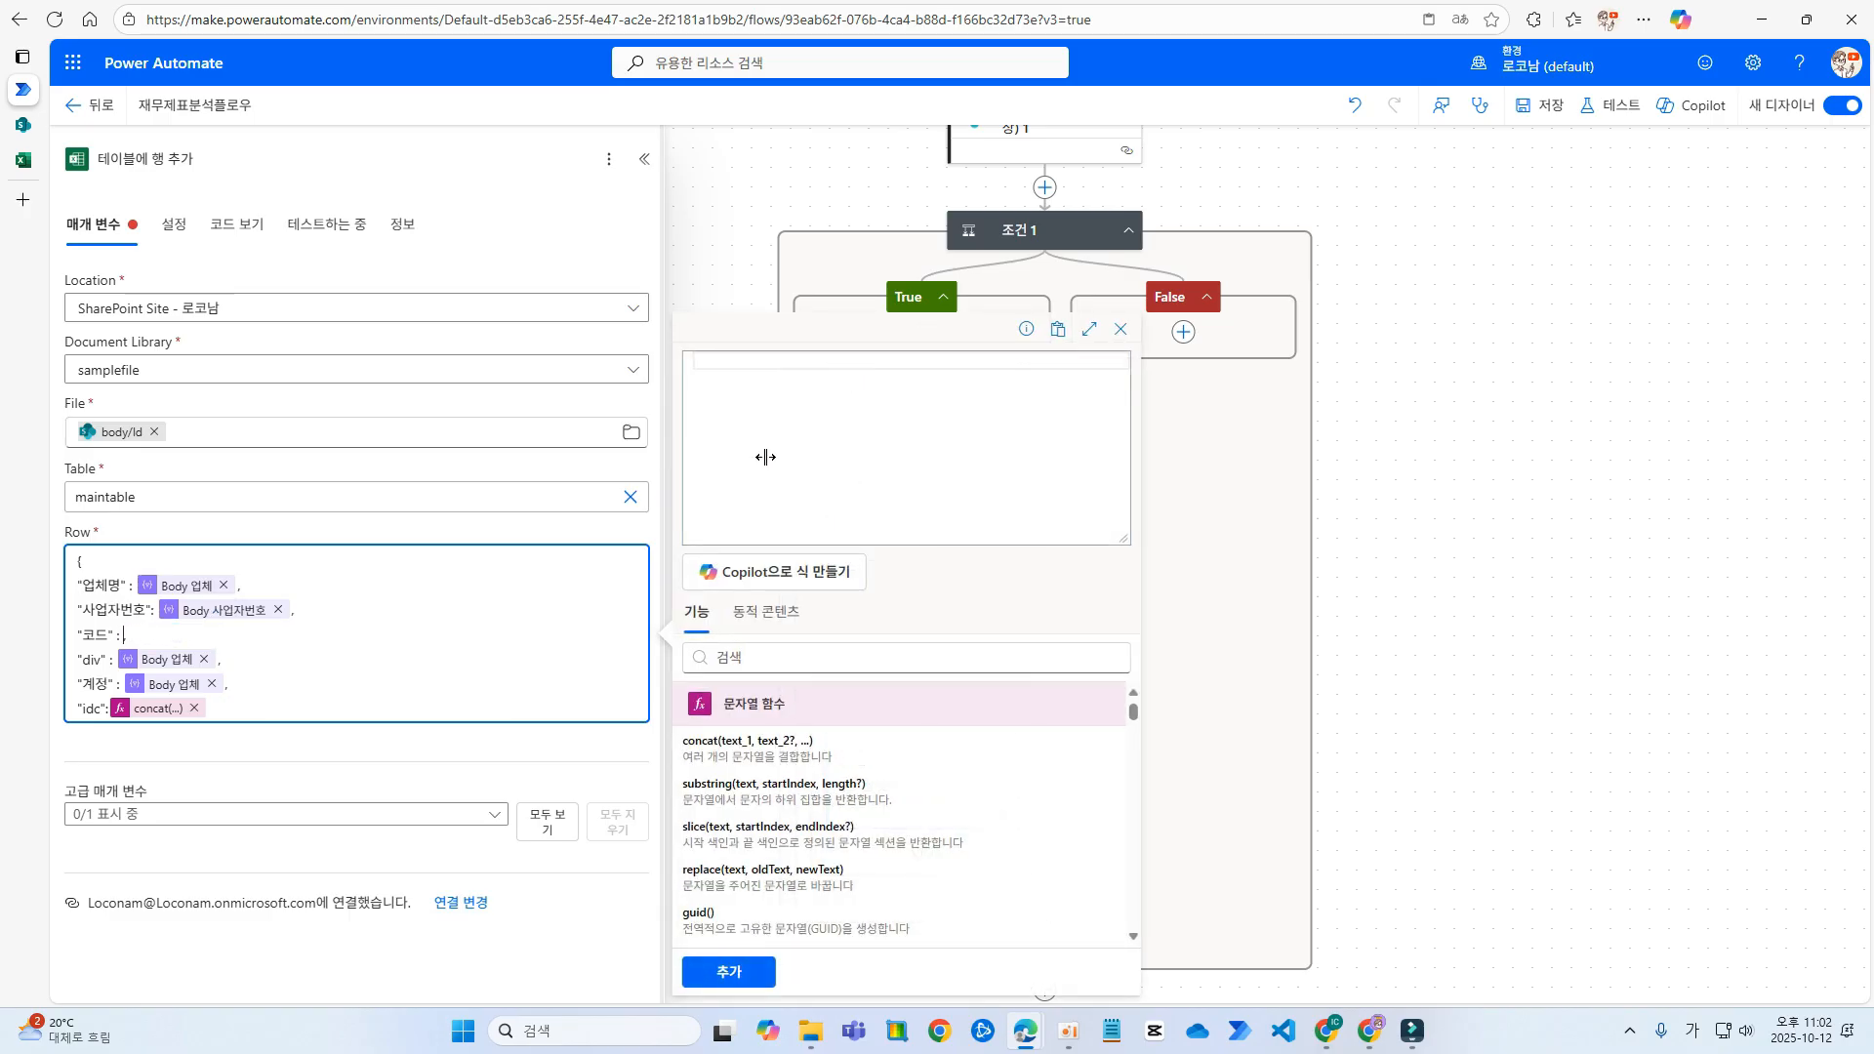
key("ctrl+v")
double_click(815, 361)
key("BackSpace")
type("code")
left_click(730, 972)
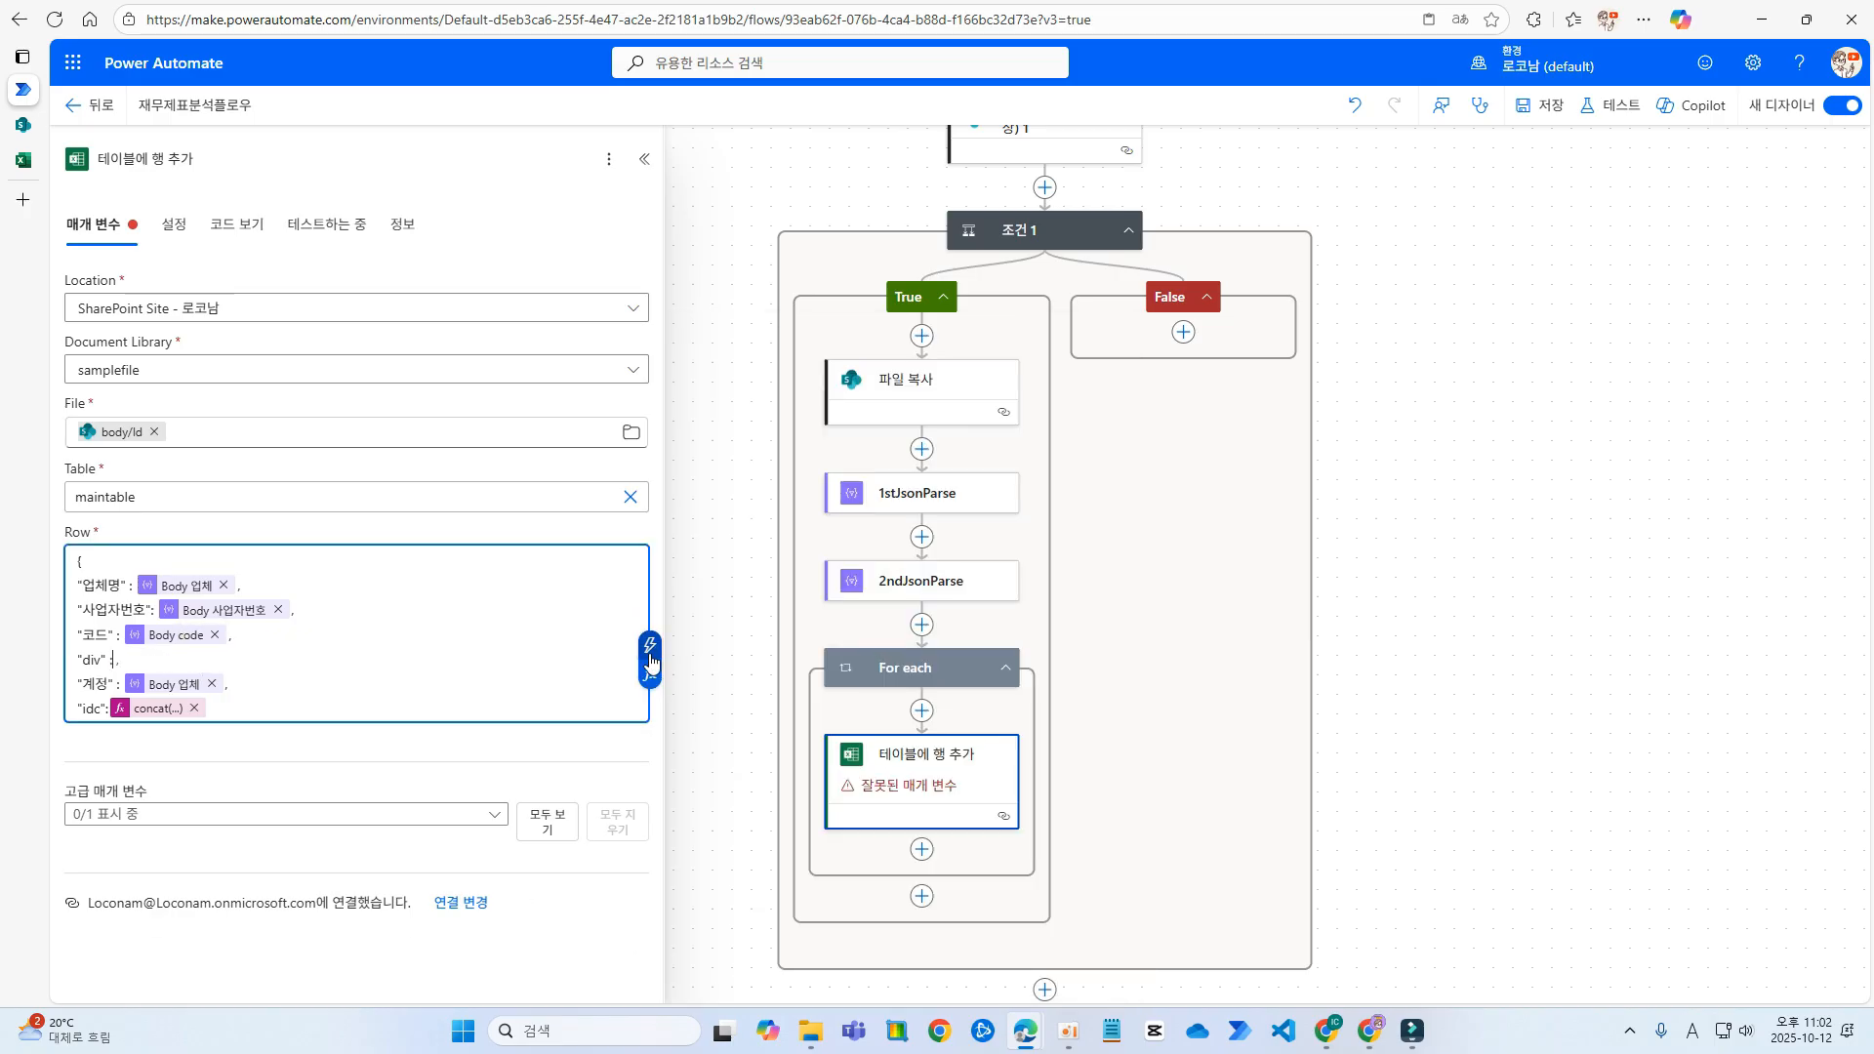
- Replace the token in the "div" line with the expression item()['div']
left_click(651, 620)
left_click(837, 825)
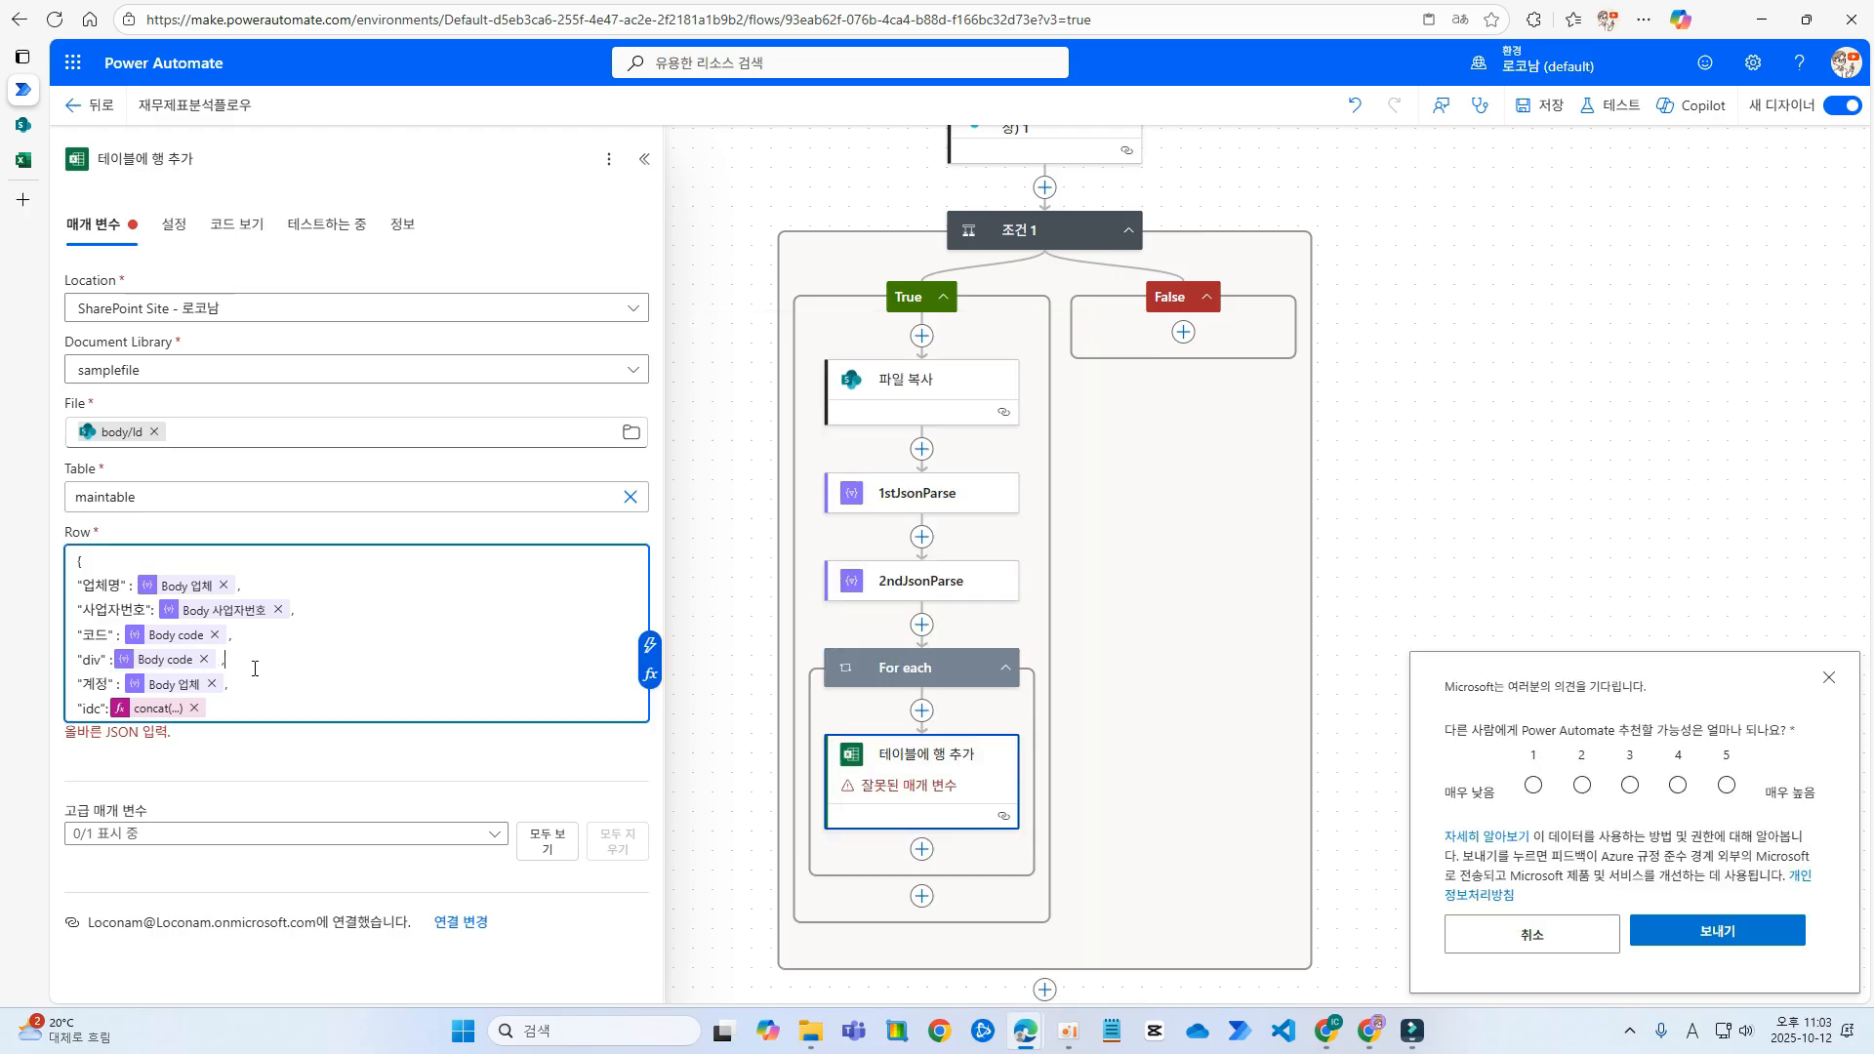
key("BackSpace")
left_click(650, 673)
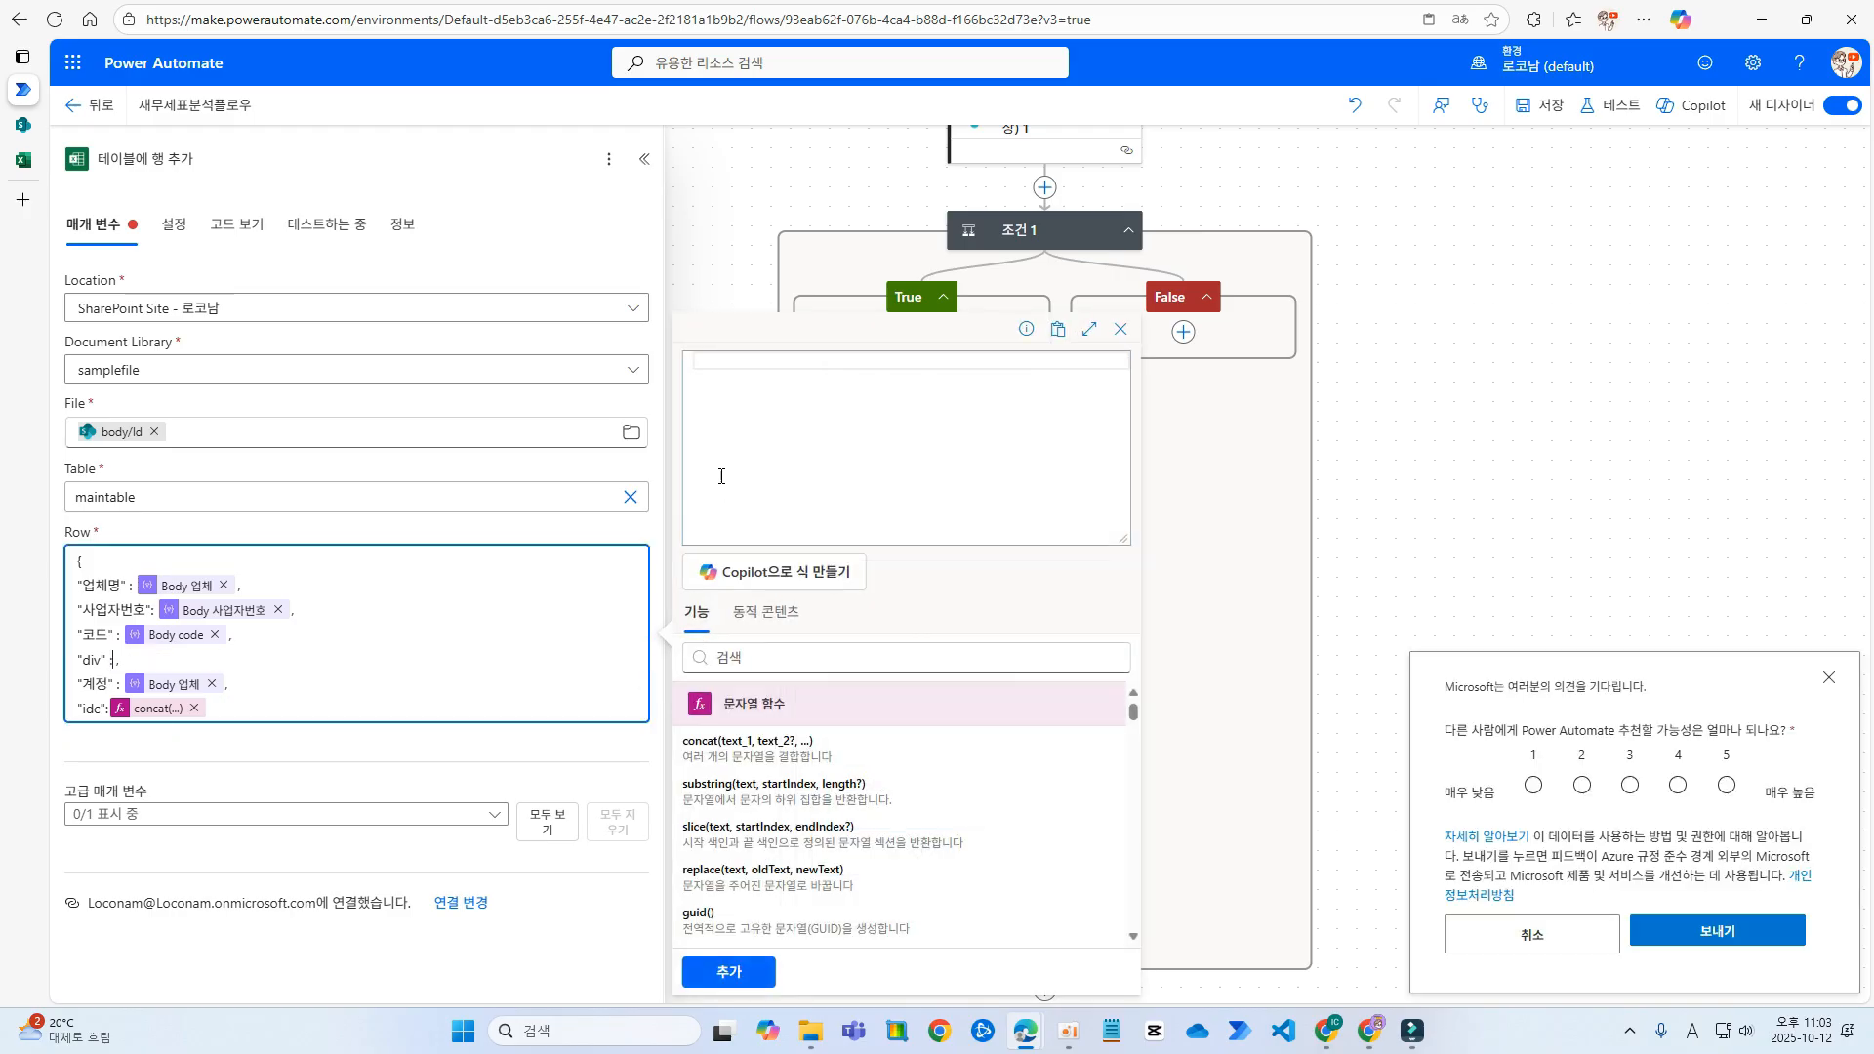
double_click(788, 360)
type("div")
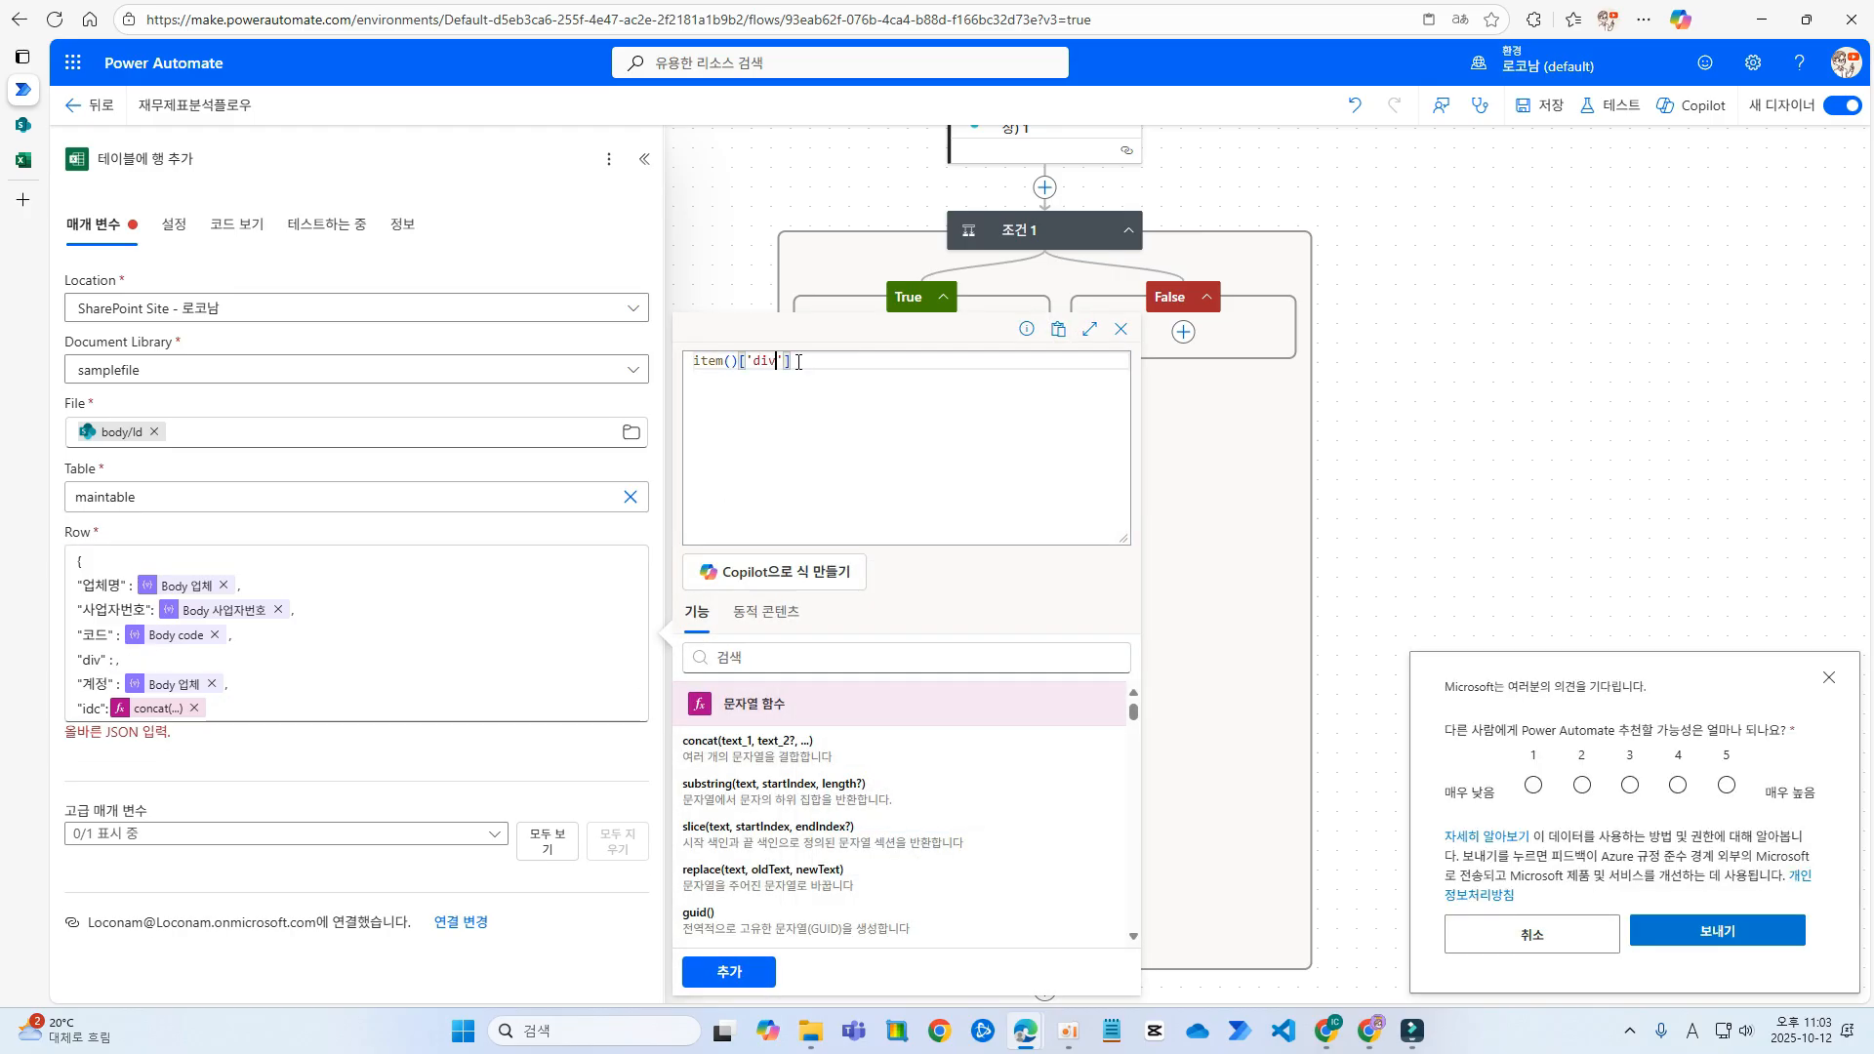
left_click(742, 971)
- Replace the Body 업체 token in the "계정" line with the expression item()['계정과목']
key("BackSpace")
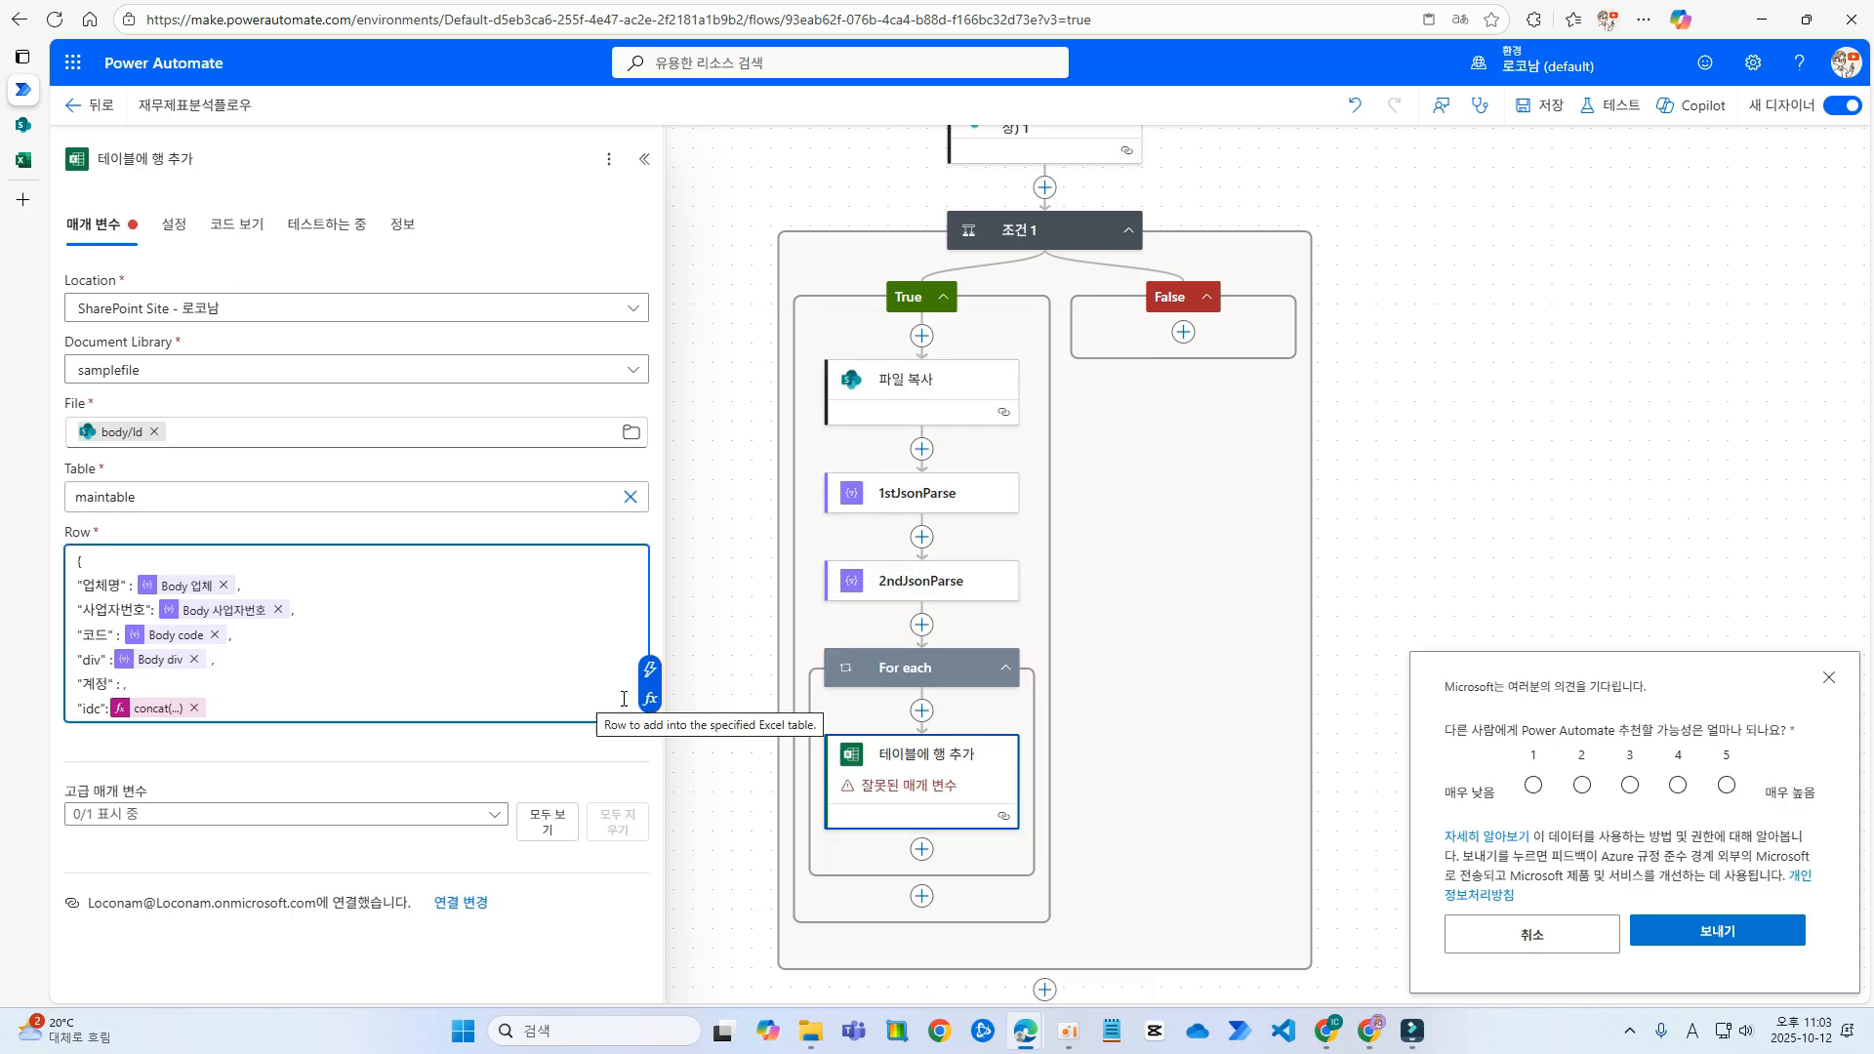
left_click(650, 699)
key("ctrl+v")
double_click(788, 360)
type("r")
key("BackSpace")
key("Hangul")
type("ㄱㅖㅐㅈㅓㅇ")
key("BackSpace")
key("BackSpace")
key("BackSpace")
key("BackSpace")
type("정ㄱㅘ목")
left_click(729, 971)
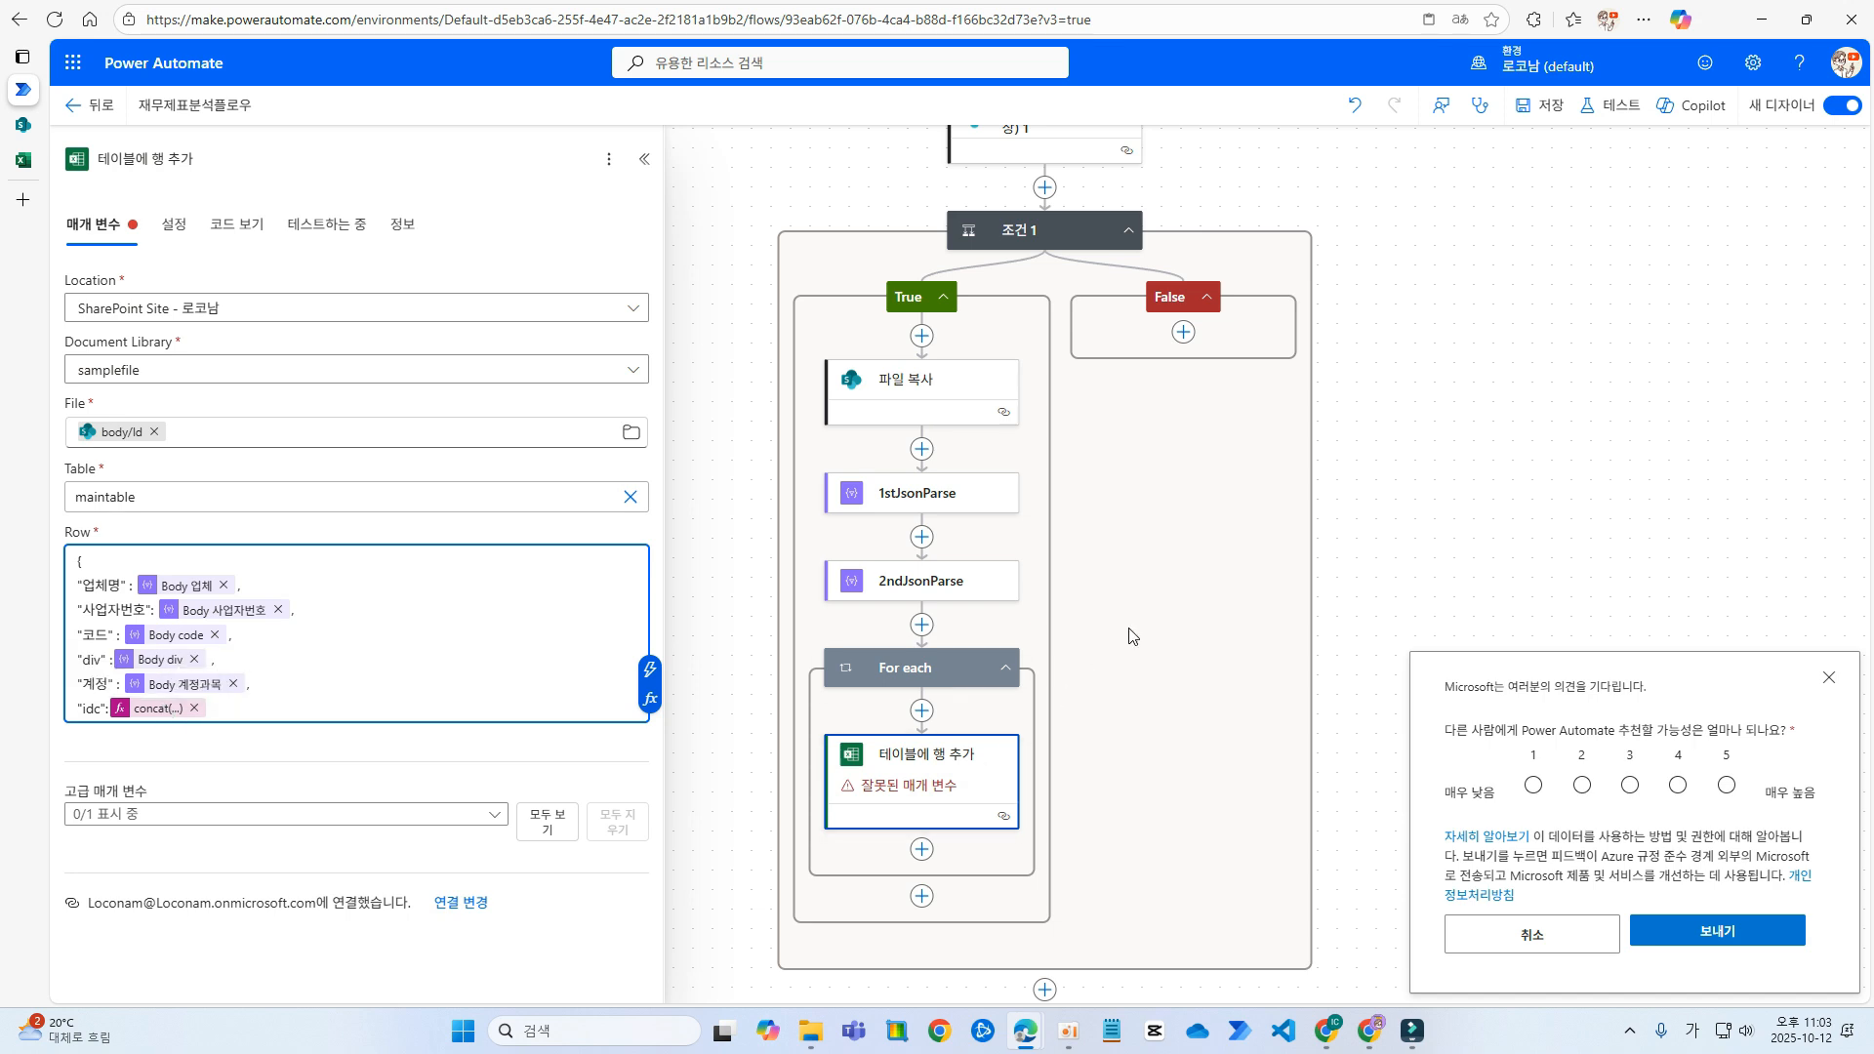
- Add the closing brace after the idc value in the Row JSON and save the flow
left_click(1543, 105)
left_click(405, 757)
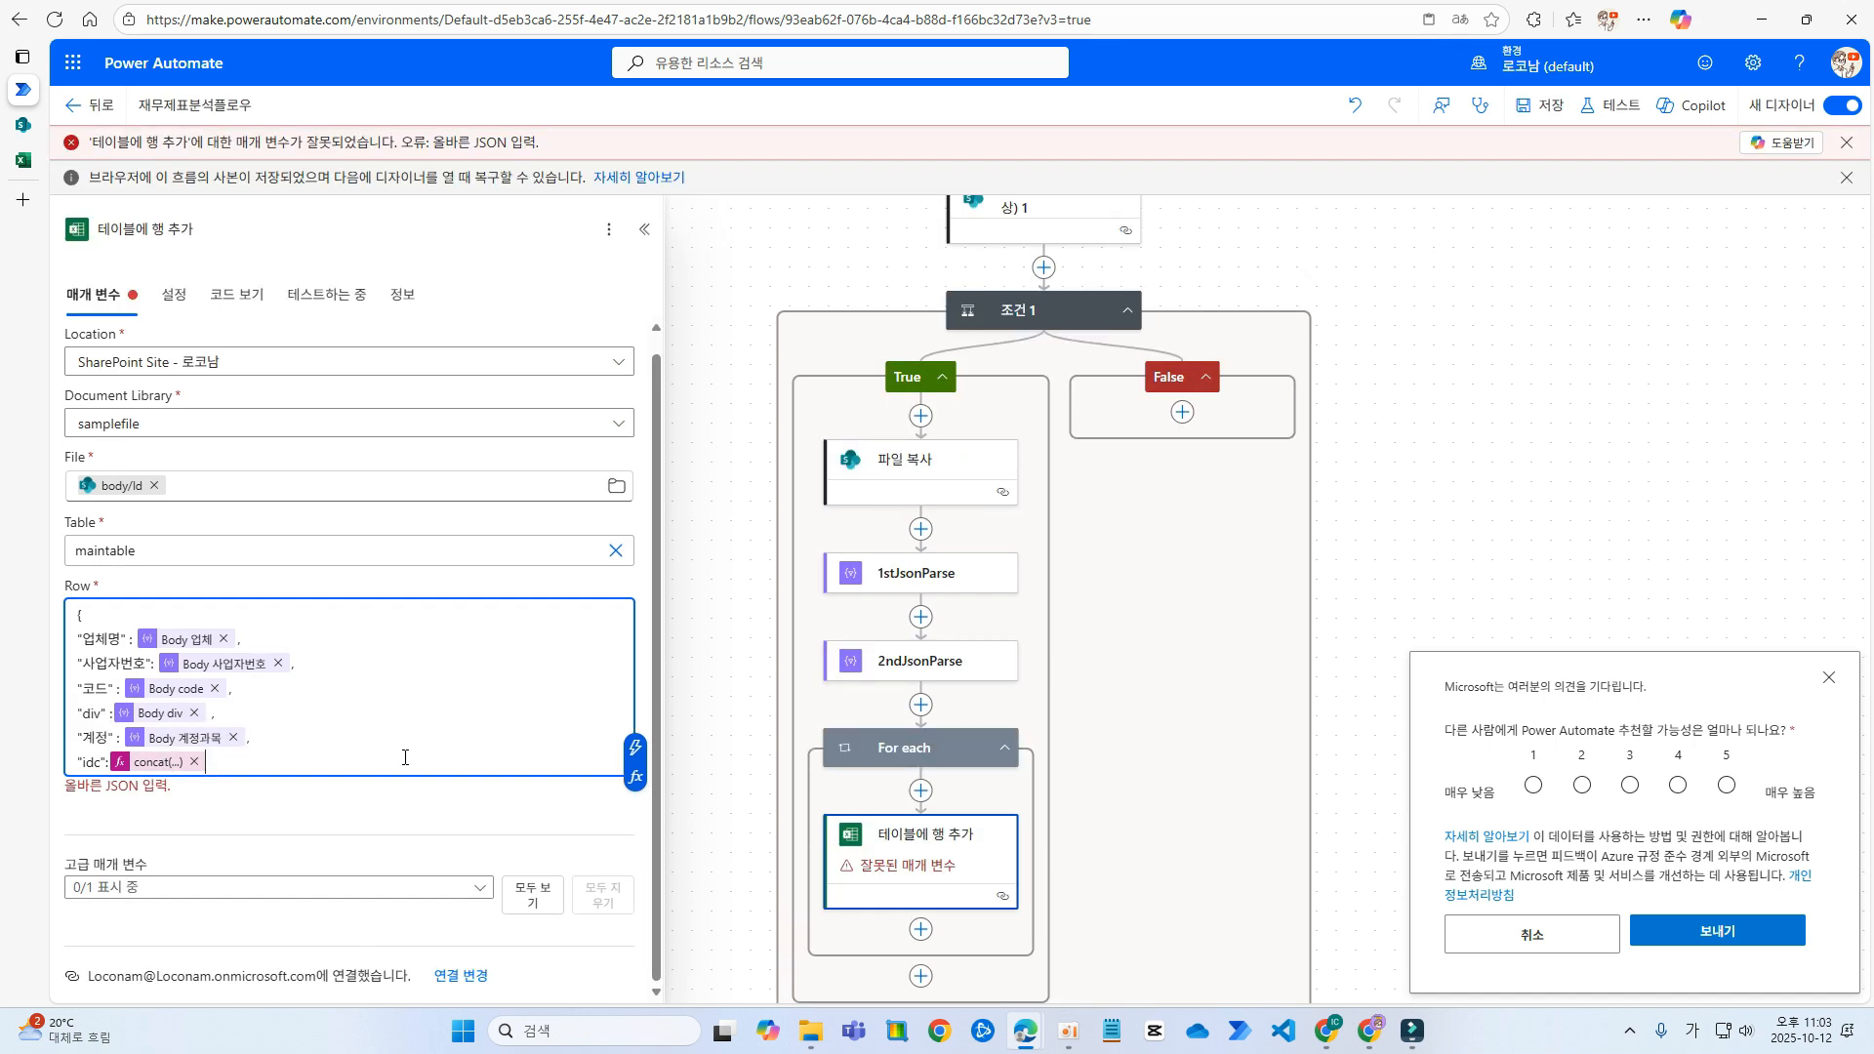
type("}")
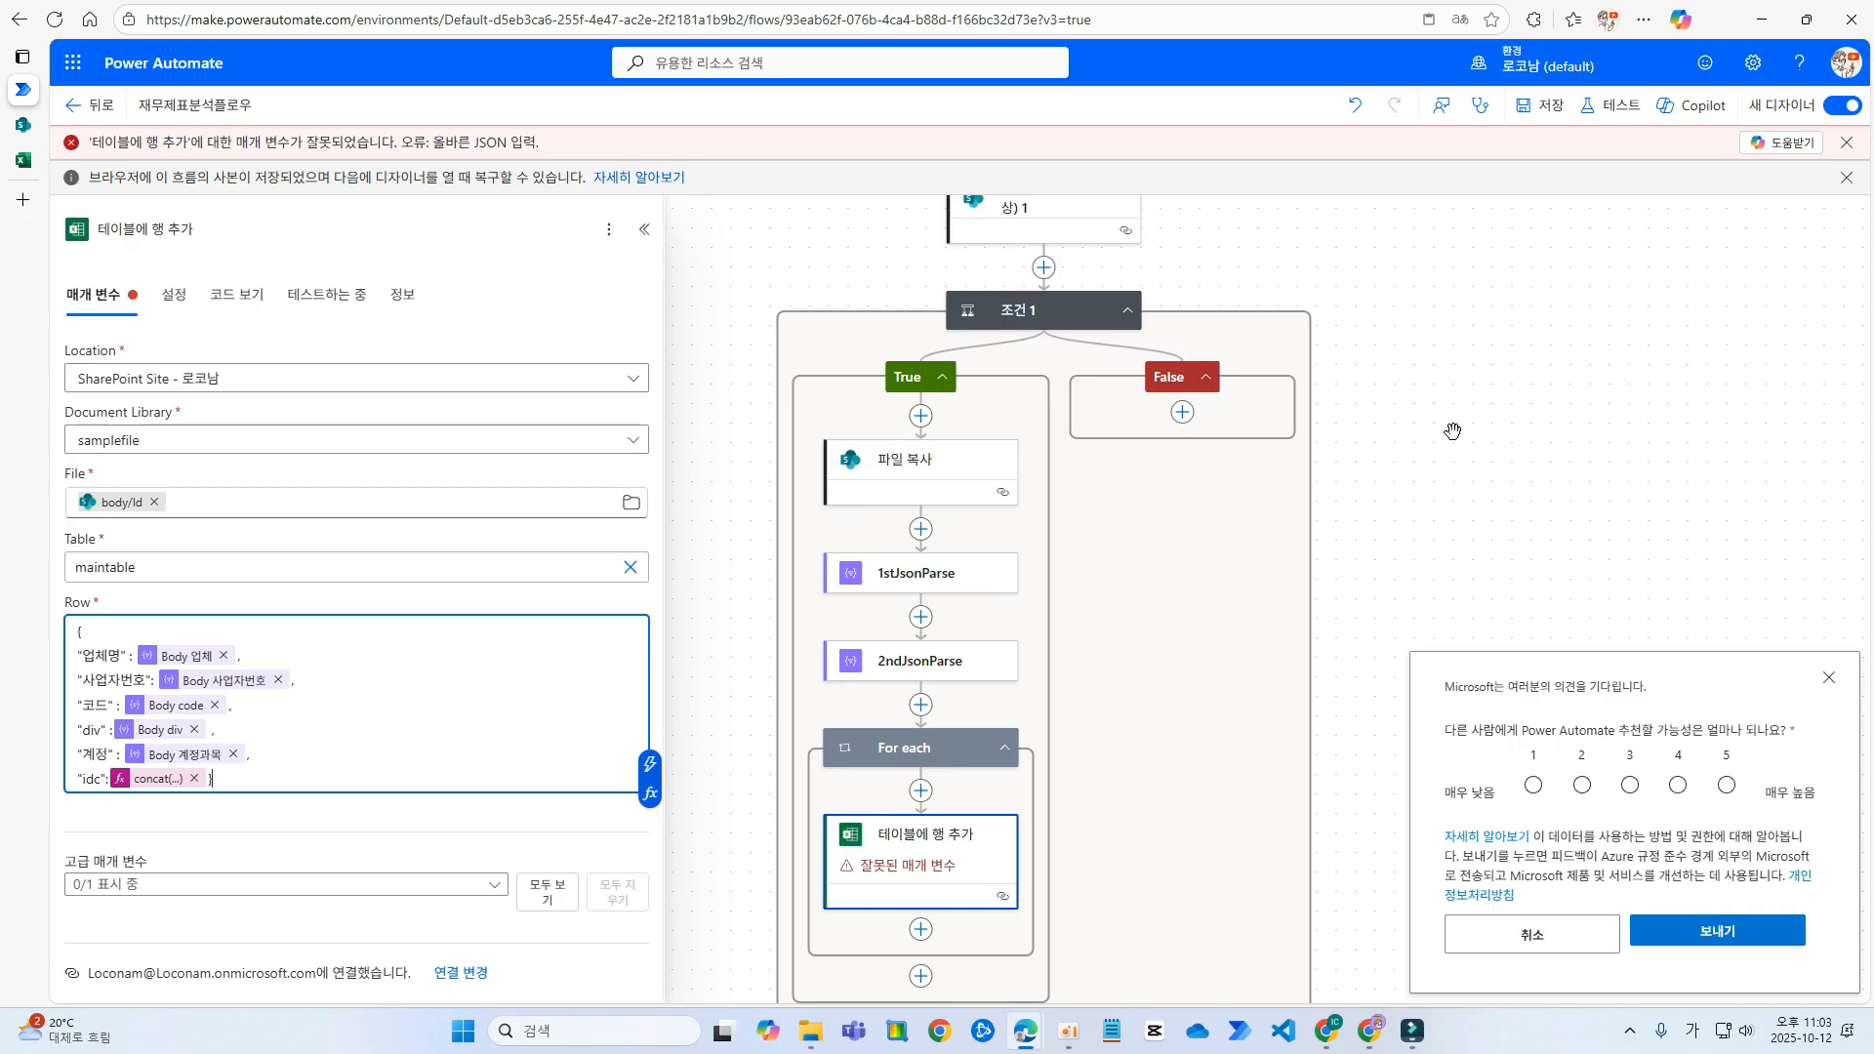
left_click(1554, 116)
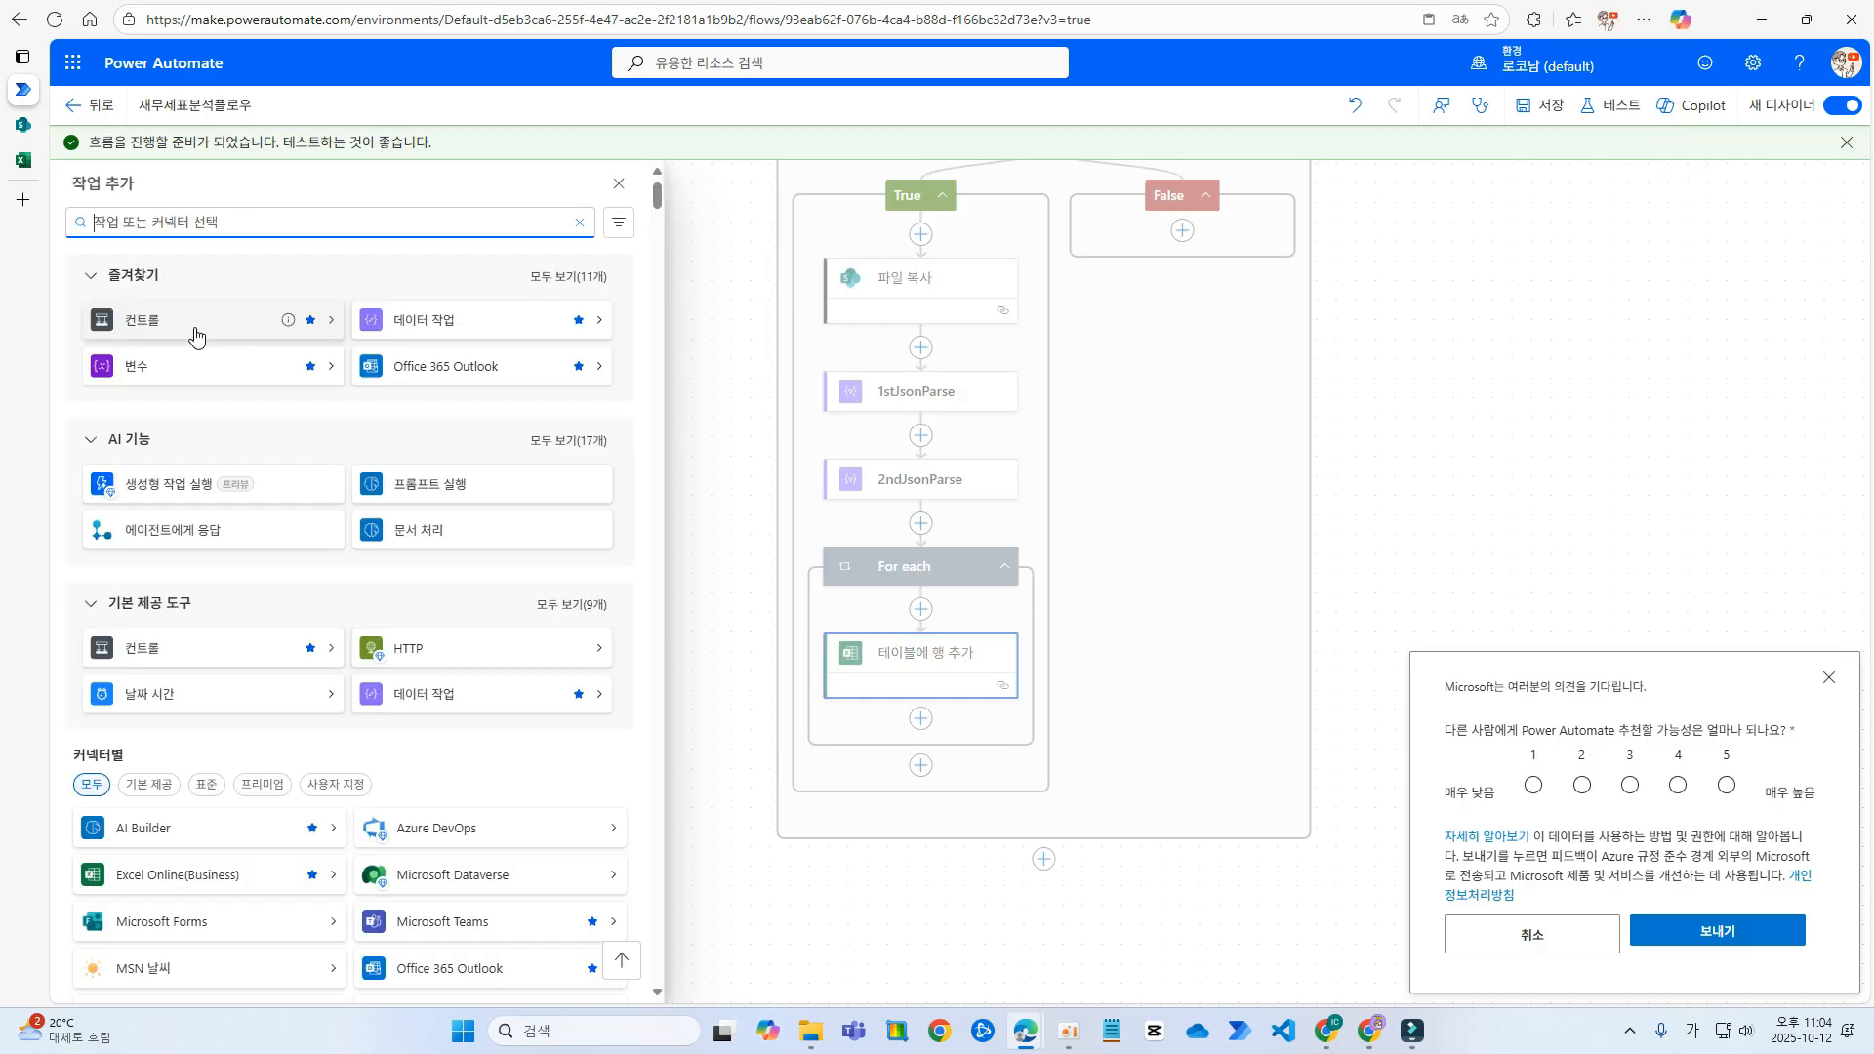
- Add a condition after the For each loop inside the True branch and start its first value with a first( expression
left_click(195, 330)
left_click(163, 271)
left_click(256, 372)
left_click(325, 367)
scroll(595, 404, "down", 3)
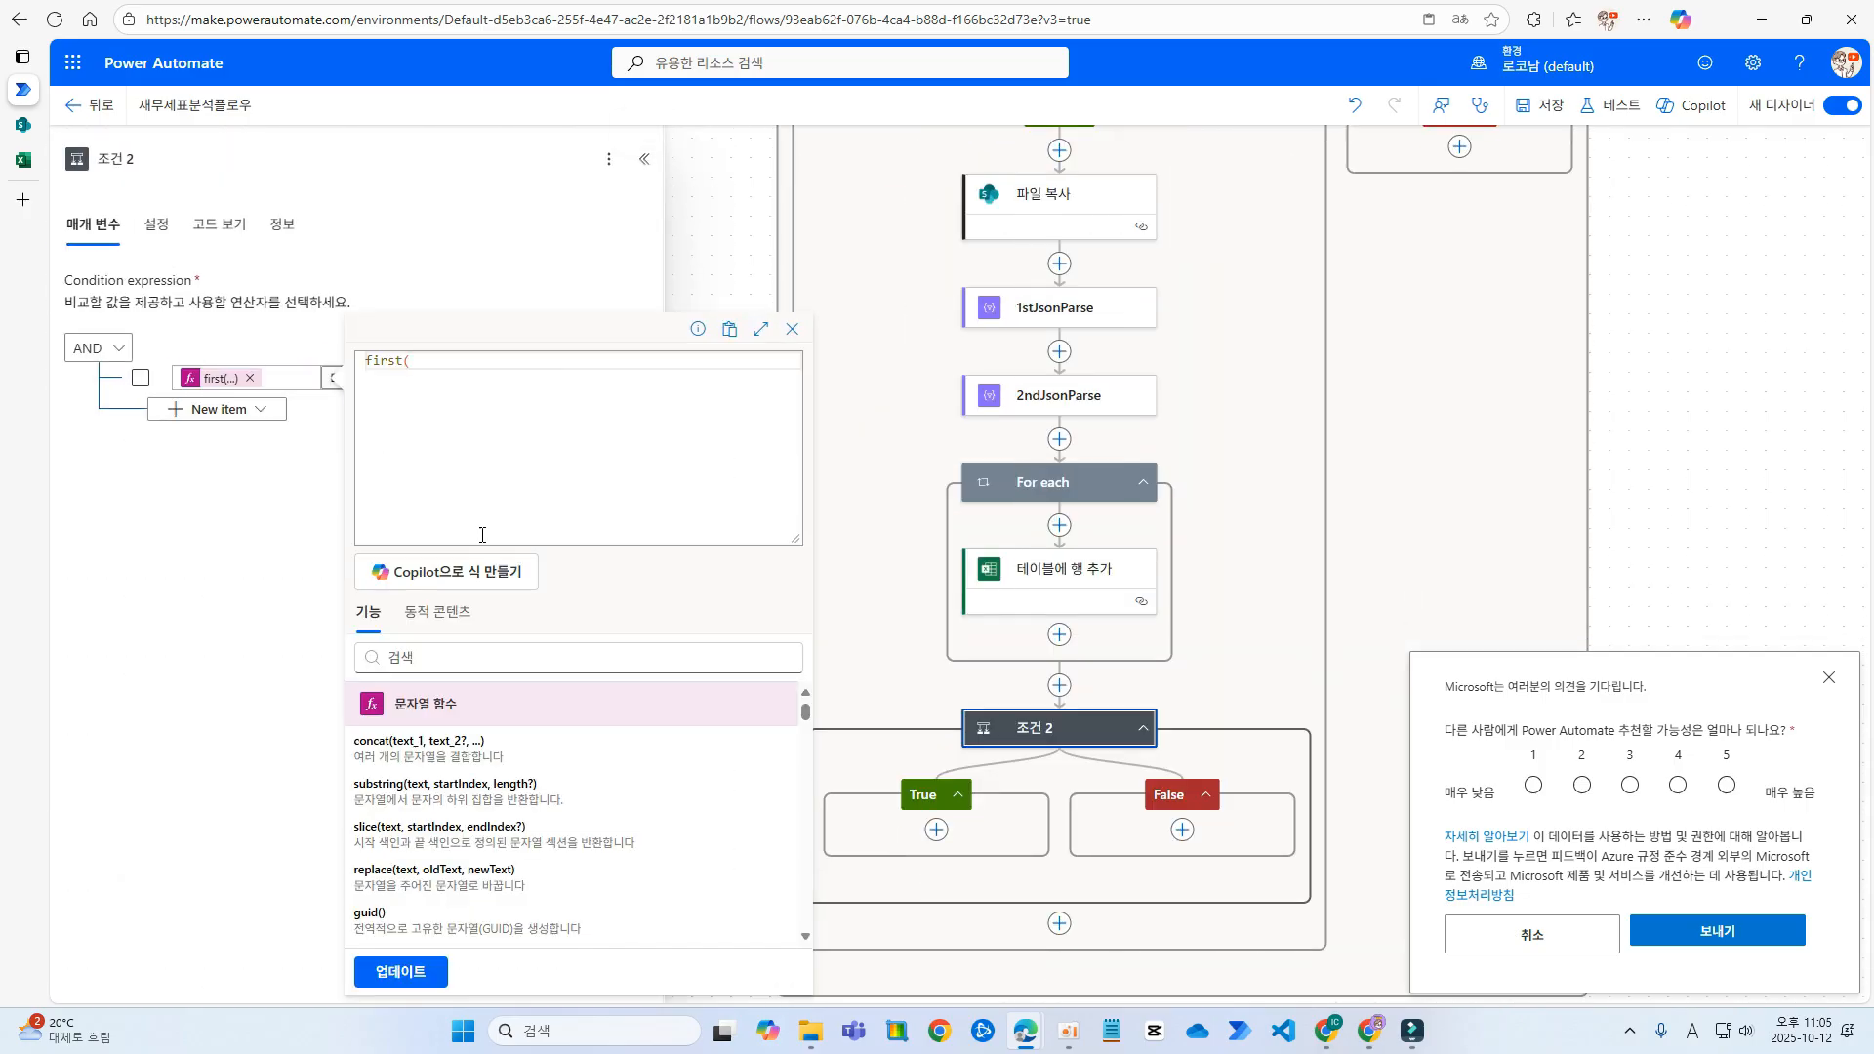
- Complete the condition so first(body('1stJsonParse'))?['사업년도'] must equal the lastyear variable
left_click(437, 612)
scroll(538, 820, "down", 5)
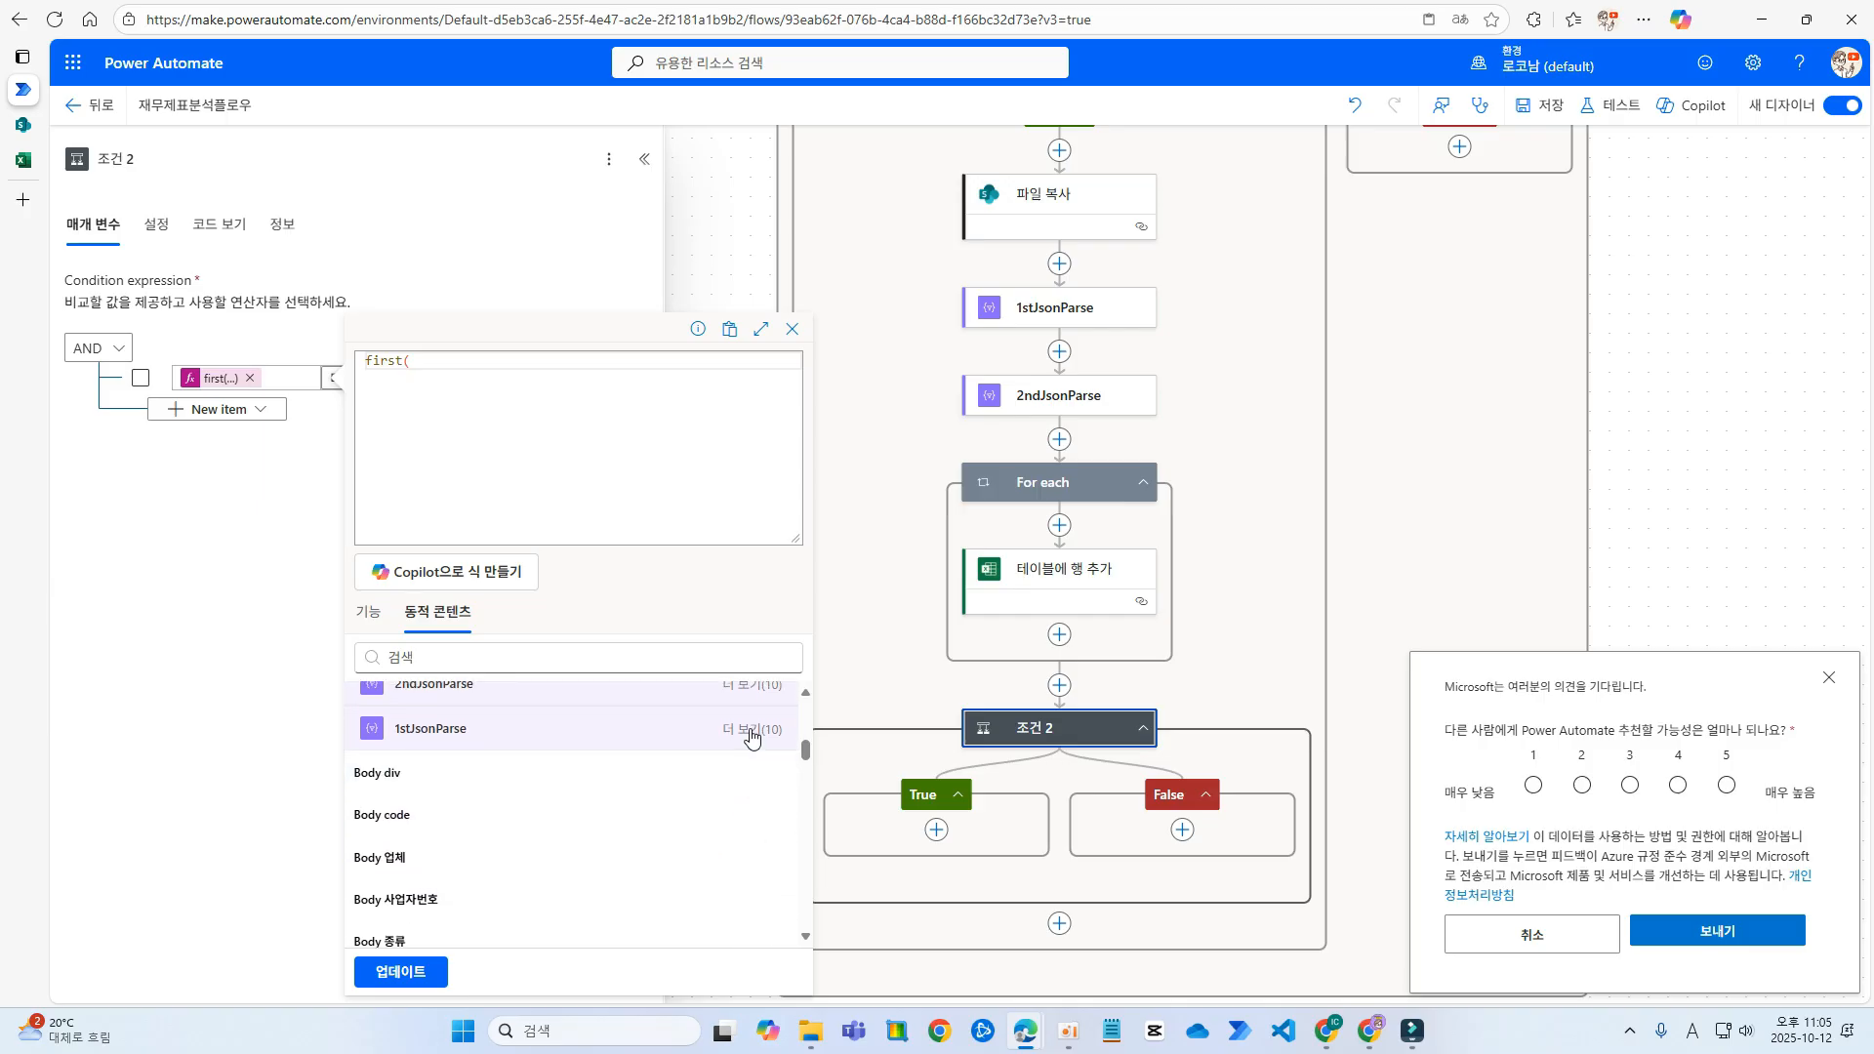
left_click(751, 738)
left_click(615, 728)
type(")?['t")
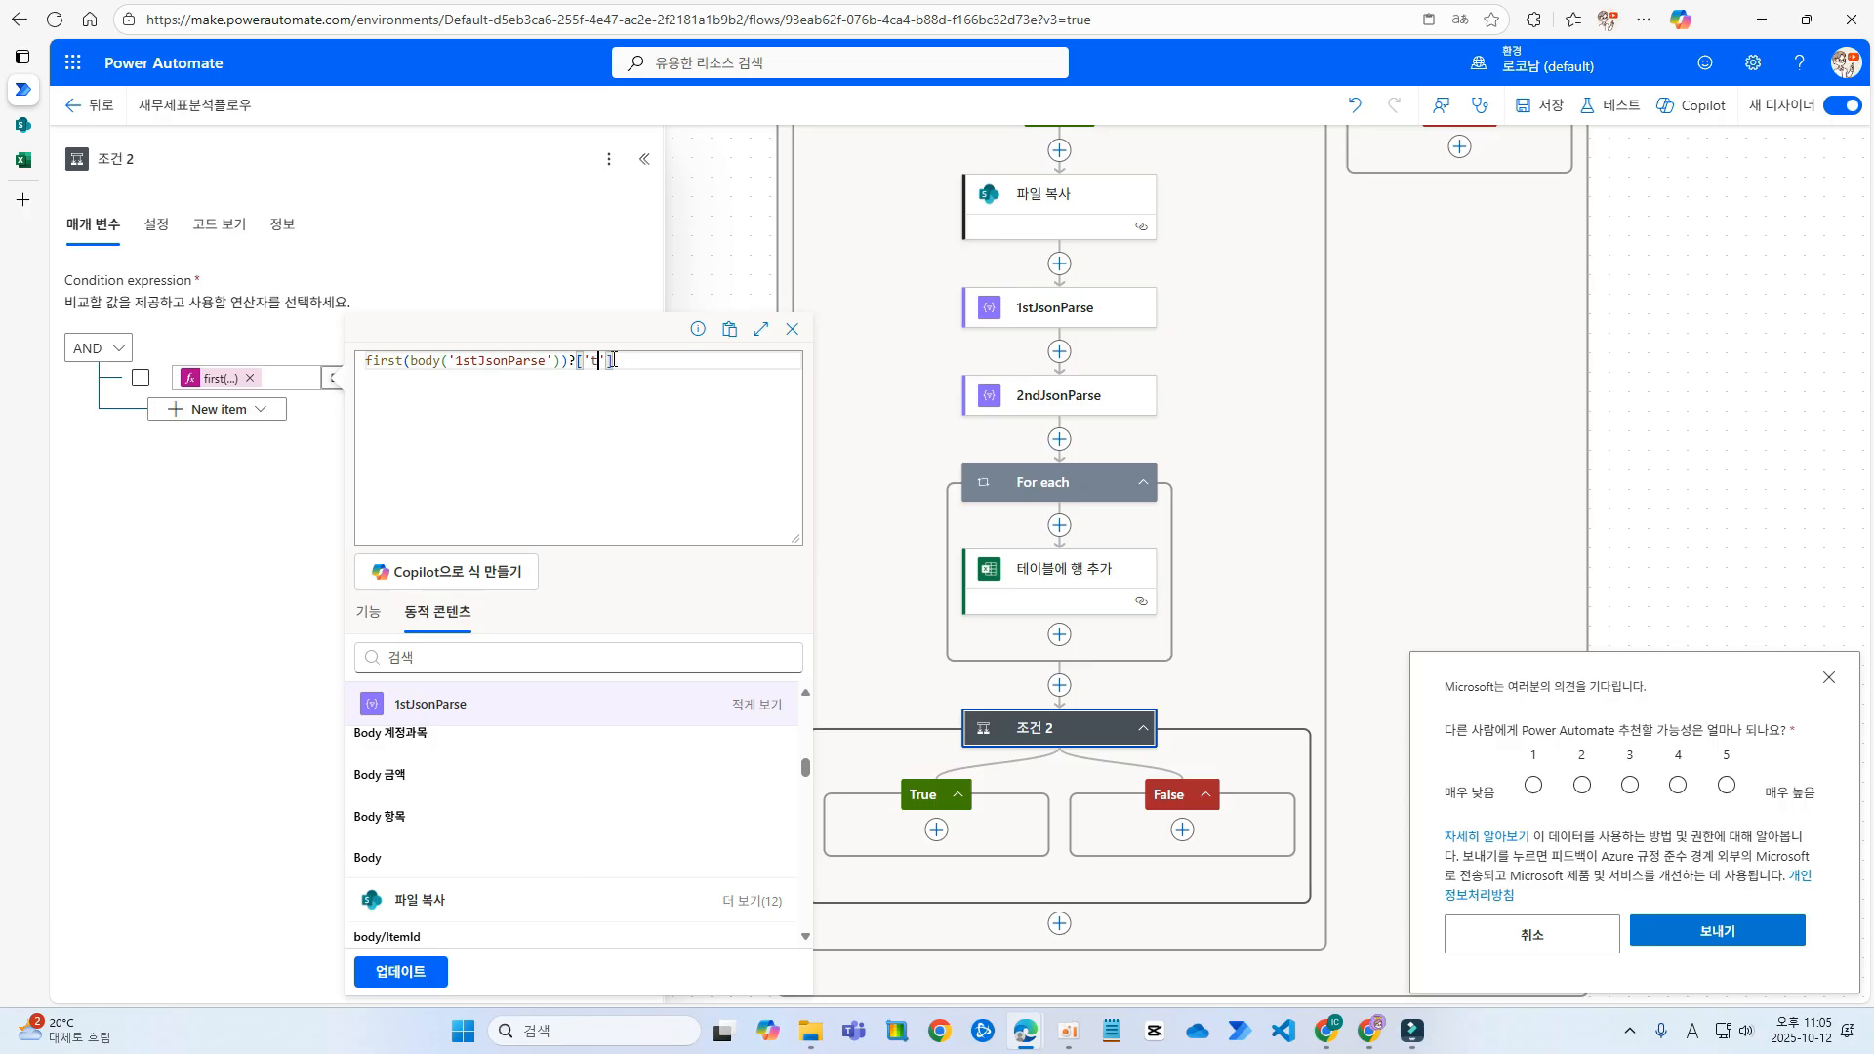
key("Hangul")
type("사업ㄴ")
left_click(582, 374)
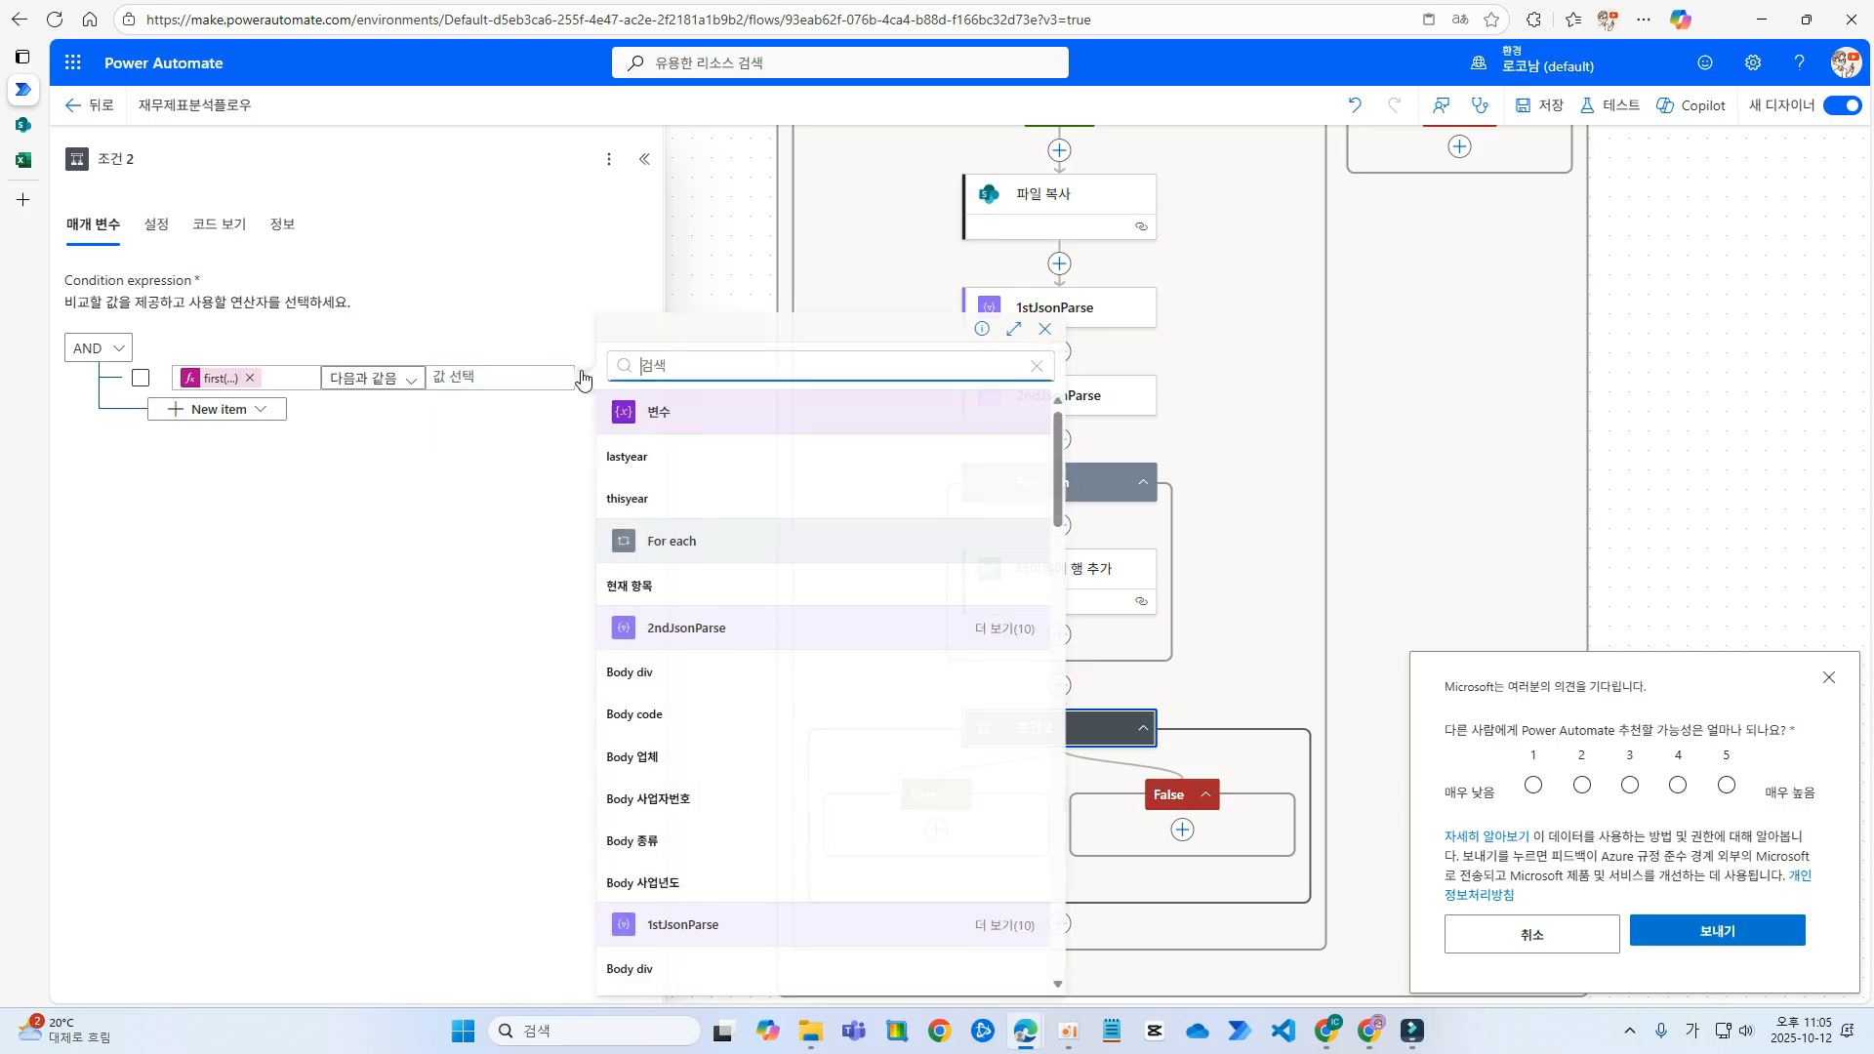
left_click(724, 457)
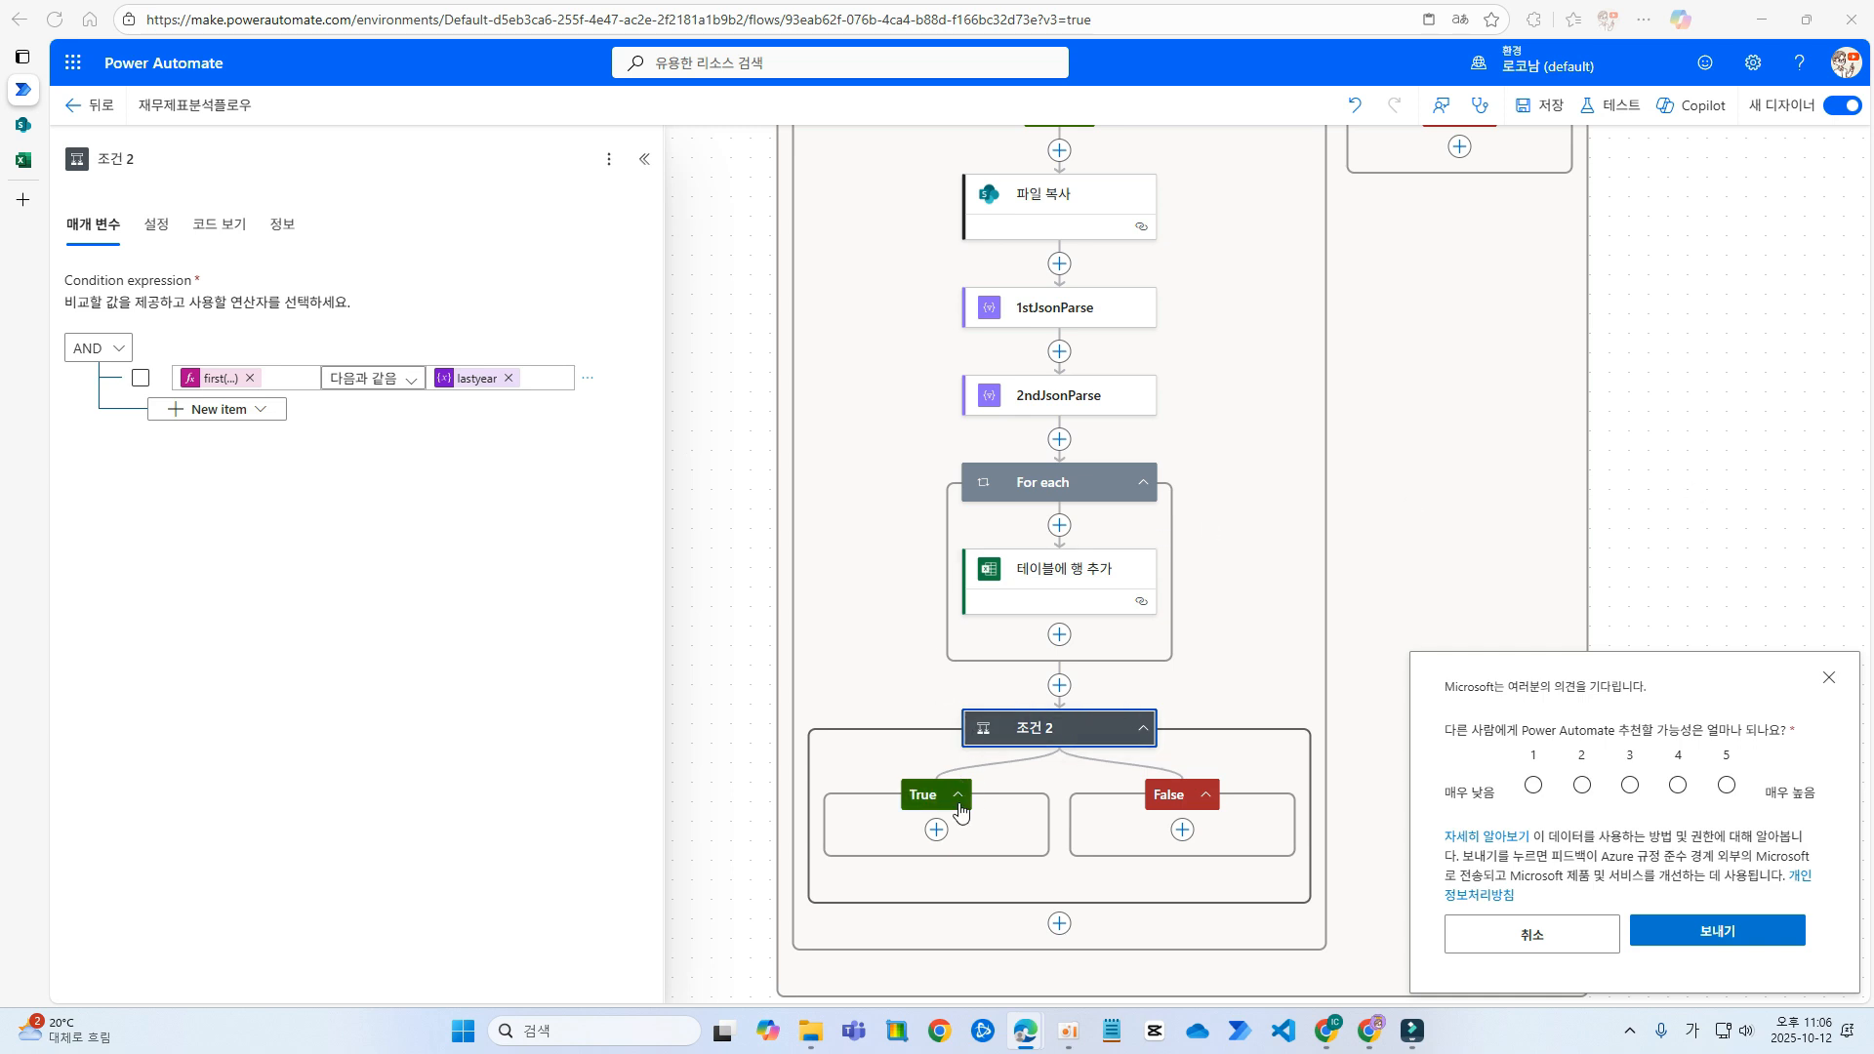
- Add the Excel Online(Business) 행 업데이트 action to the True branch of 조건 2
left_click(936, 830)
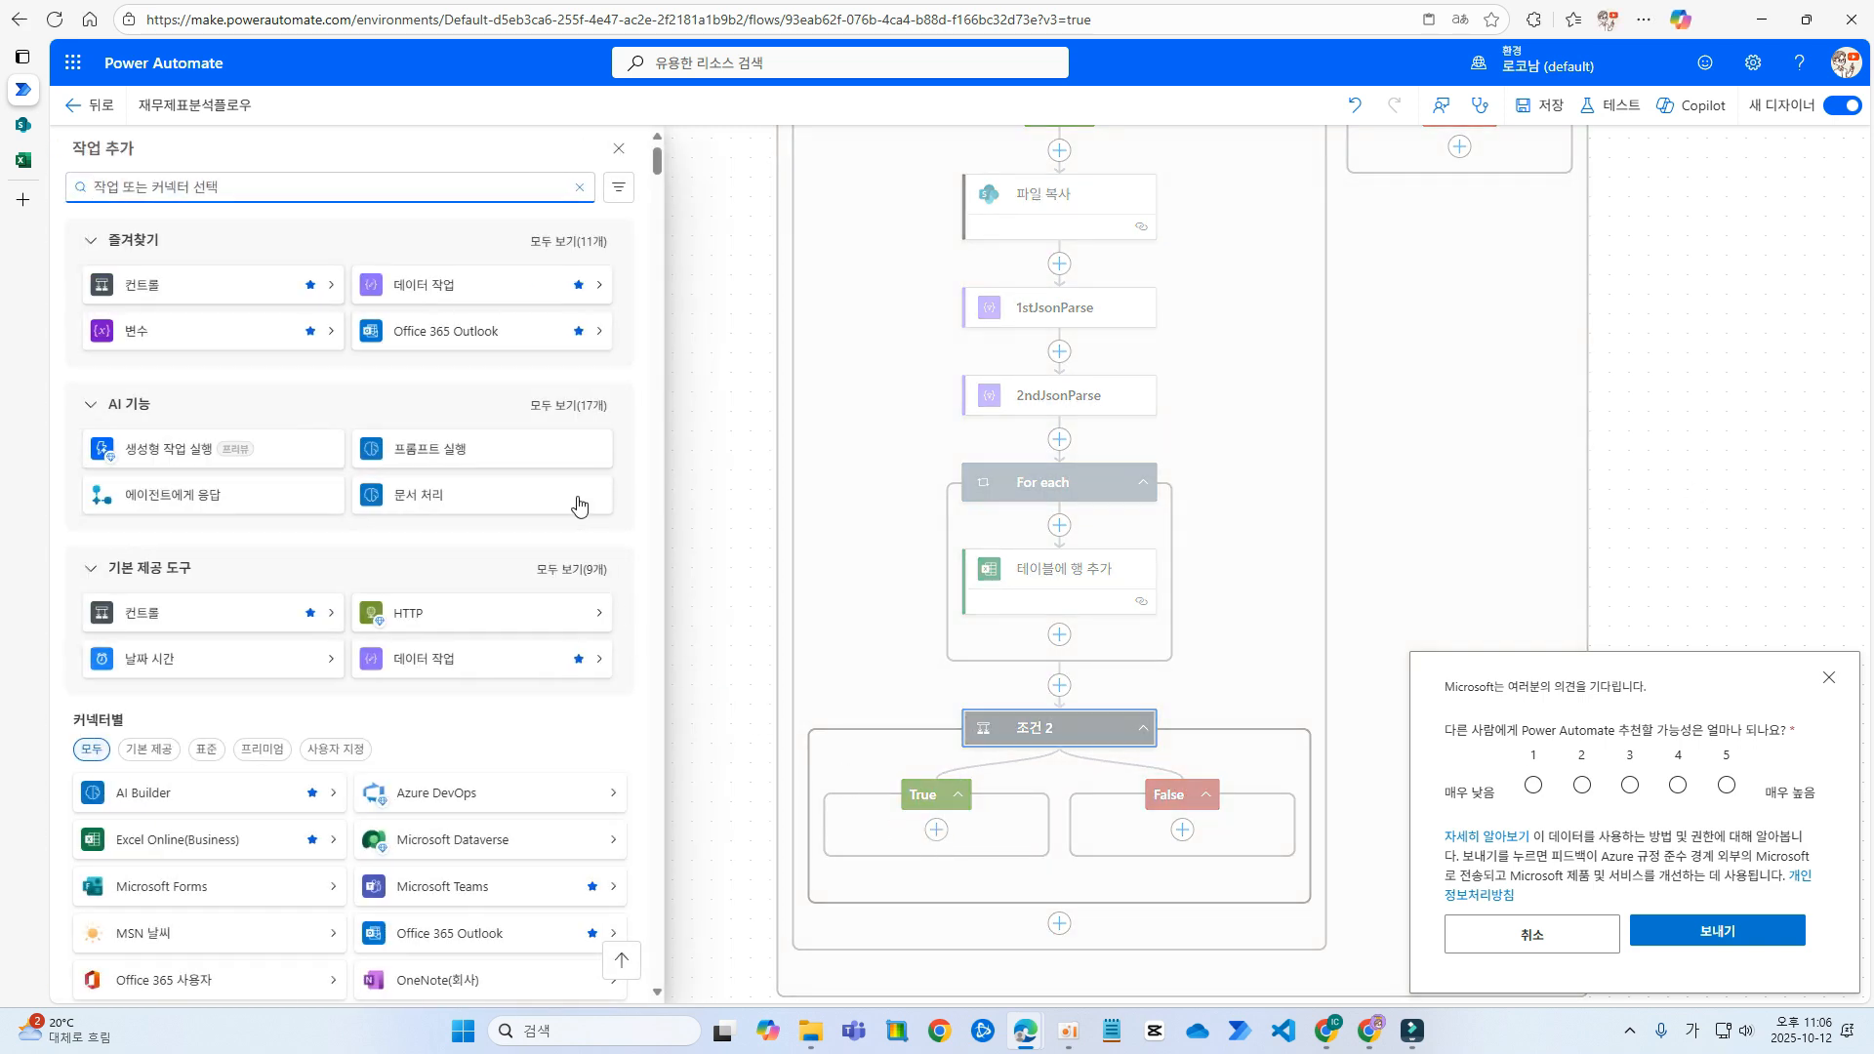
left_click(567, 242)
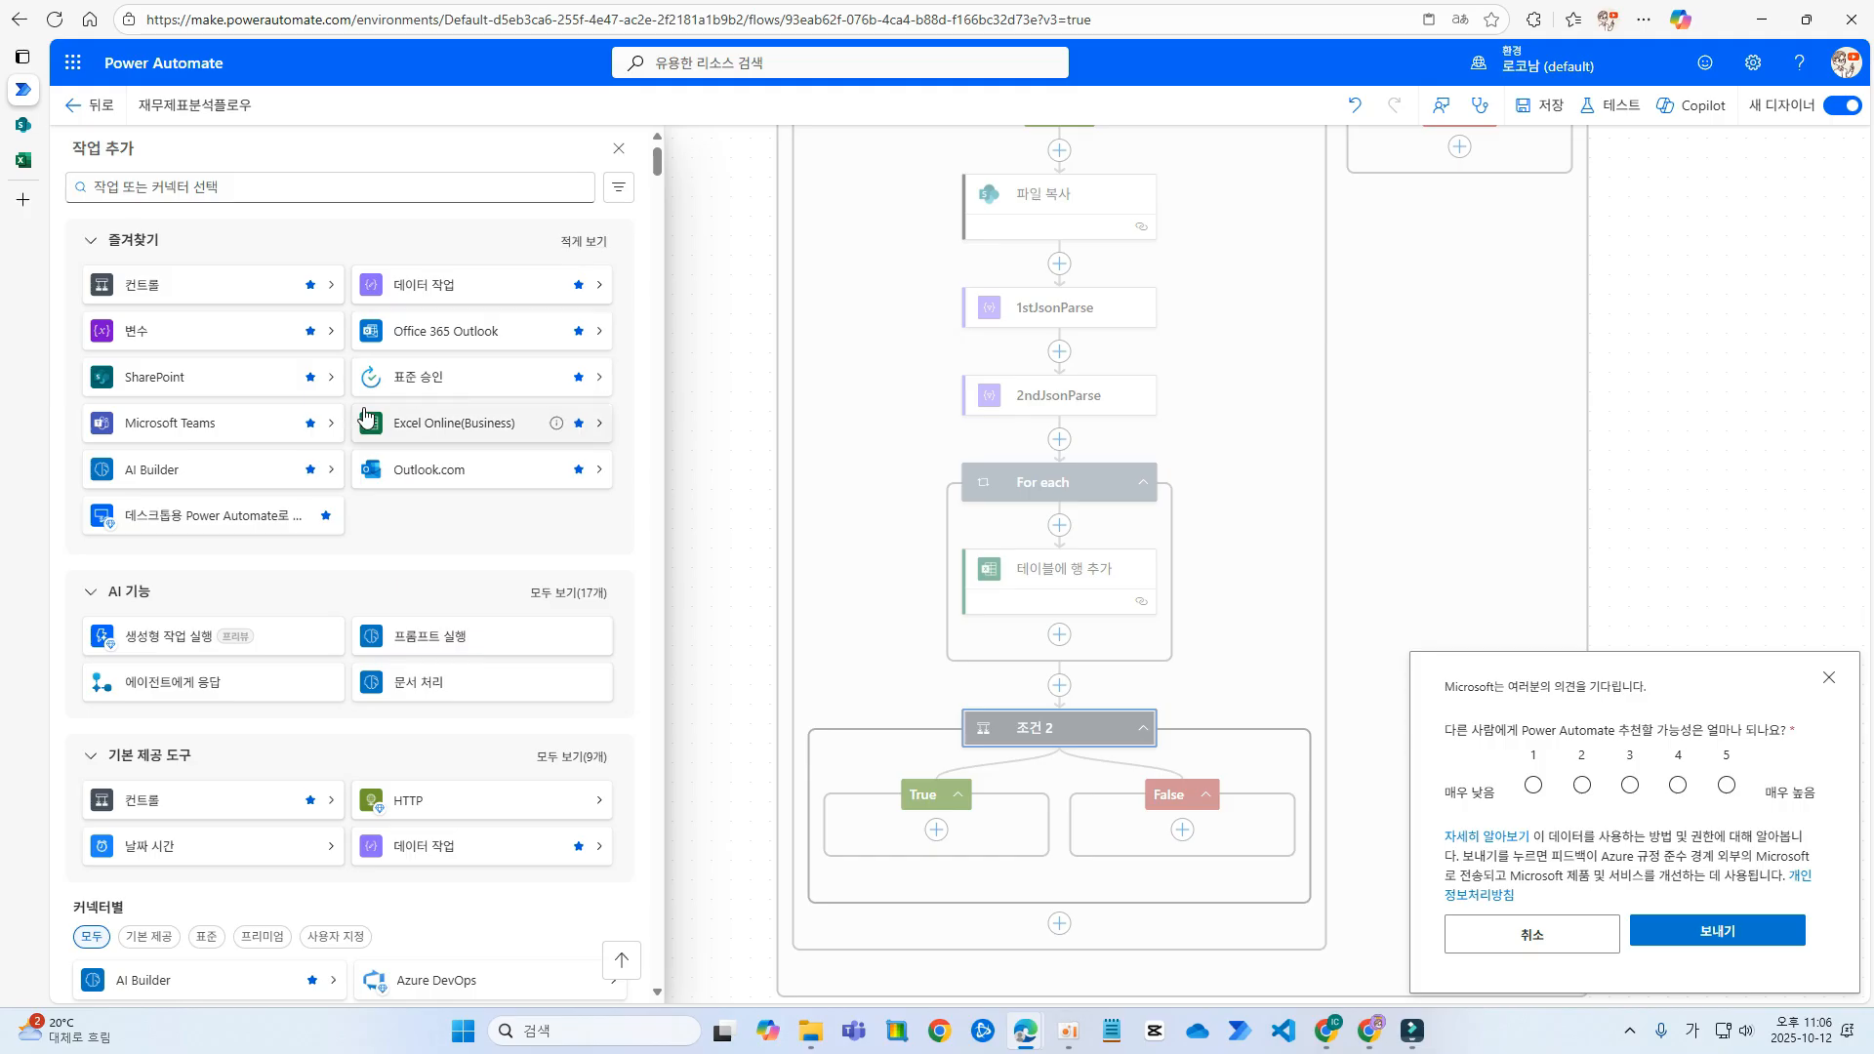
left_click(449, 423)
left_click(239, 477)
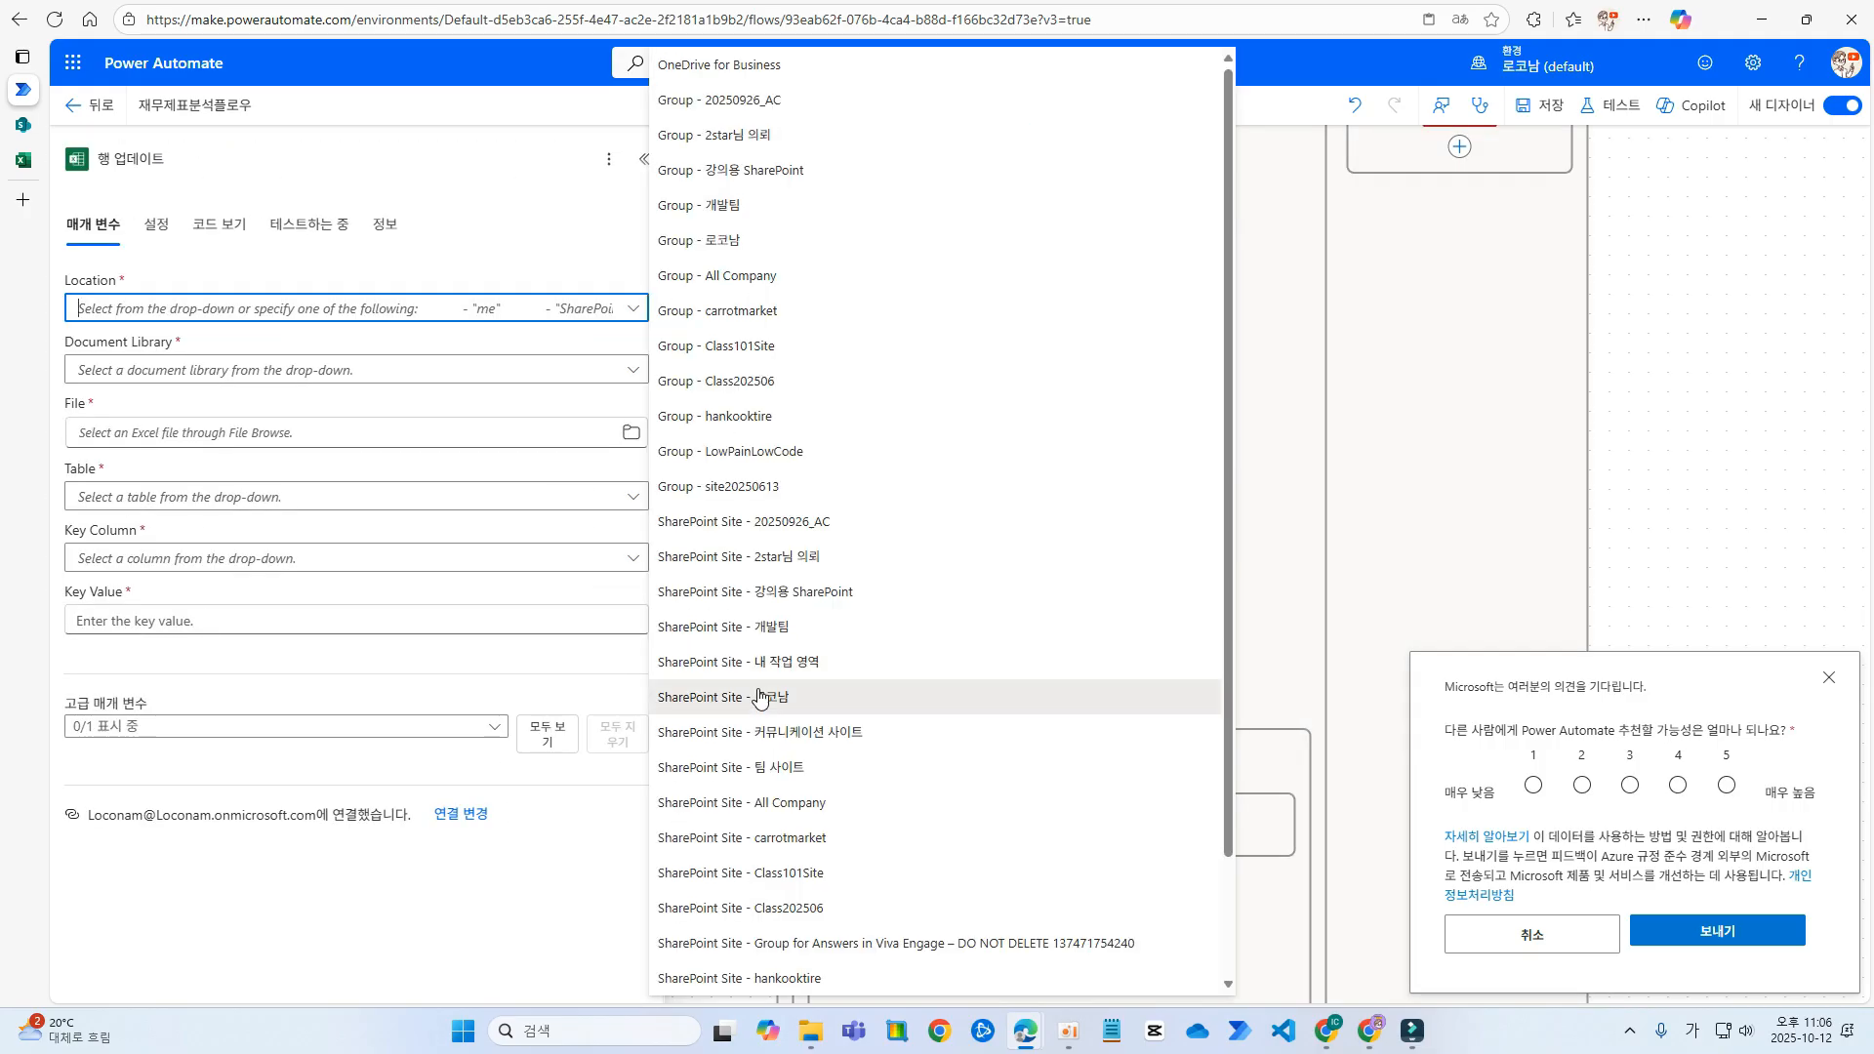
- Point the 행 업데이트 action to SharePoint Site - 로코남, the samplefile library and the body/Id of 파일 복사
left_click(760, 697)
left_click(203, 371)
left_click(265, 574)
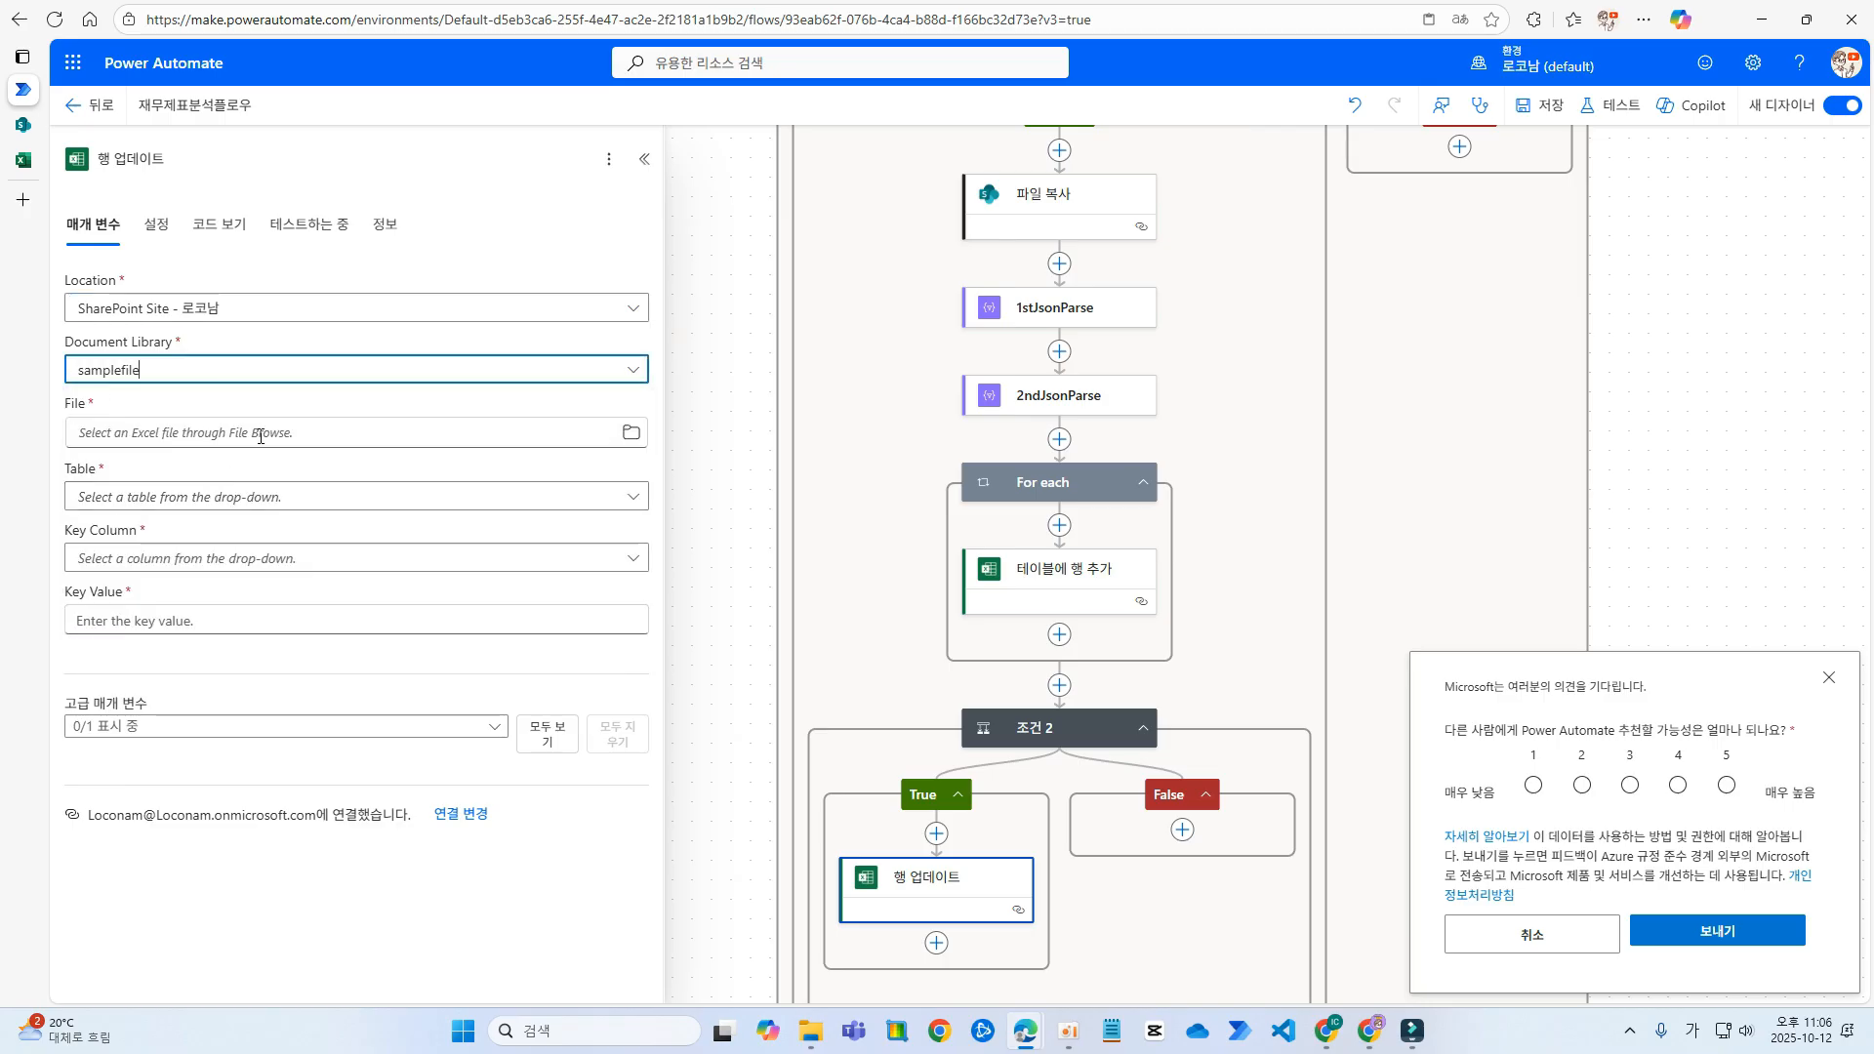
left_click(249, 432)
left_click(54, 418)
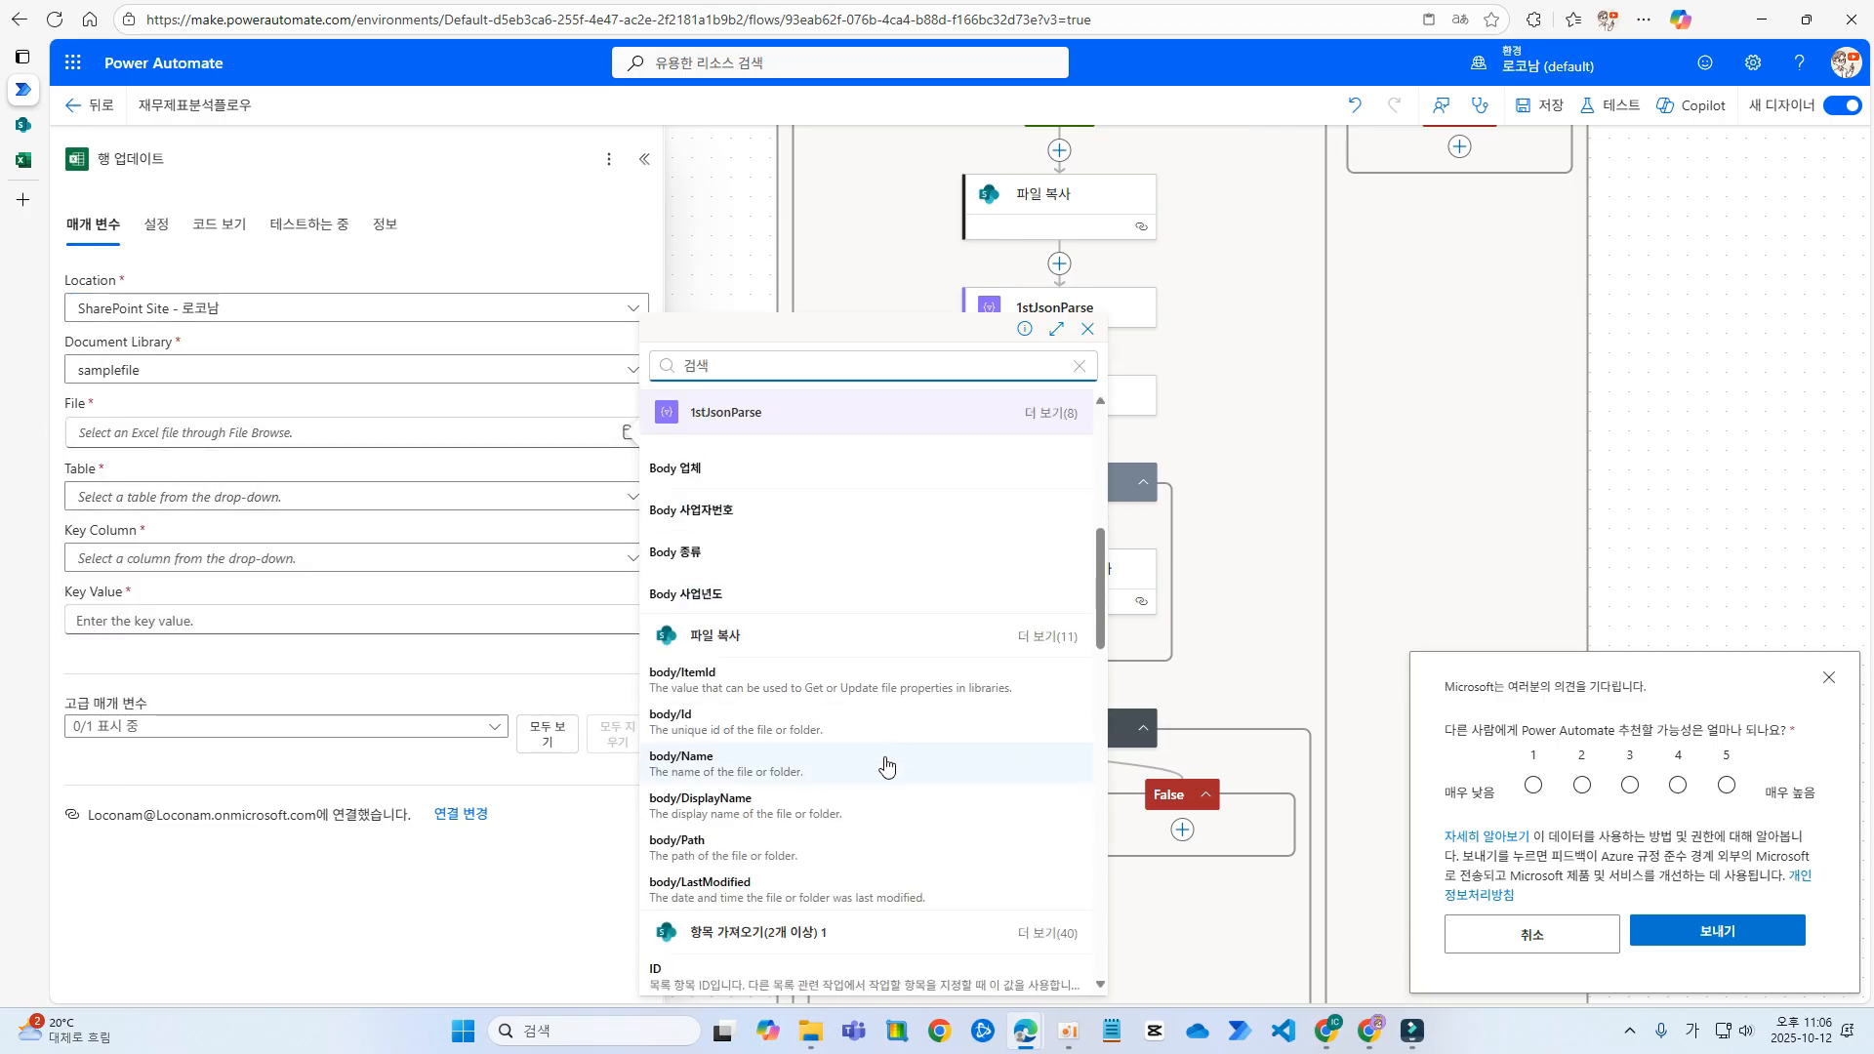
left_click(745, 714)
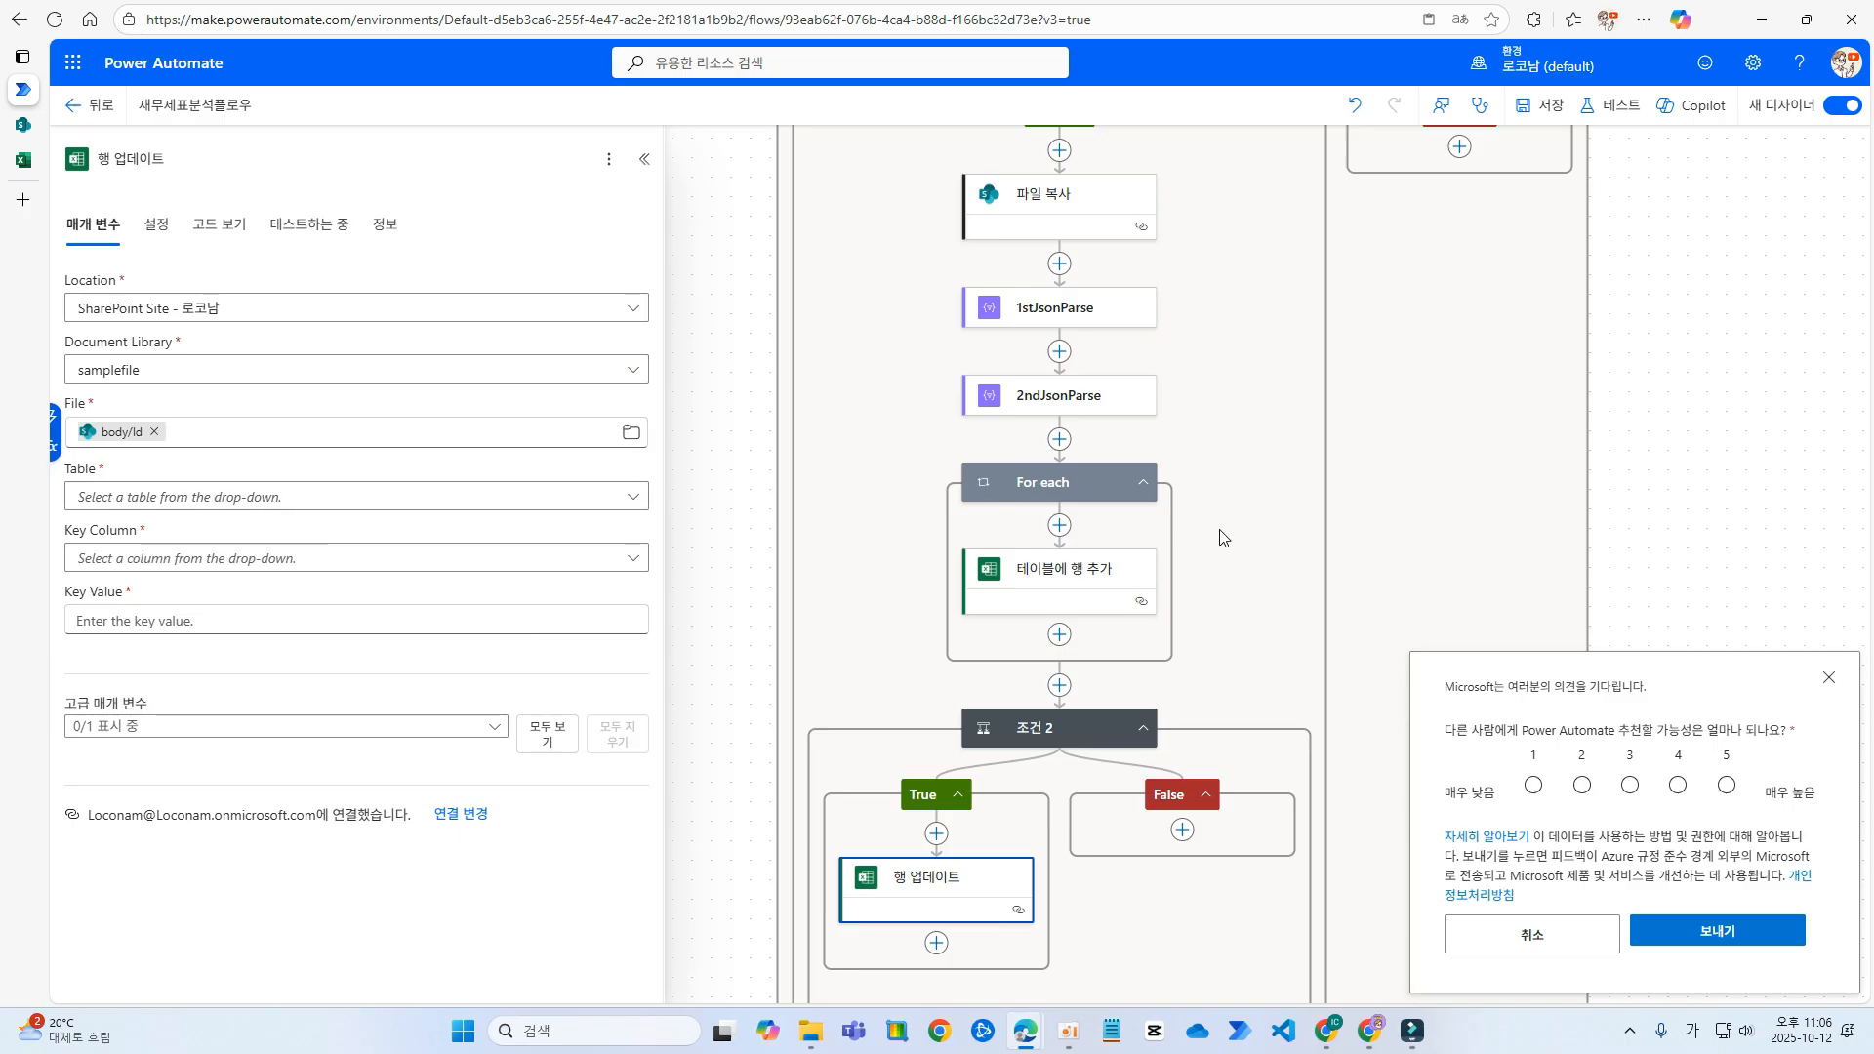
- Enter maintable as the custom table name and idc as the custom key column of the 행 업데이트 action
left_click(111, 500)
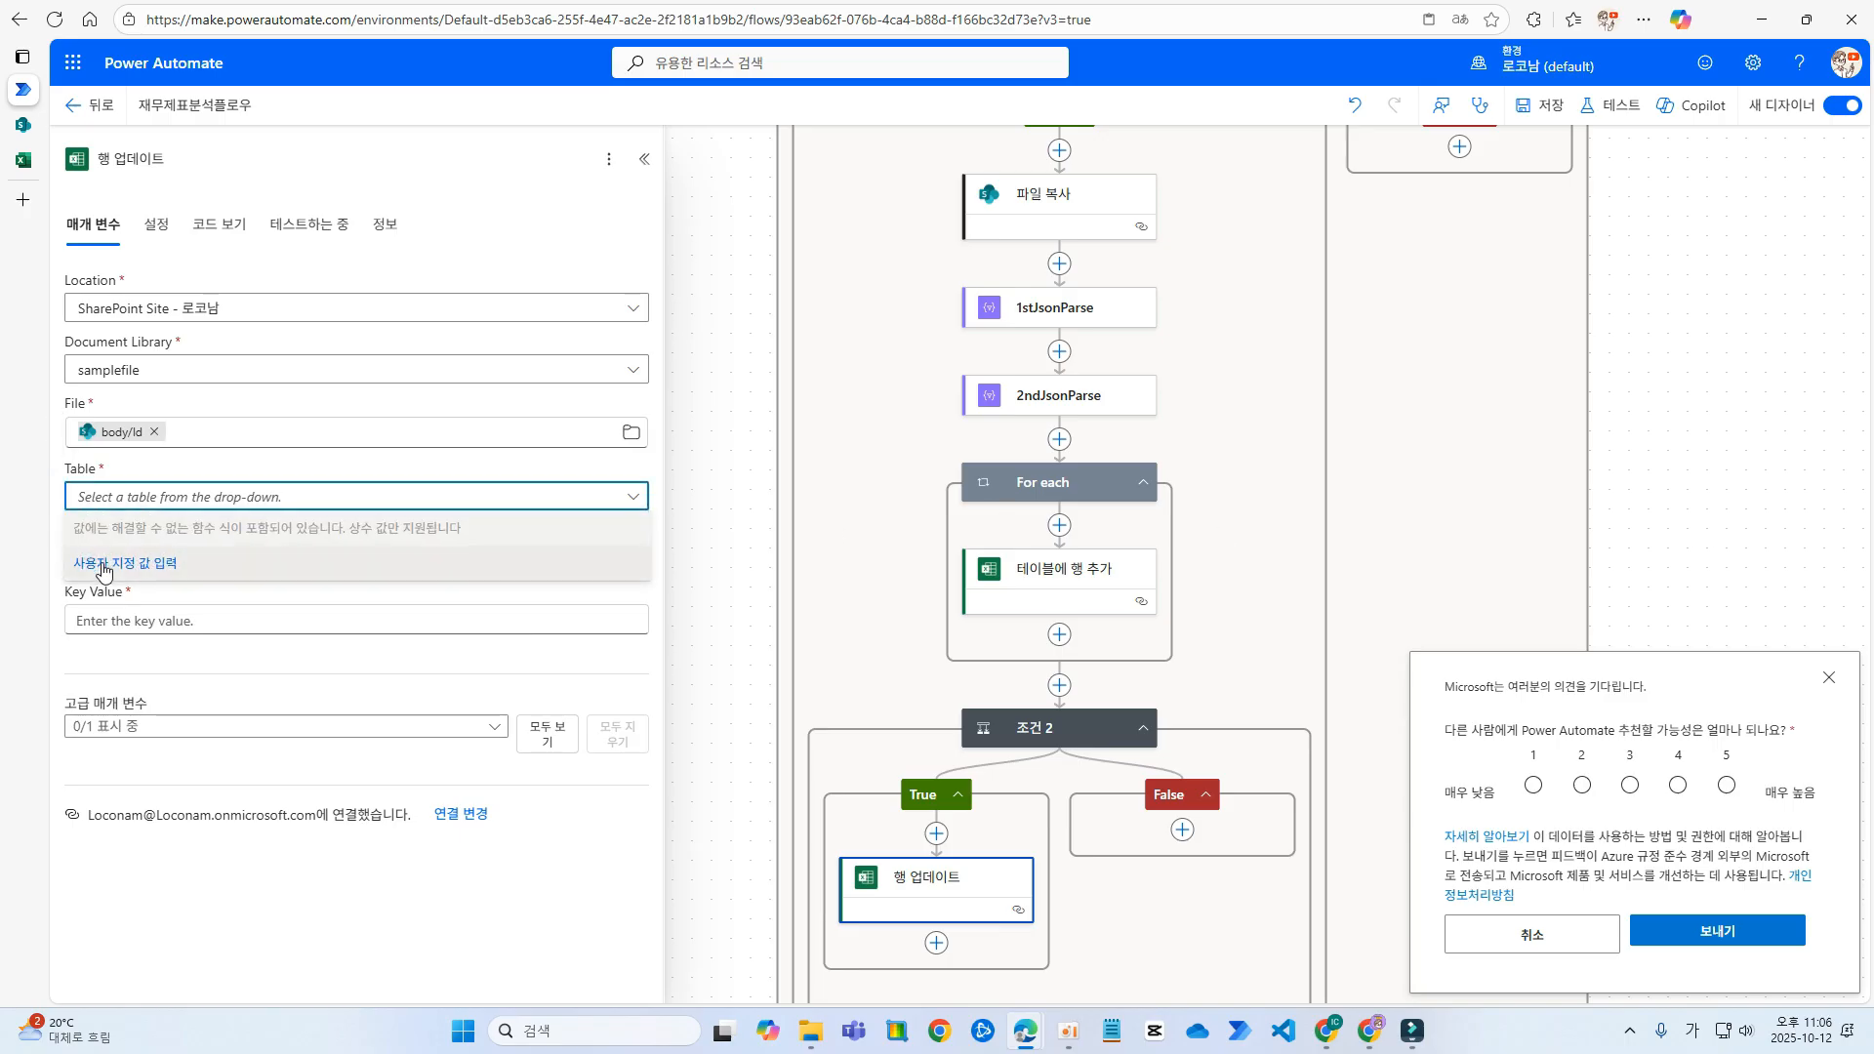
type("ㅡ매")
key("BackSpace")
key("BackSpace")
key("BackSpace")
key("Hangul")
type("maintabl")
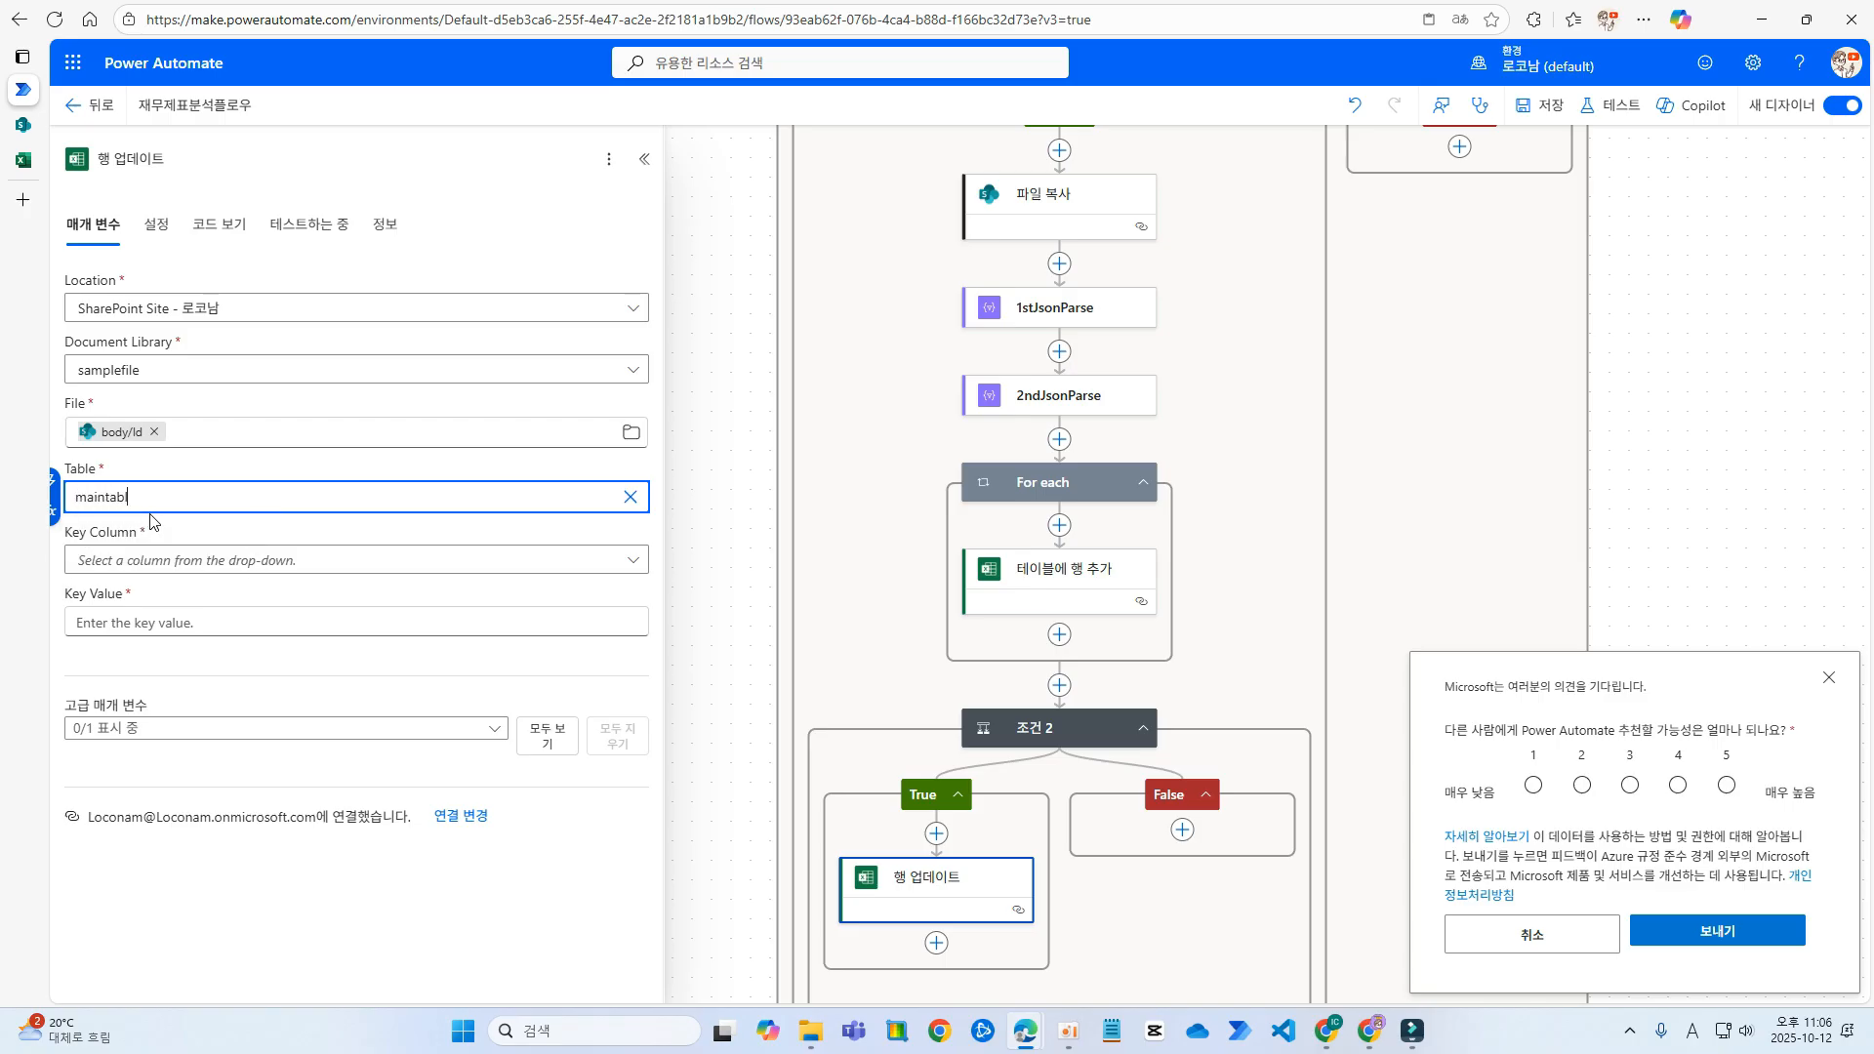
type("e")
key("Tab")
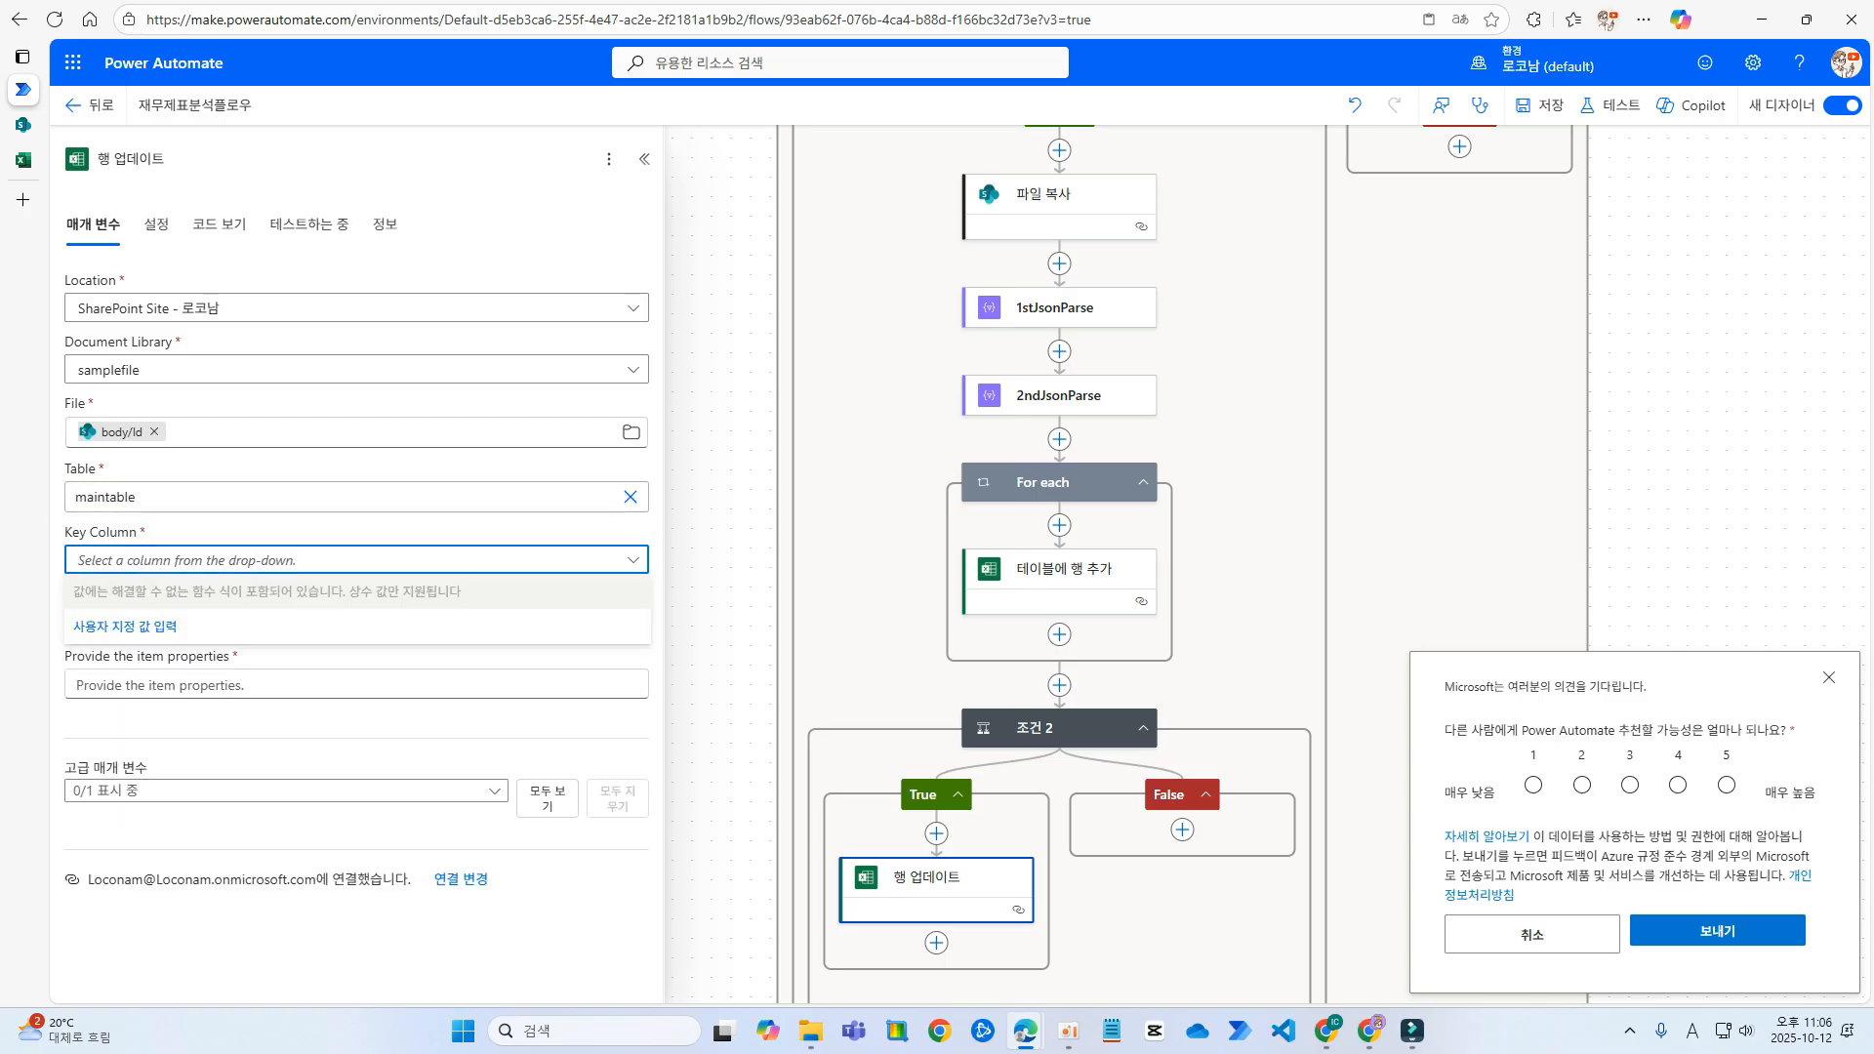
left_click(326, 623)
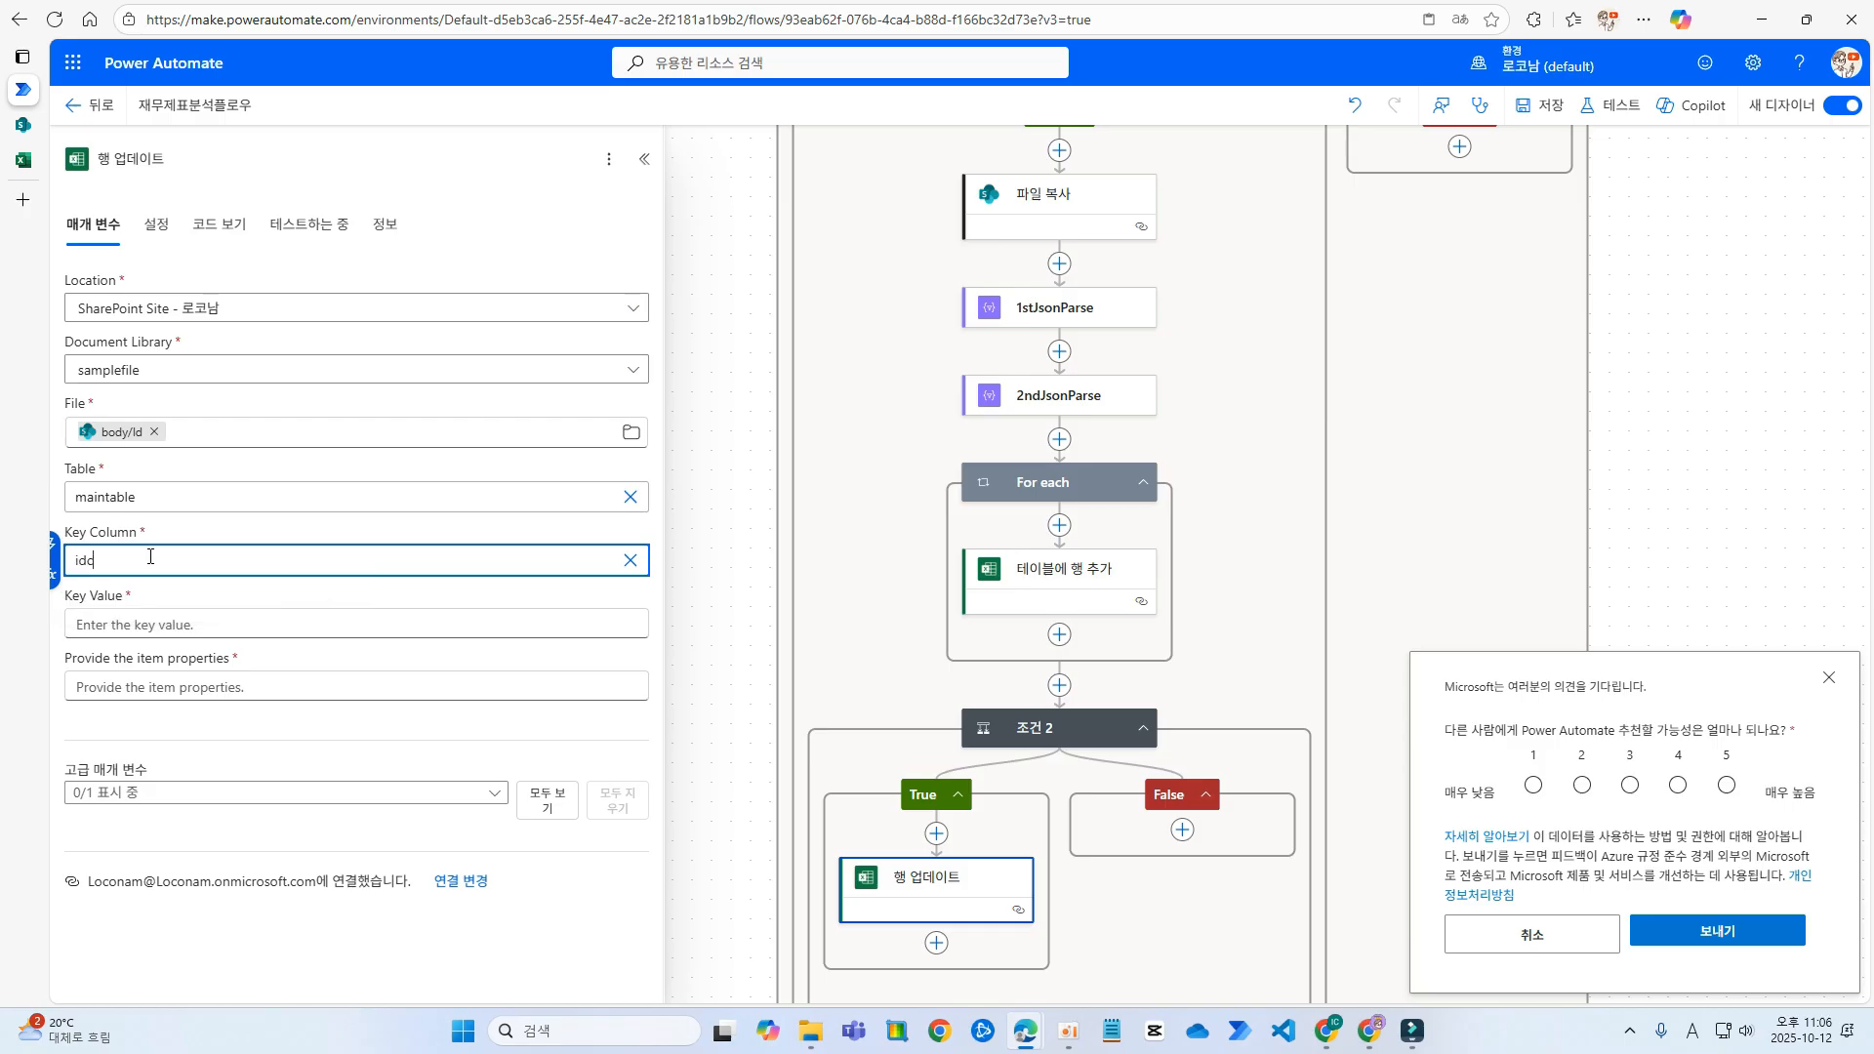
left_click(146, 668)
- Set the Key Value of 행 업데이트 to concat(items('For_each_1')['div'],items('For_each_1')['code']) using the div and code fields of 1stJsonParse
left_click(131, 630)
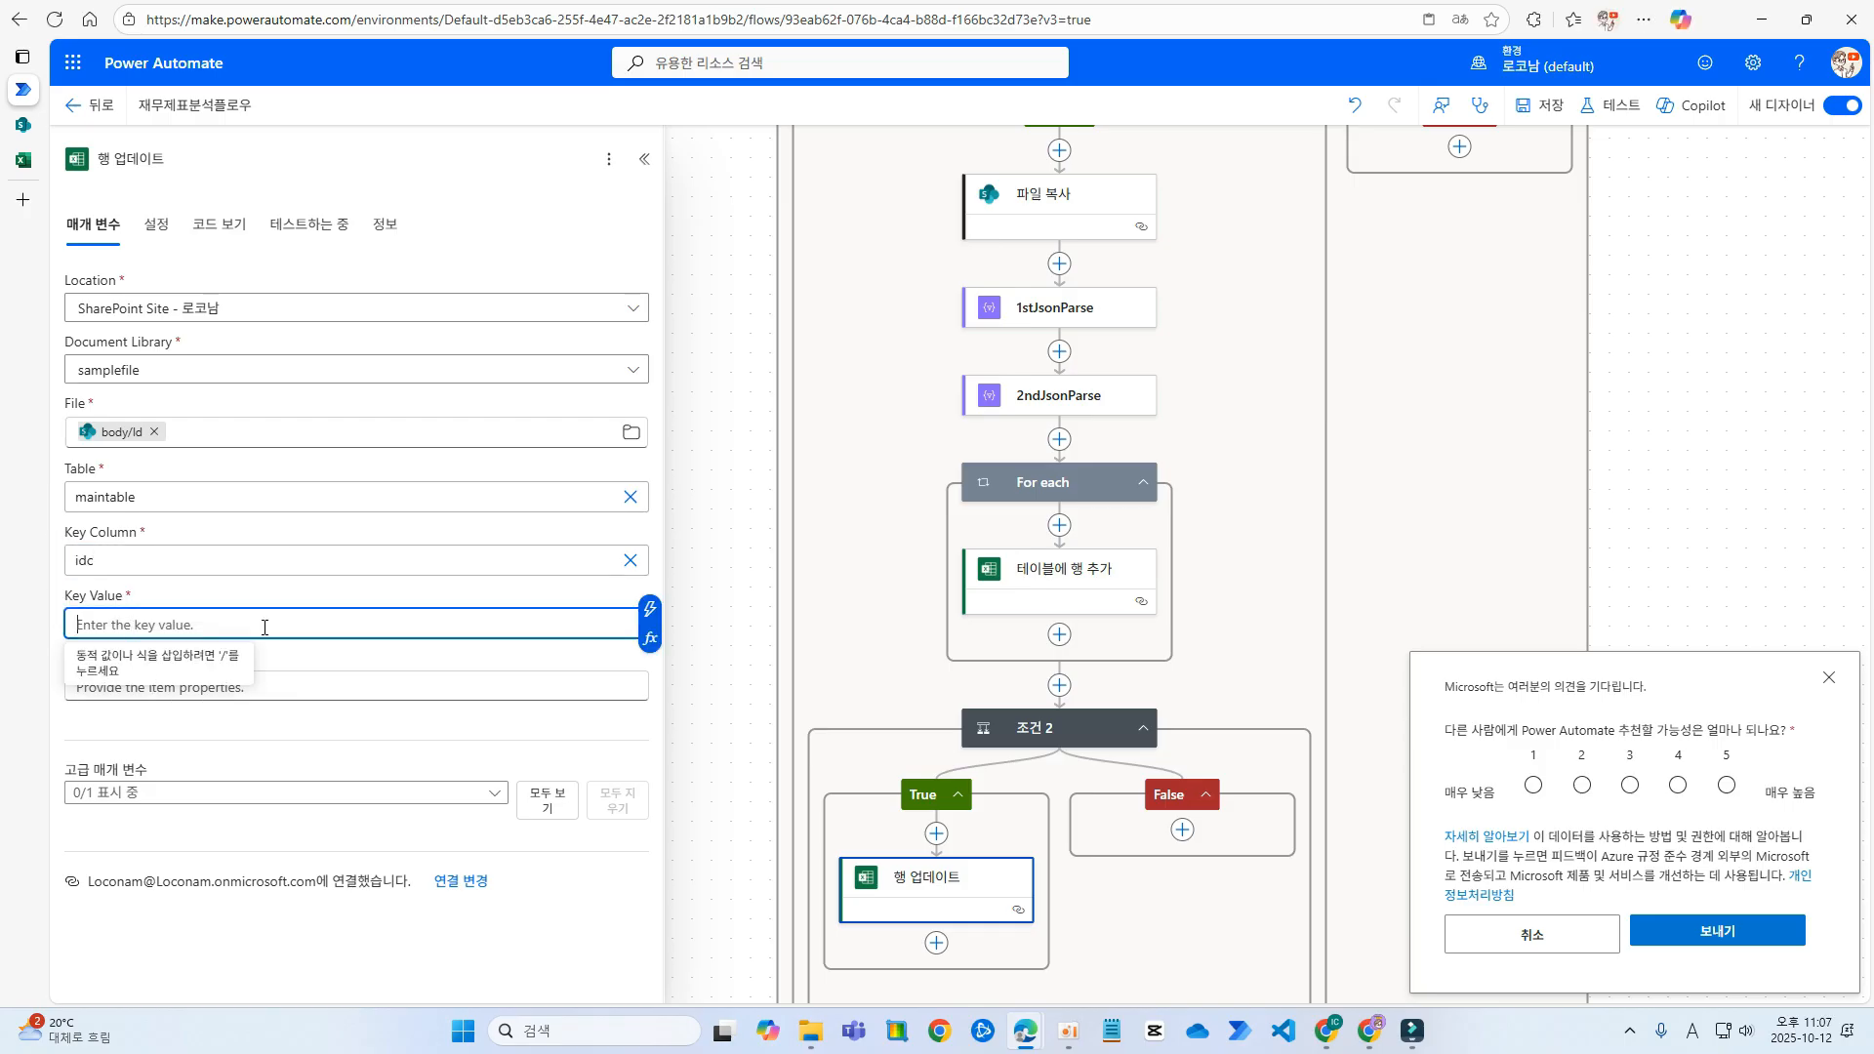
left_click(652, 613)
left_click(561, 626)
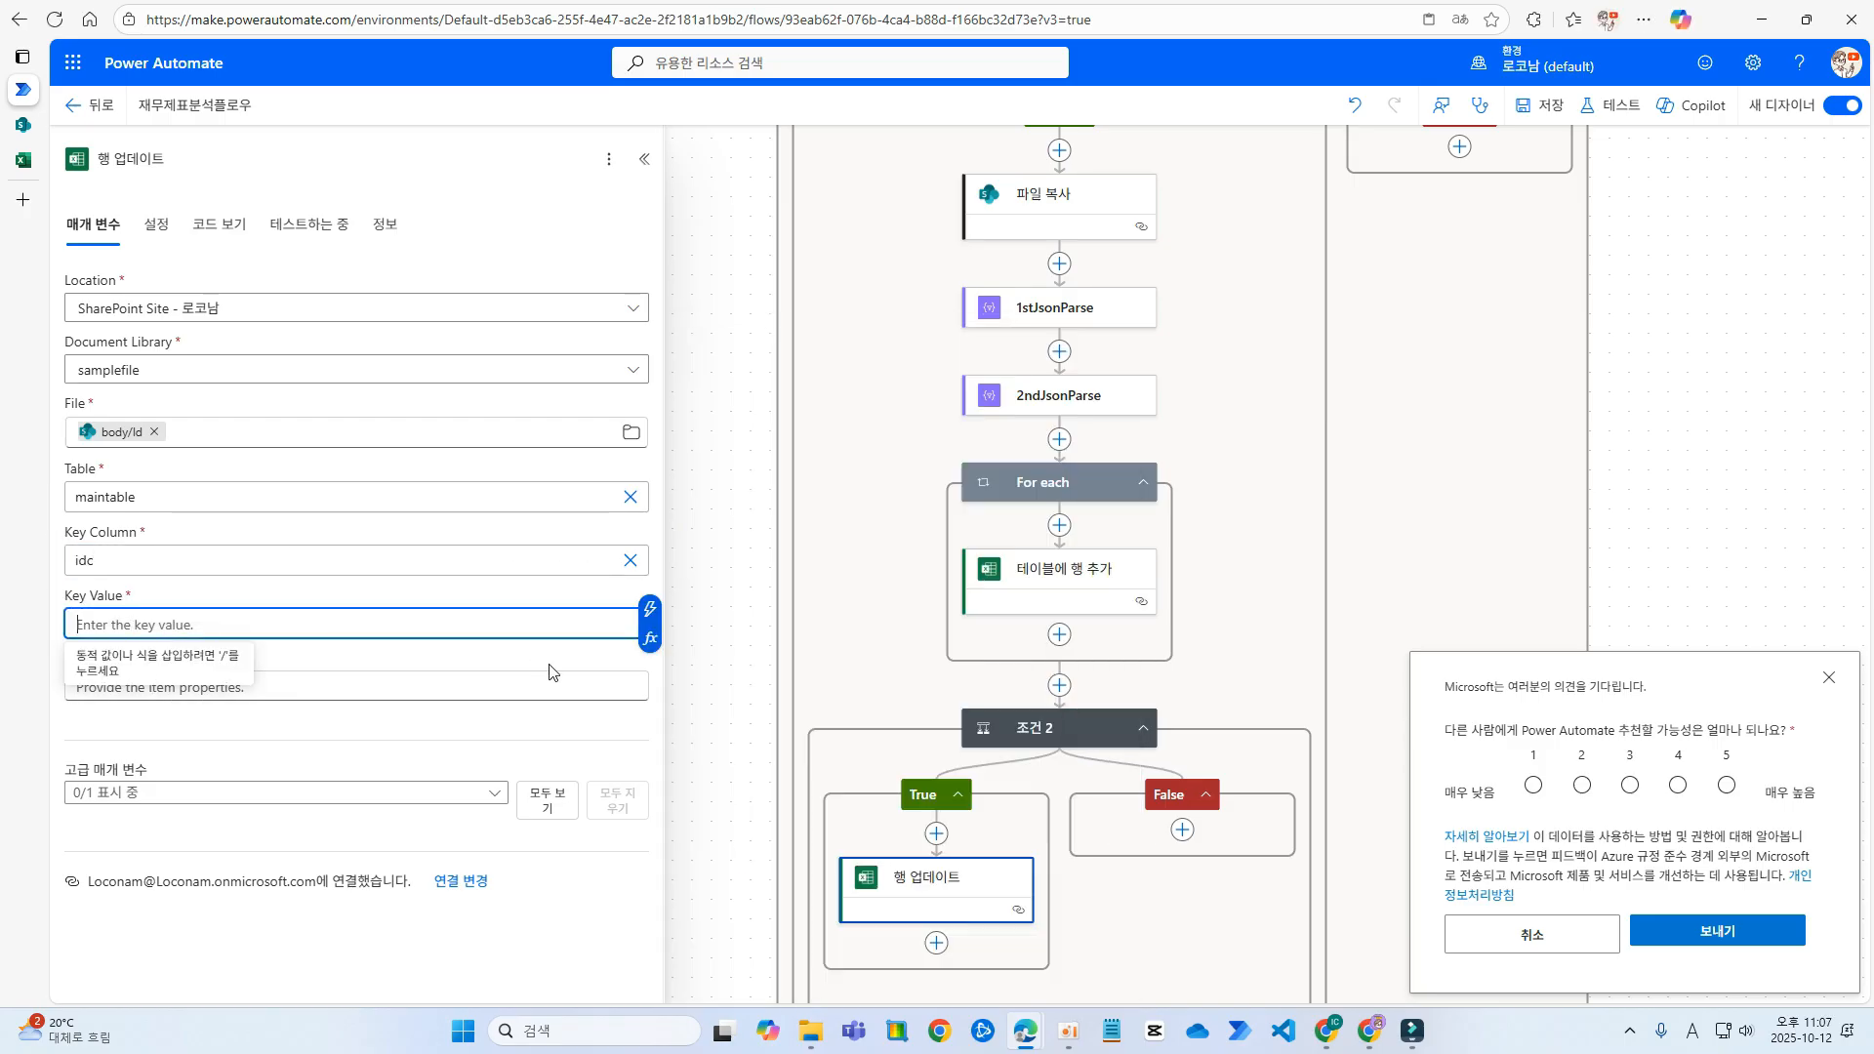
left_click(650, 638)
type("conca")
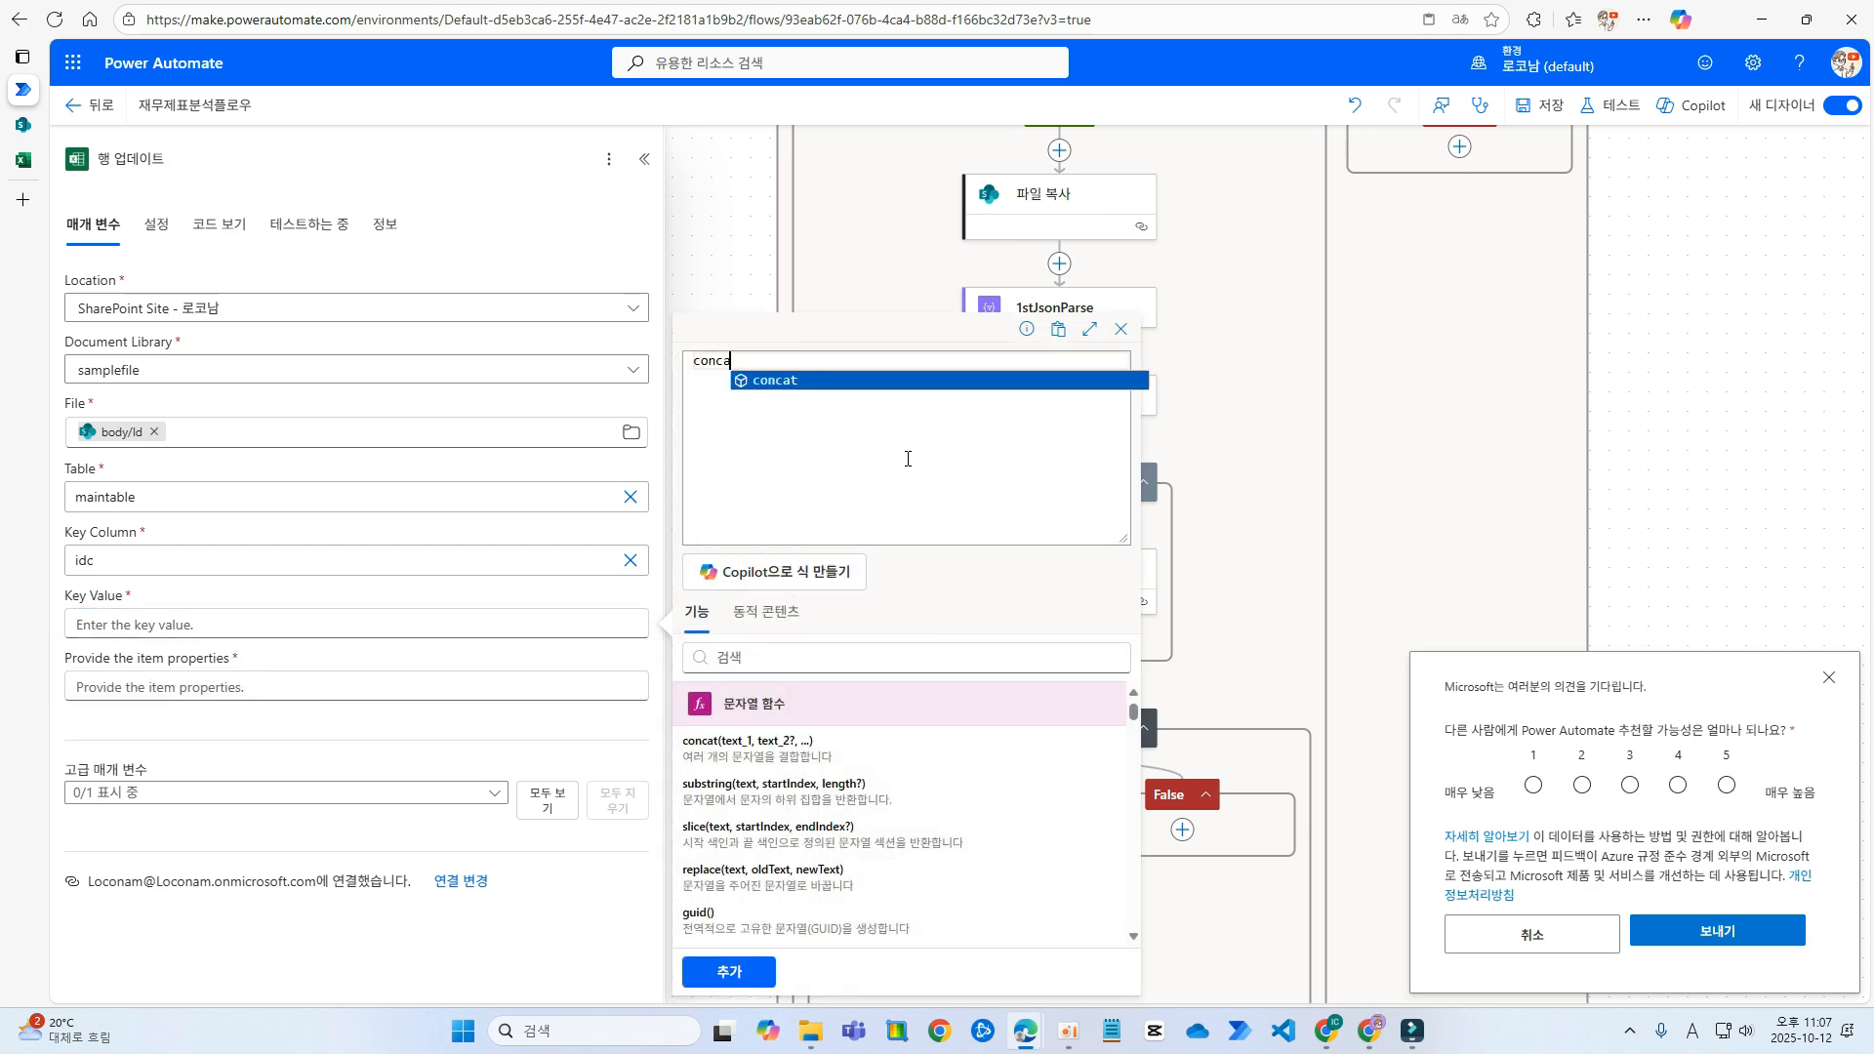
type("t(")
left_click(766, 611)
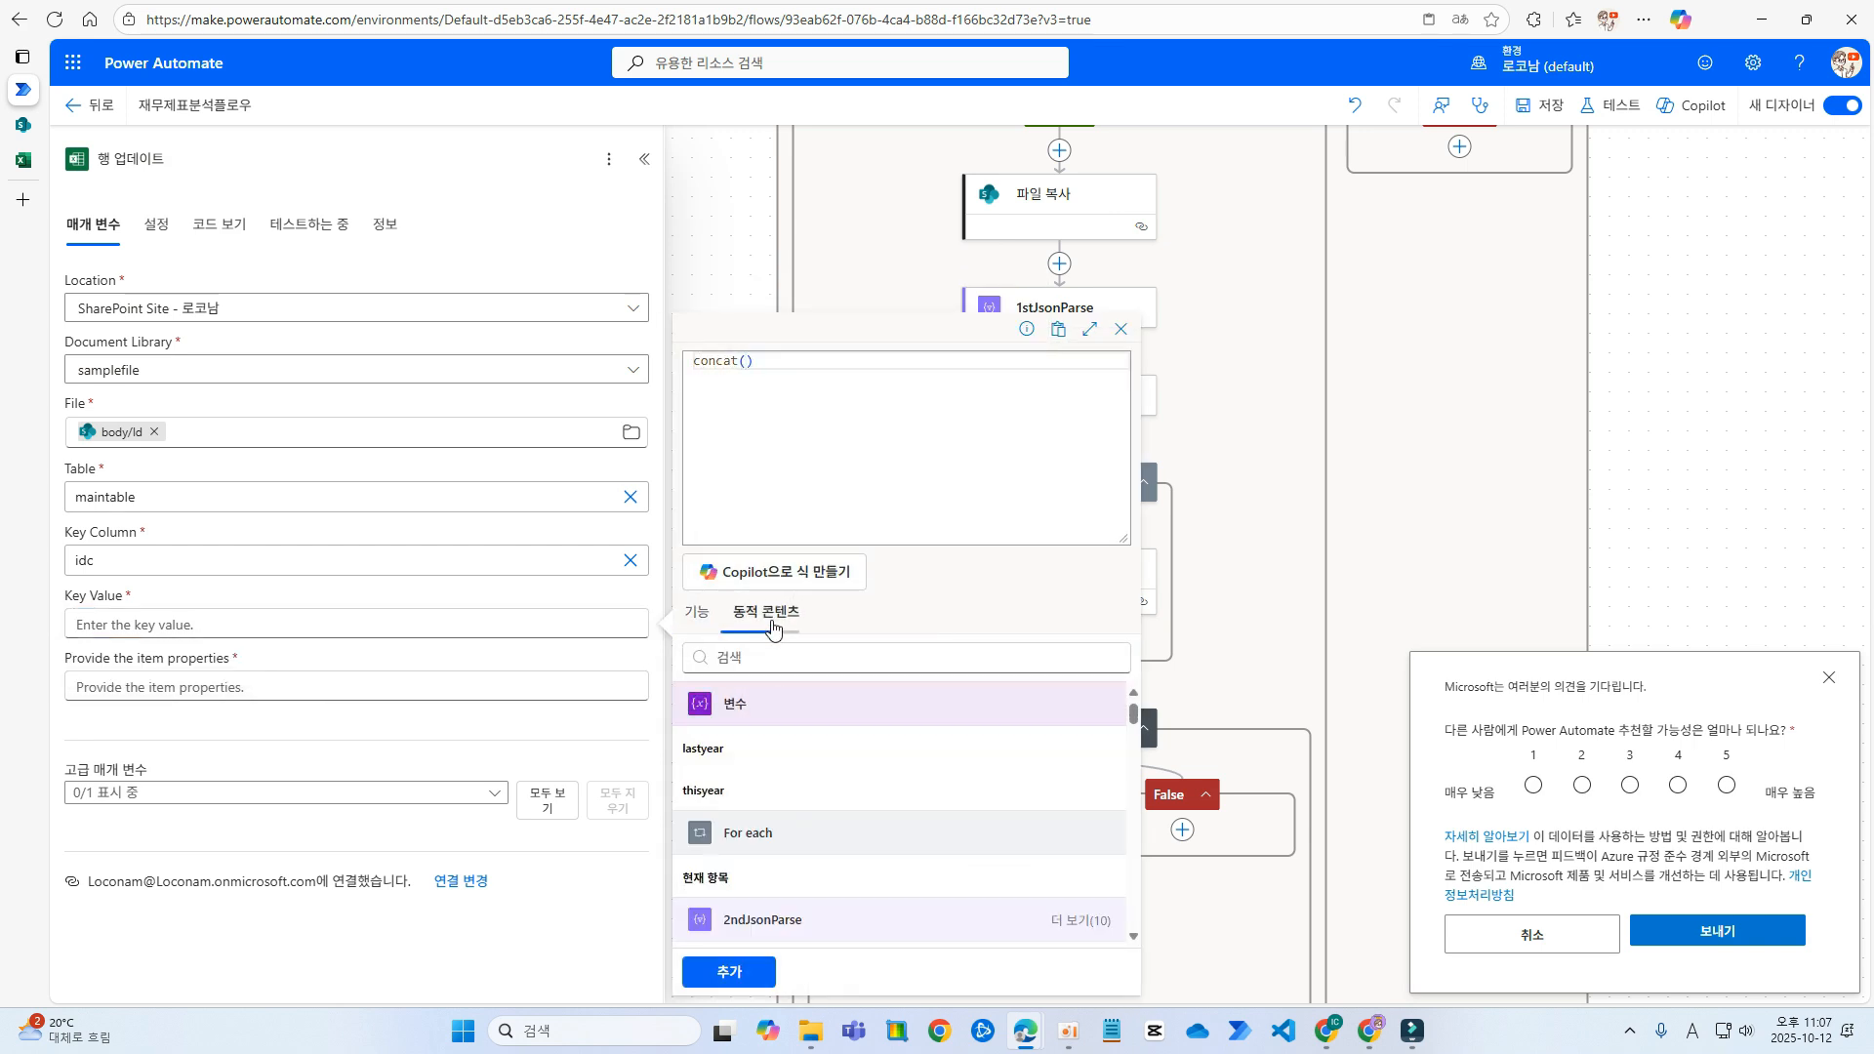
scroll(927, 817, "down", 5)
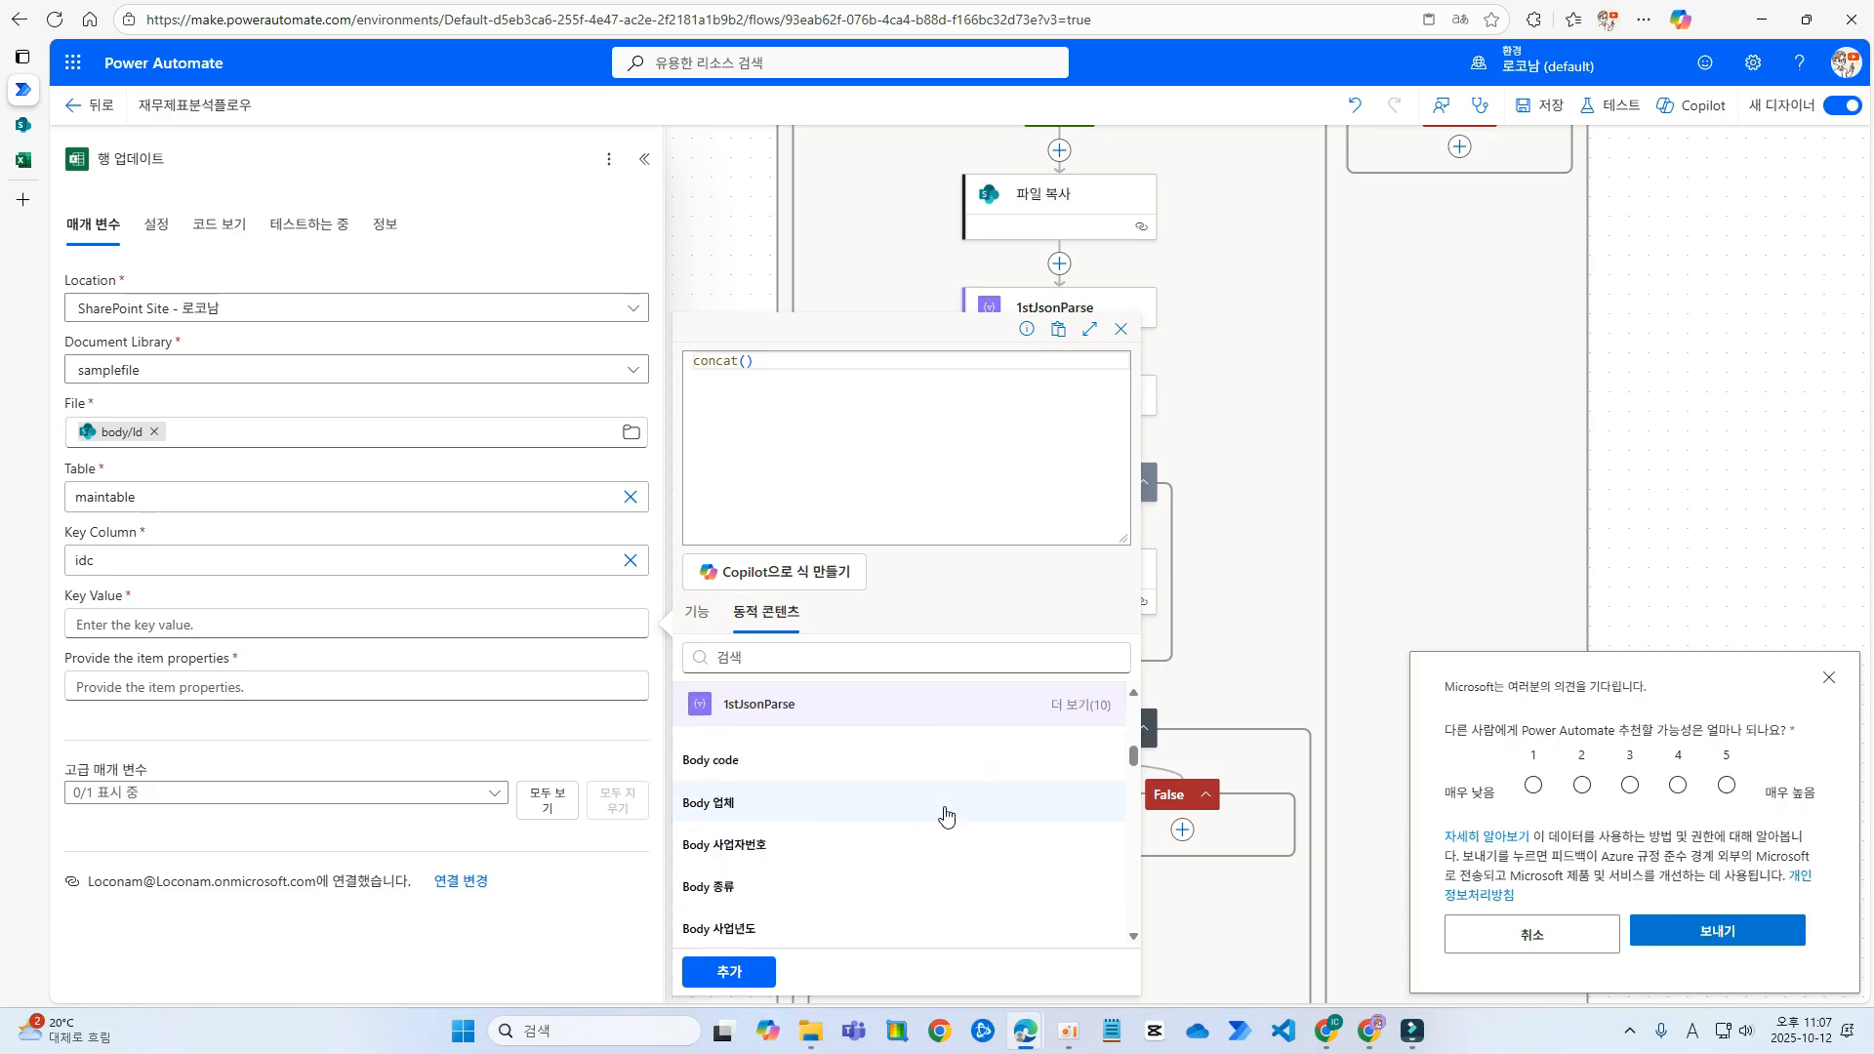
left_click(1082, 705)
scroll(976, 797, "down", 2)
scroll(850, 810, "up", 4)
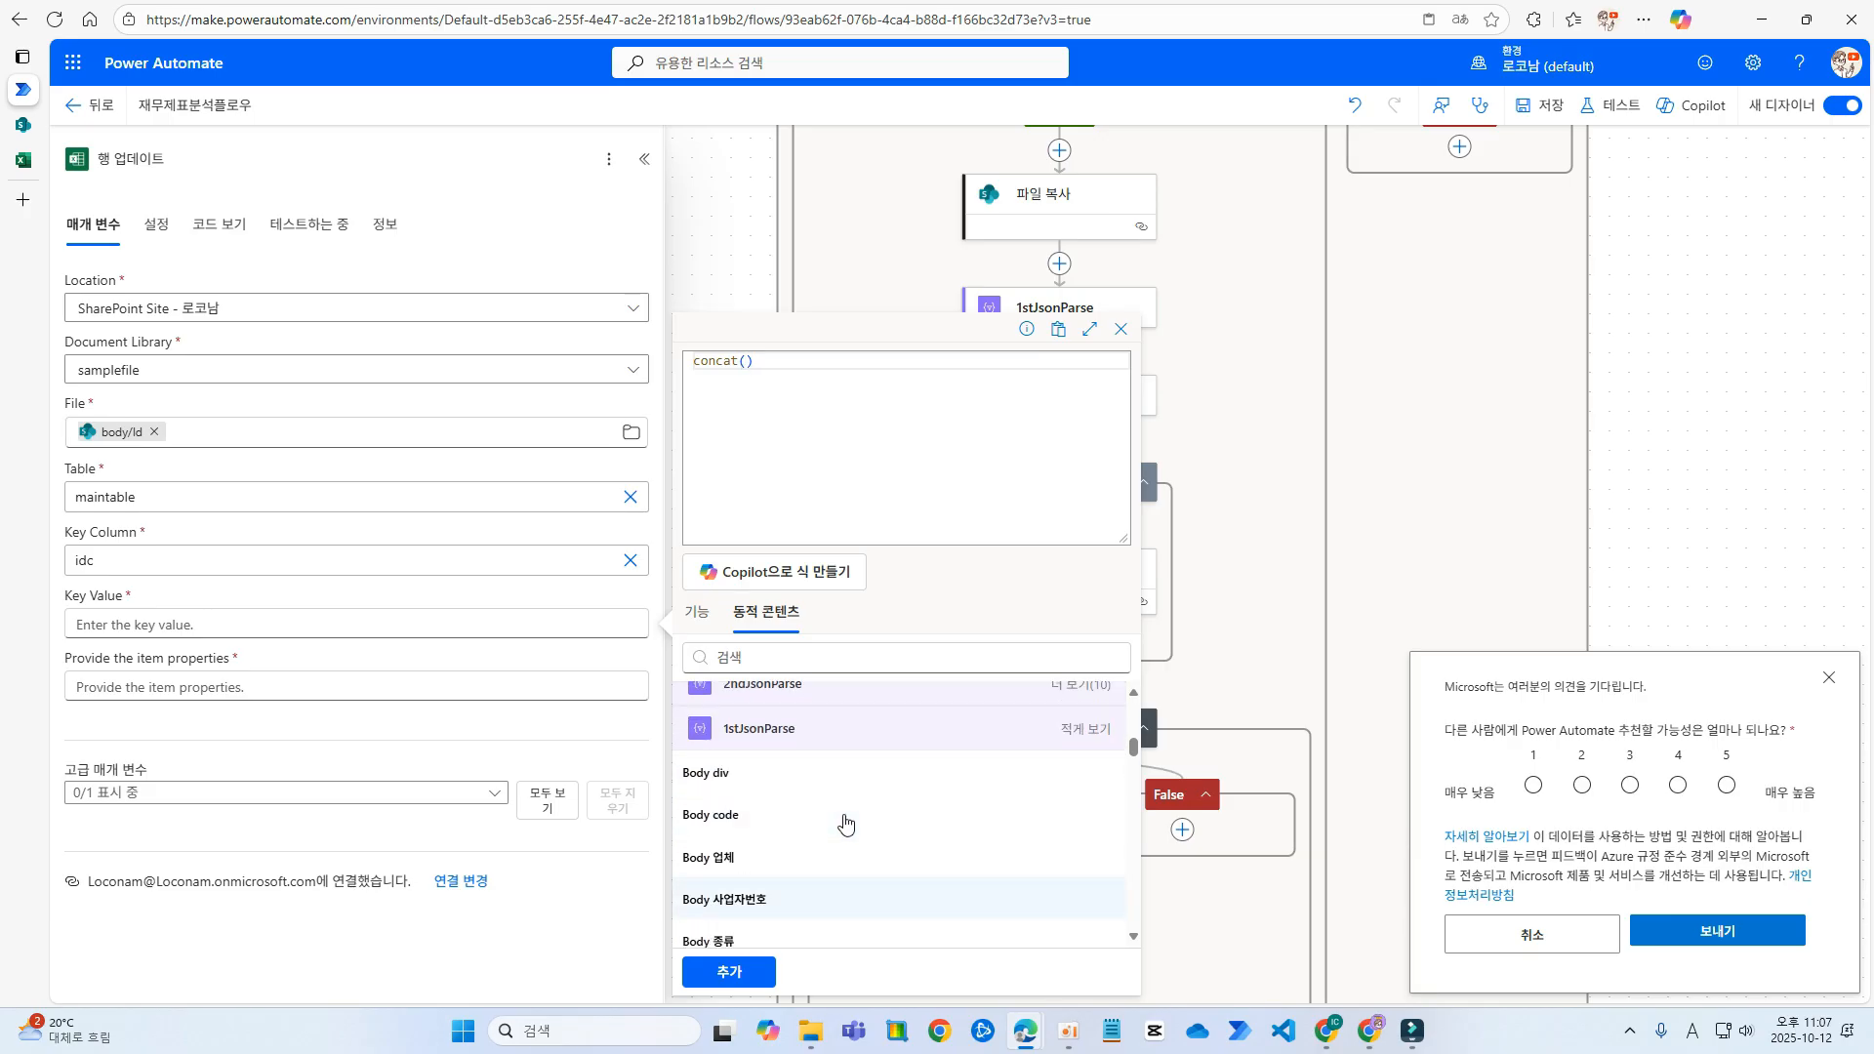
left_click(766, 792)
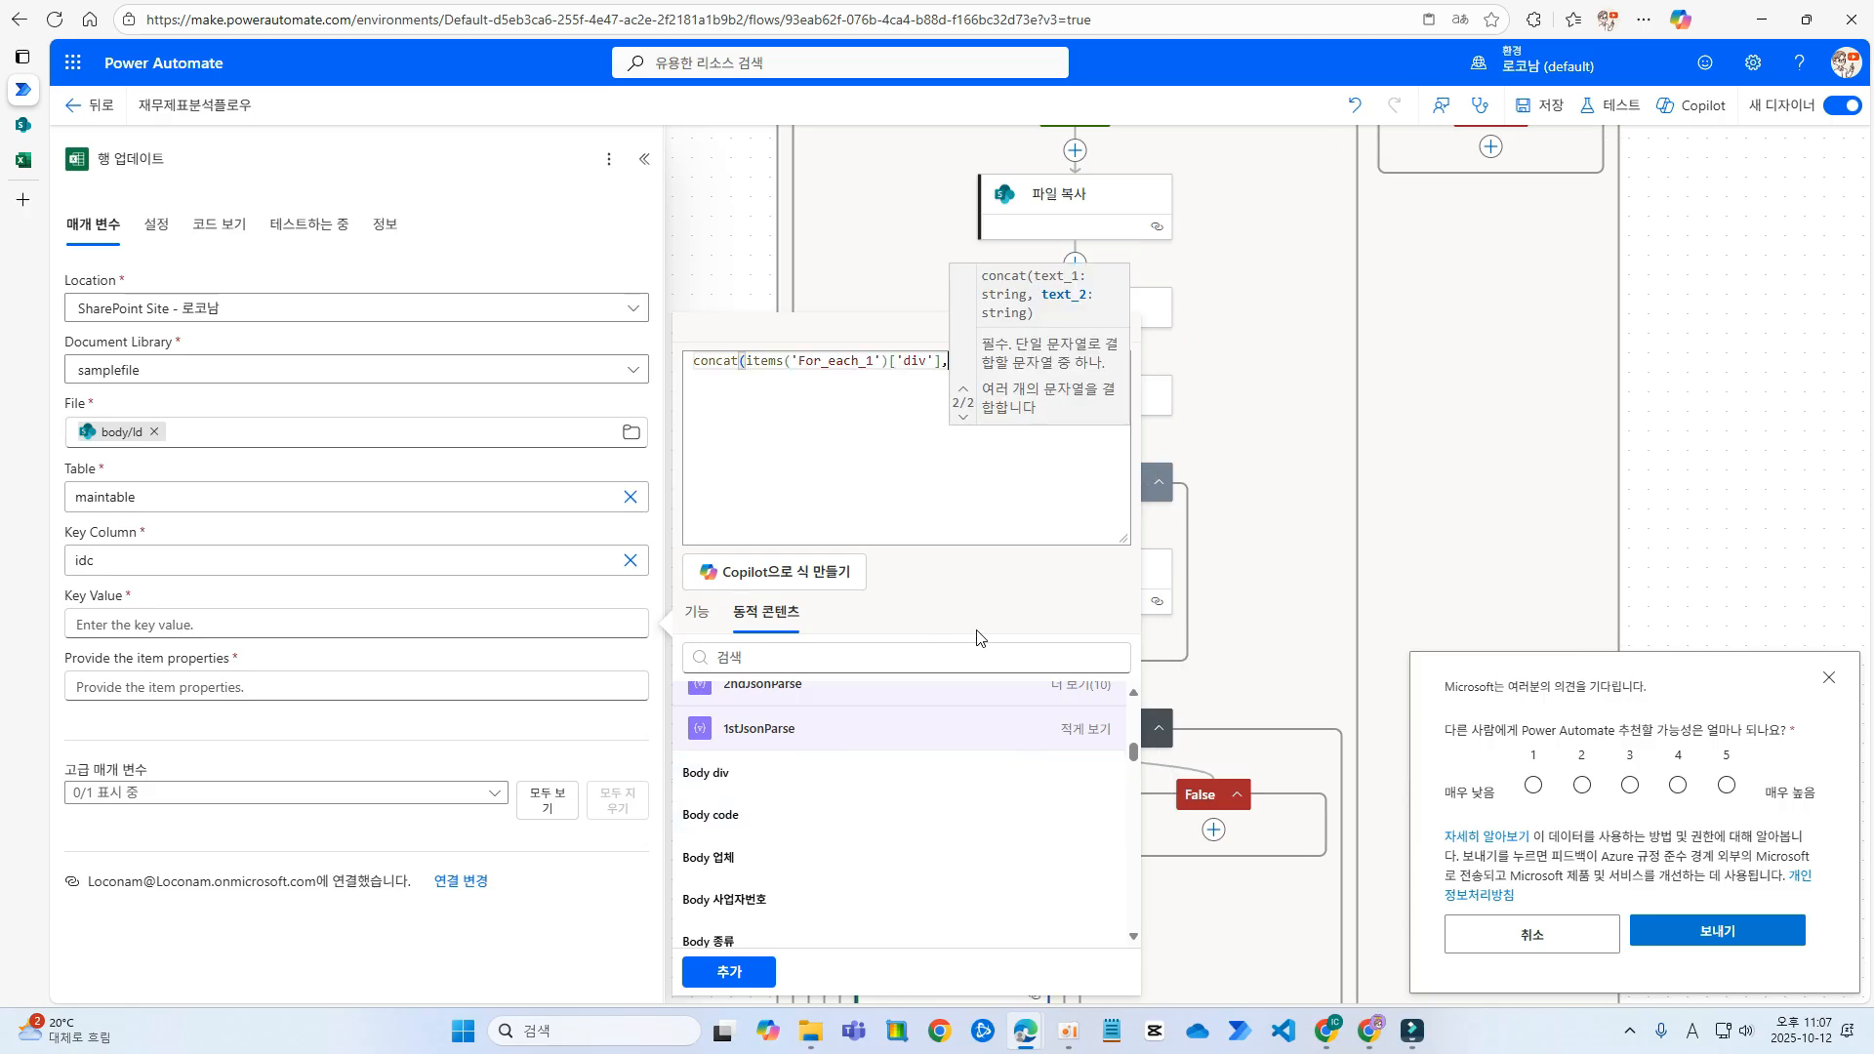
left_click(771, 816)
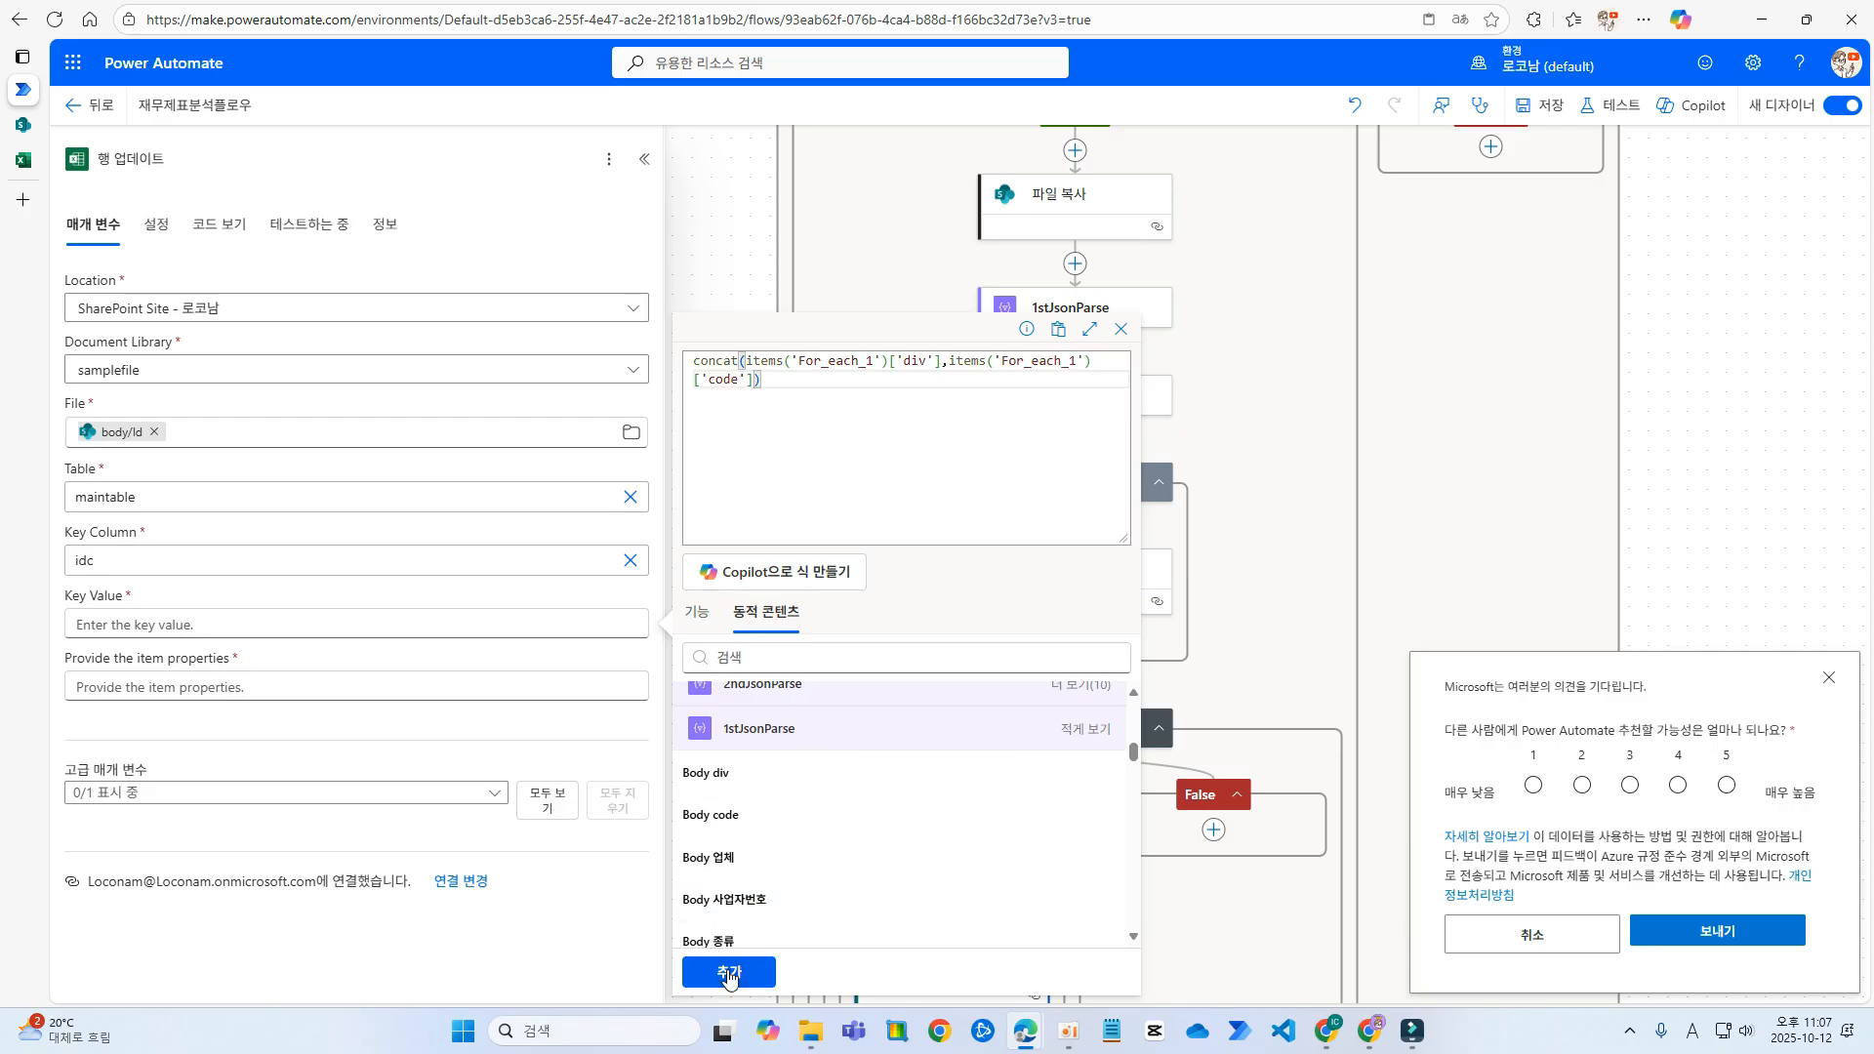
left_click(729, 971)
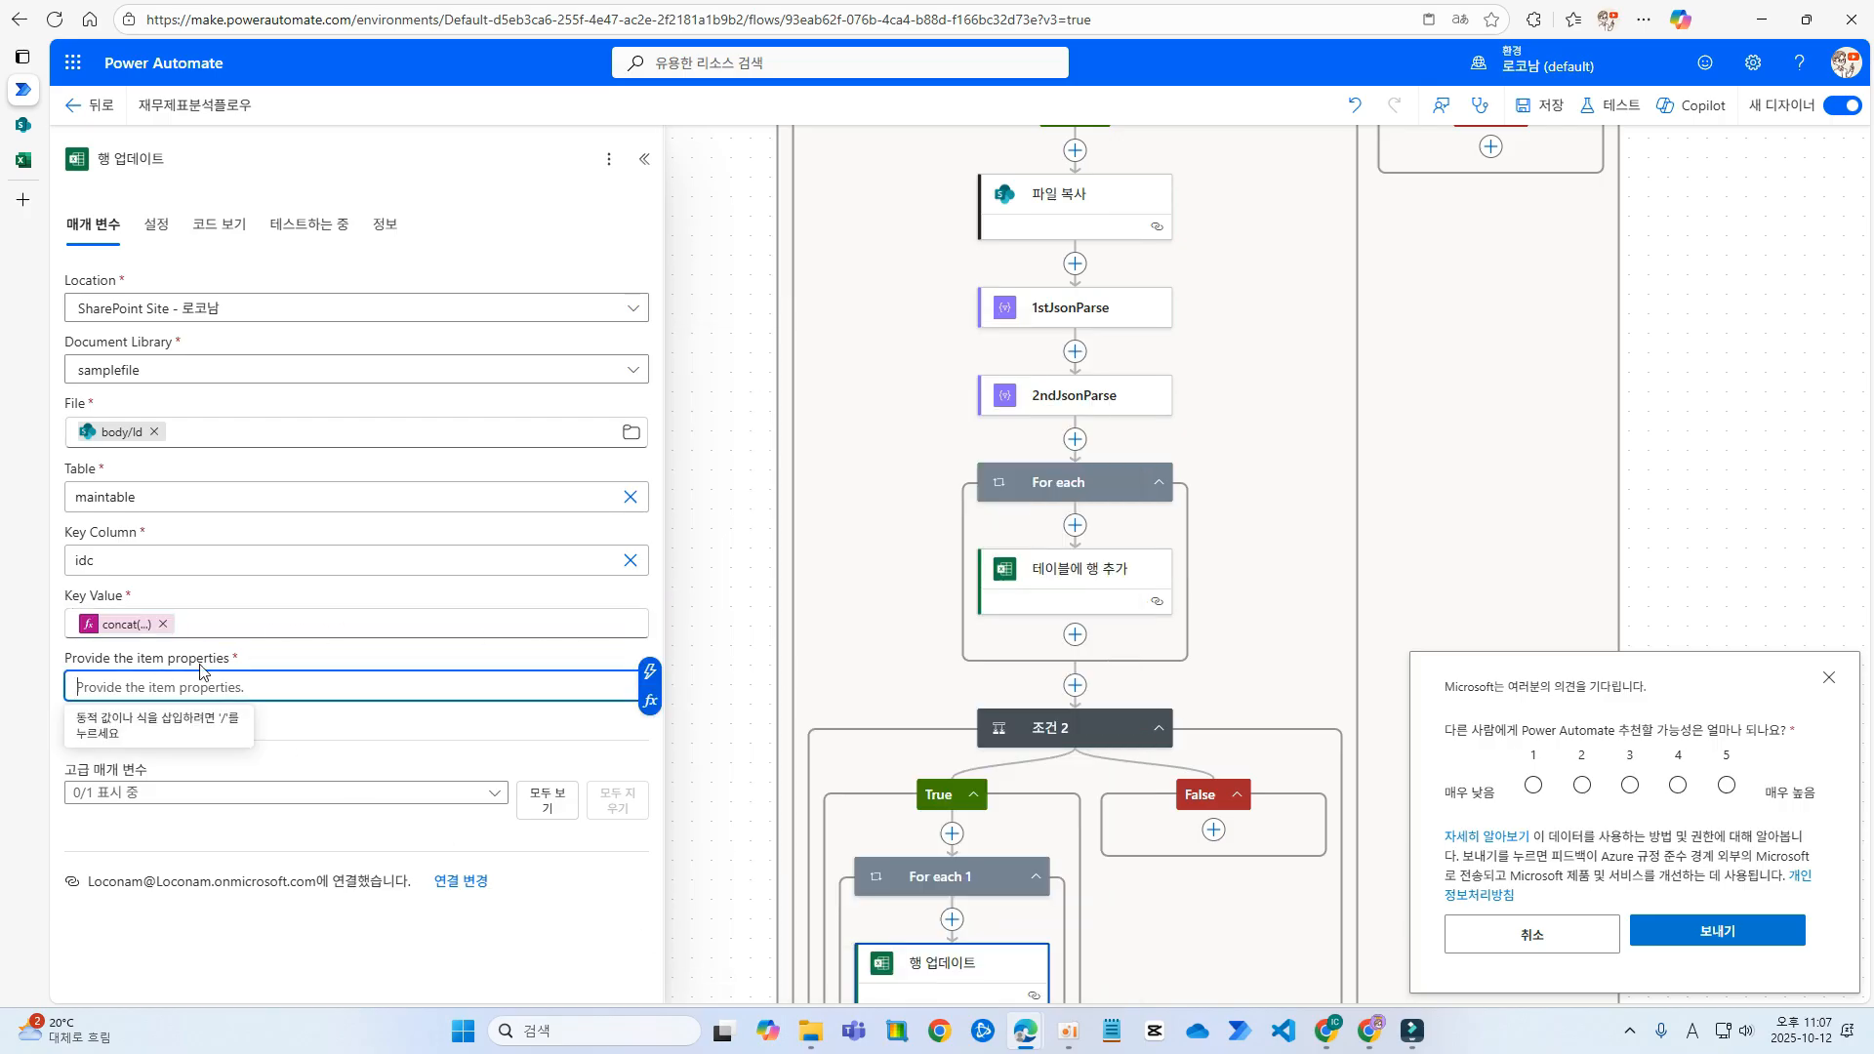
- Enter the item properties as a JSON object mapping "당해금액" to items('For_each_1')?['금액'], and save the flow
type("{ \"ek")
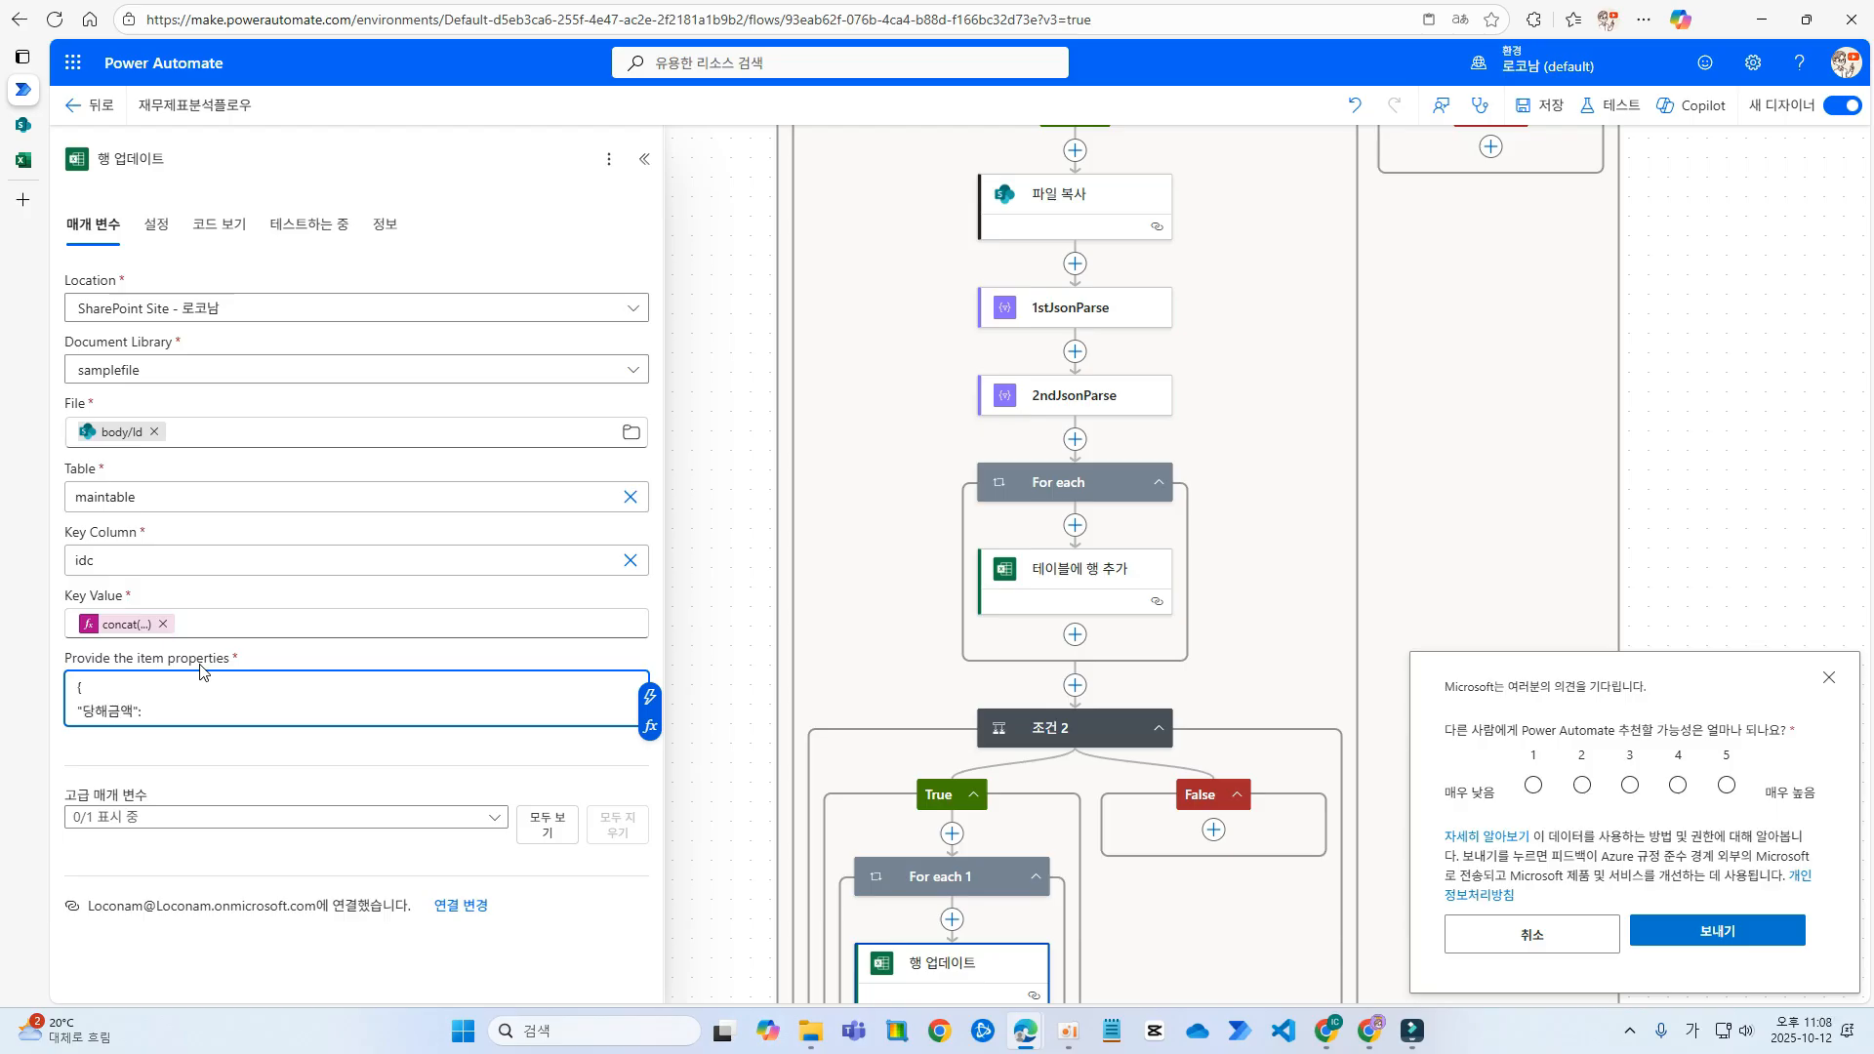
left_click(650, 727)
left_click(781, 622)
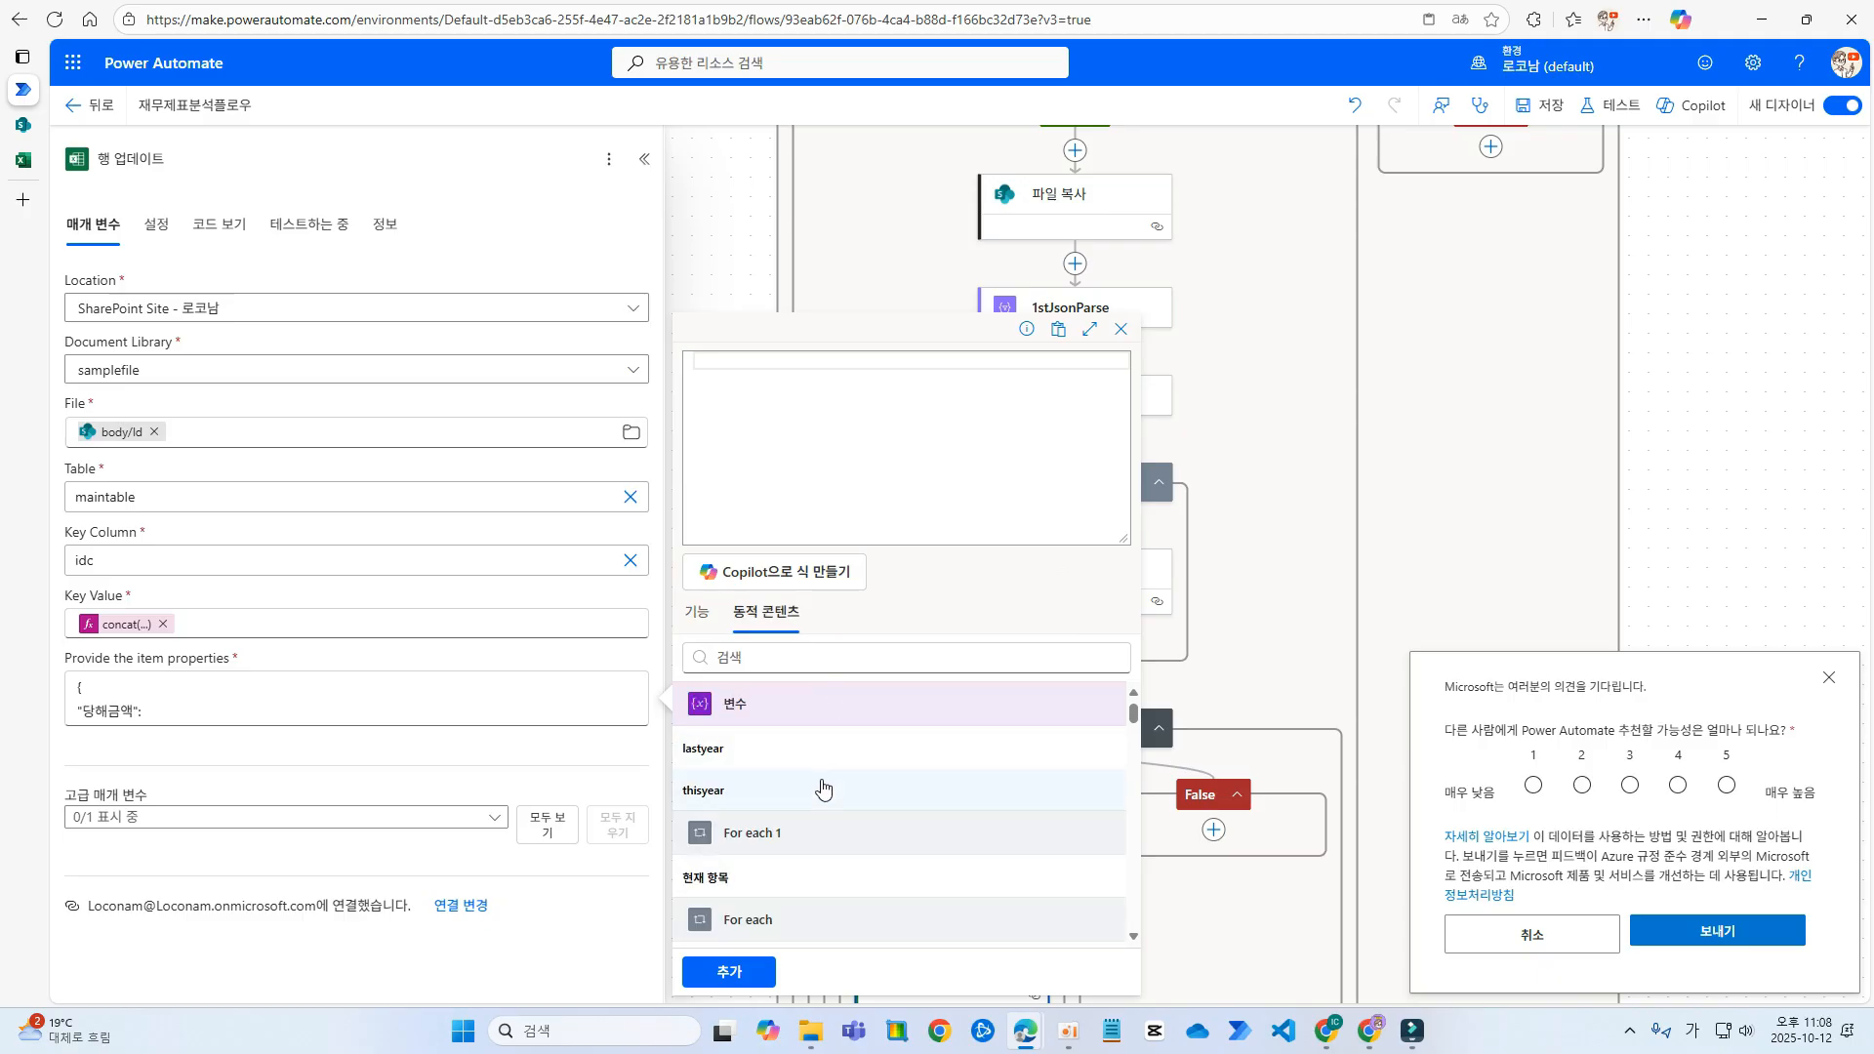
scroll(816, 787, "down", 1)
left_click(810, 798)
type("?['ㄱ")
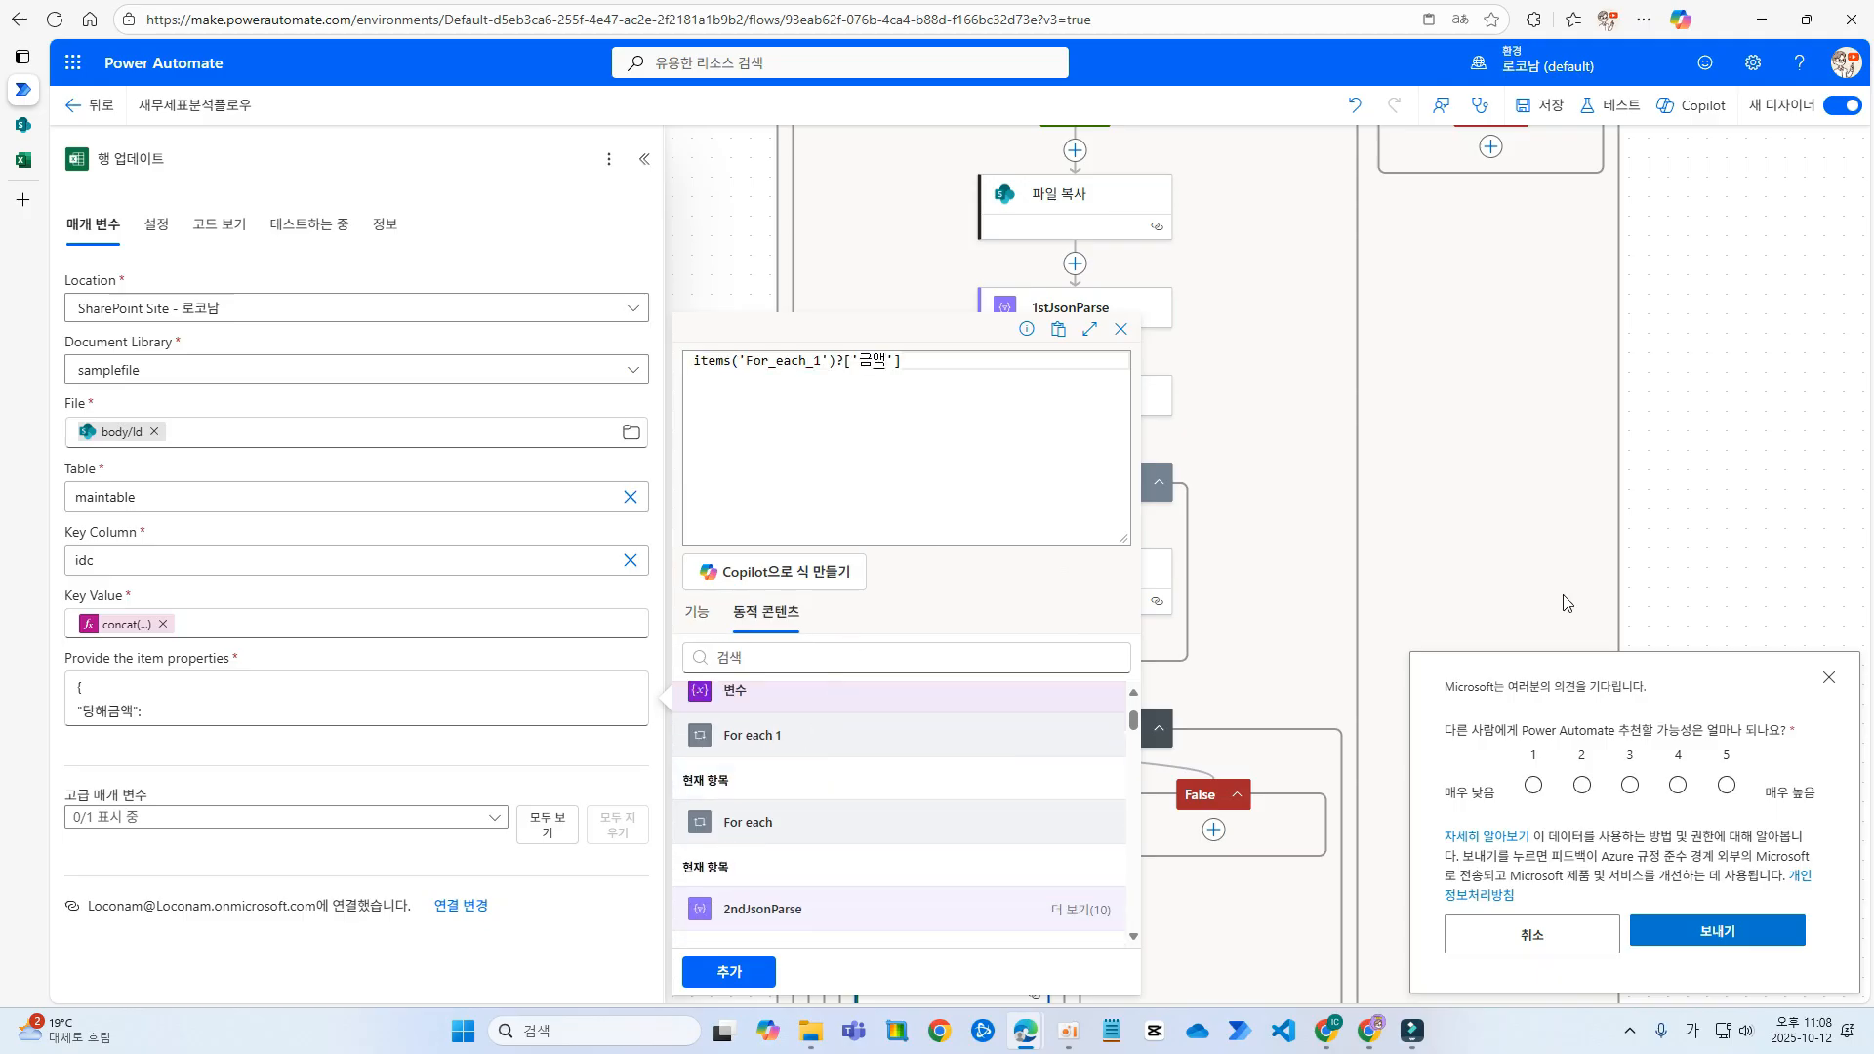
type("액")
left_click(729, 971)
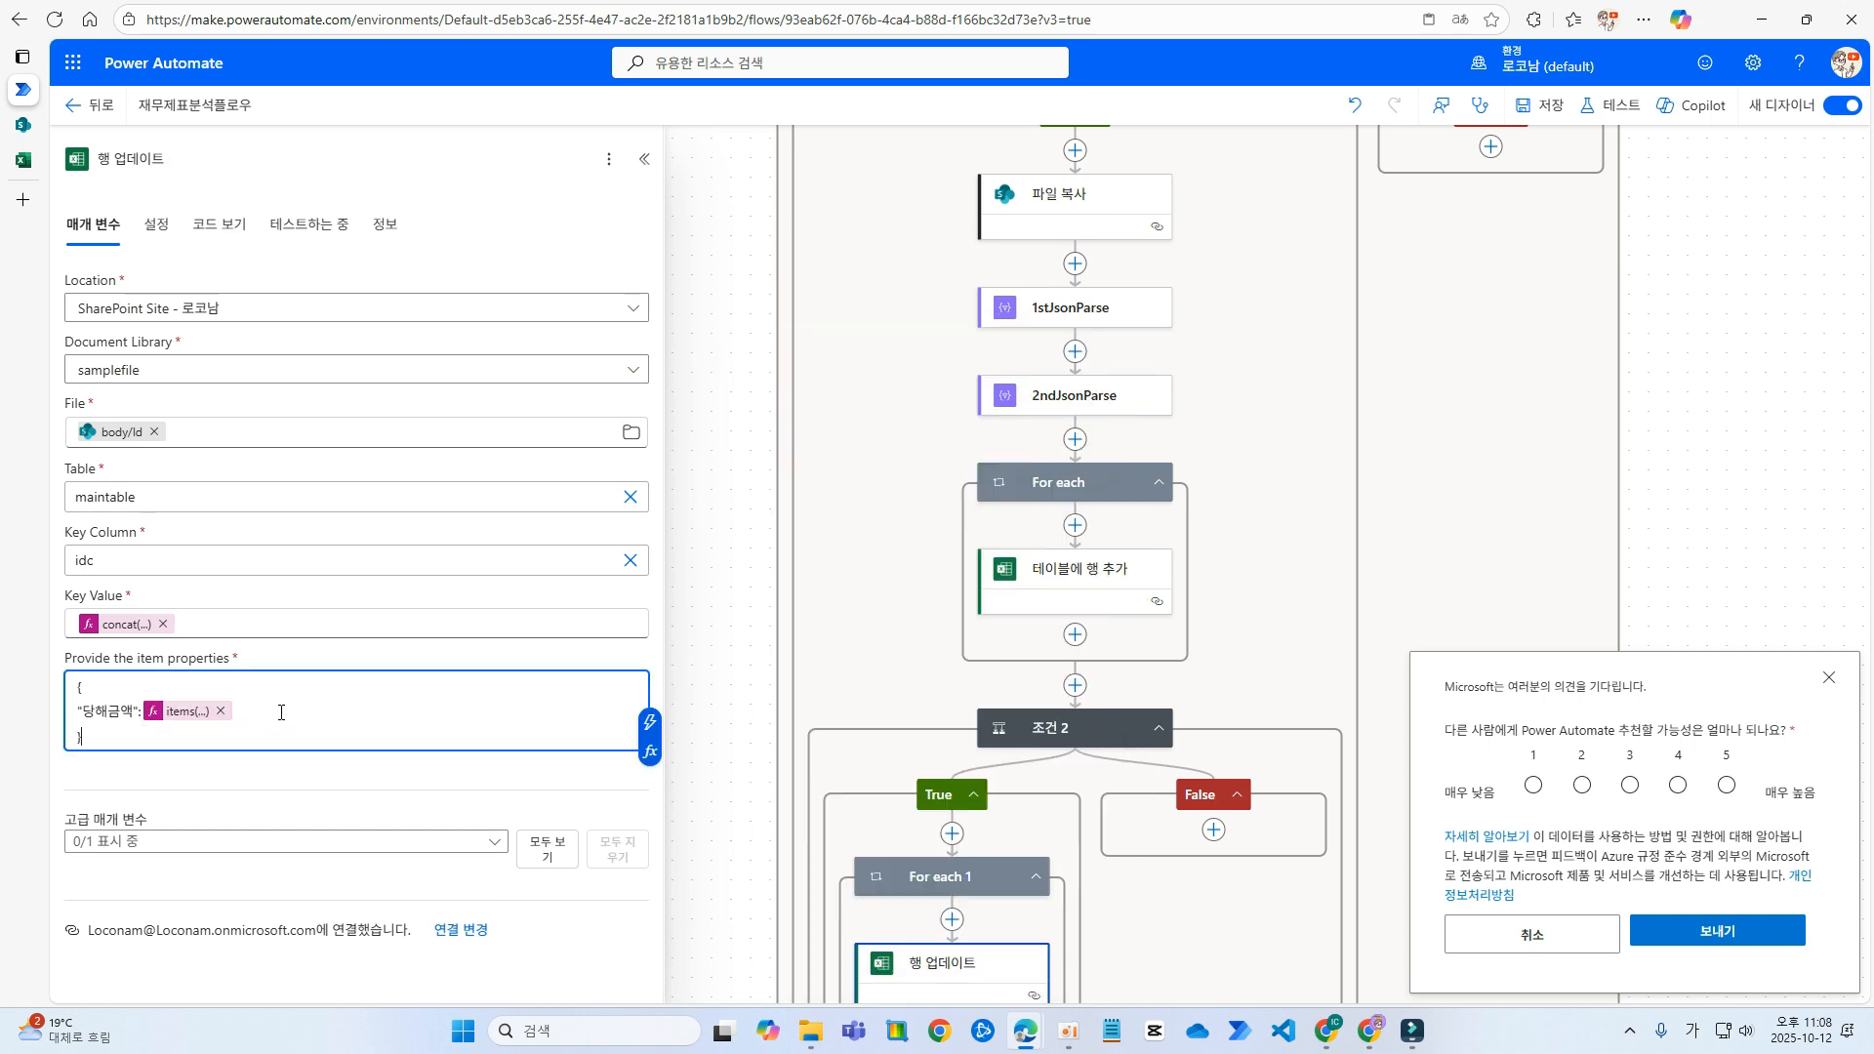
left_click(1540, 105)
- Switch to the excelsample12 workbook in Excel and examine its idc, div and 당해금액 columns
left_click(22, 166)
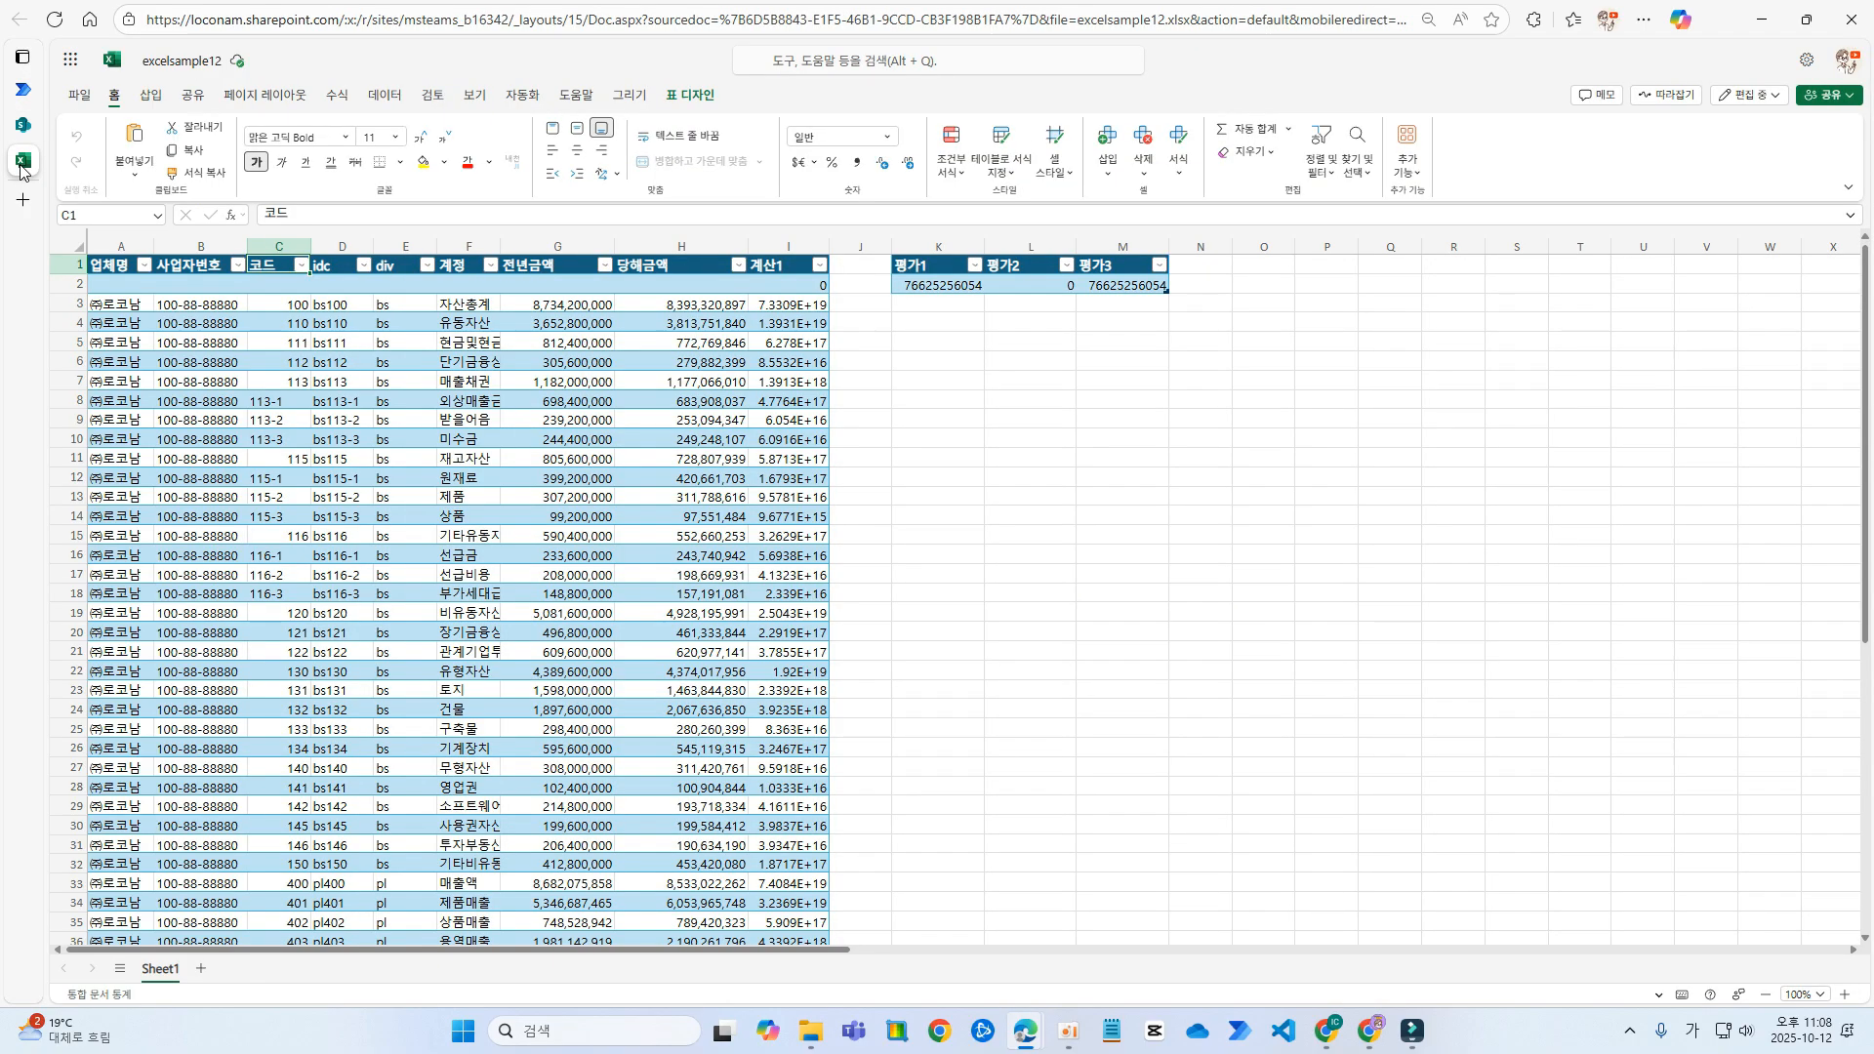
left_click(114, 271)
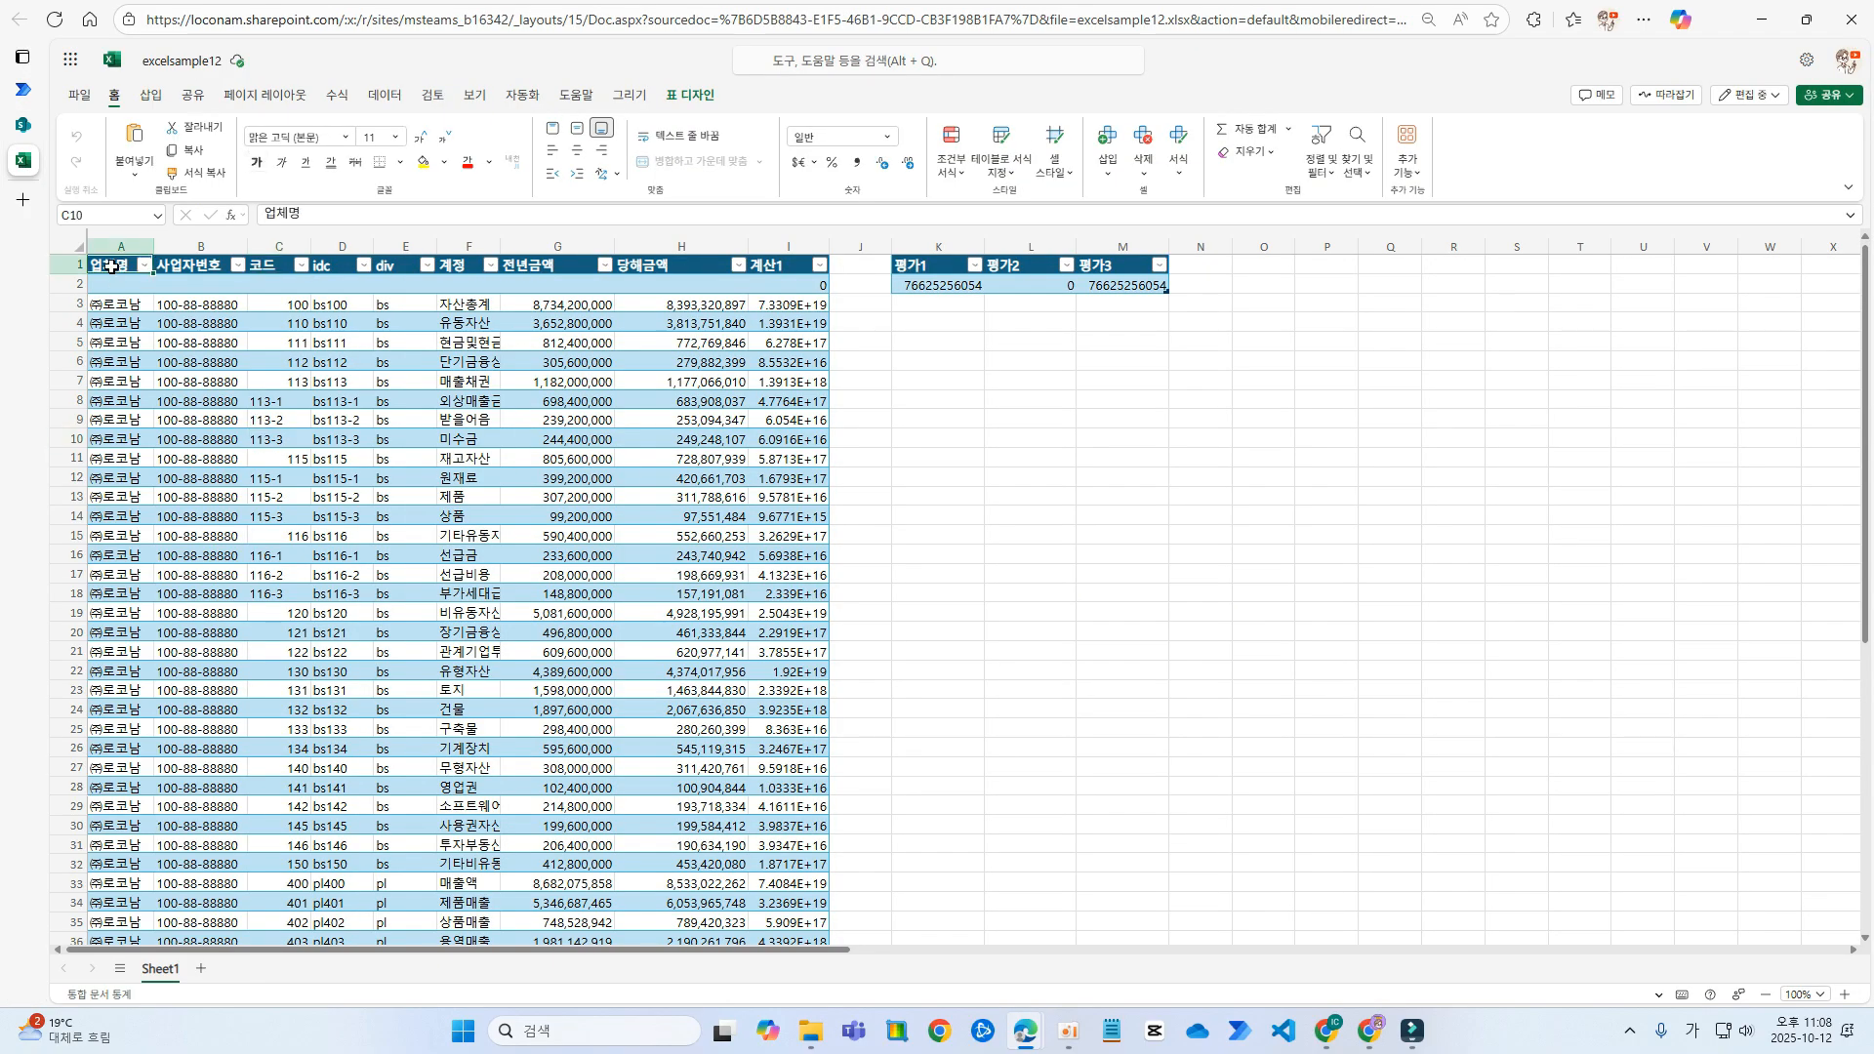
left_click_drag(126, 314, 432, 509)
left_click(326, 305)
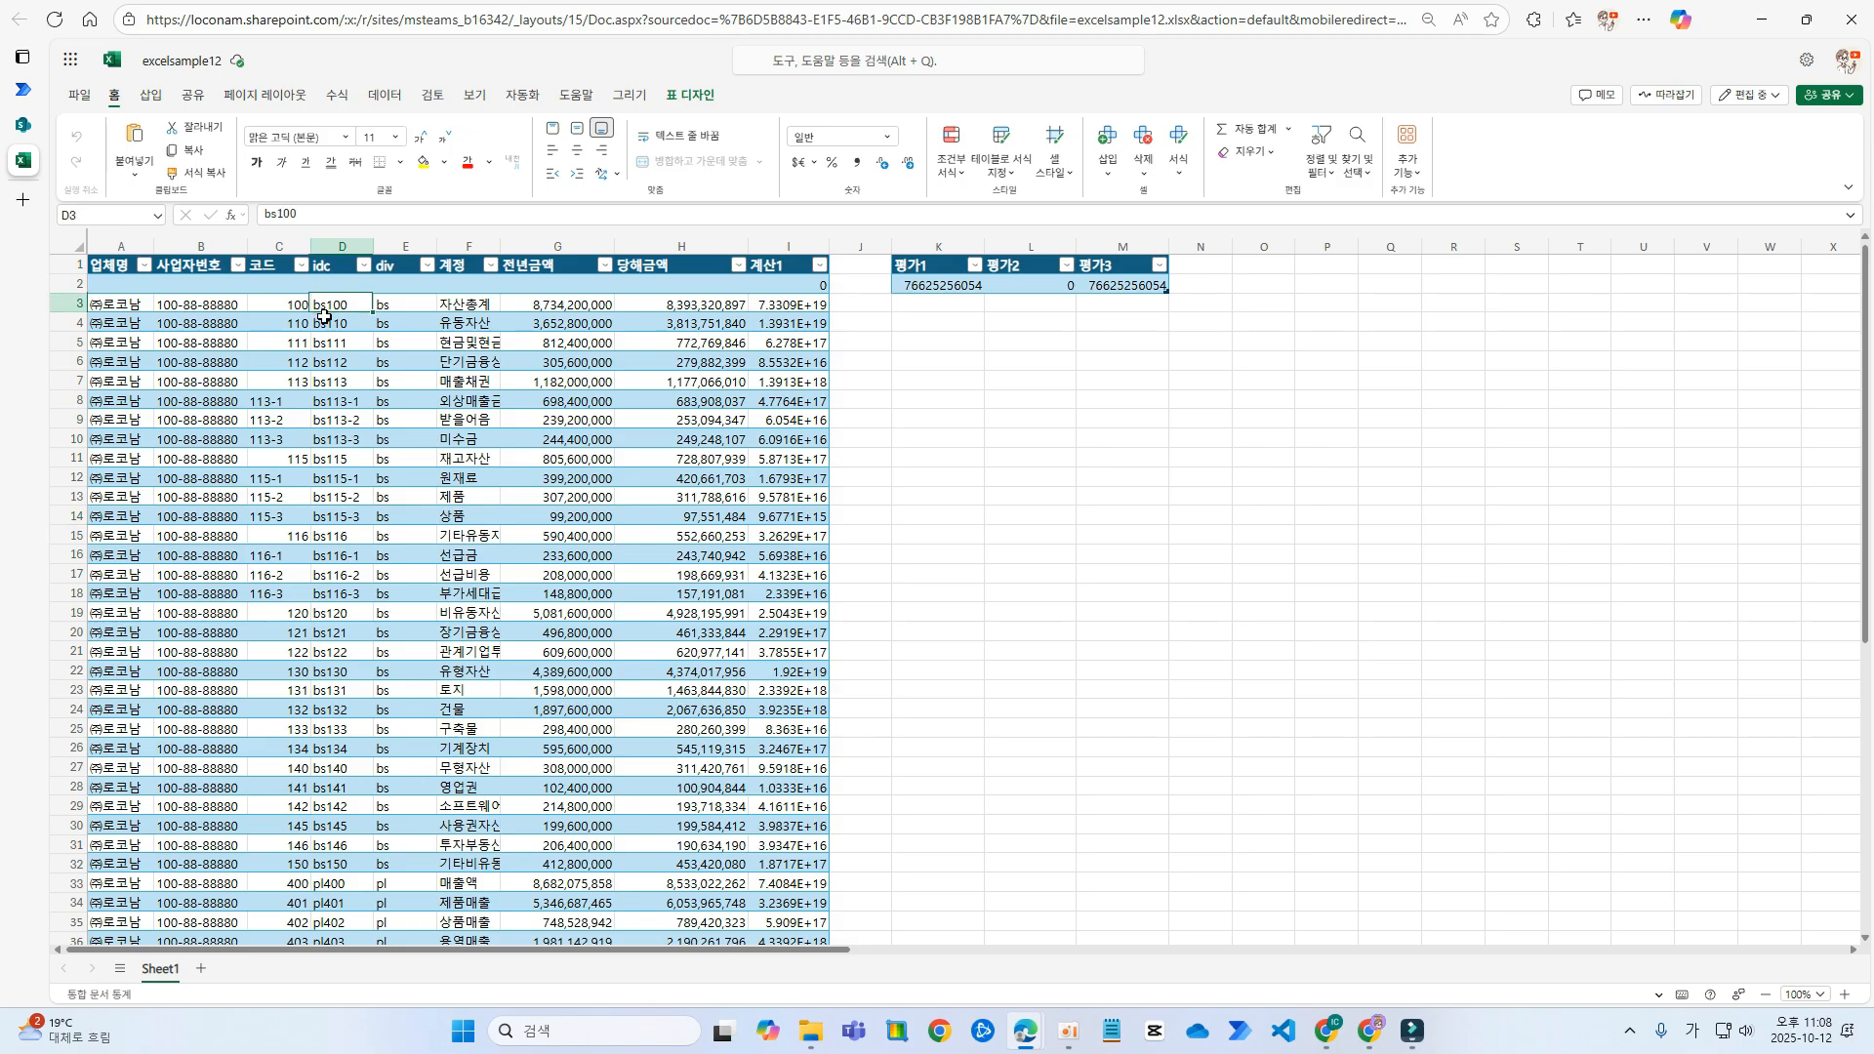
left_click_drag(391, 305, 364, 885)
left_click_drag(667, 304, 692, 912)
- Return to the Power Automate flow and review the condition expression of 조건 2
left_click(22, 90)
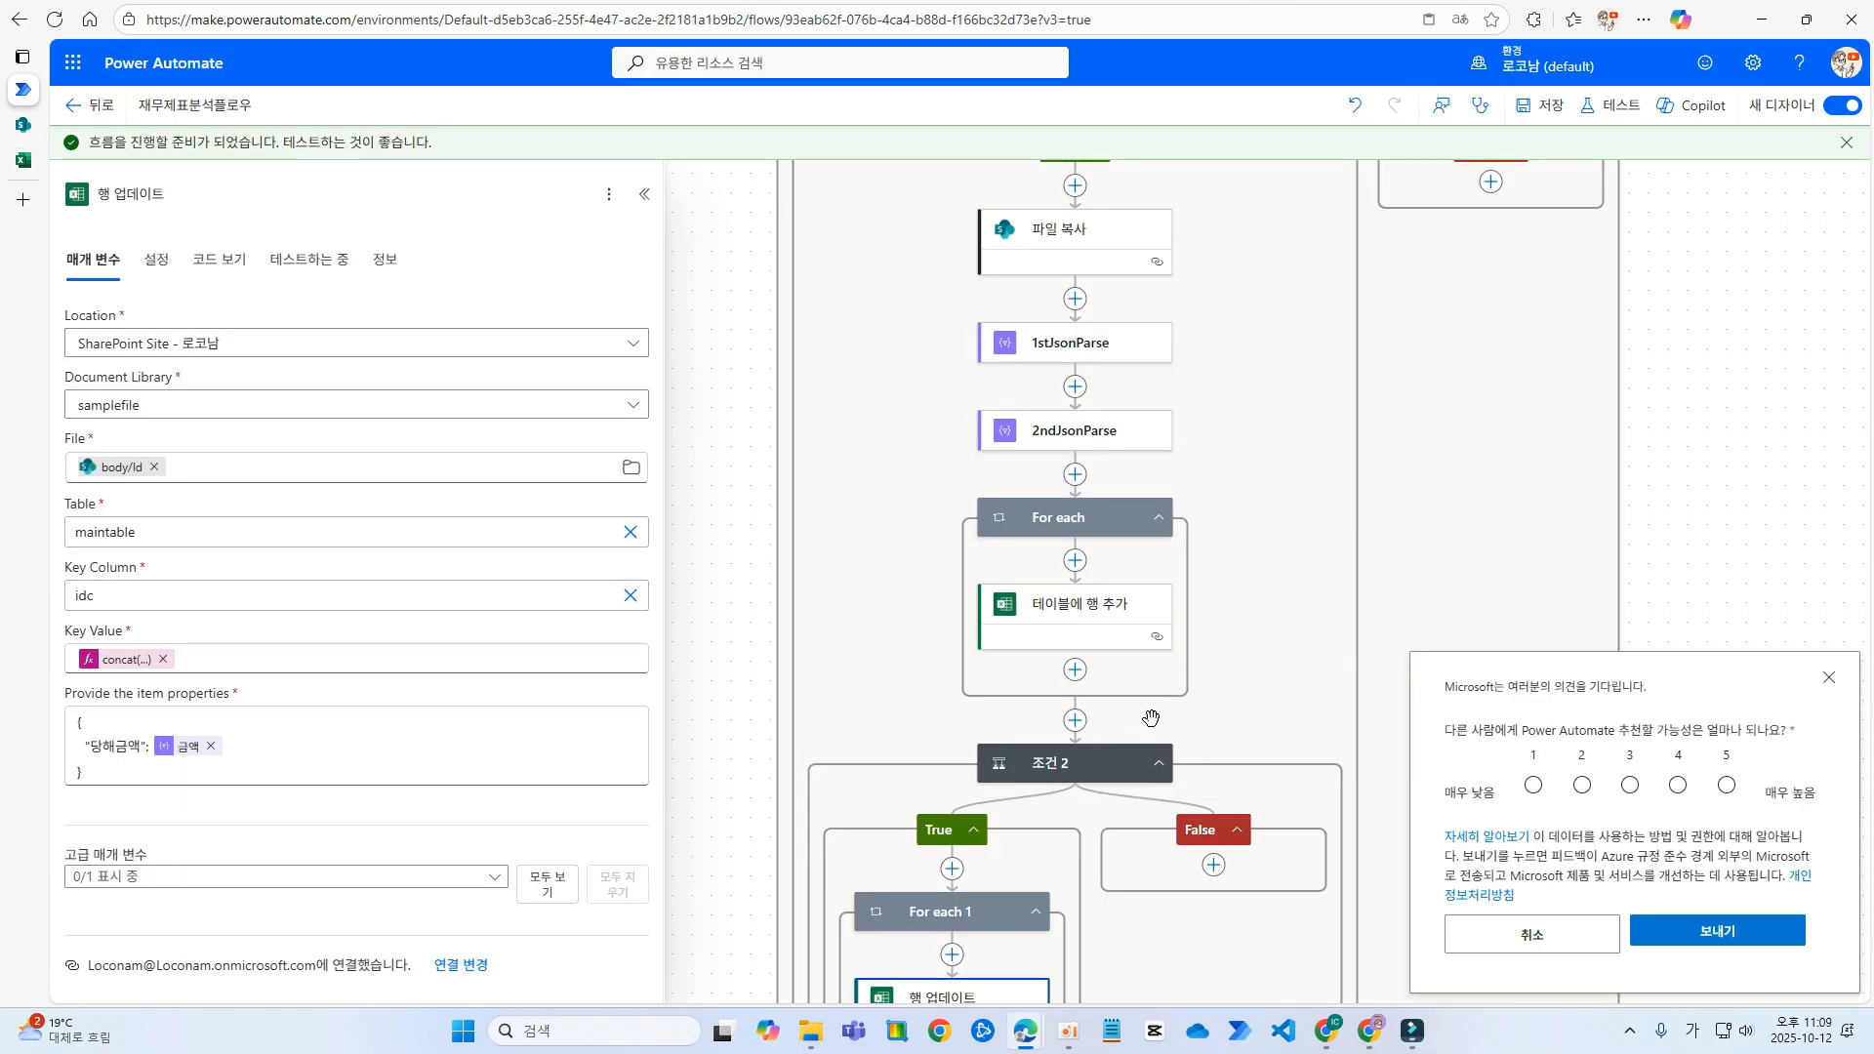
scroll(1054, 732, "down", 1)
left_click(1052, 666)
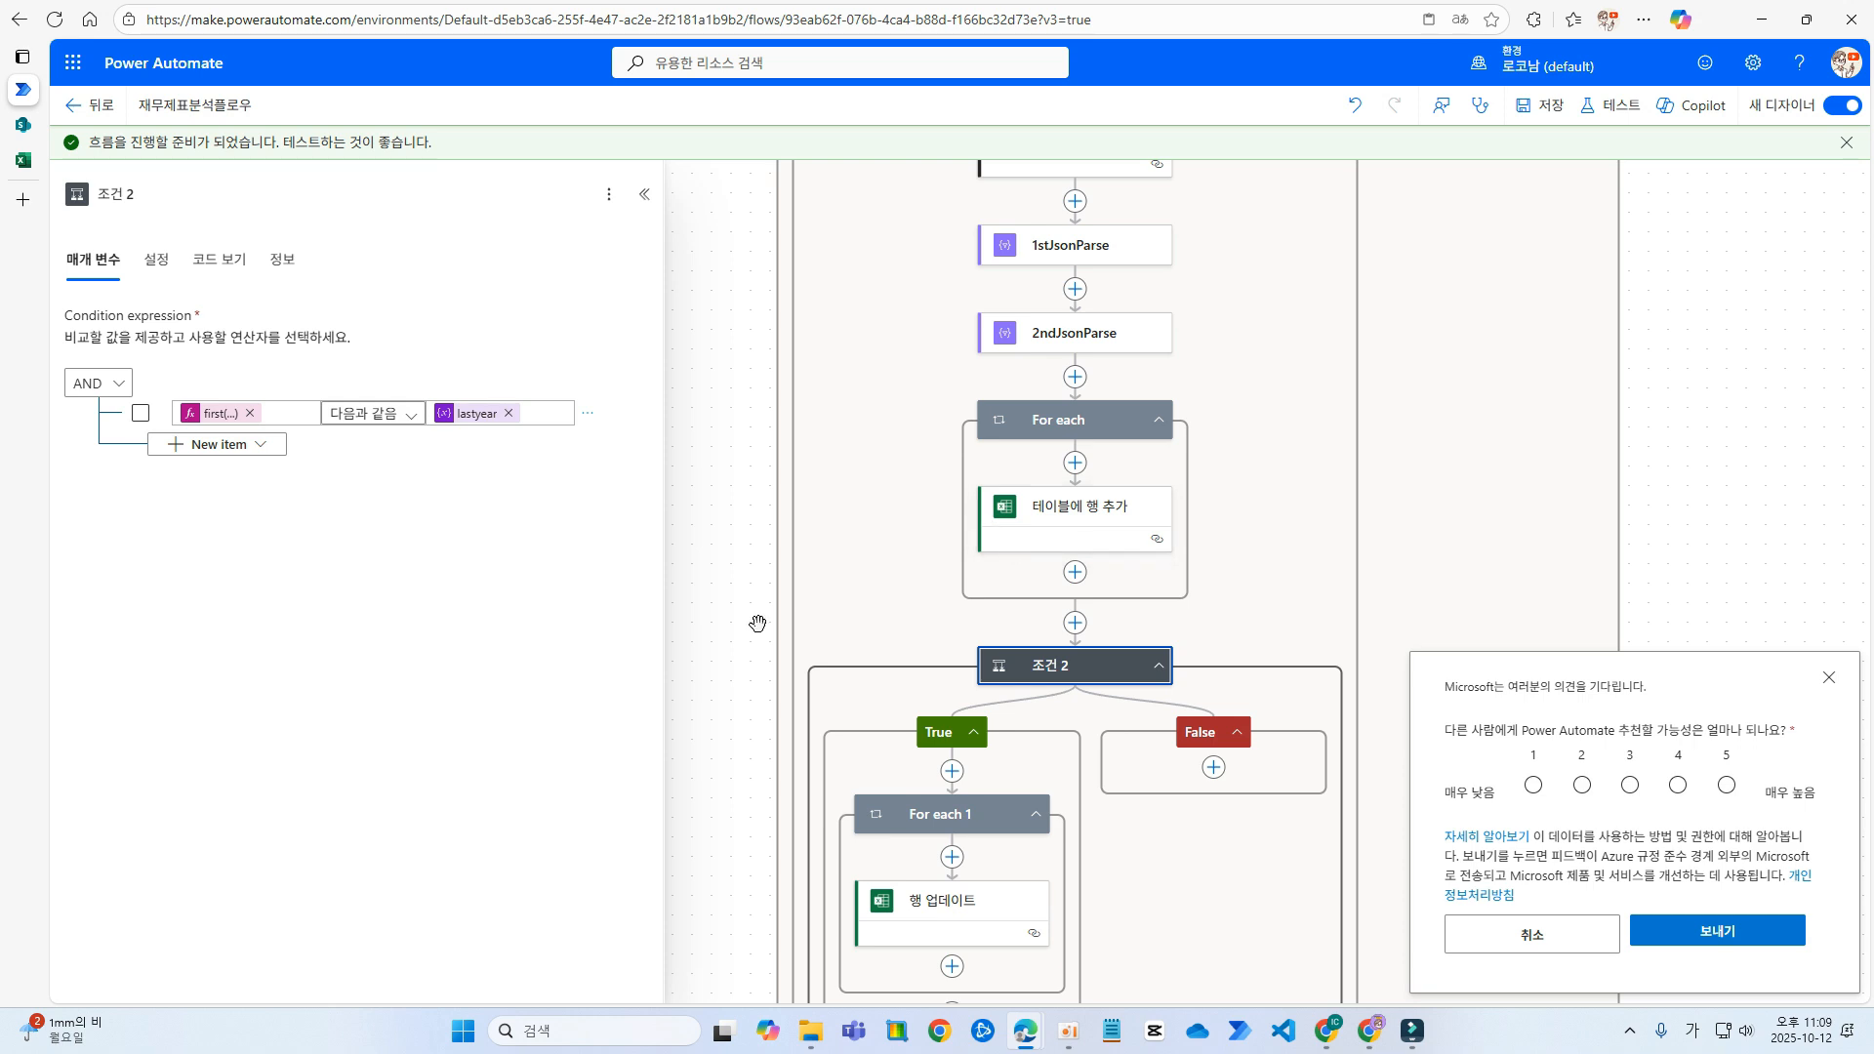
left_click_drag(1497, 575, 1461, 450)
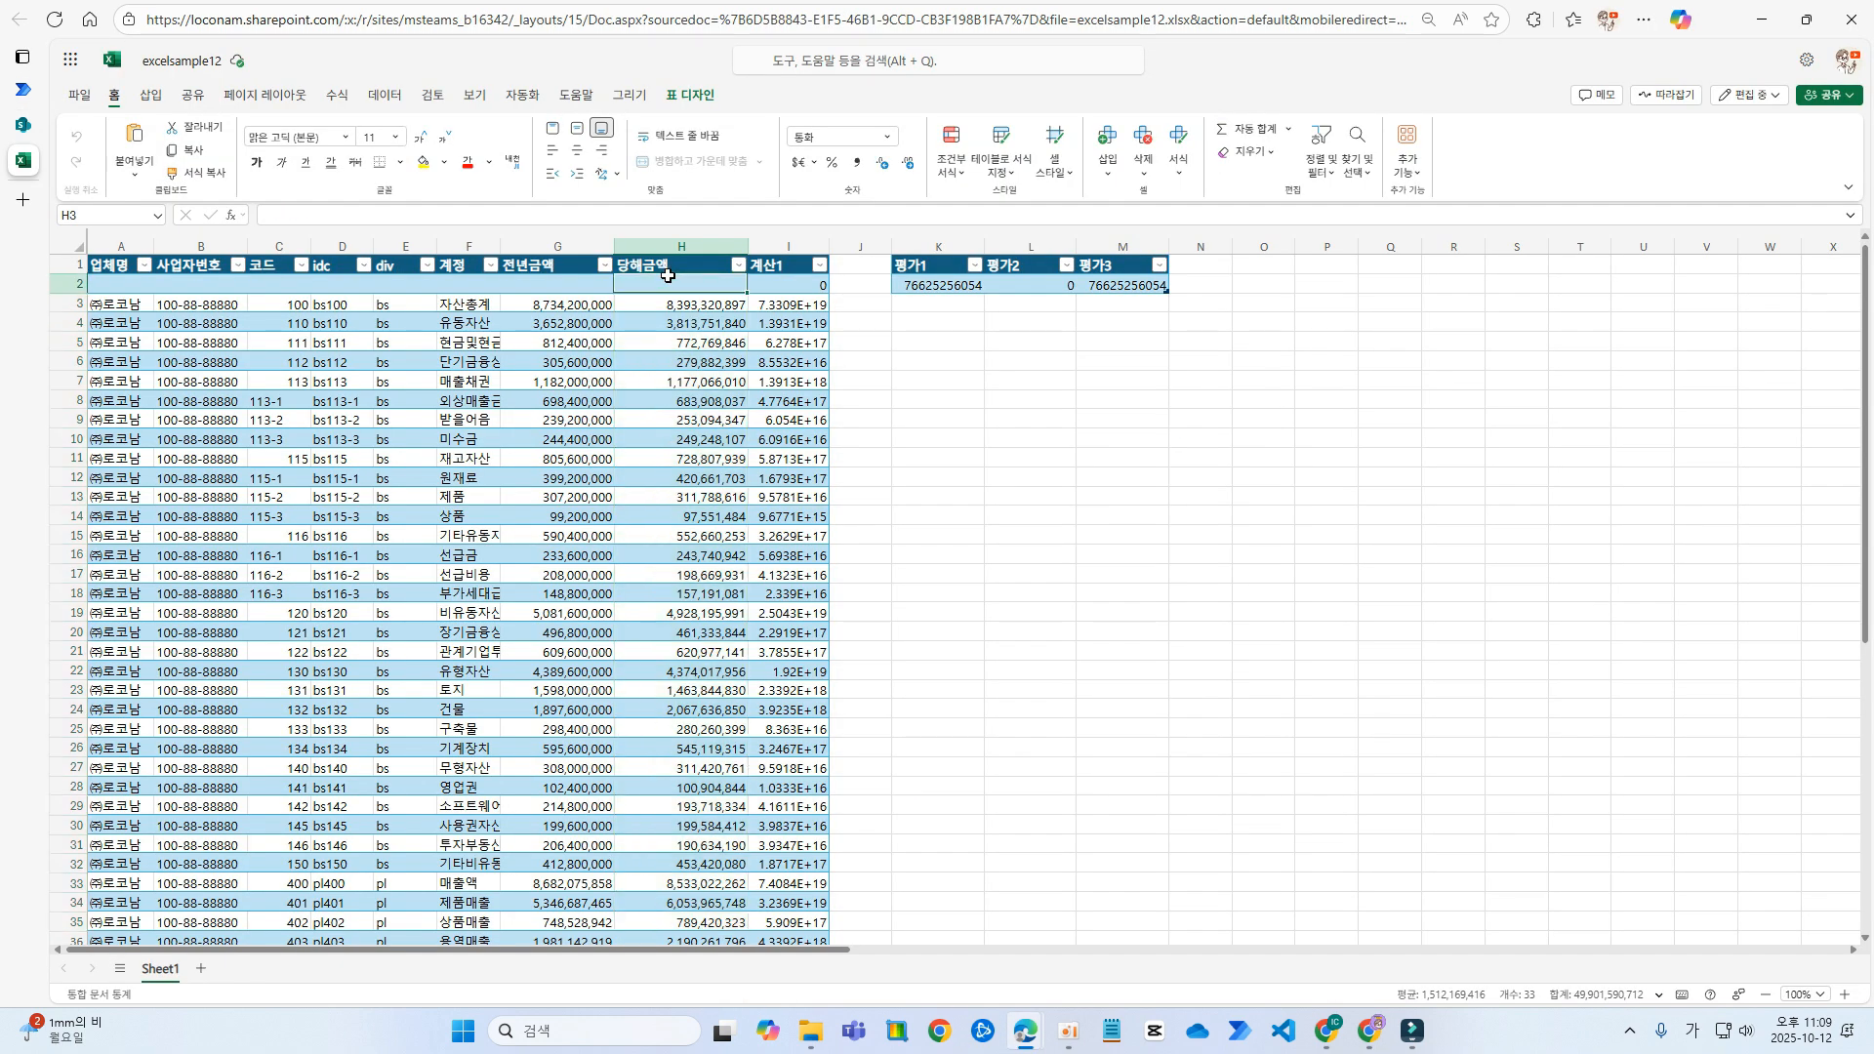
- Compare the 당해금액 and 전년금액 columns in the excelsample12 workbook in Excel, and return to the Power Automate flow
left_click_drag(667, 275, 681, 496)
left_click_drag(552, 270, 576, 922)
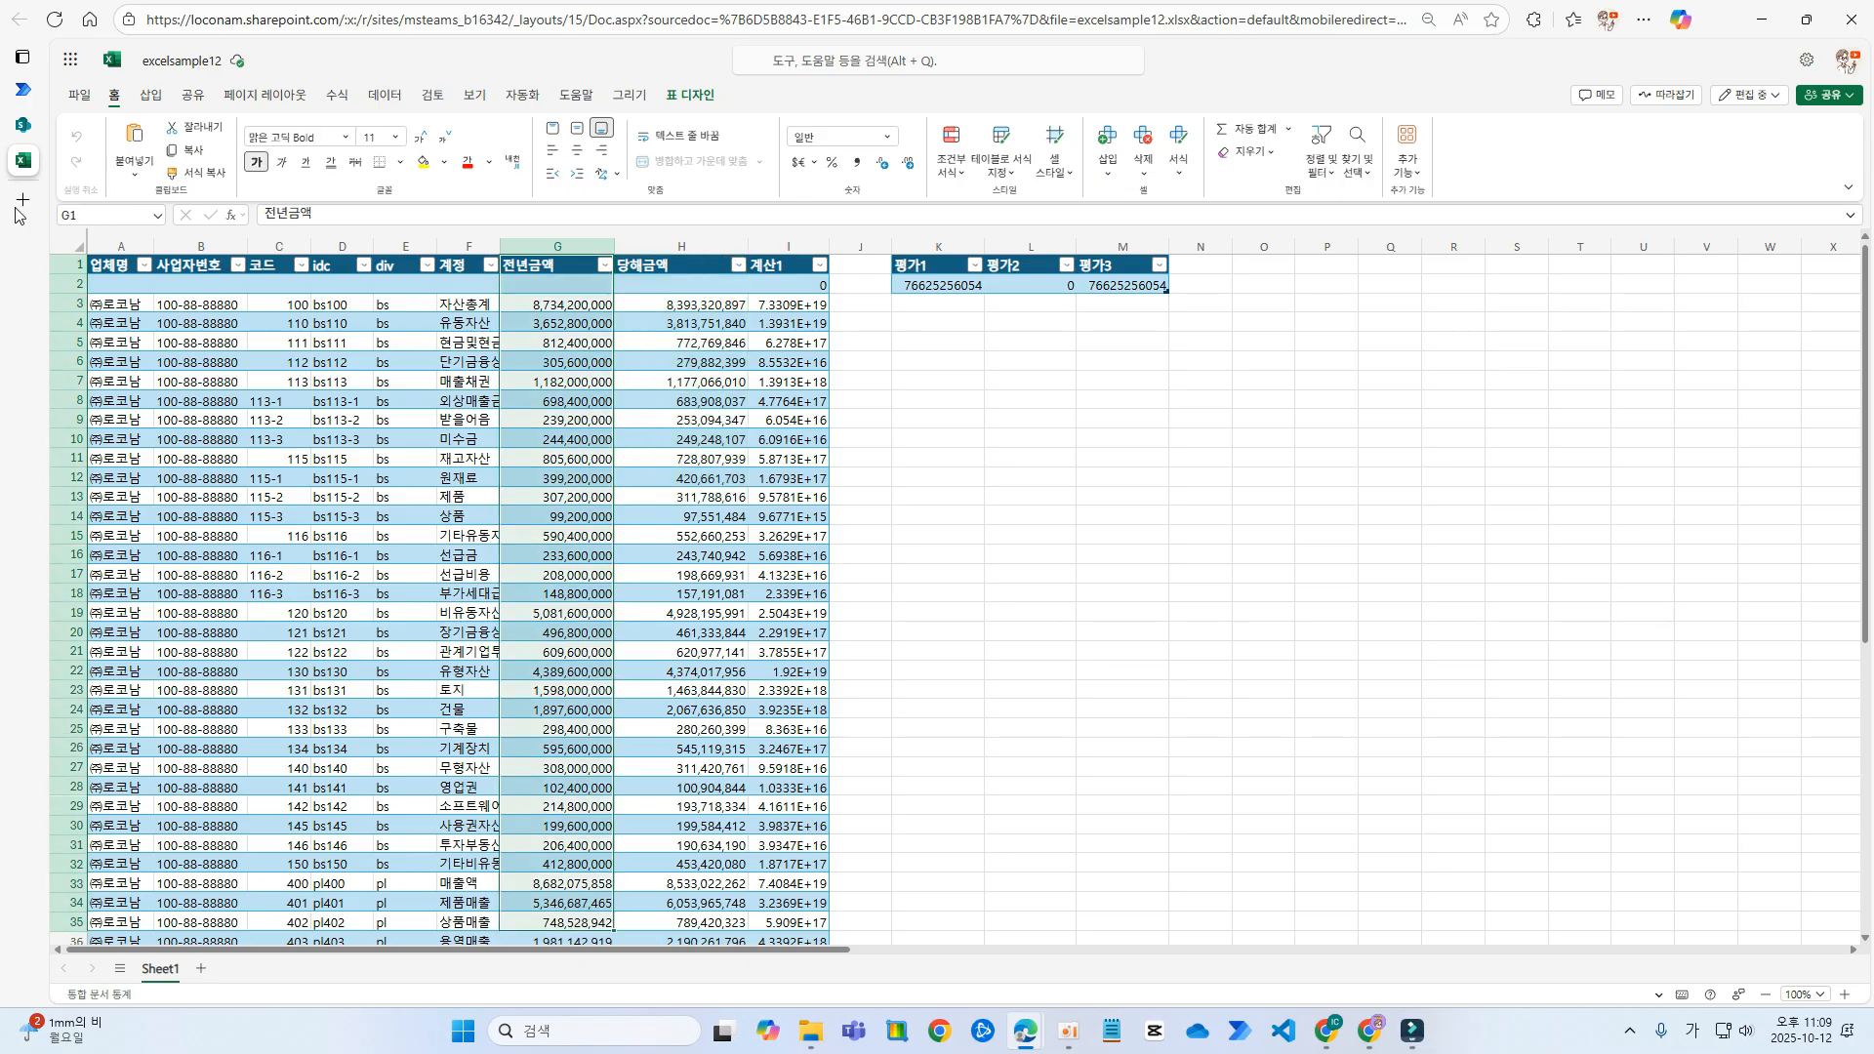
left_click(108, 86)
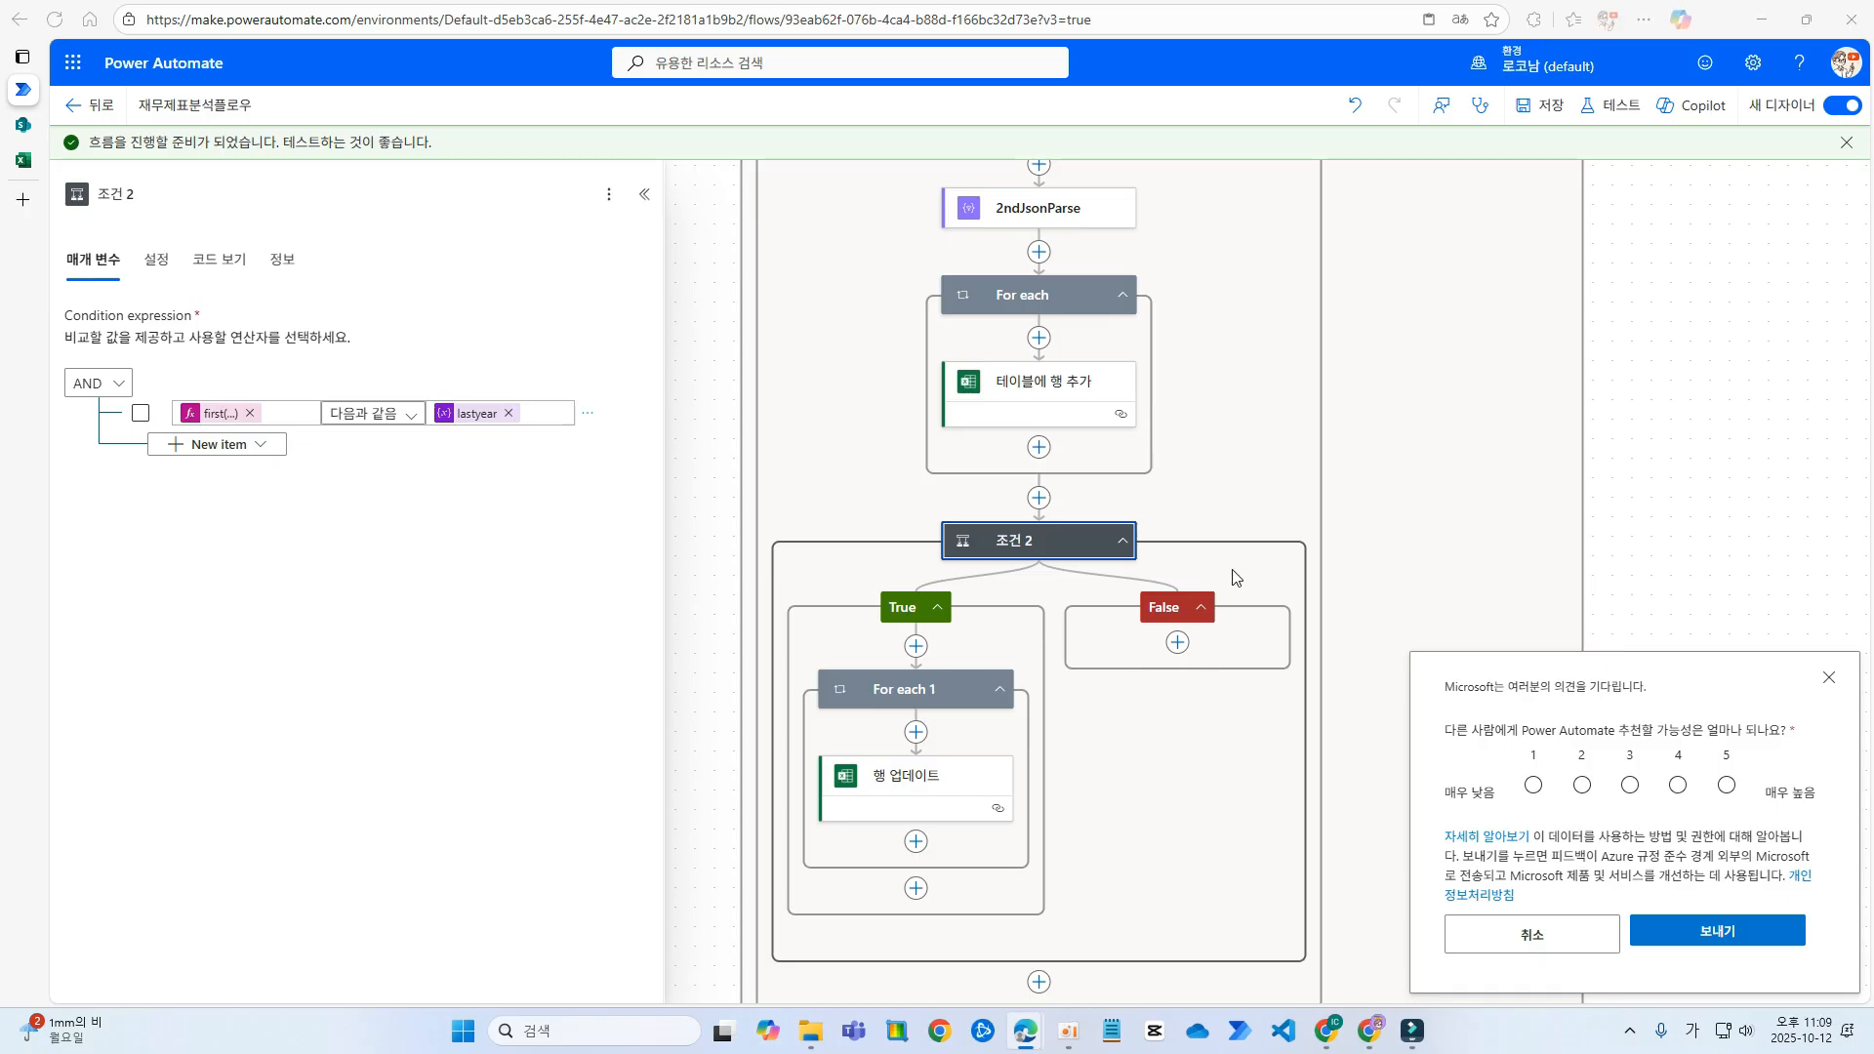
- Add a second Excel Online(Business) 행 업데이트 action inside For each 1, below the existing 행 업데이트
scroll(980, 664, "down", 1)
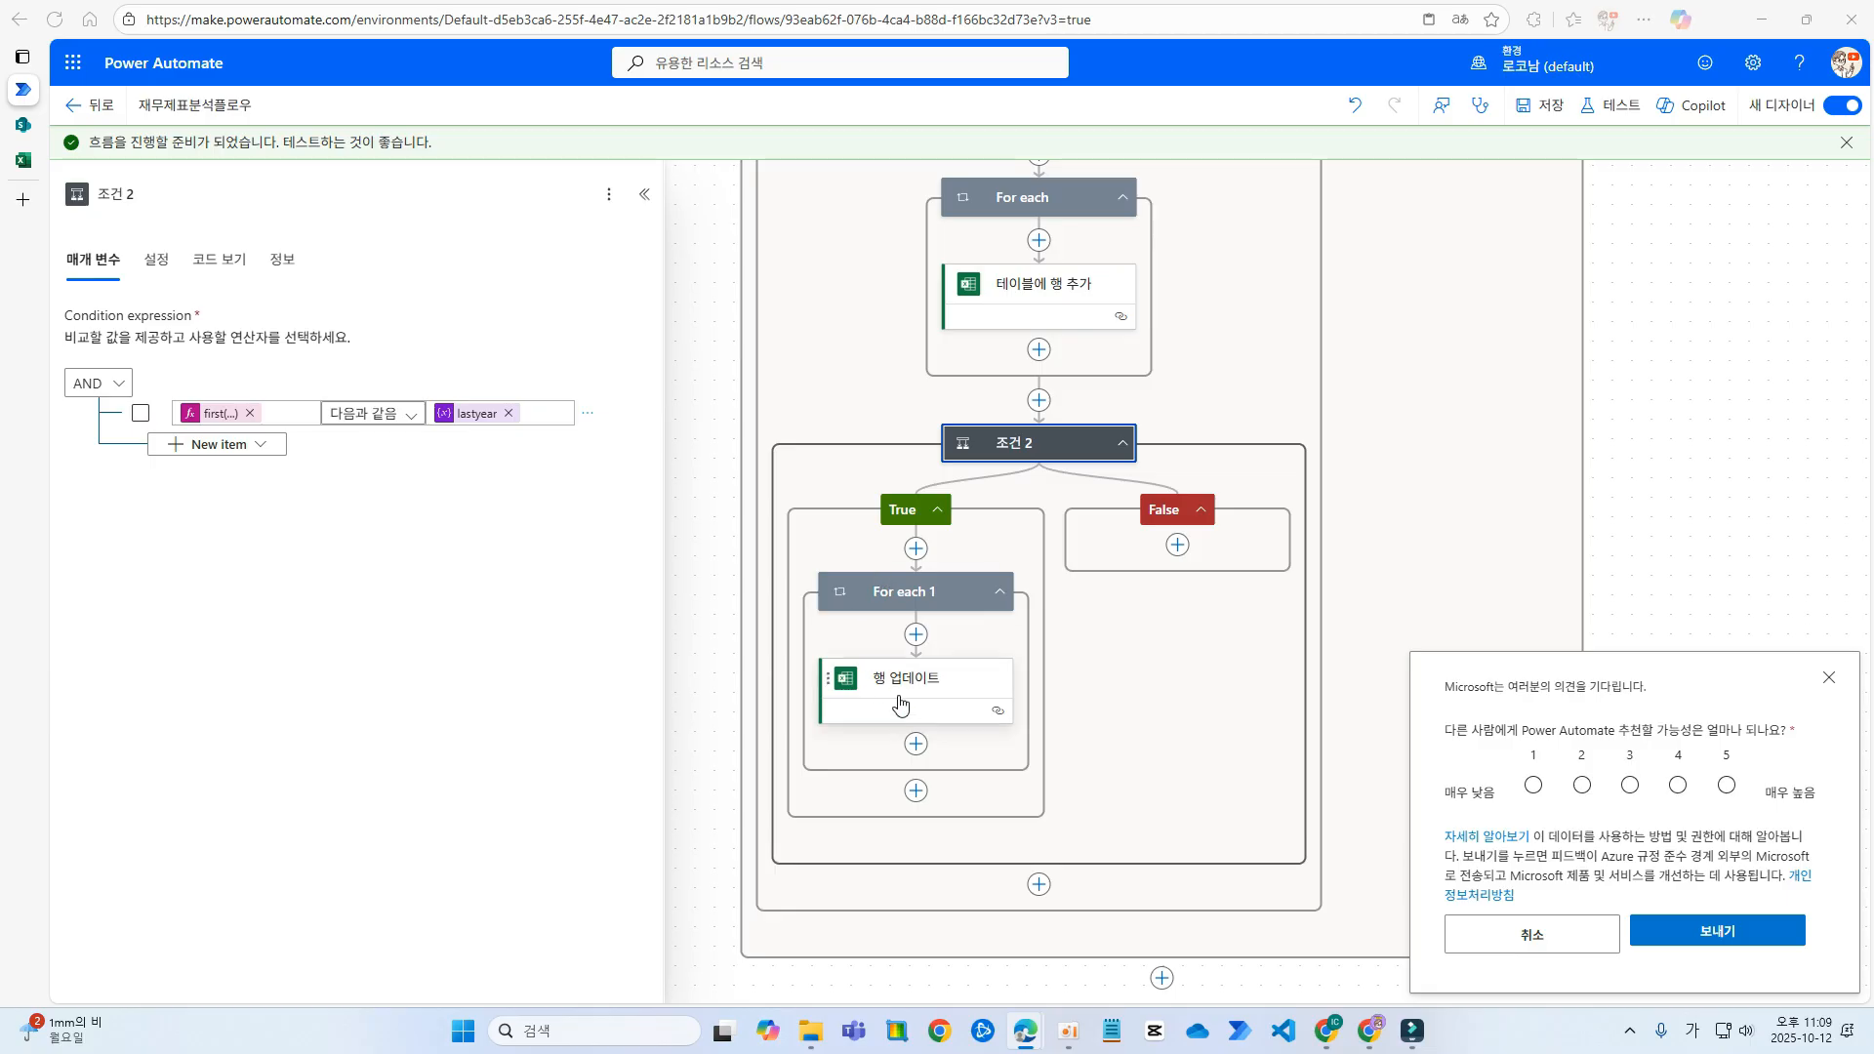
left_click(917, 746)
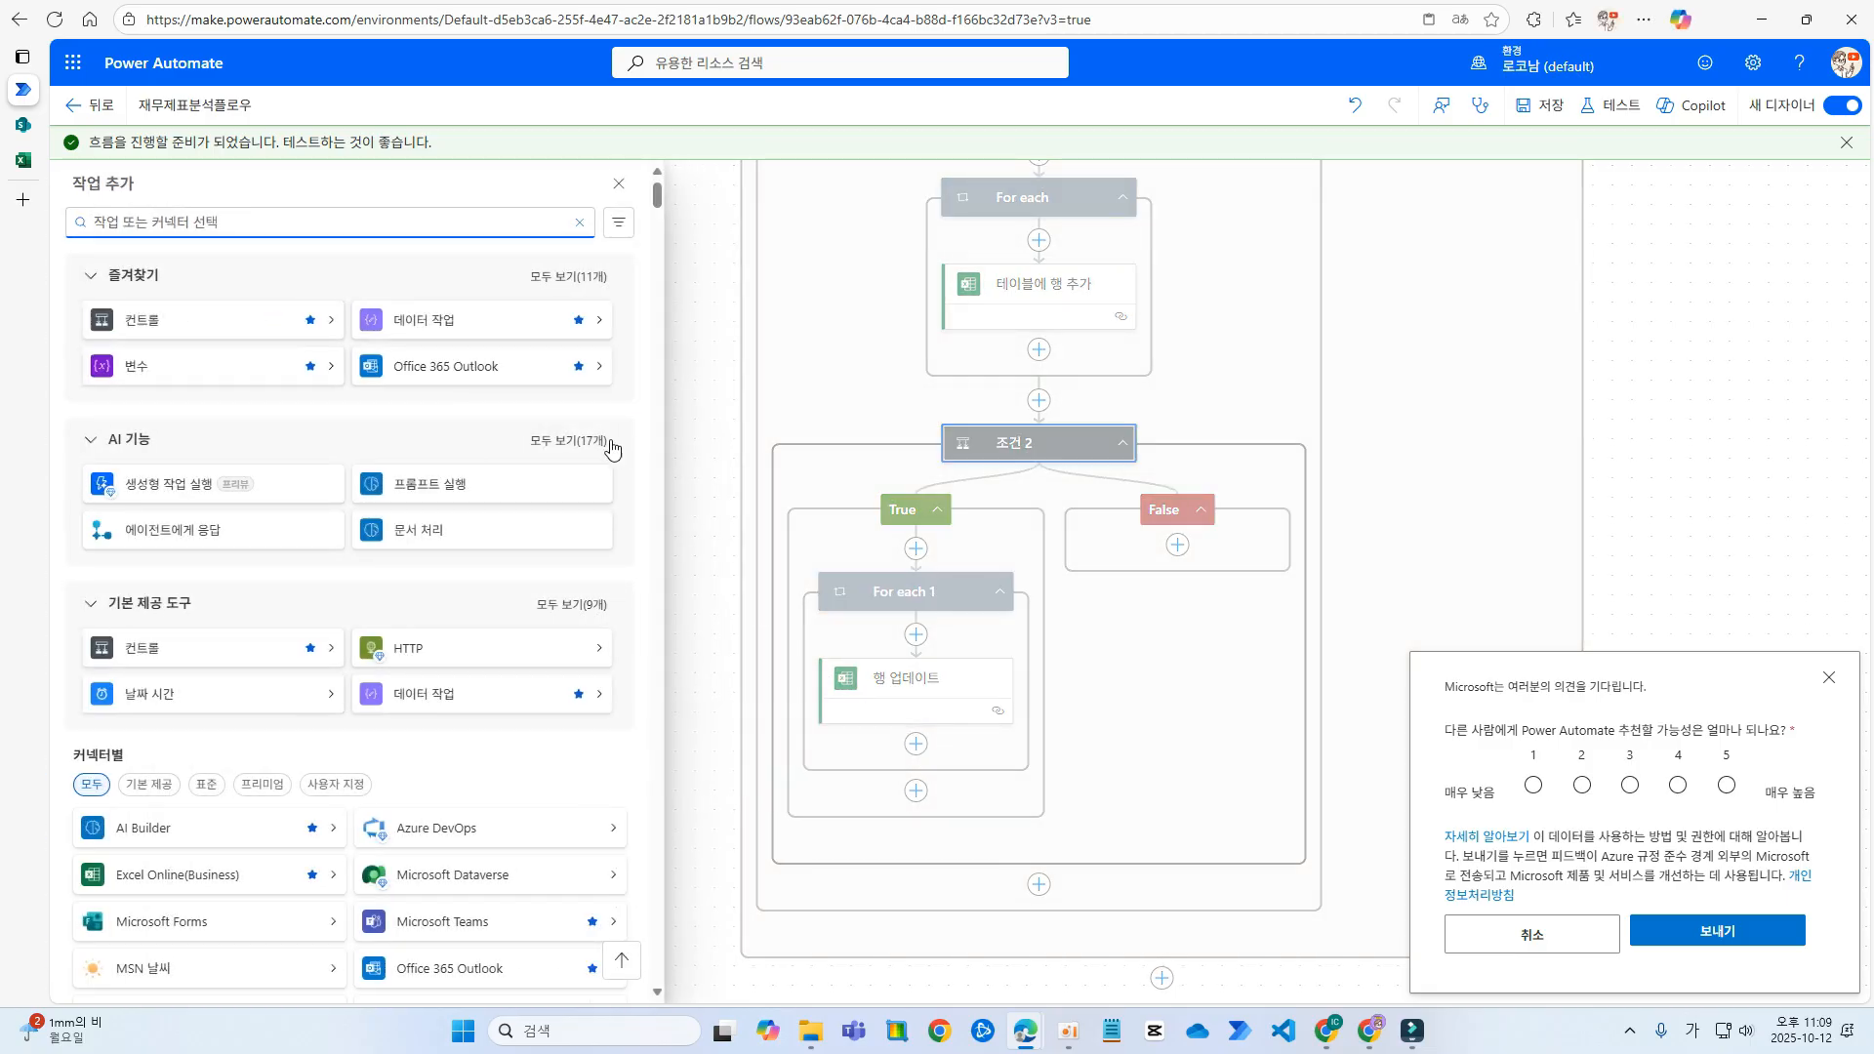
left_click(568, 276)
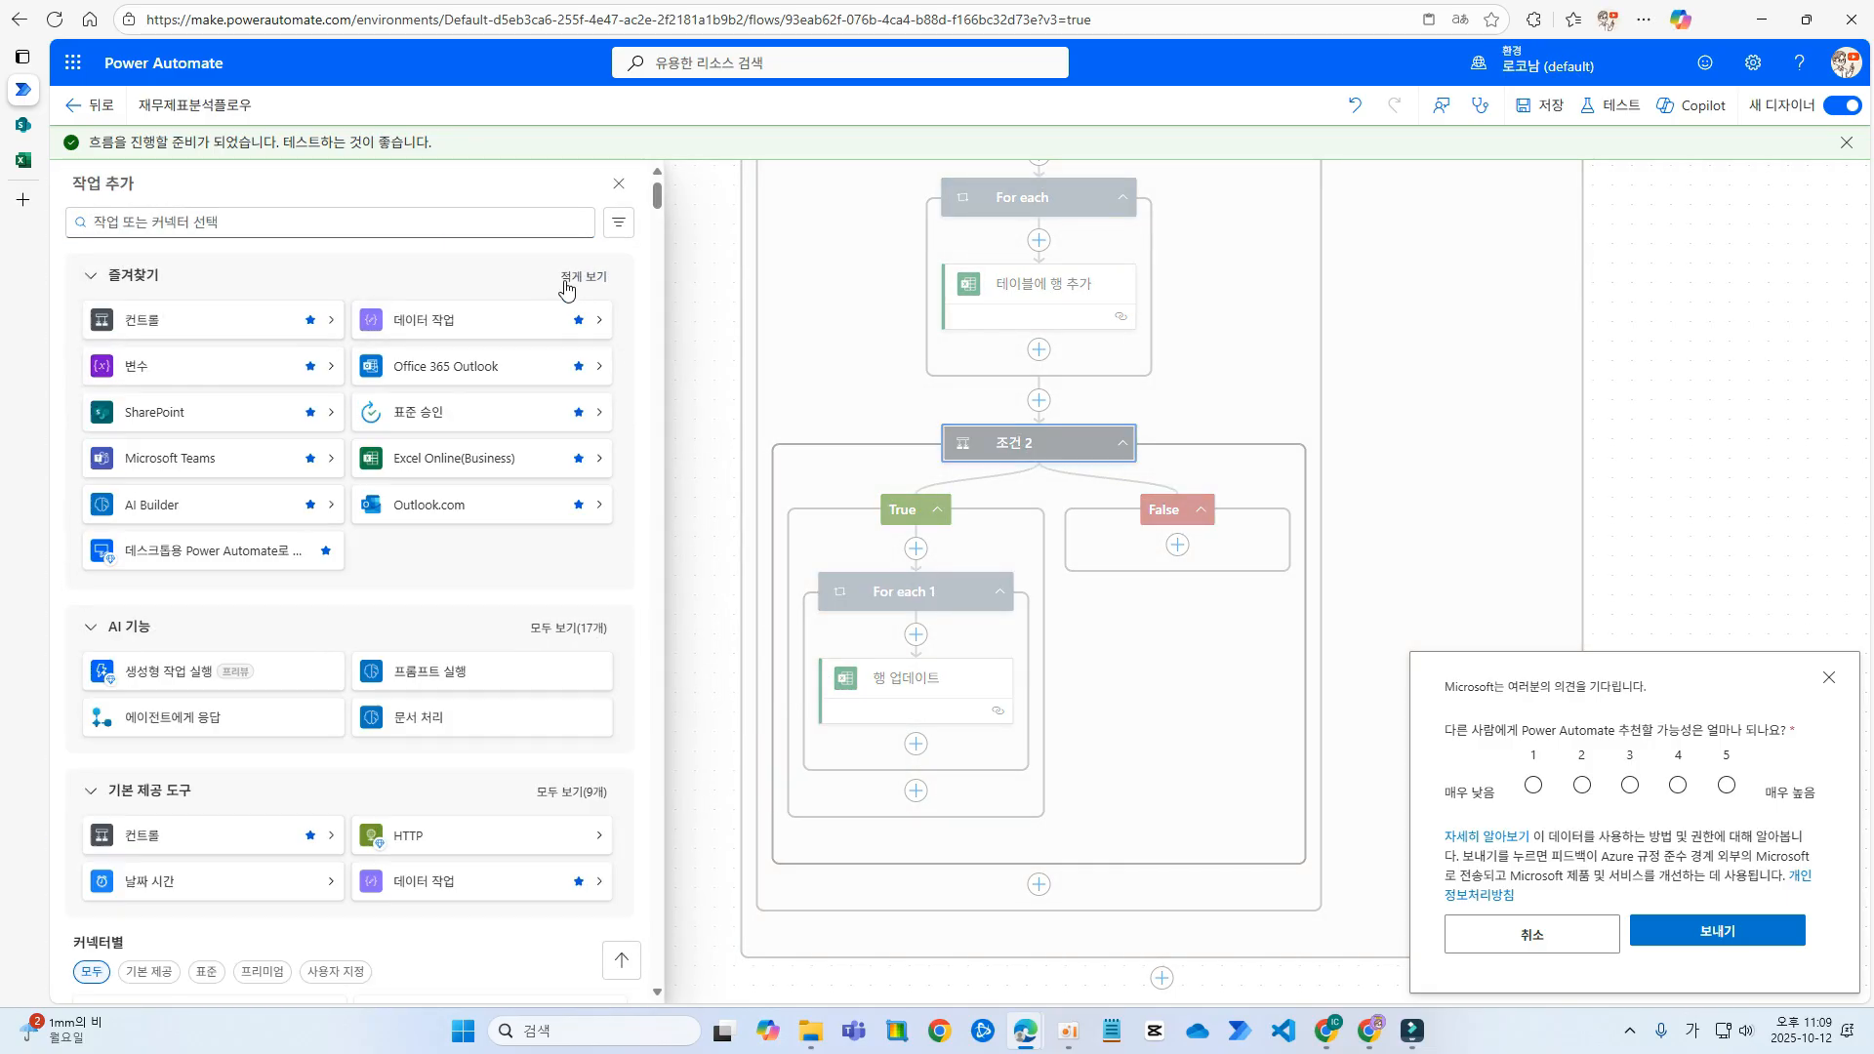
left_click(451, 459)
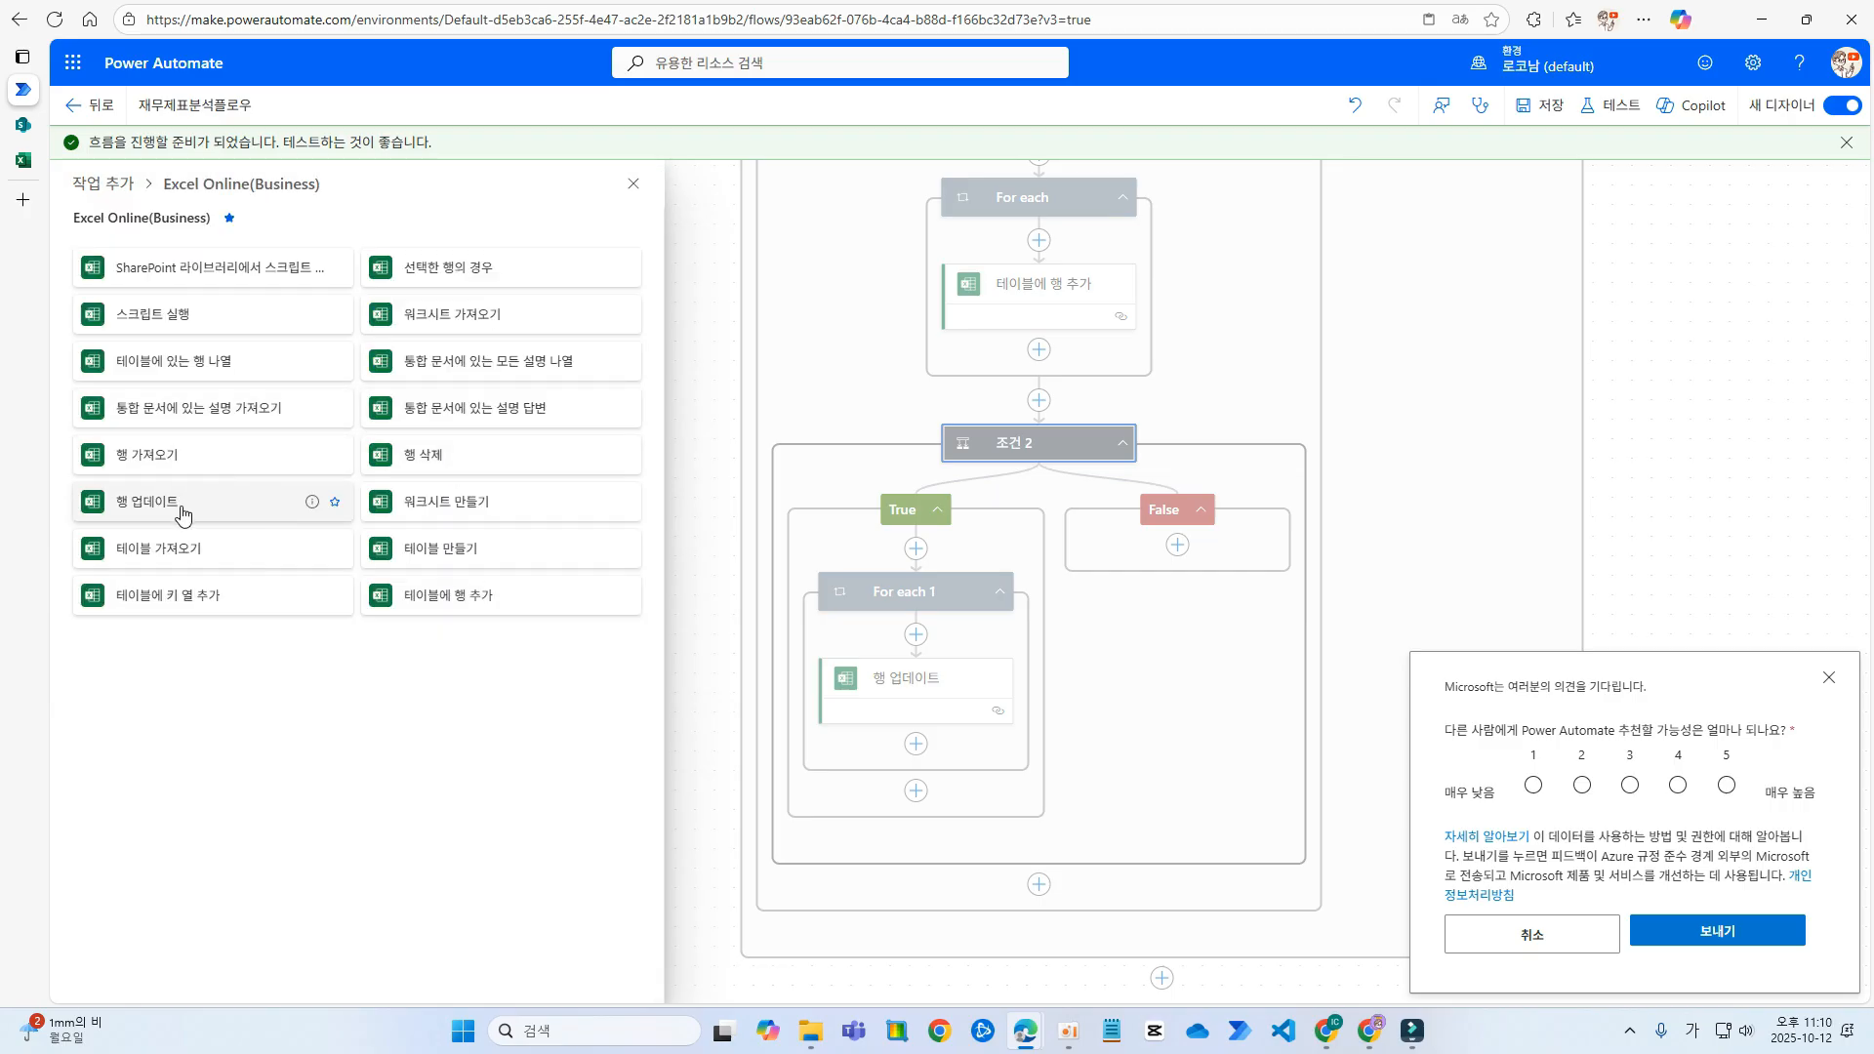
left_click(353, 508)
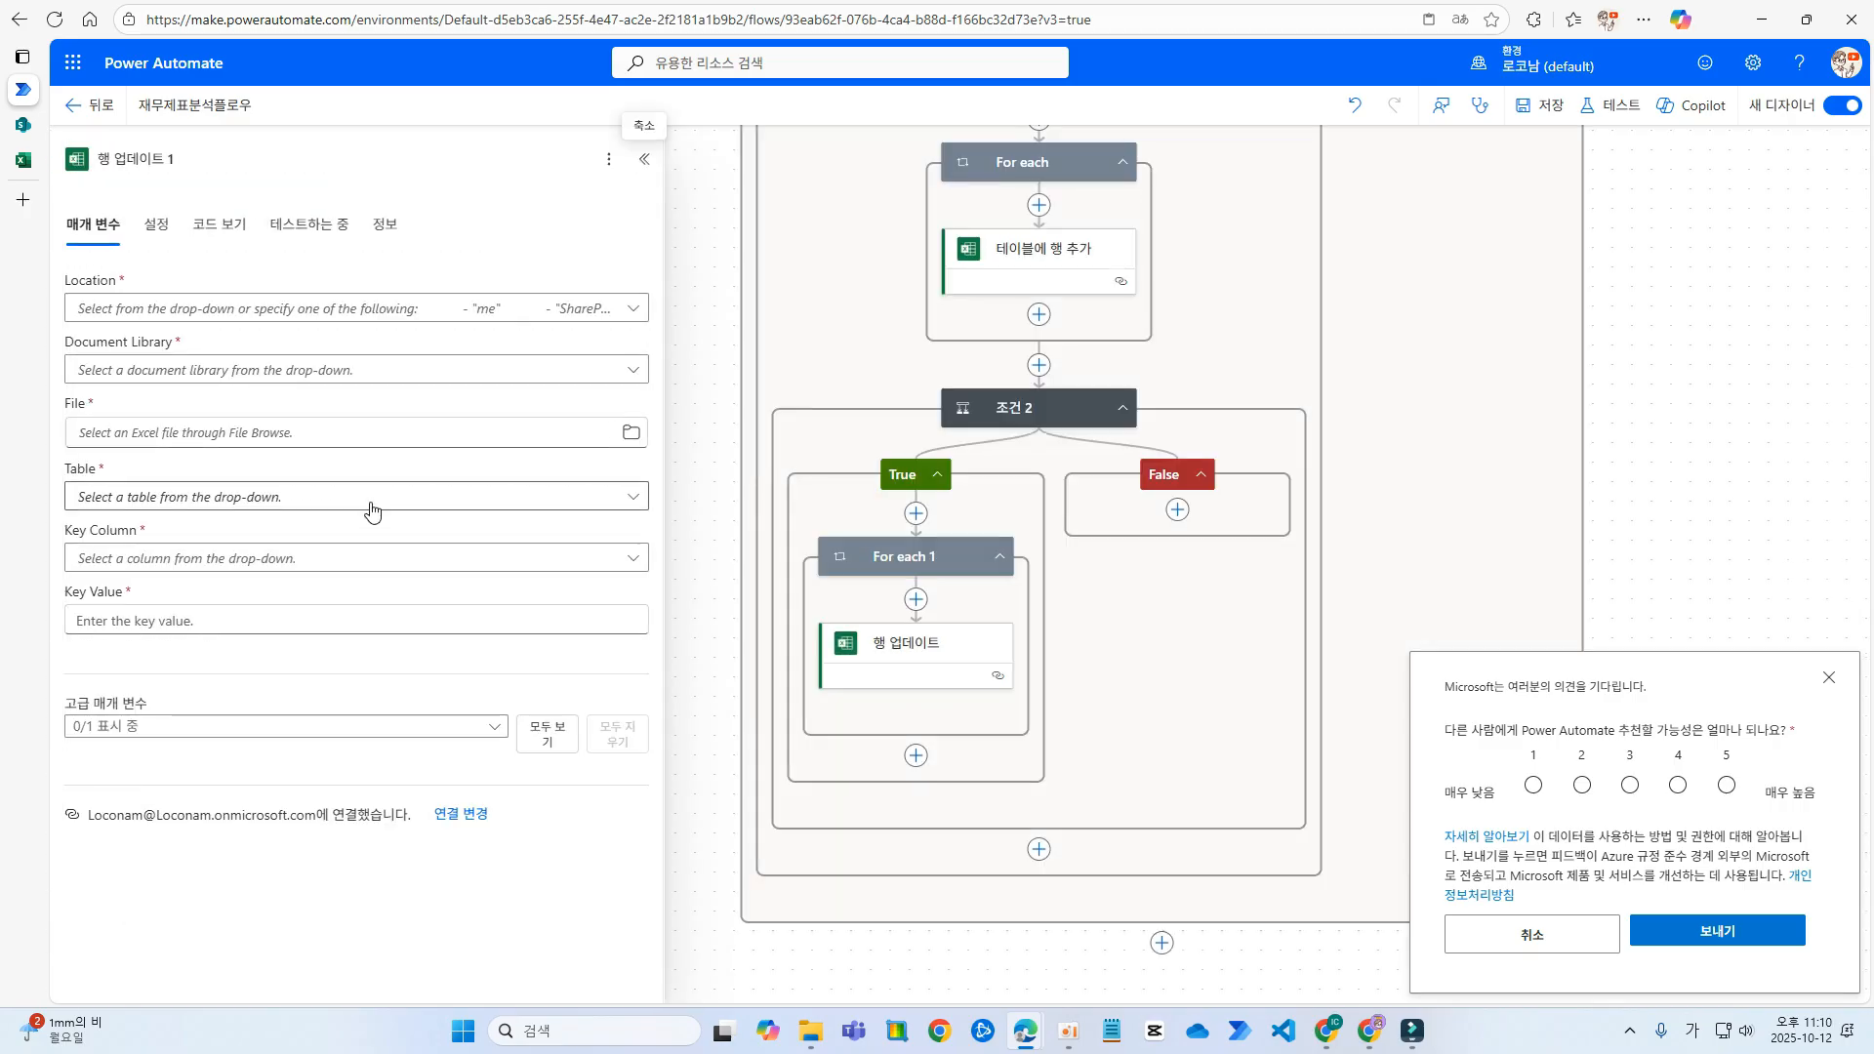
- Point the new 행 업데이트 1 action to SharePoint Site - 로코남, the samplefile library and the body/Id file value
left_click(349, 315)
left_click(777, 697)
left_click(346, 369)
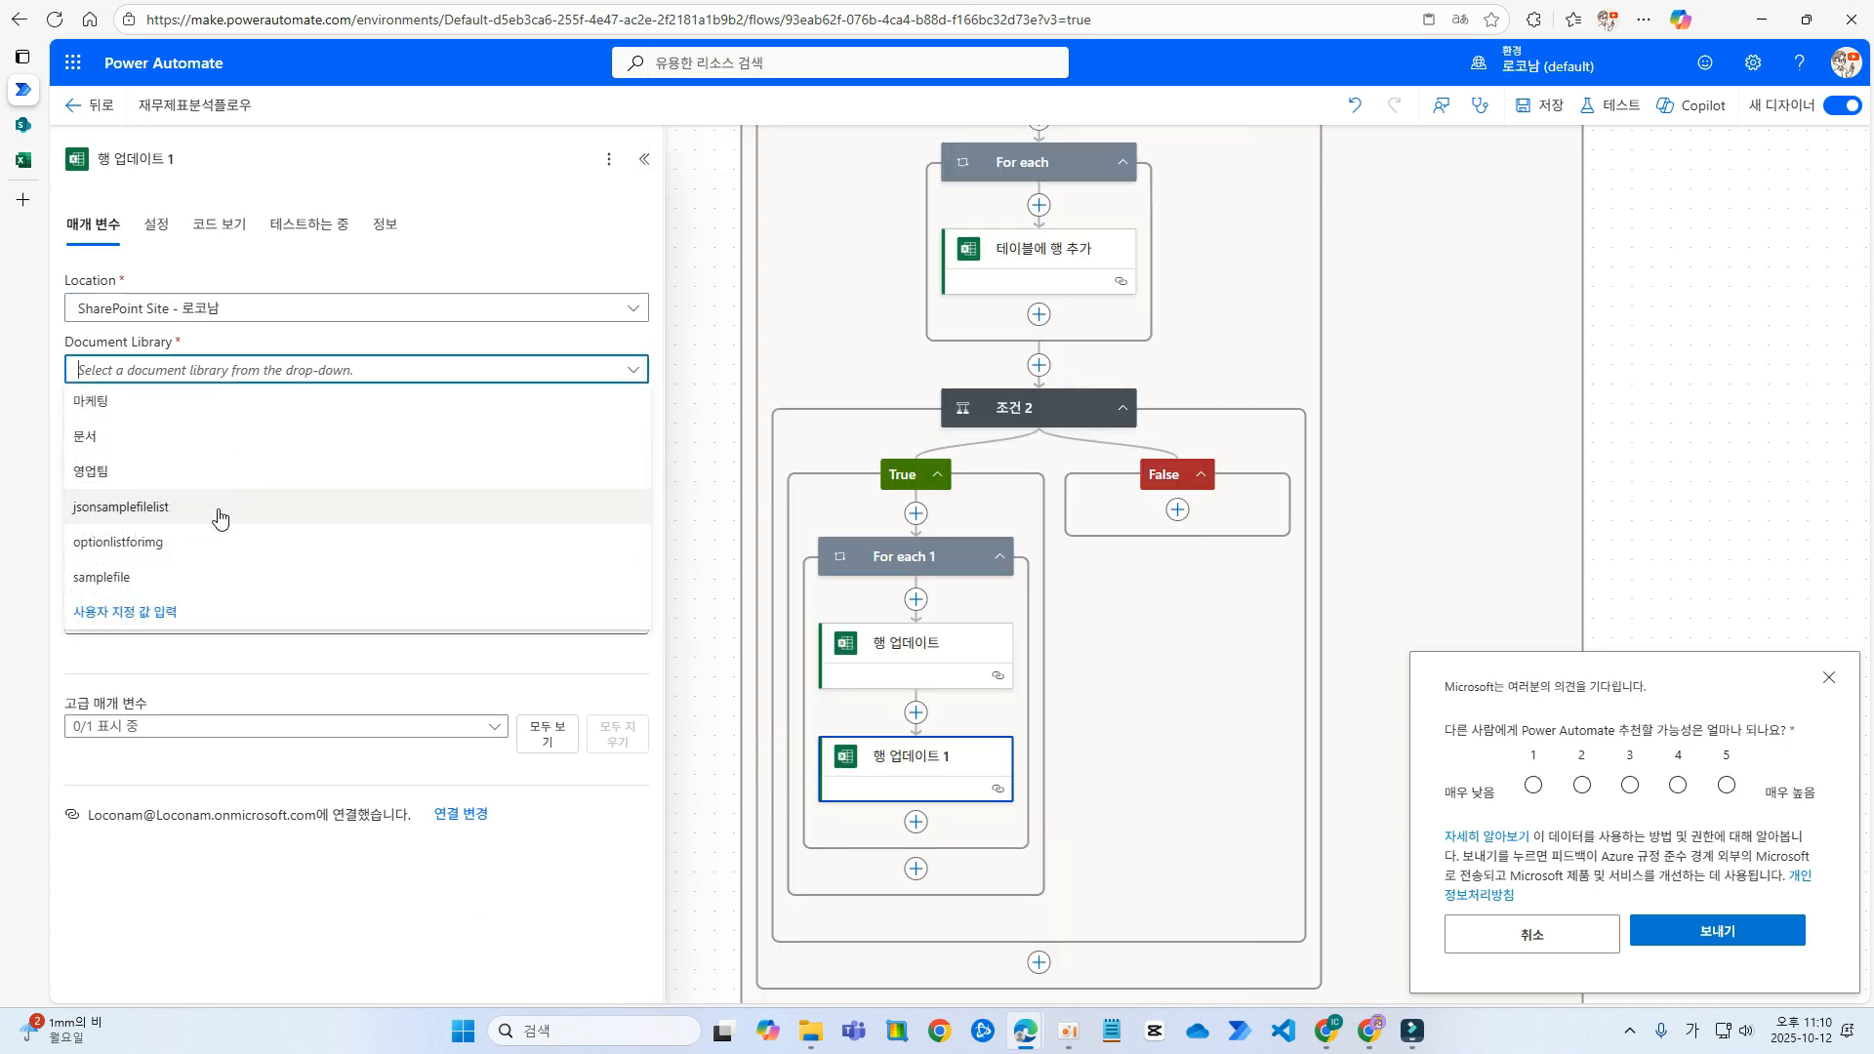
left_click(127, 581)
left_click(318, 436)
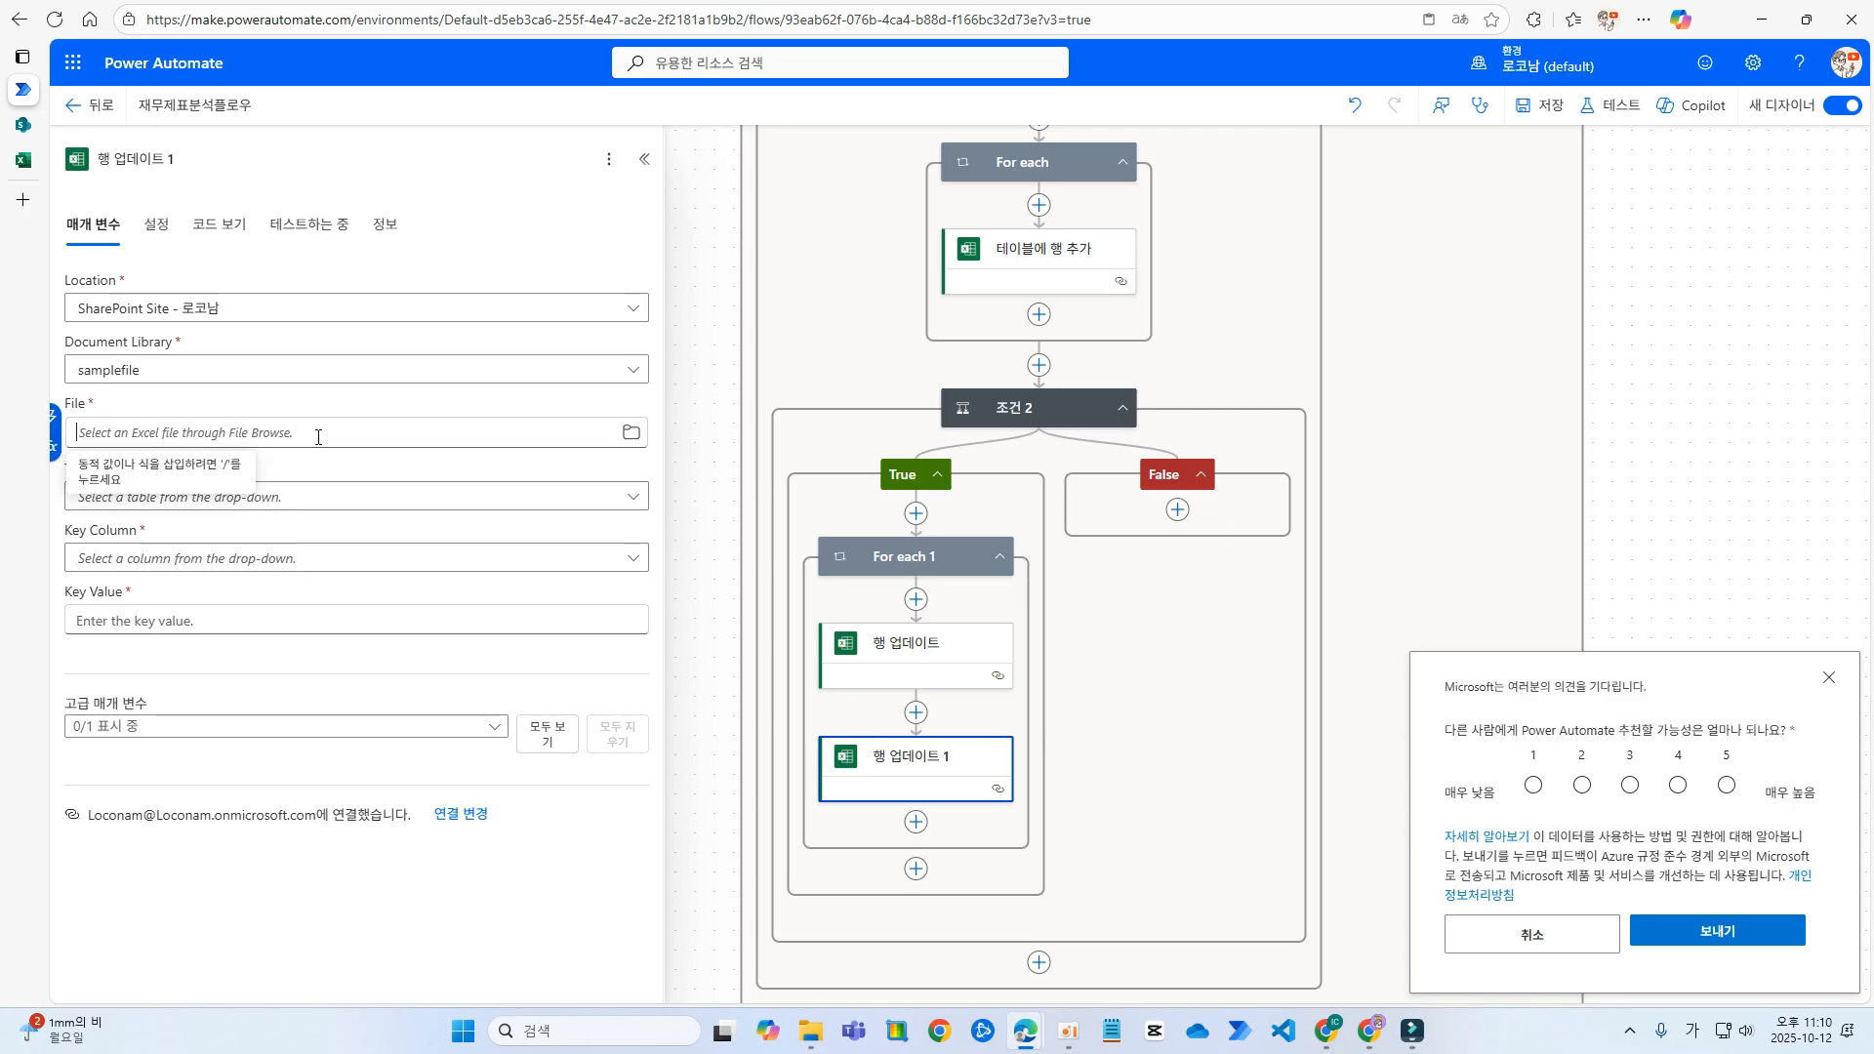
left_click(55, 418)
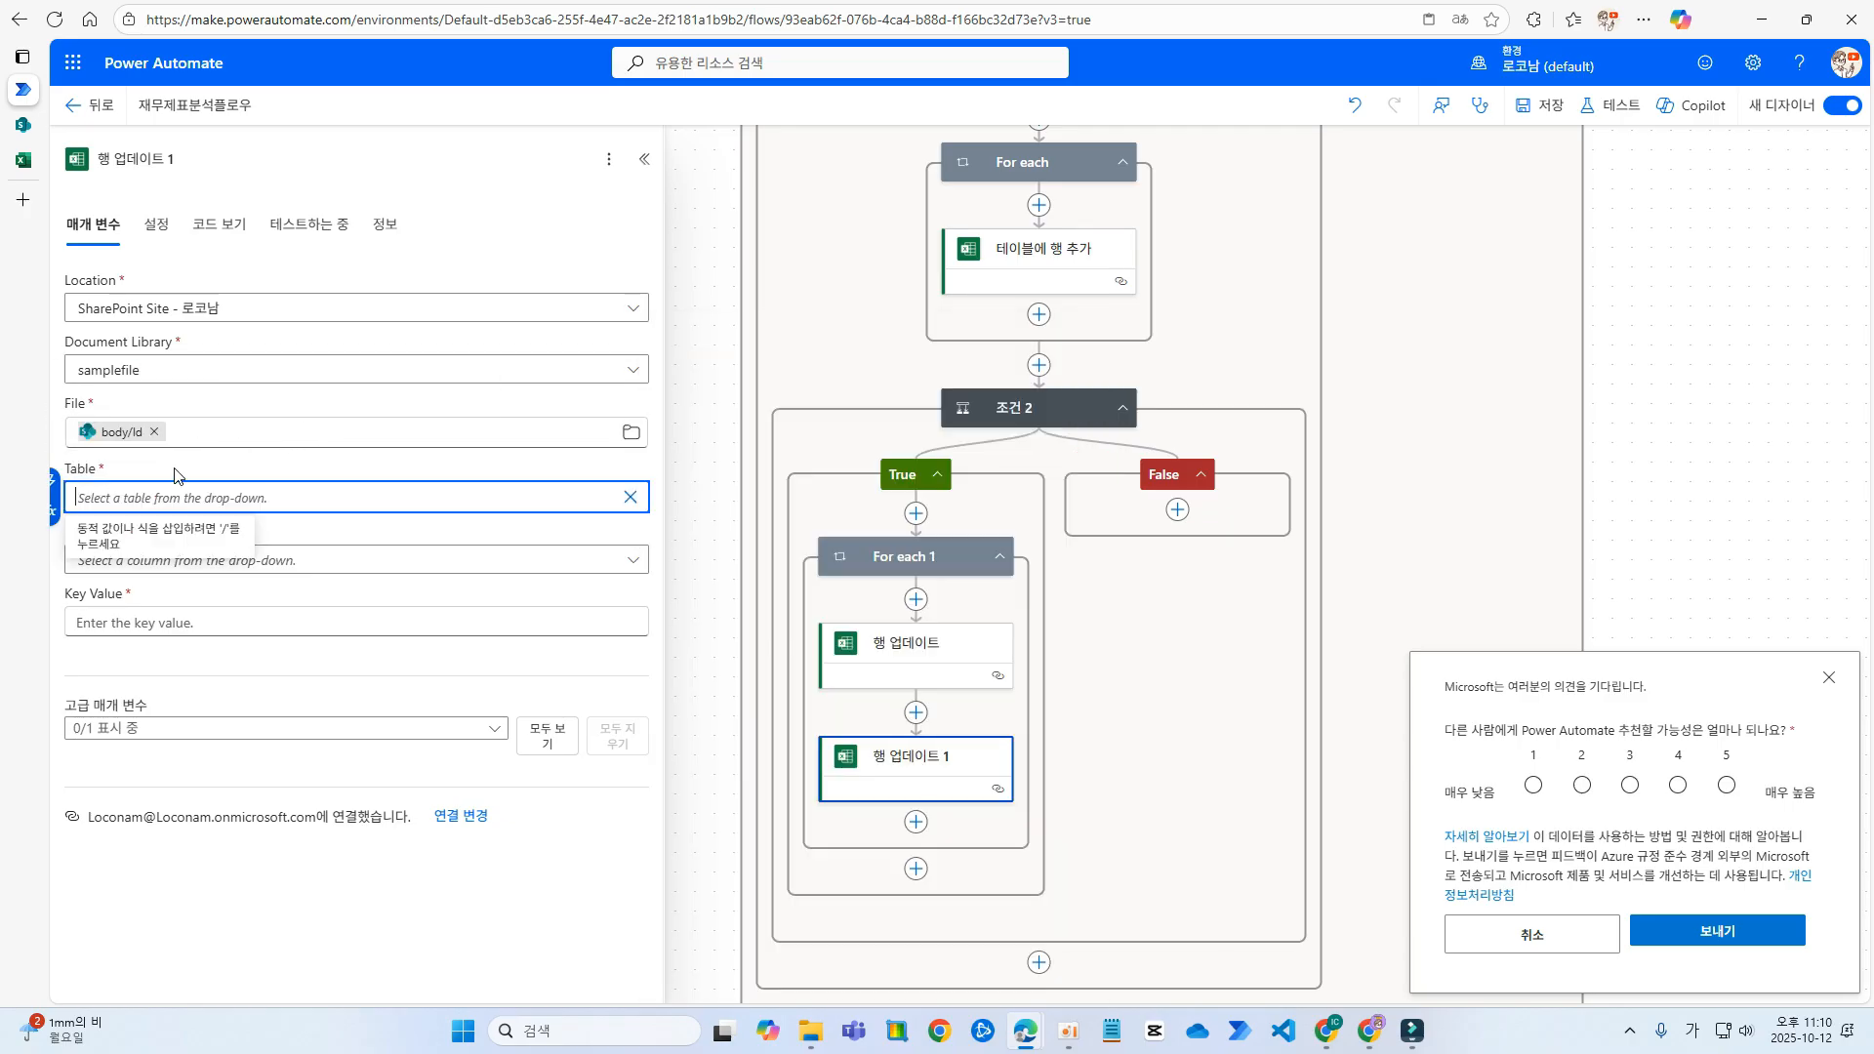
- Enter table as the custom table name and idc as the custom key column of 행 업데이트 1
type("ㅅㅁ")
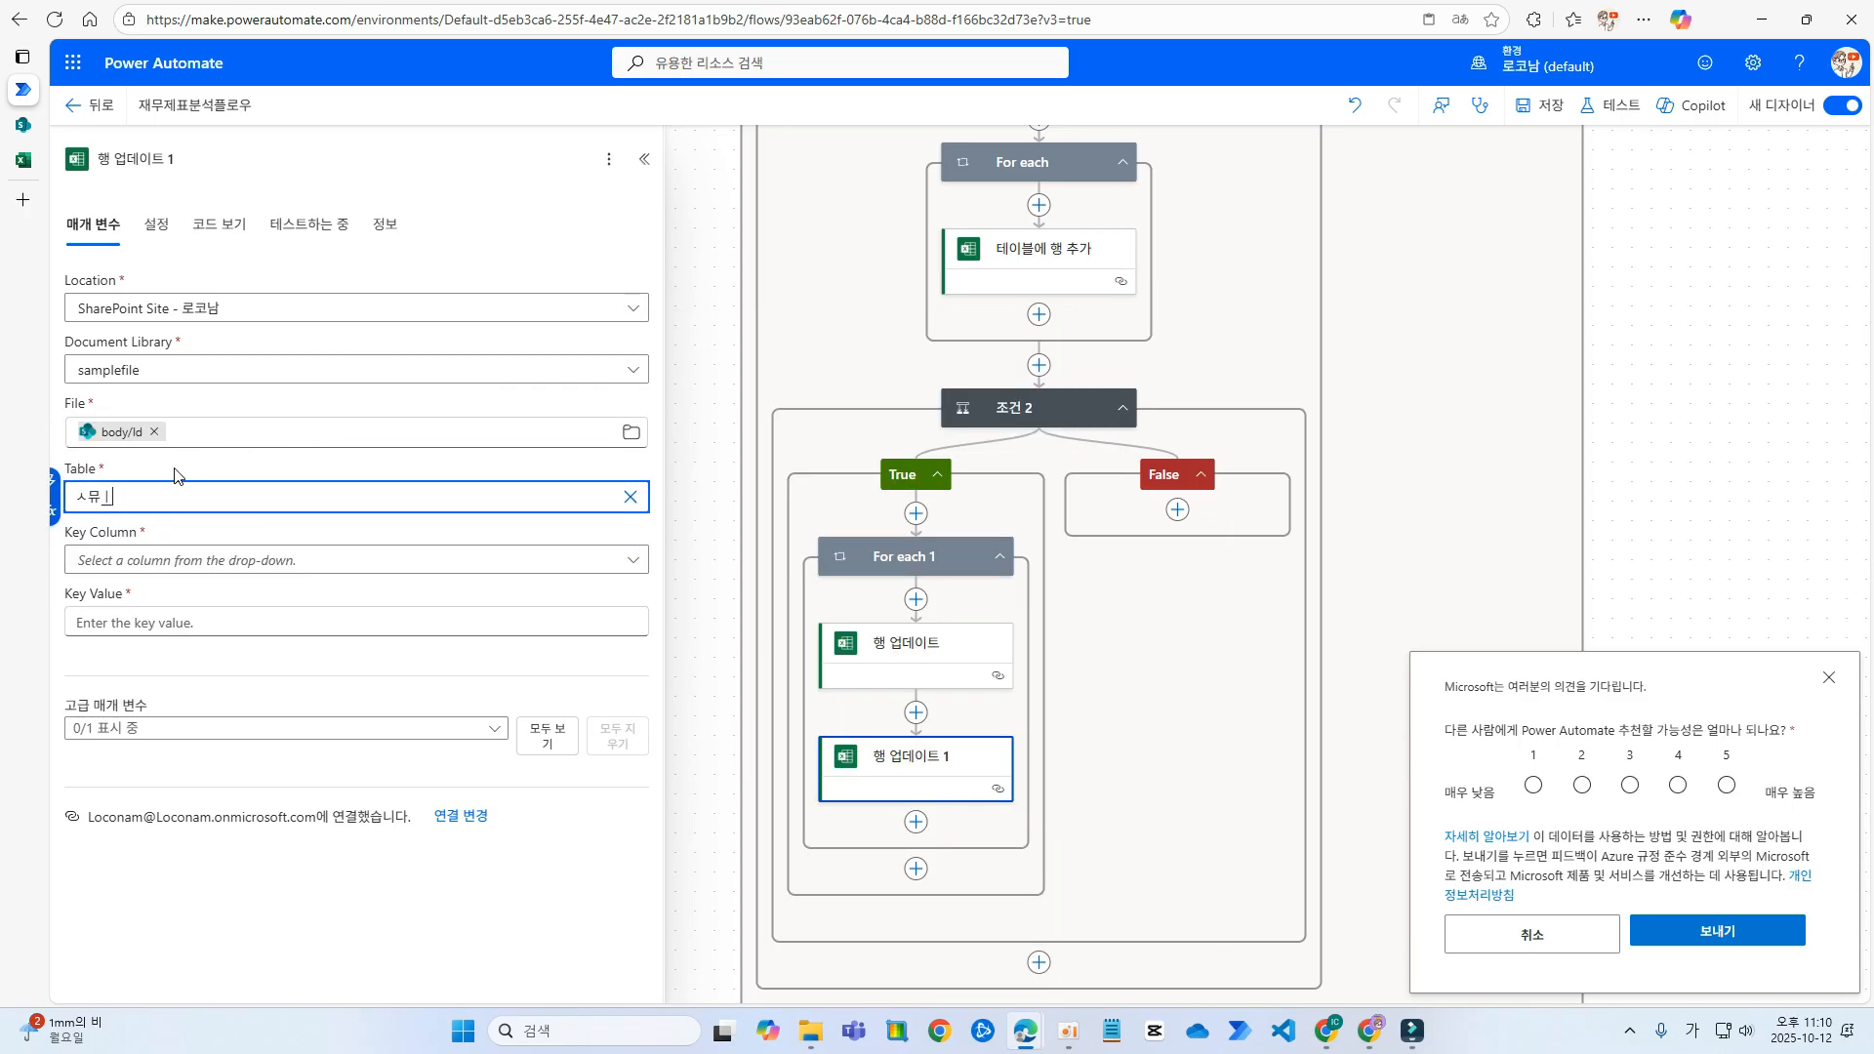
key("BackSpace")
key("Hangul")
type("table")
key("Tab")
type("i")
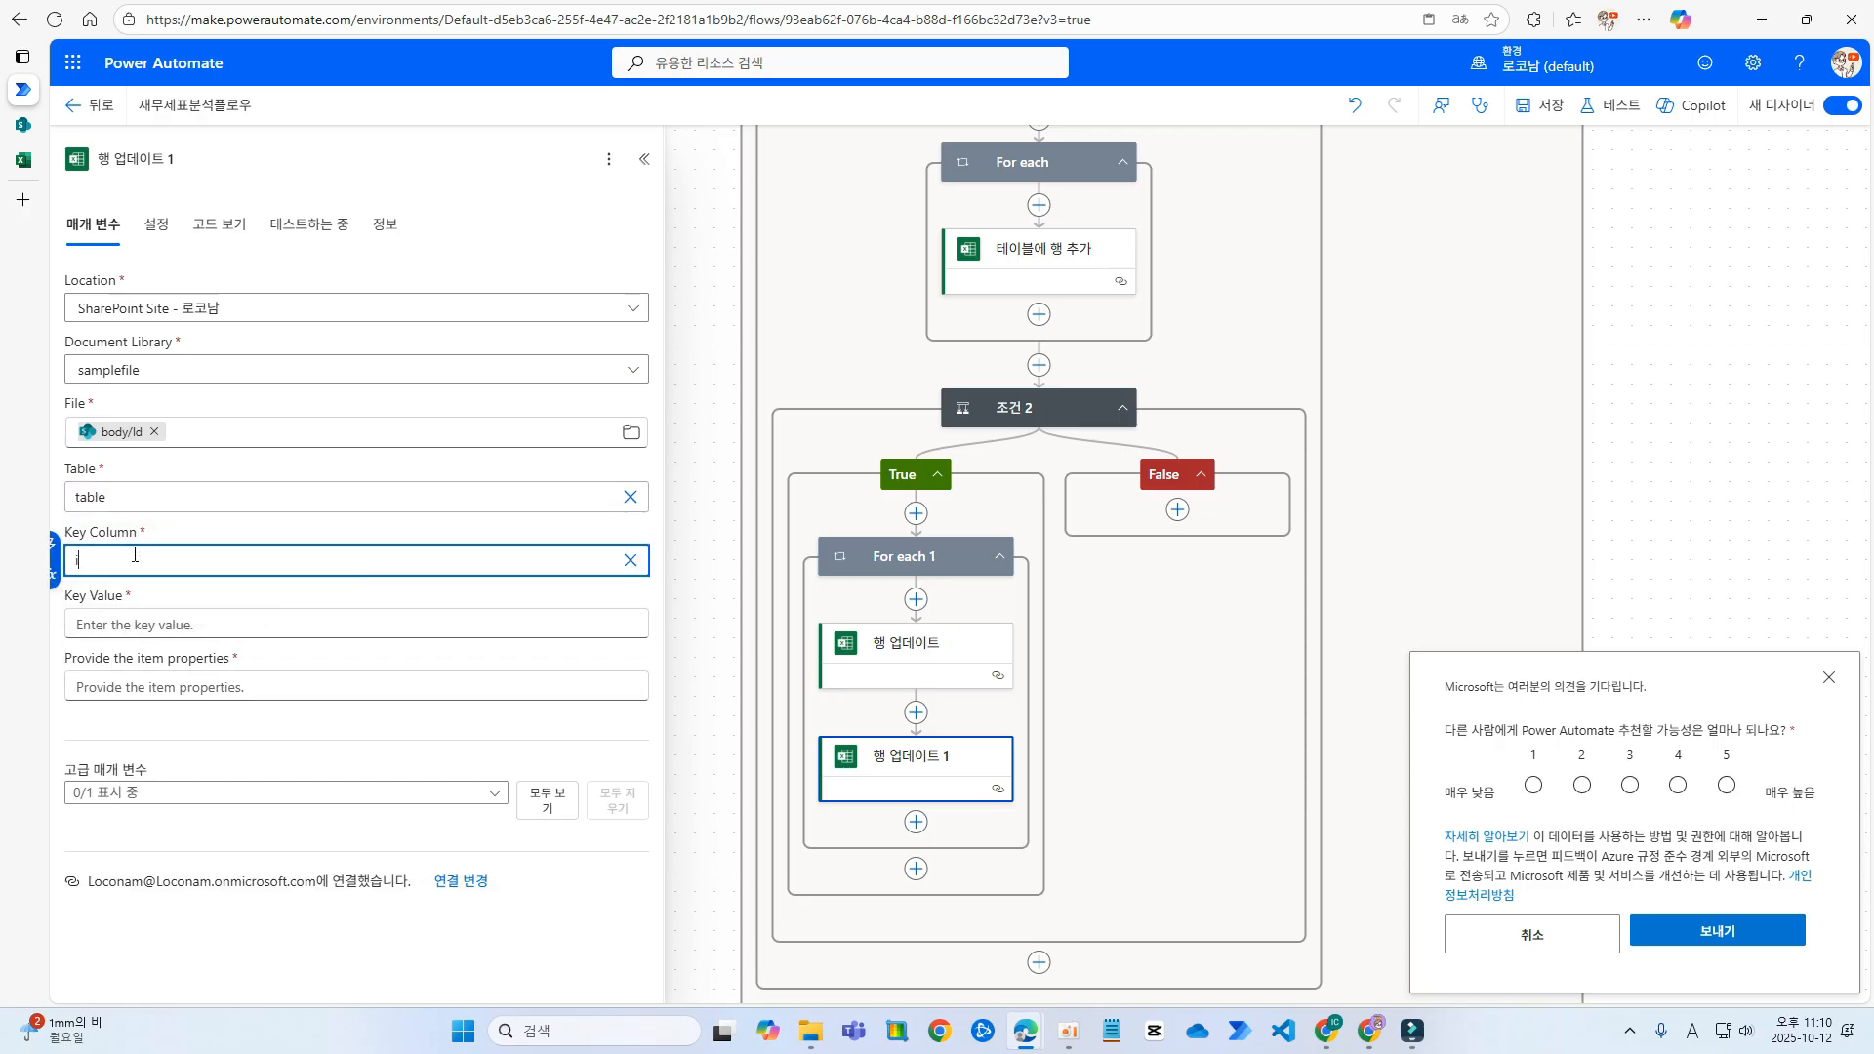
type("dc")
- Set the key value of 행 업데이트 1 to the expression concat(items('For_each_2')['div'],items('For_each_2')['code'])
left_click(128, 634)
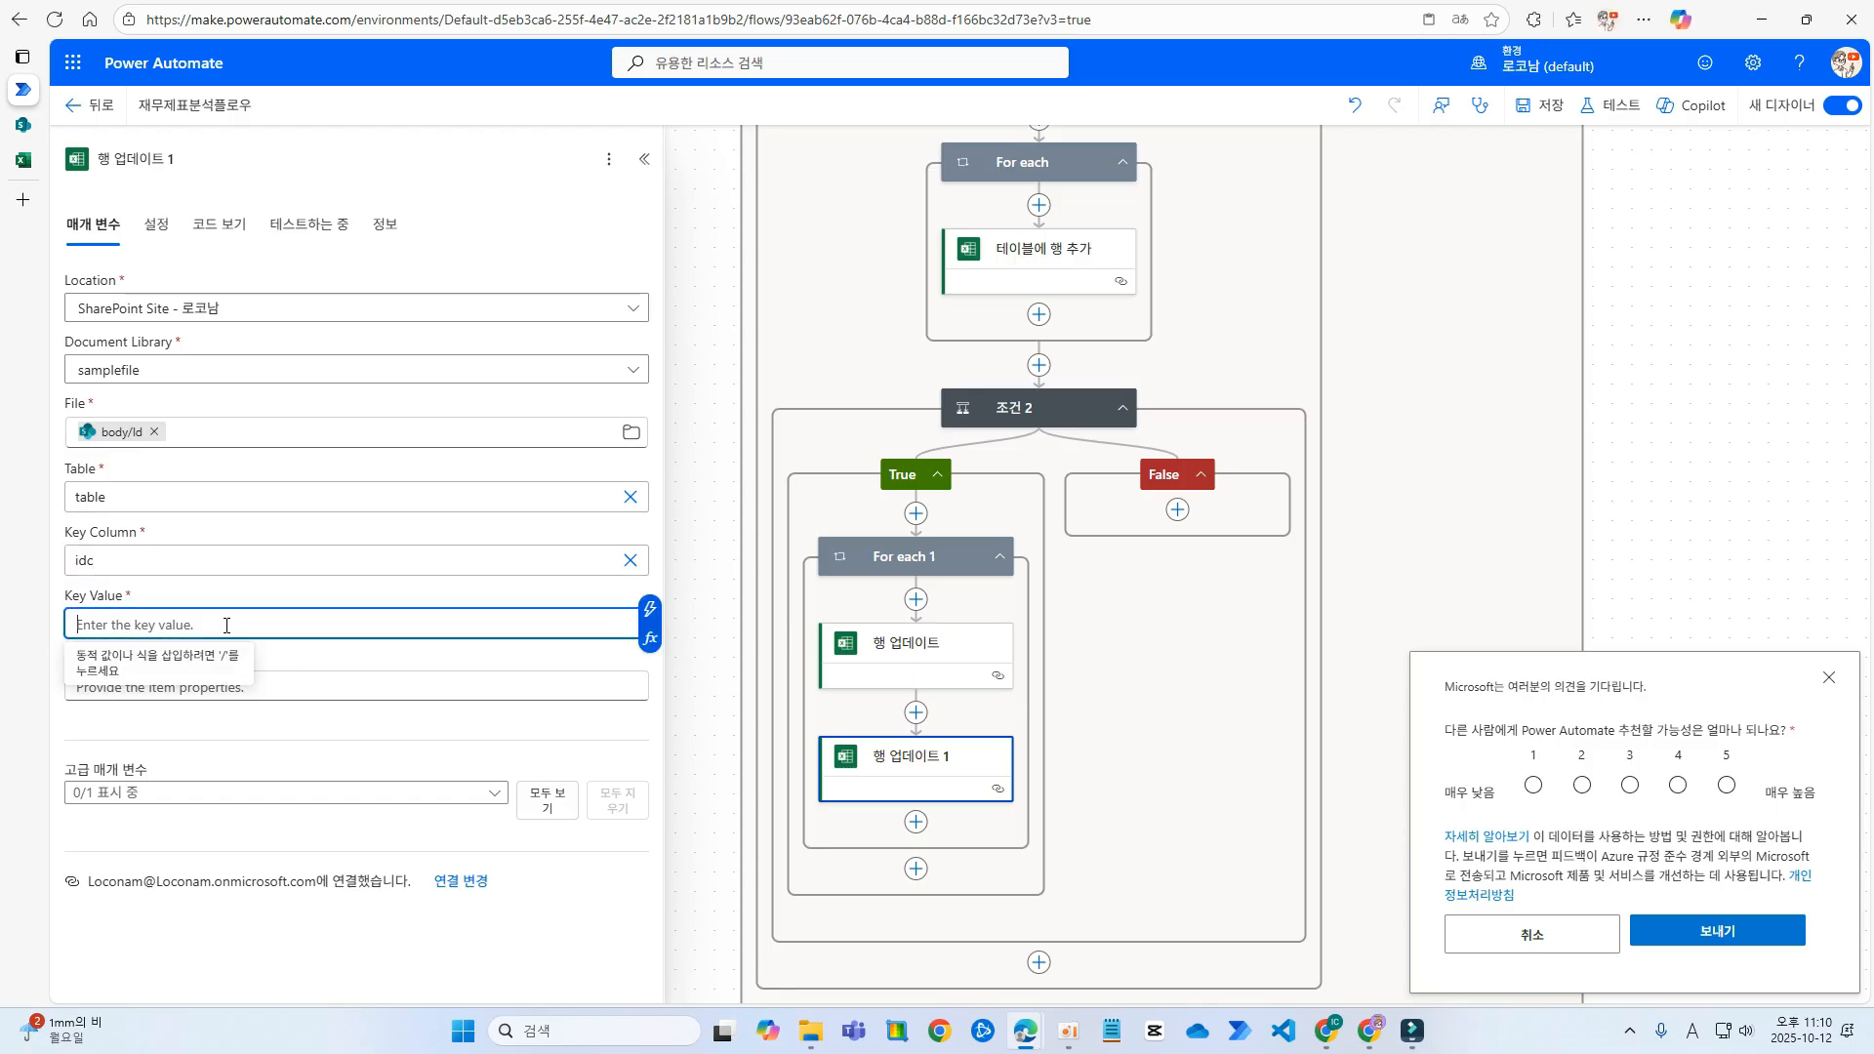
left_click(650, 638)
type("concat(")
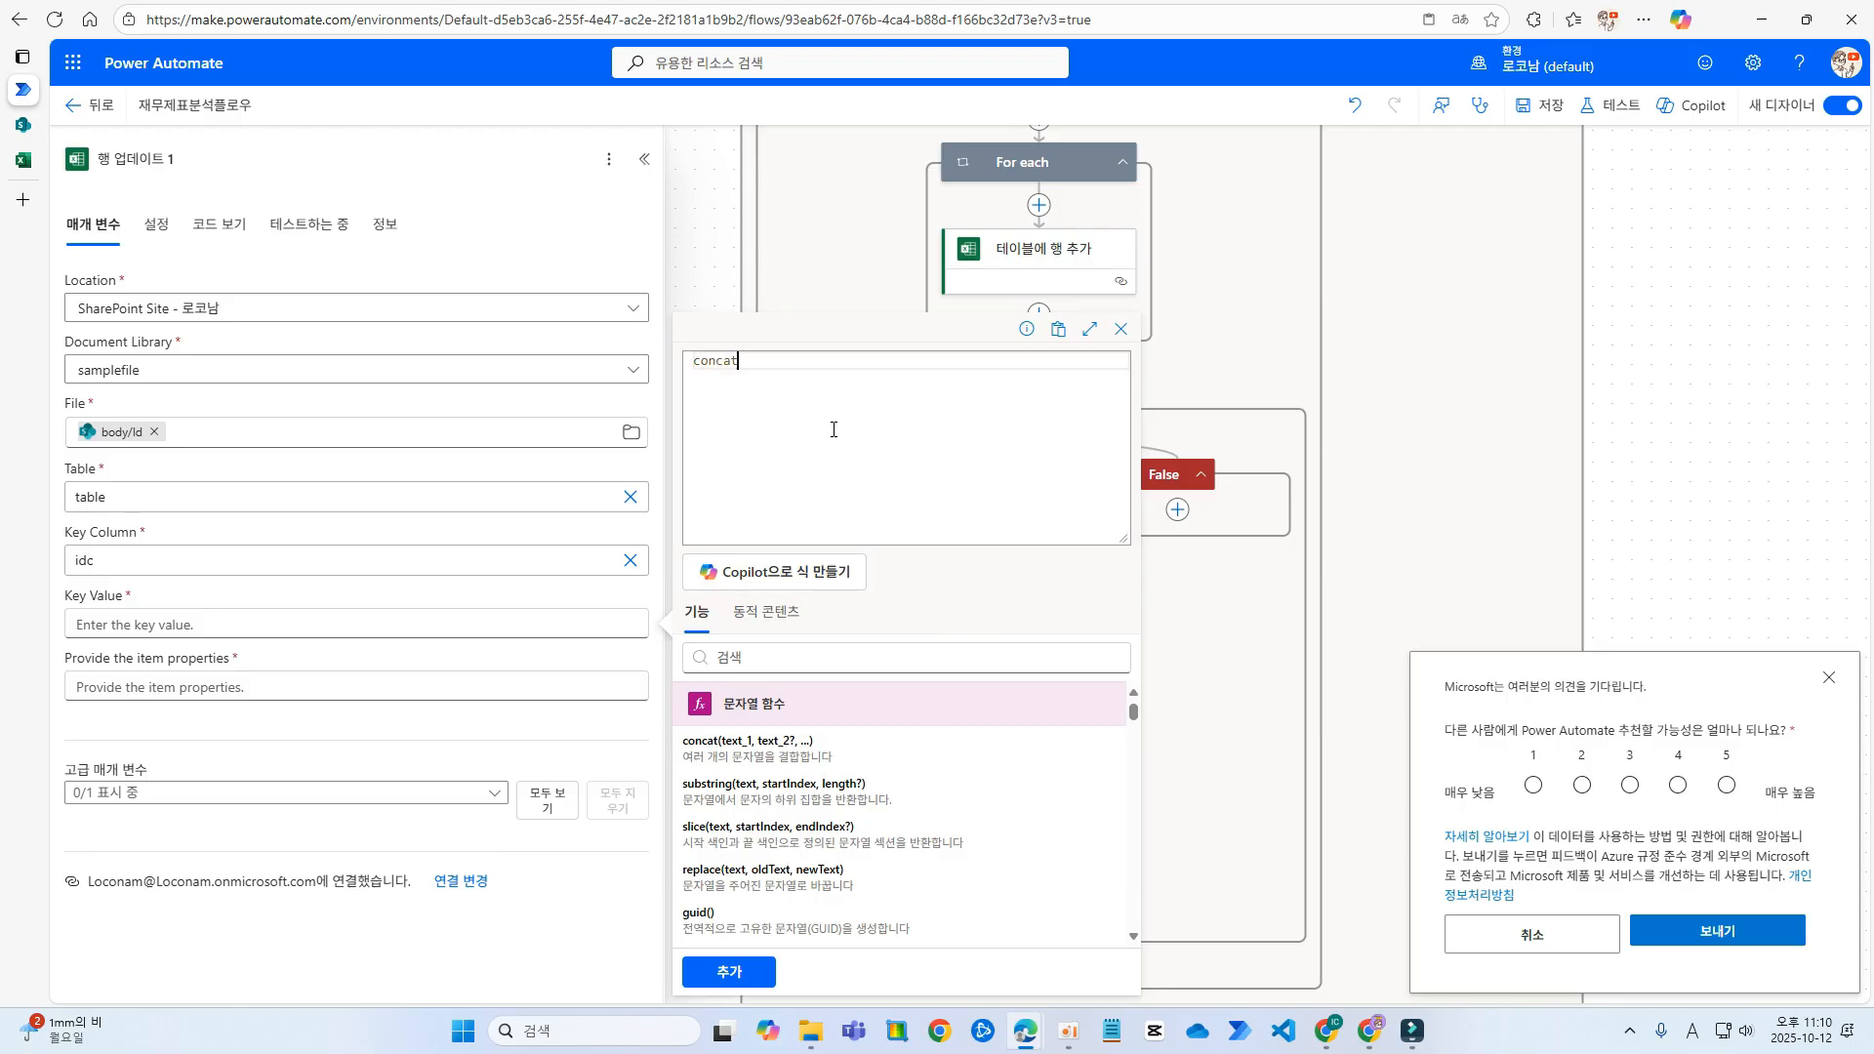
left_click(749, 618)
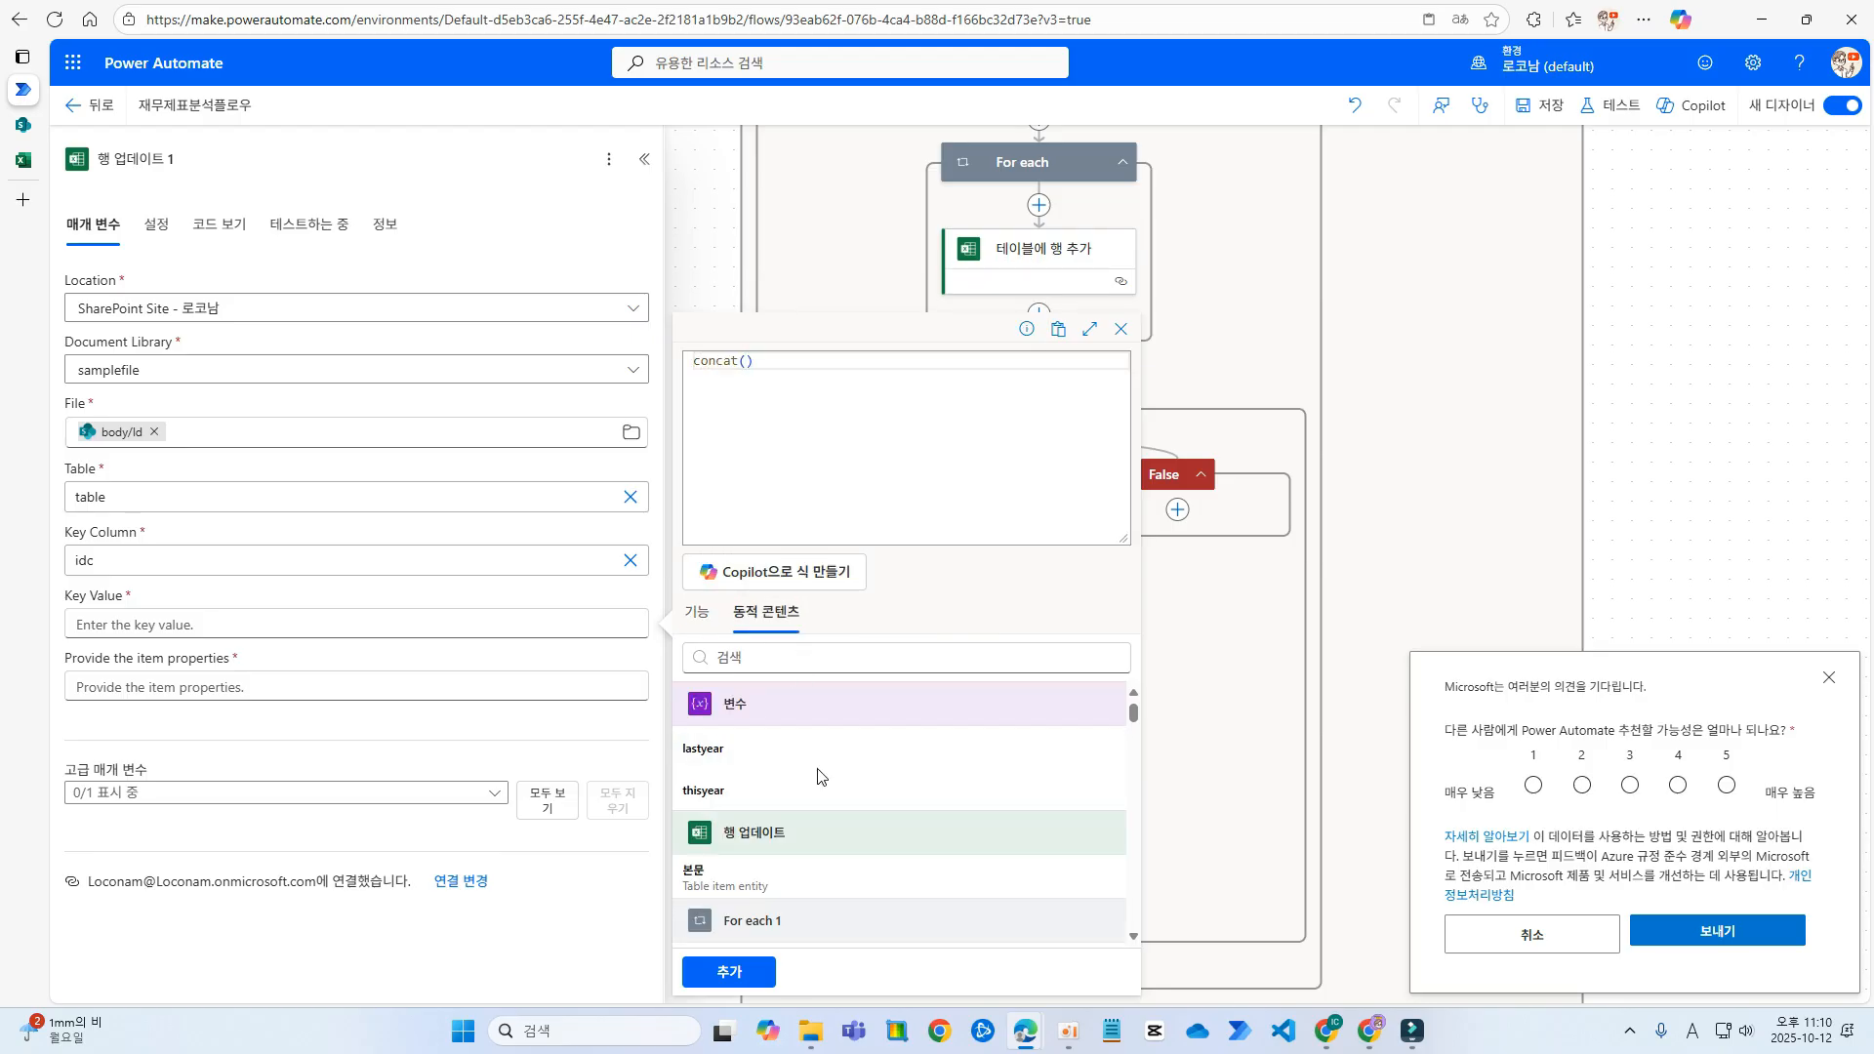
scroll(771, 781, "down", 3)
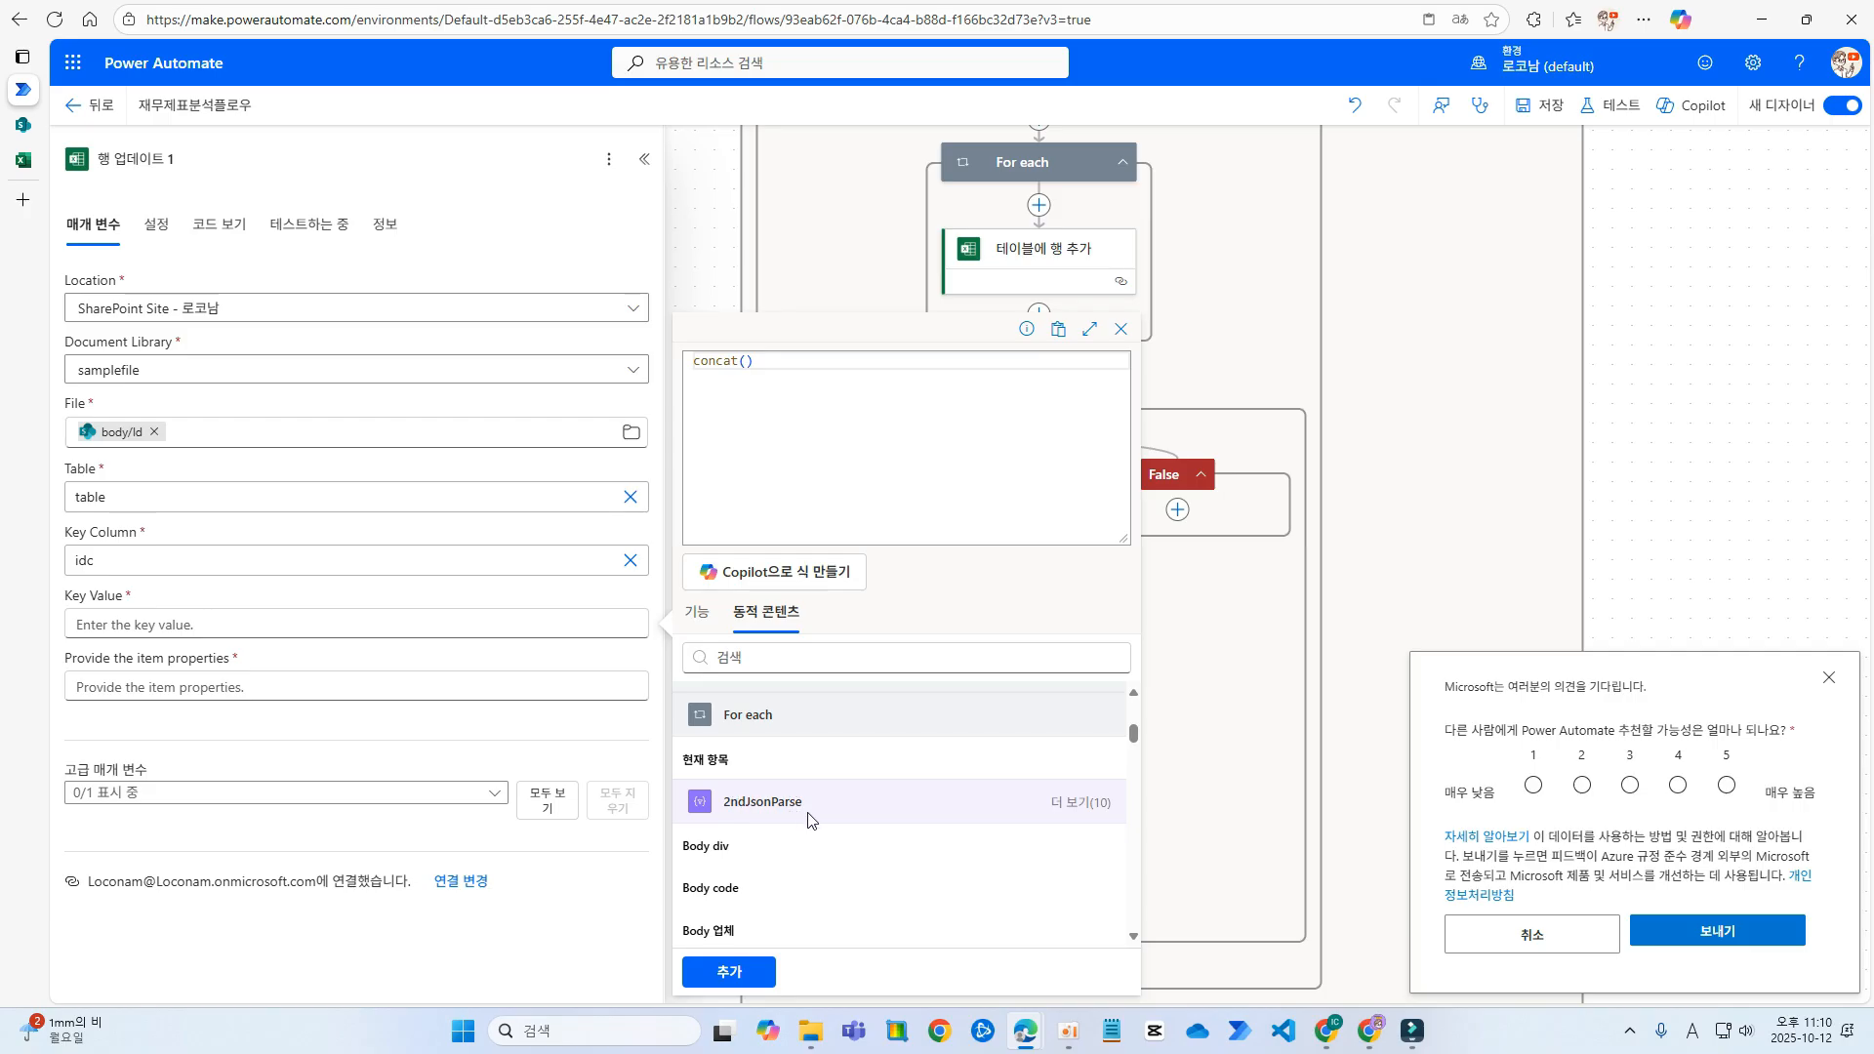
left_click(736, 849)
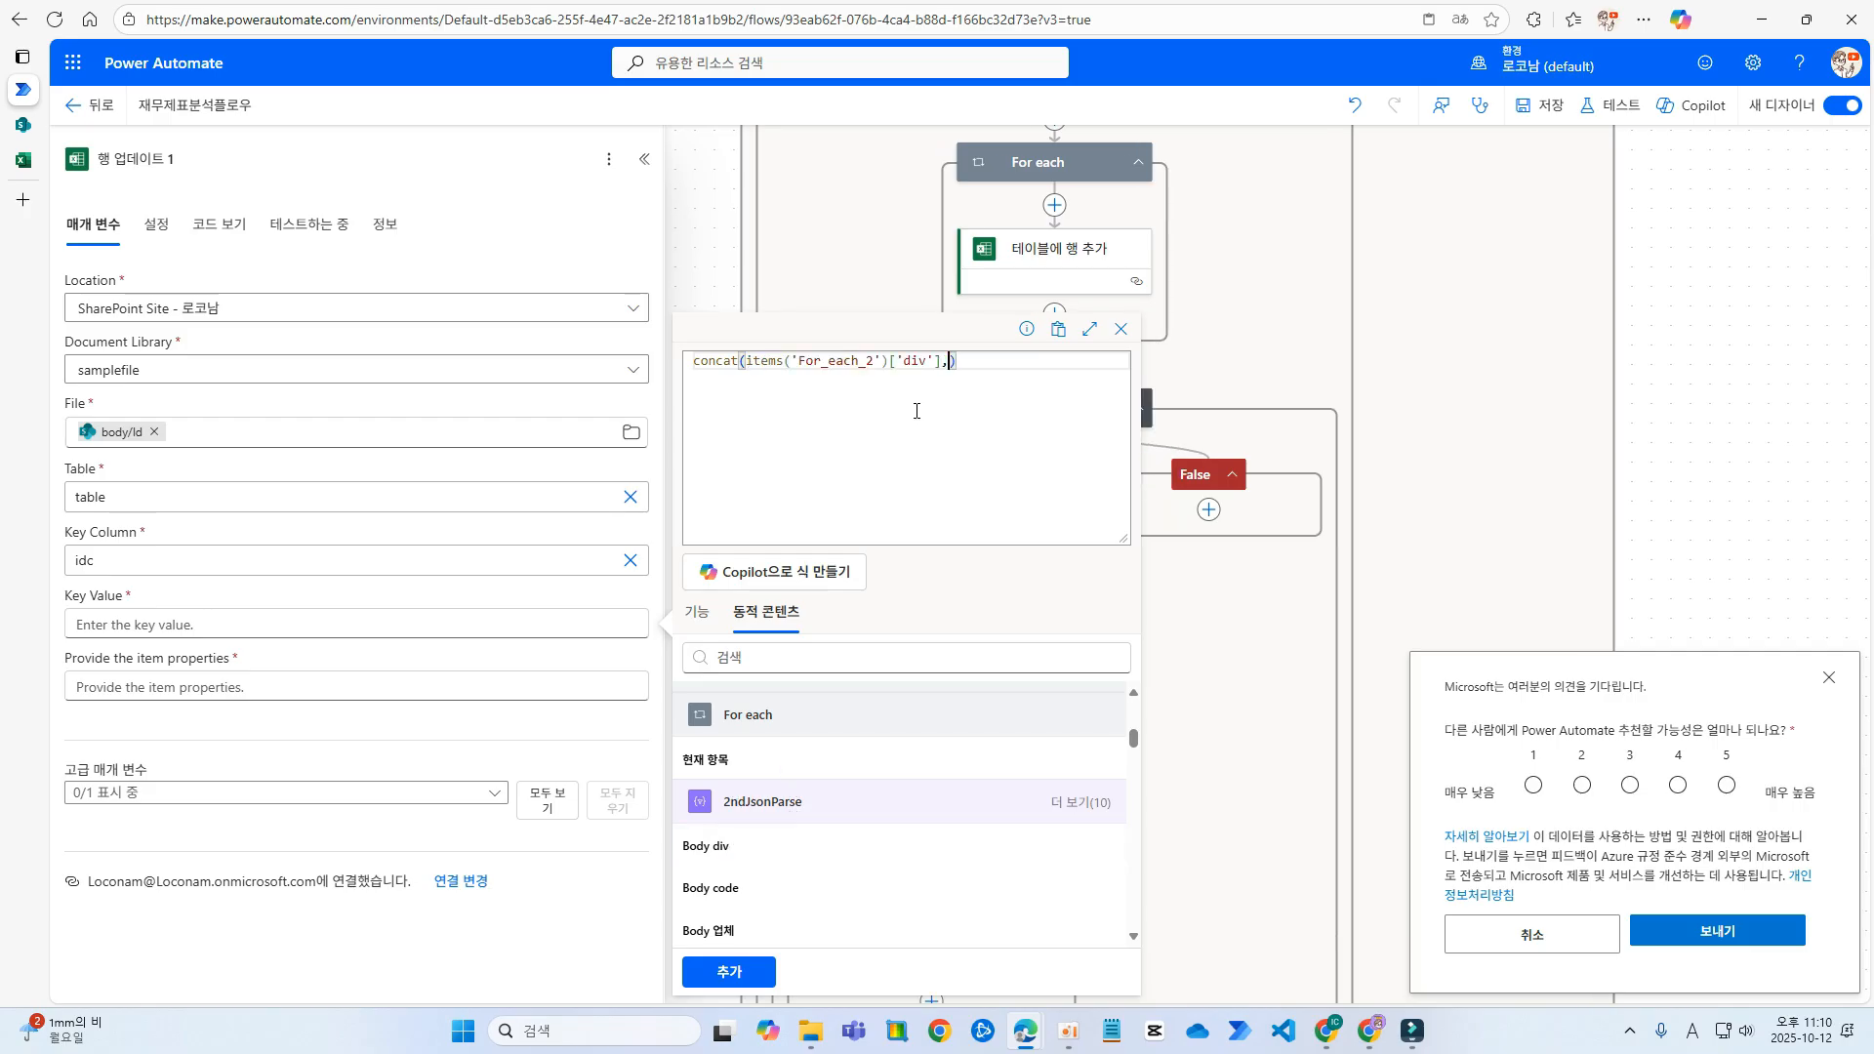
left_click(787, 888)
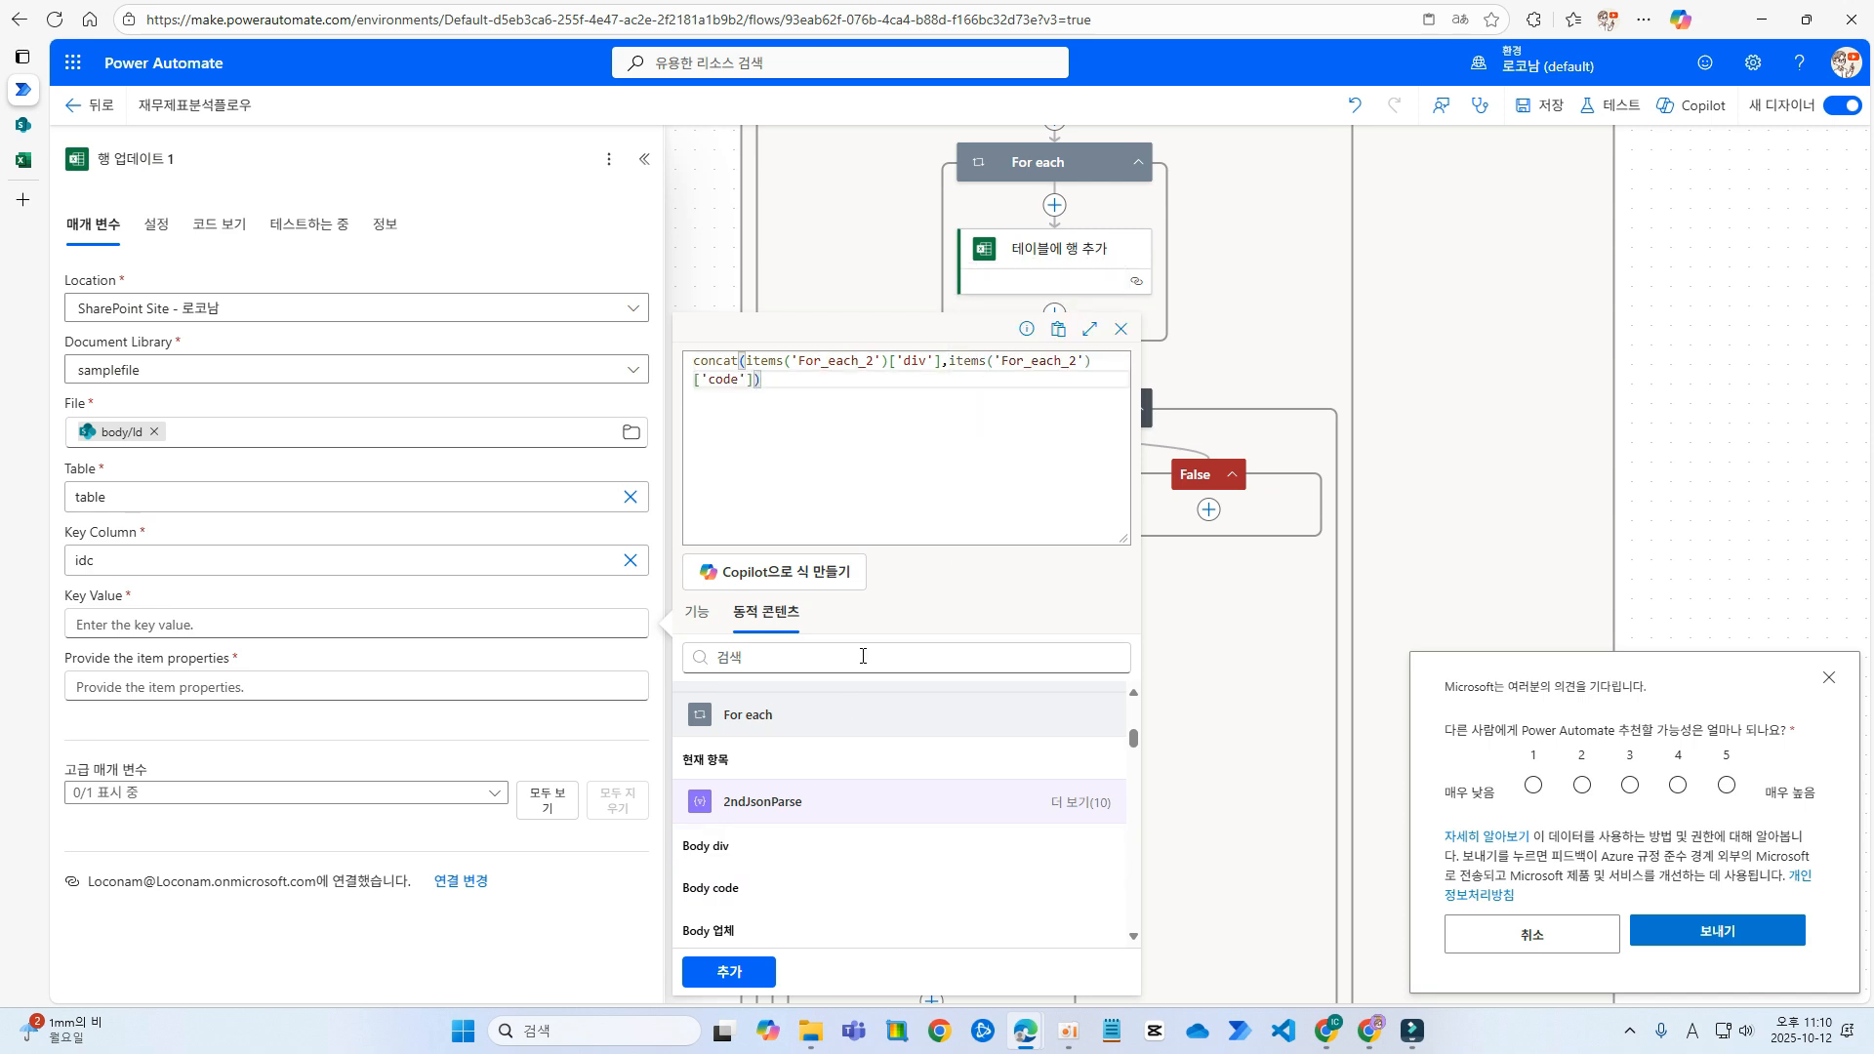
left_click(749, 971)
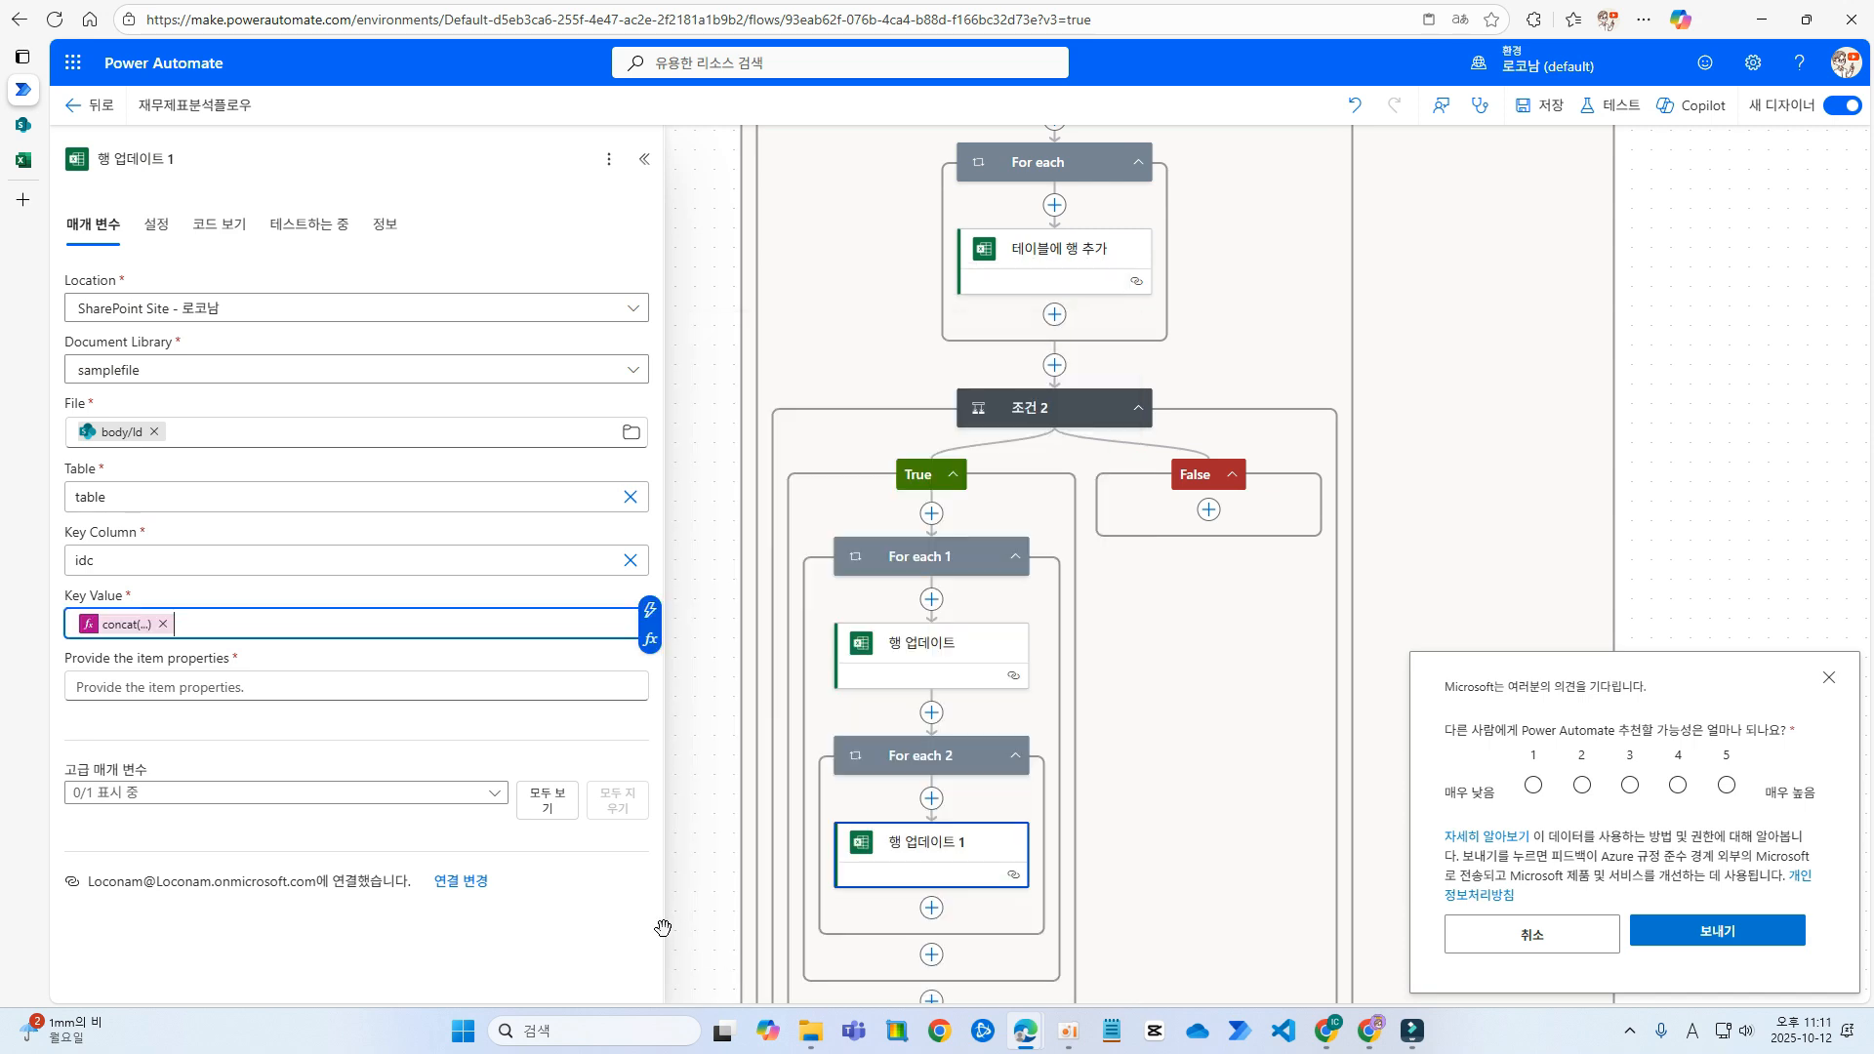
- Begin the item properties of 행 업데이트 1 as a JSON object with the key "전년금액"
left_click(312, 694)
type("{")
key("Return")
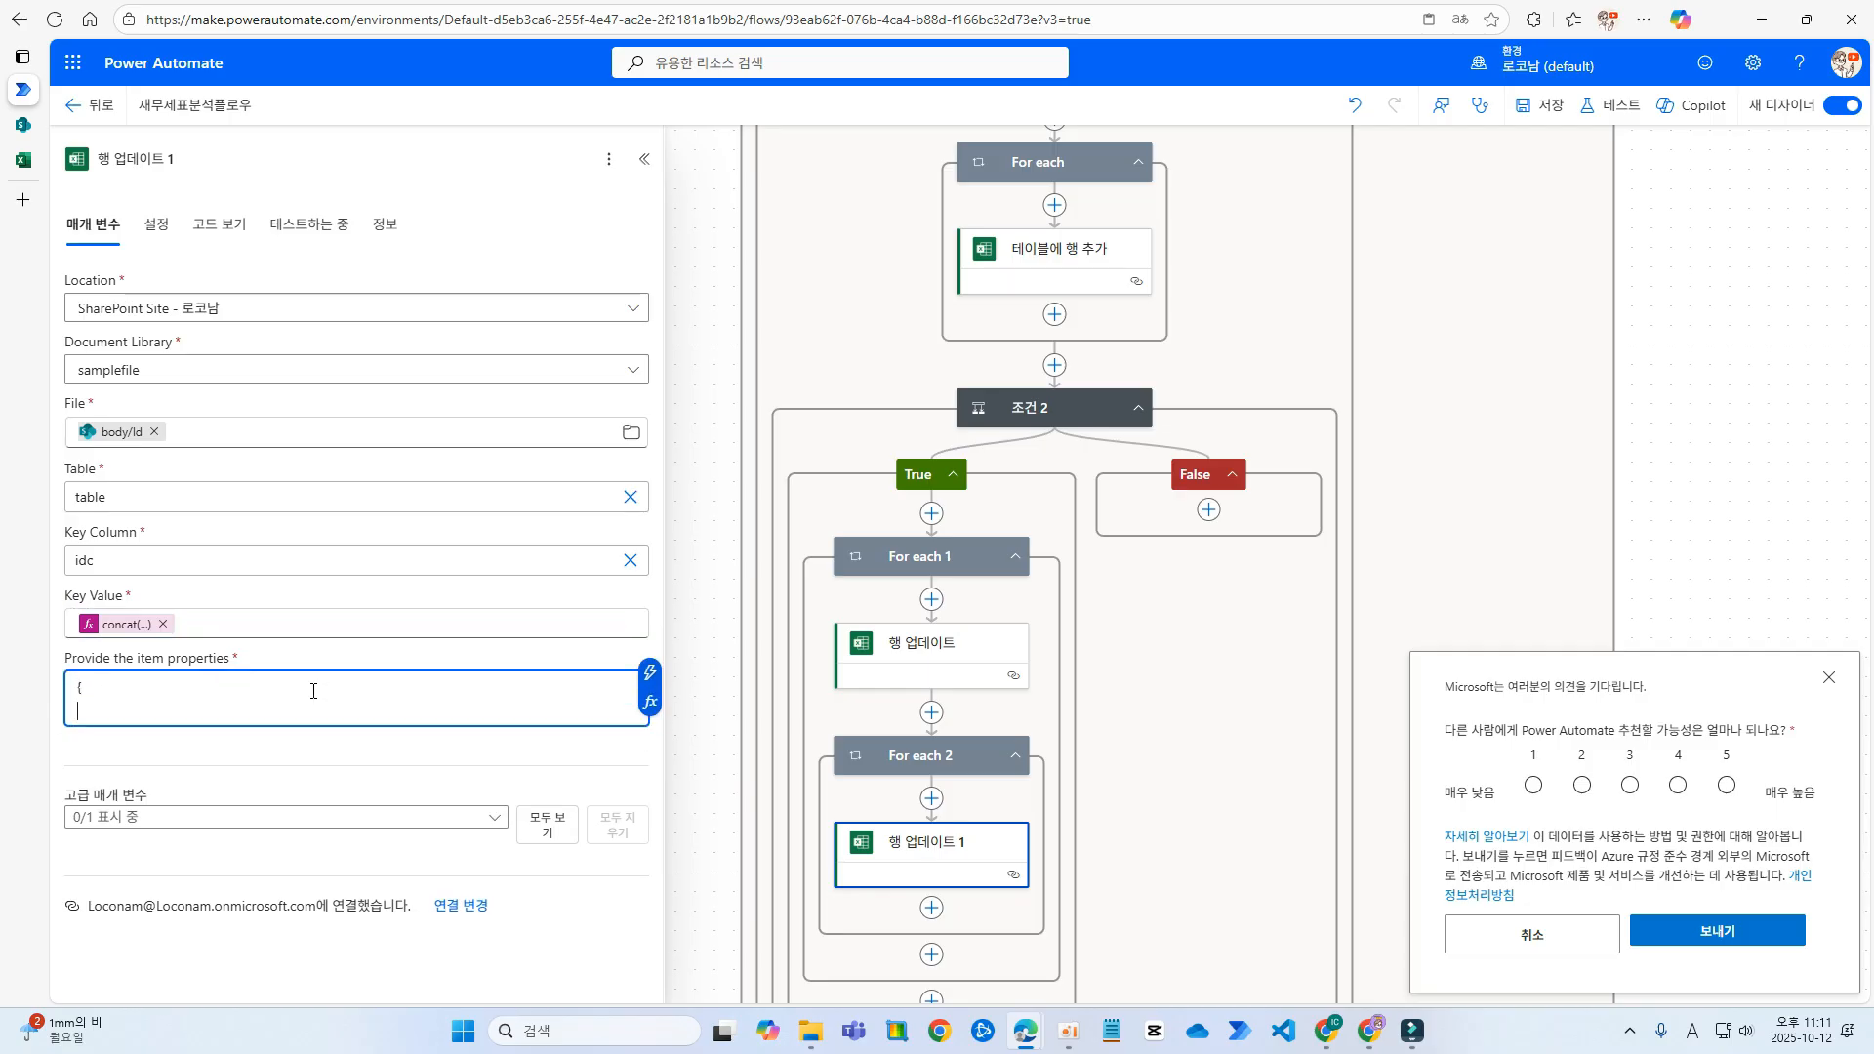
type("\"wj")
key("BackSpace")
key("BackSpace")
key("Hangul")
type("저")
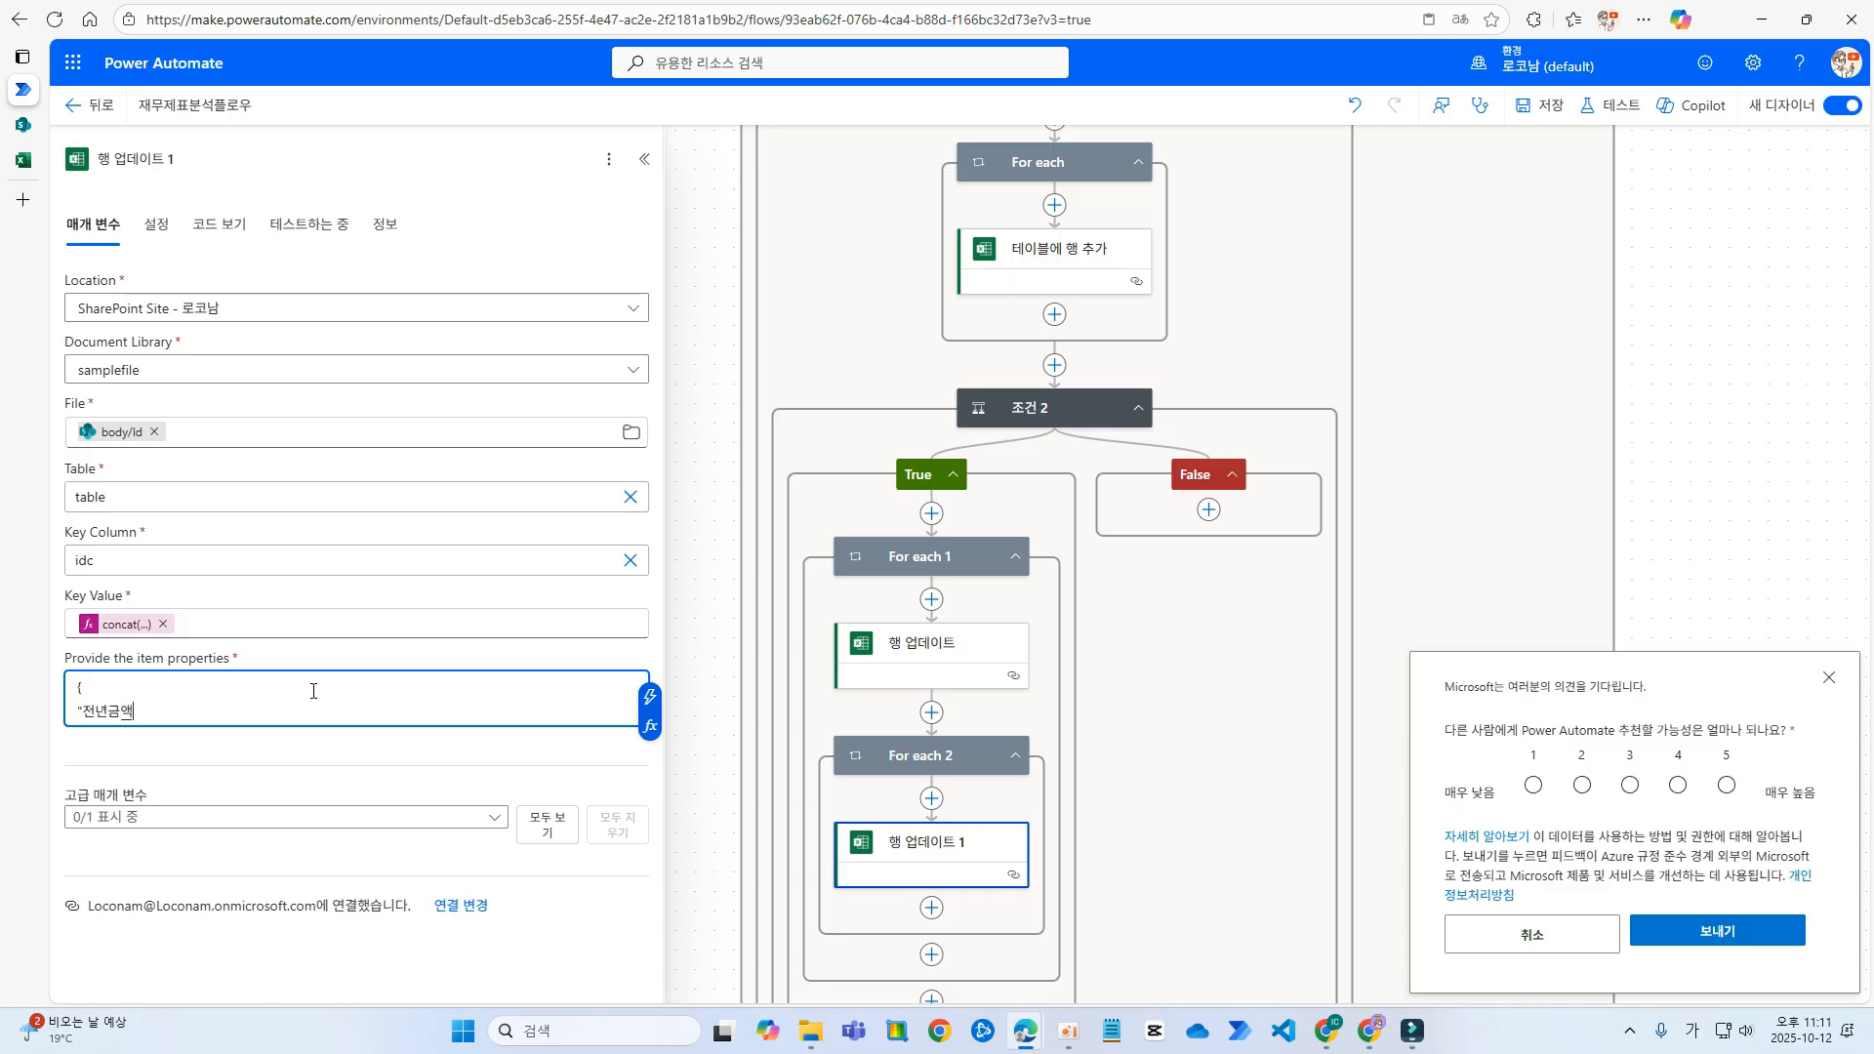
- Assign the expression items('For_each_2')?['금액'] to 전년금액, close the JSON object and save the flow
left_click(650, 726)
left_click(820, 869)
type("?['ㄱ")
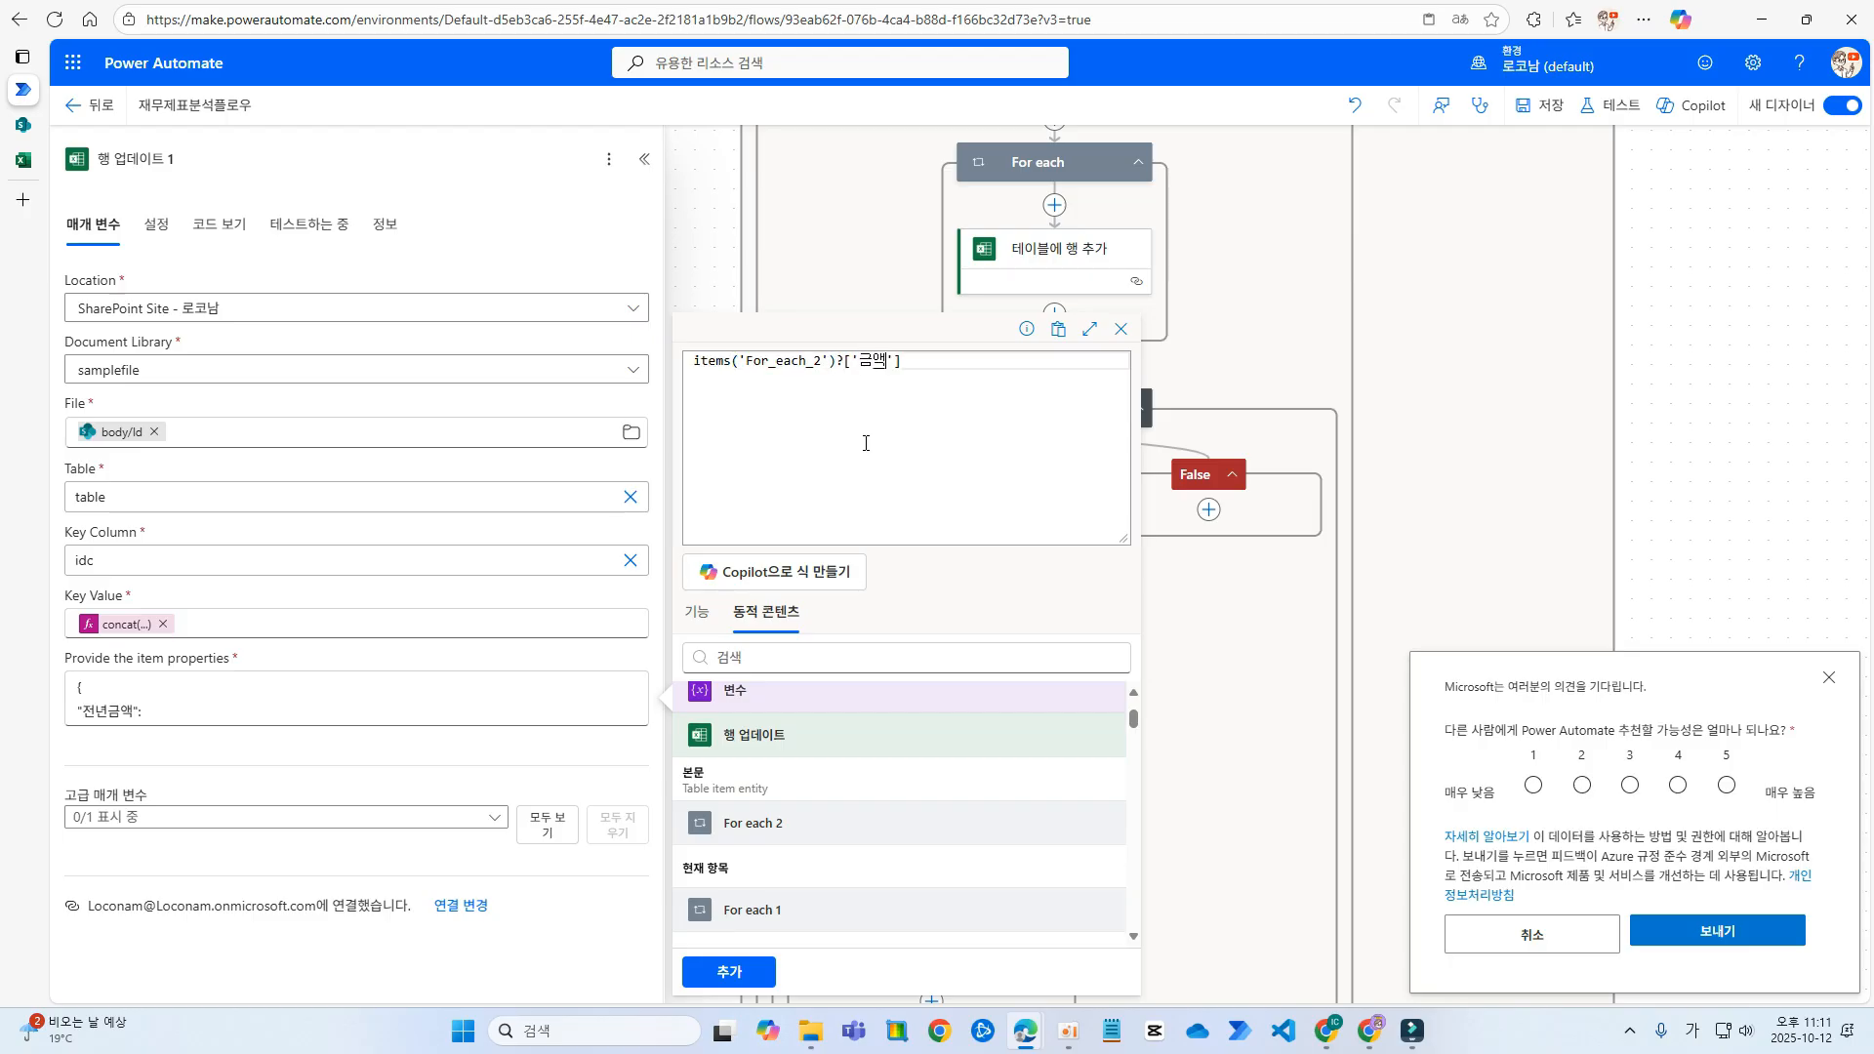
type("액")
left_click(737, 971)
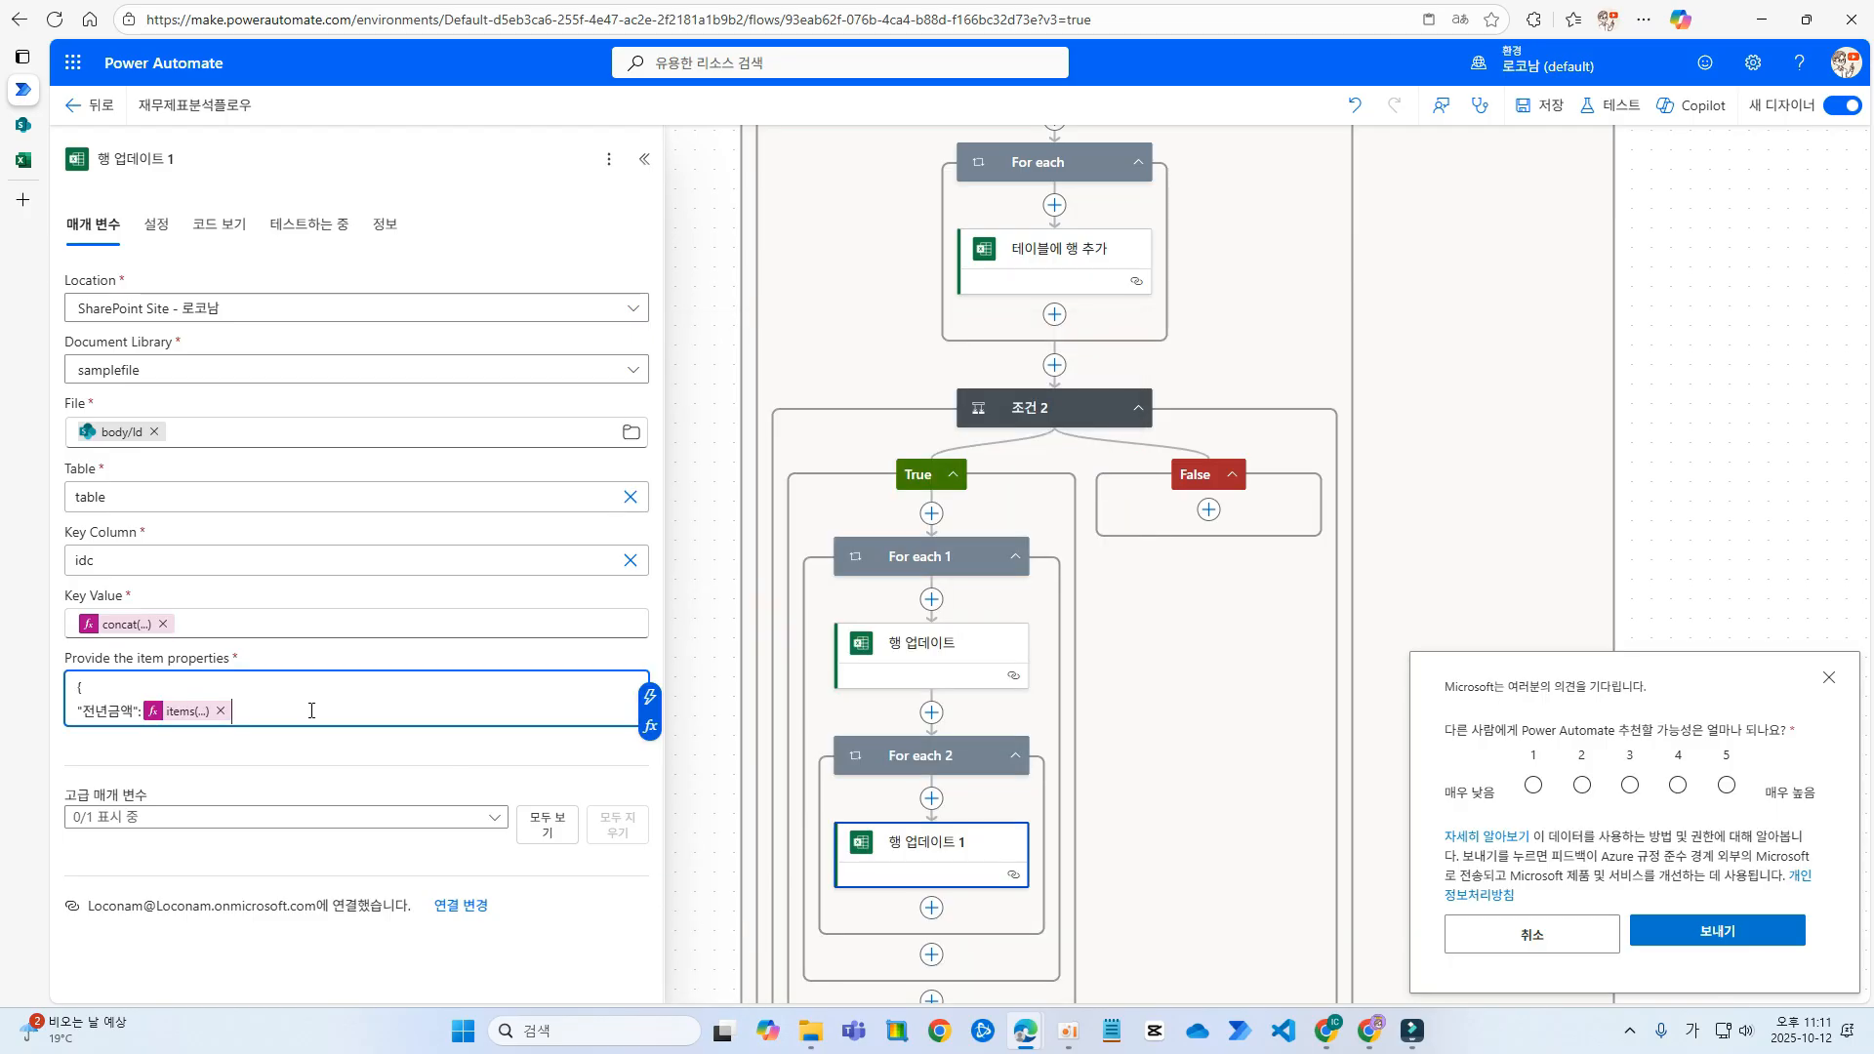
key("Return")
type("}")
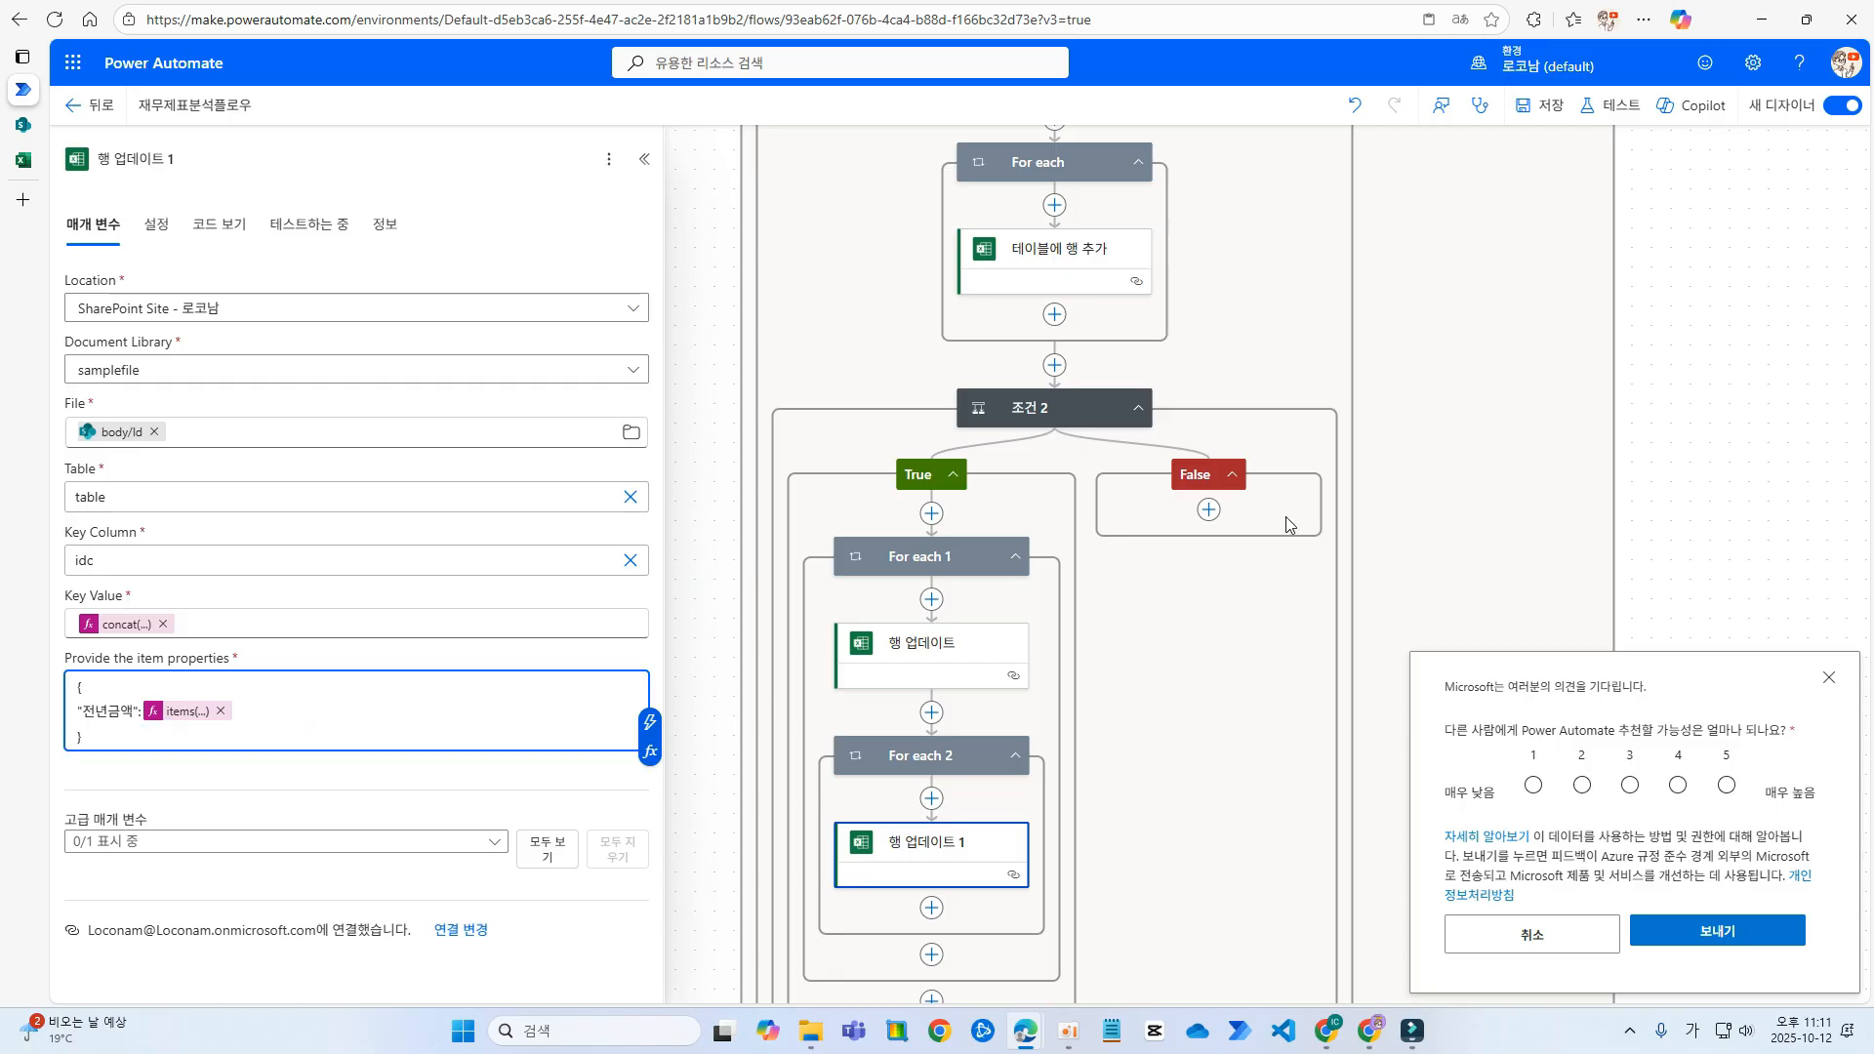
left_click(1540, 105)
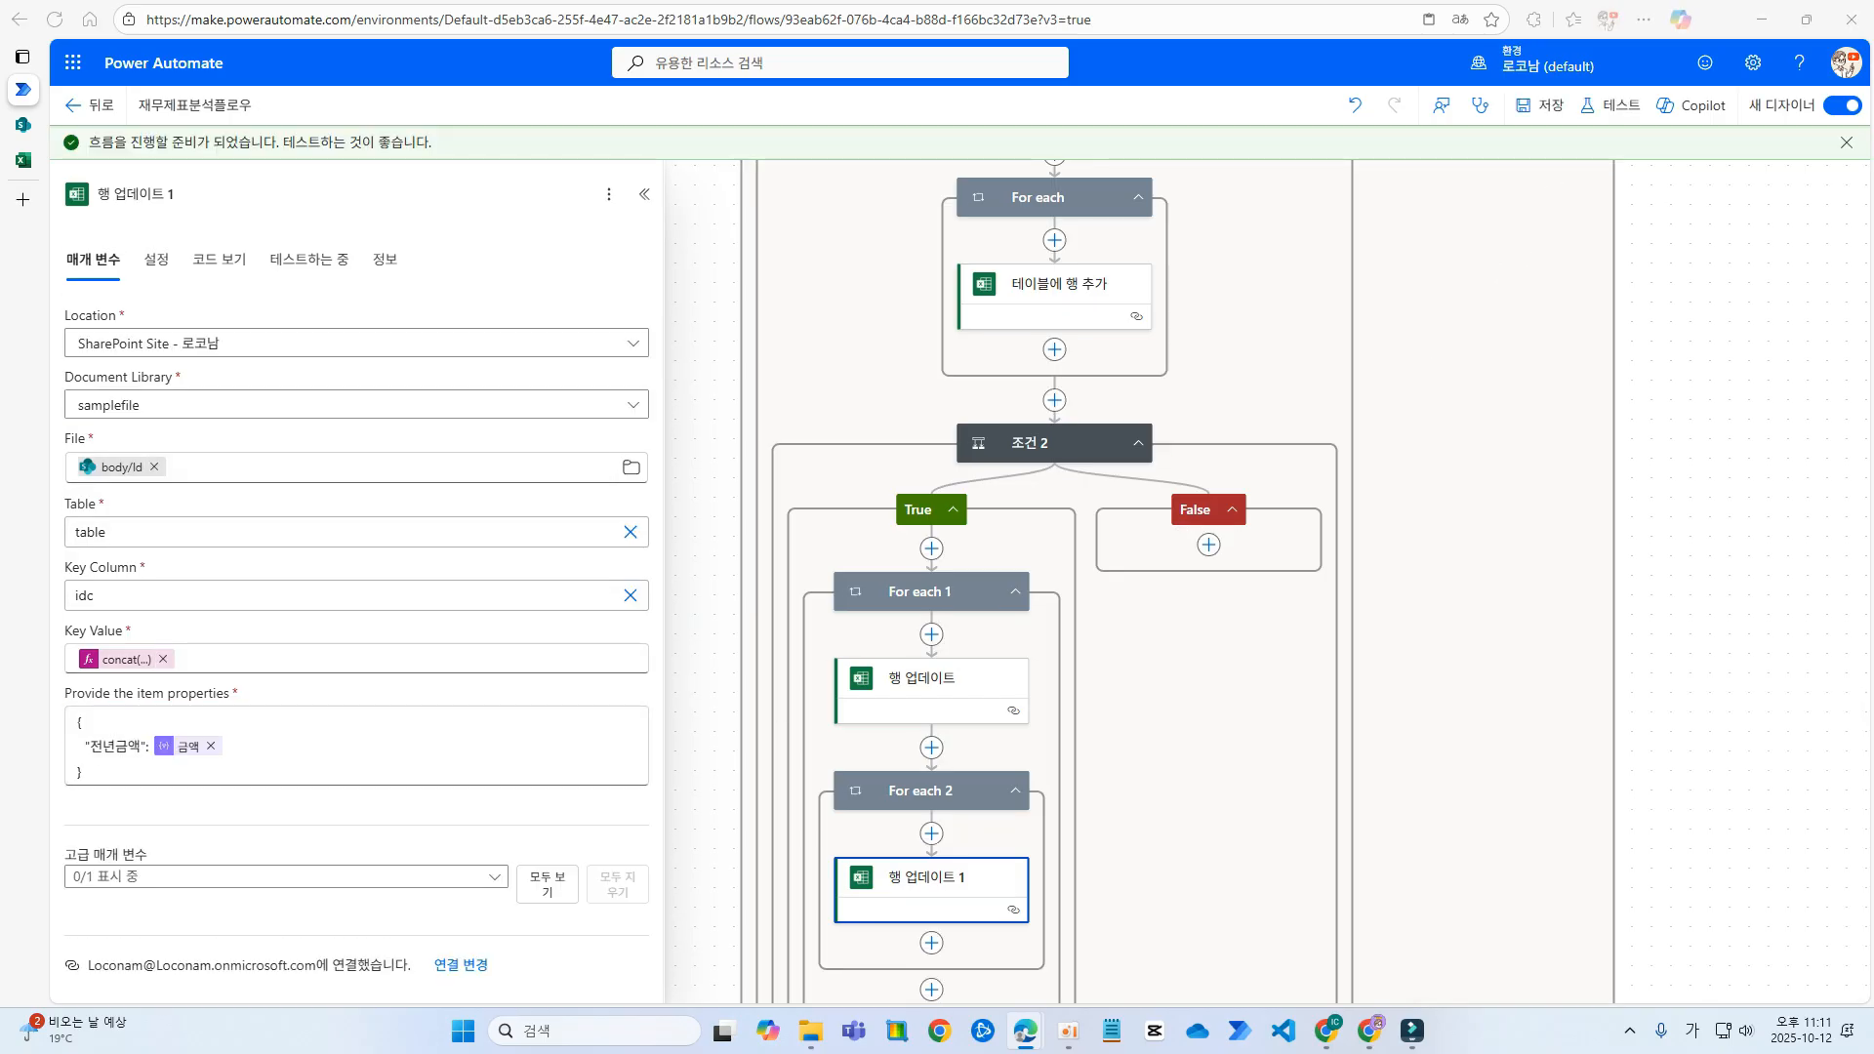
- Copy the whole For each 1 loop from the True branch and paste it into the False branch of 조건 2
right_click(918, 593)
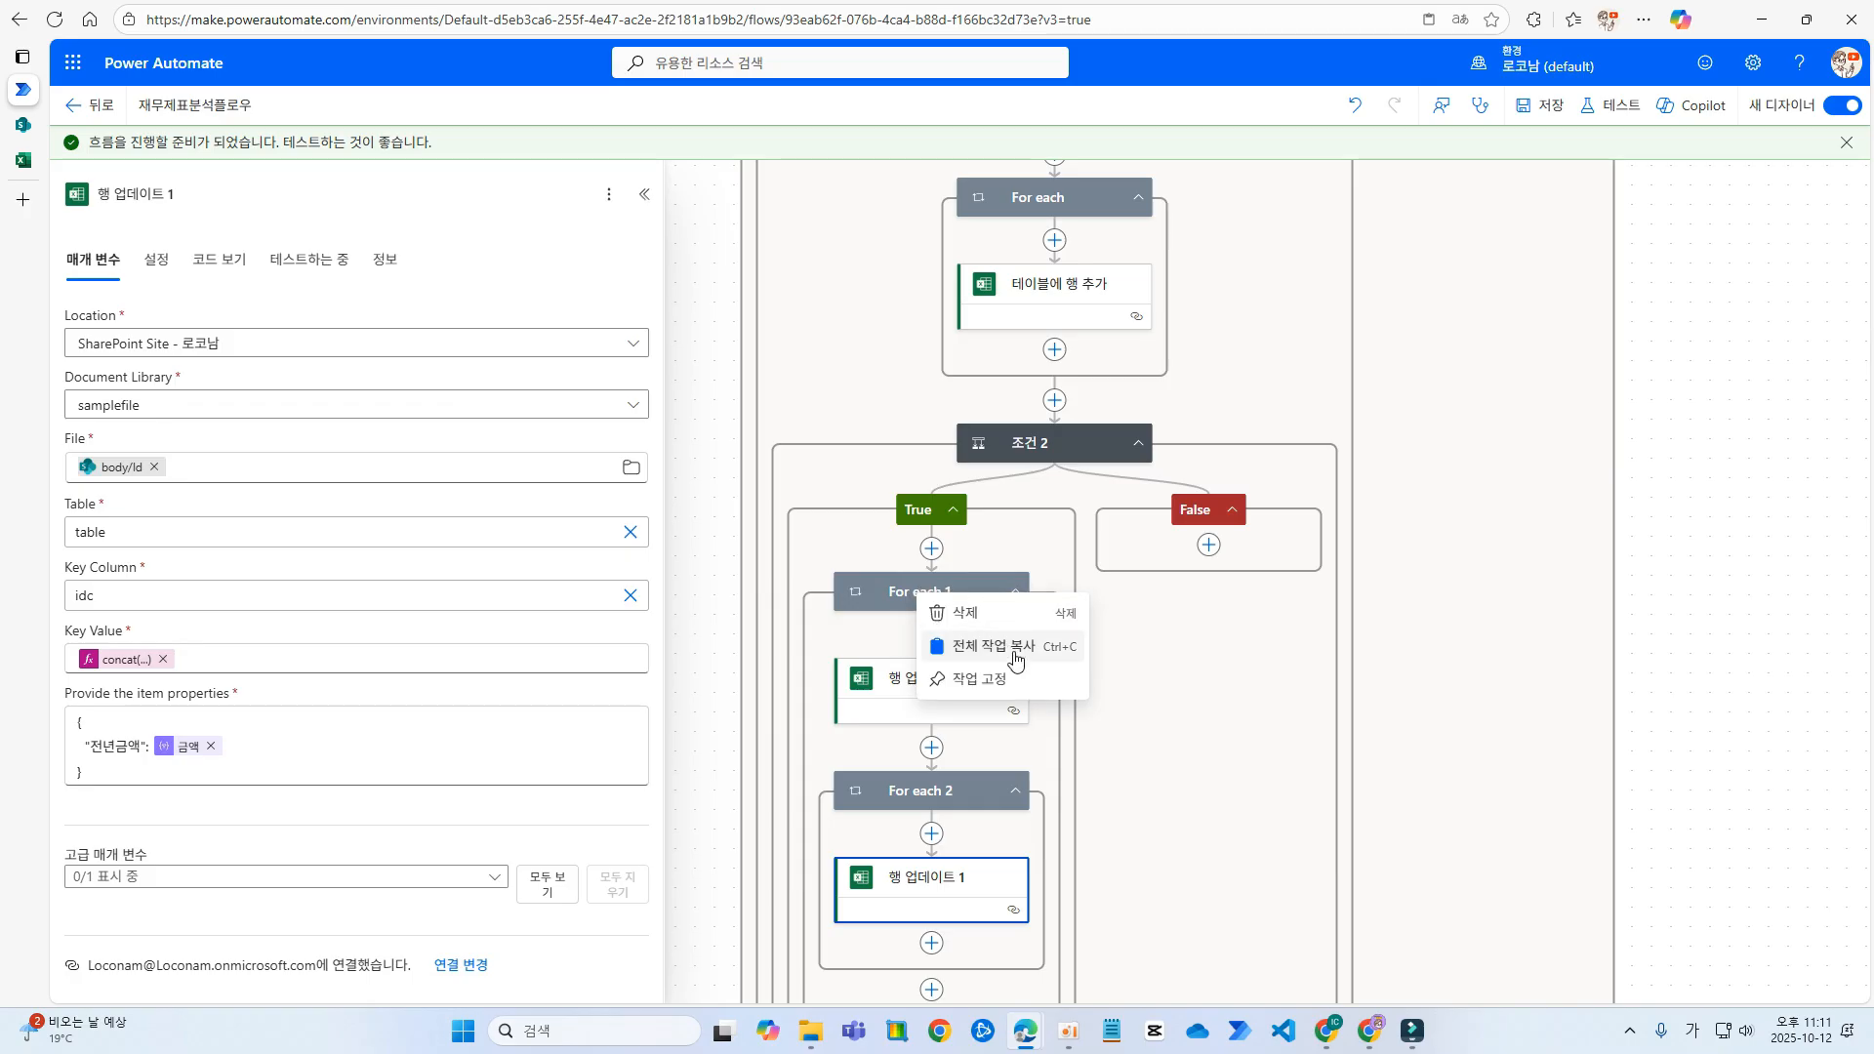
left_click(1020, 648)
left_click(1208, 544)
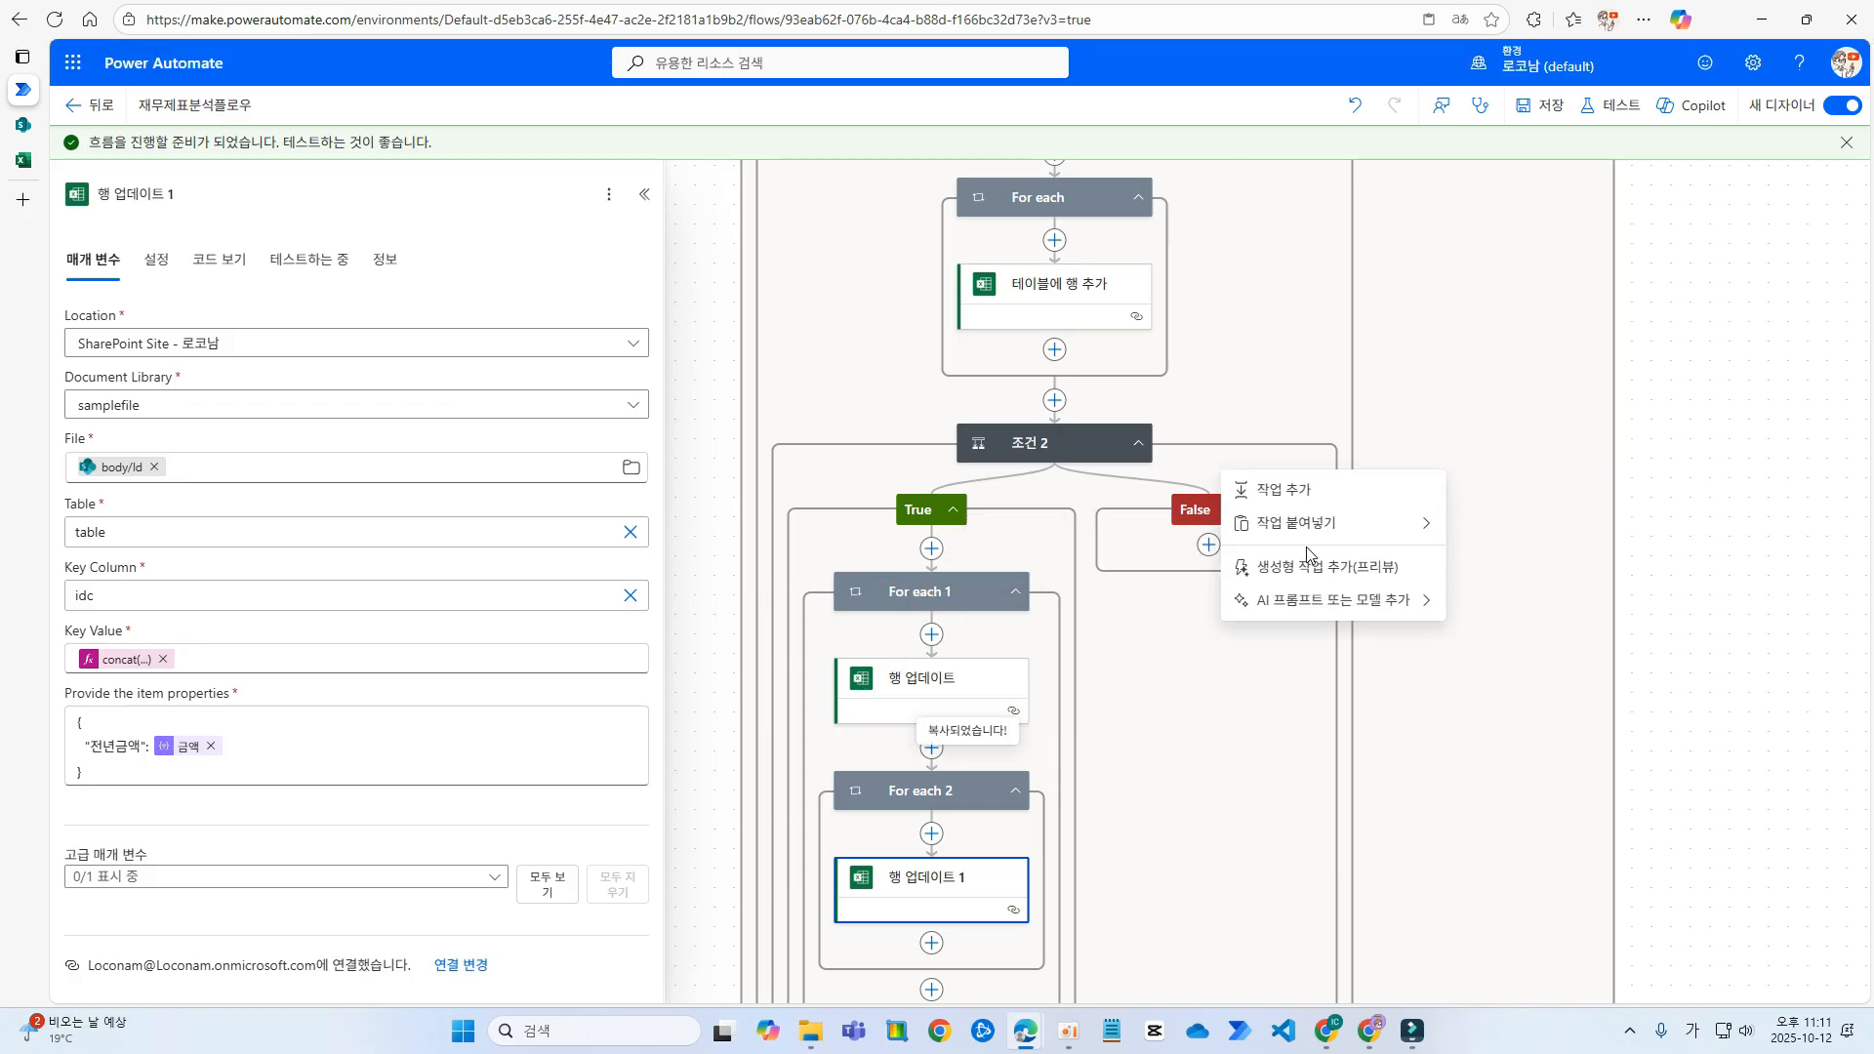
left_click(1352, 523)
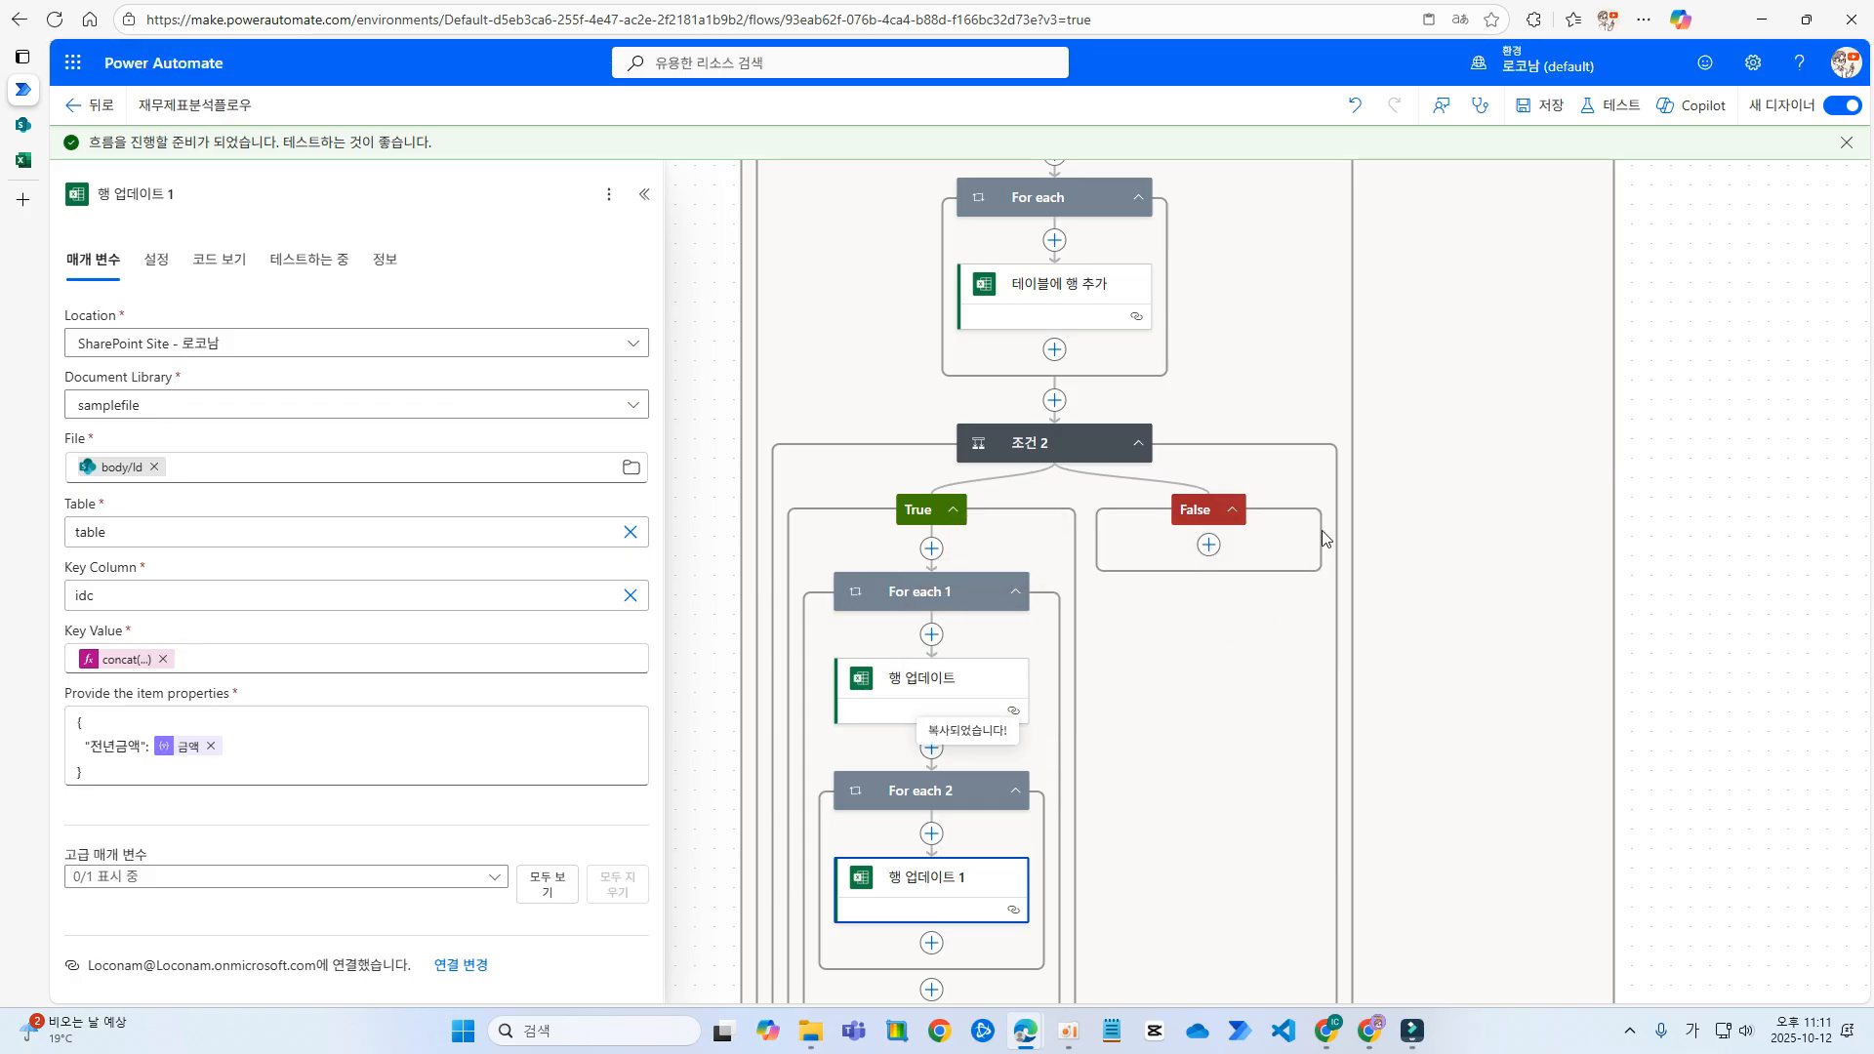
- Change the item property key of 행 업데이트 2 in the False branch to 전년금액
left_click(1210, 649)
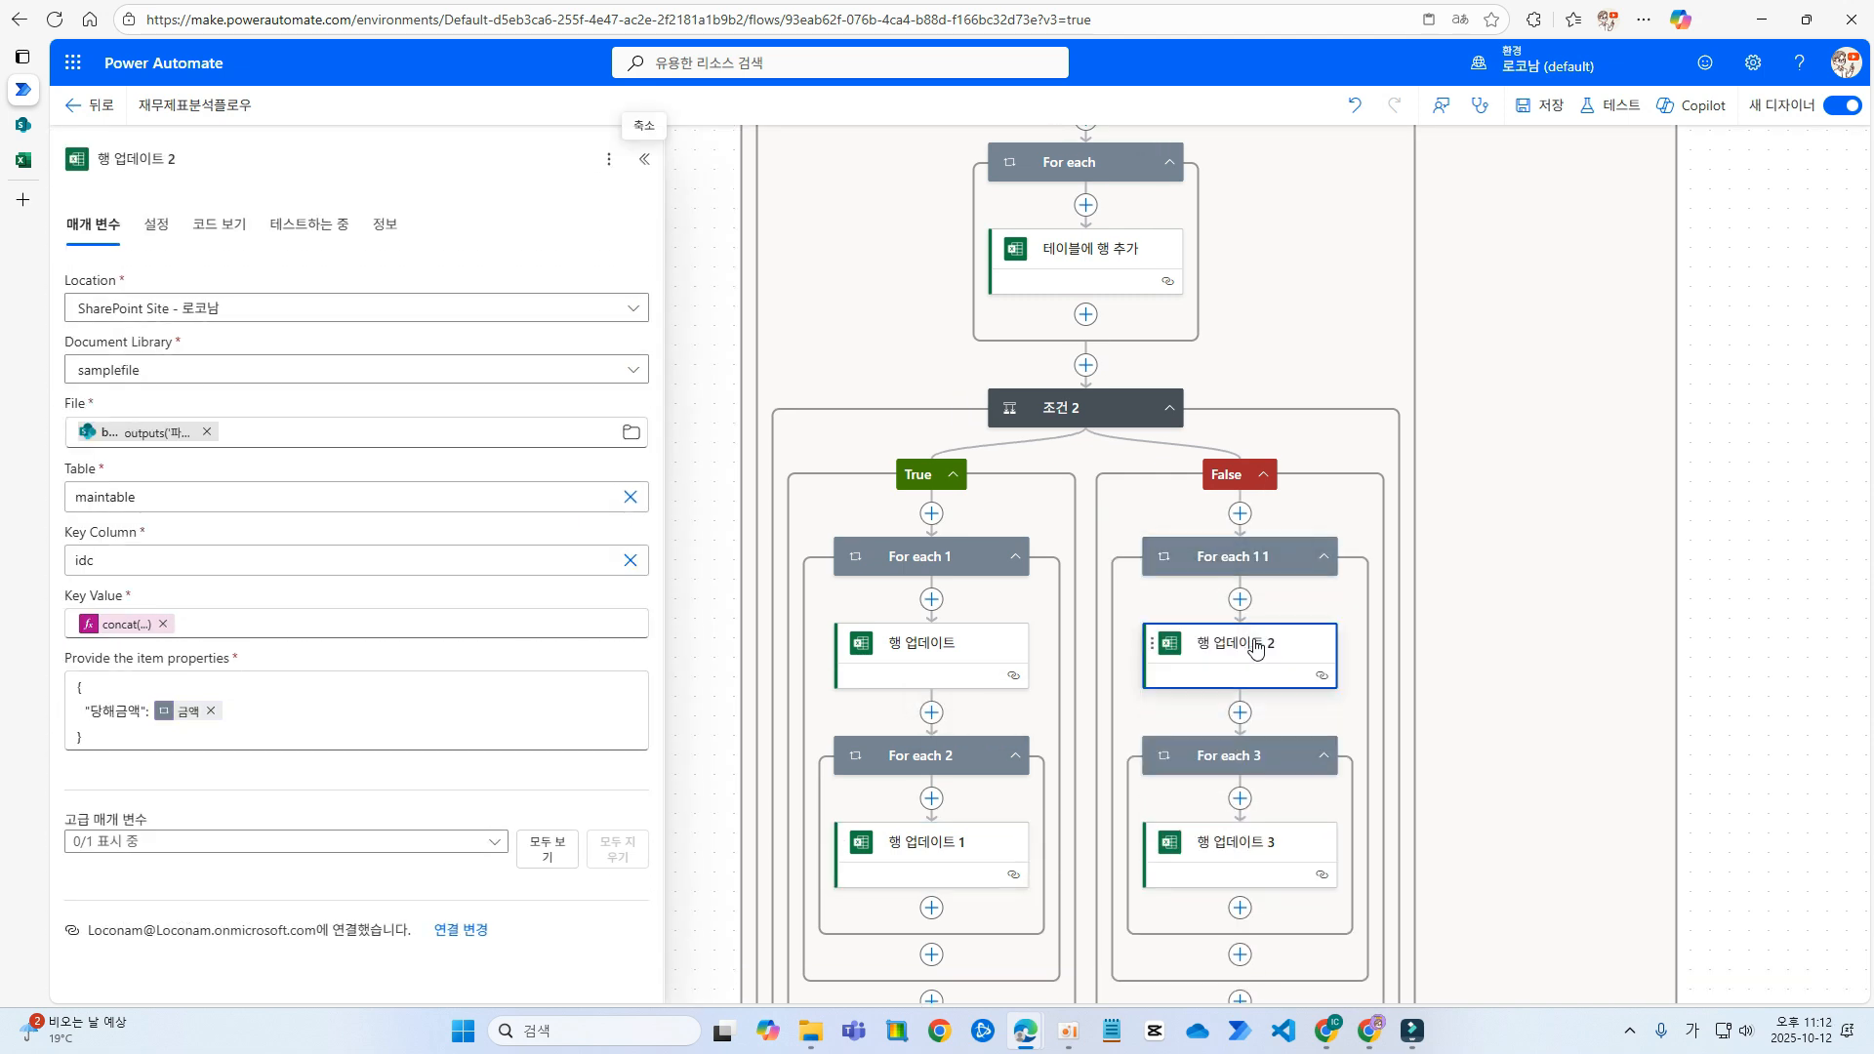
left_click(107, 712)
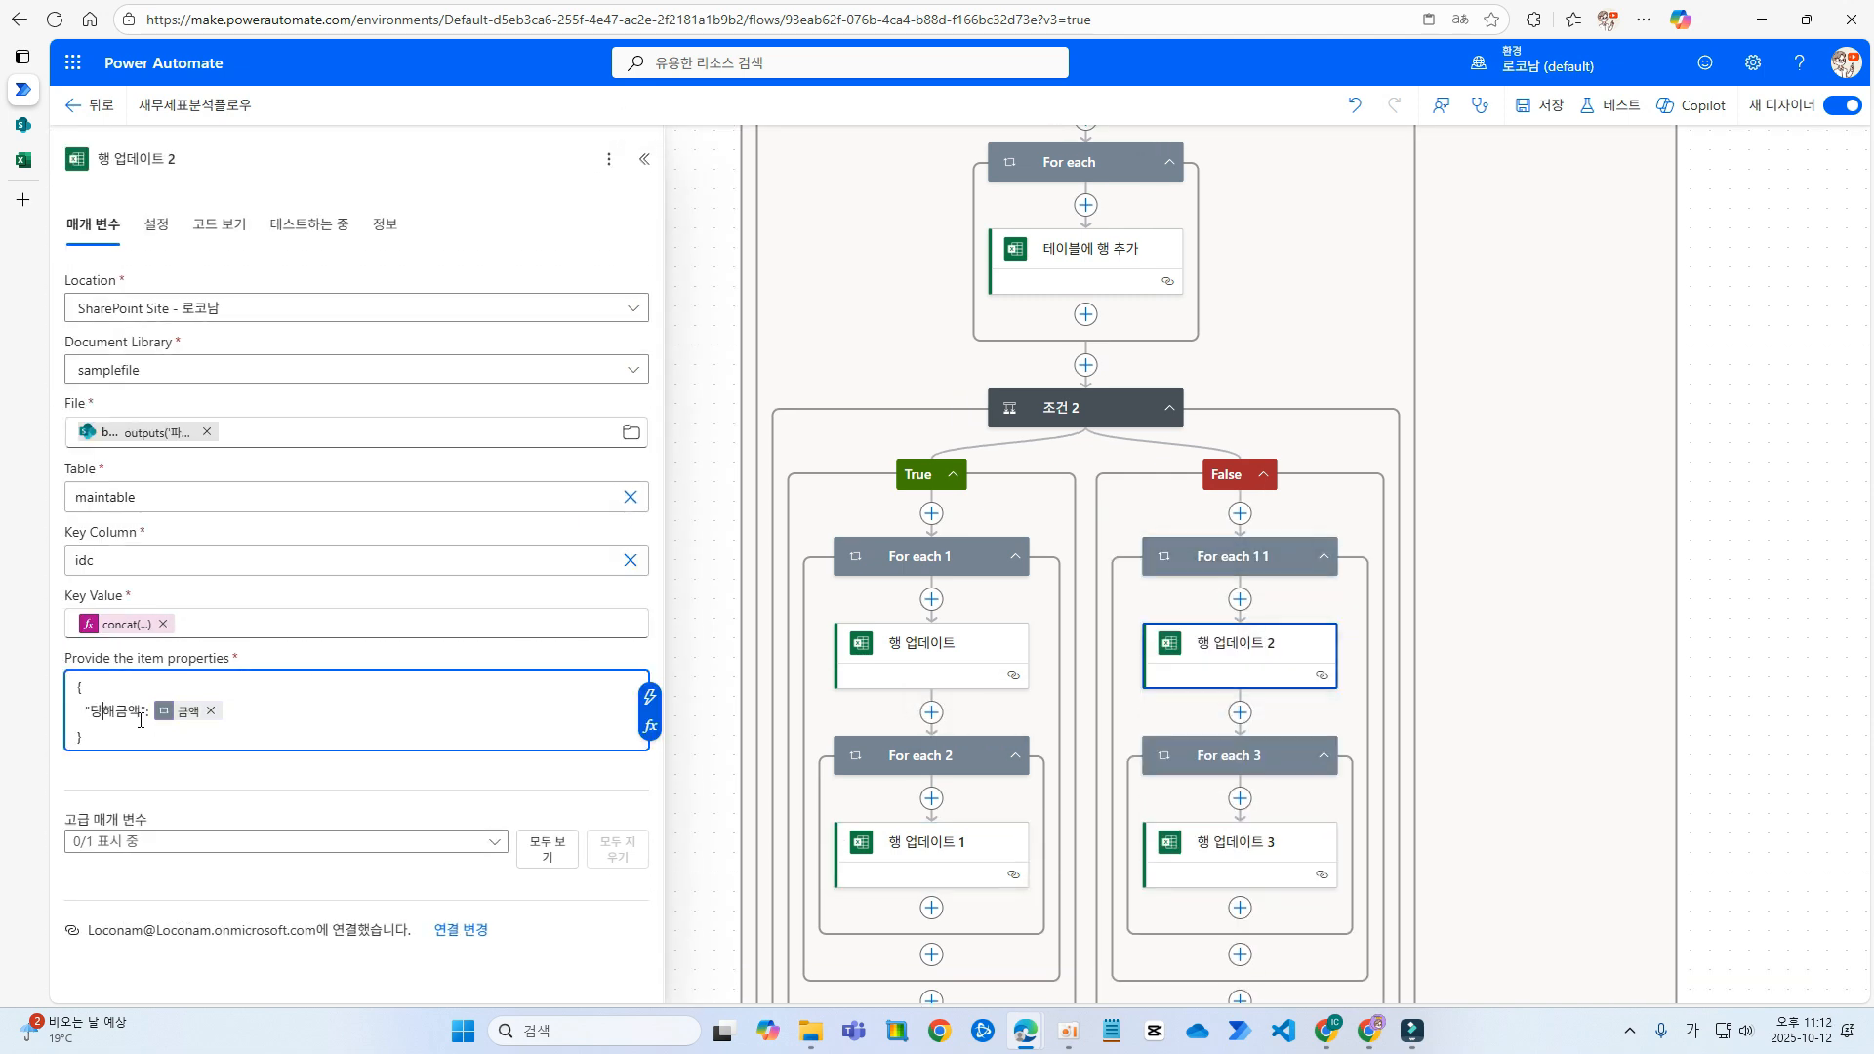
key("BackSpace")
key("BackSpace")
type("제")
type("년")
- Change the item property key of 행 업데이트 3 to 당해금액 and save the flow
left_click(1196, 845)
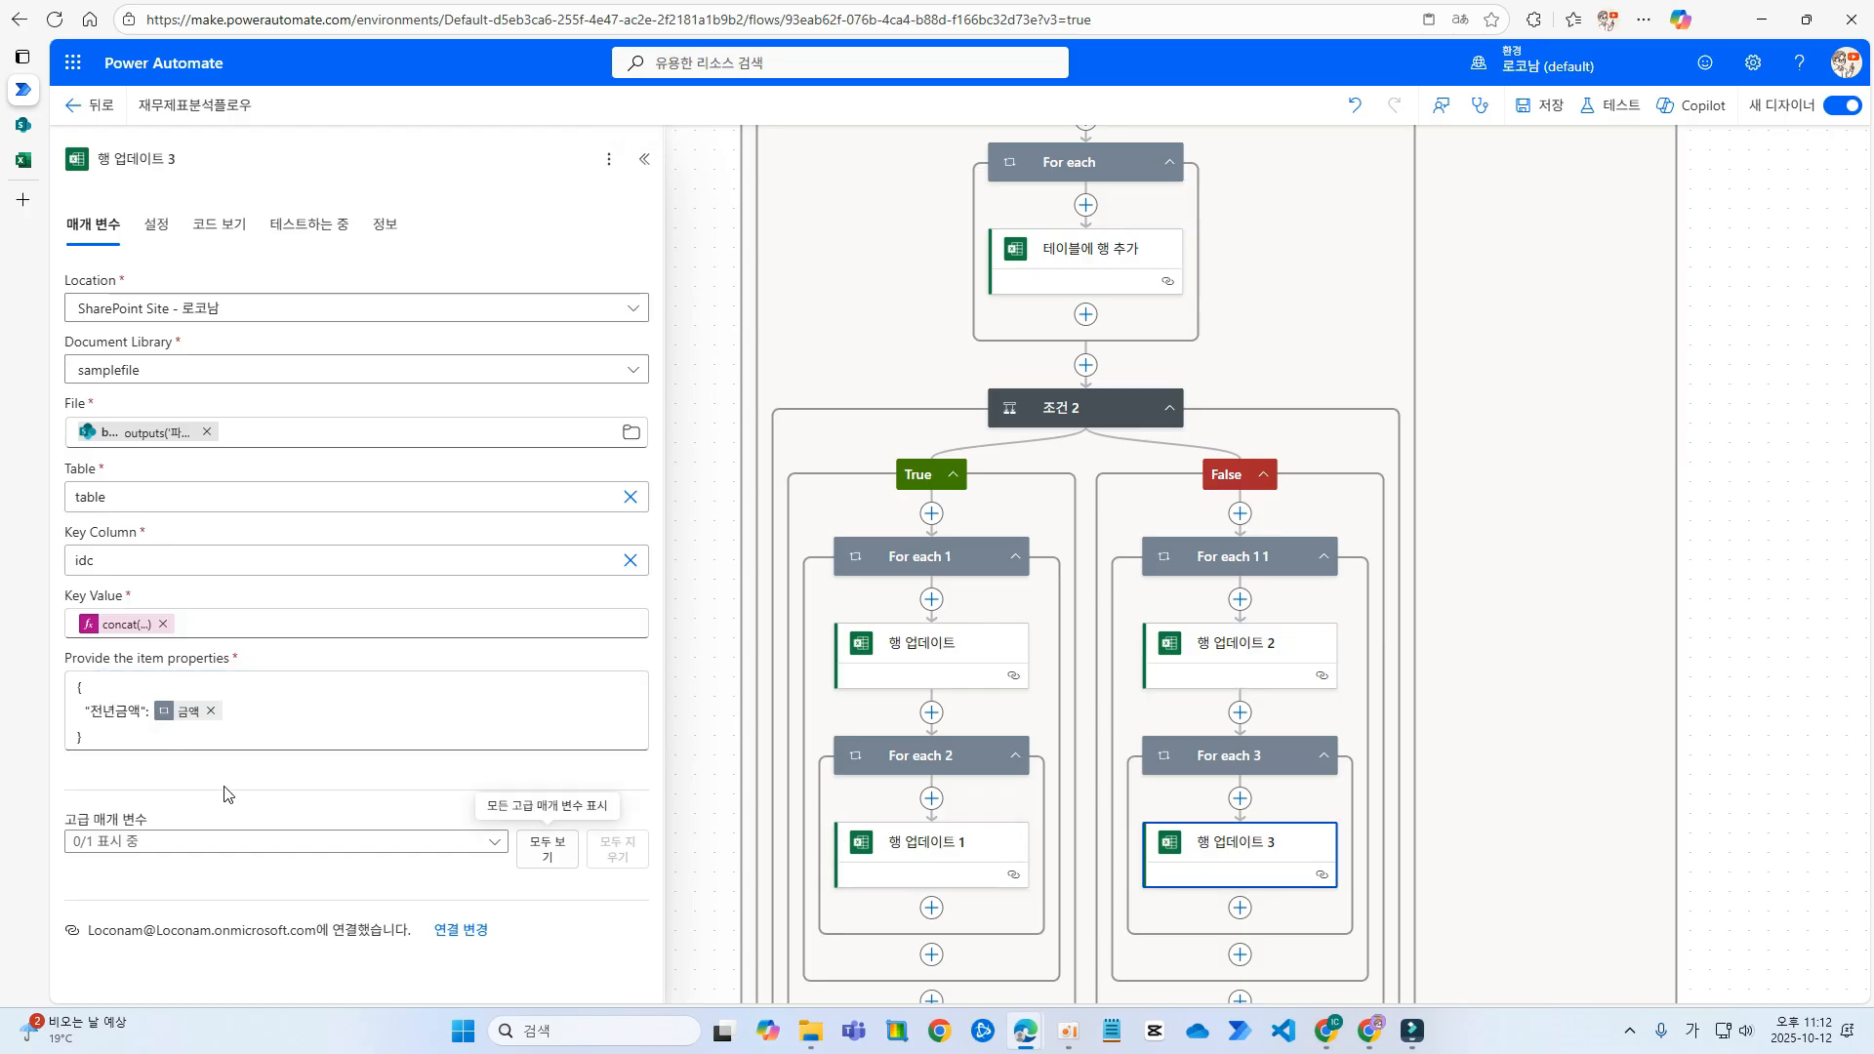
left_click(121, 713)
key("BackSpace")
key("BackSpace")
type("당해")
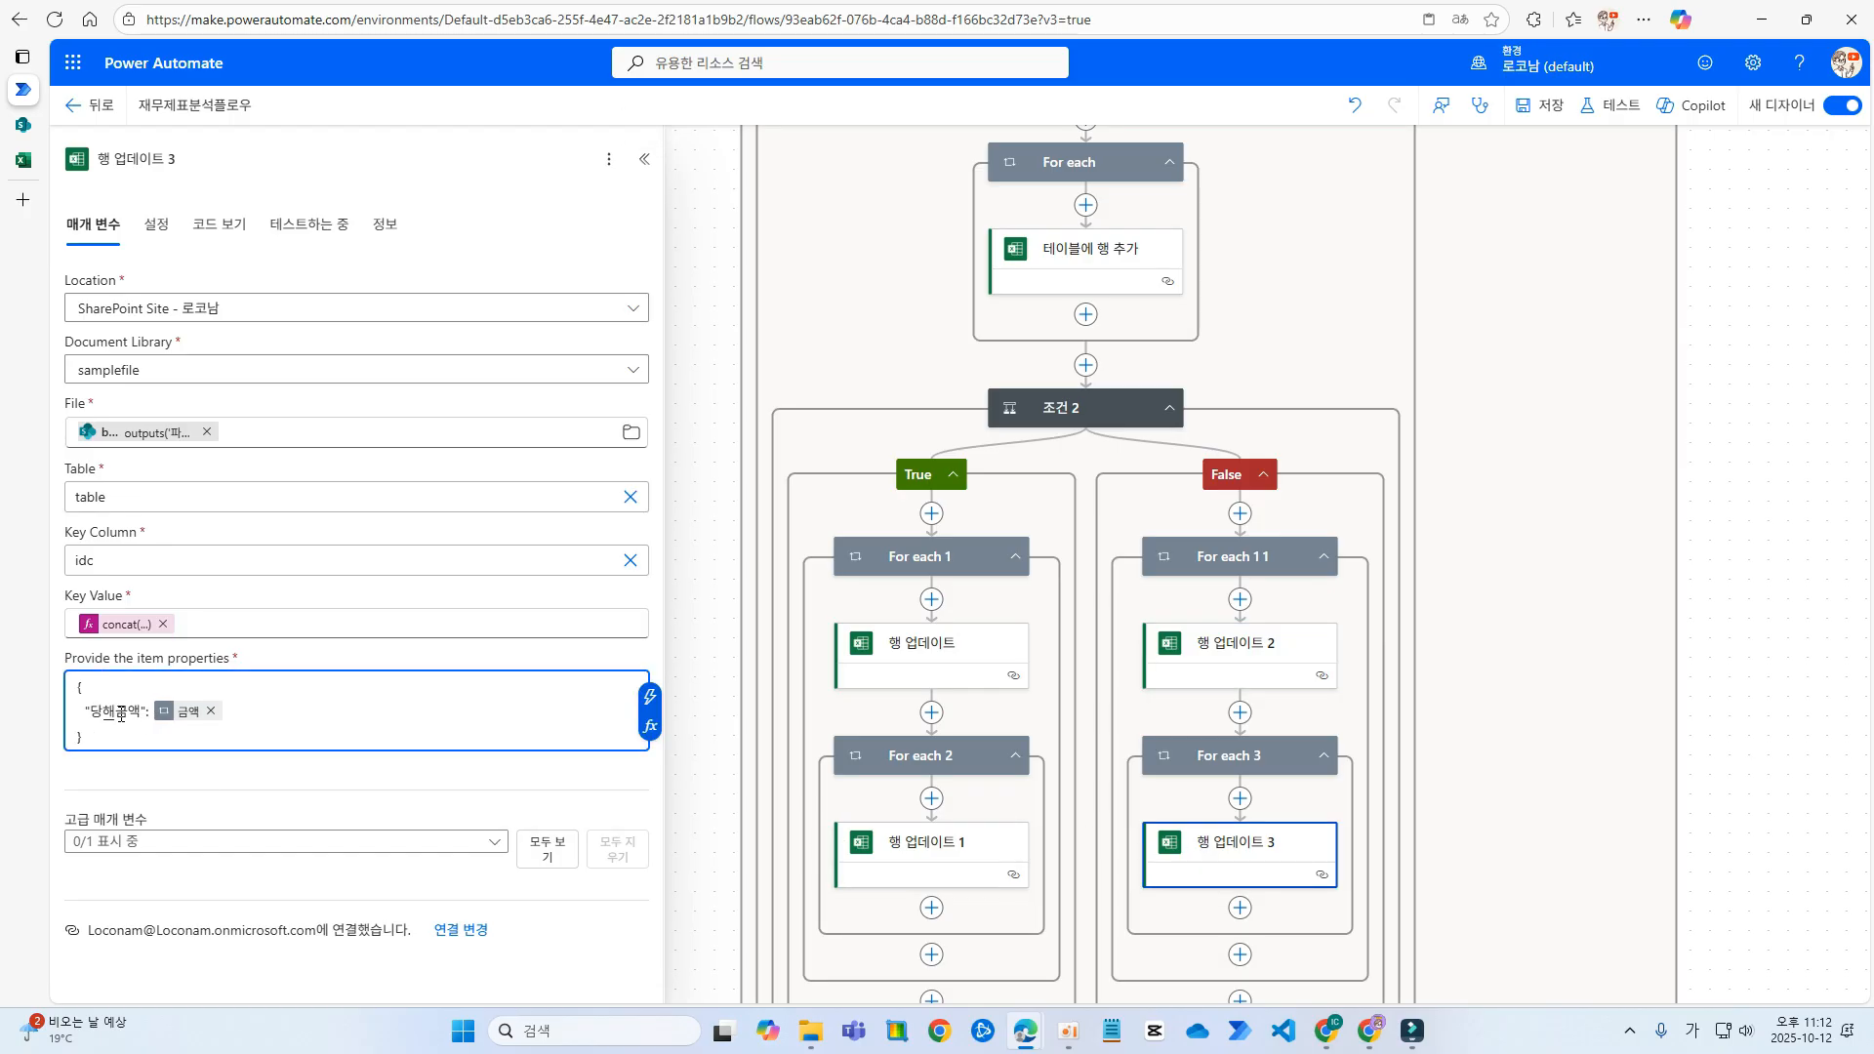
left_click(1542, 106)
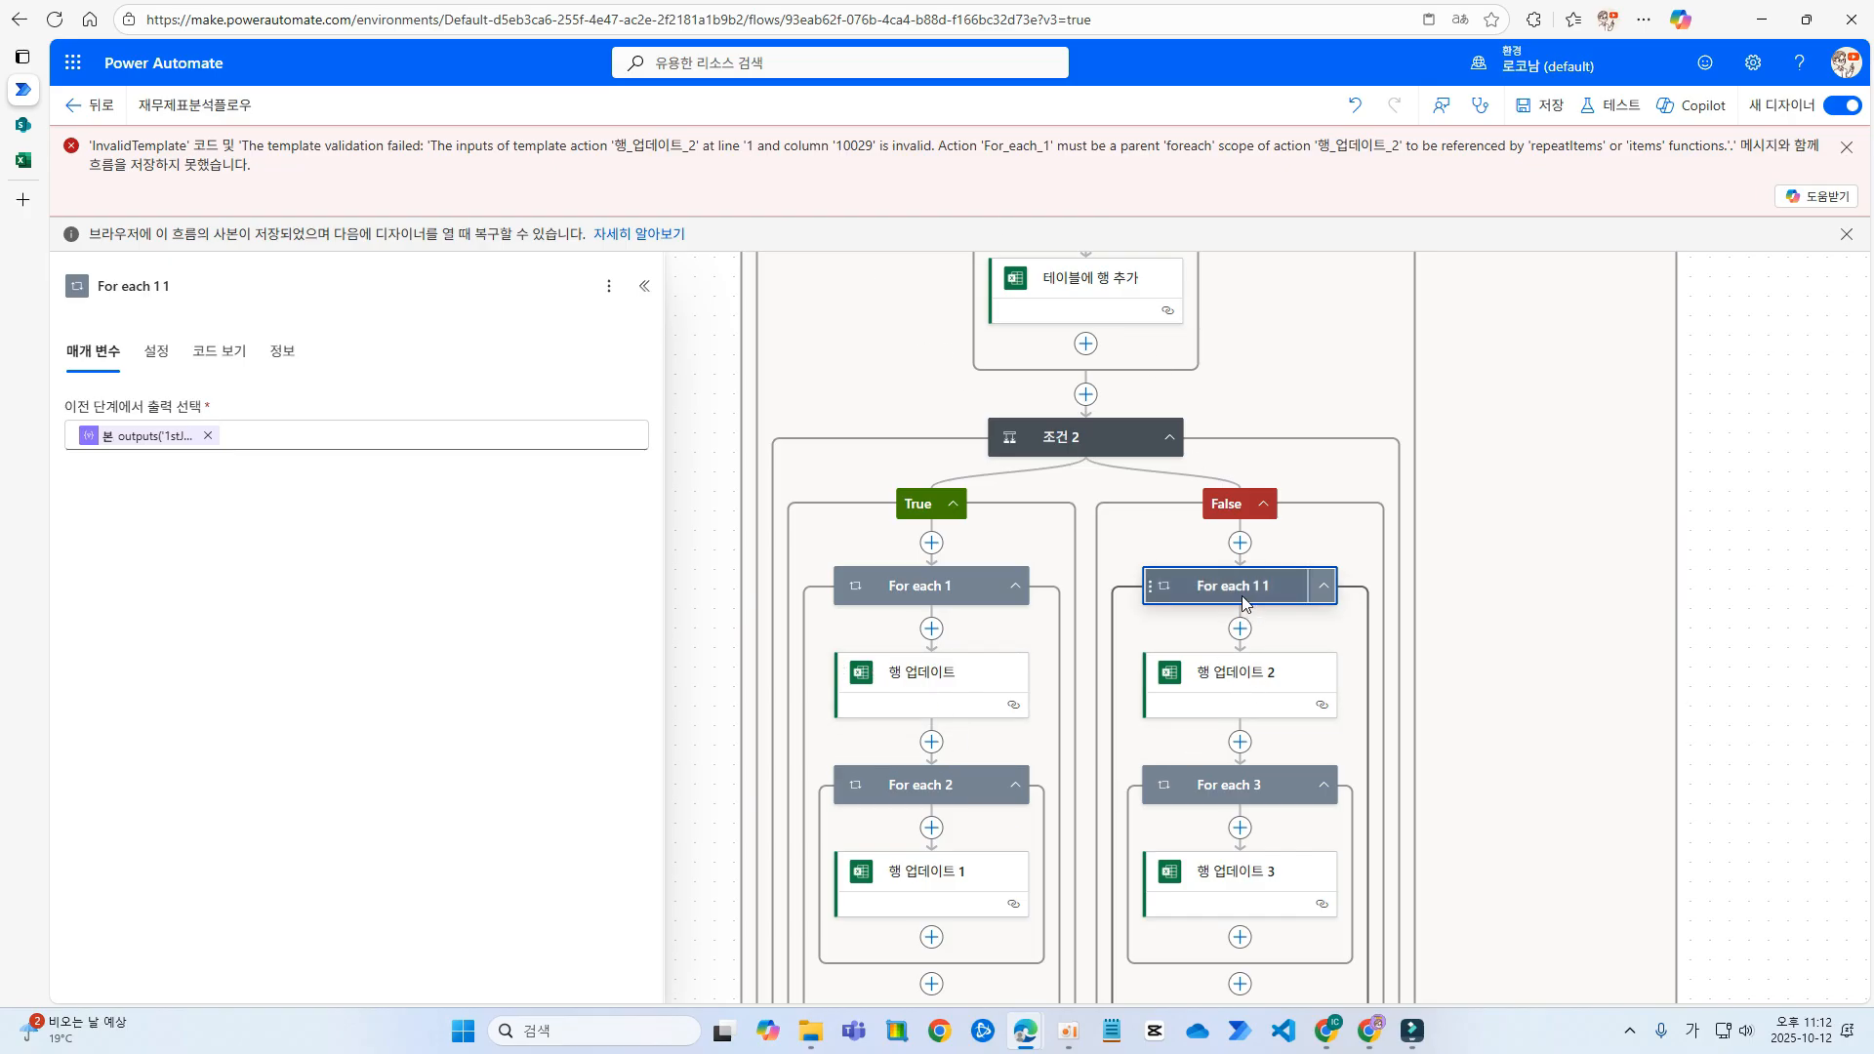
- Replace the 전년금액 value in 행 업데이트 2 with the expression items('For_each_11')?['금액']
left_click(1242, 695)
scroll(452, 603, "down", 1)
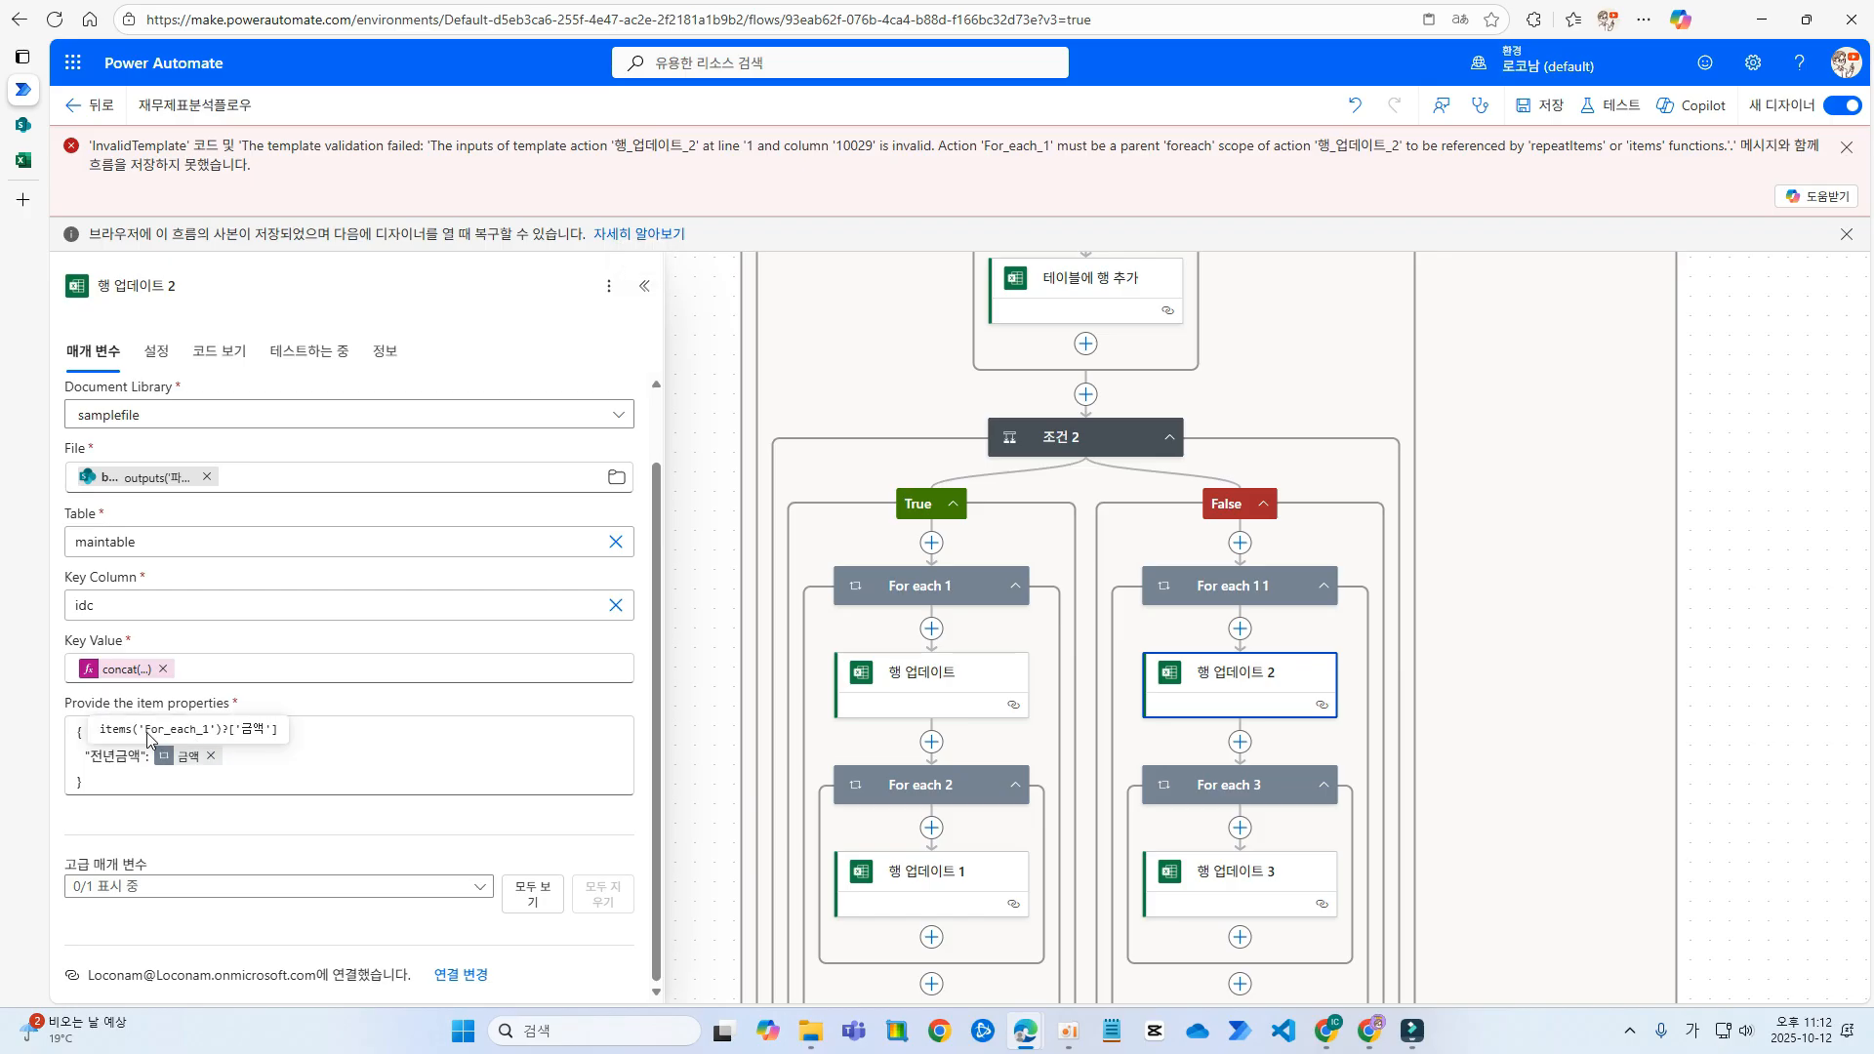
left_click(190, 760)
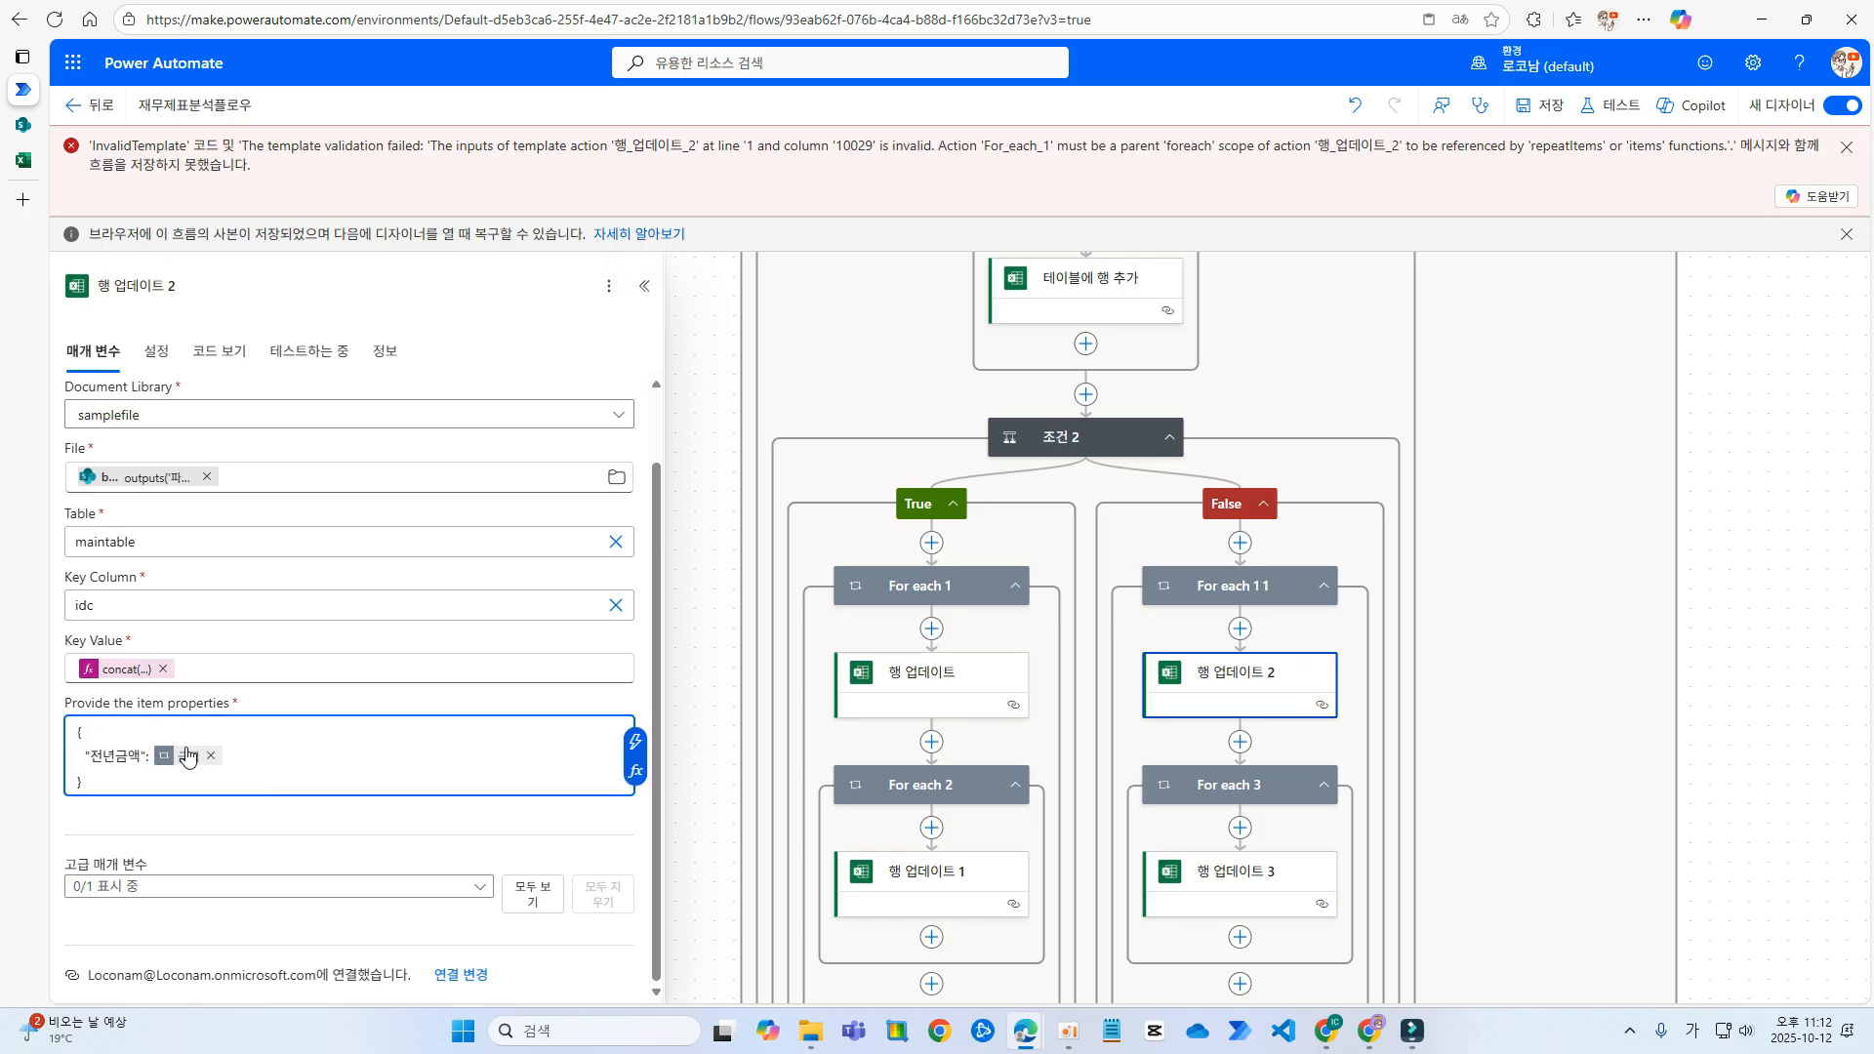
key("BackSpace")
key("BackSpace")
key("ctrl+v")
left_click(212, 761)
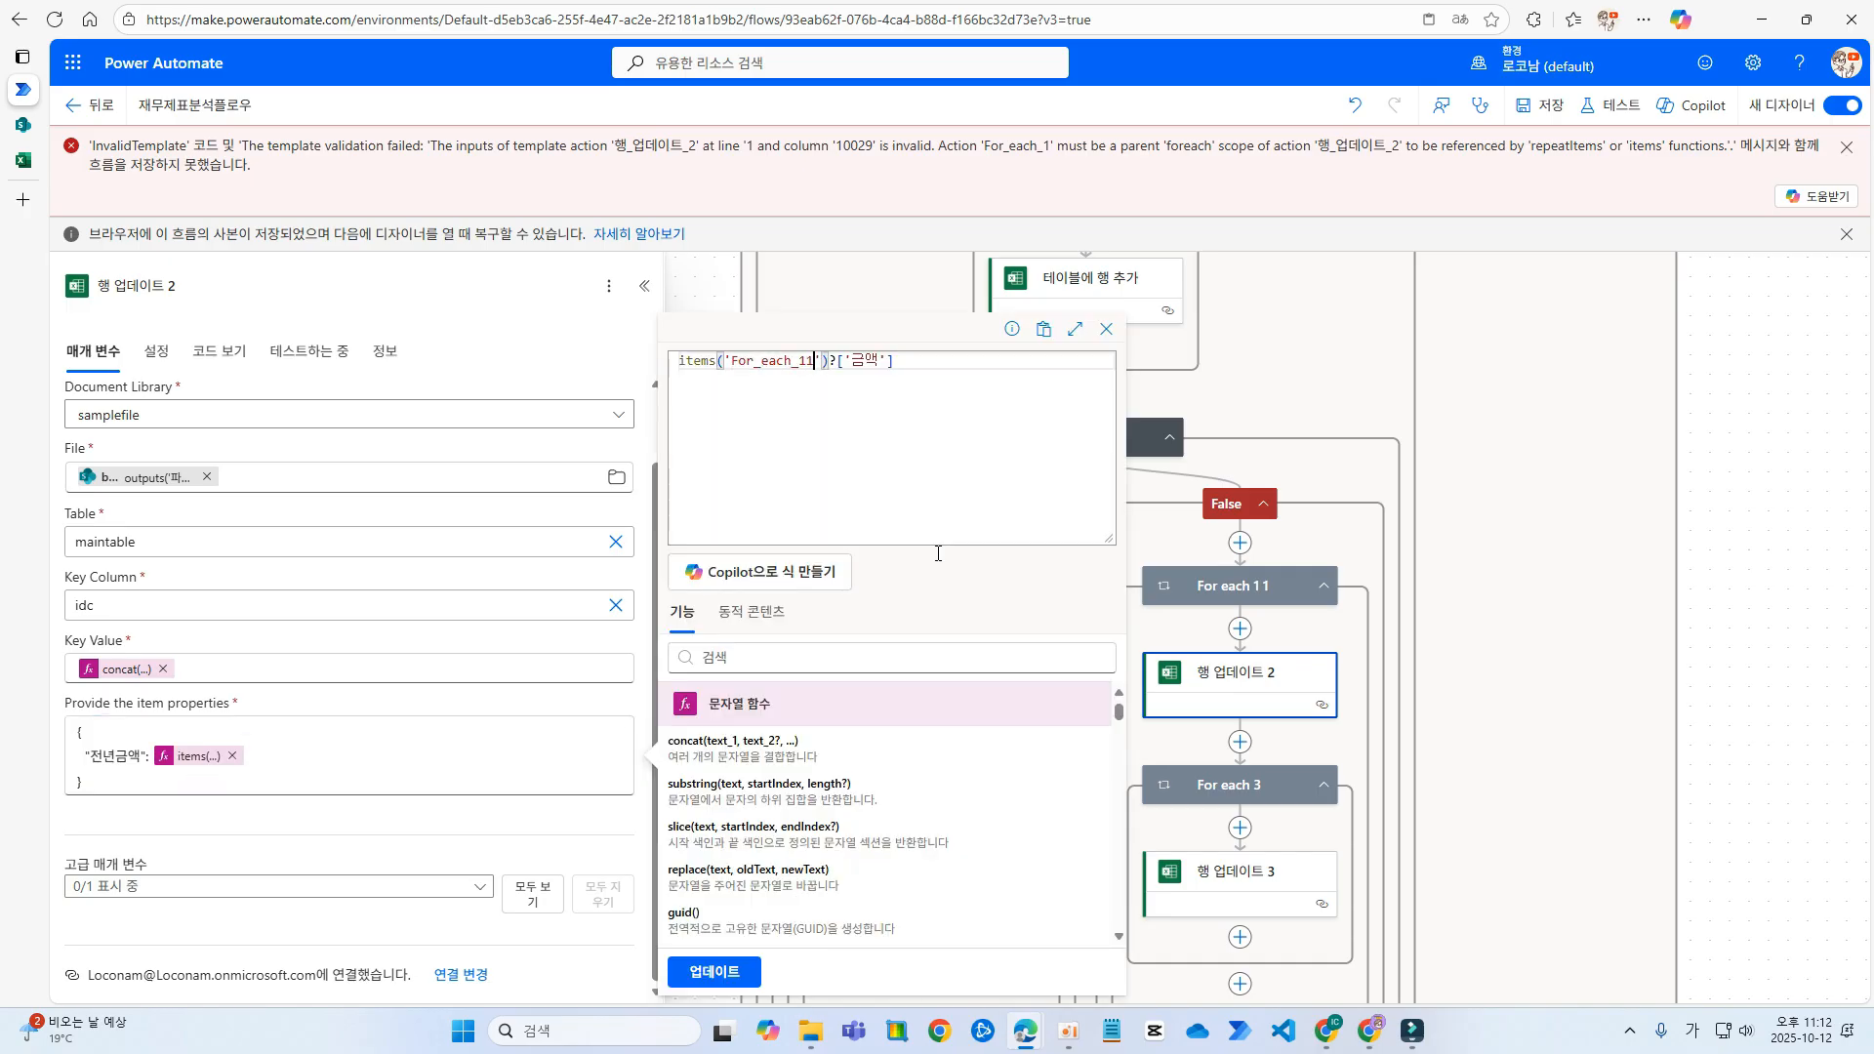
left_click(712, 970)
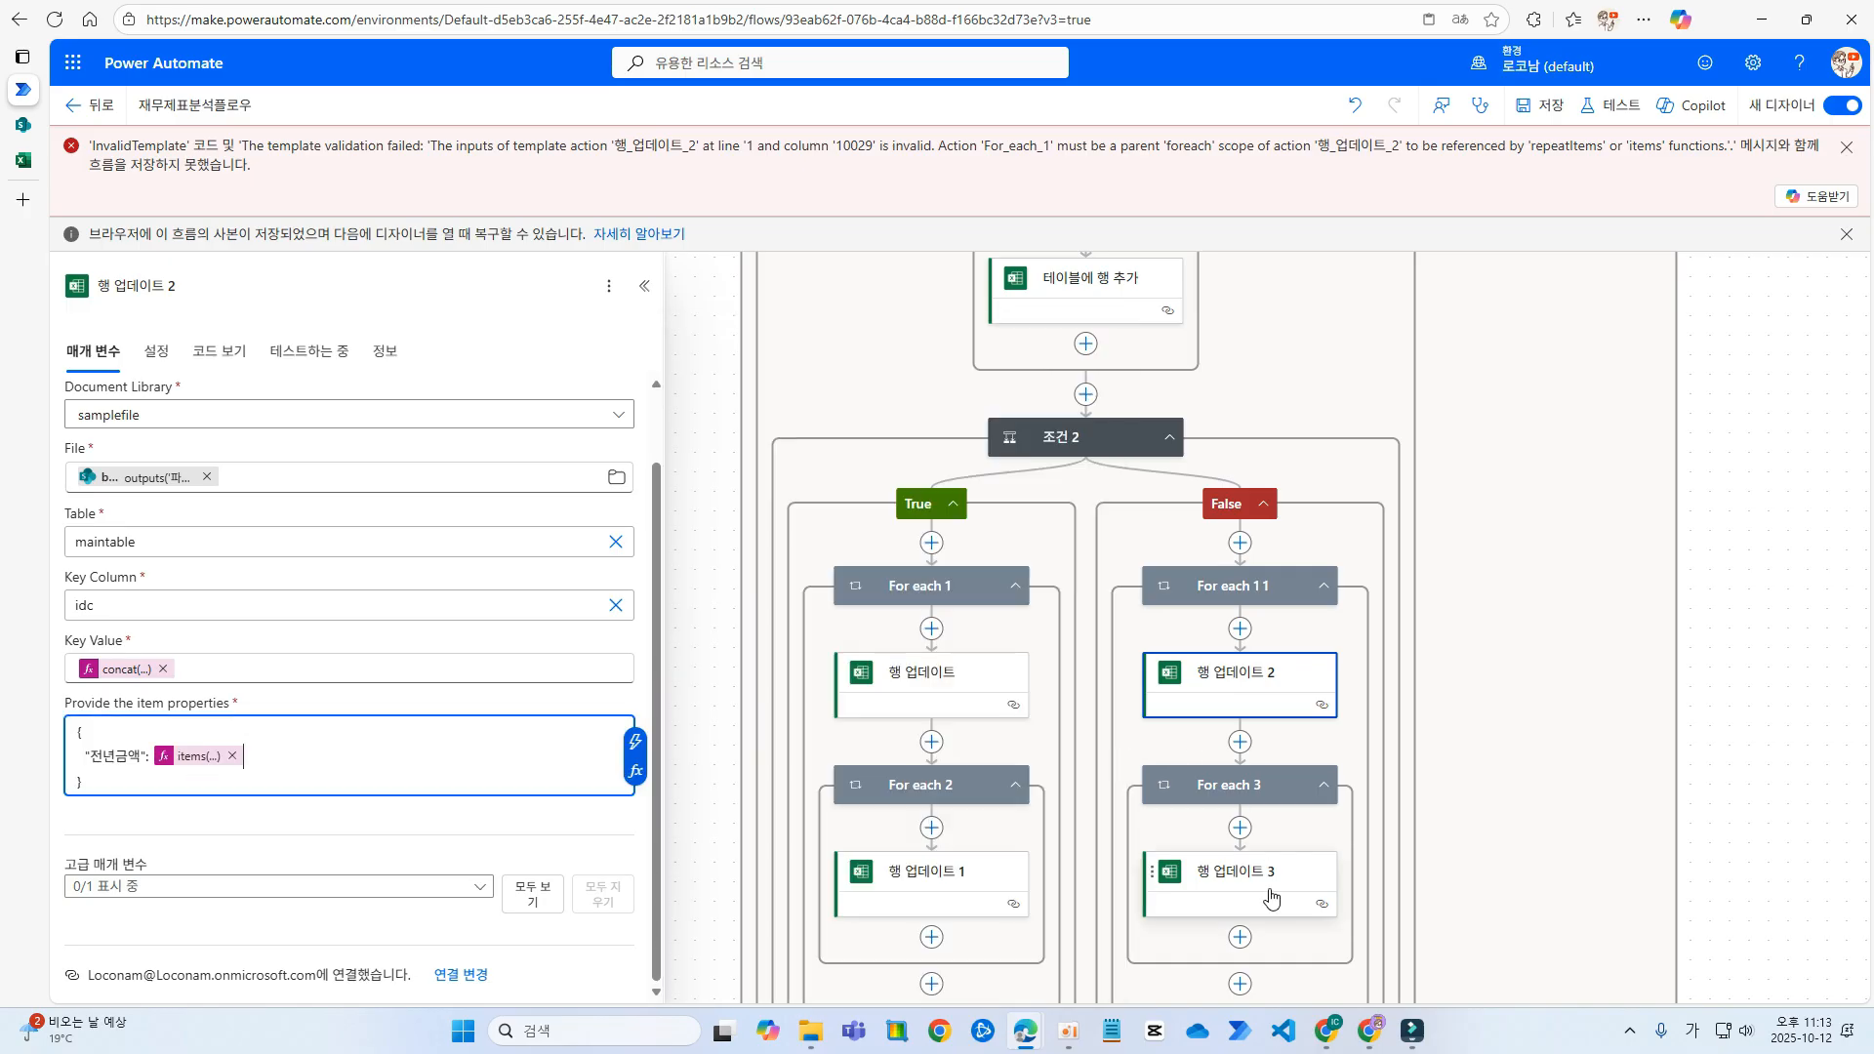
- Replace the 당해금액 value in 행 업데이트 3 with the expression items('For_each_3')?['금액']
left_click(1157, 857)
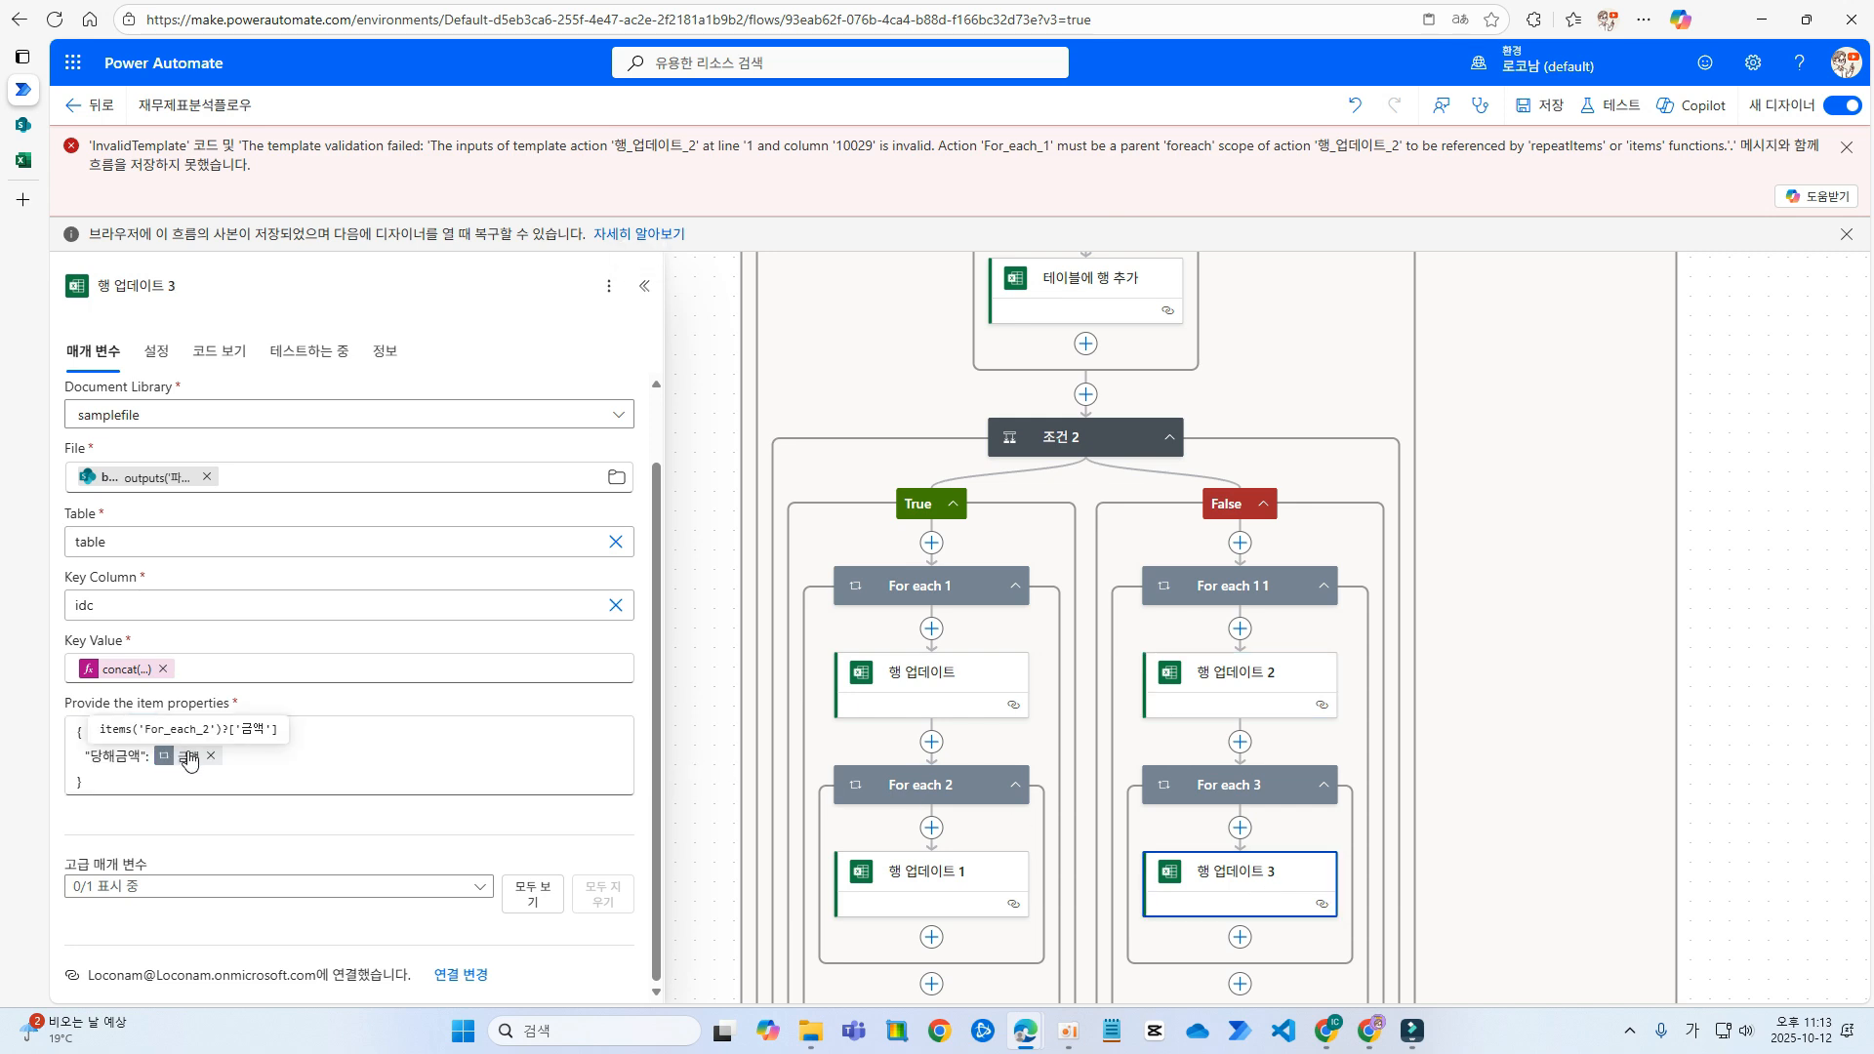
left_click(244, 753)
key("BackSpace")
key("BackSpace")
key("ctrl+z")
left_click(198, 756)
double_click(812, 360)
type("For_each_3")
left_click(713, 972)
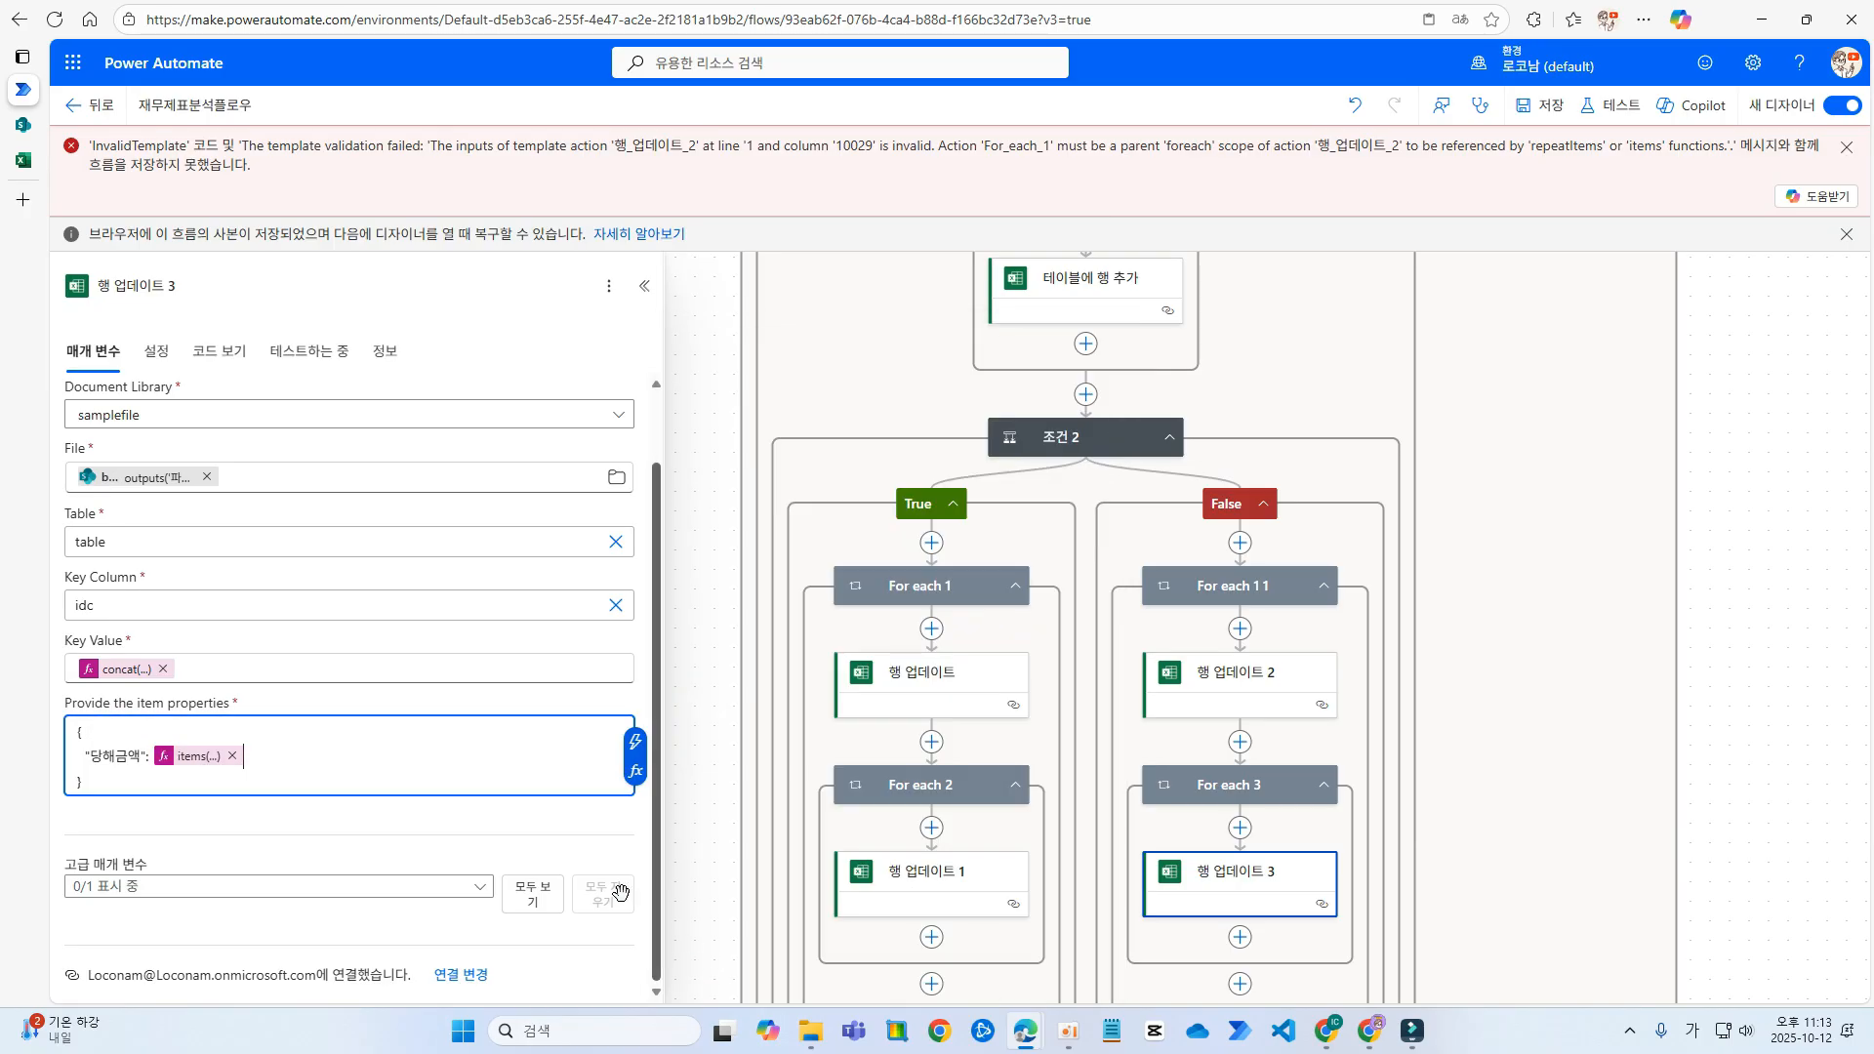
- Change both loop references in the concat key value of 행 업데이트 3 to For_each_3
left_click(122, 670)
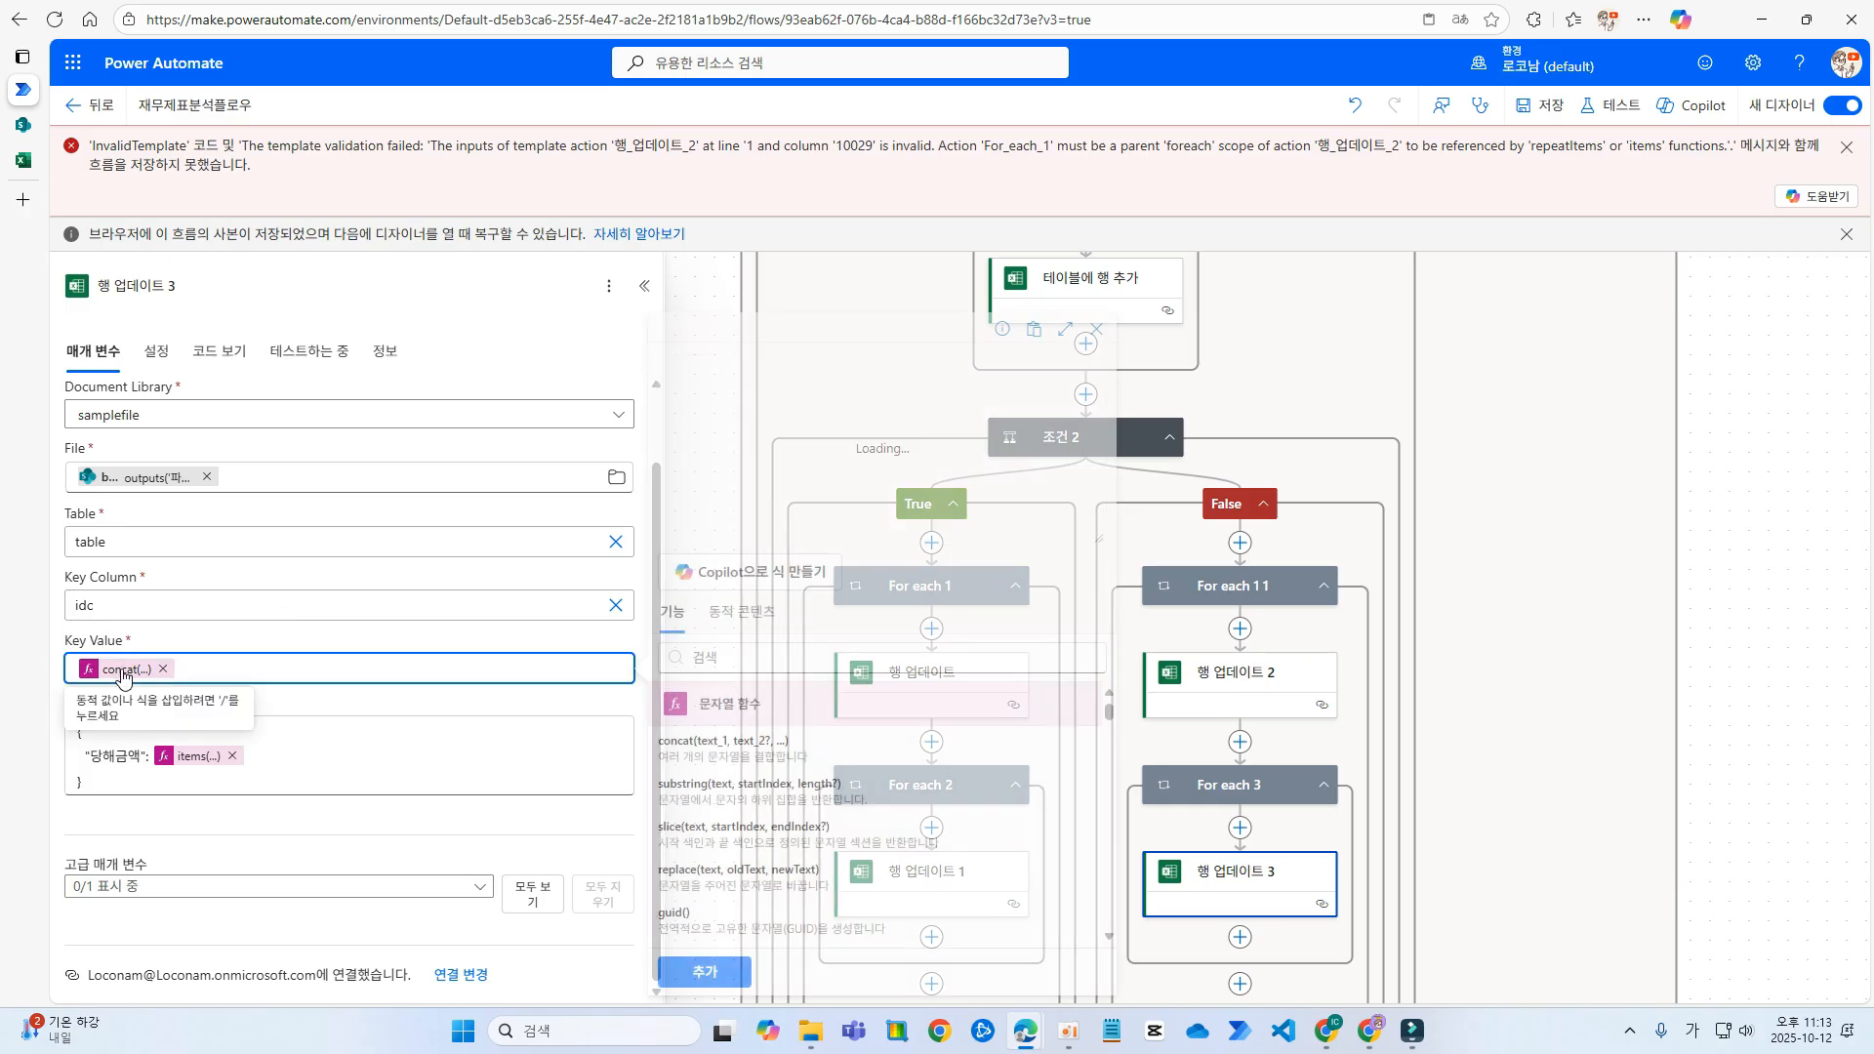
double_click(831, 362)
type("For_each_3")
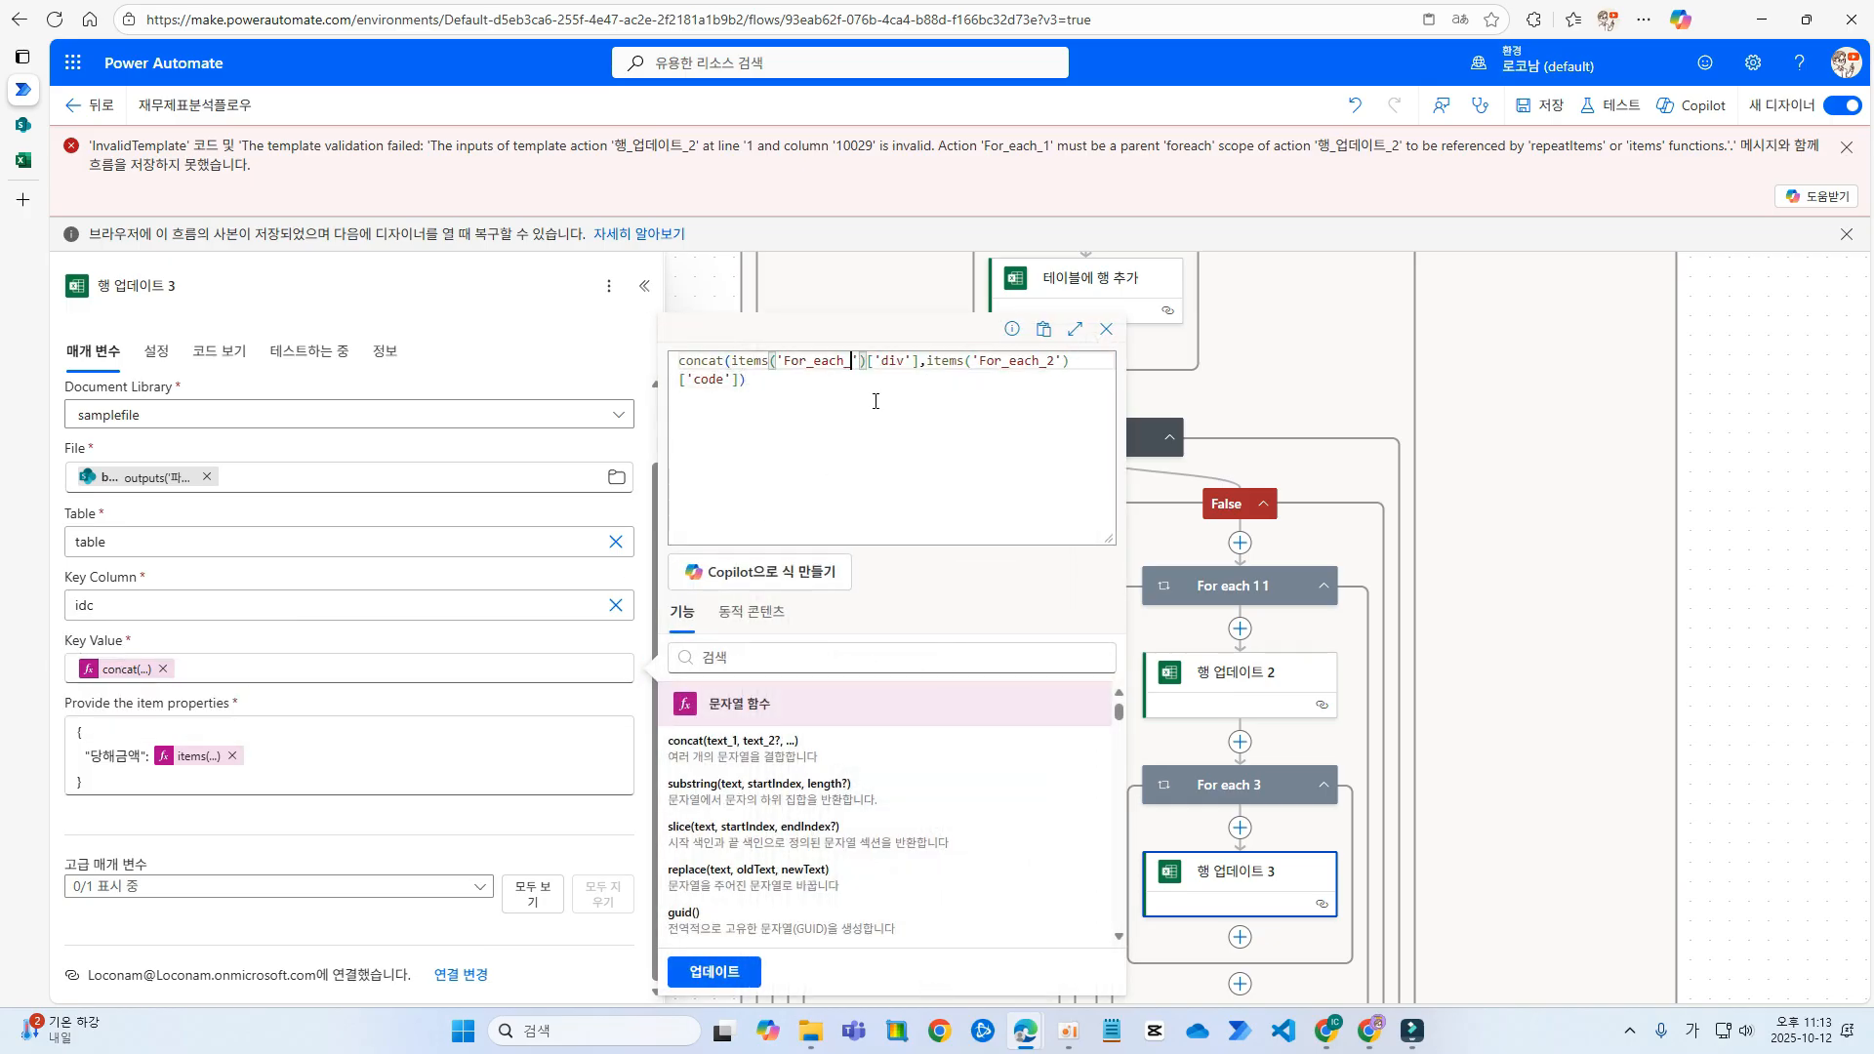
double_click(1056, 361)
type("For_each_3")
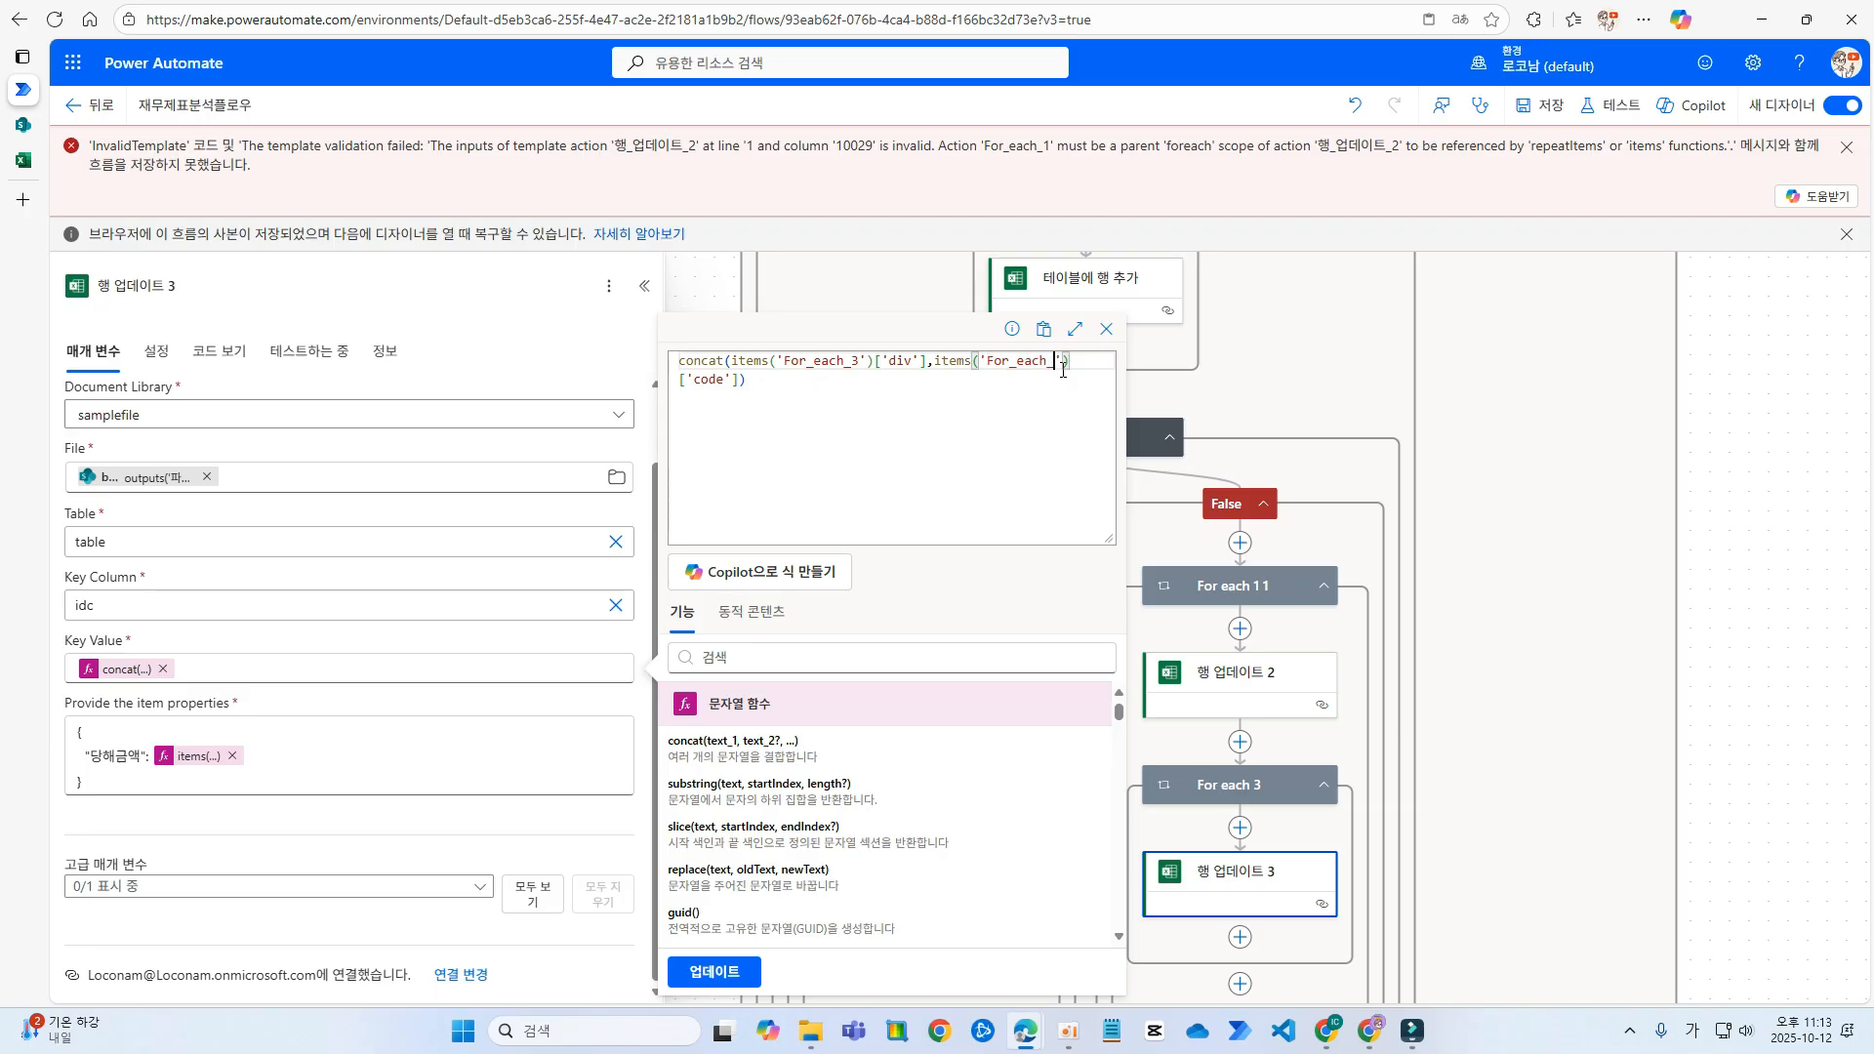
left_click(716, 972)
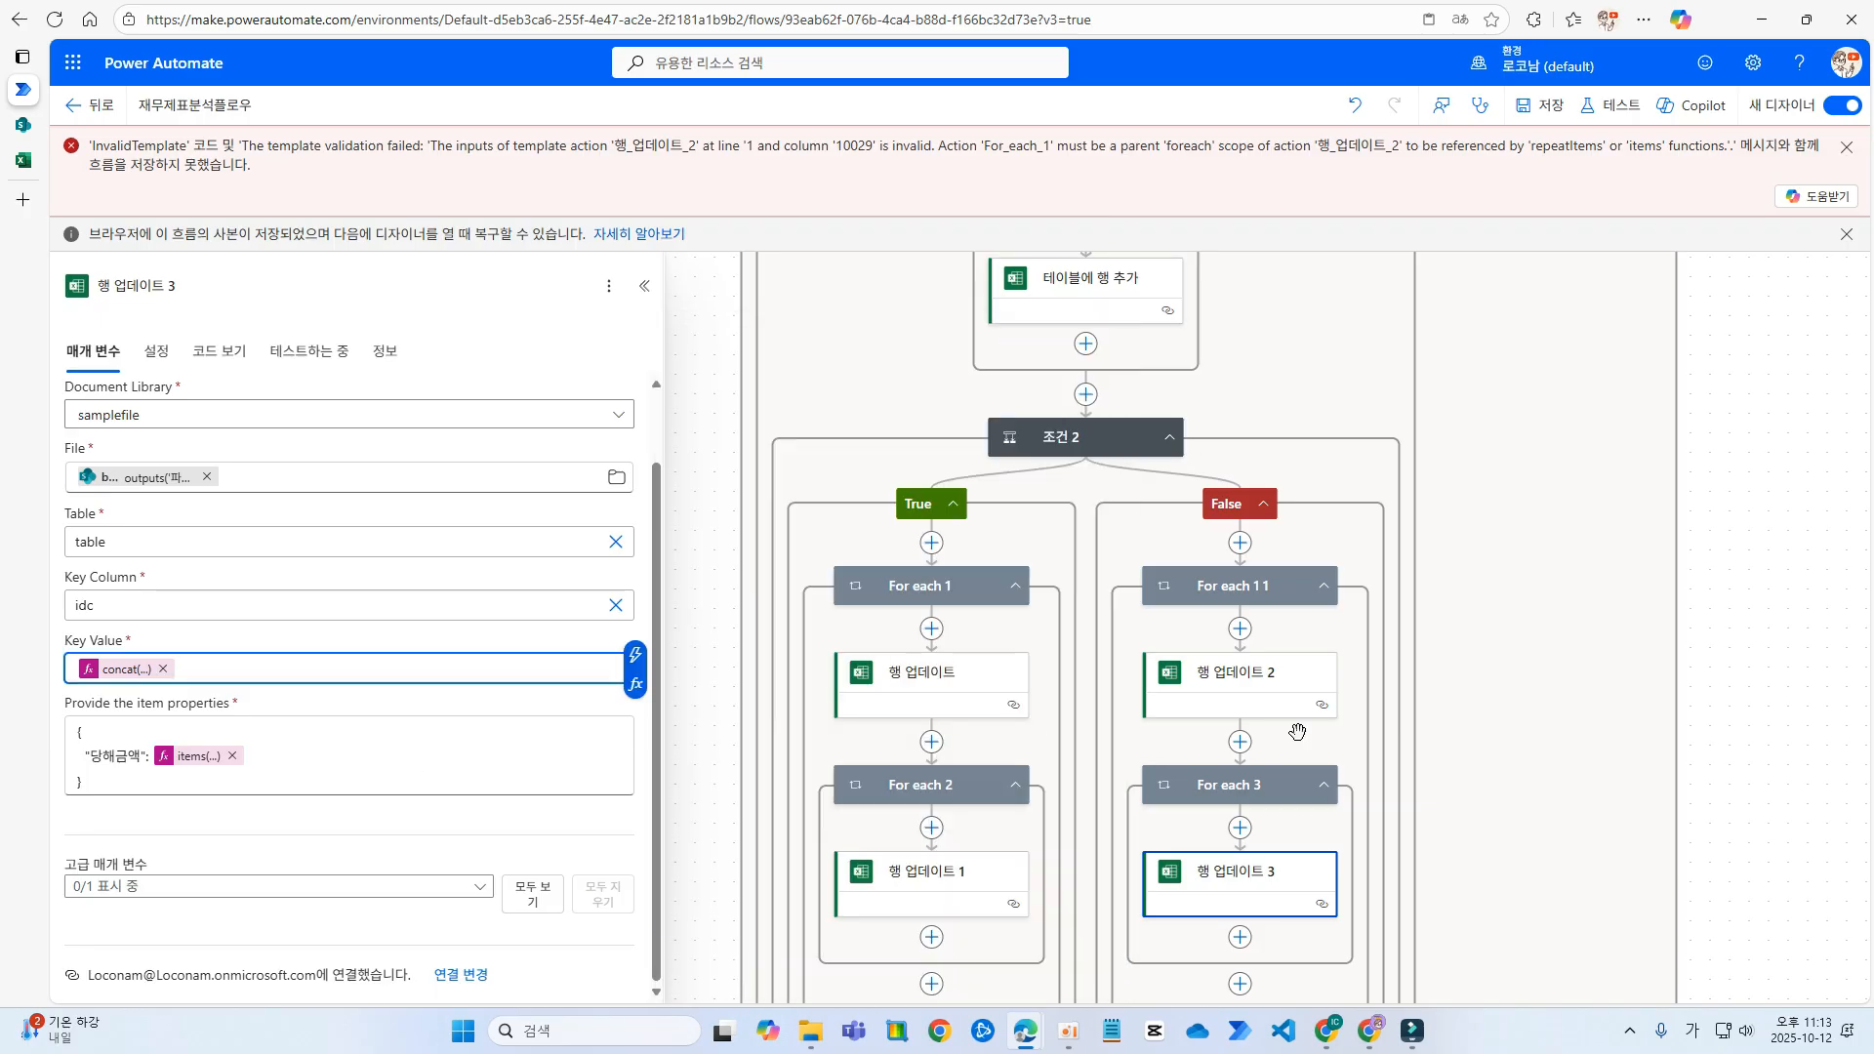
- Change both loop references in the concat key value of 행 업데이트 2 to For_each_11 and save the flow
left_click(1266, 686)
left_click(136, 681)
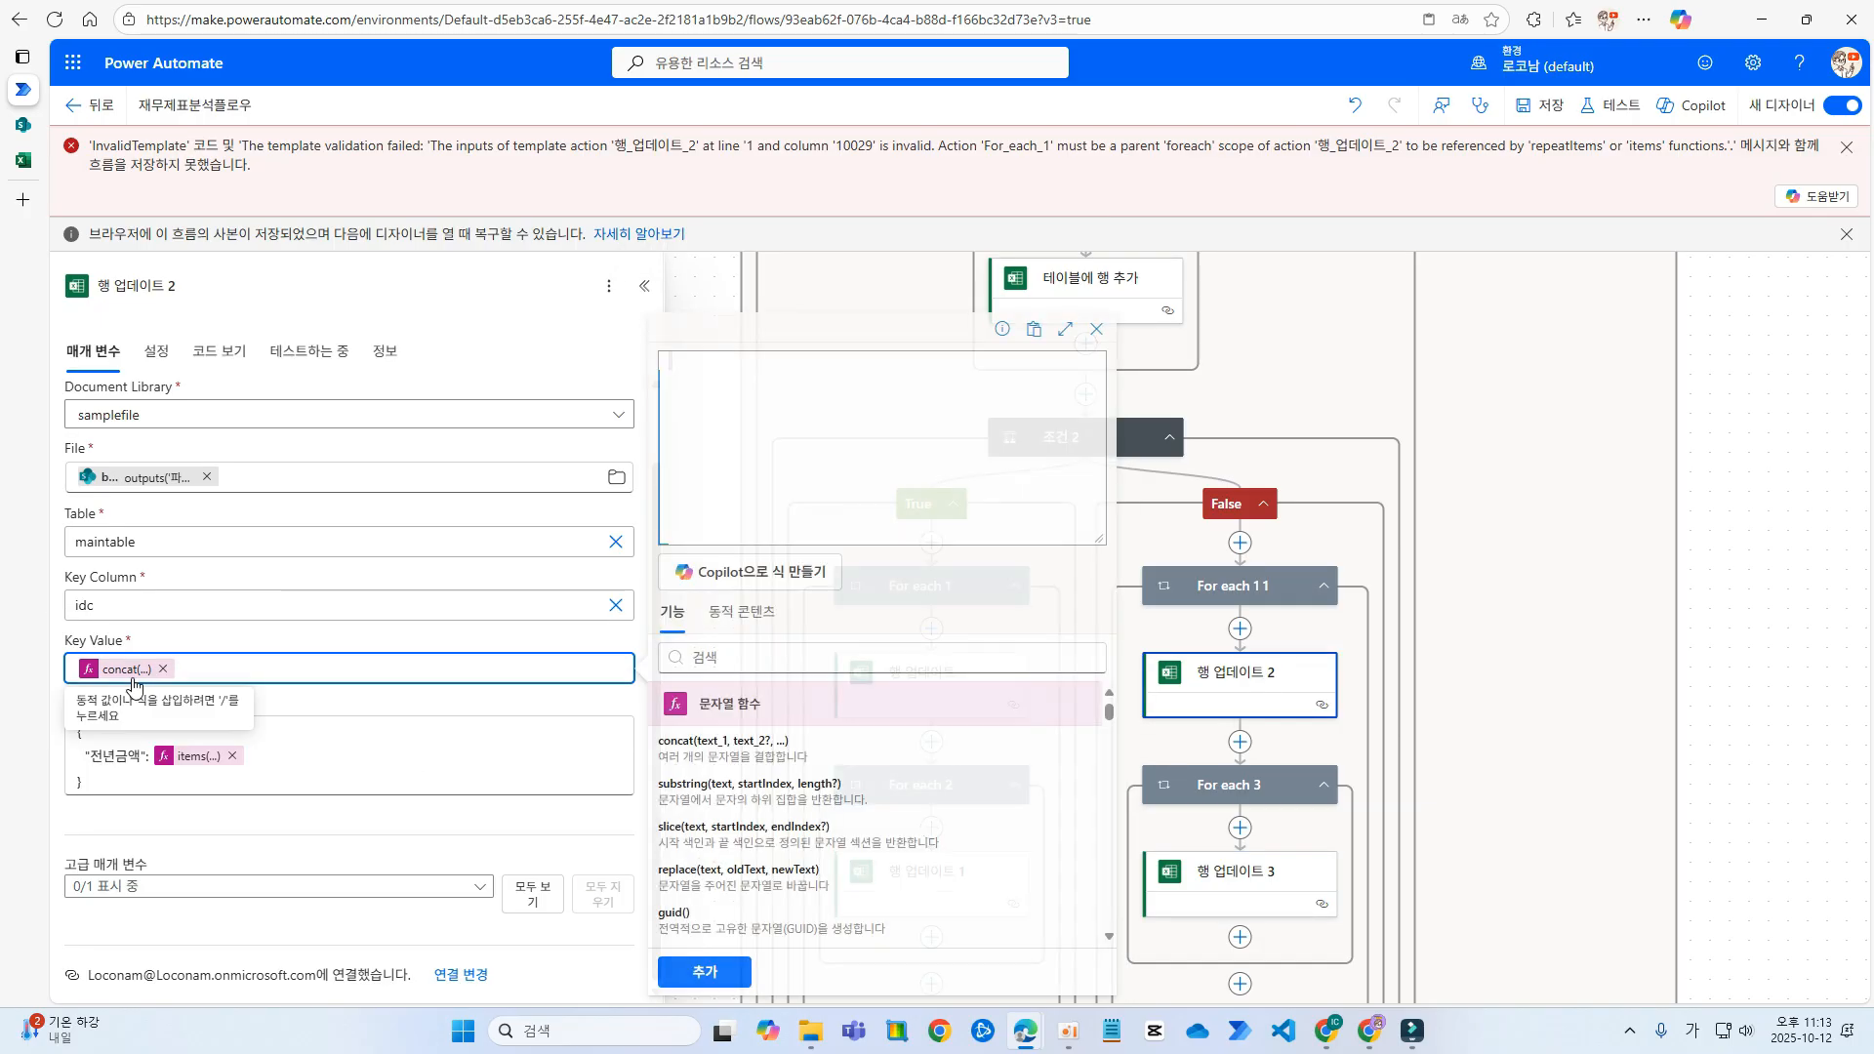
left_click(853, 363)
type("1")
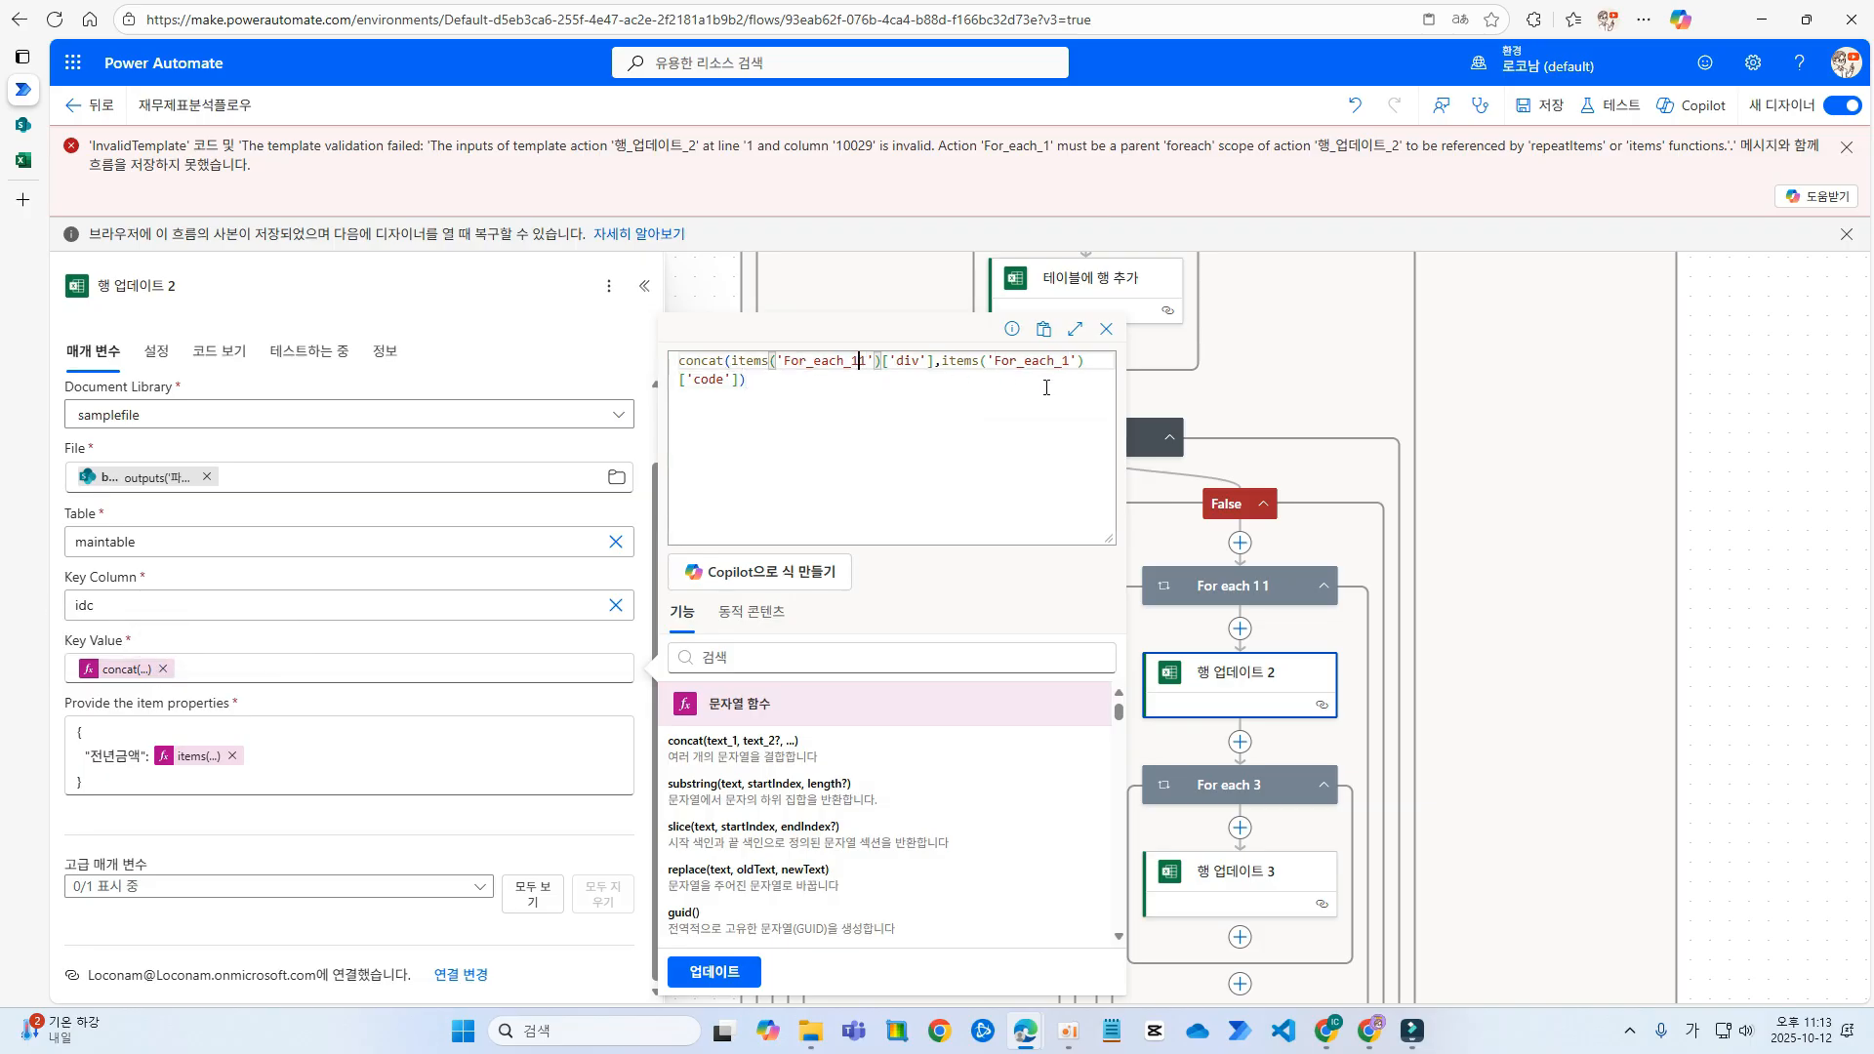
left_click(1069, 361)
type("1")
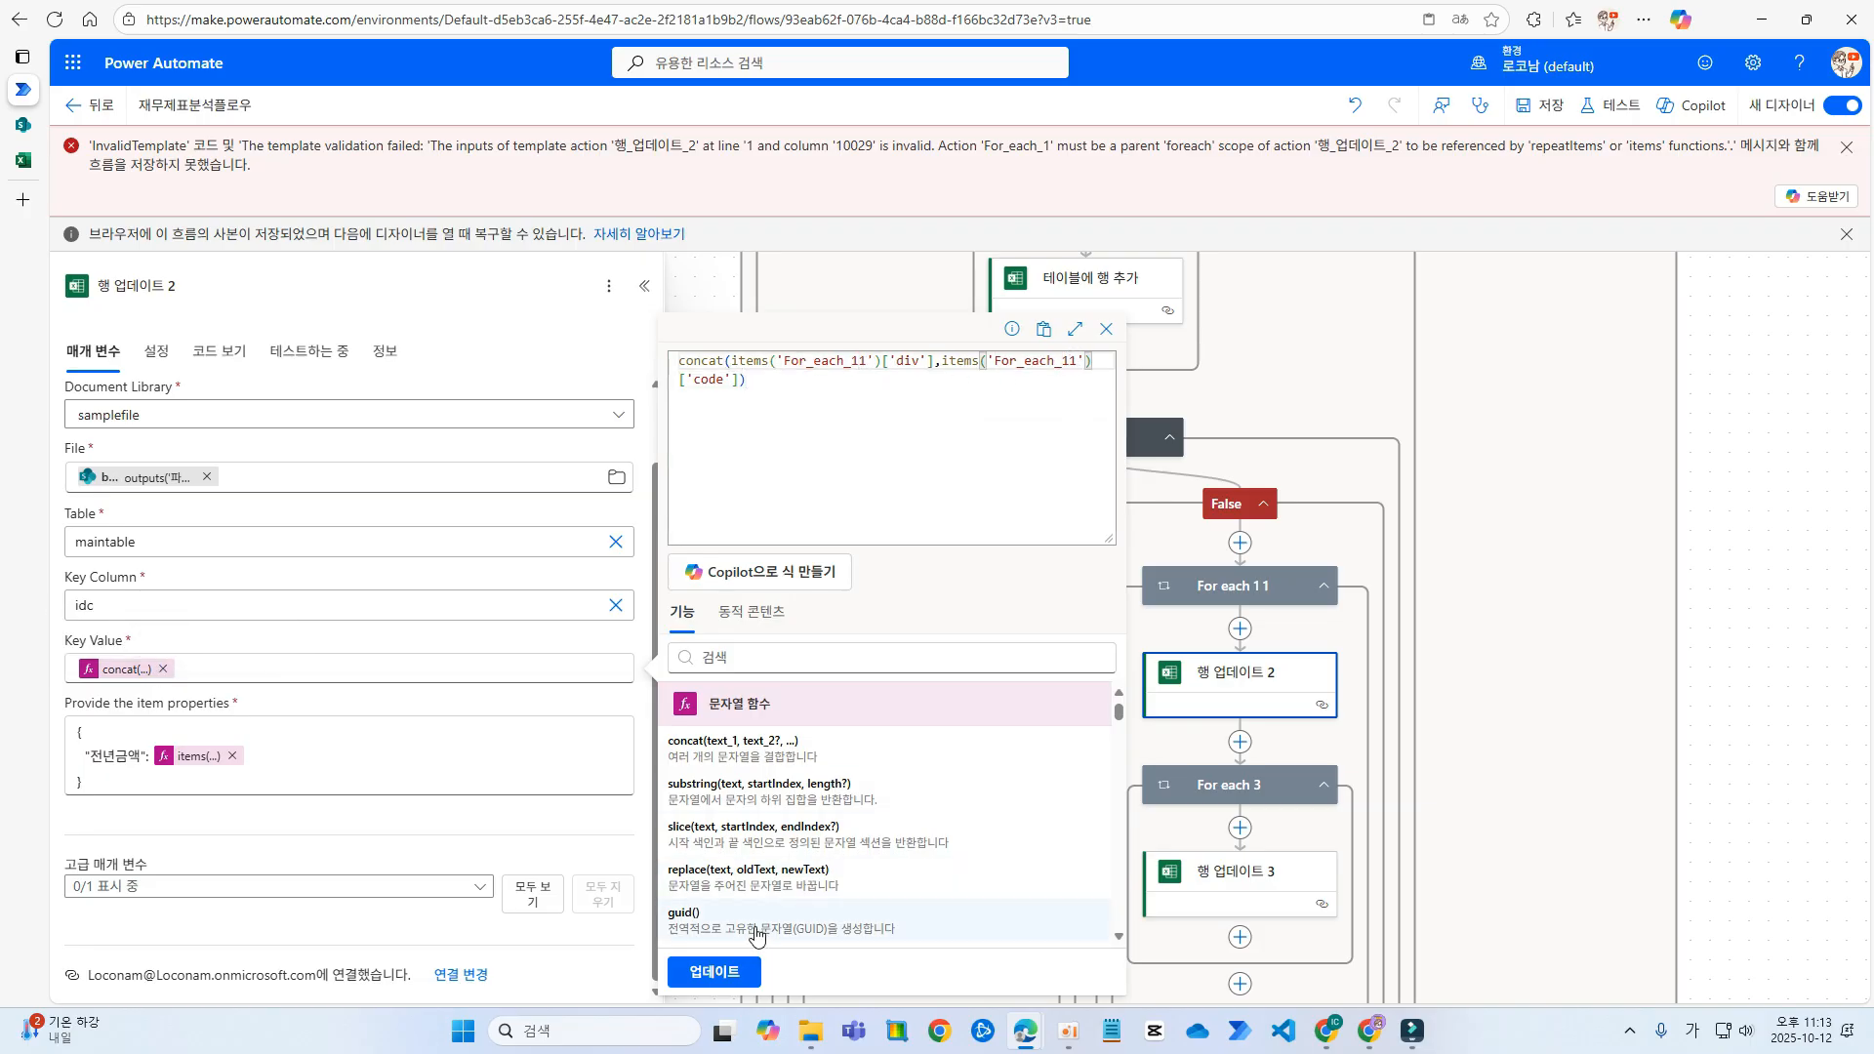
left_click(713, 971)
left_click(1550, 107)
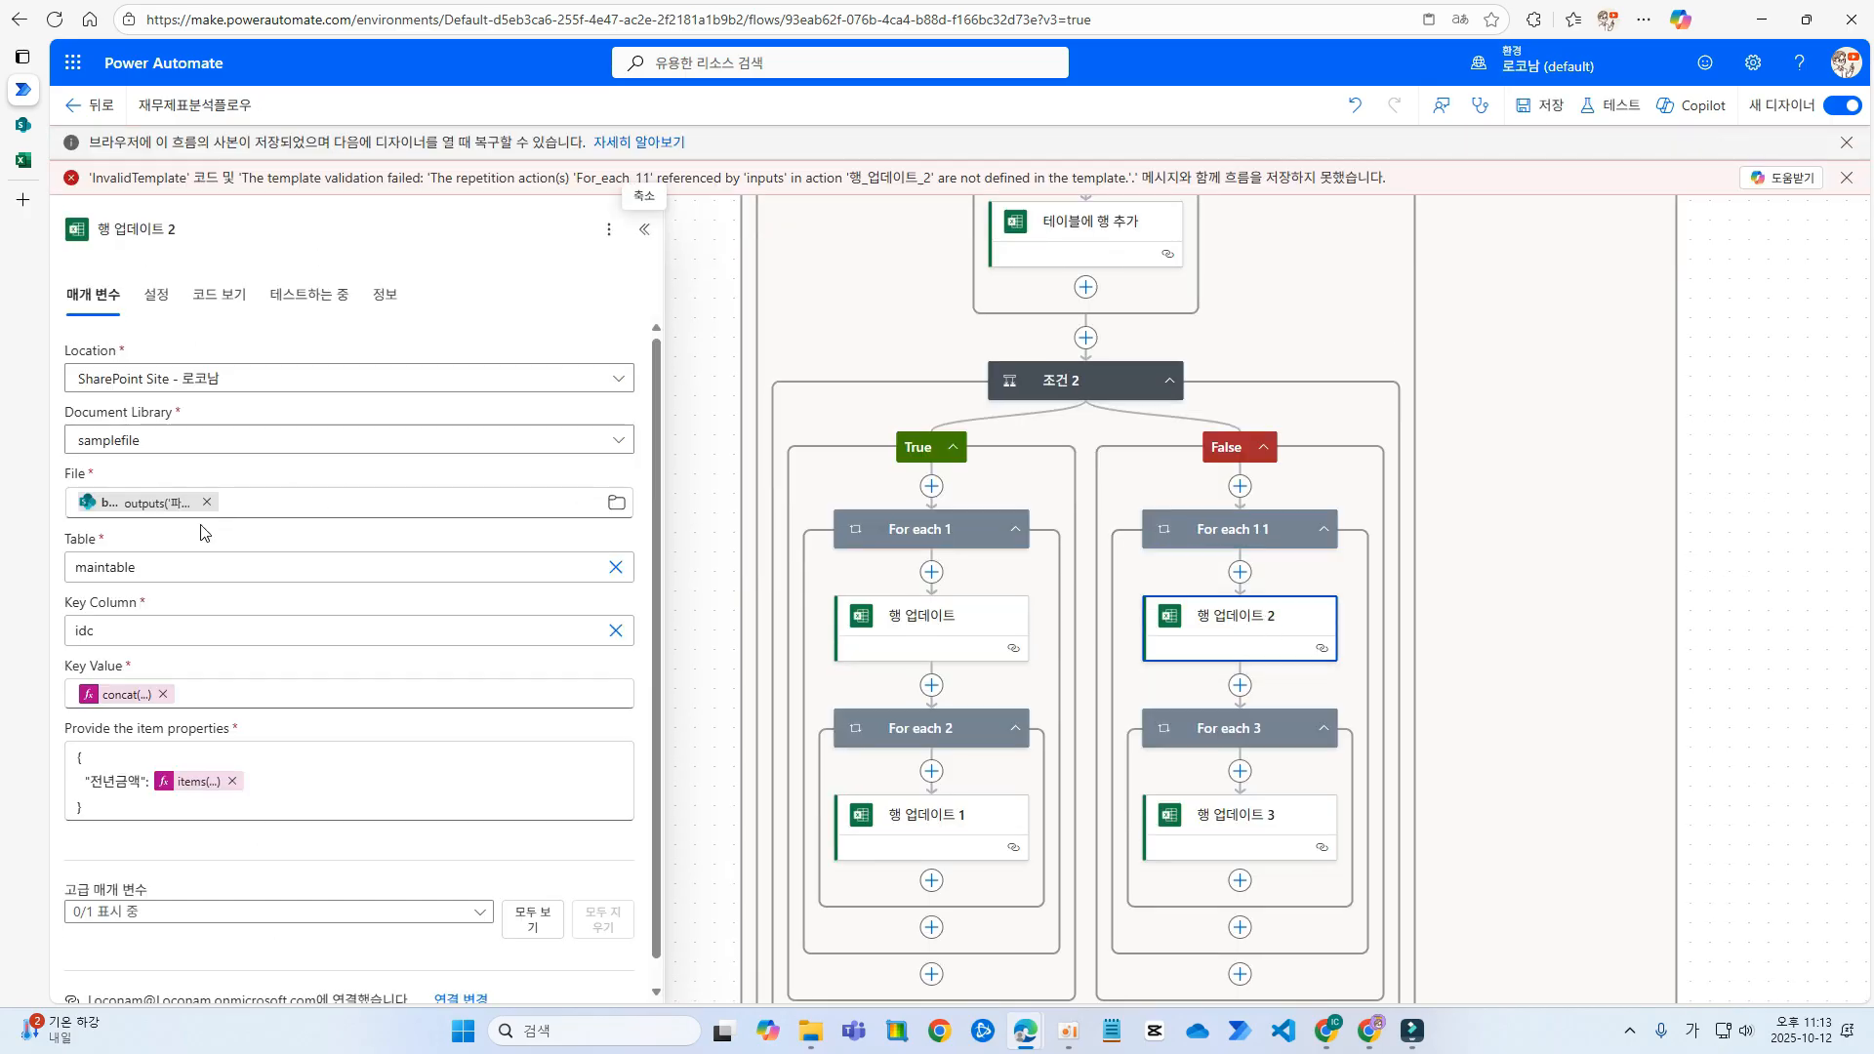
- Change both loop references in the concat key value of 행 업데이트 2 to For_each_1_1
left_click(127, 694)
left_click(843, 416)
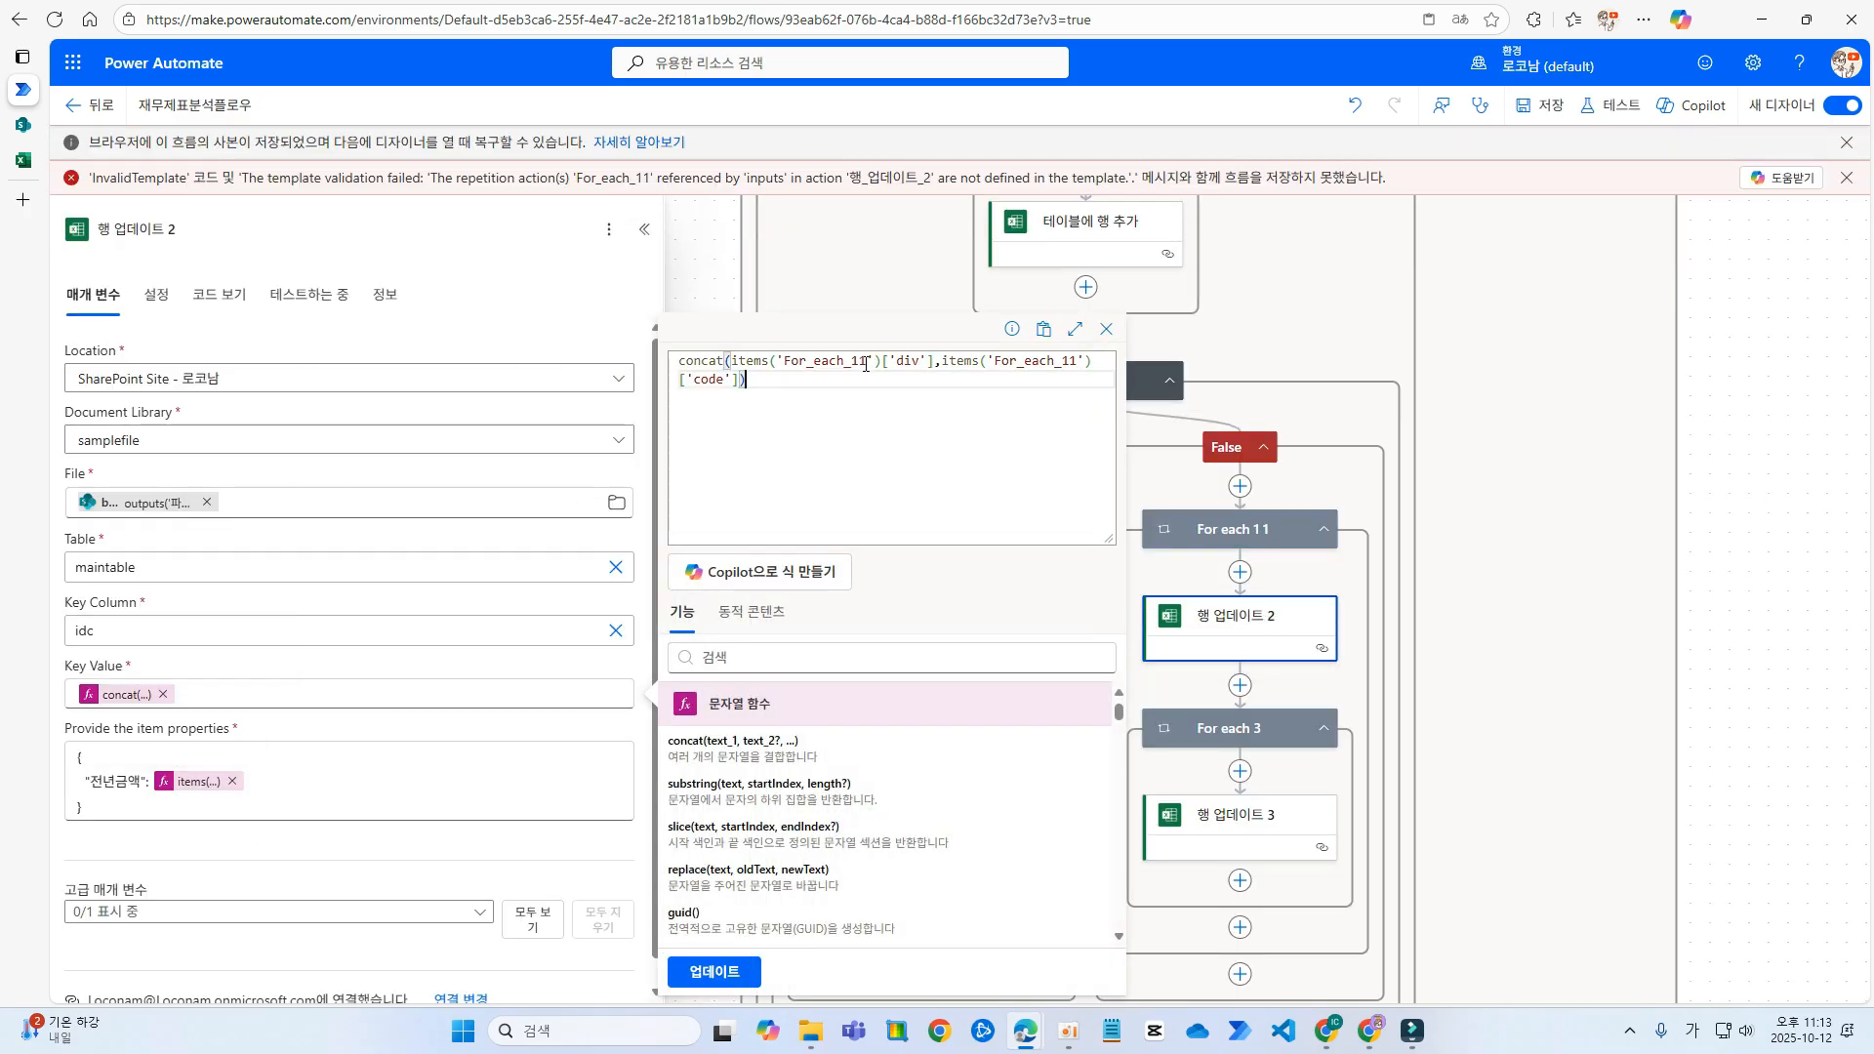
left_click(866, 362)
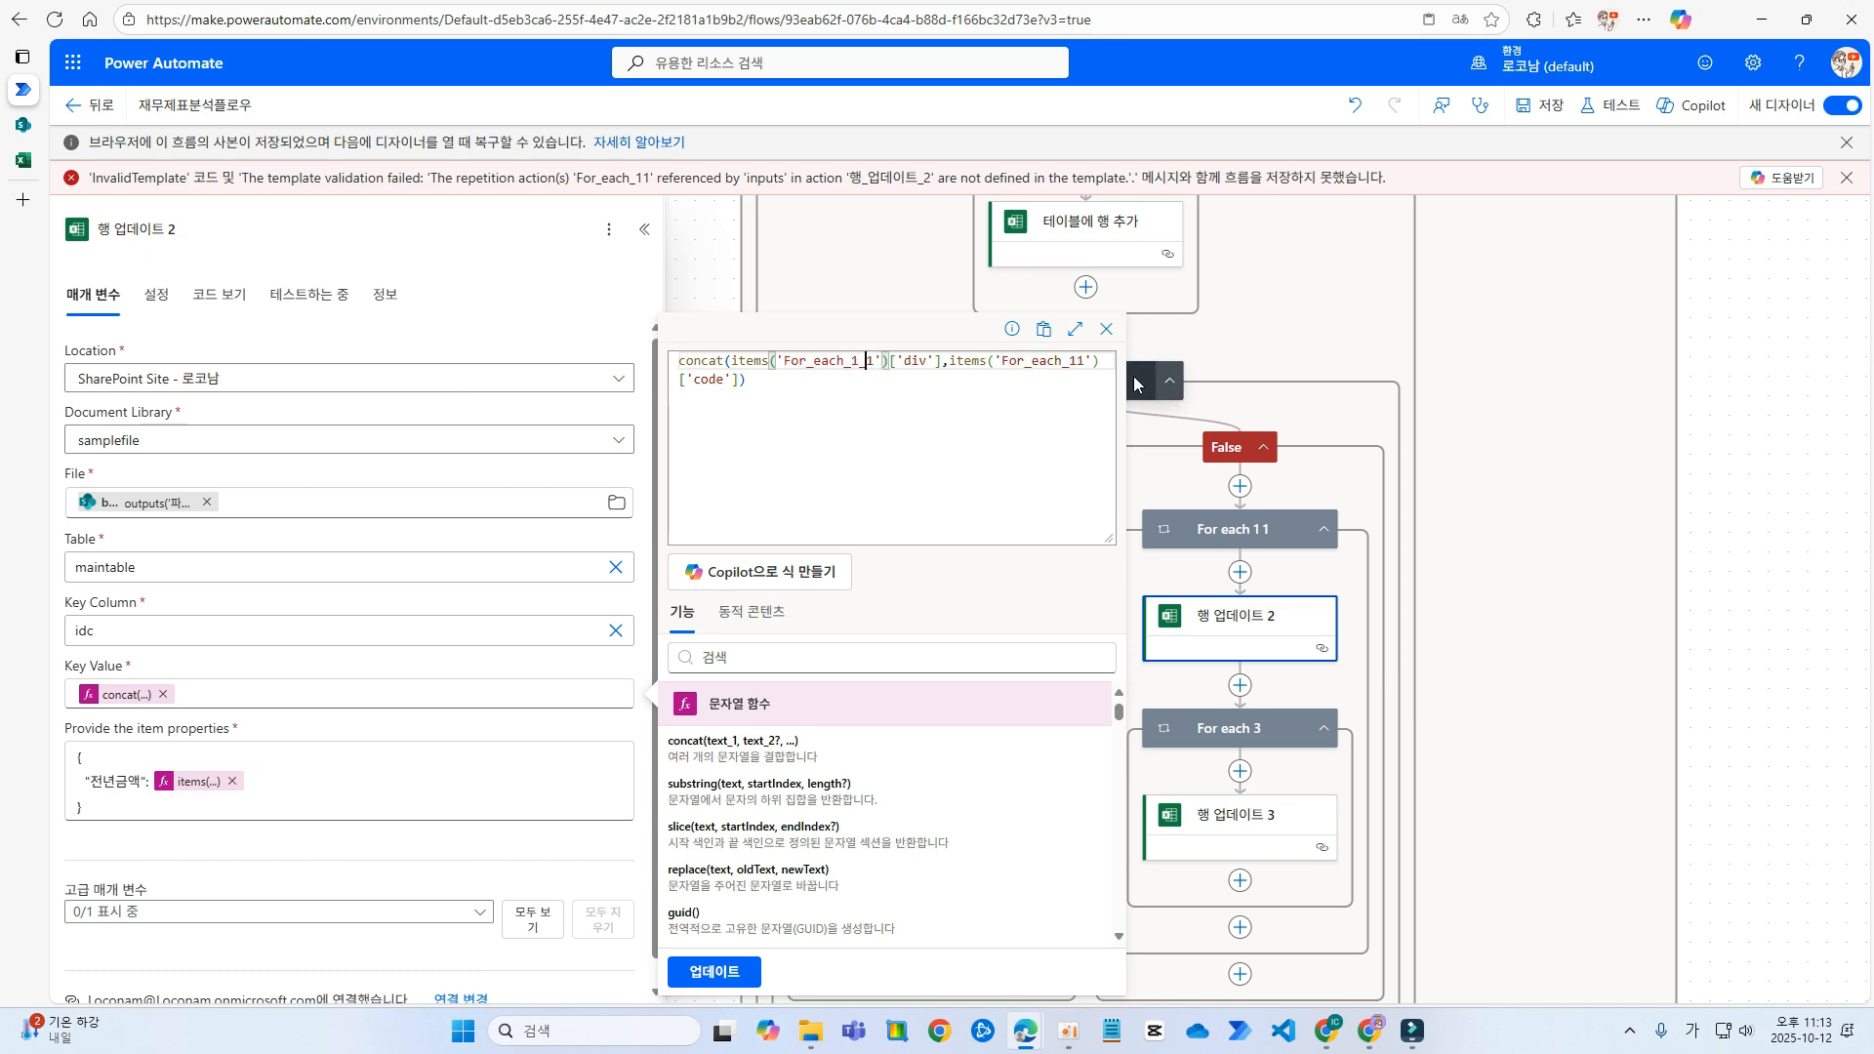
double_click(1083, 364)
type("For_each_1_1")
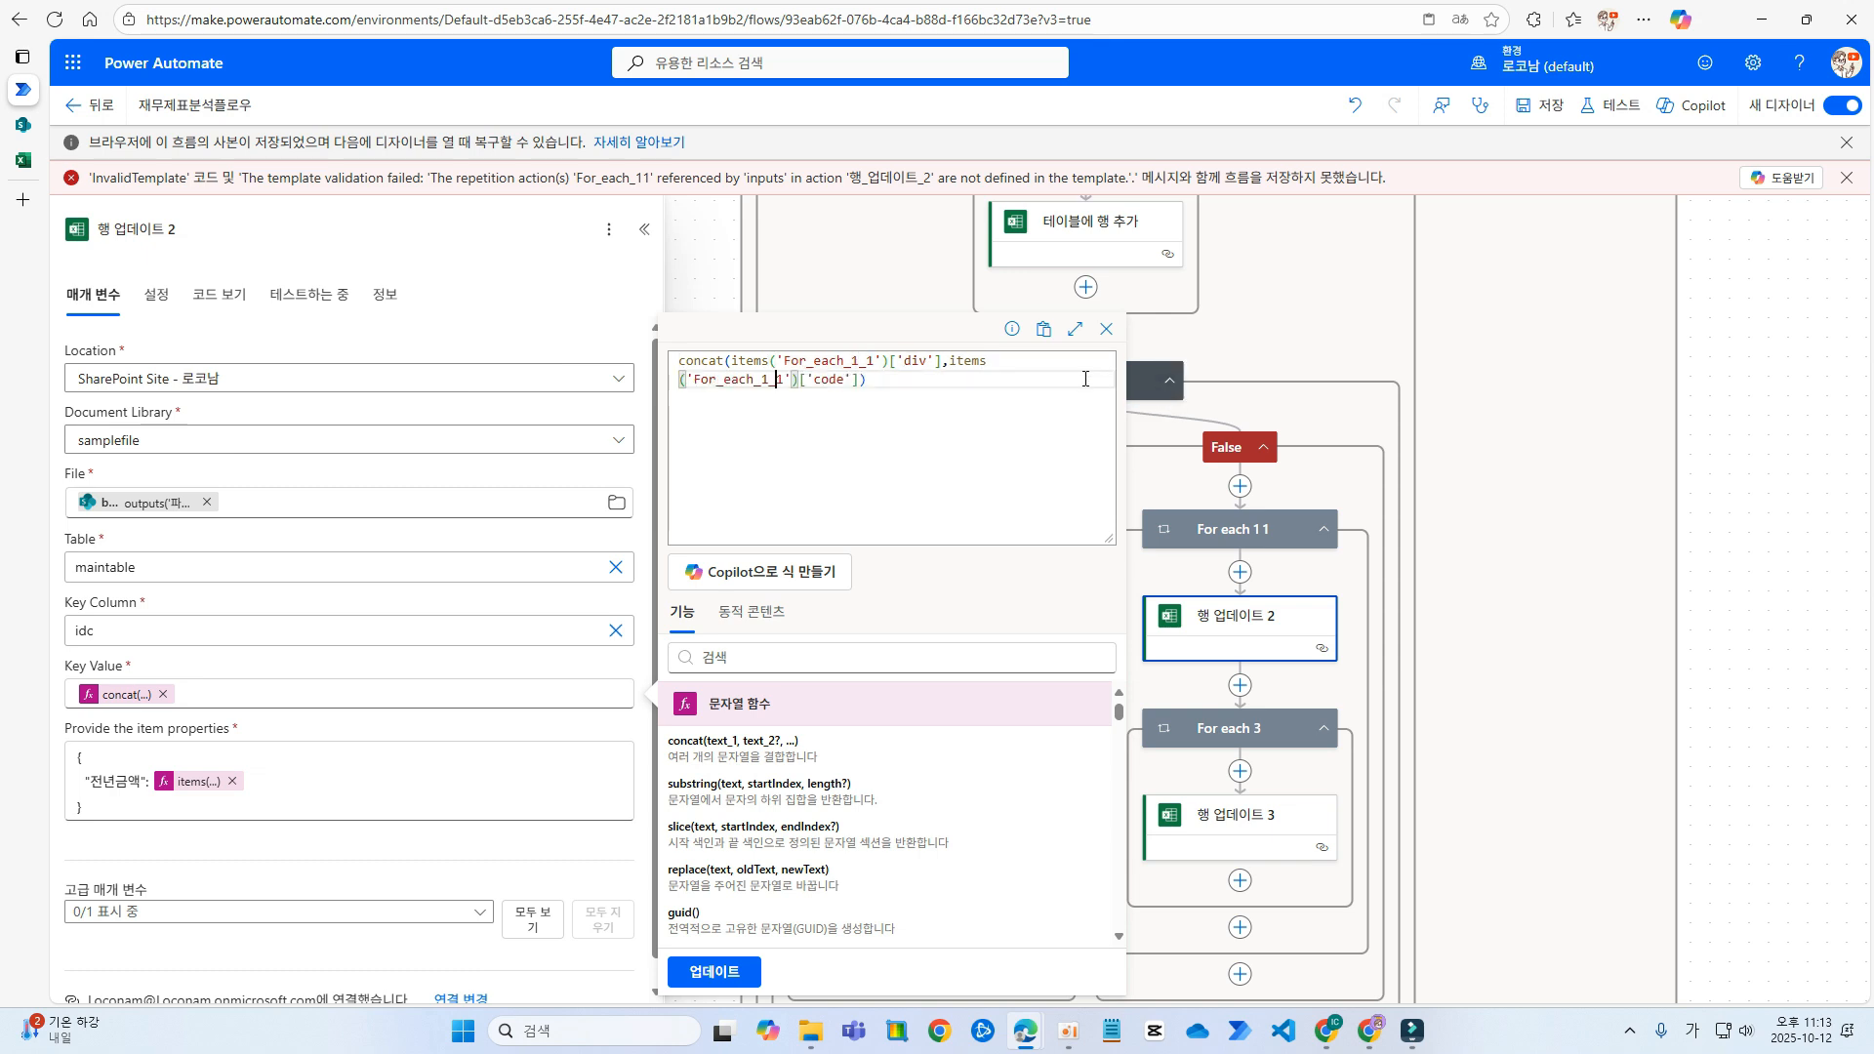
left_click(725, 965)
- Change the loop reference in the 전년금액 expression of 행 업데이트 2 to For_each_1_1 and save the flow
left_click(207, 783)
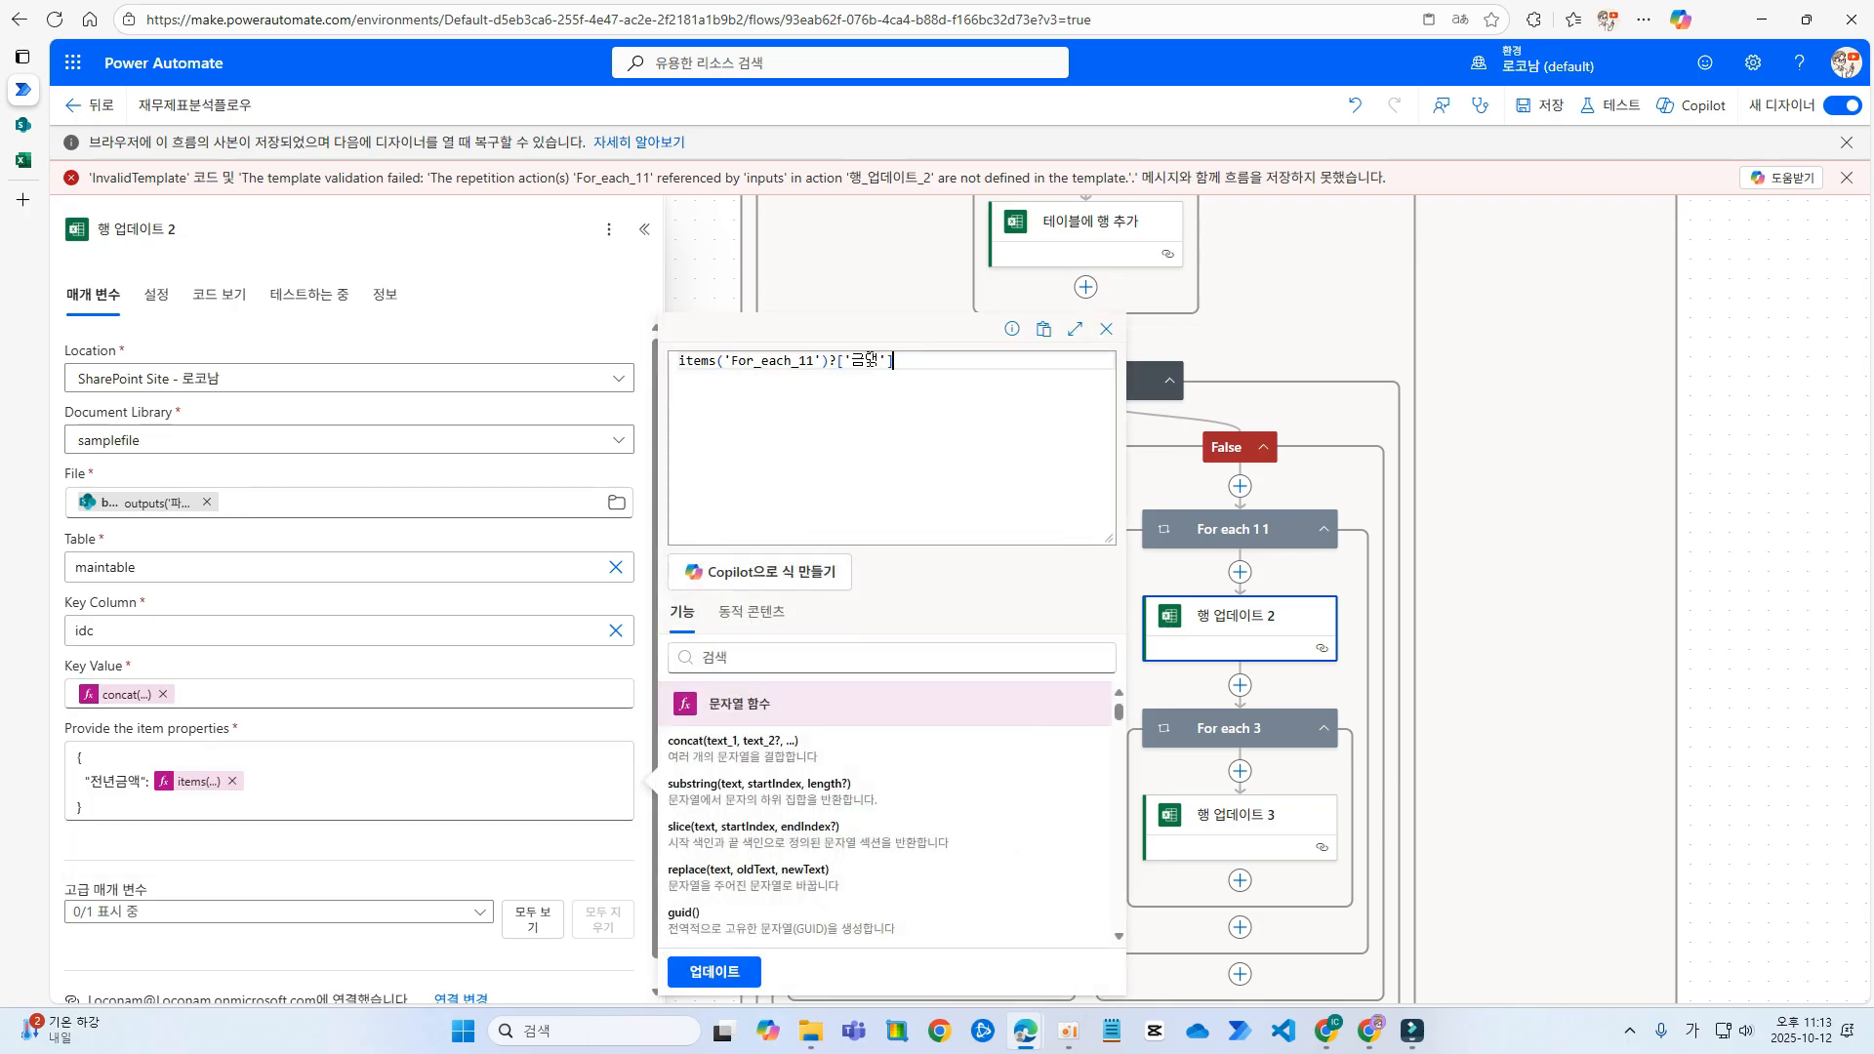
type("_")
left_click(728, 969)
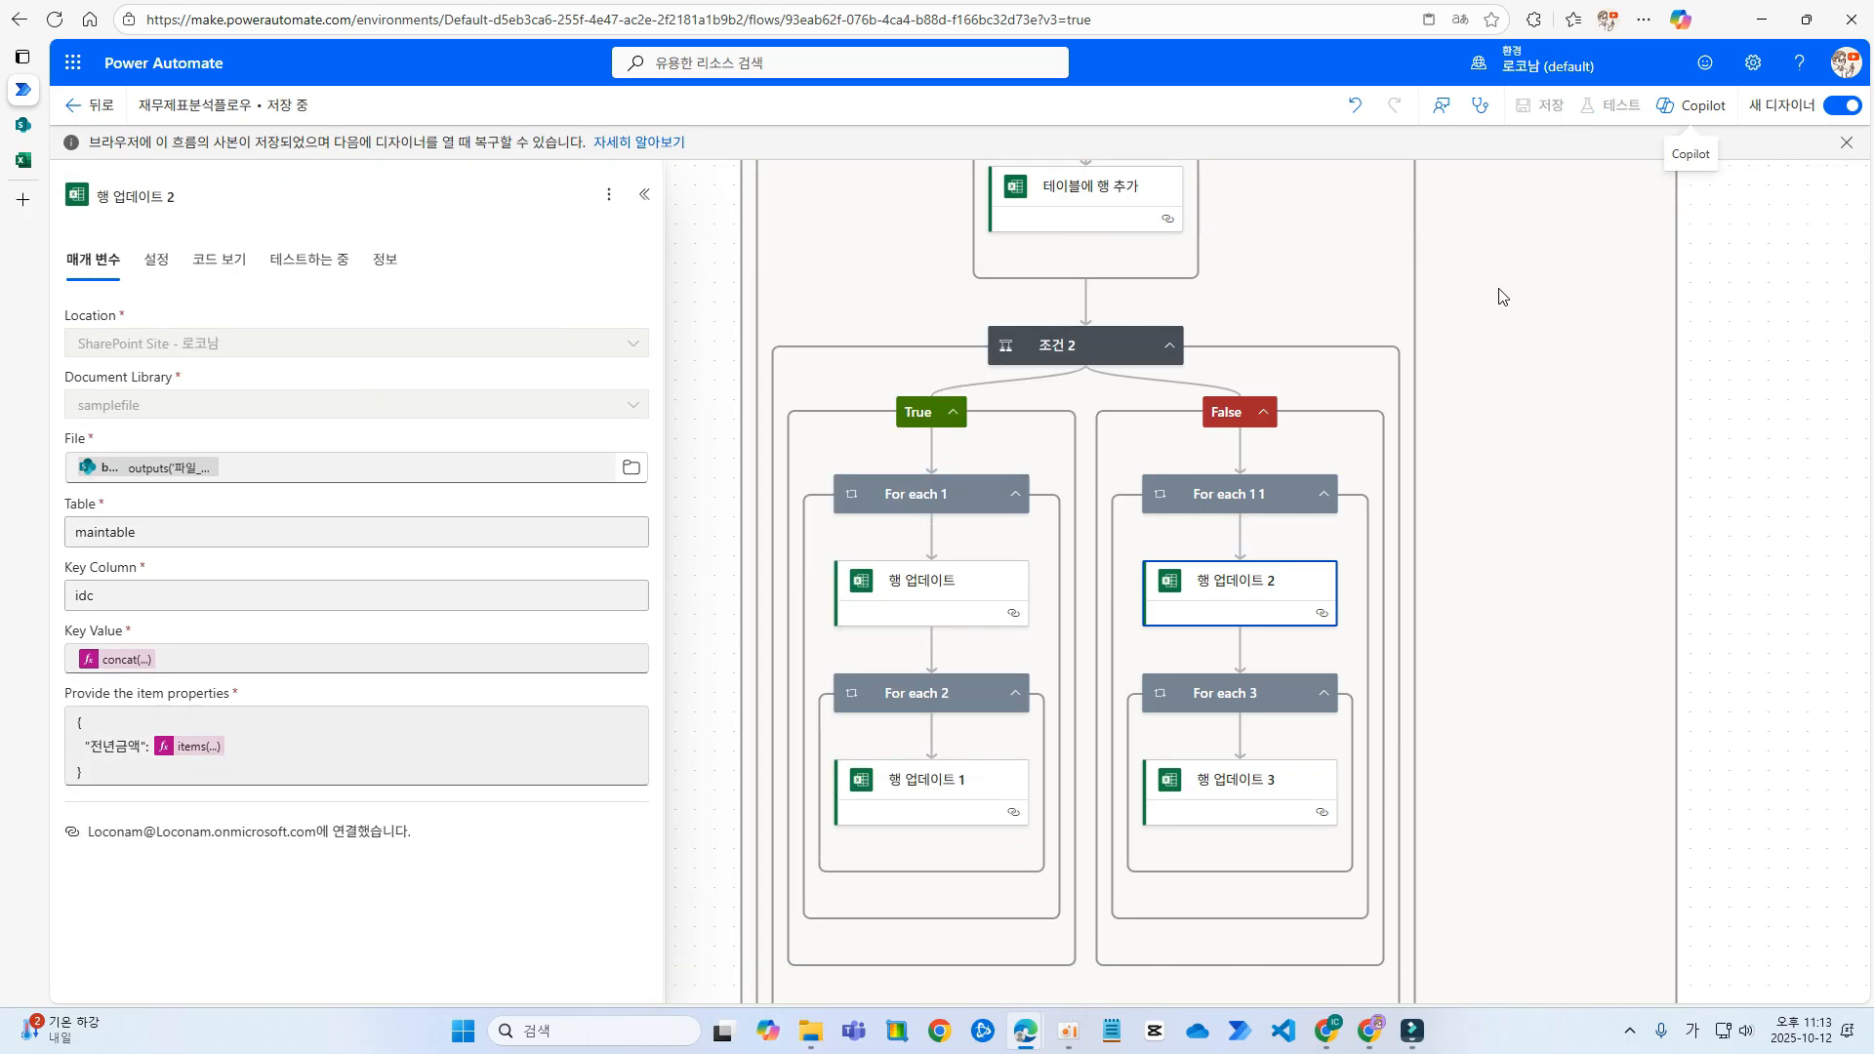
scroll(1519, 273, "up", 10)
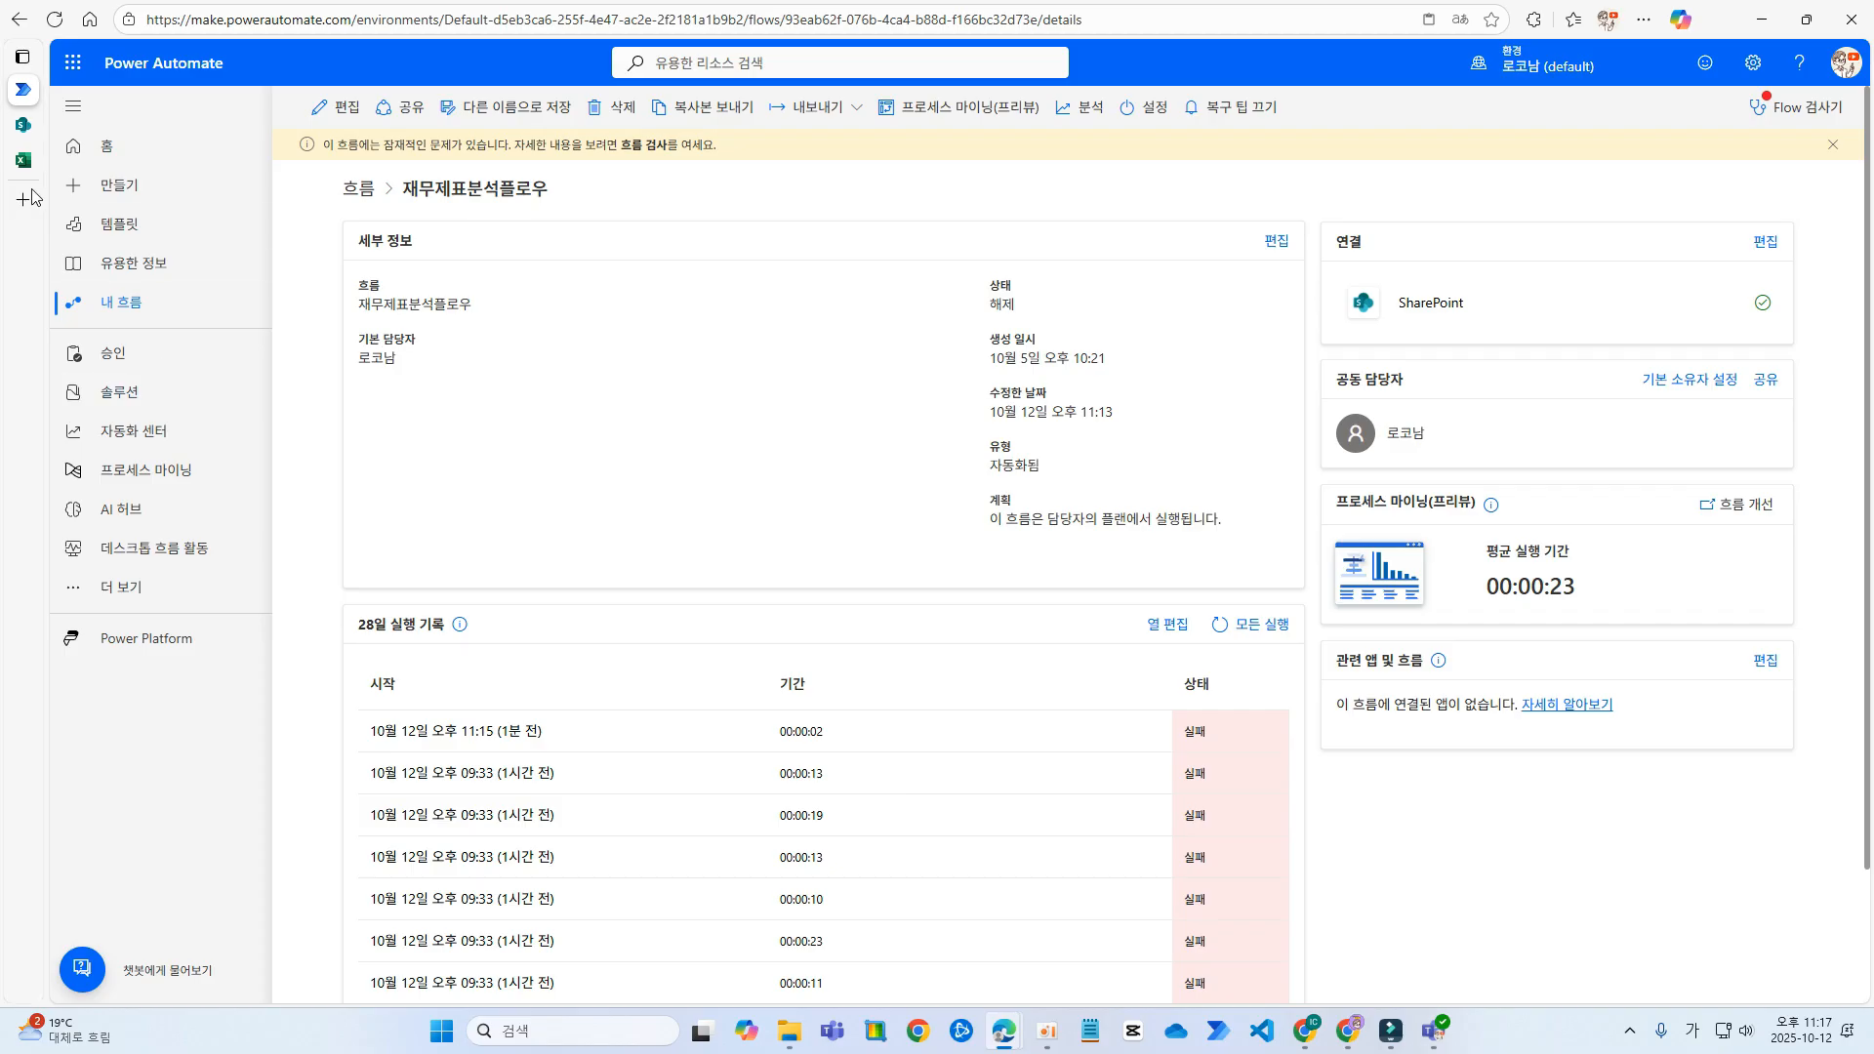
- Switch to the excelsample12 workbook in Excel and widen the 계산1 column so its values fit
left_click(23, 162)
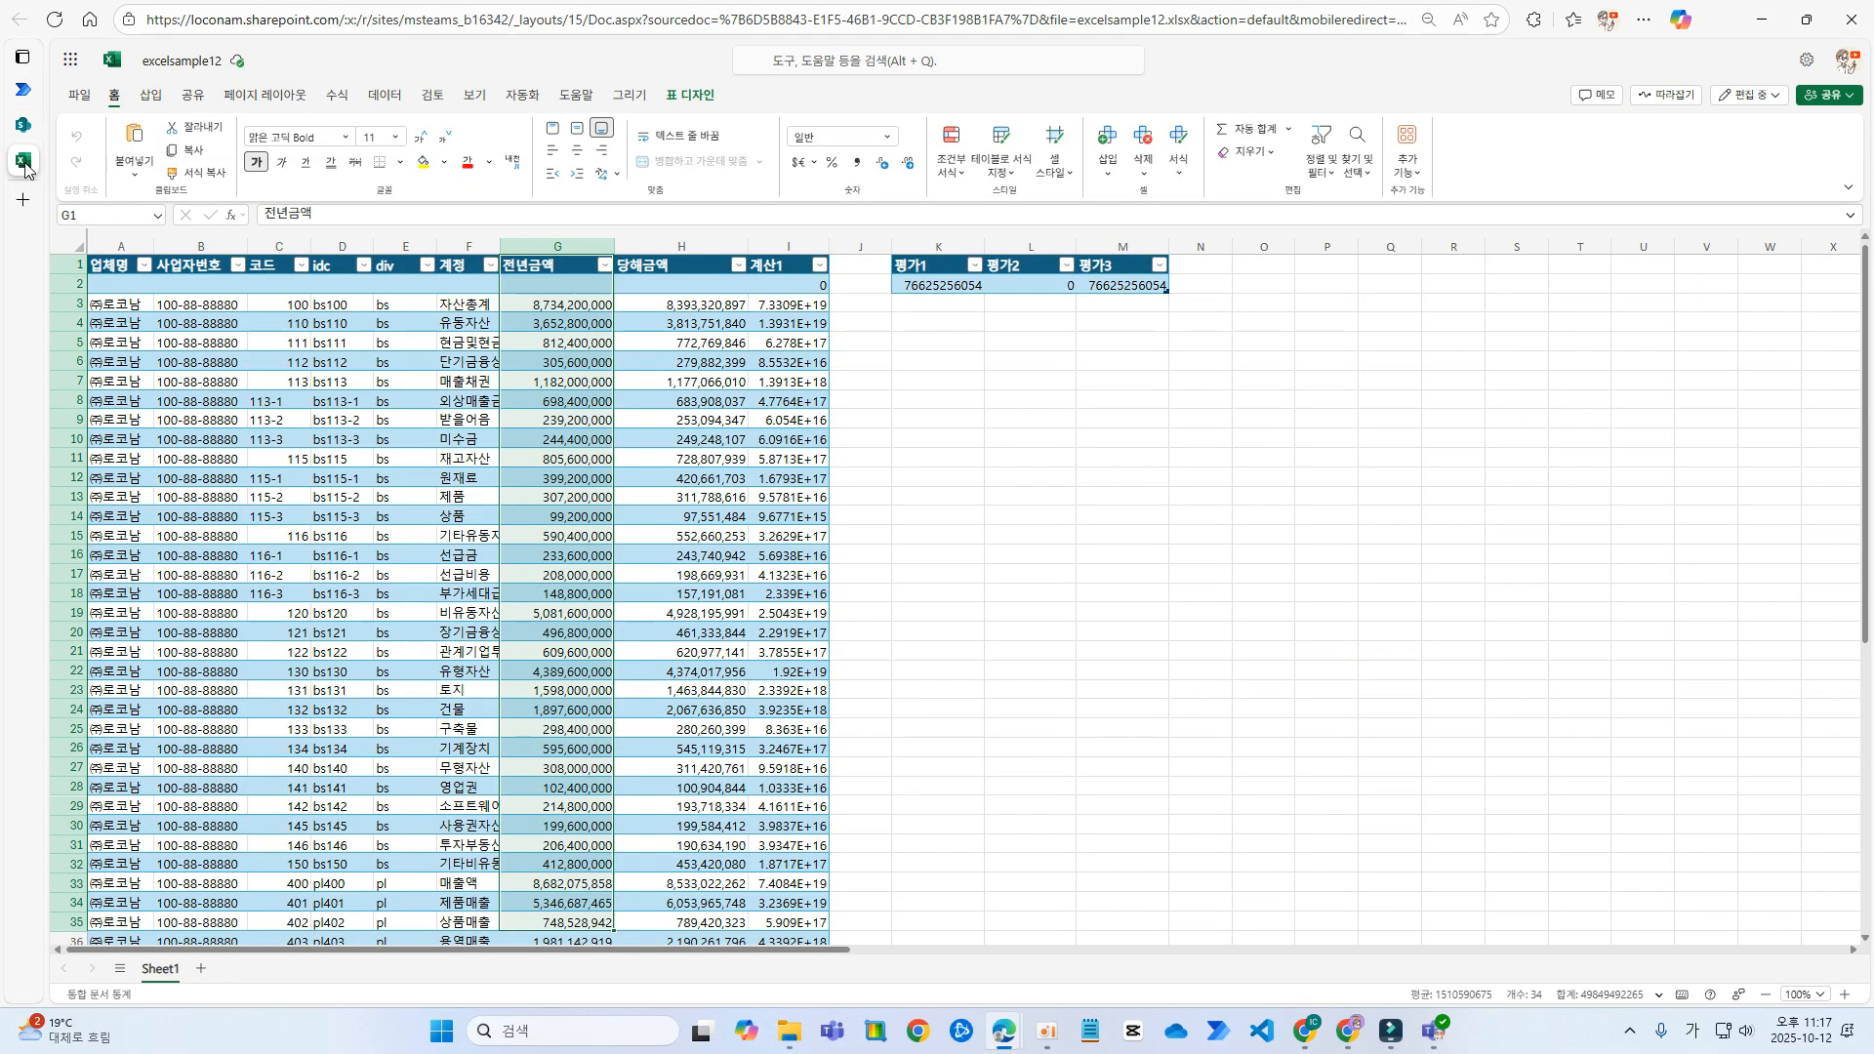
left_click(654, 500)
left_click_drag(110, 311, 779, 779)
left_click(928, 574)
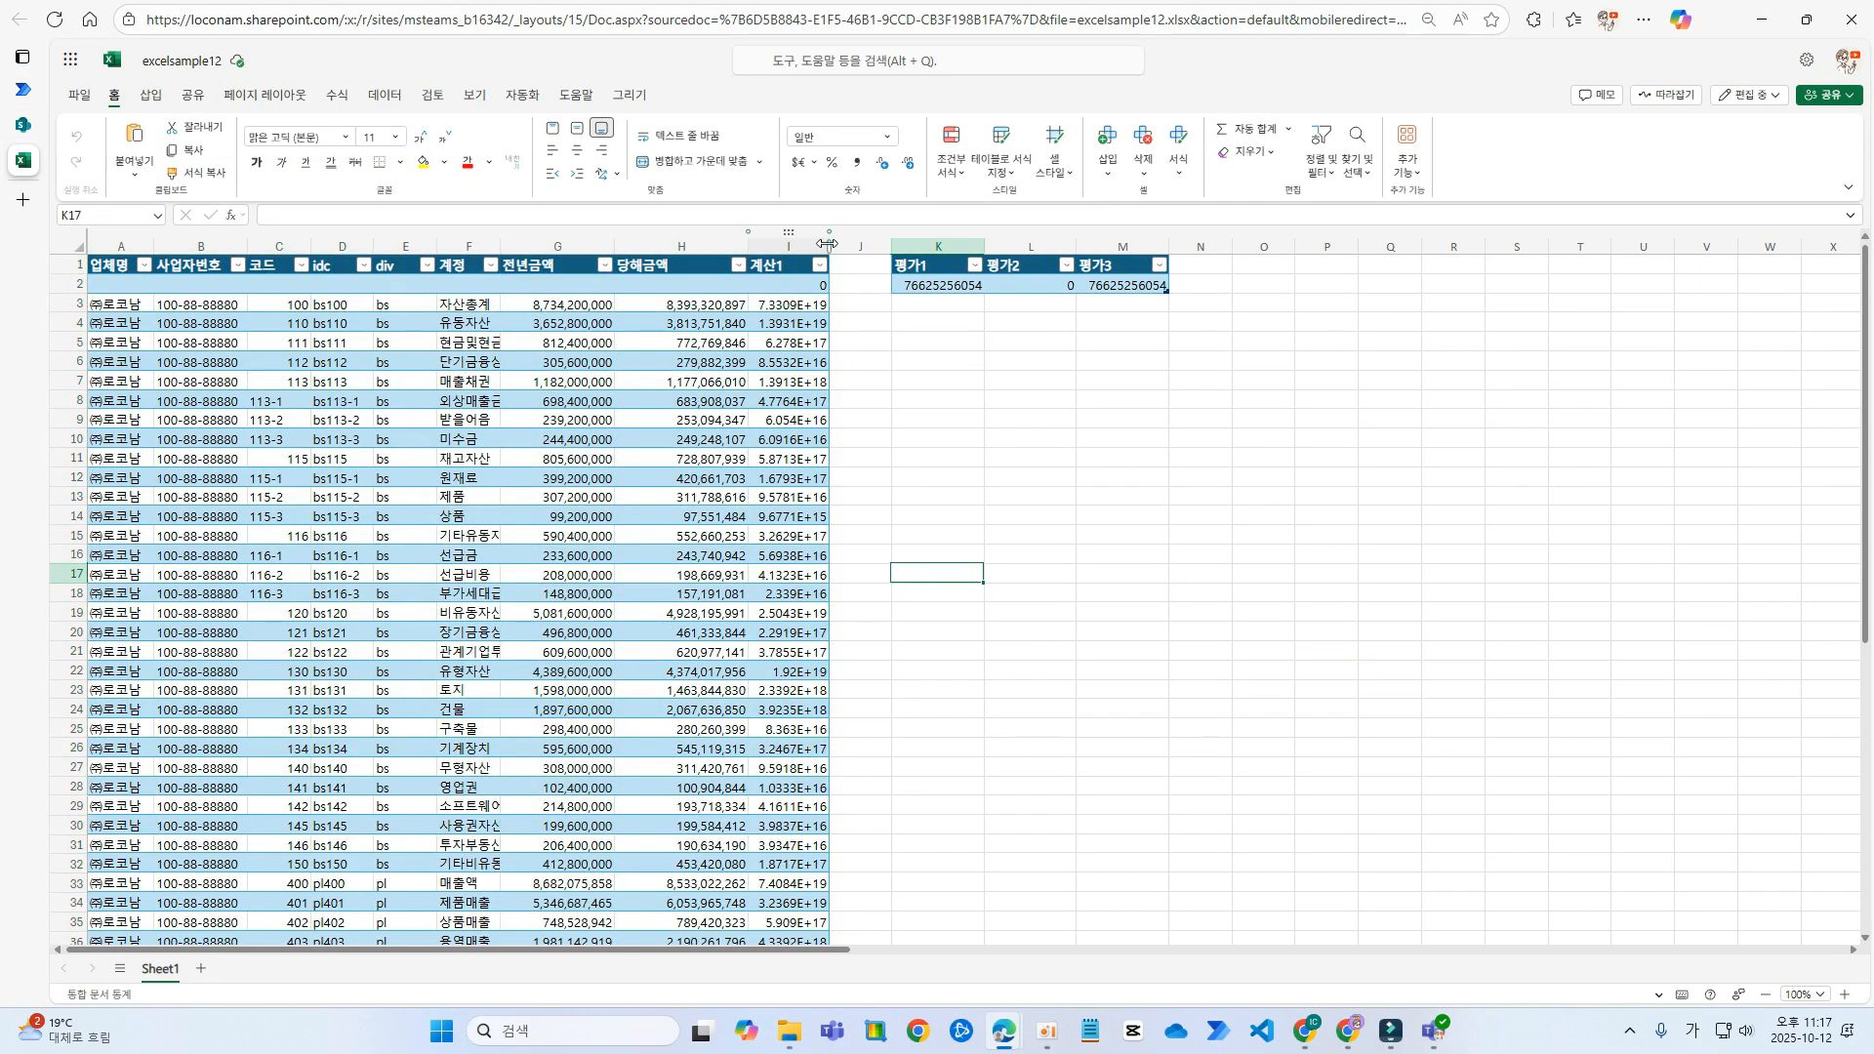
left_click_drag(827, 244, 916, 245)
- Examine the calculated values in the 계산1 column and in the 평가 table beside it
left_click(836, 307)
left_click(1005, 285)
left_click(1140, 285)
left_click(805, 326)
left_click(823, 300)
left_click(860, 438)
- Review the 전년금액 and 당해금액 amounts in all rows of the main table, along with their account details
left_click(578, 327)
left_click(563, 301)
left_click_drag(564, 301, 648, 536)
scroll(662, 581, "down", 13)
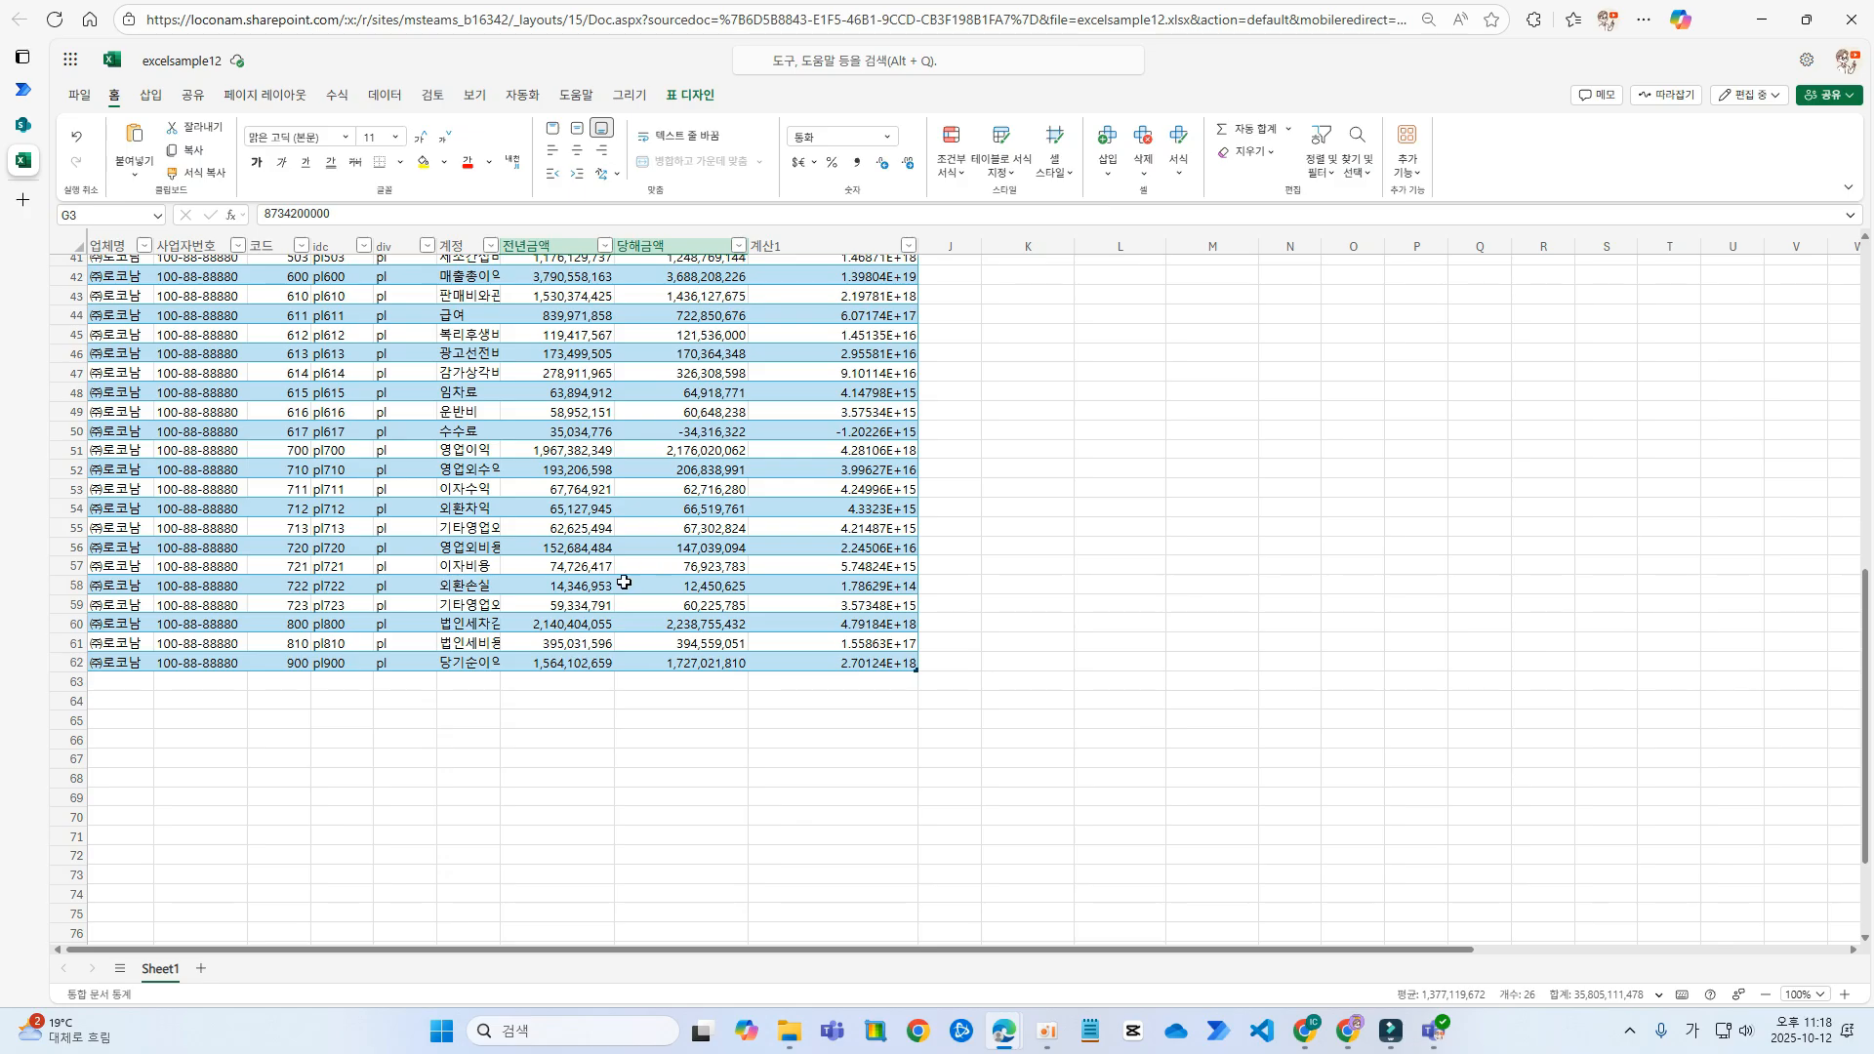
scroll(624, 583, "up", 13)
left_click(128, 307)
left_click(362, 315)
left_click(545, 318)
left_click(479, 305)
left_click(598, 305)
left_click(710, 316)
left_click(562, 305)
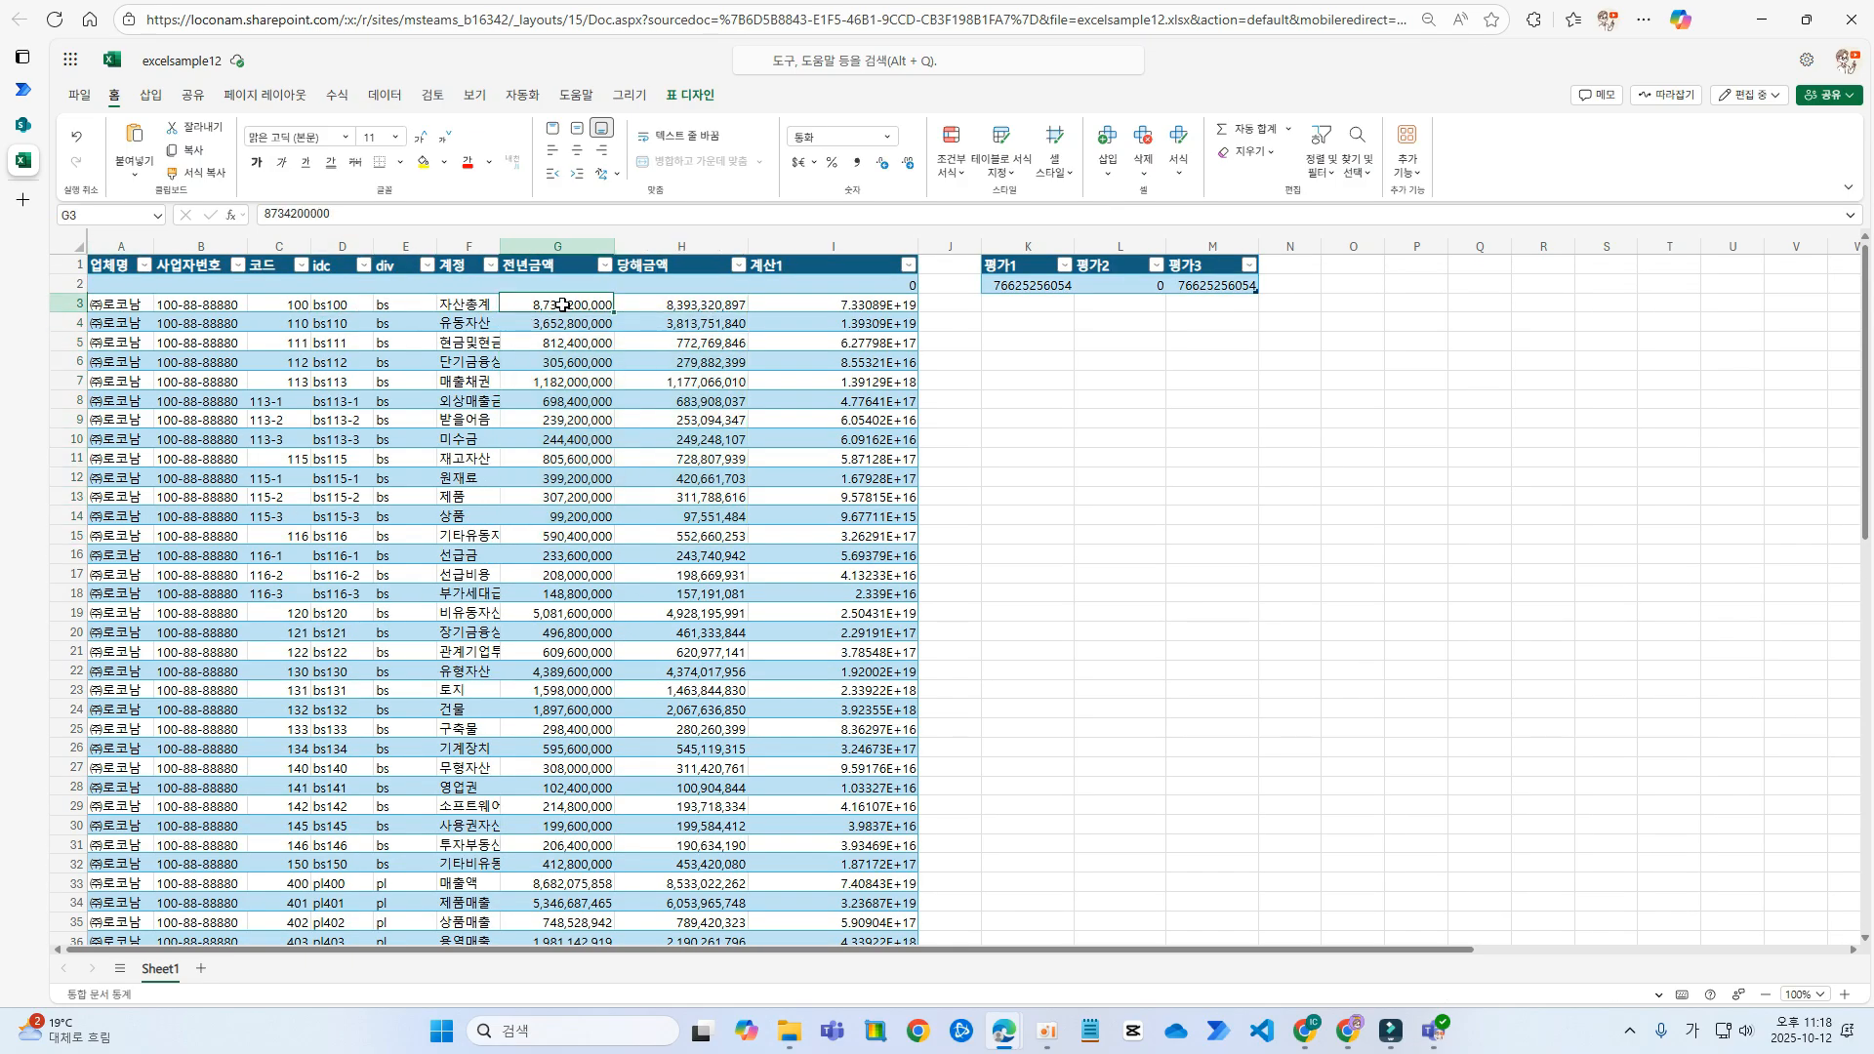
left_click_drag(570, 307, 565, 454)
left_click(682, 306)
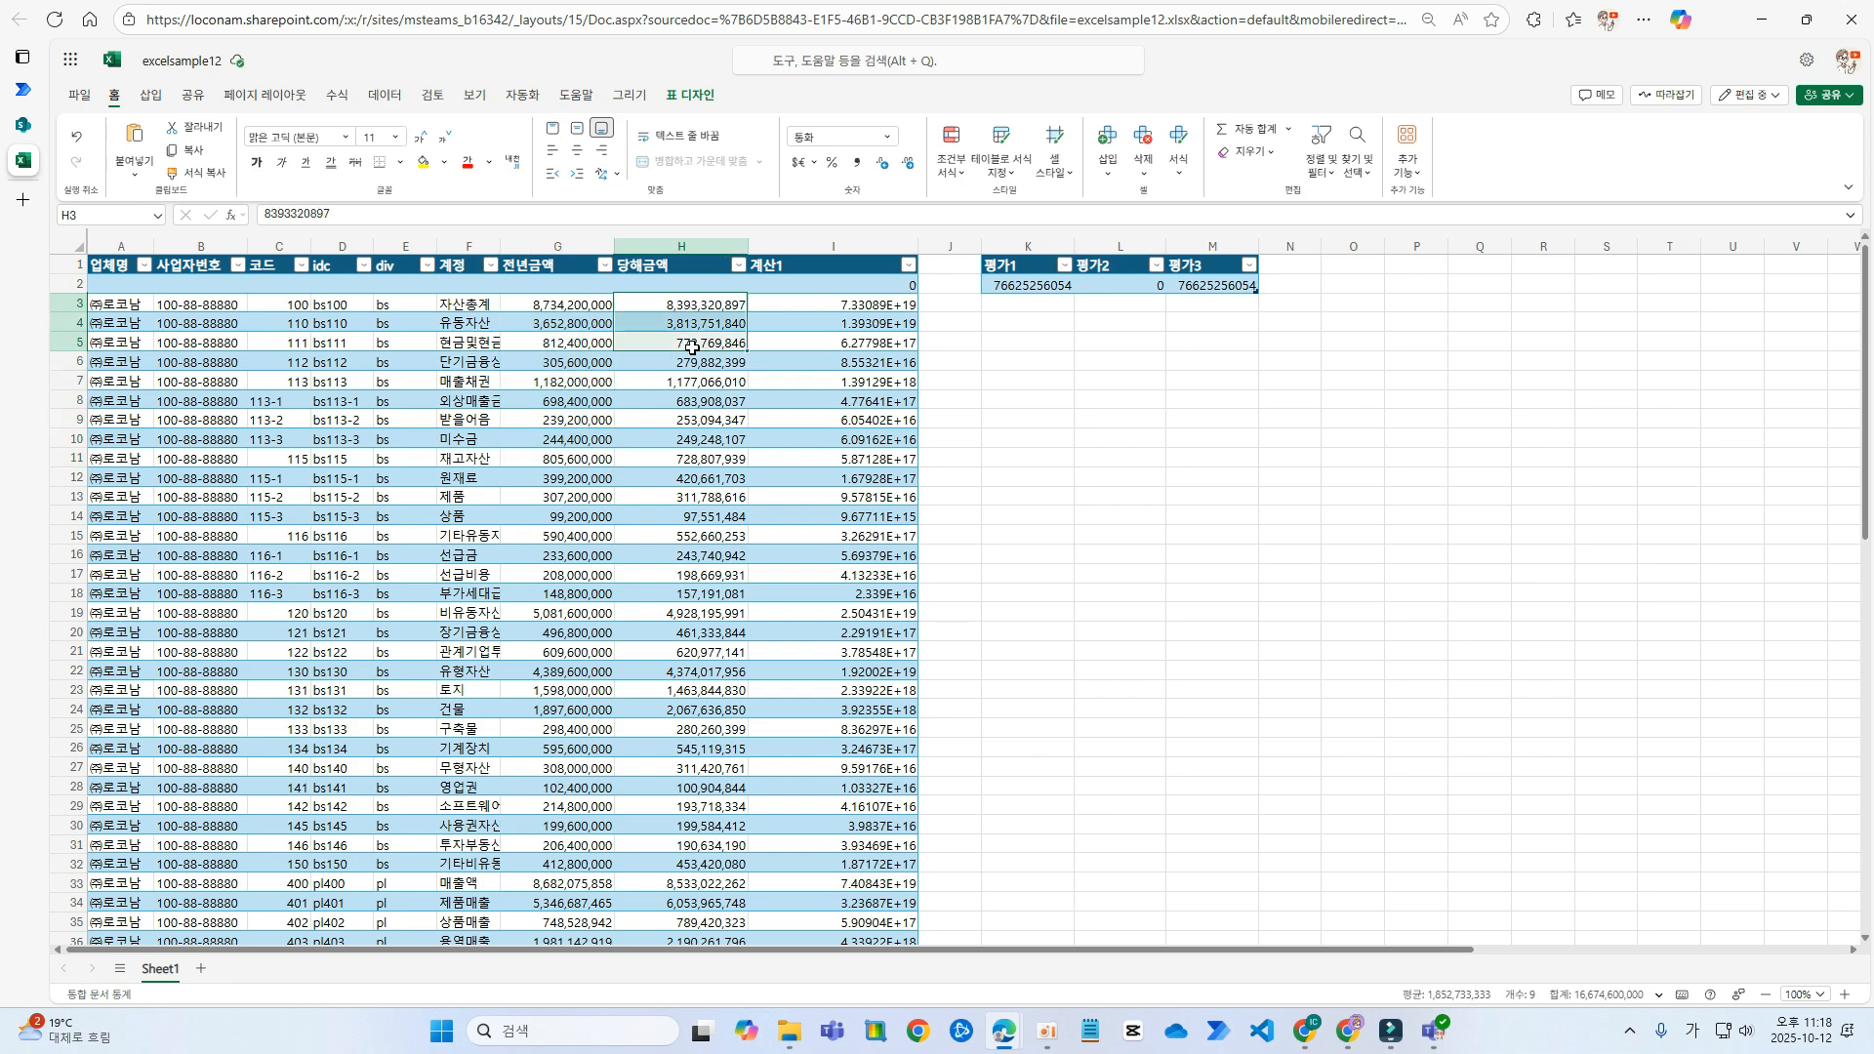
scroll(681, 447, "down", 7)
scroll(690, 498, "down", 5)
scroll(704, 560, "up", 9)
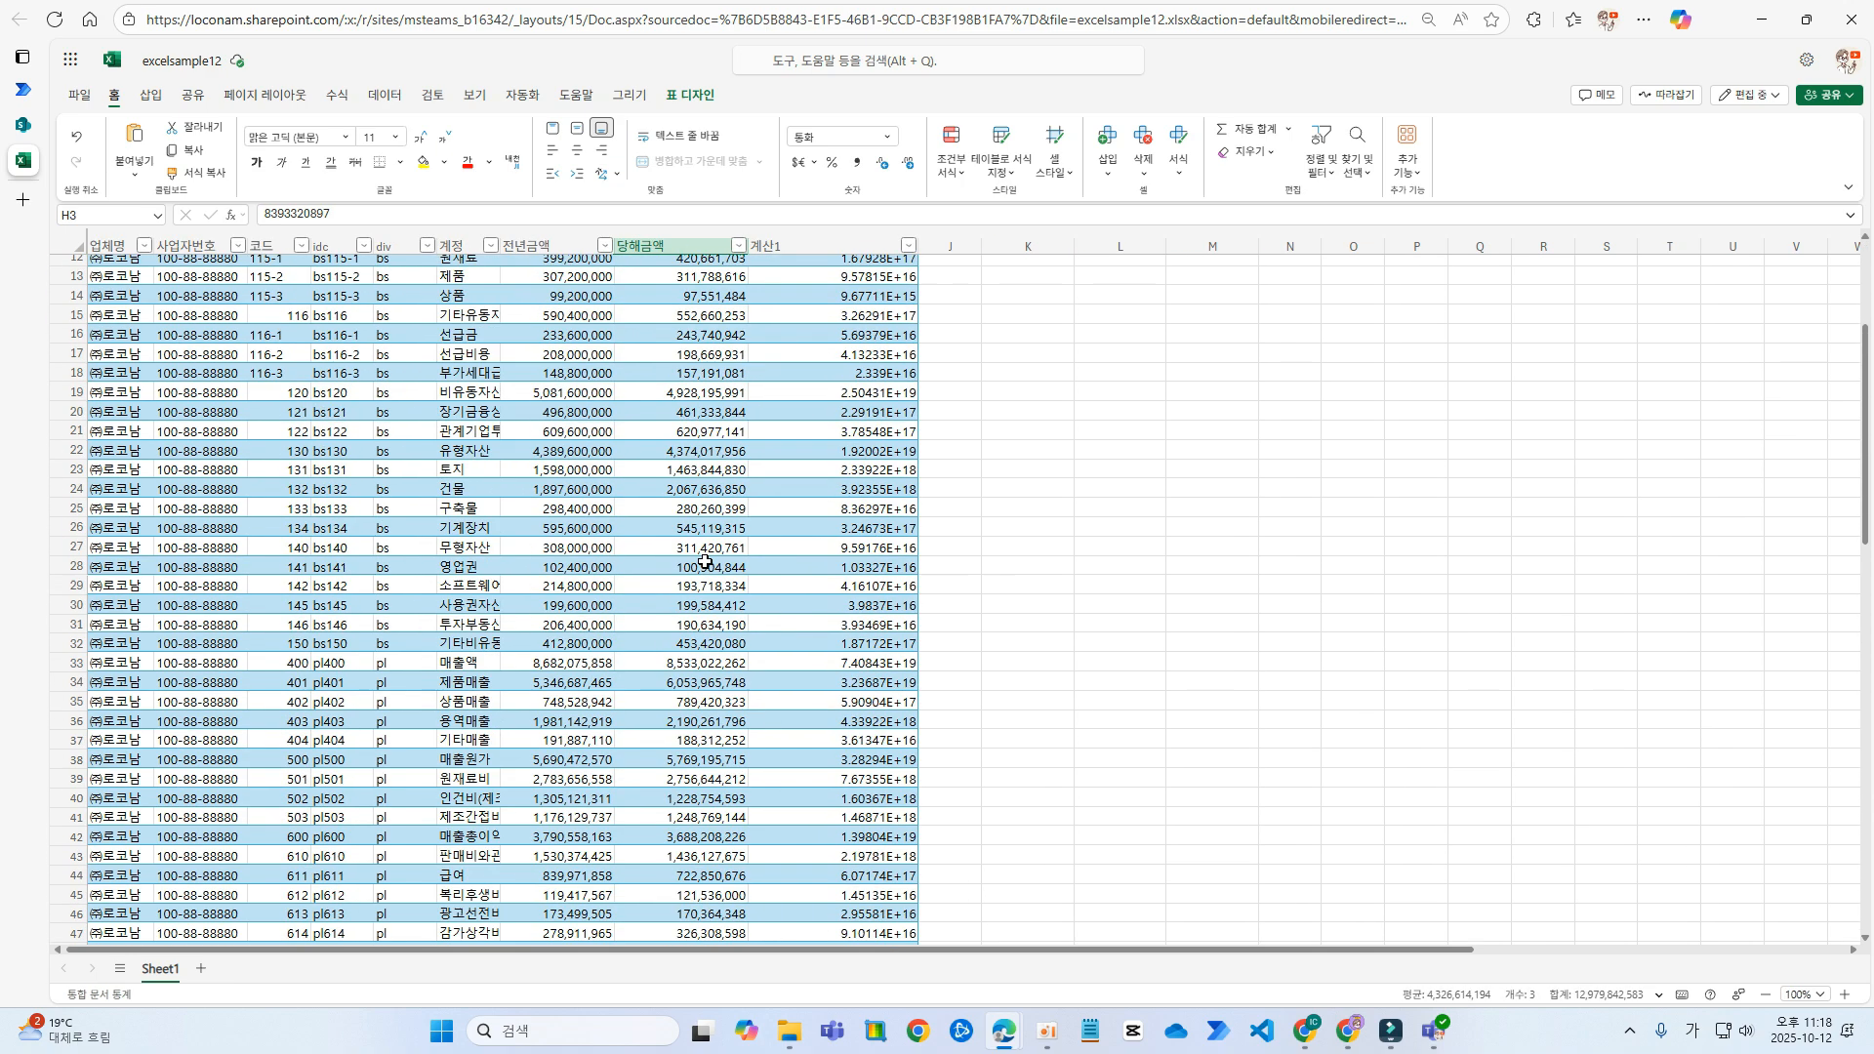
left_click_drag(545, 307, 549, 555)
left_click(711, 318)
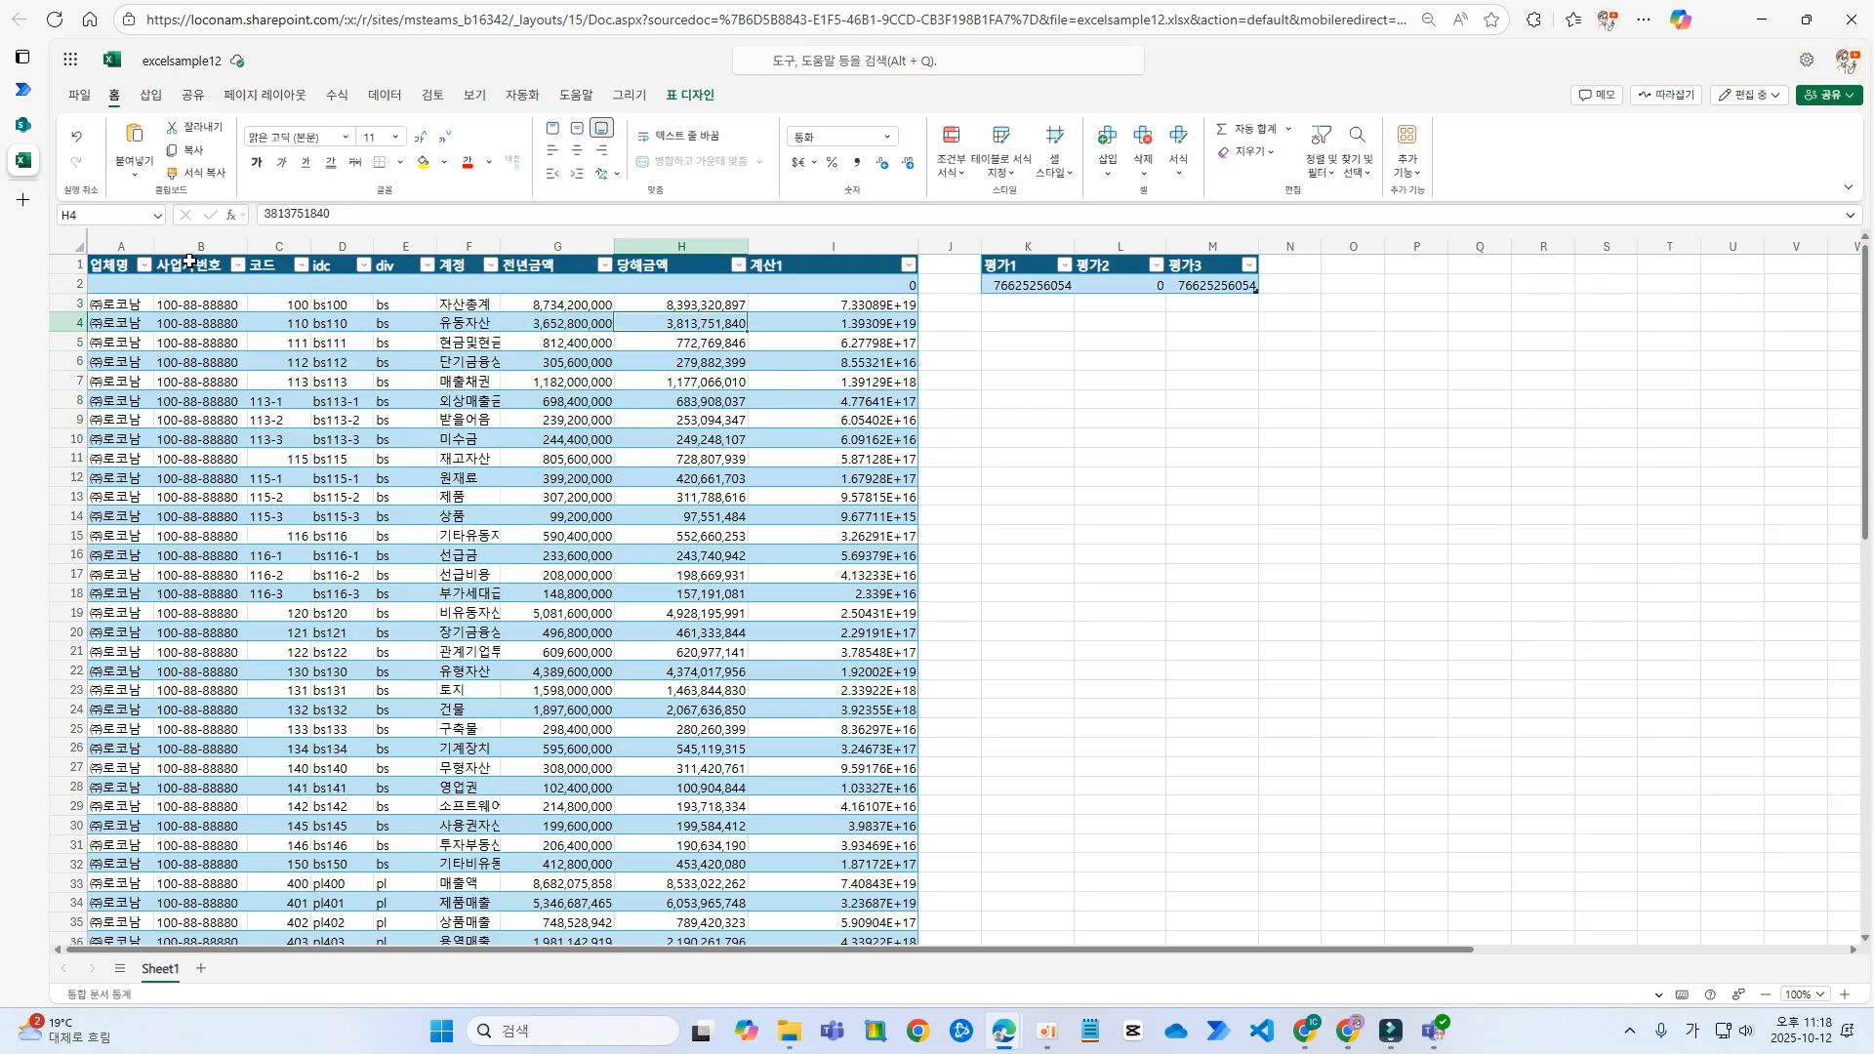
- Switch back to Power Automate, open 재무제표분석플로우 for editing, and add the Outlook action 메일 보내기(V2) after 조건 2 in 조건 1's True branch
left_click(21, 93)
left_click(341, 114)
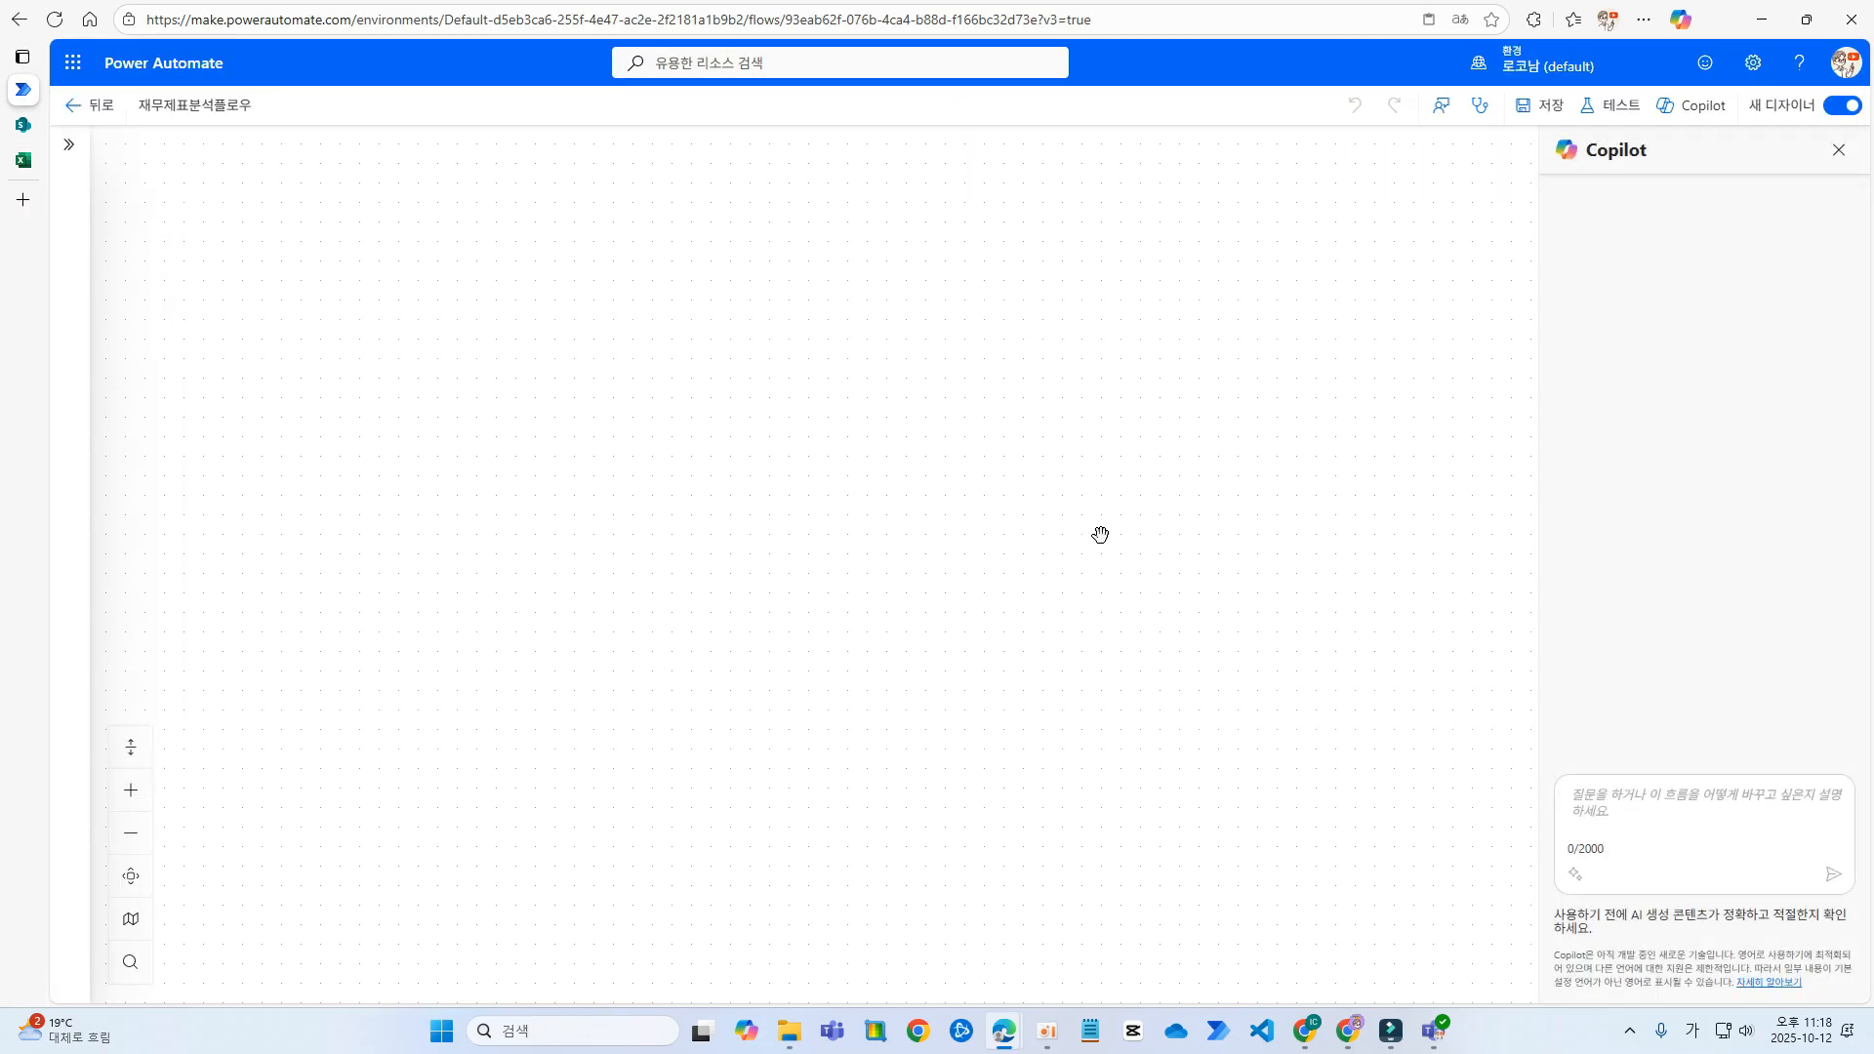
scroll(1122, 536, "down", 5)
left_click(1031, 595)
left_click(1044, 596)
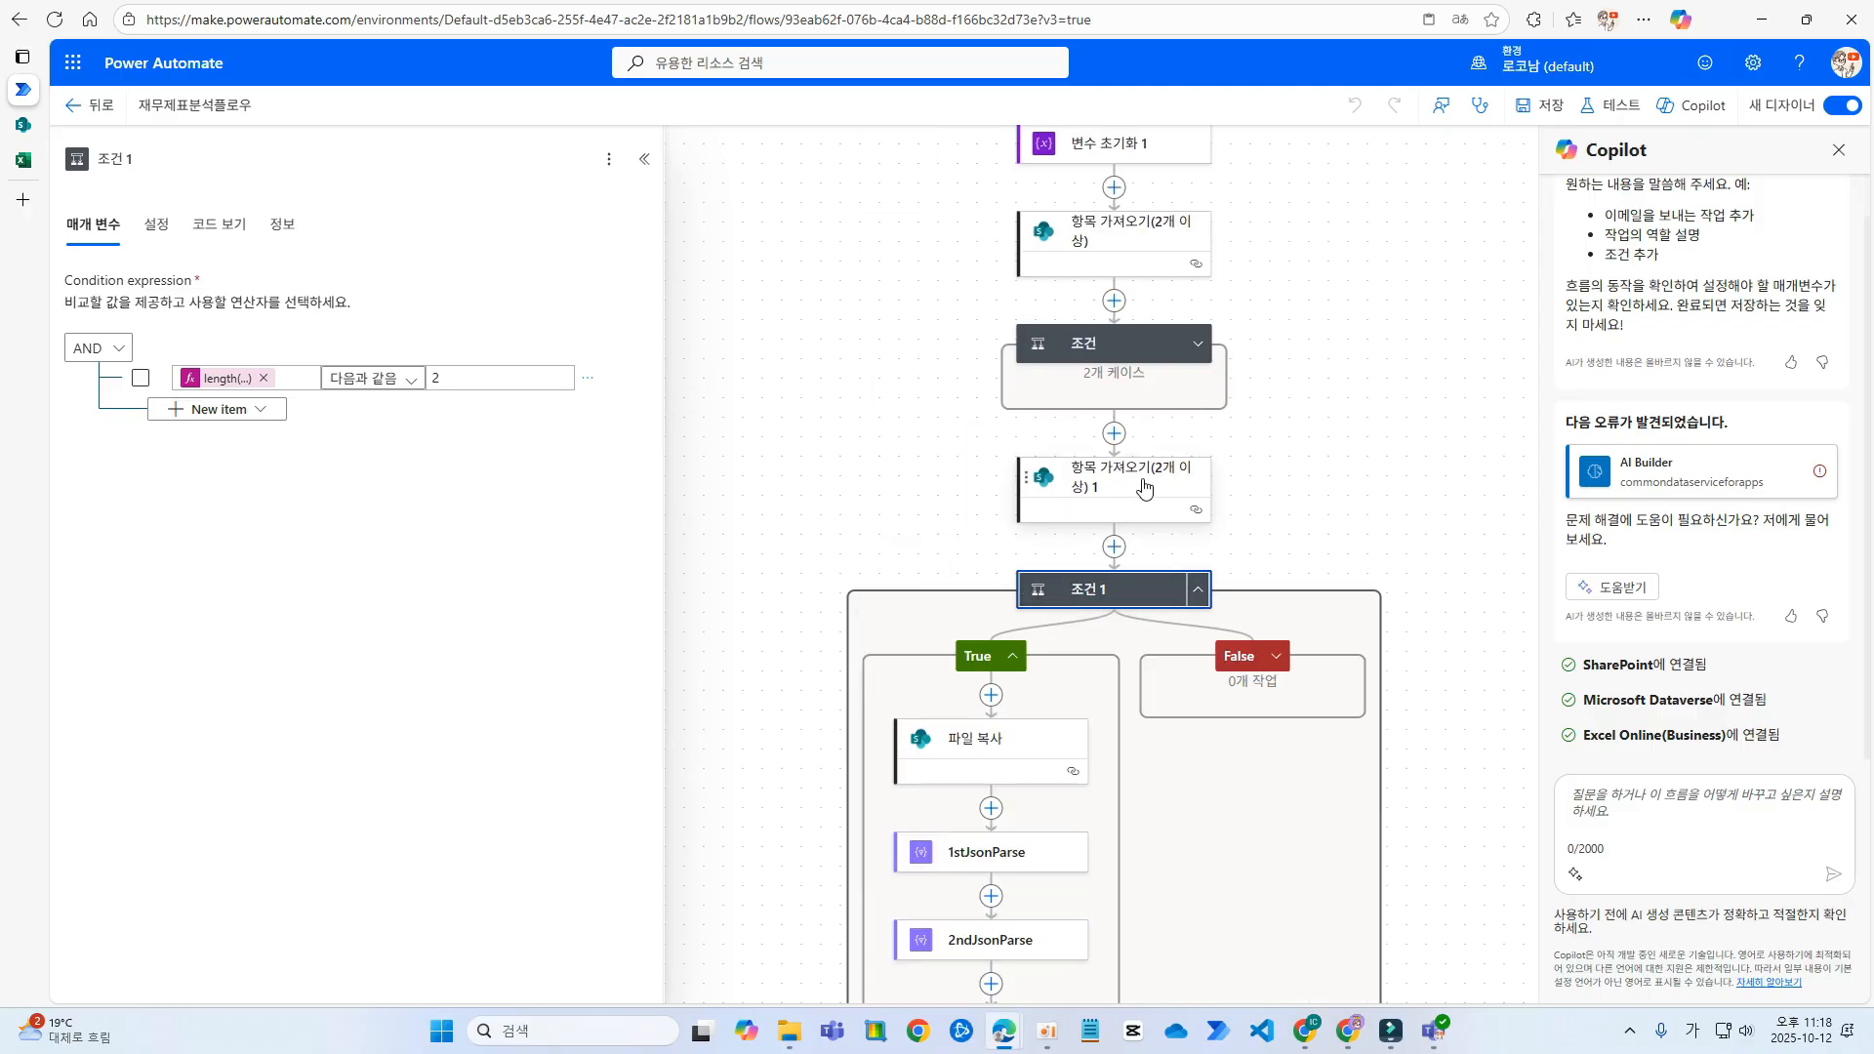
scroll(1142, 507, "down", 5)
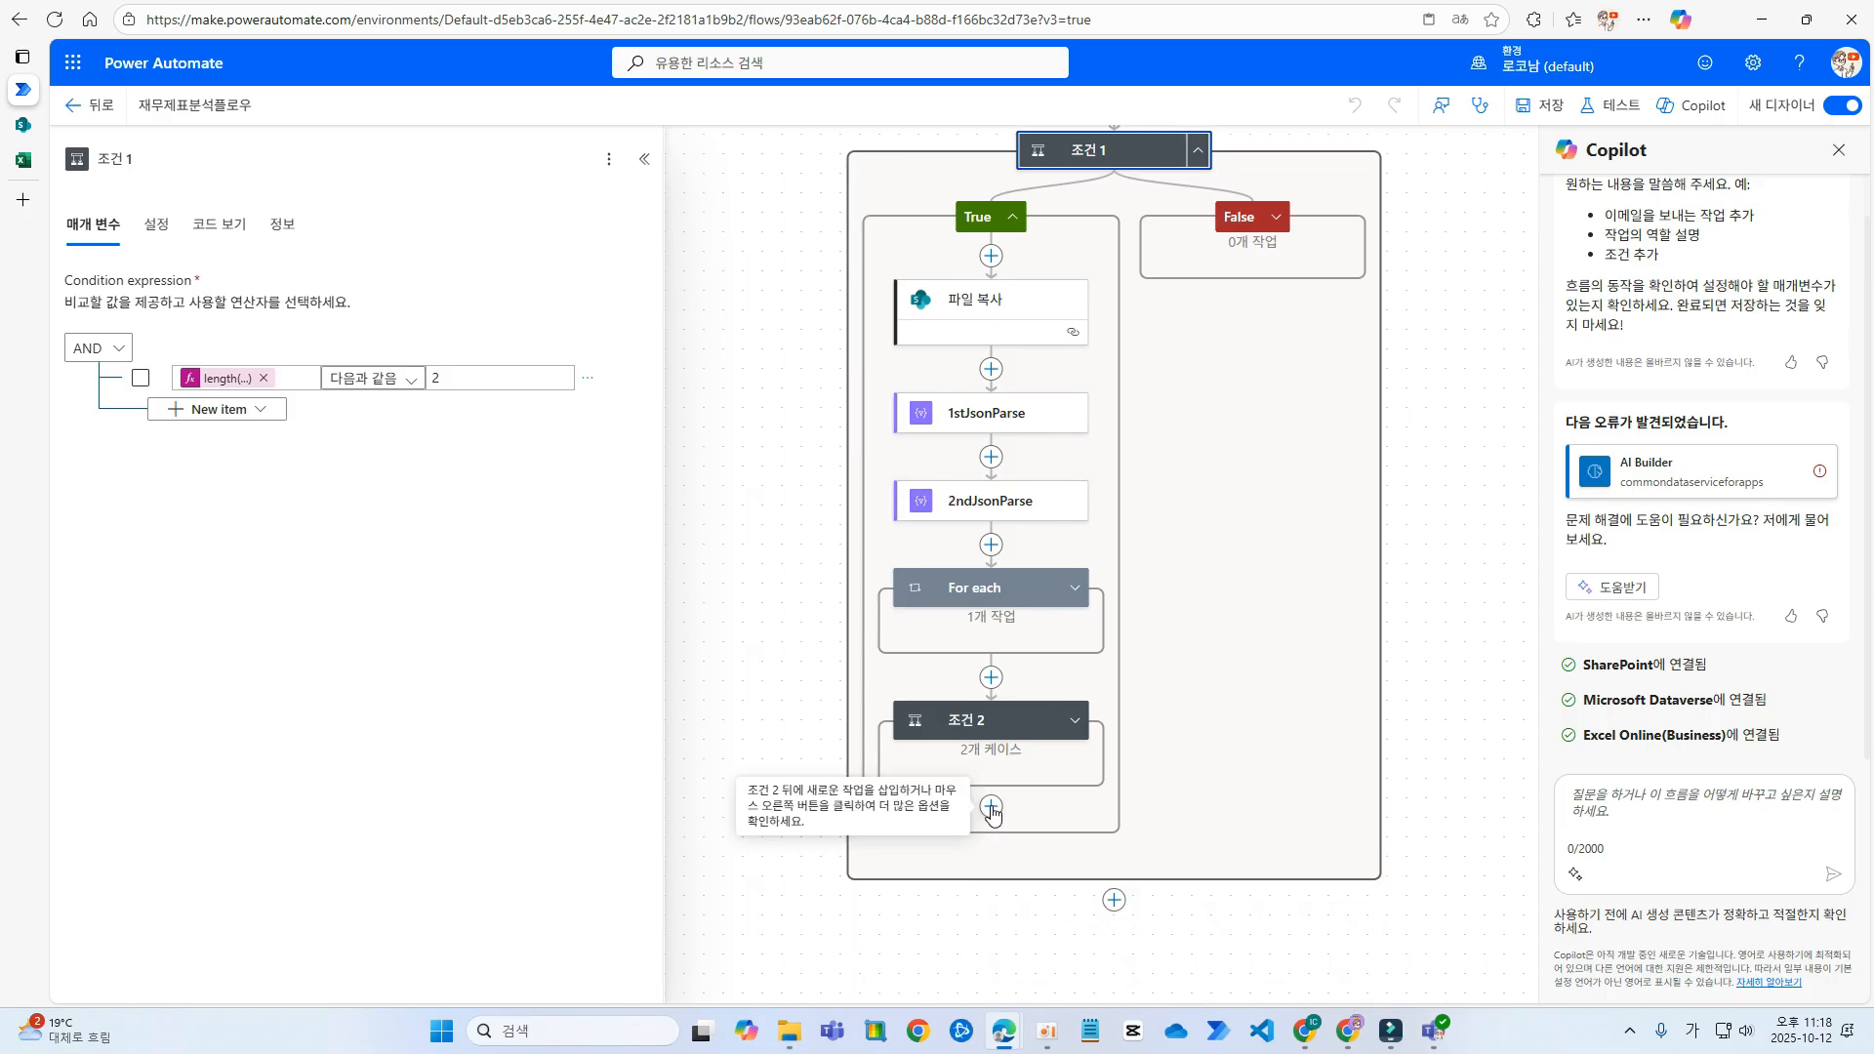
left_click(991, 809)
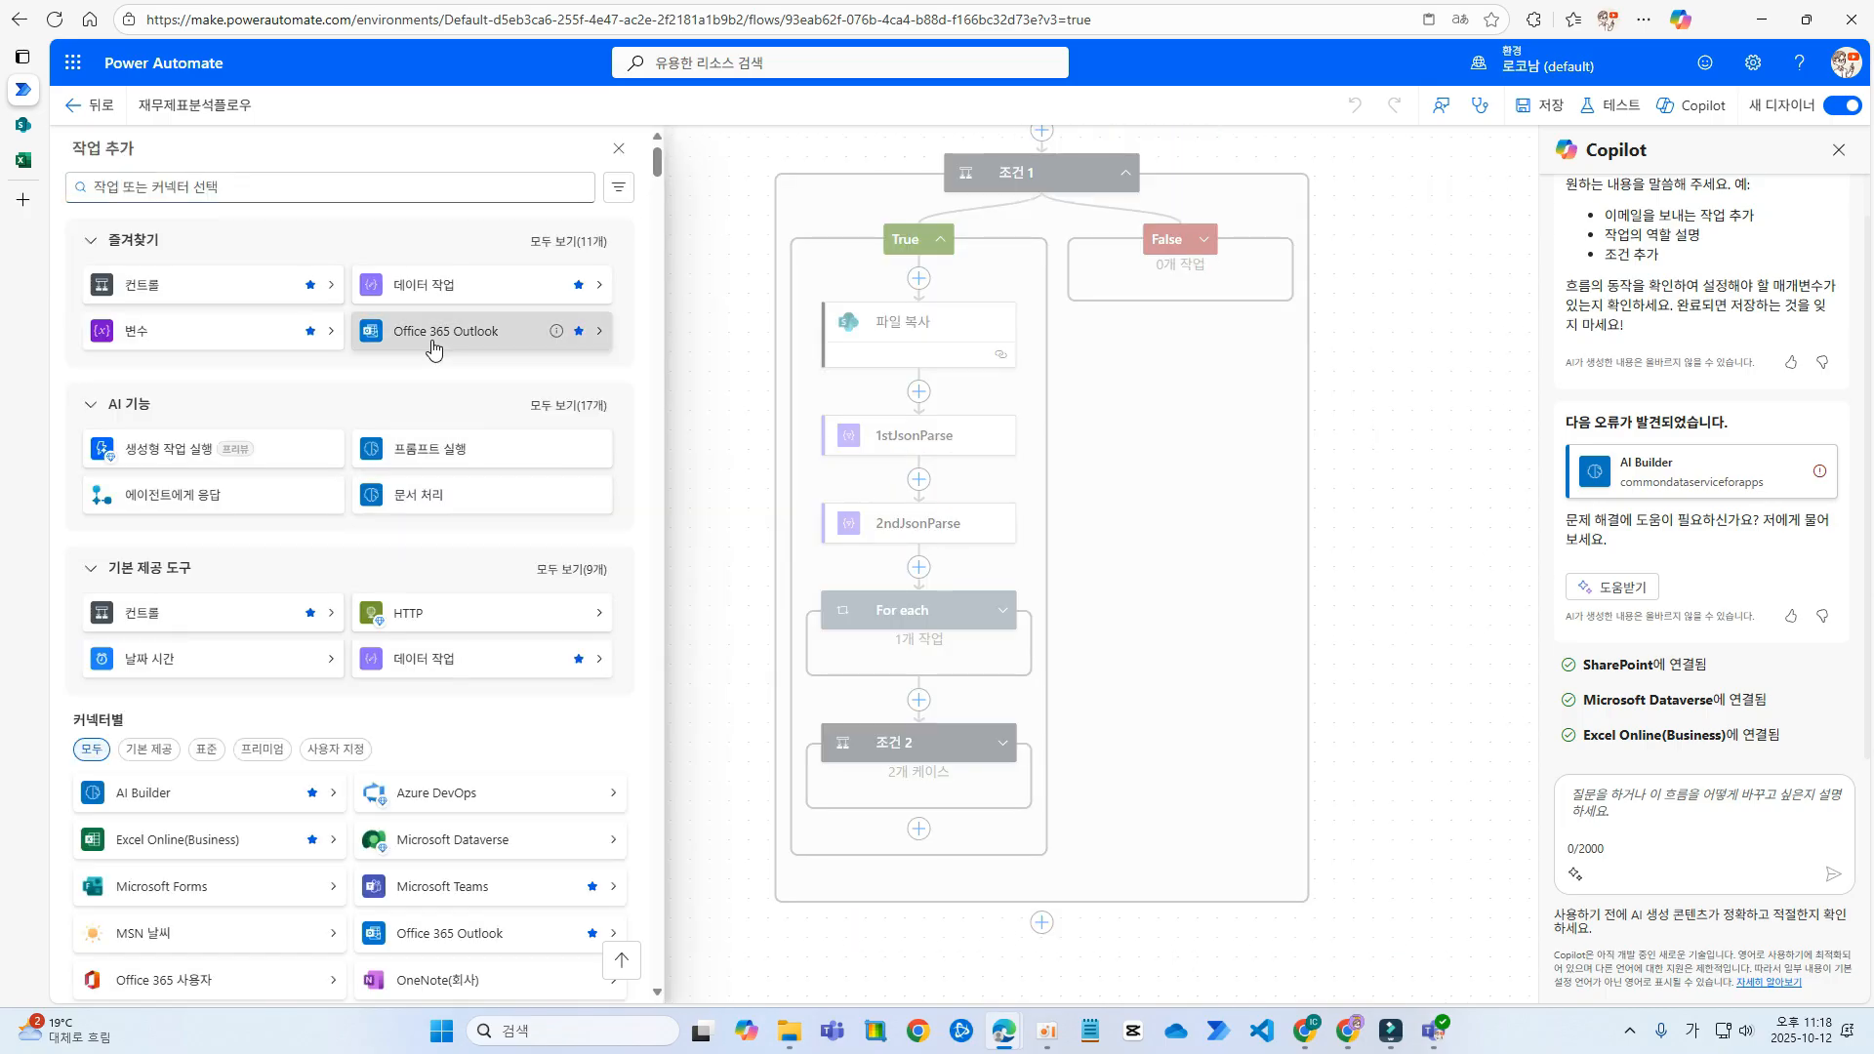
left_click(435, 343)
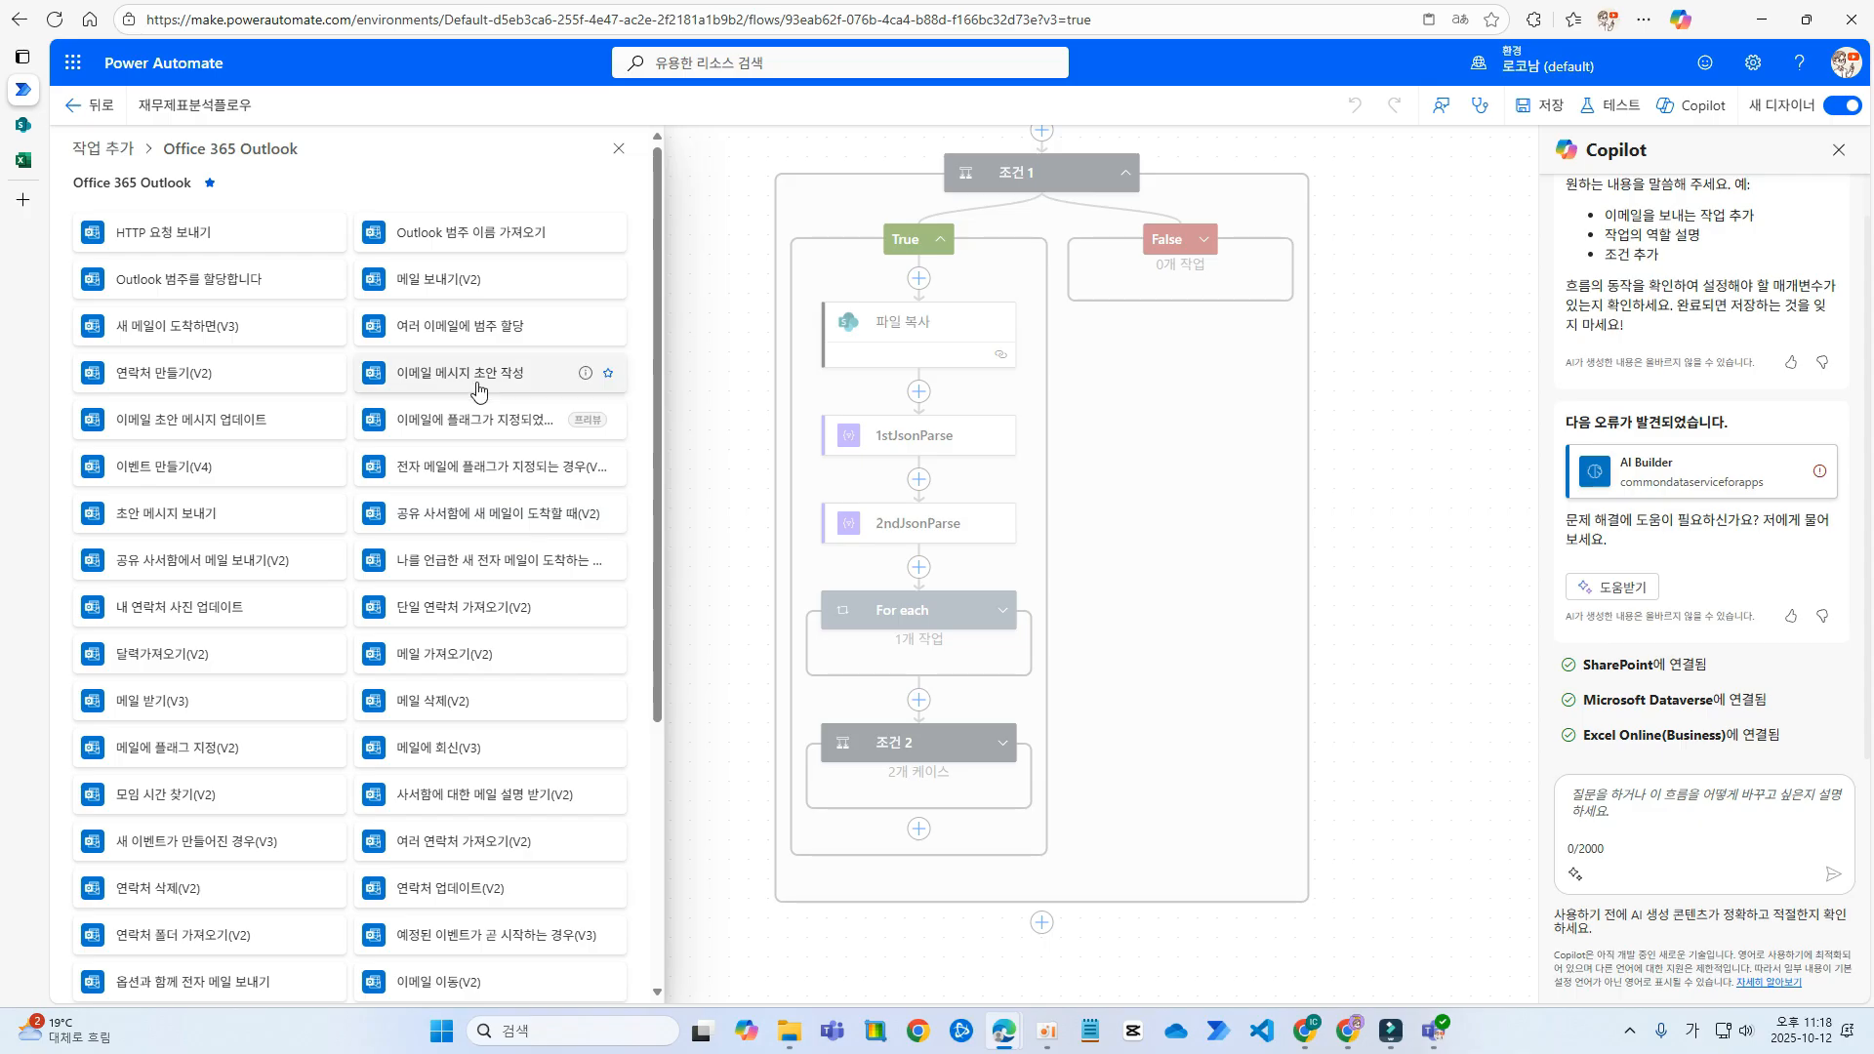
left_click(466, 285)
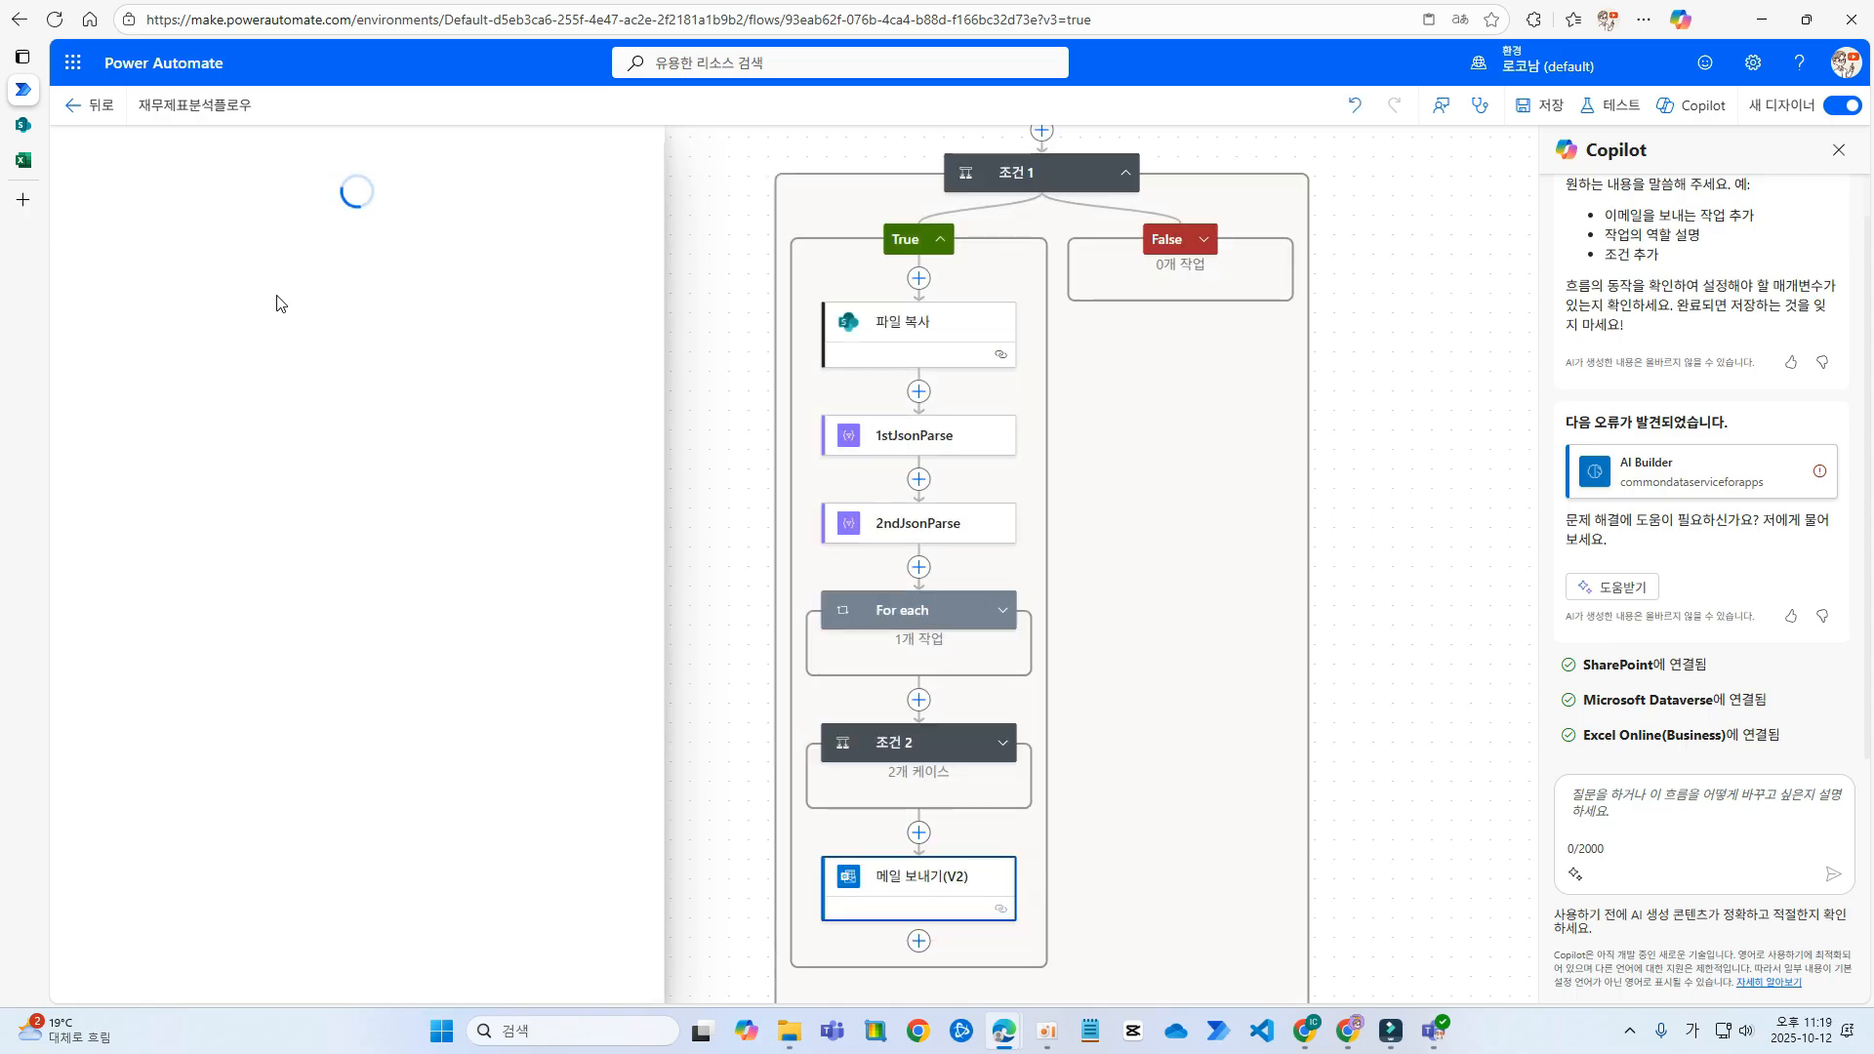
- Set the subject of the 메일 보내기(V2) action to 재무제표분석 and its body to 분석
left_click(191, 410)
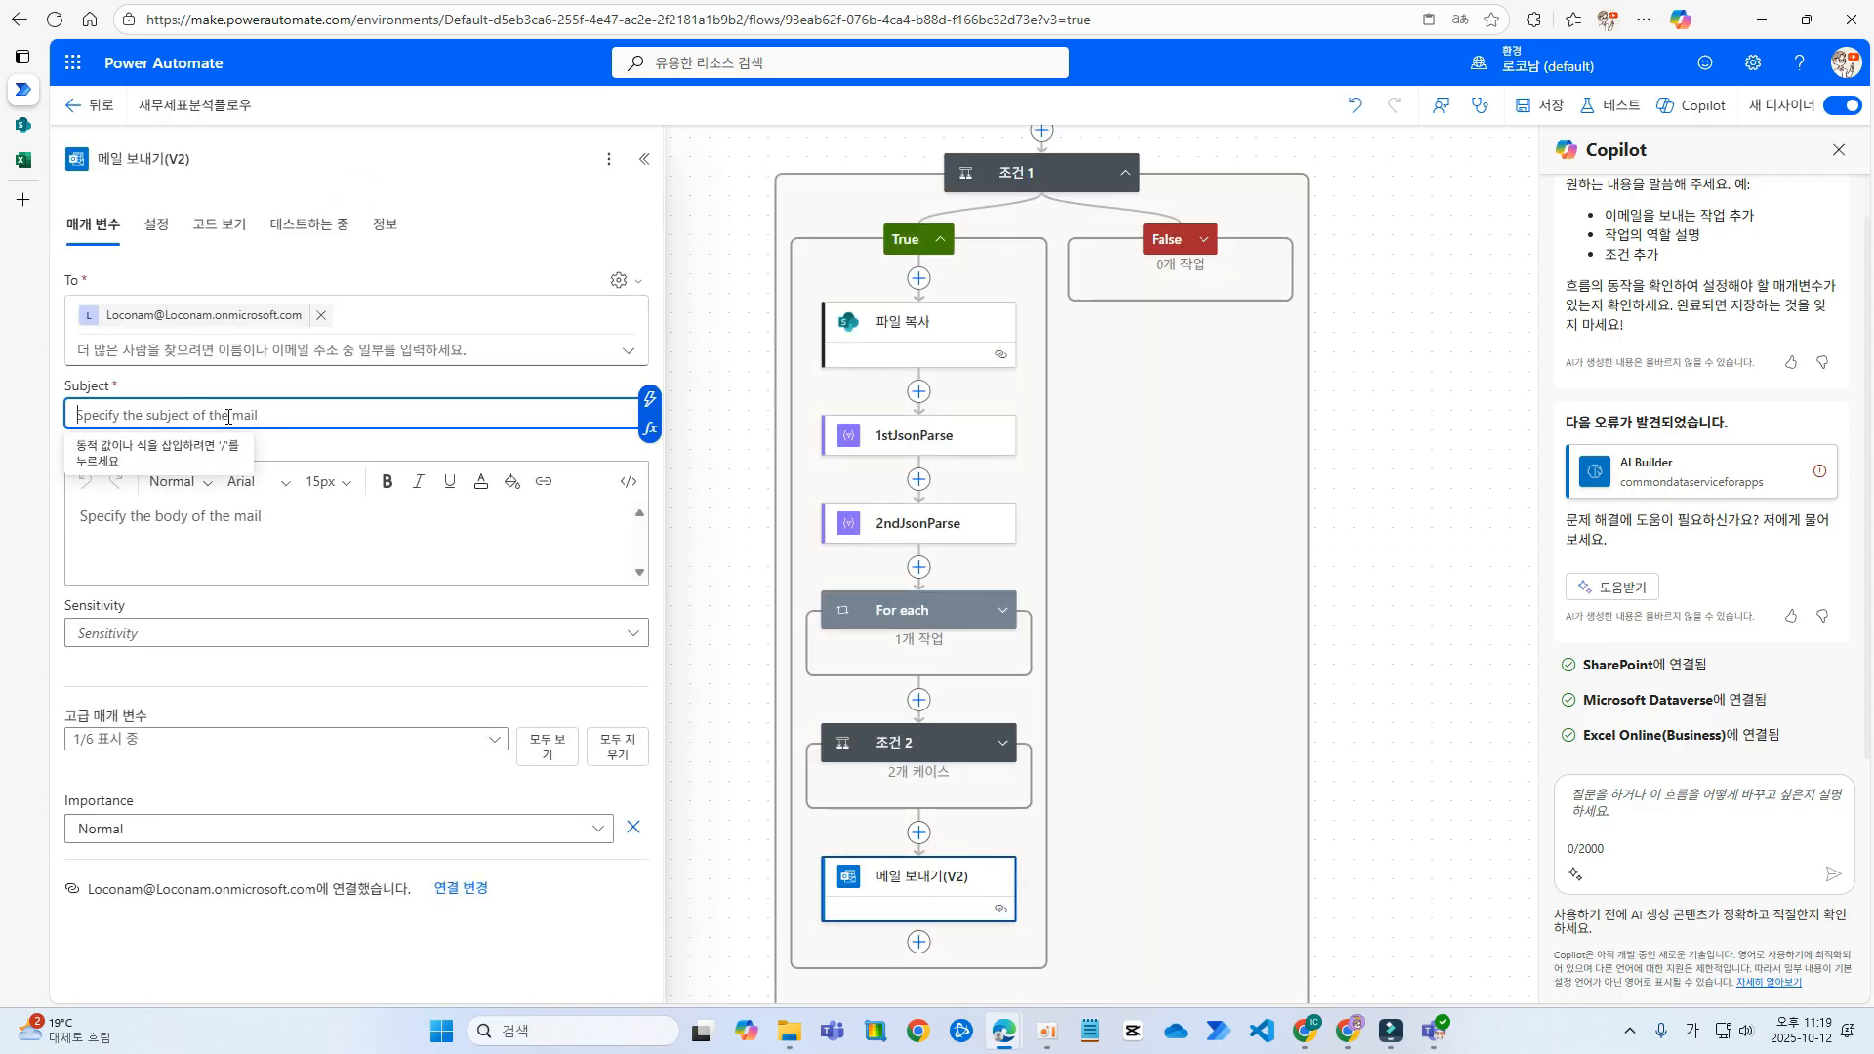
type("재무제표분석")
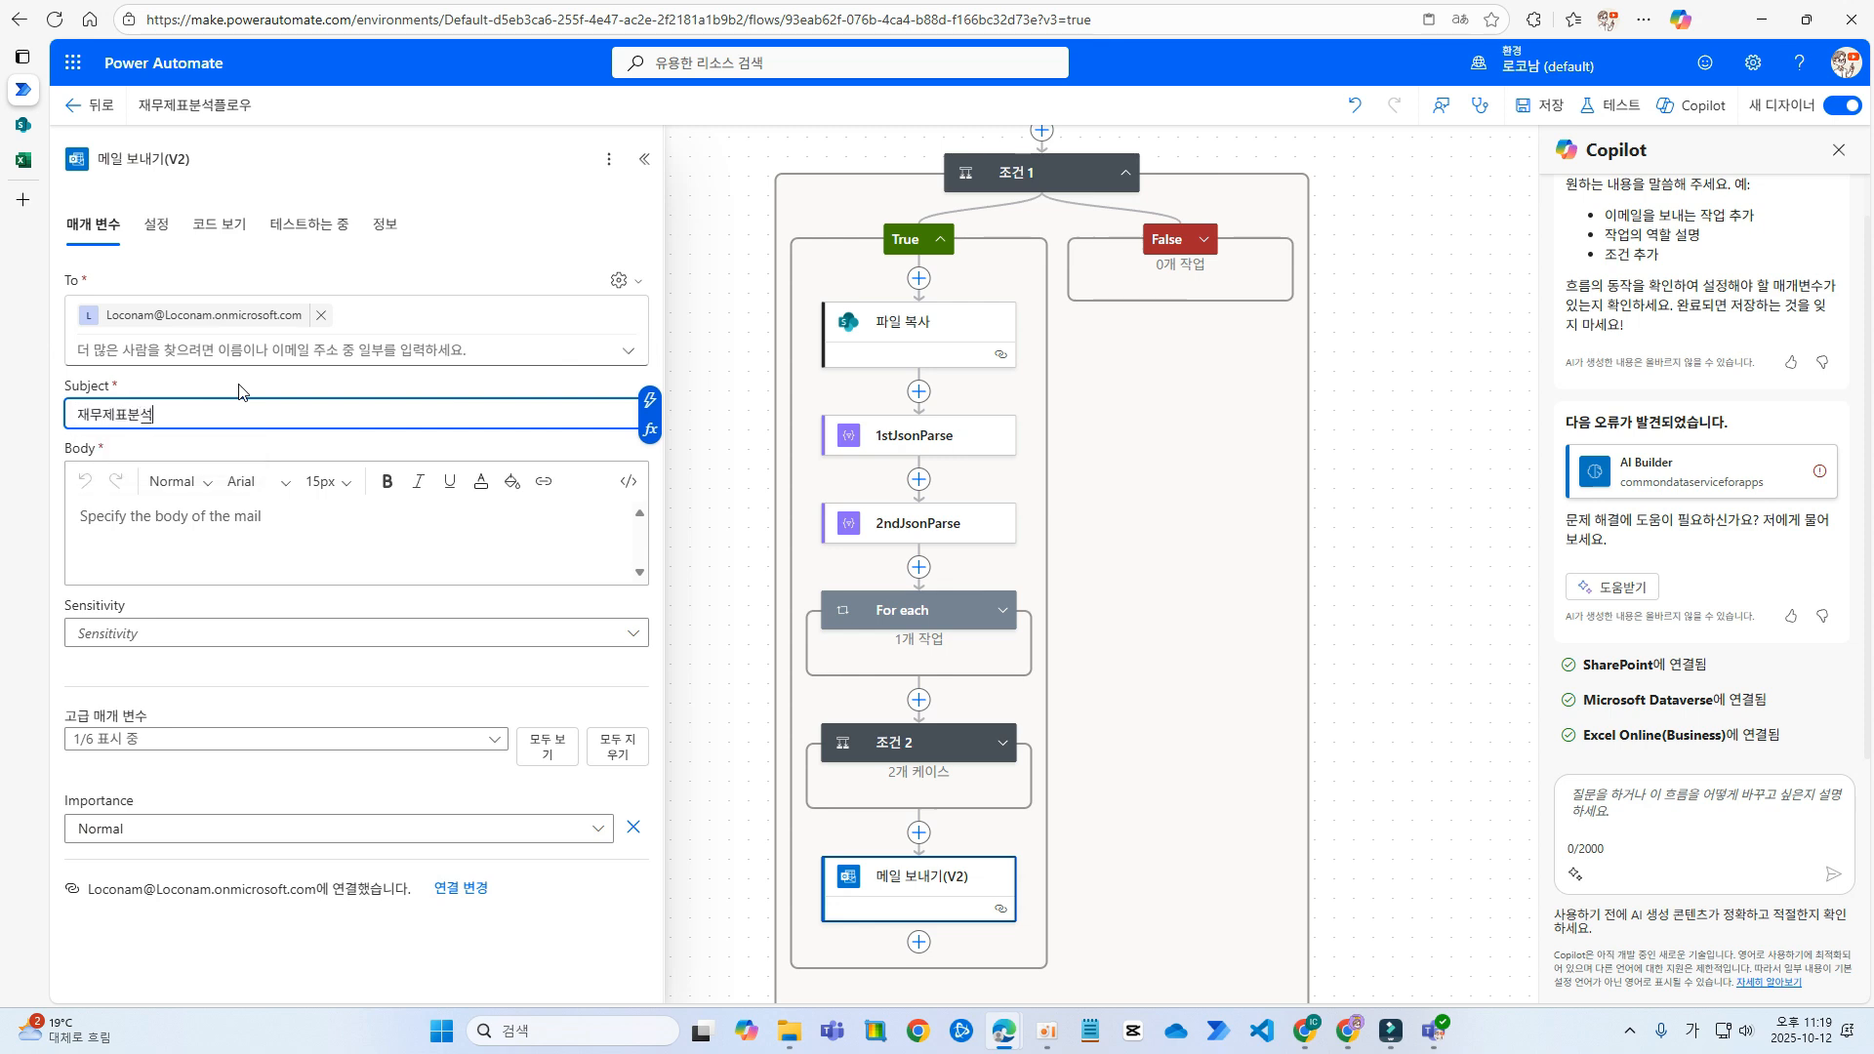
left_click(157, 522)
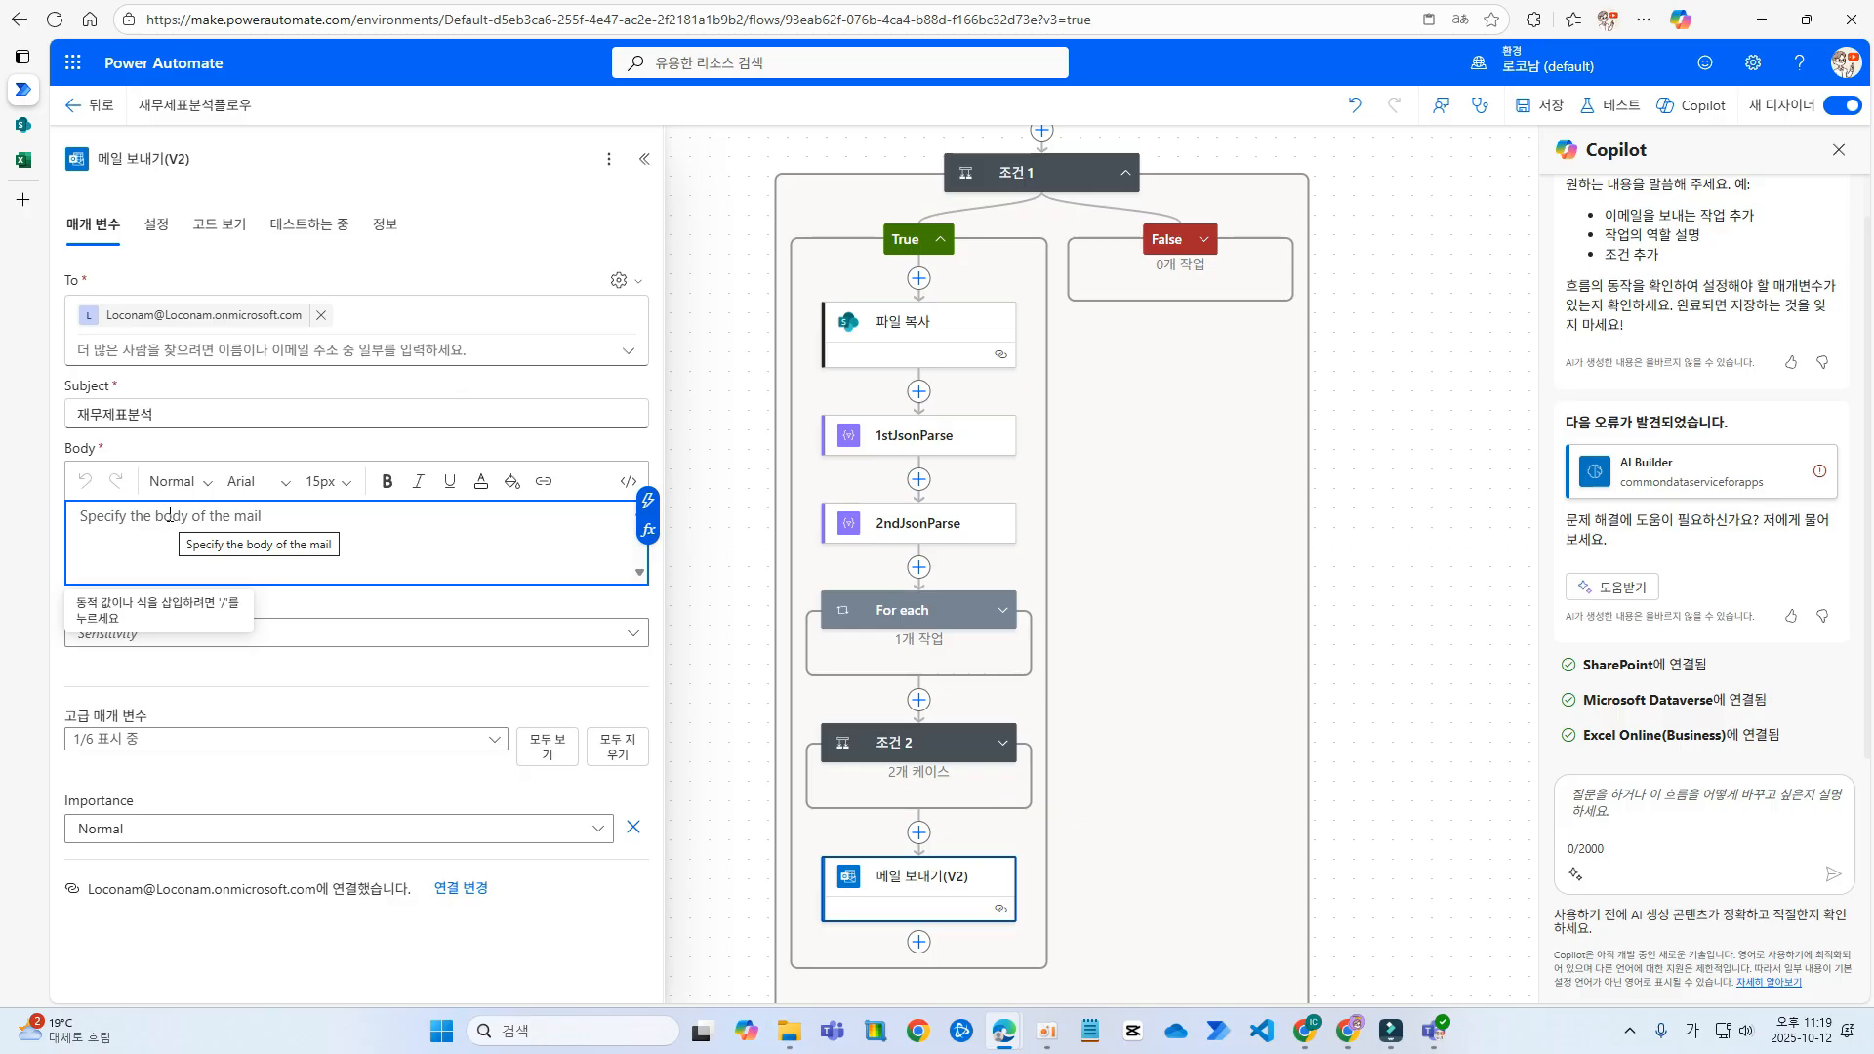
type("분석")
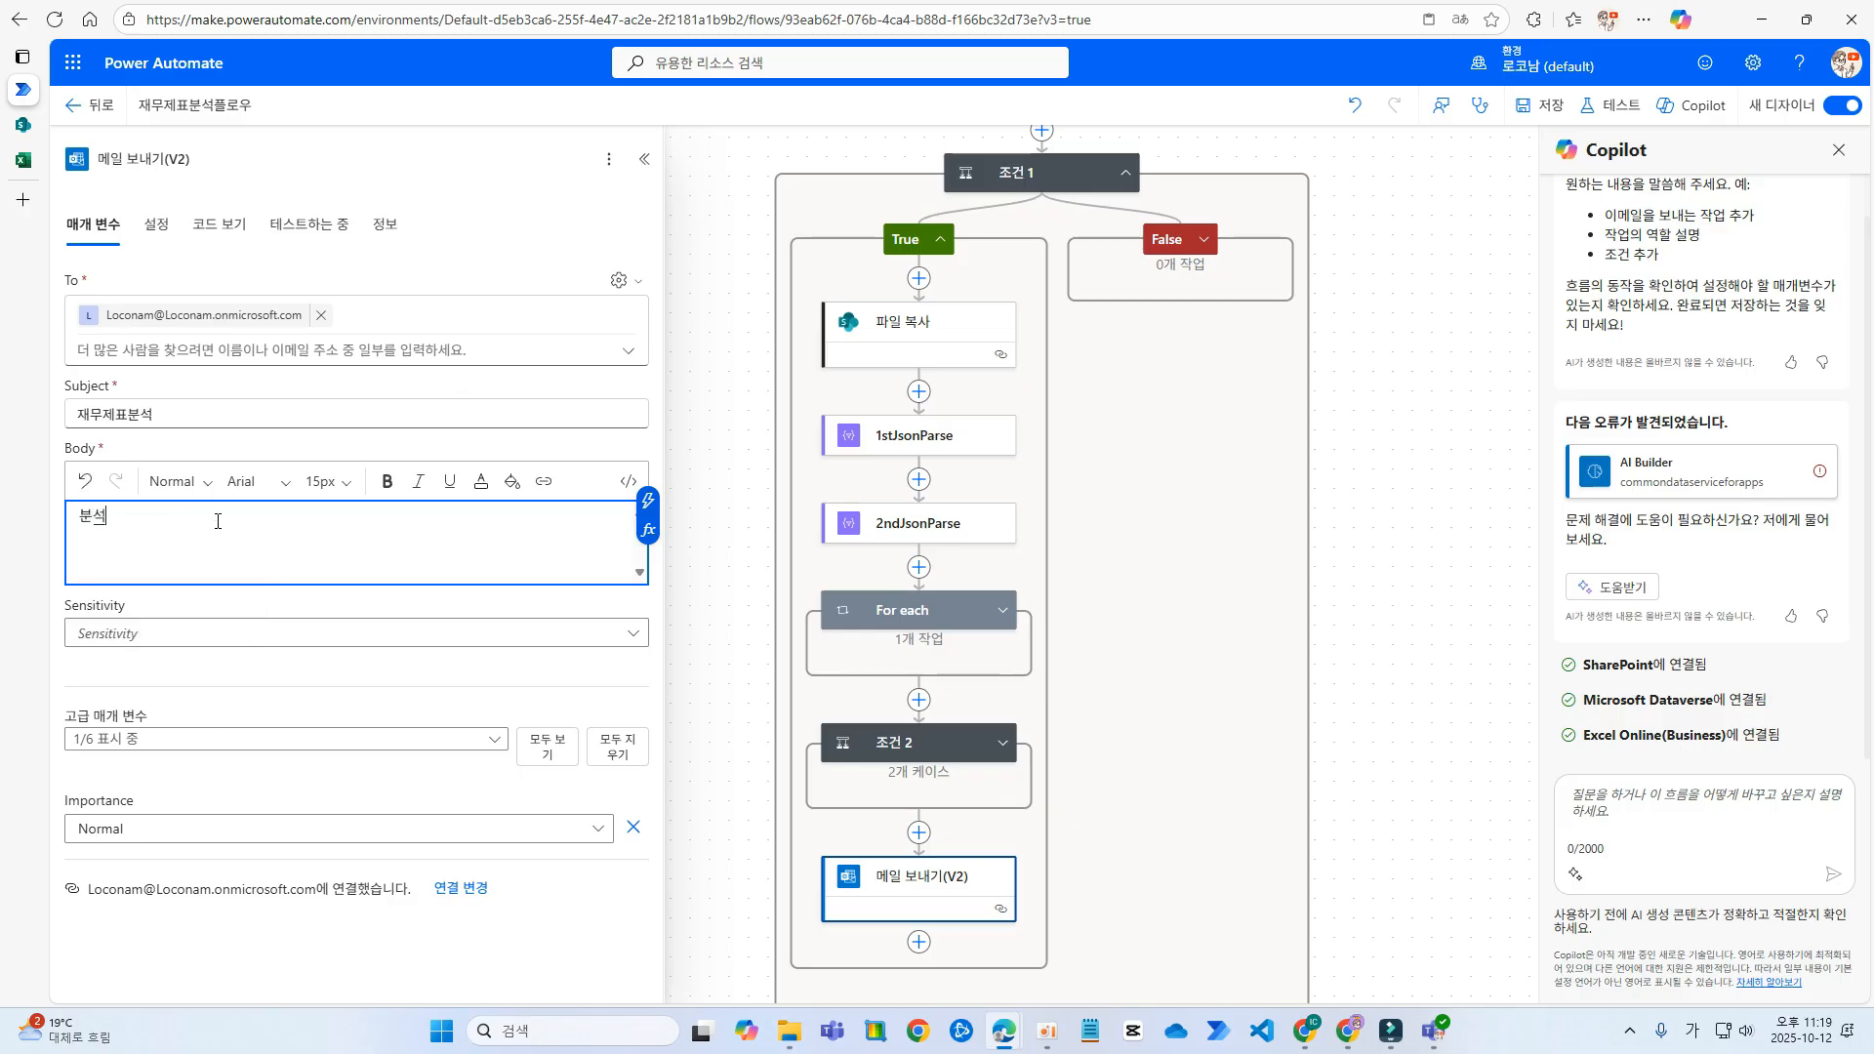
left_click(215, 734)
- Insert the SharePoint action 파일 콘텐츠 가져오기 directly after 파일 복사 in the True branch
left_click_drag(1351, 710, 1338, 395)
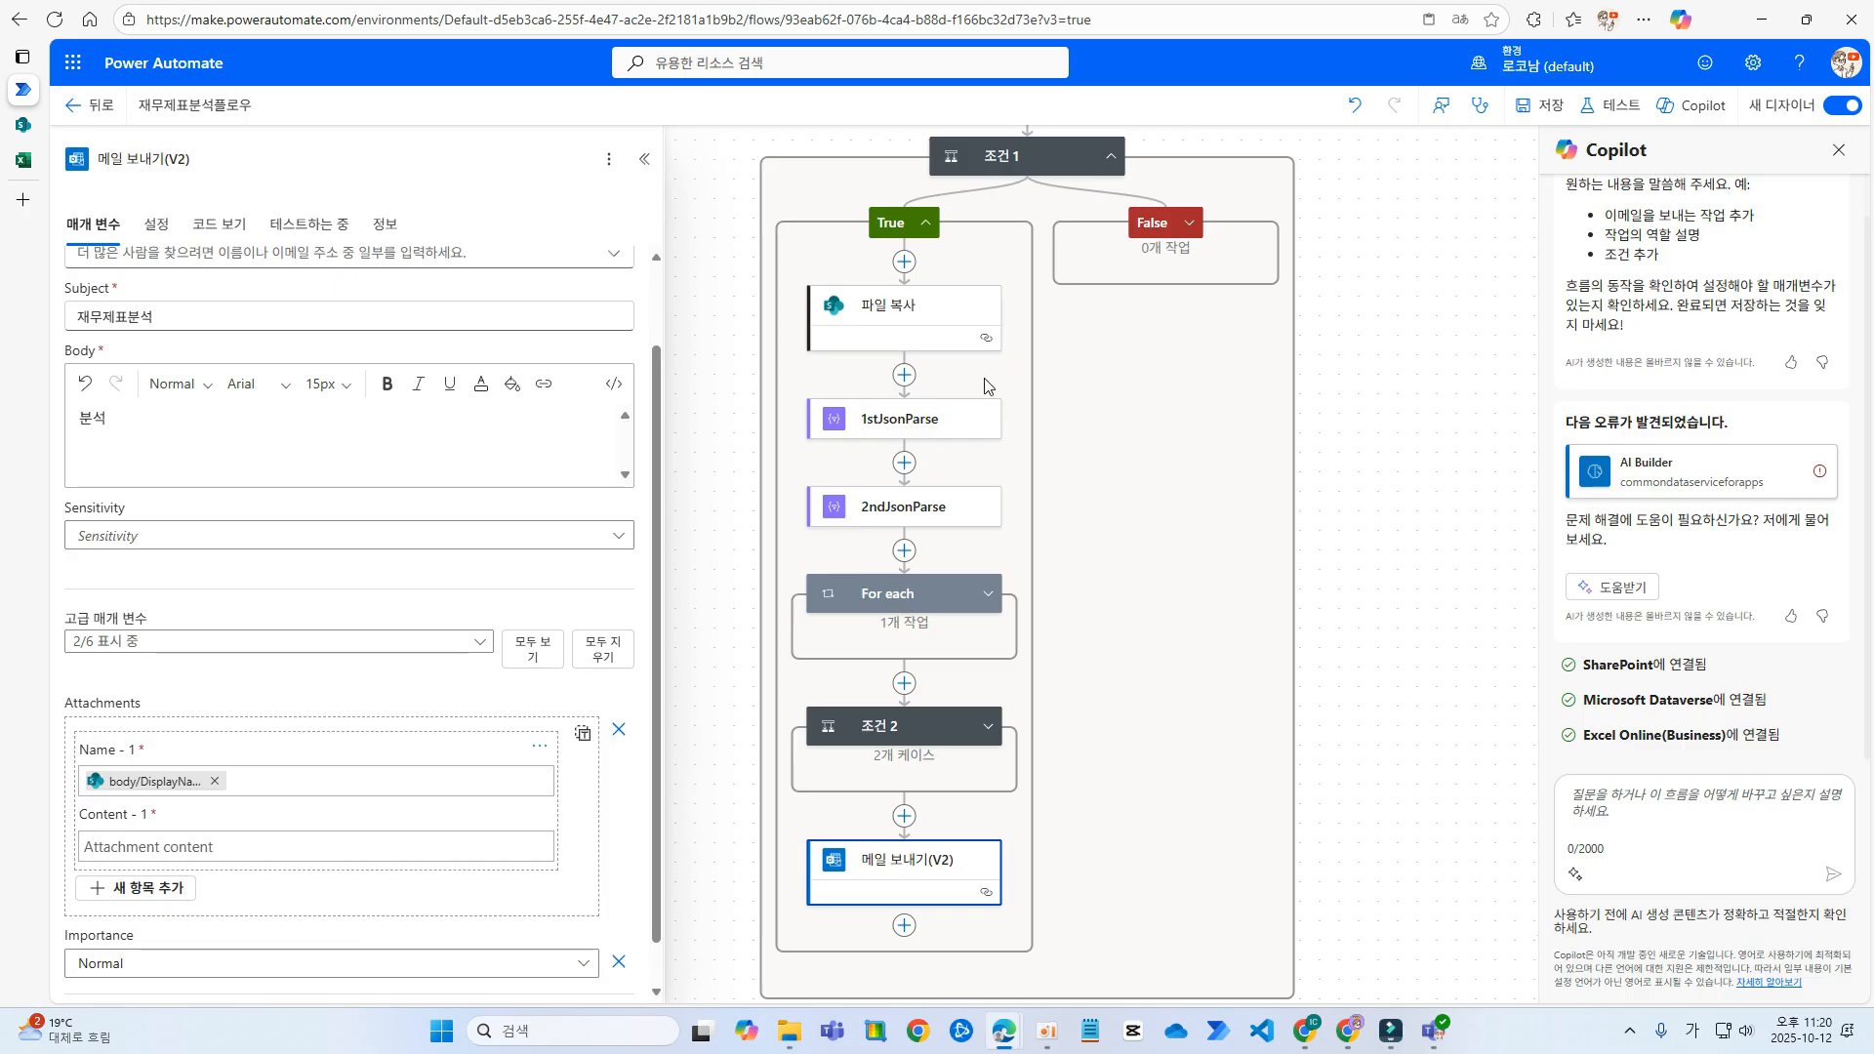
left_click(904, 374)
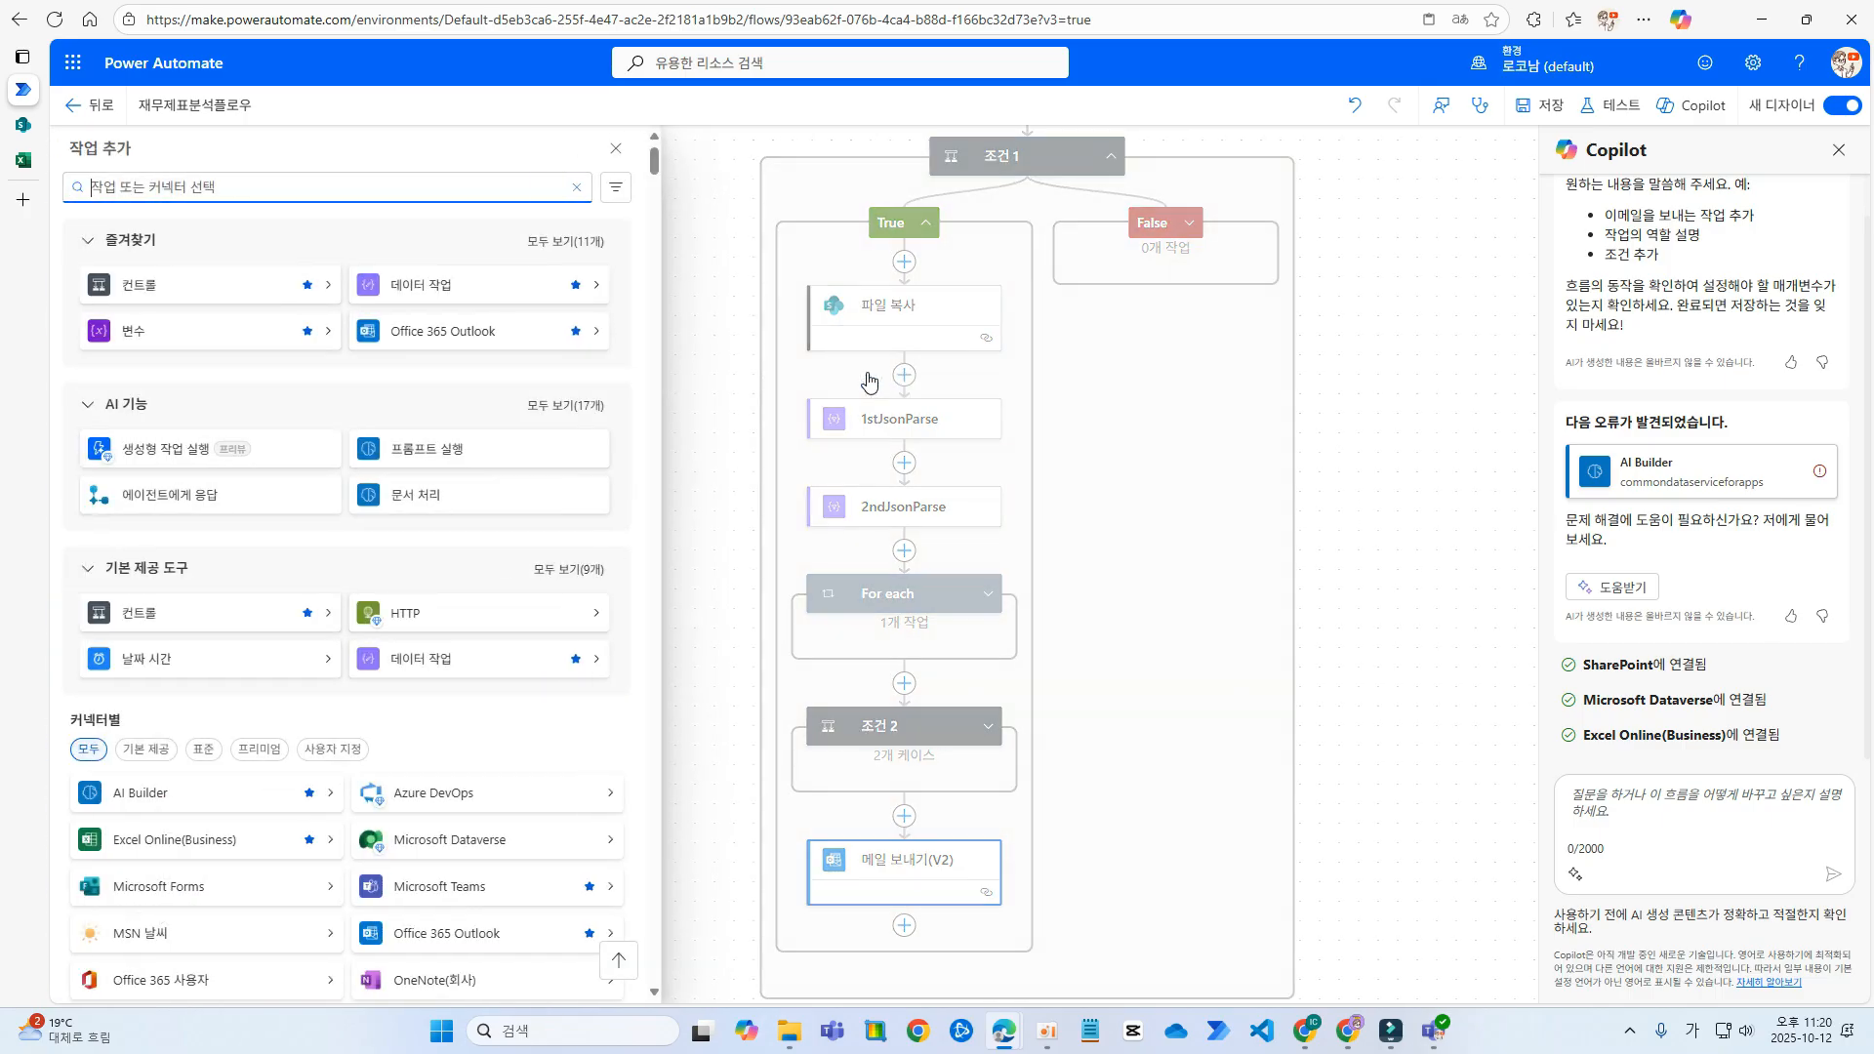
left_click(566, 244)
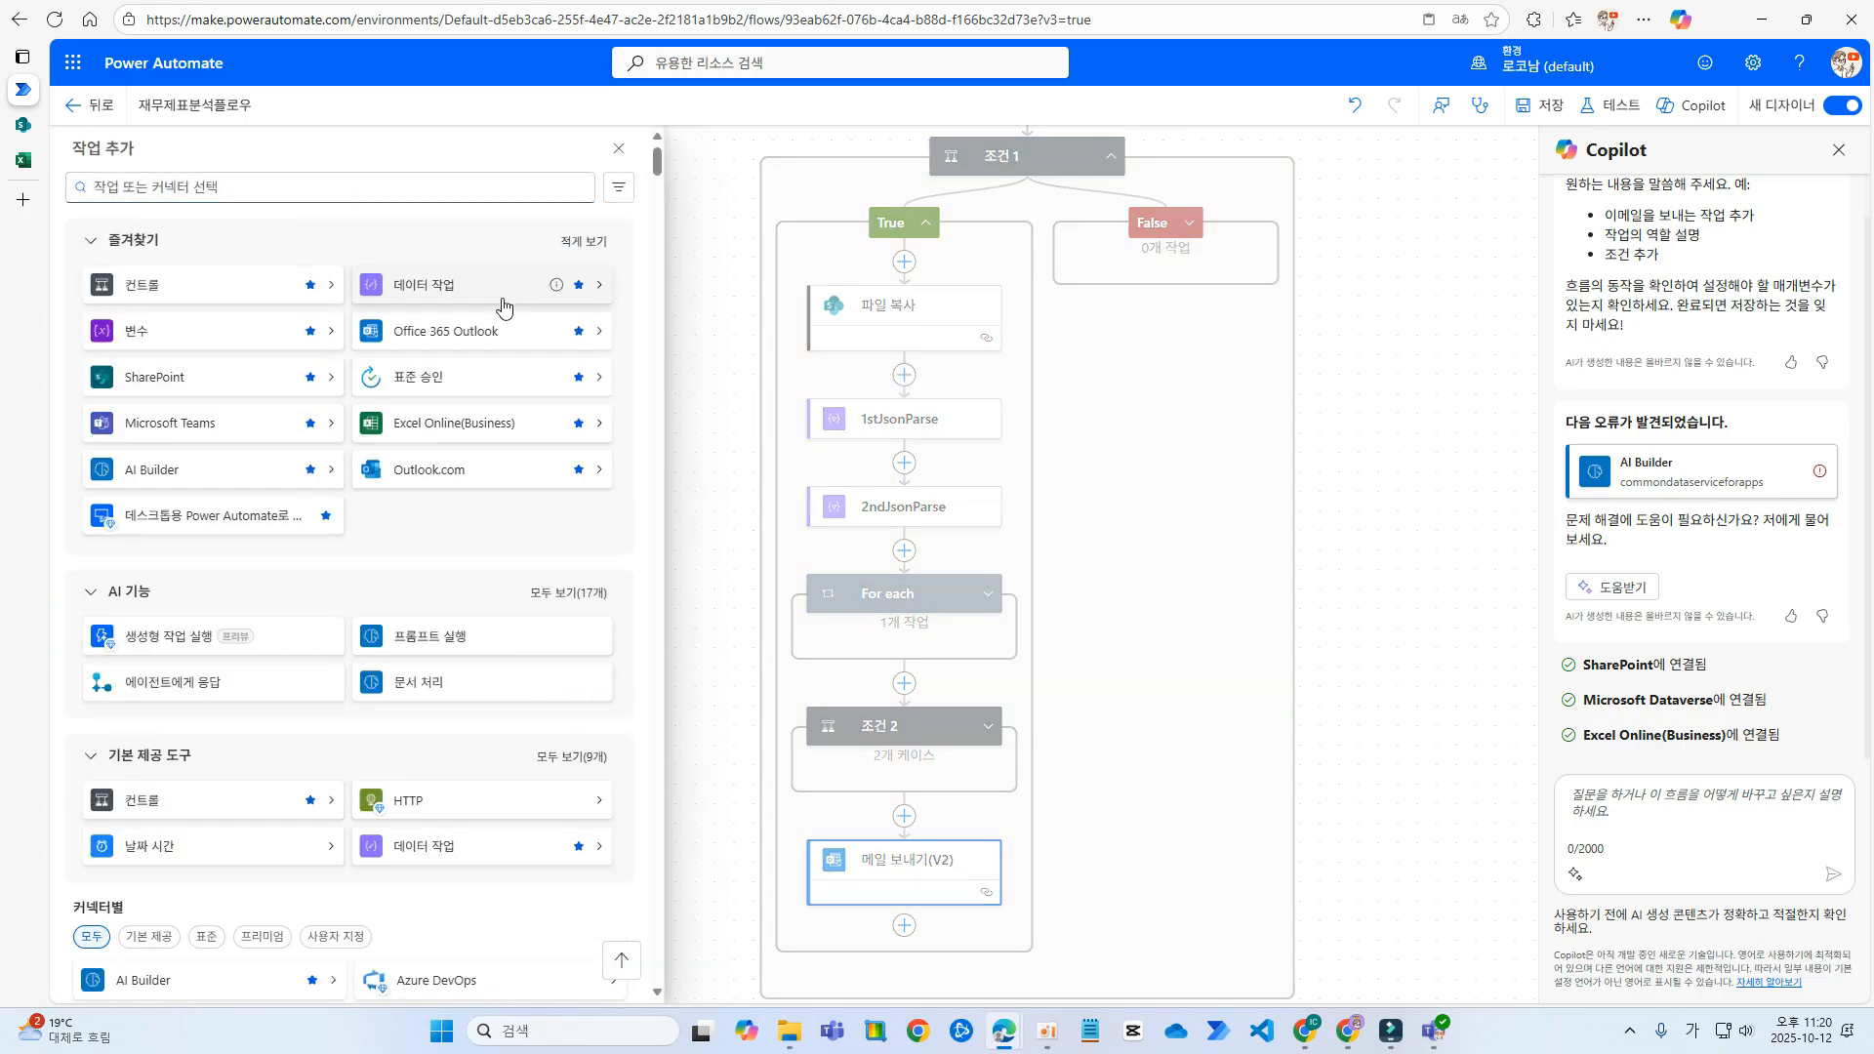
left_click(243, 382)
scroll(246, 800, "down", 5)
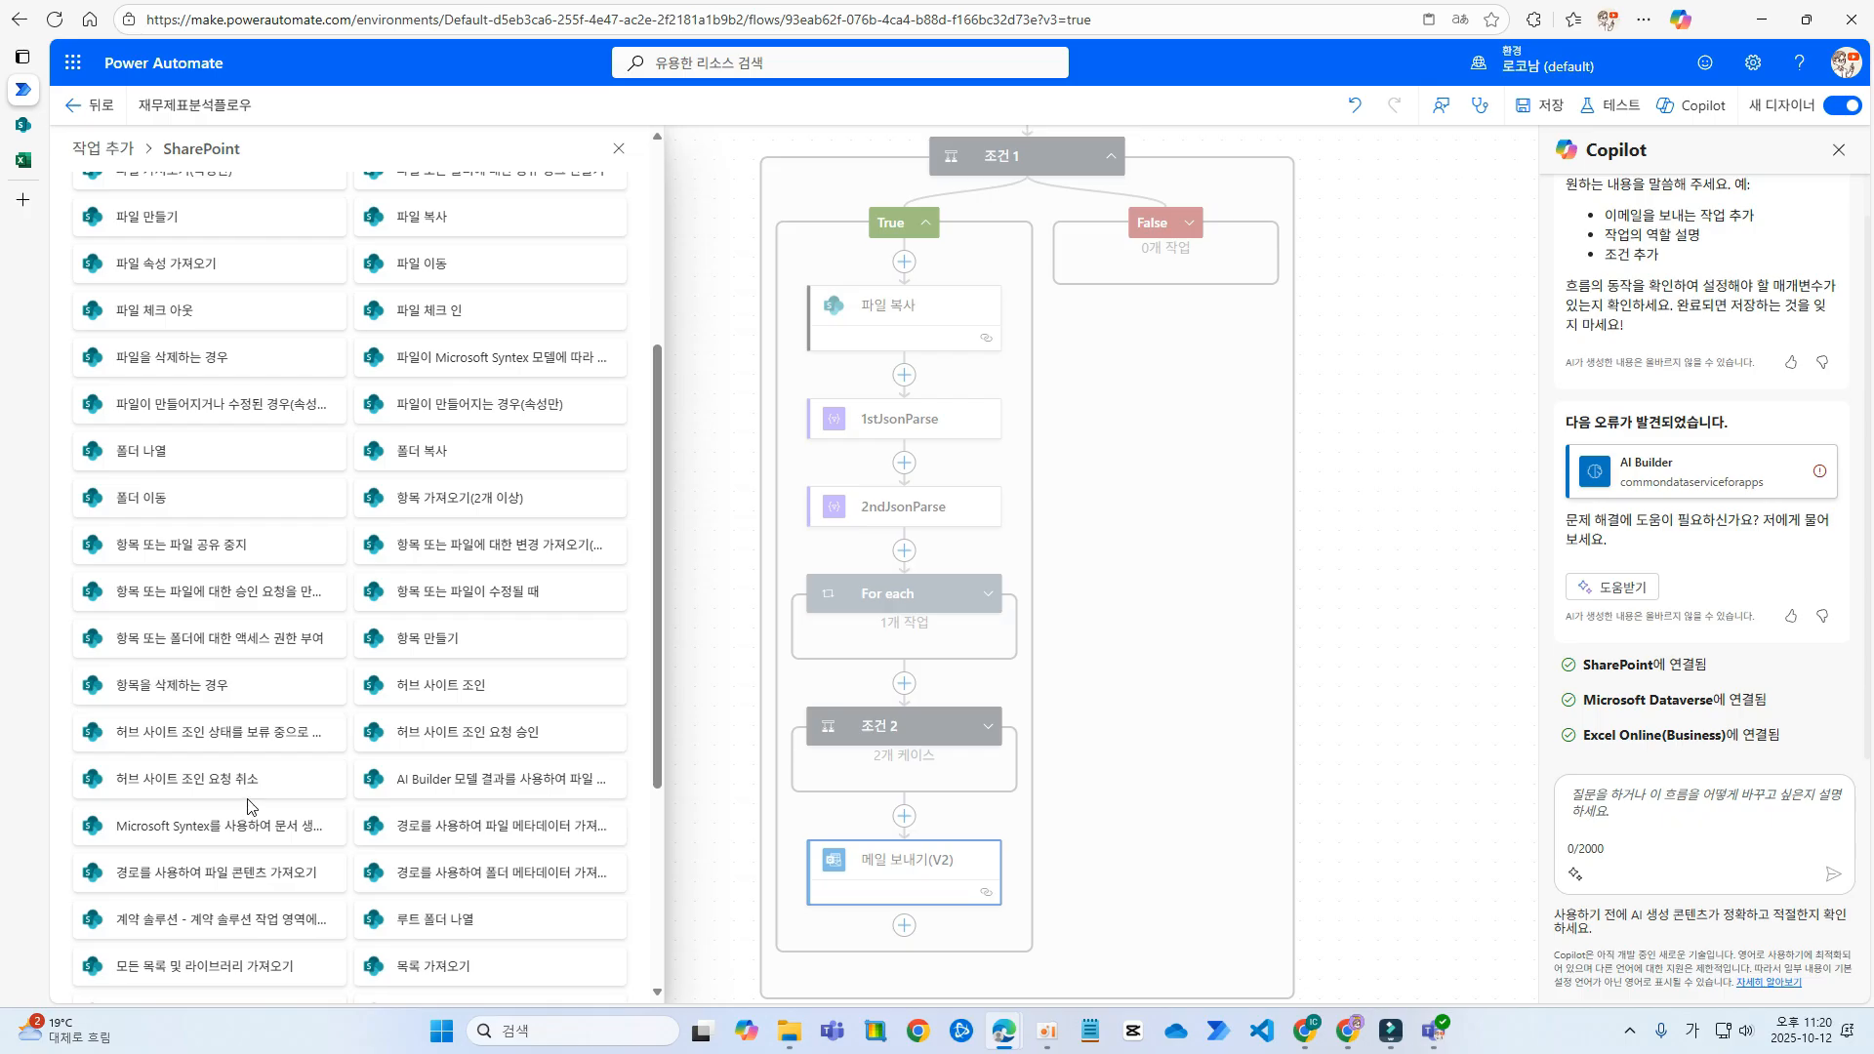
left_click(246, 800)
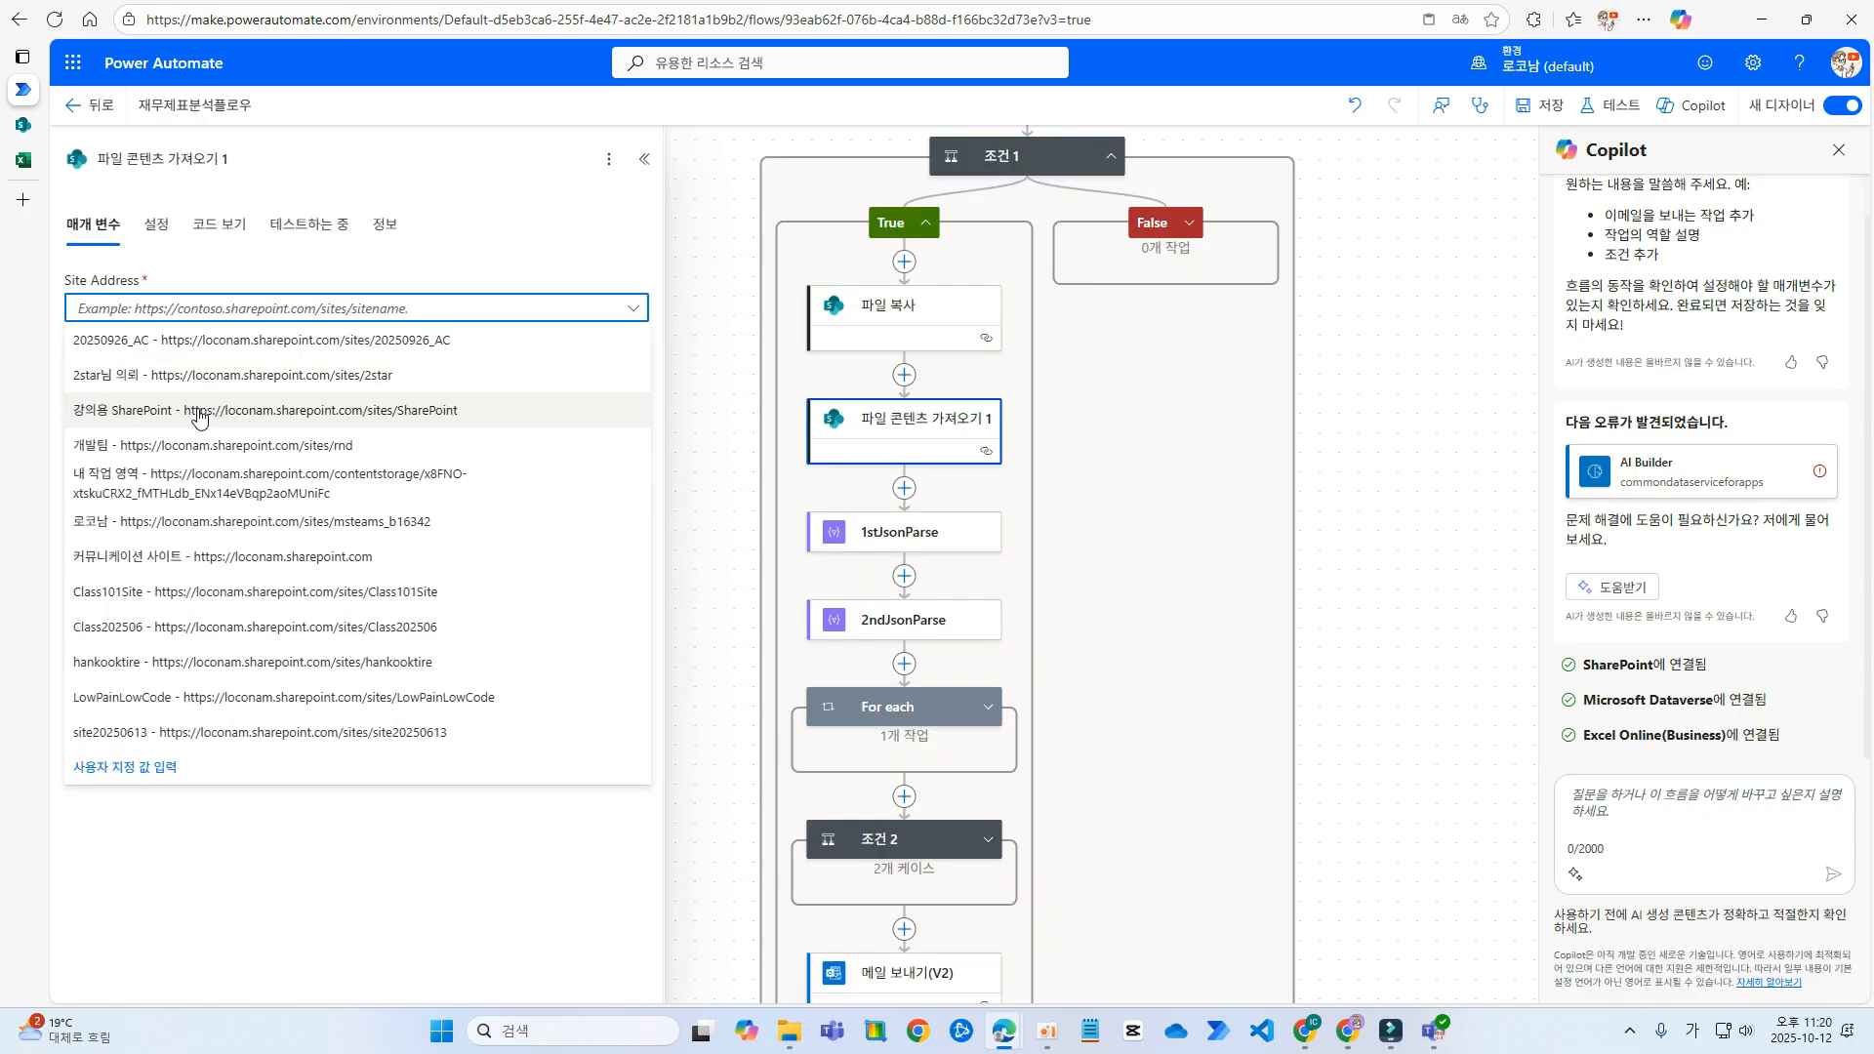
- Set 파일 콘텐츠 가져오기 1 to the msteams_b16342 site and use body/Id from 파일 복사 as its file identifier
left_click(195, 521)
left_click(54, 364)
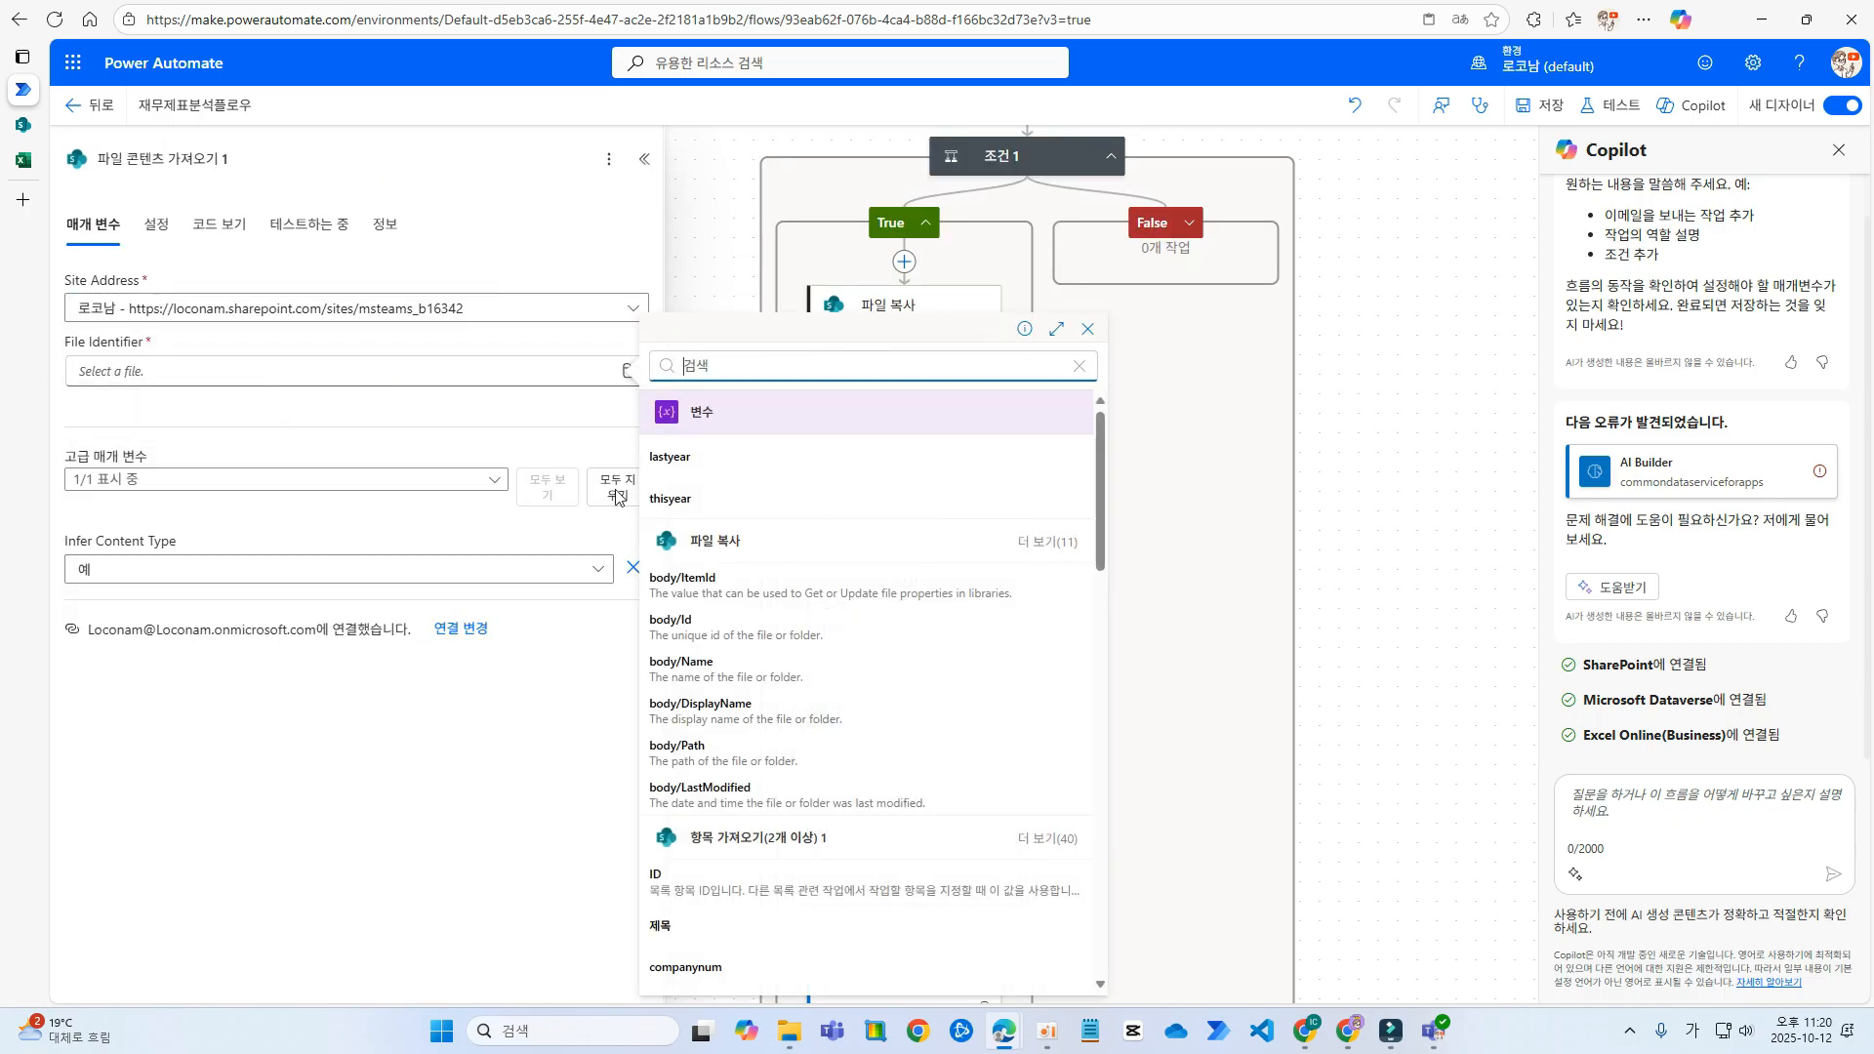
left_click(701, 627)
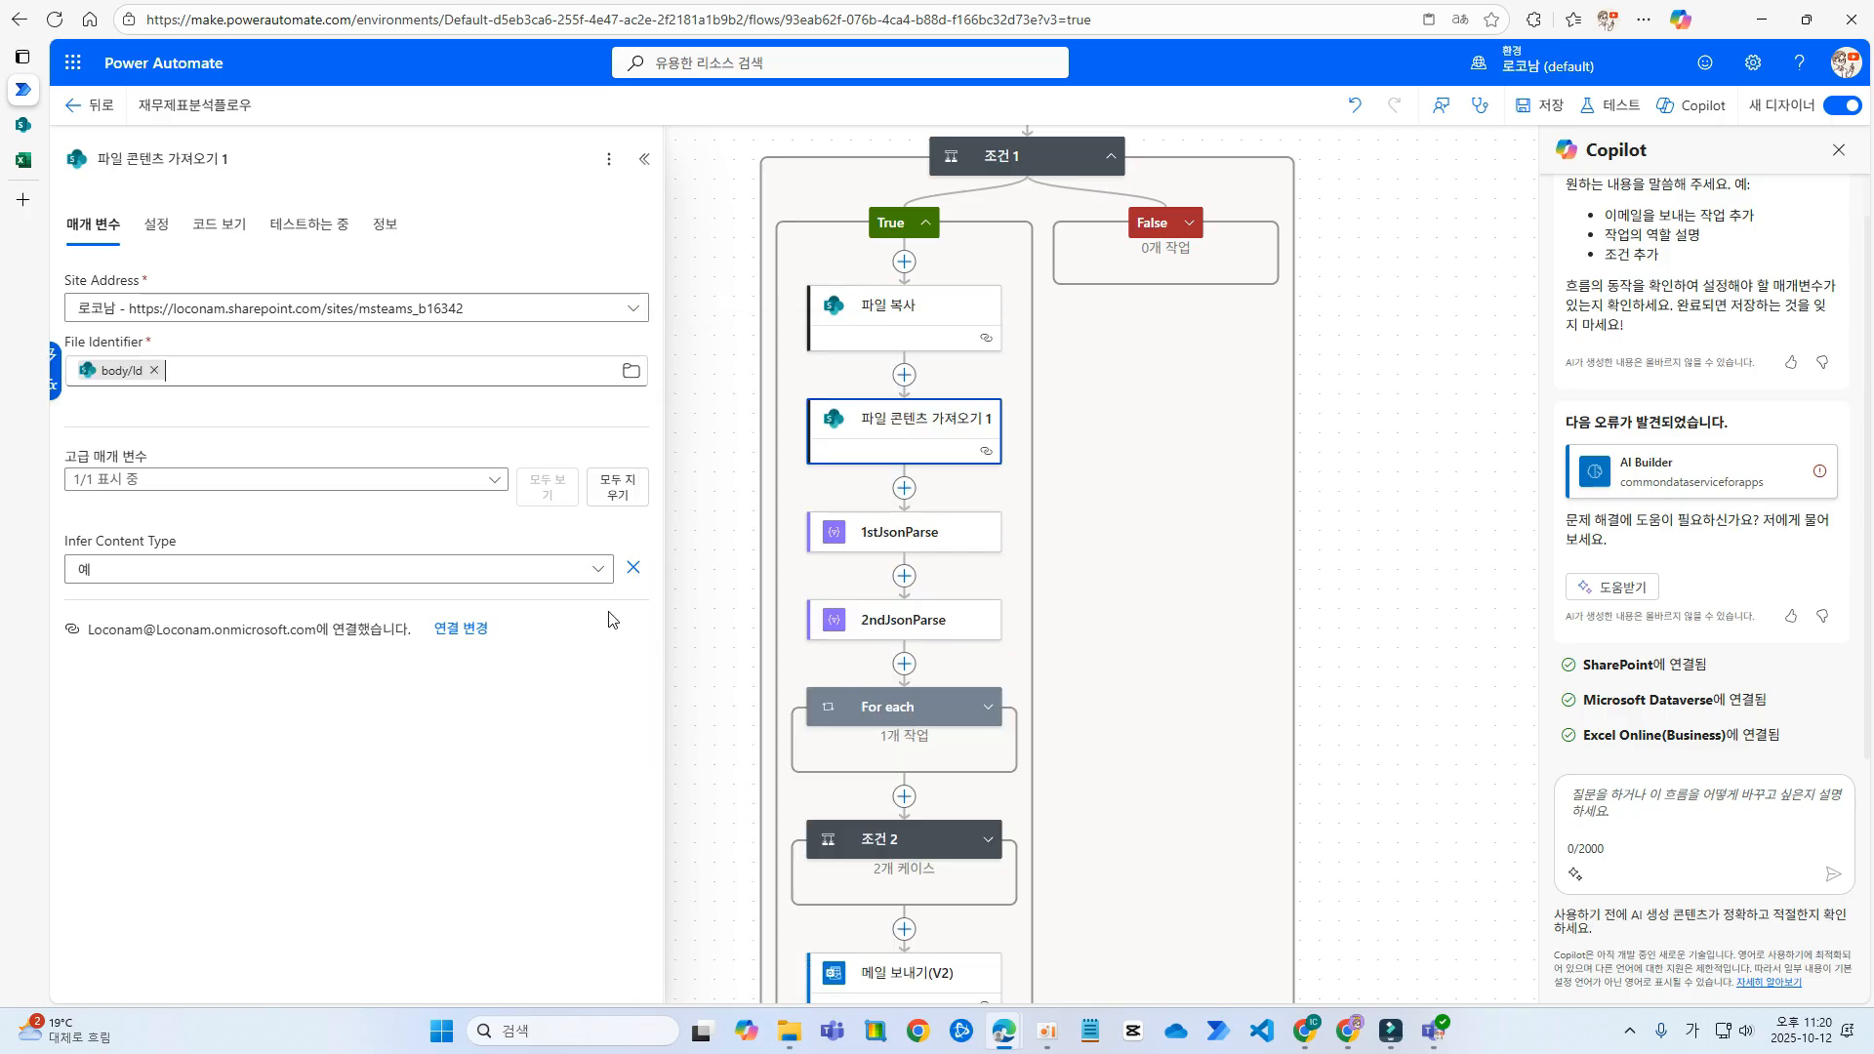
left_click(1378, 644)
- Add an attachment to the 메일 보내기(V2) action, named with body/DisplayName from 파일 복사
left_click_drag(1374, 656, 1367, 454)
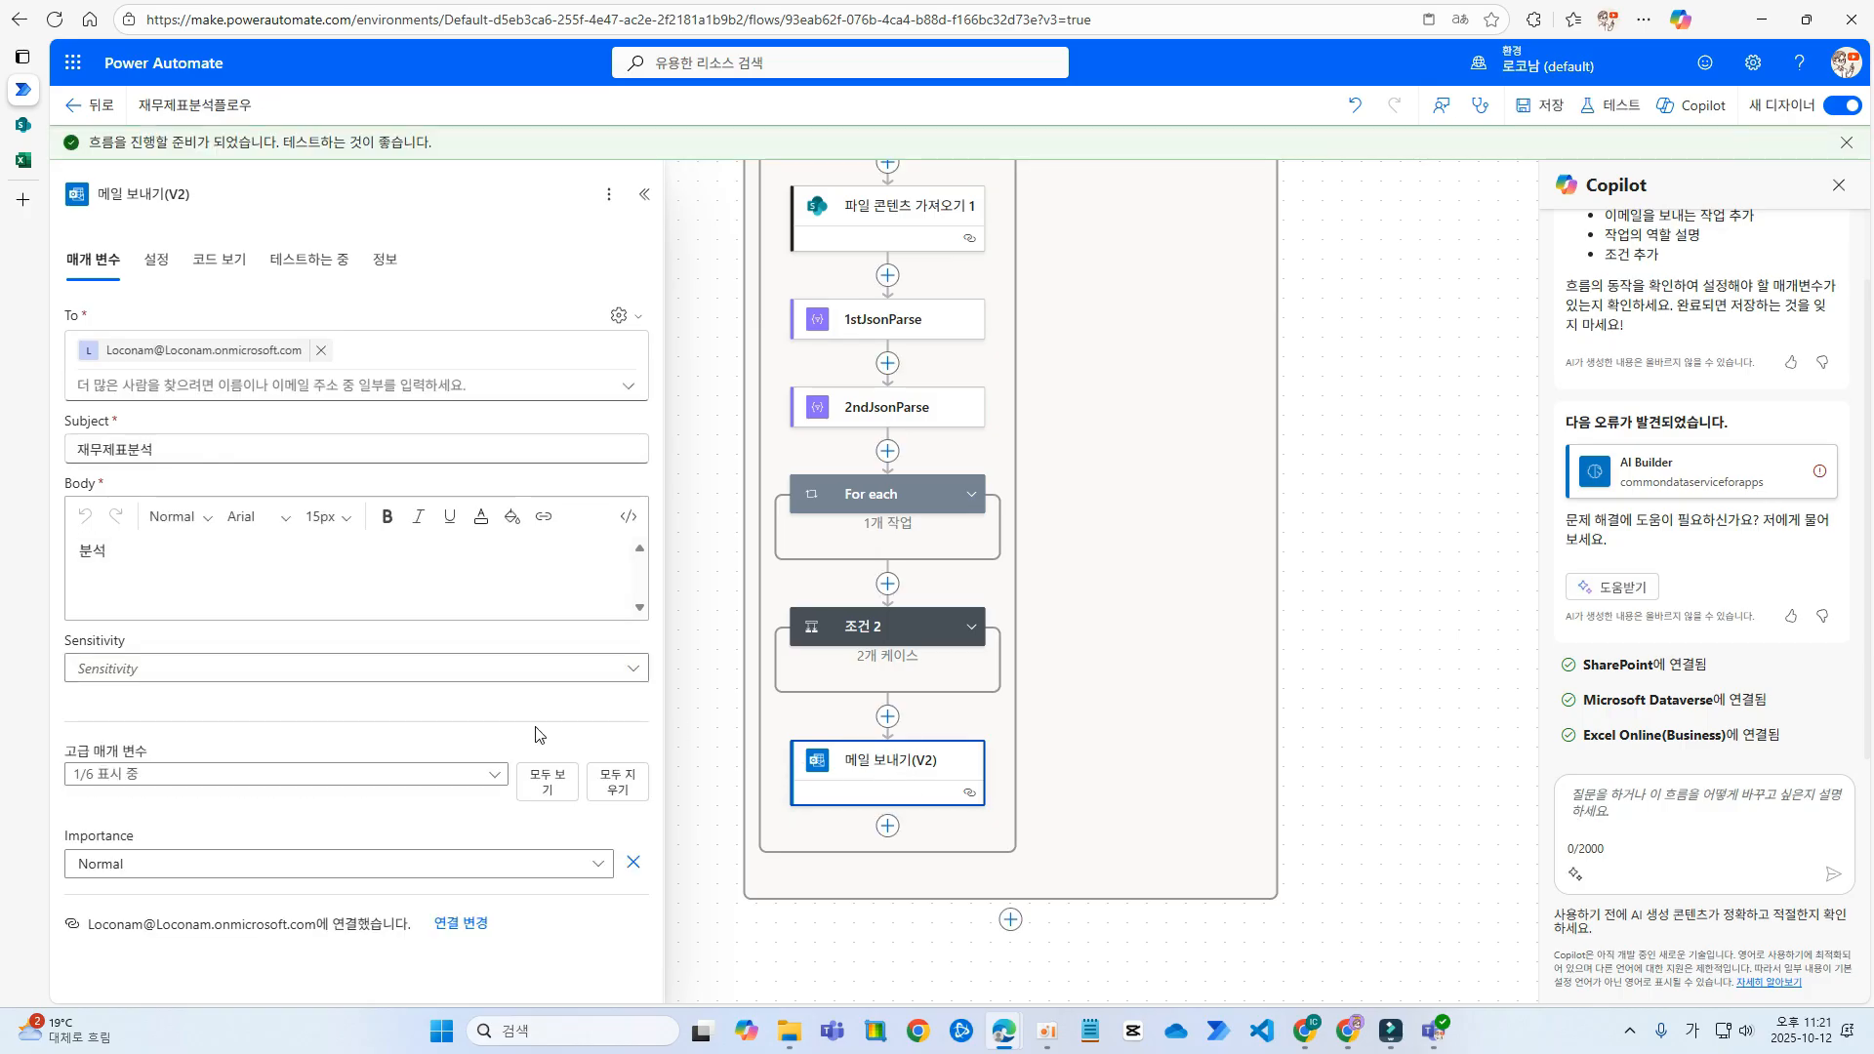
left_click(181, 774)
left_click(118, 710)
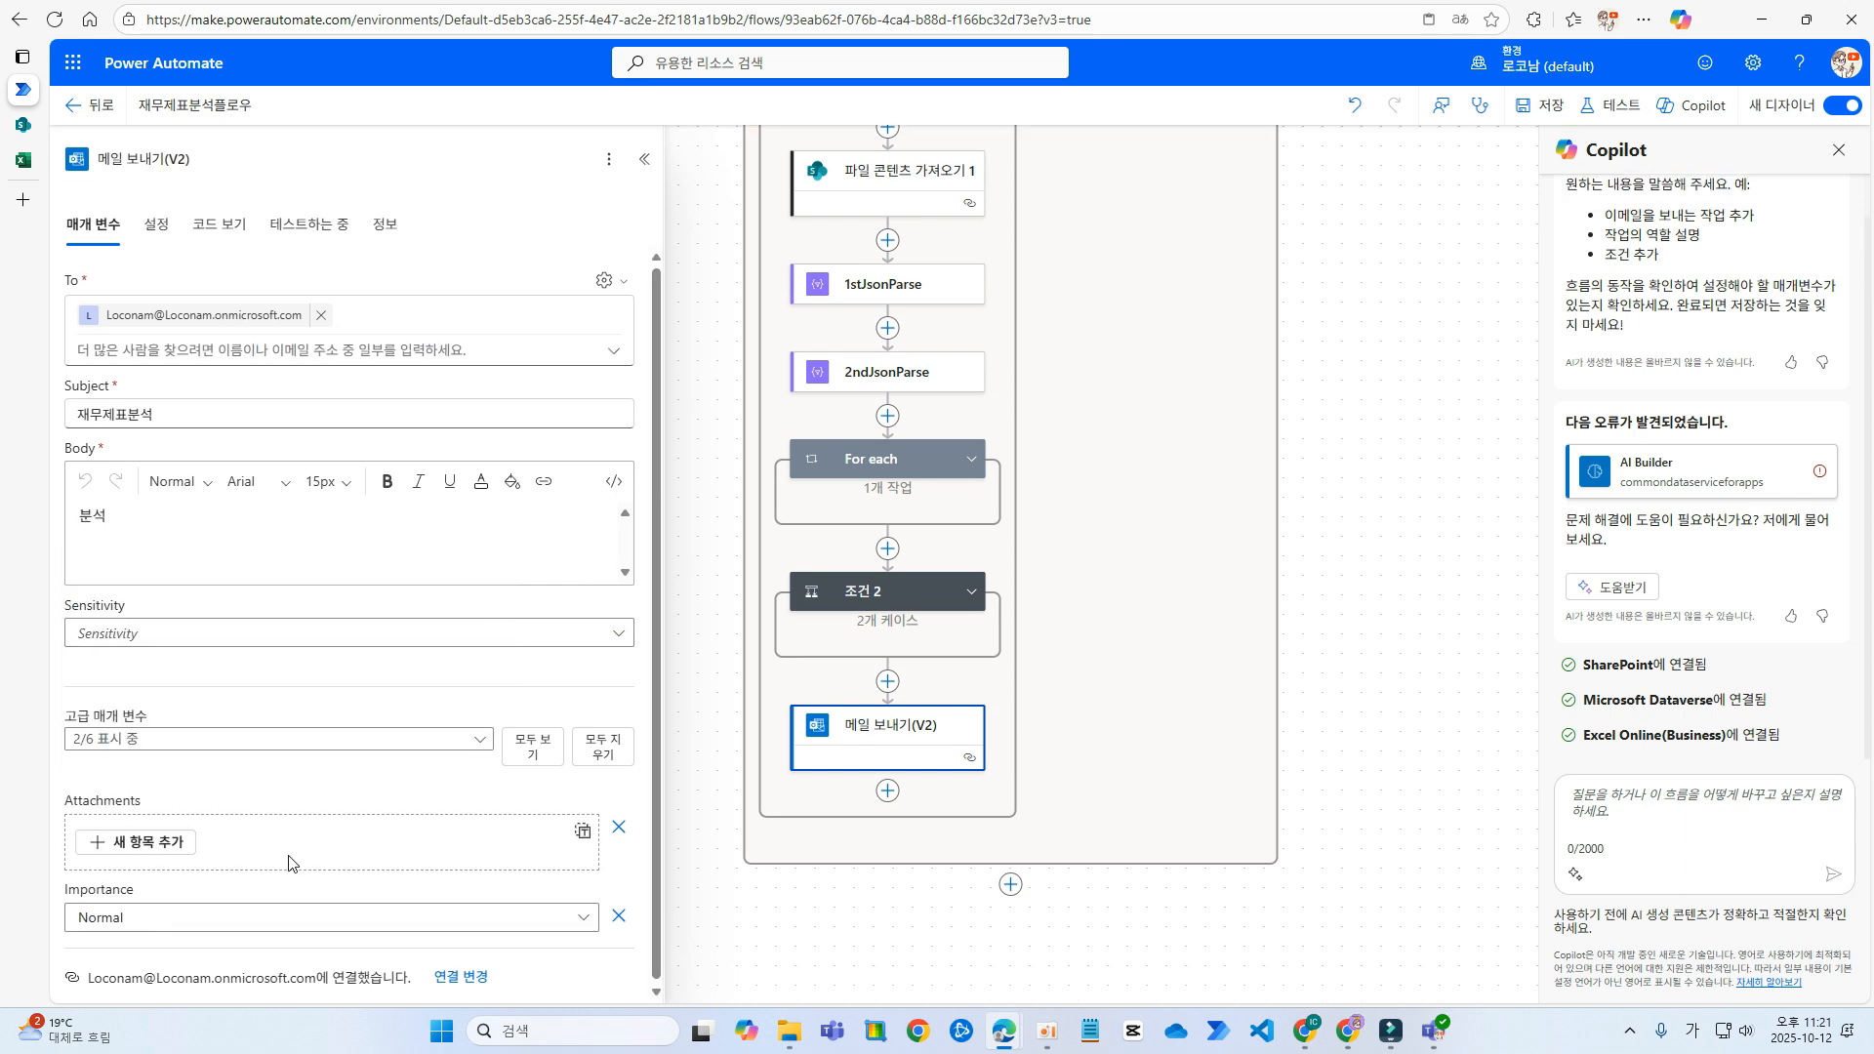
left_click(157, 841)
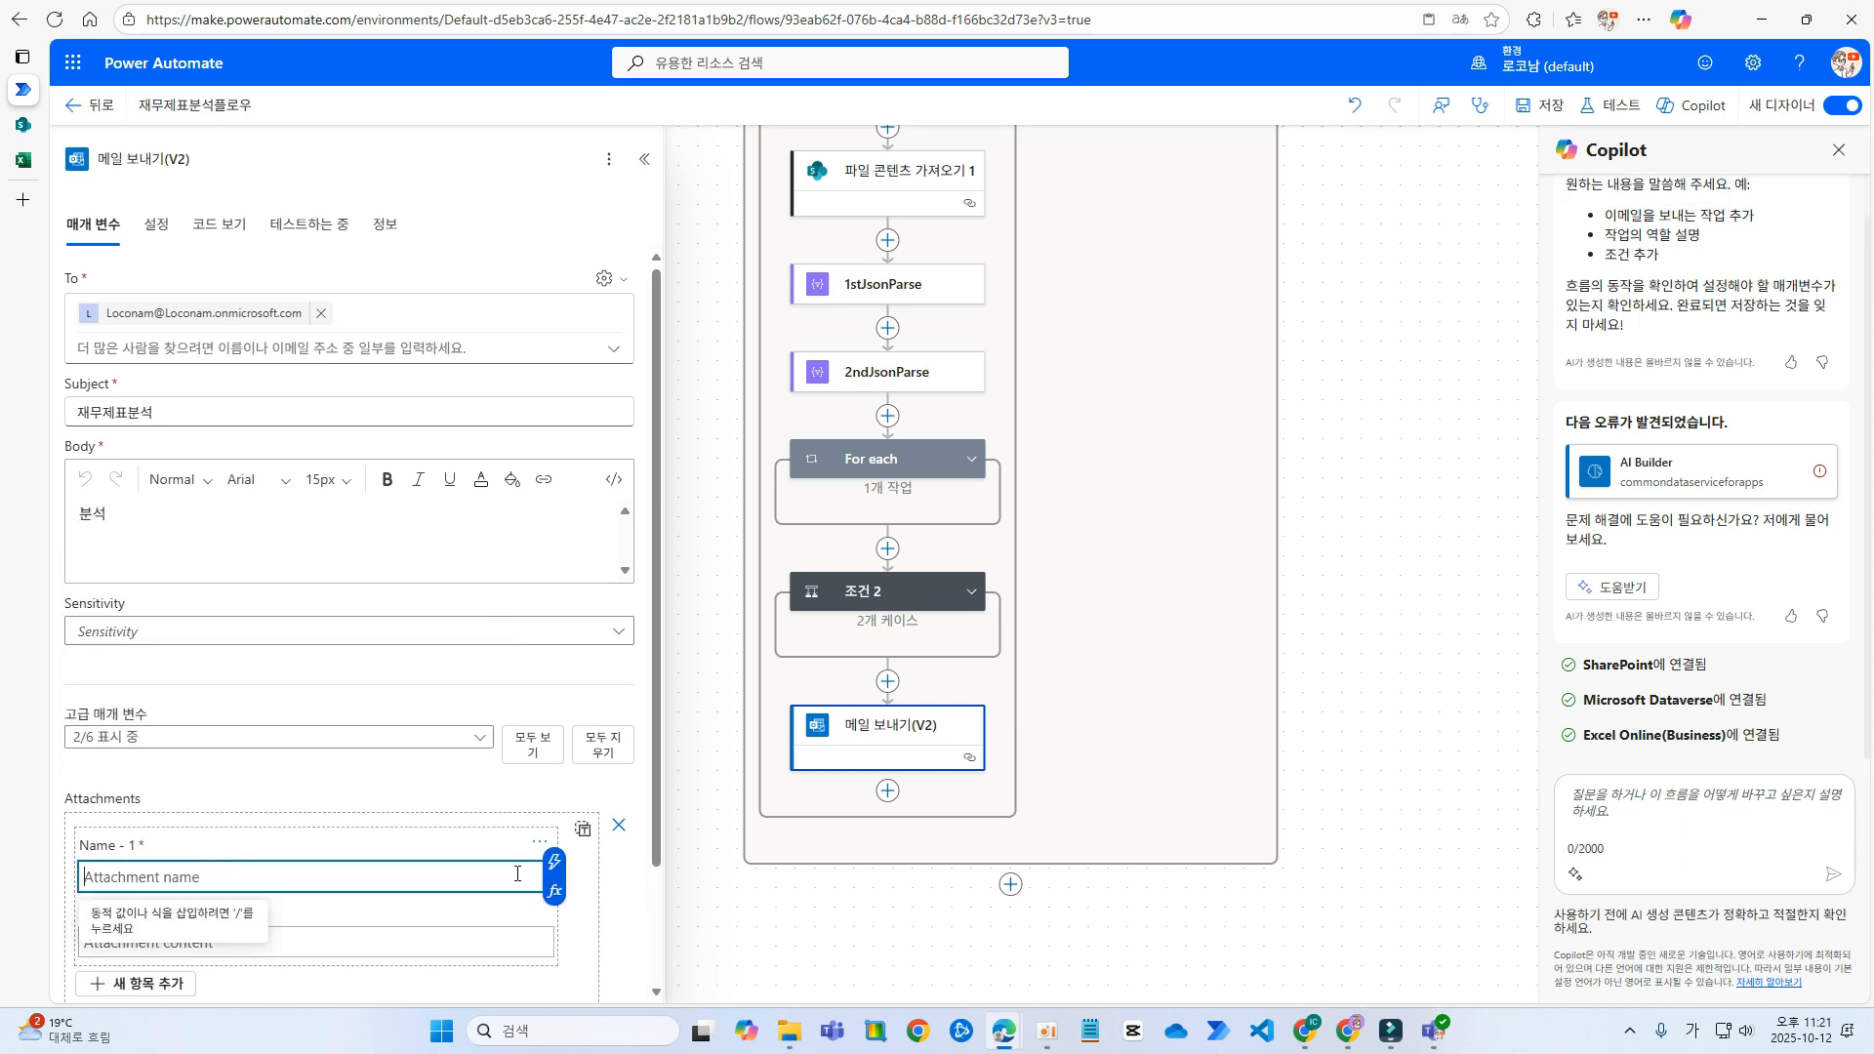
left_click(565, 867)
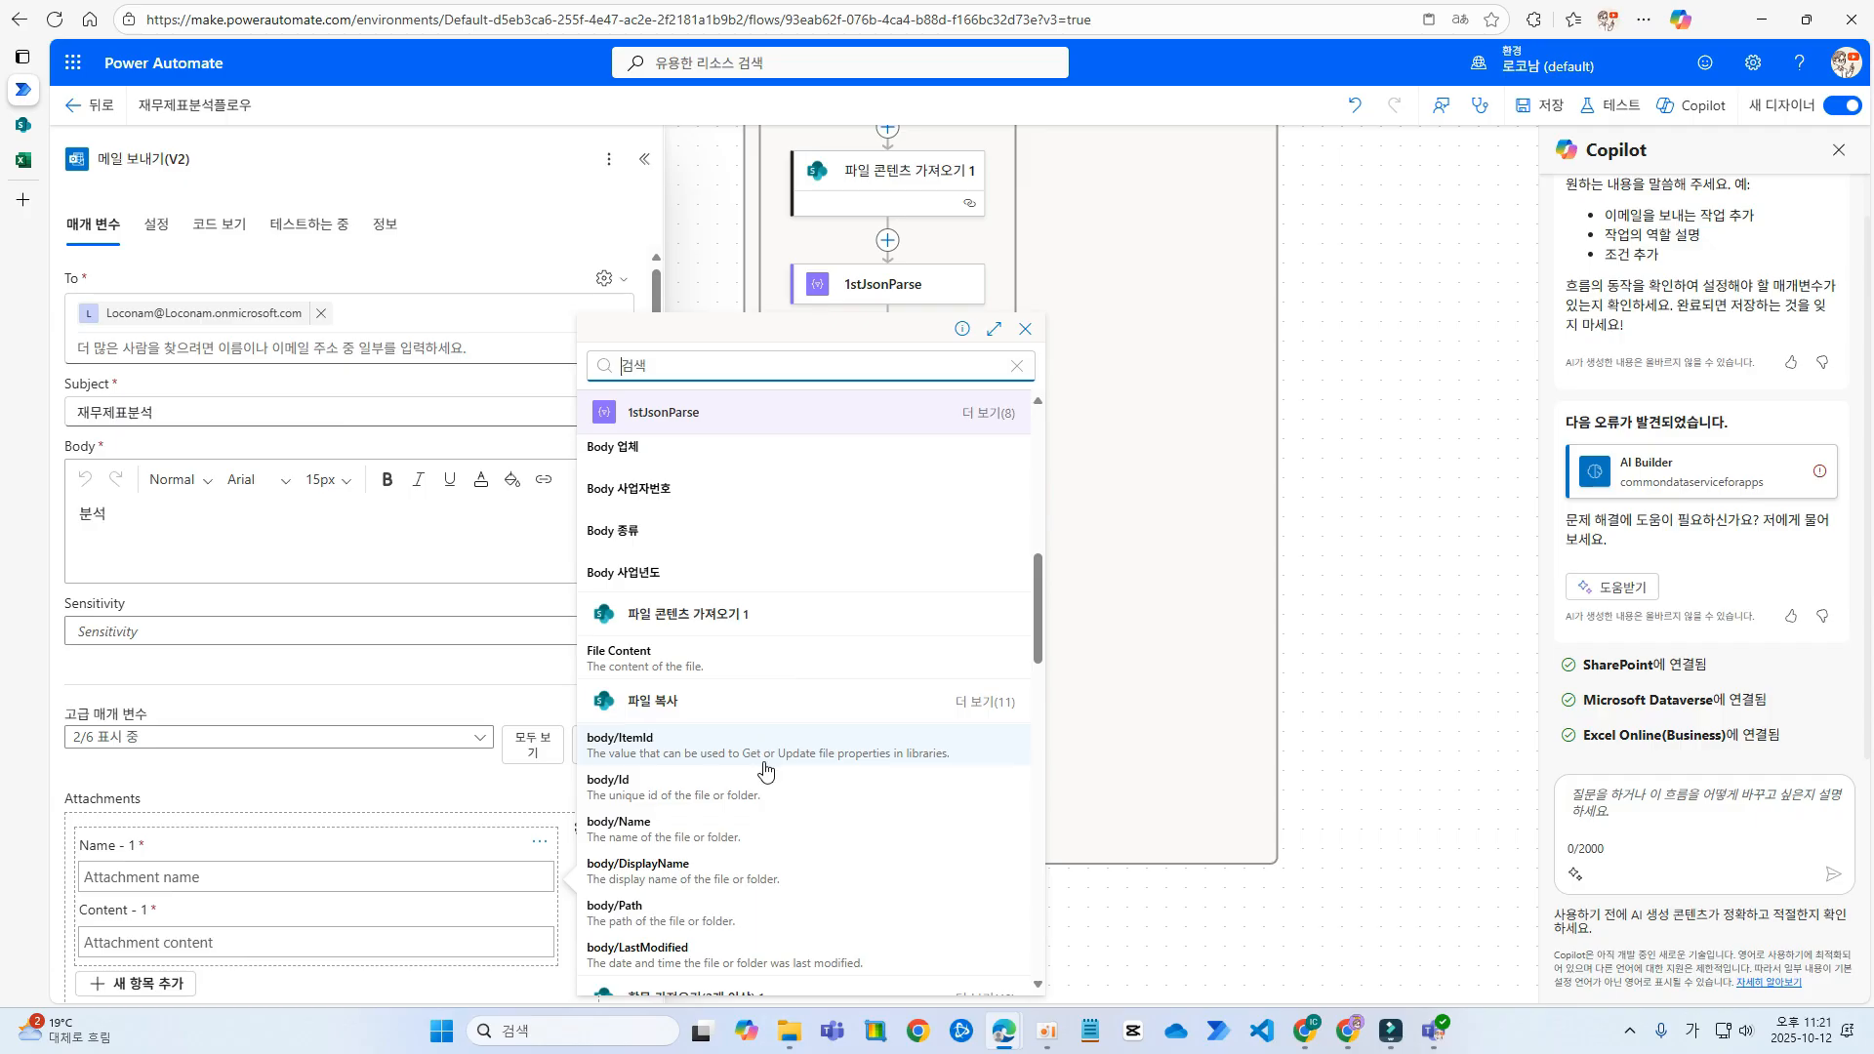
left_click(699, 859)
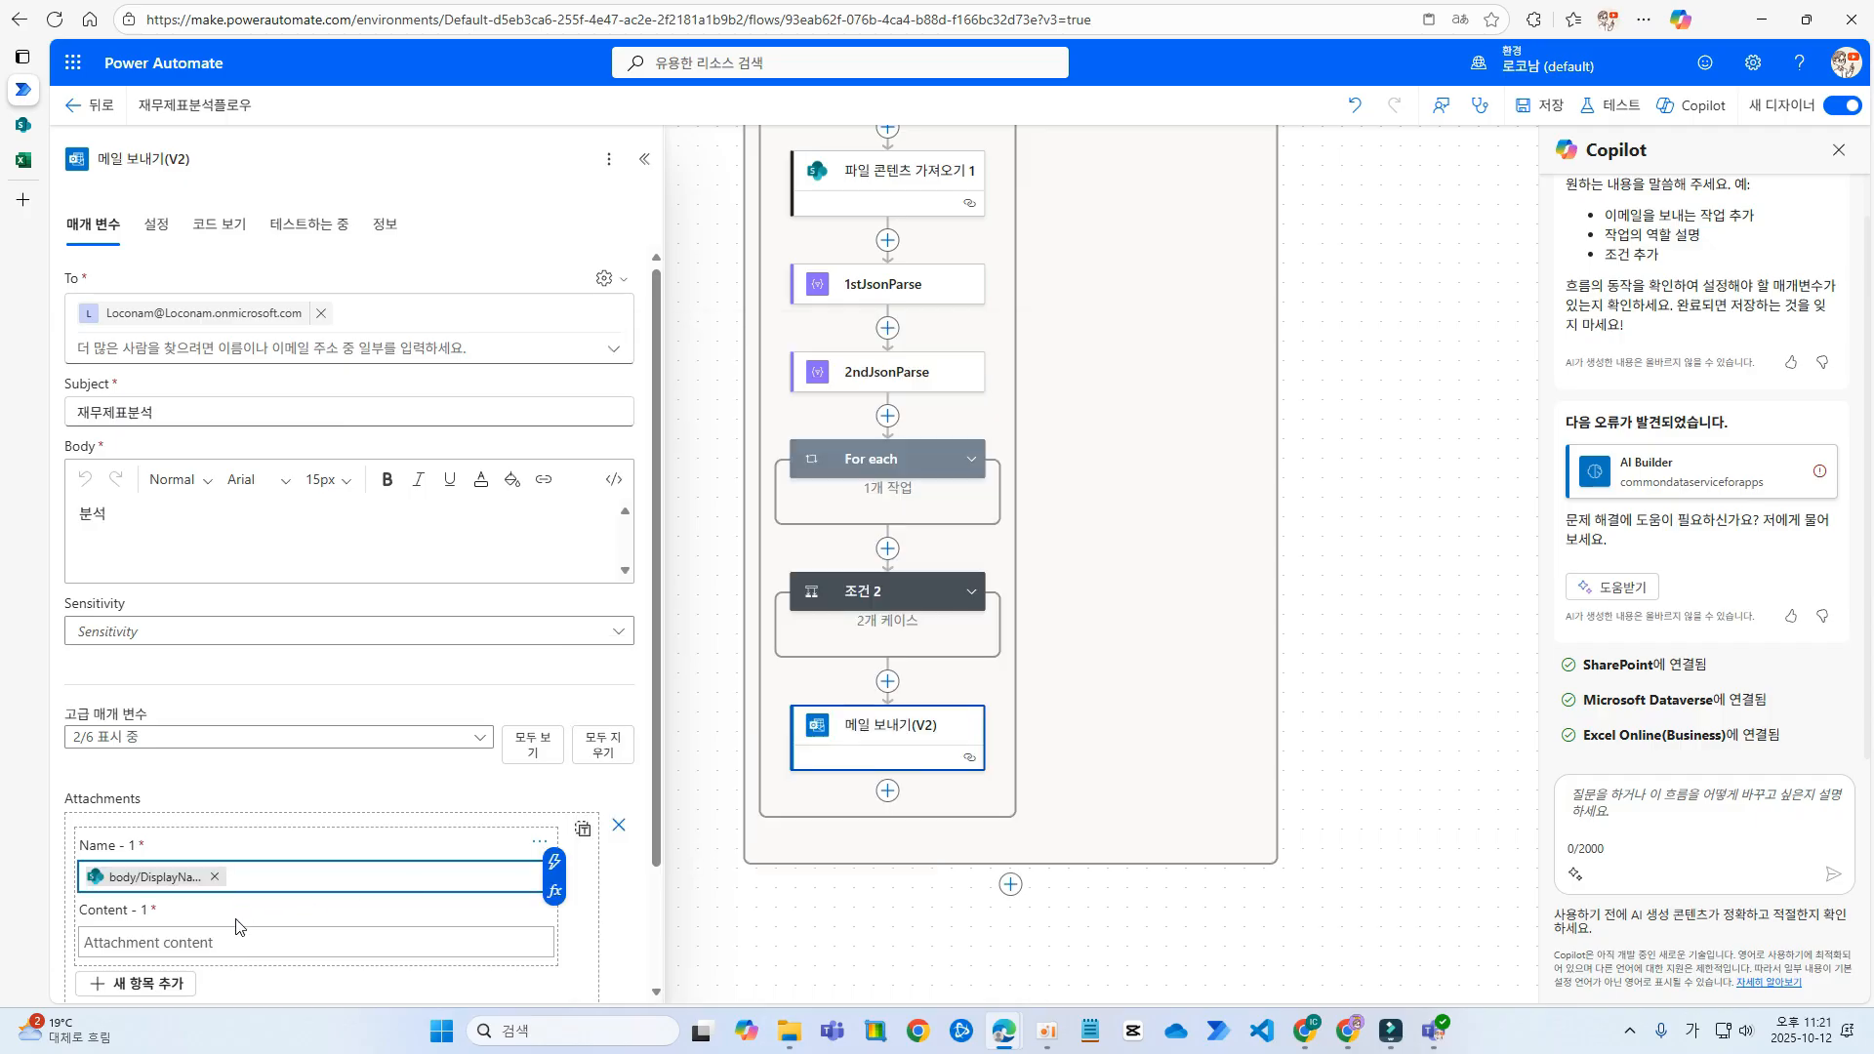
- Set the attachment content of 메일 보내기(V2) to File Content from 파일 콘텐츠 가져오기 1, and save the flow
left_click(442, 942)
left_click(555, 927)
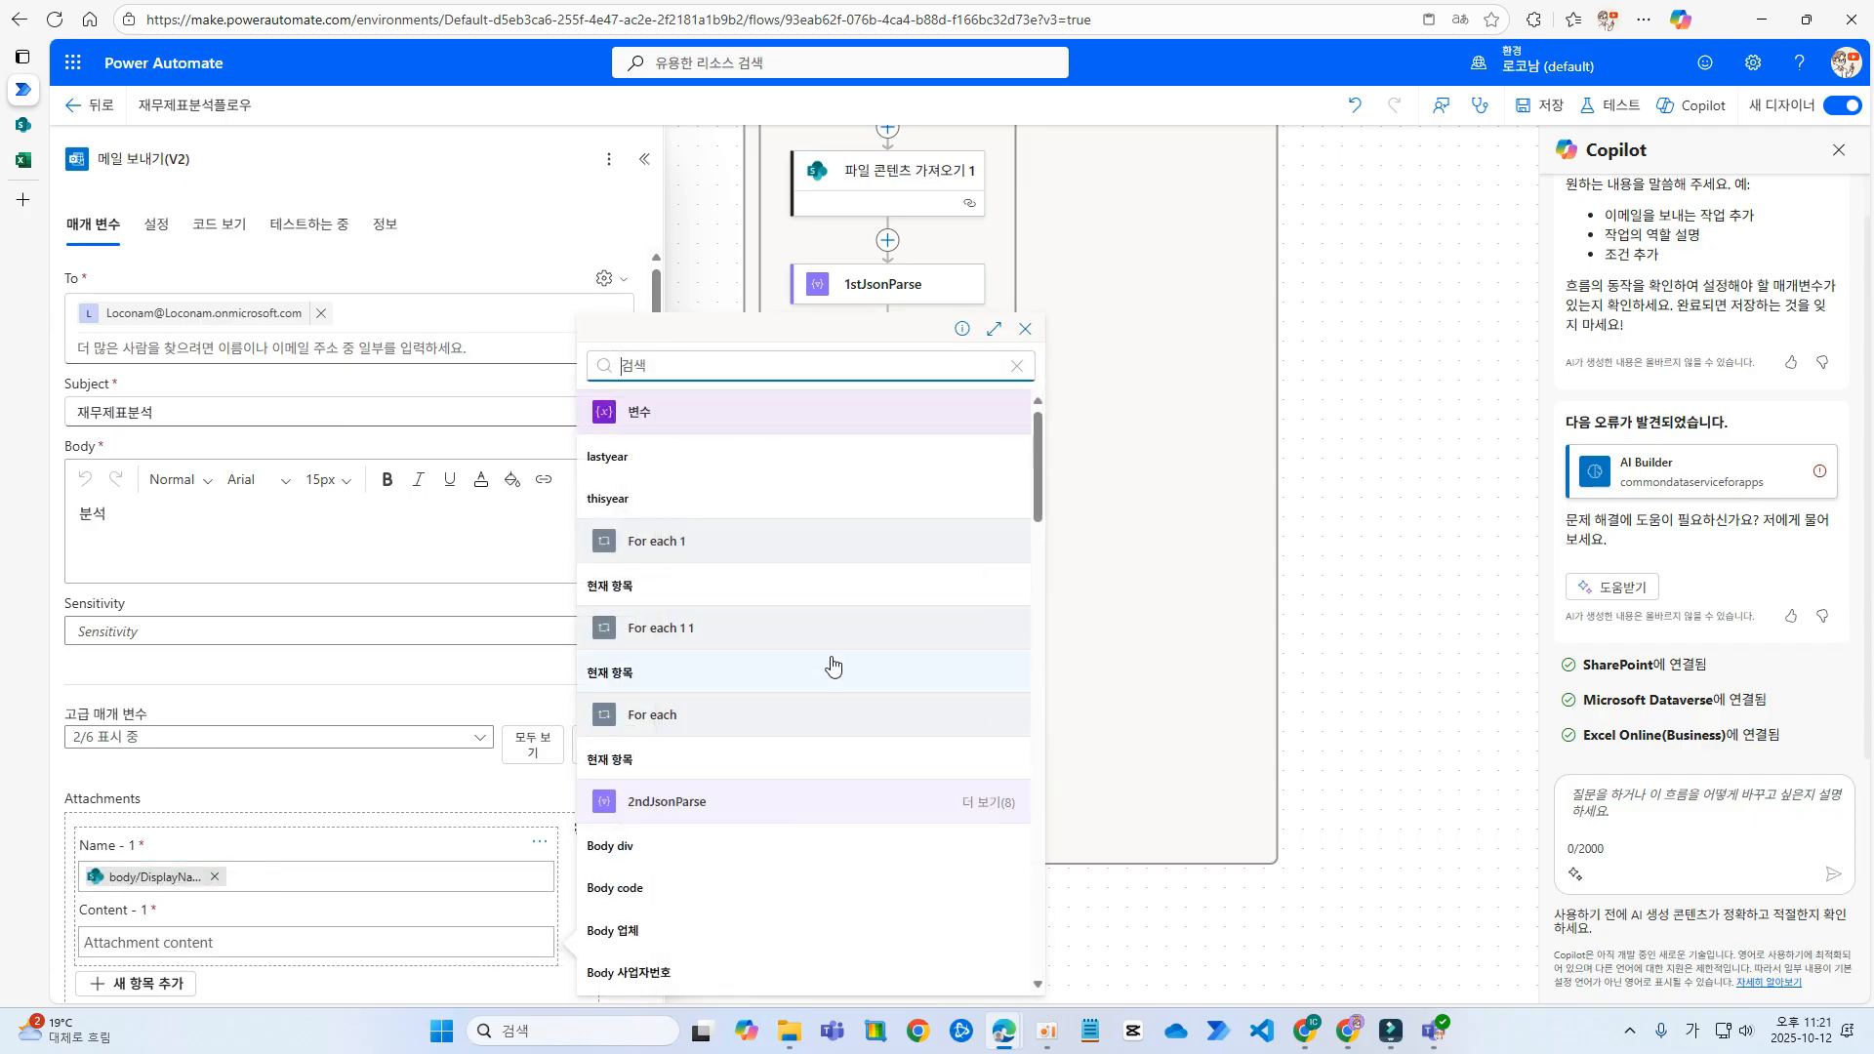
scroll(878, 673, "down", 5)
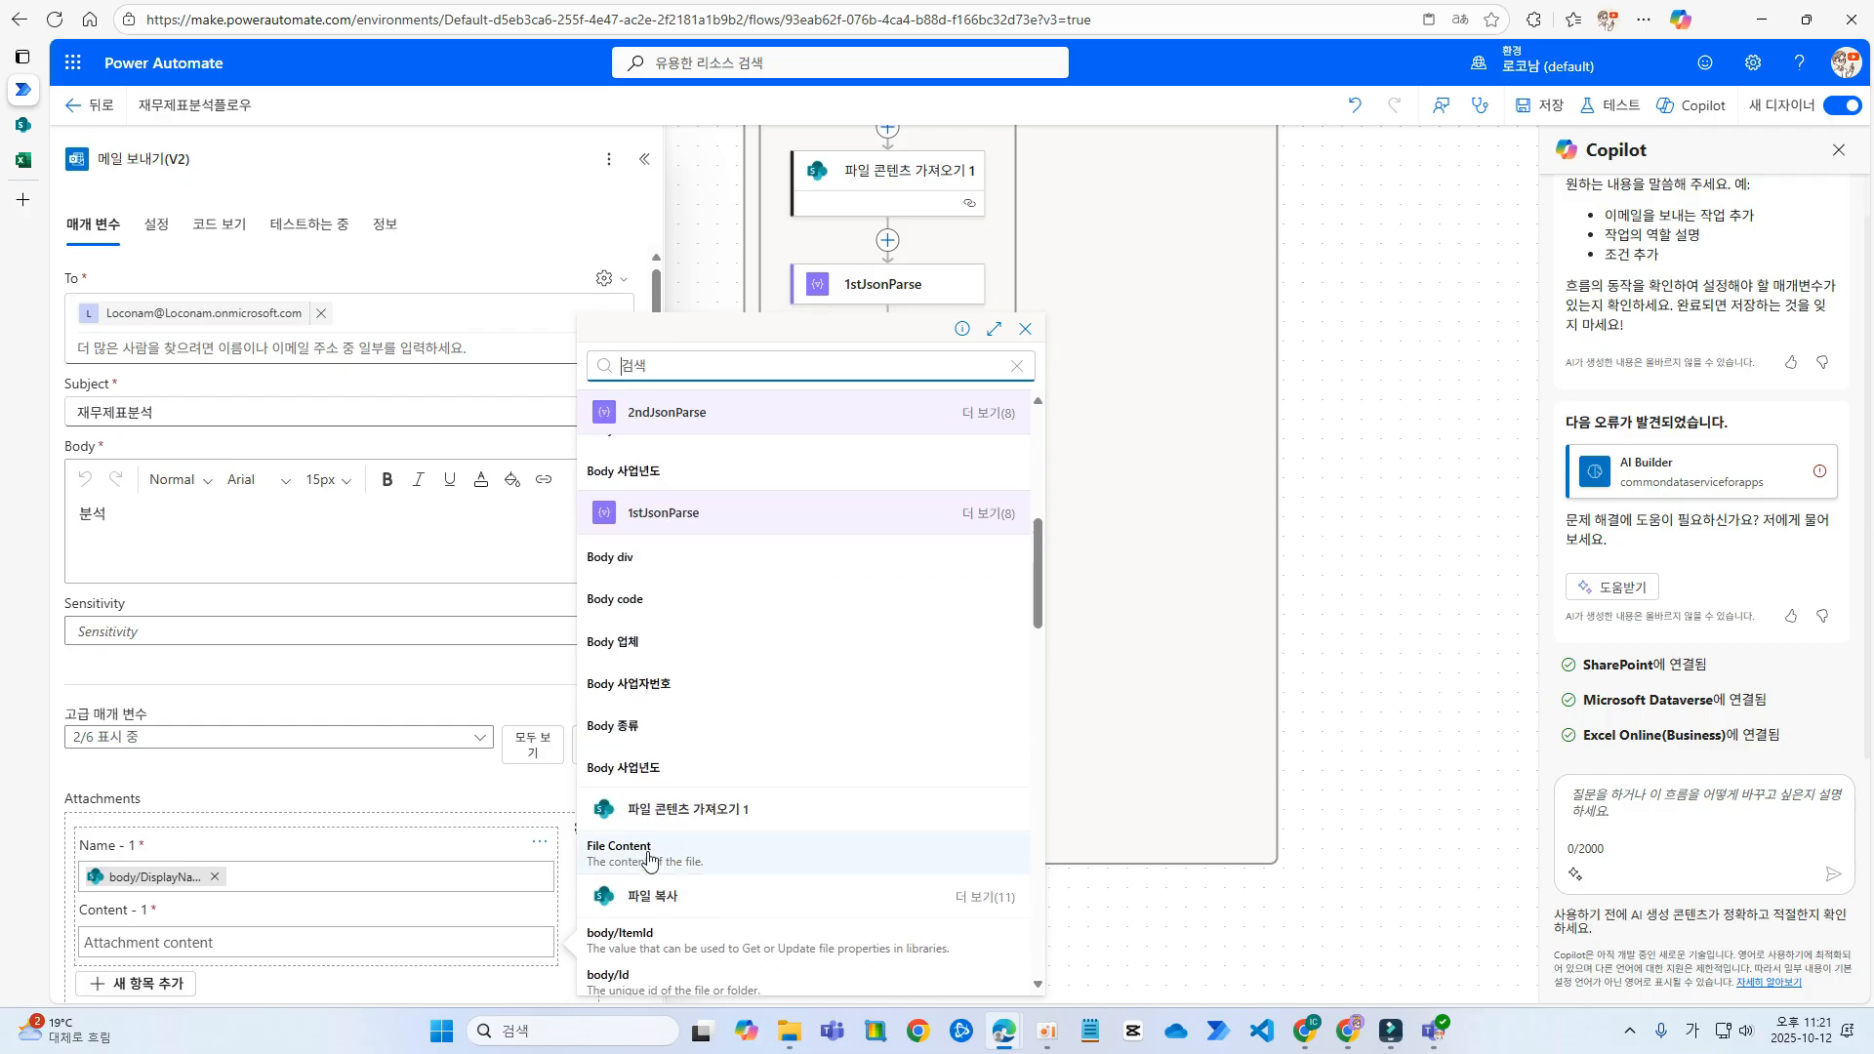
left_click(685, 856)
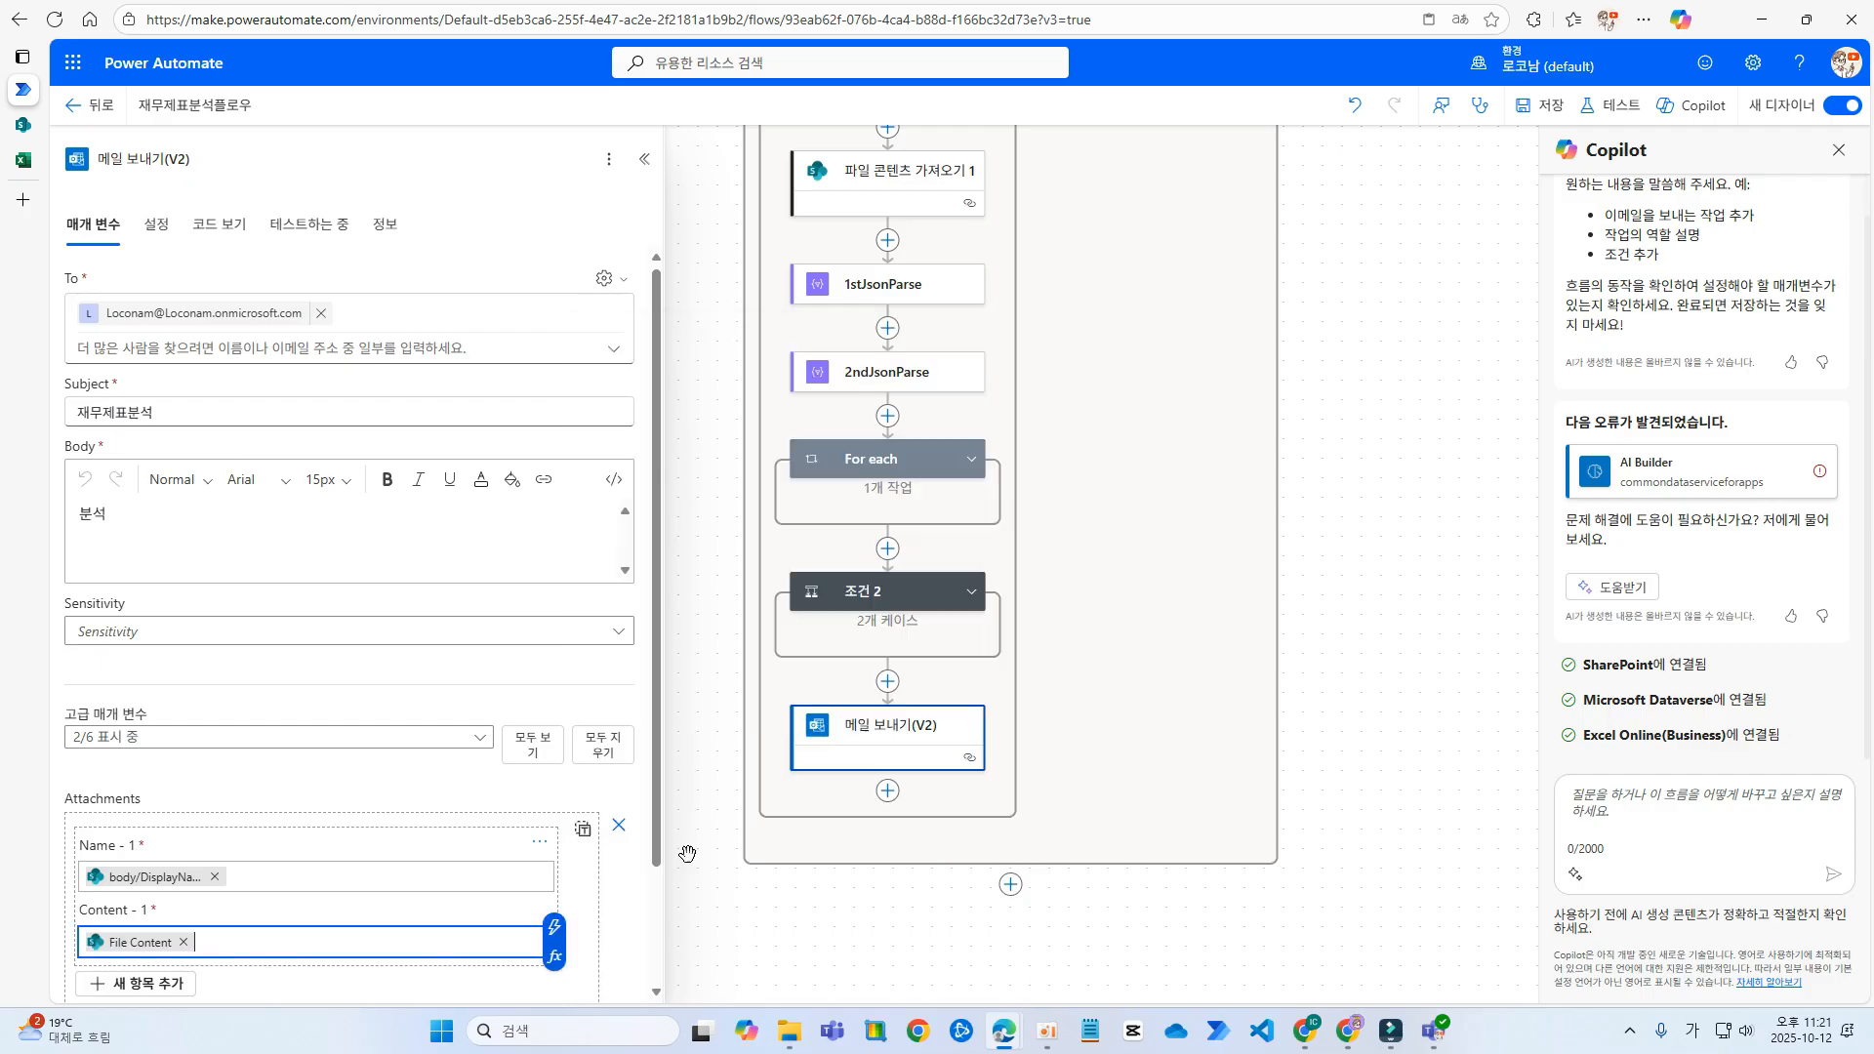
left_click(1545, 106)
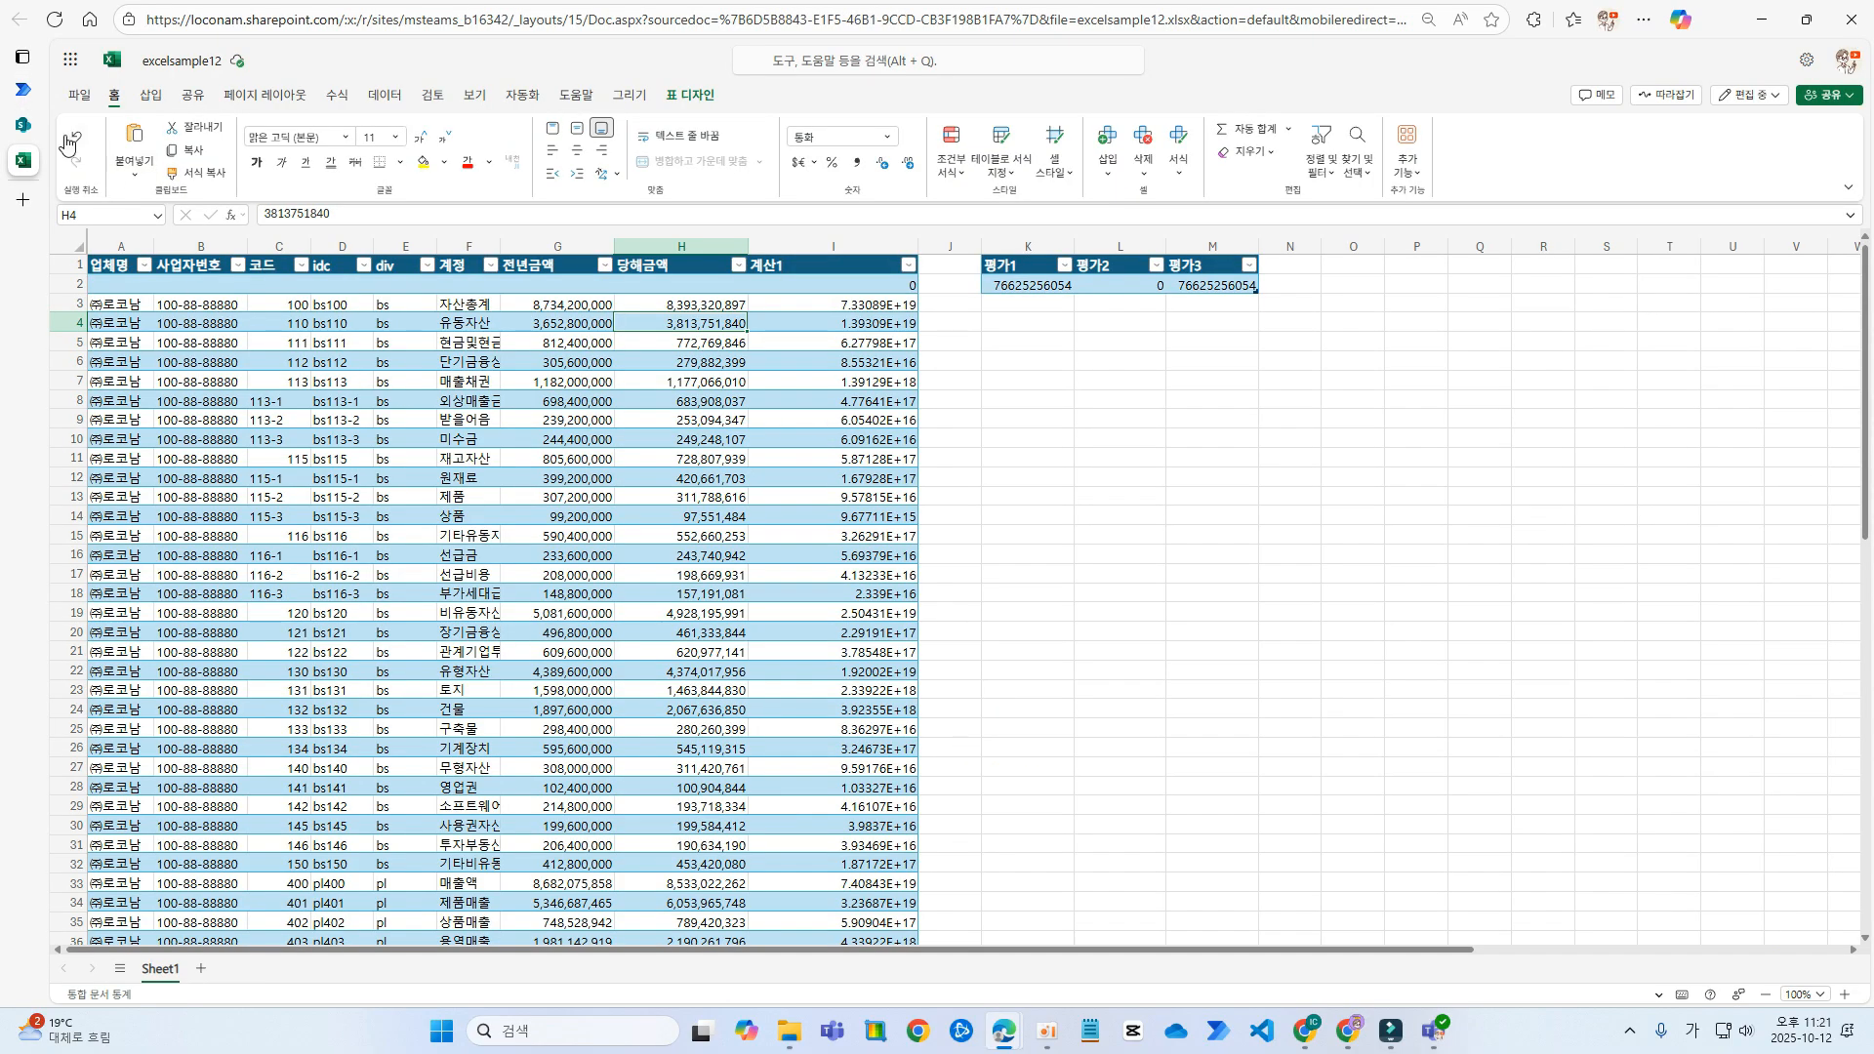
- Switch from the excelsample12 workbook back to the Power Automate flow and review the True branch of 조건 1
left_click(28, 92)
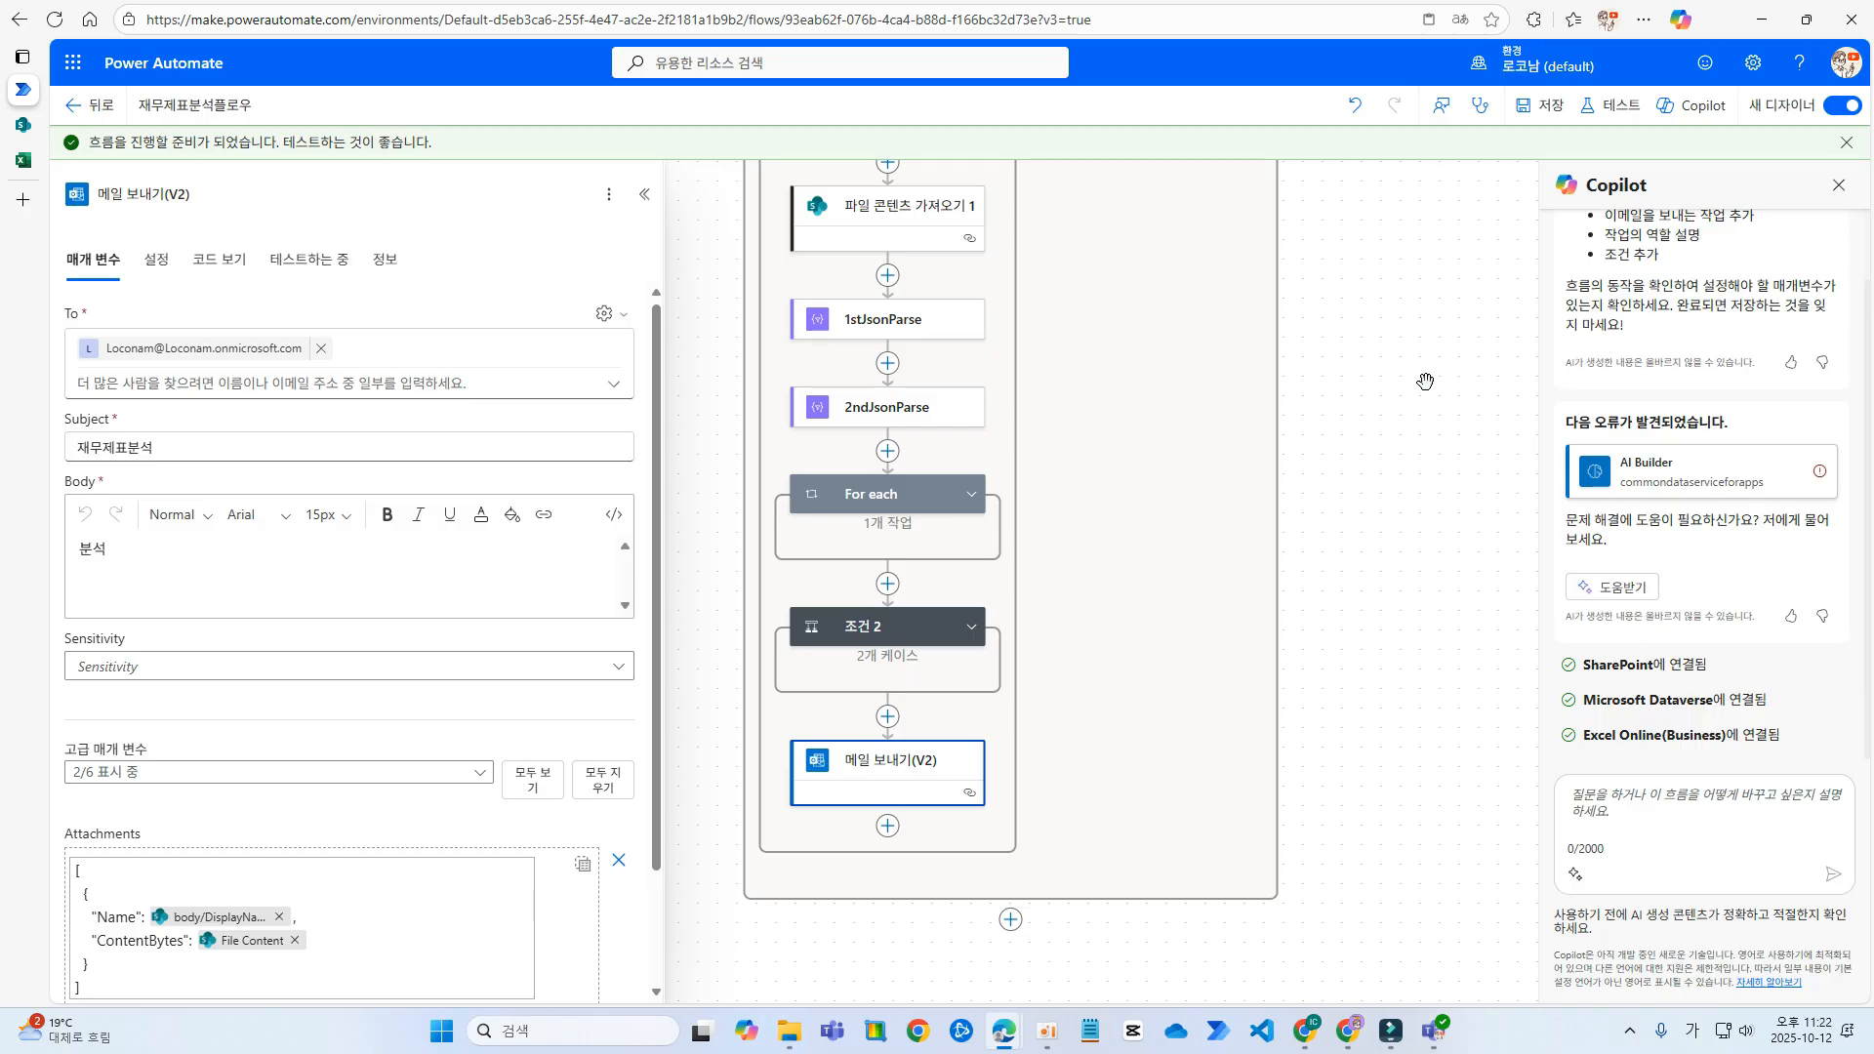
scroll(1362, 430, "up", 3)
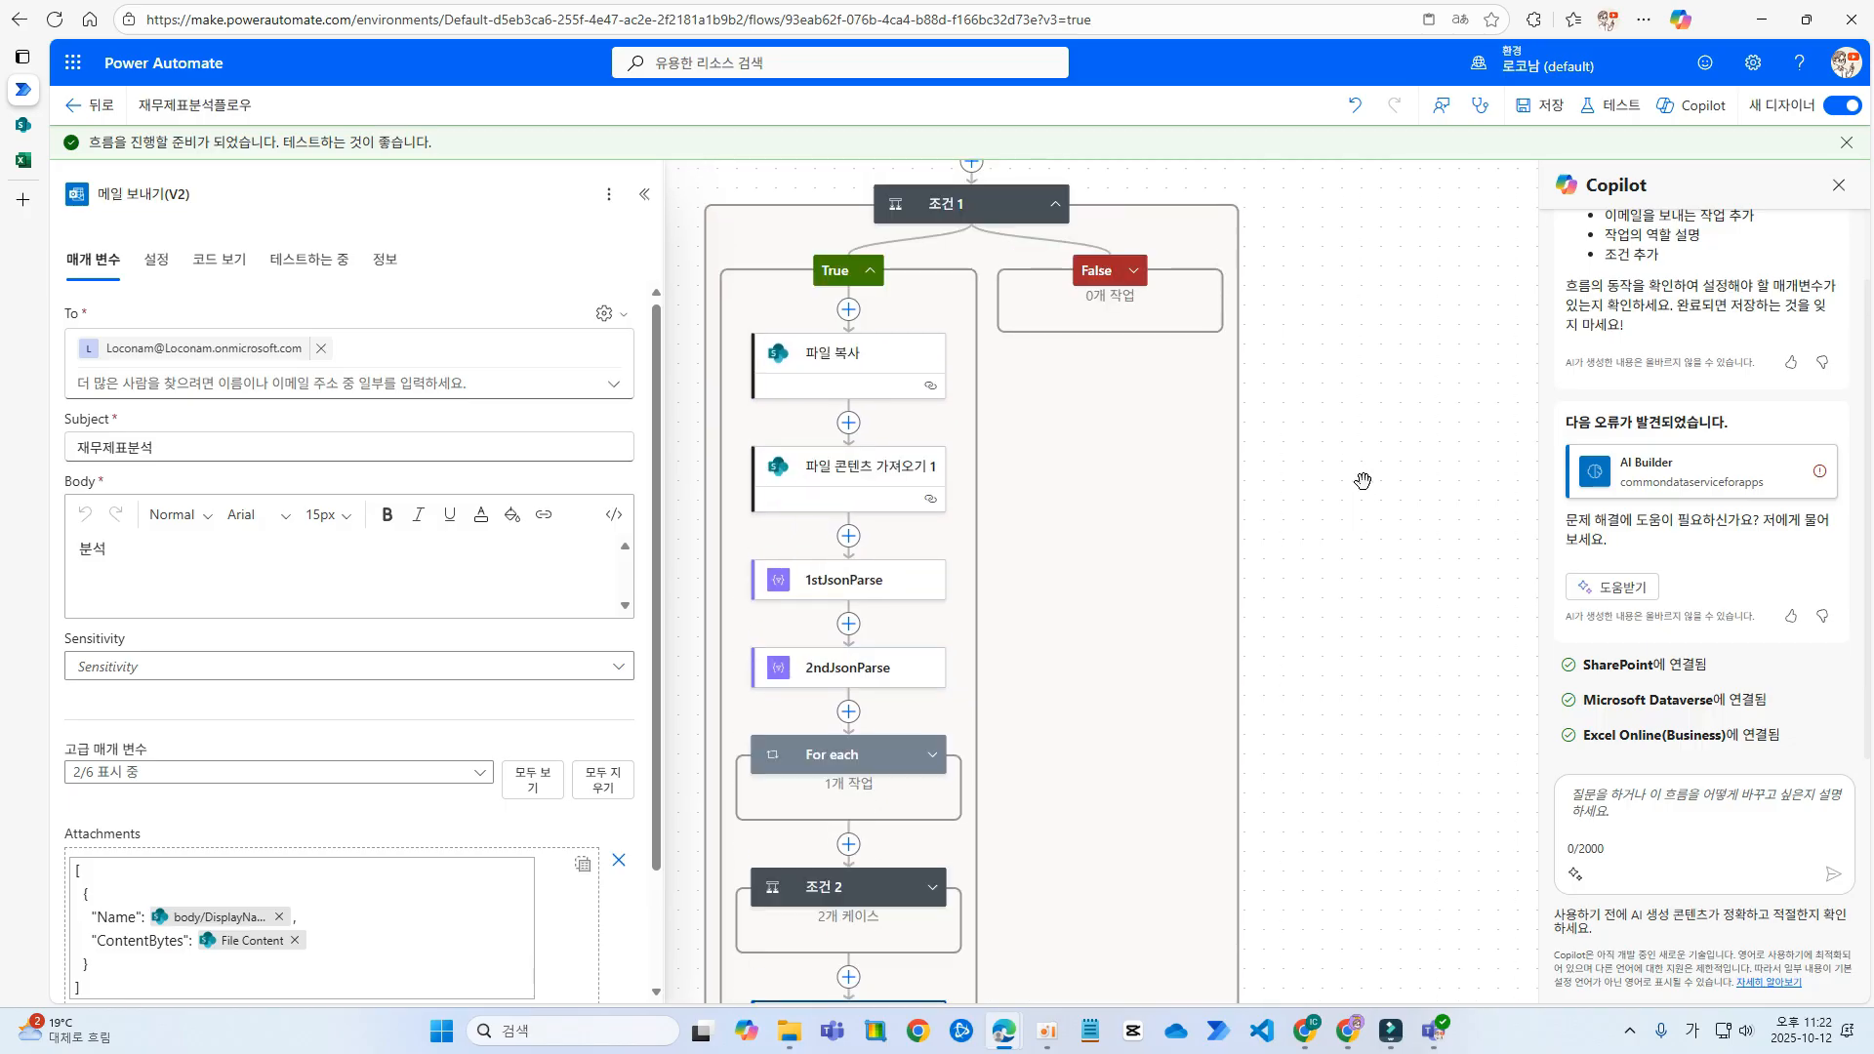